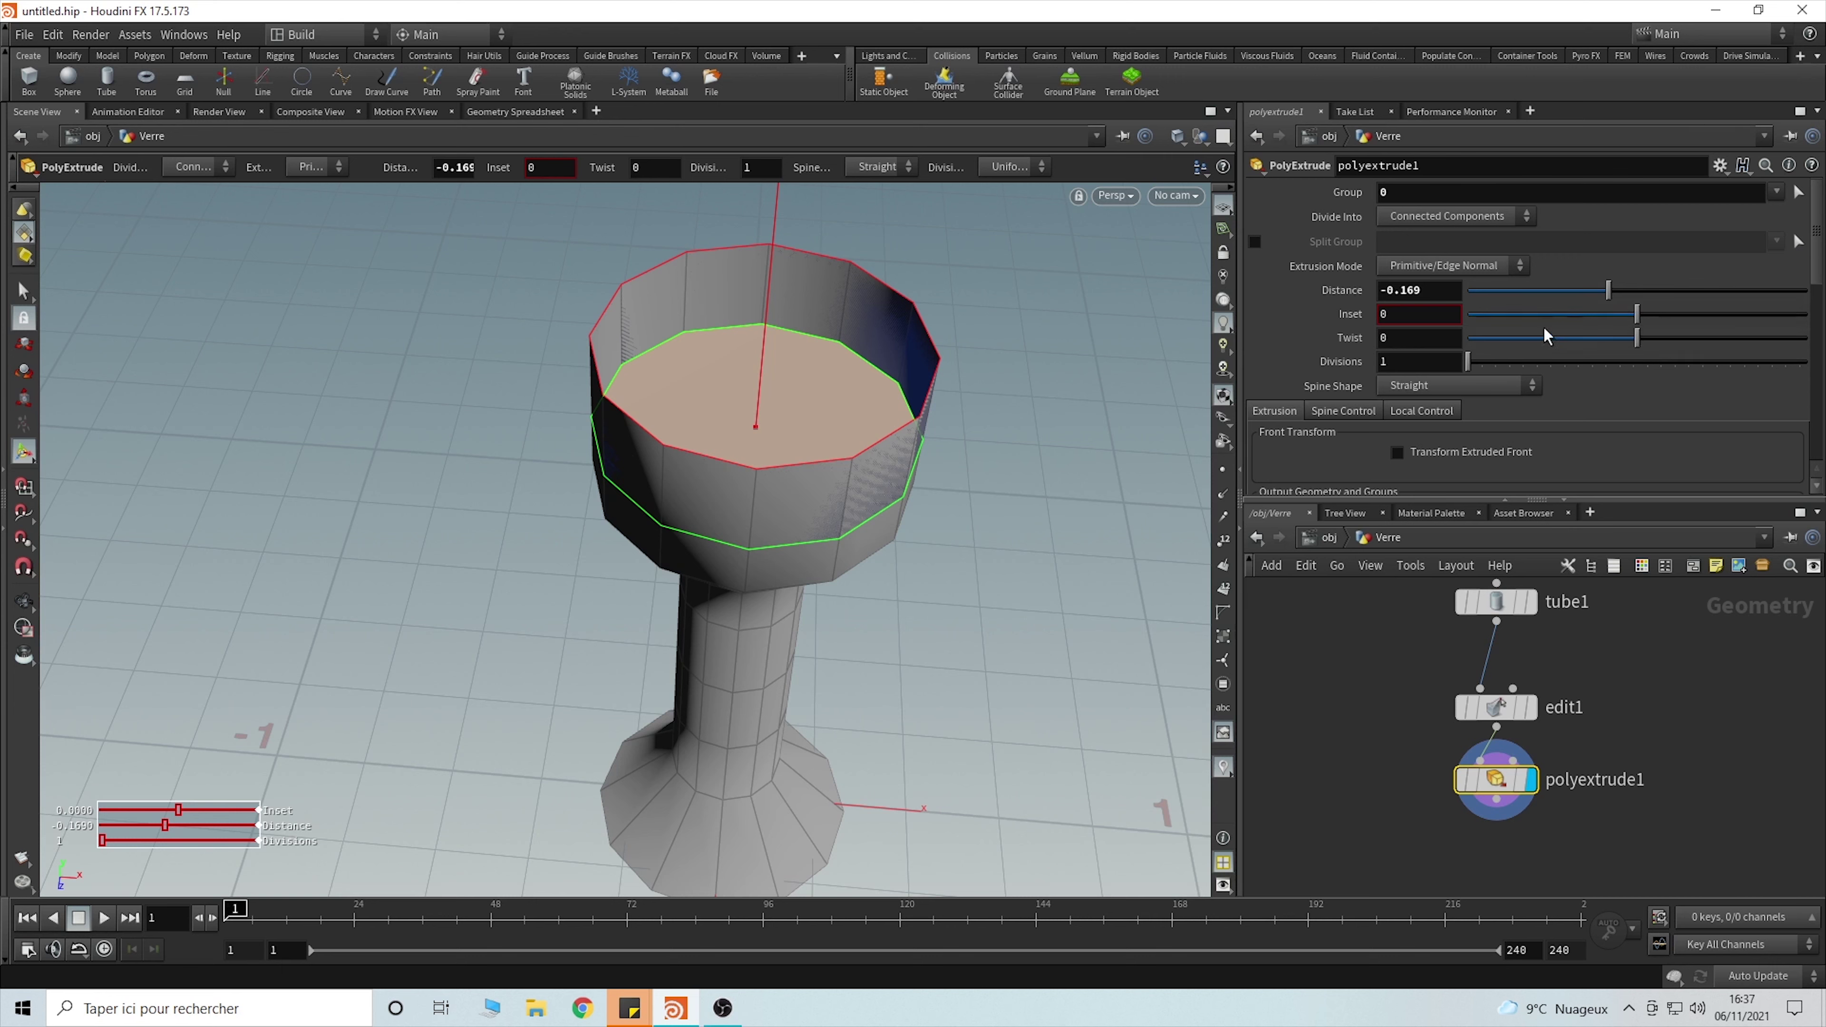
- Set the bowl cavity extrusion's inset to about 0.073 and its distance to about -0.202
left_click_drag(1637, 314, 1647, 315)
key("Escape")
left_click_drag(827, 432, 794, 408)
key("Return")
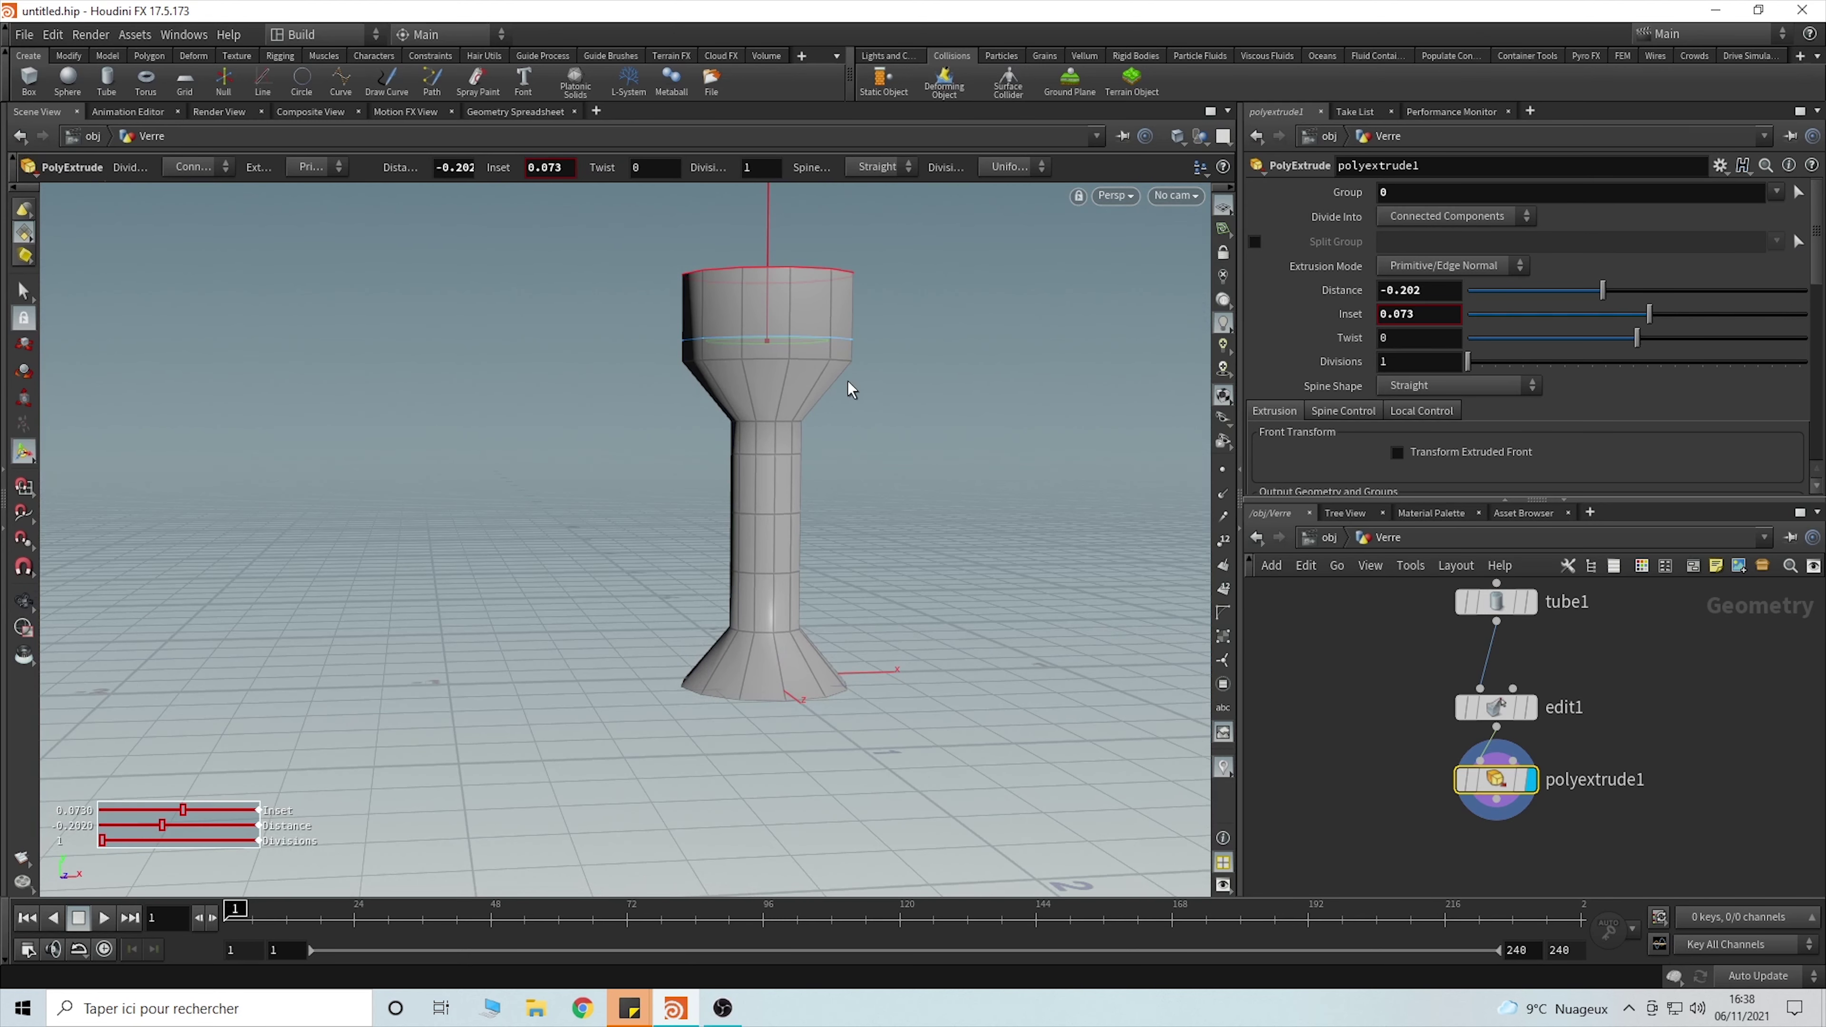
left_click_drag(846, 395, 1121, 755)
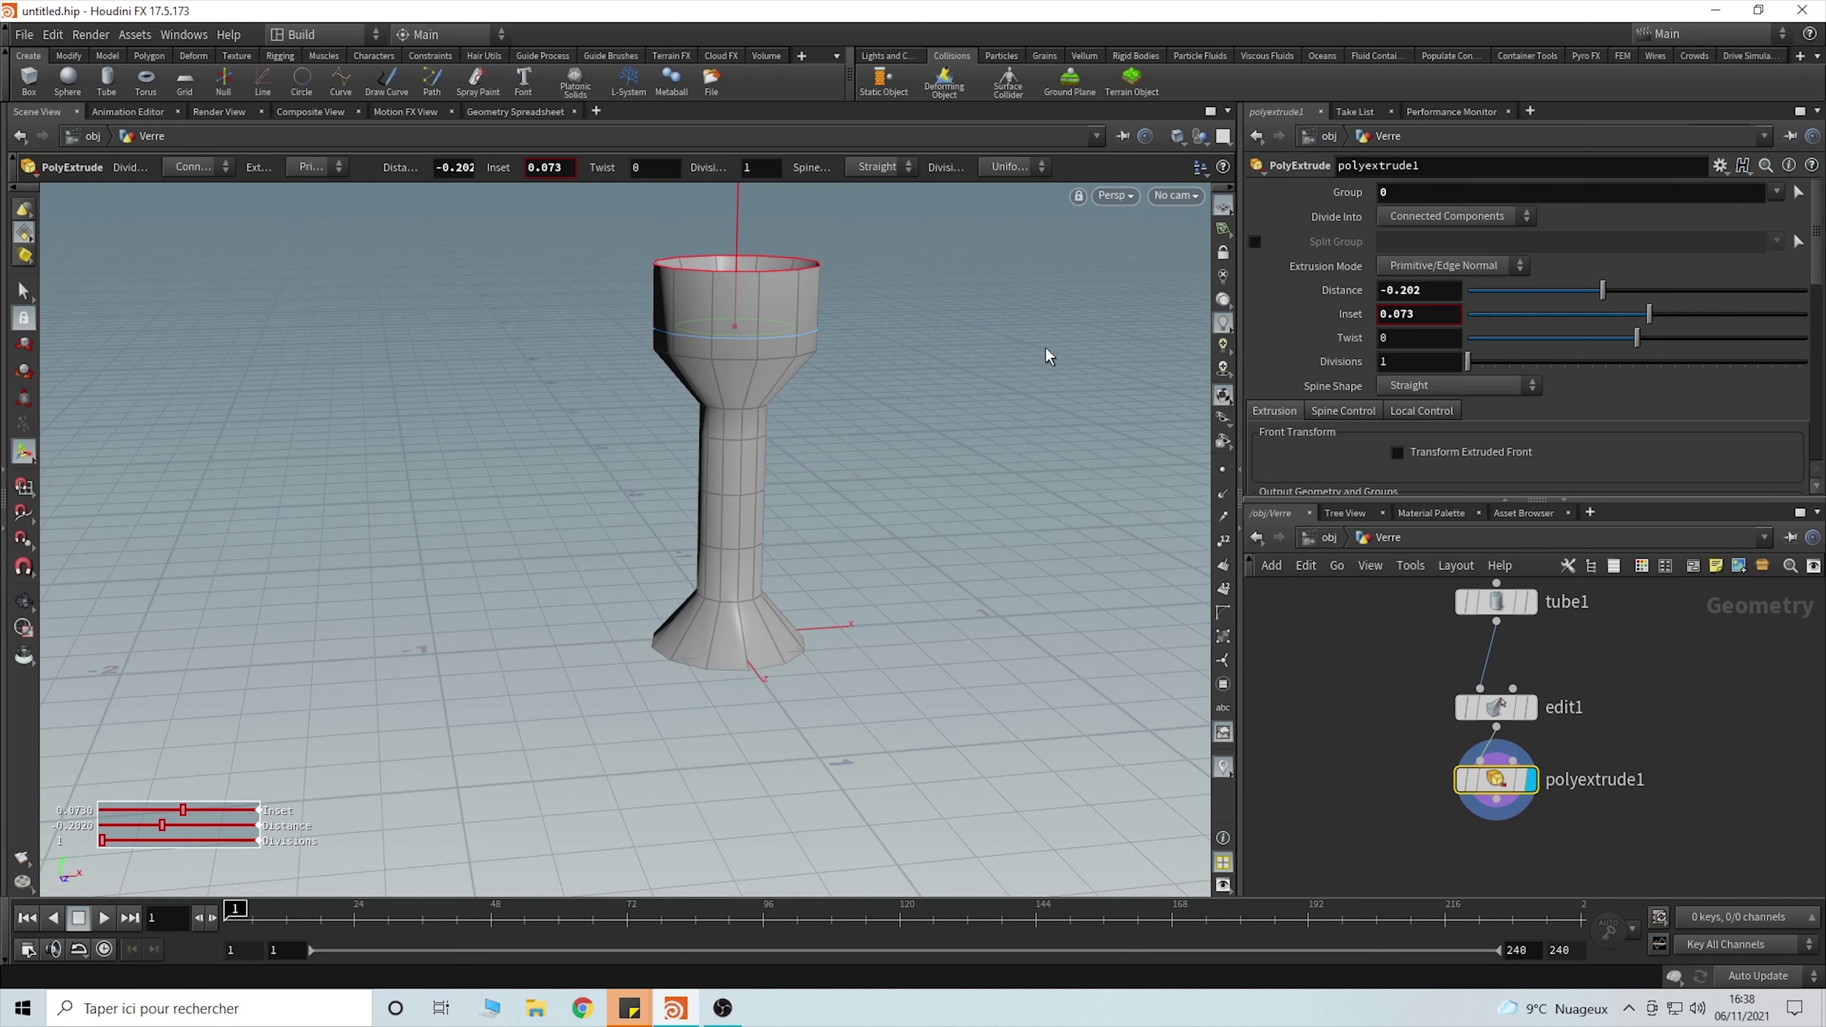
- Switch the viewport display to Flat Shaded and view the glass from the side
left_click(1178, 137)
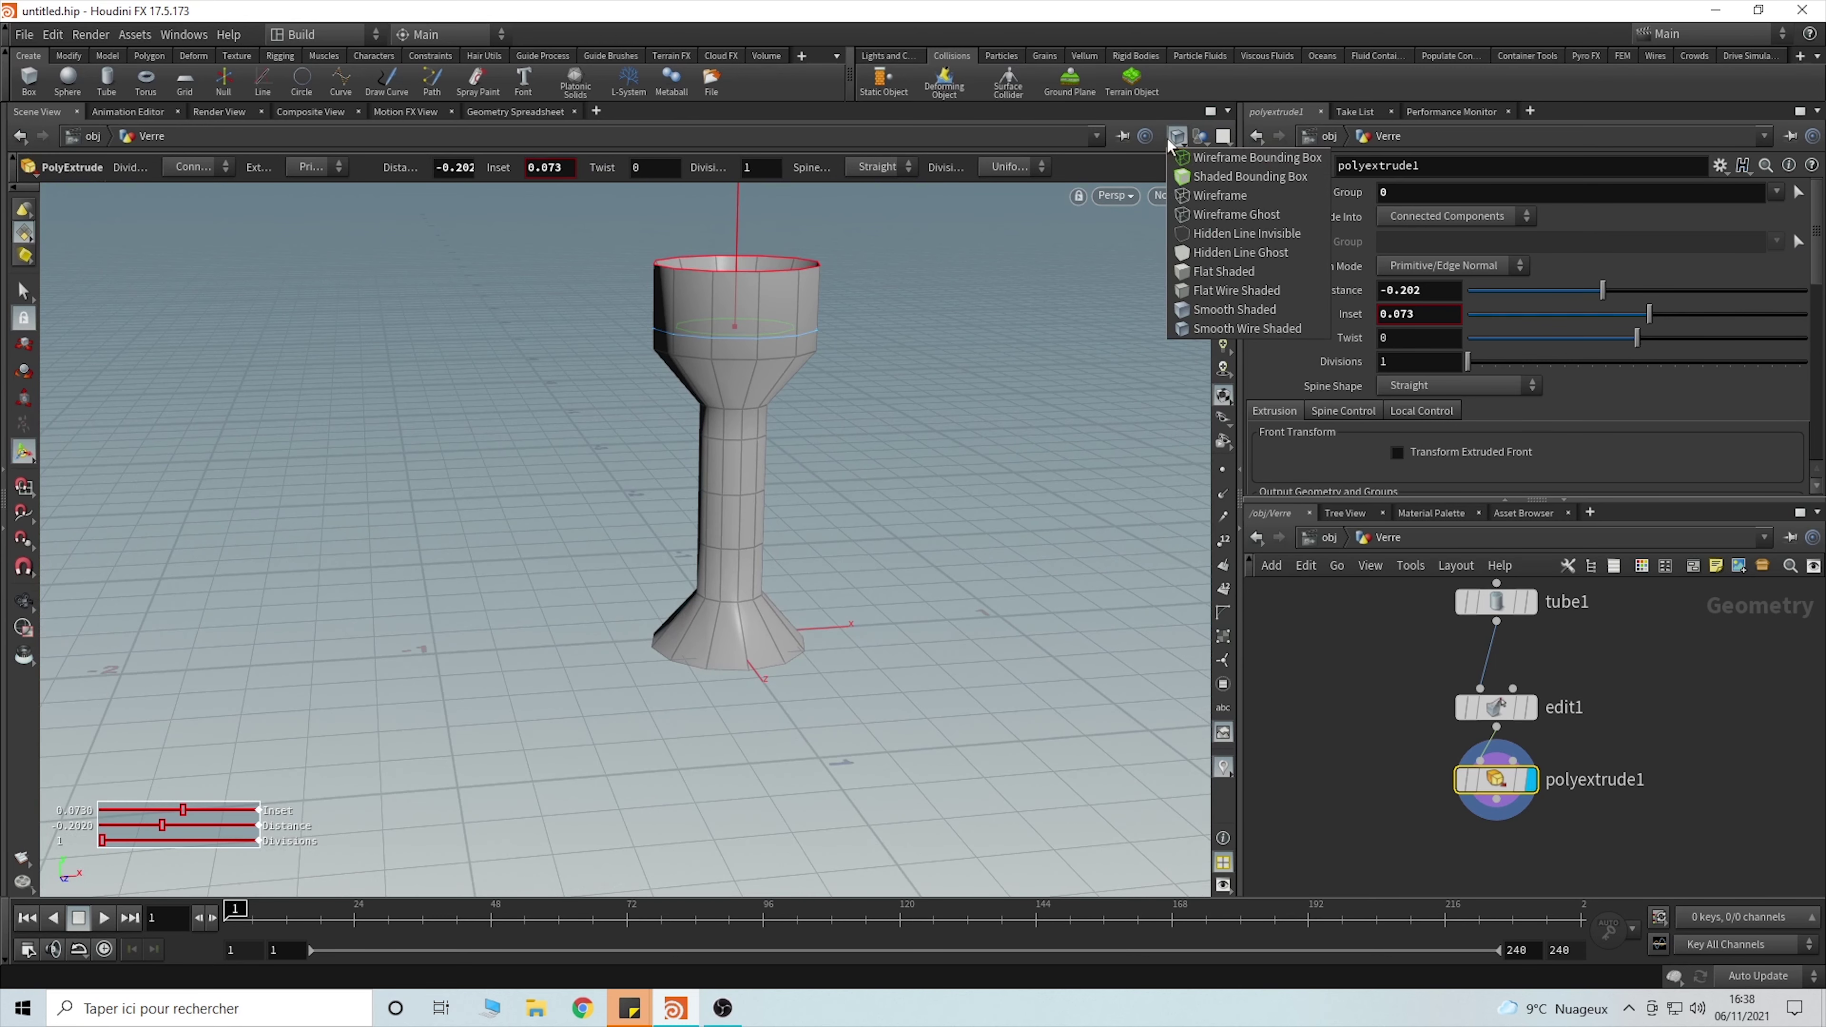
left_click(1223, 271)
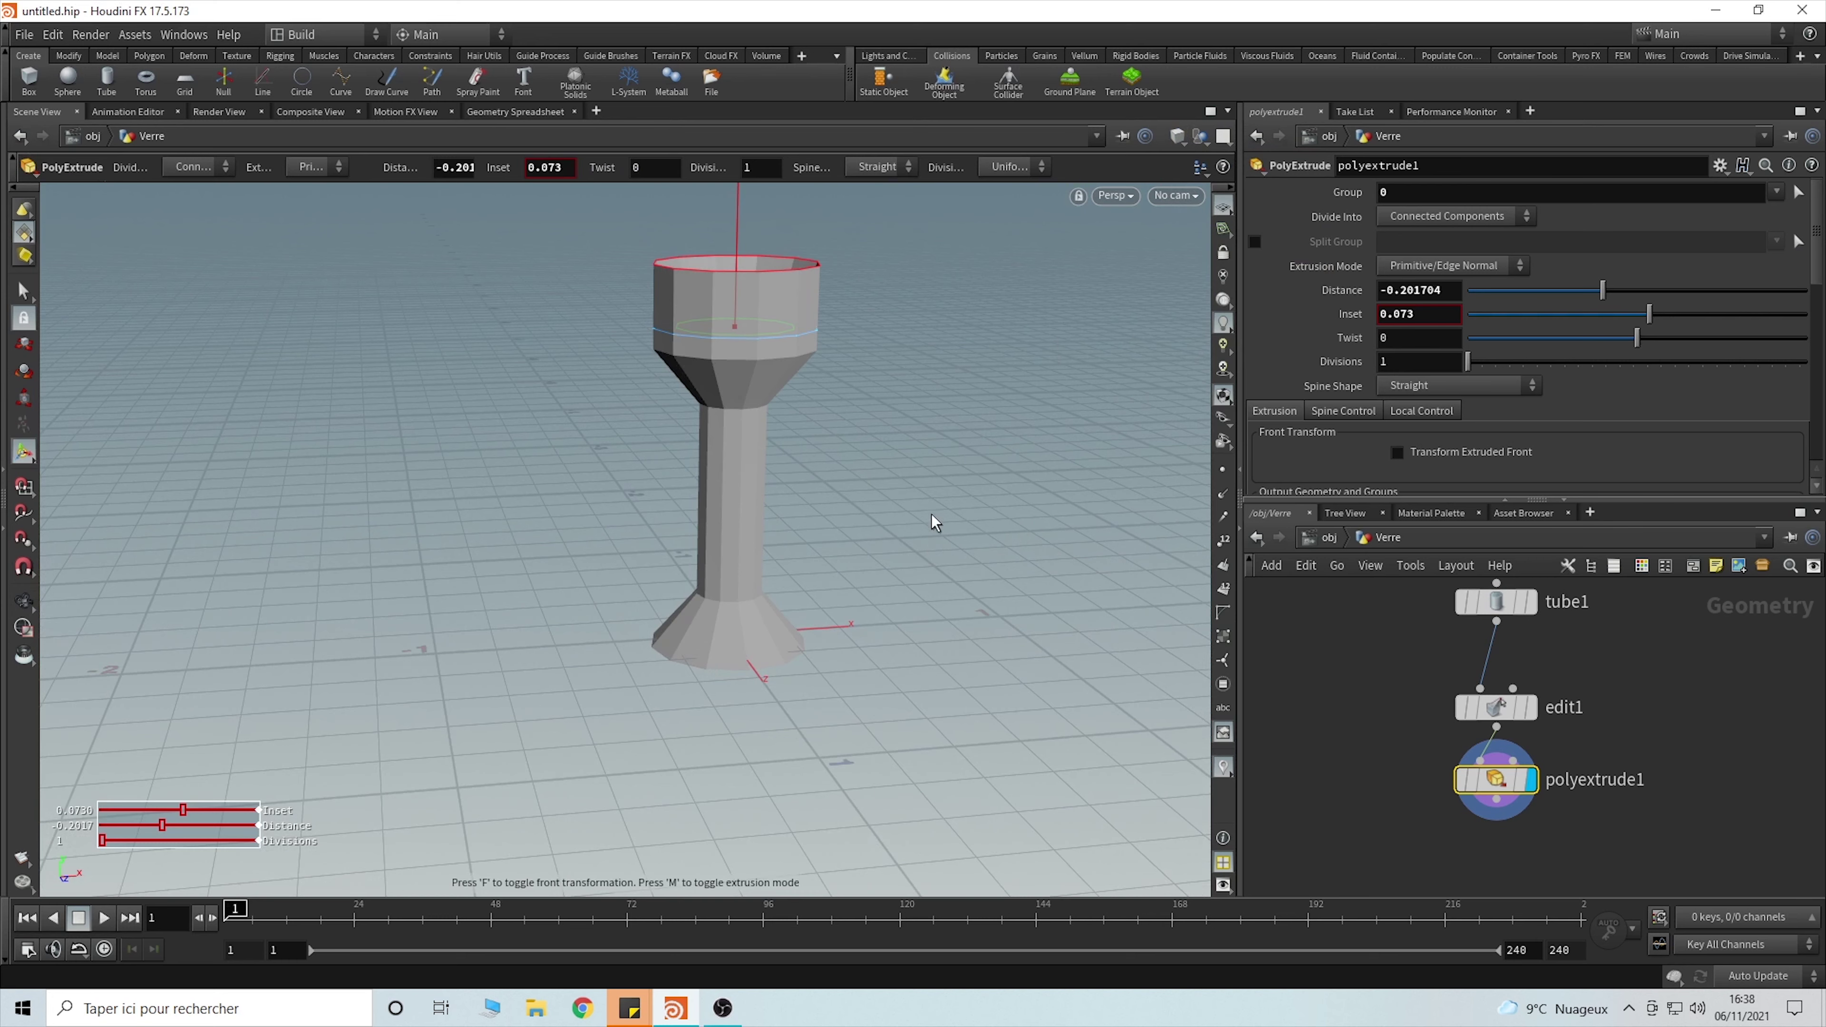
left_click_drag(914, 536, 921, 498)
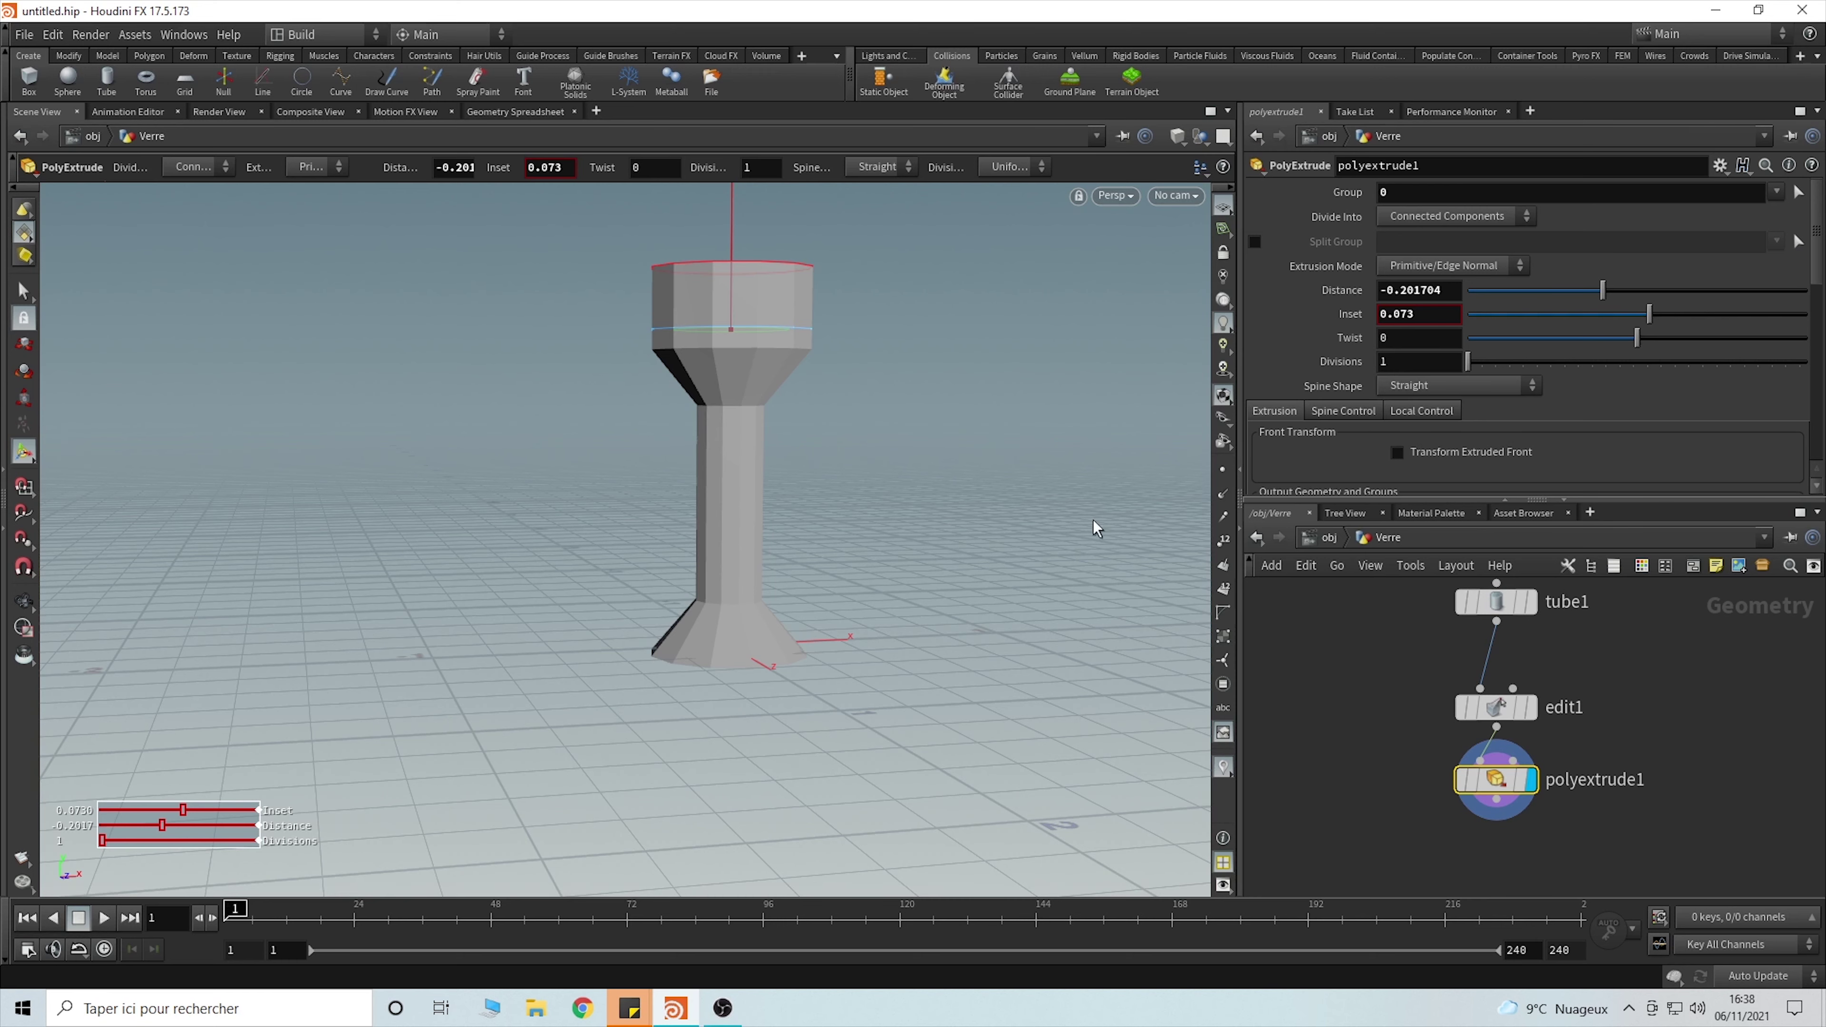
- Switch the viewport display to Flat Wire Shaded
left_click(1177, 136)
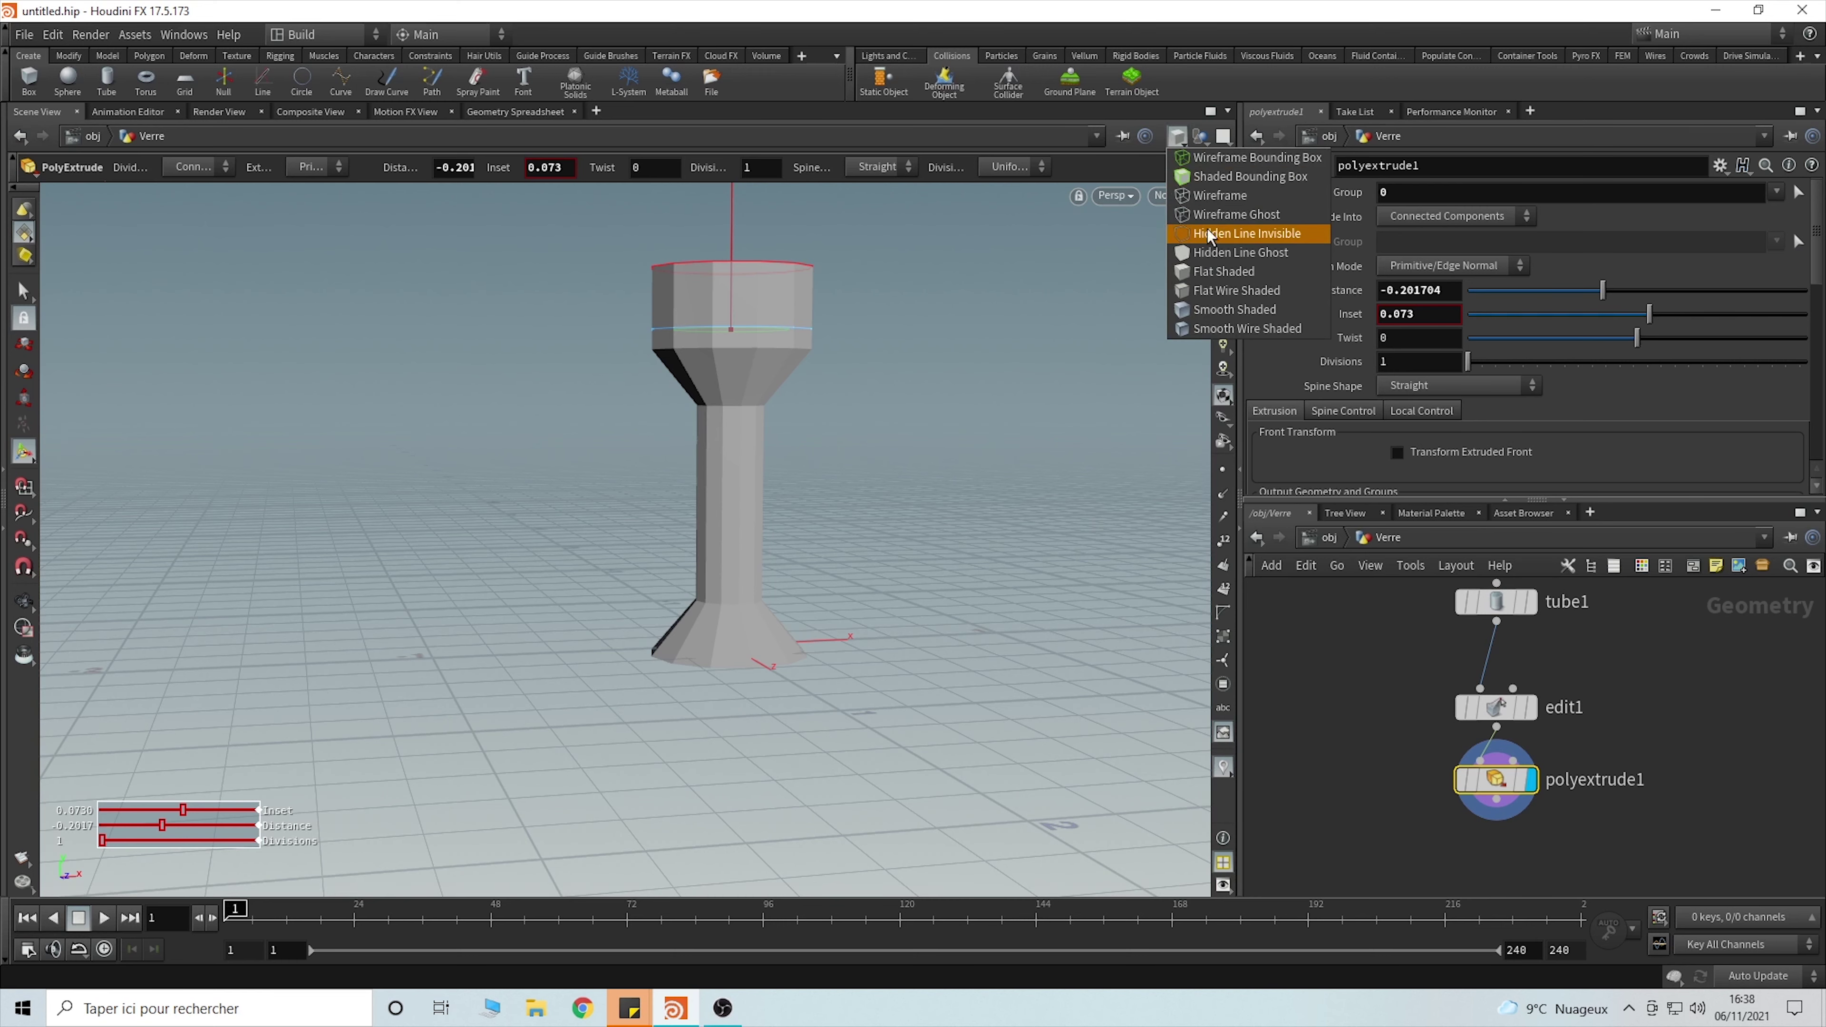
left_click(1226, 292)
left_click_drag(856, 417, 802, 493)
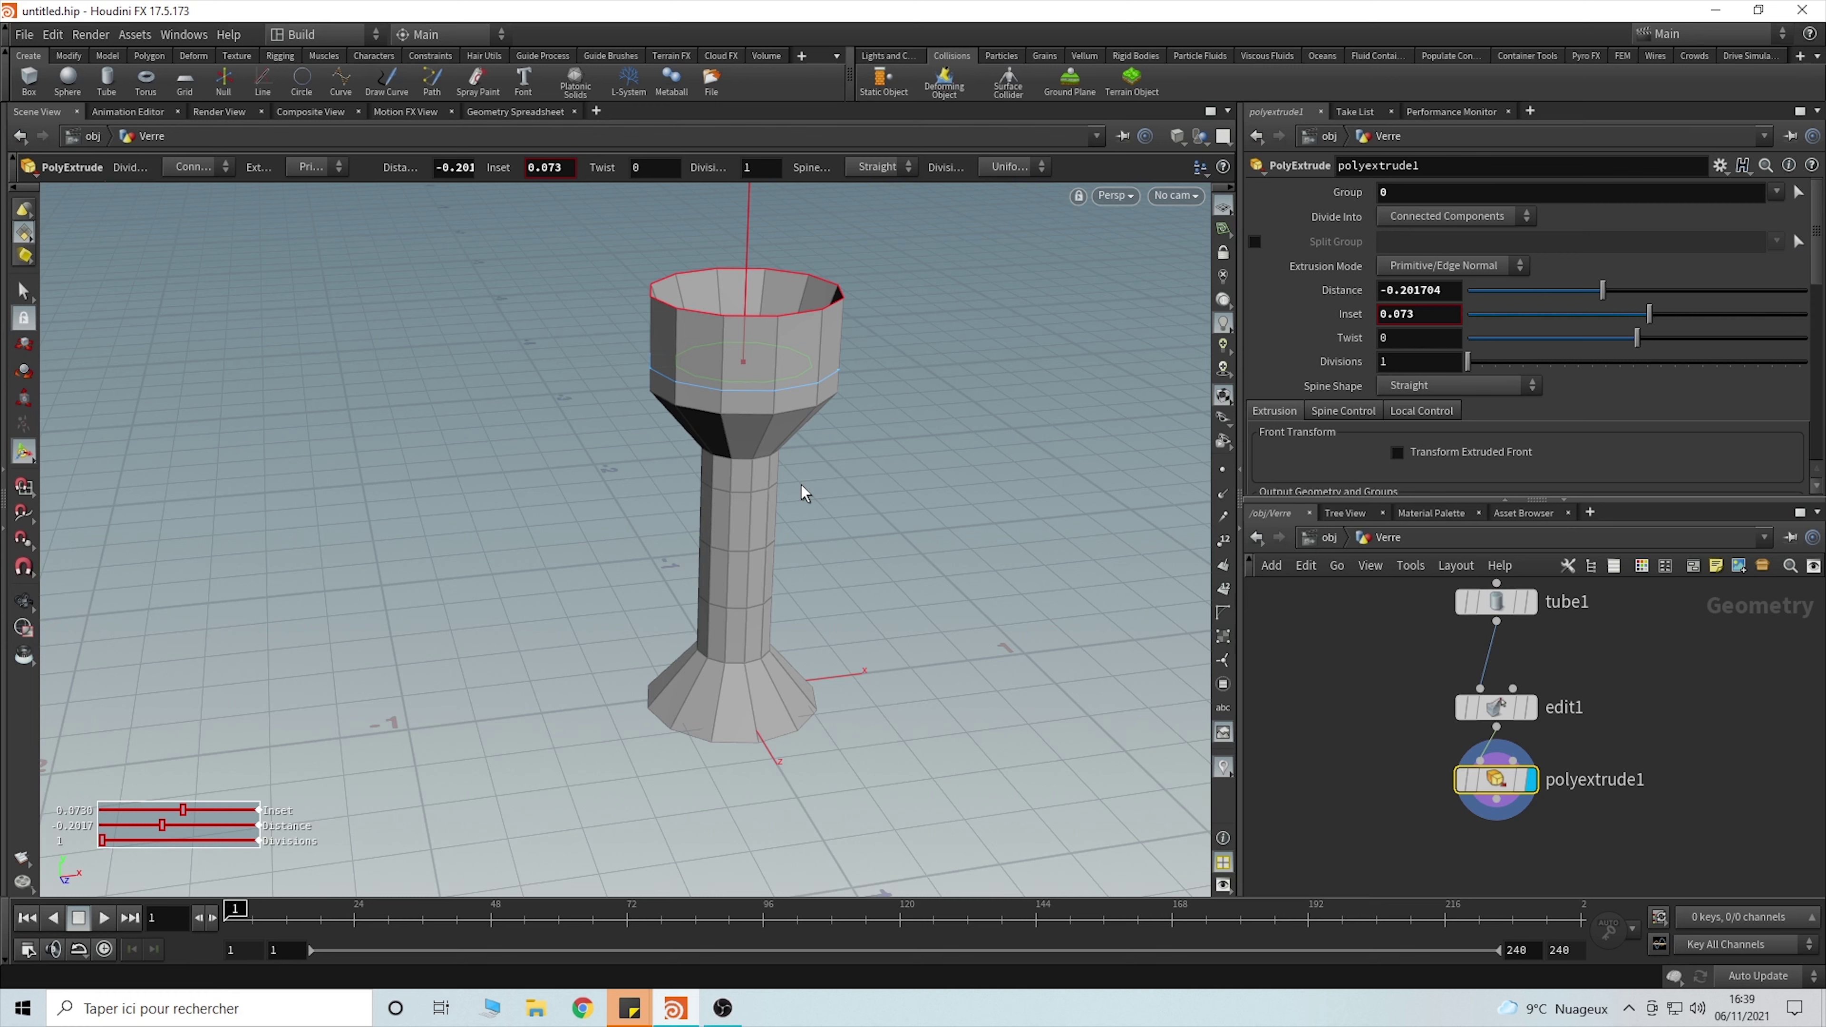
- Add a Subdivide node connected to the output of polyextrude1
middle_click_drag(1536, 836, 1528, 762)
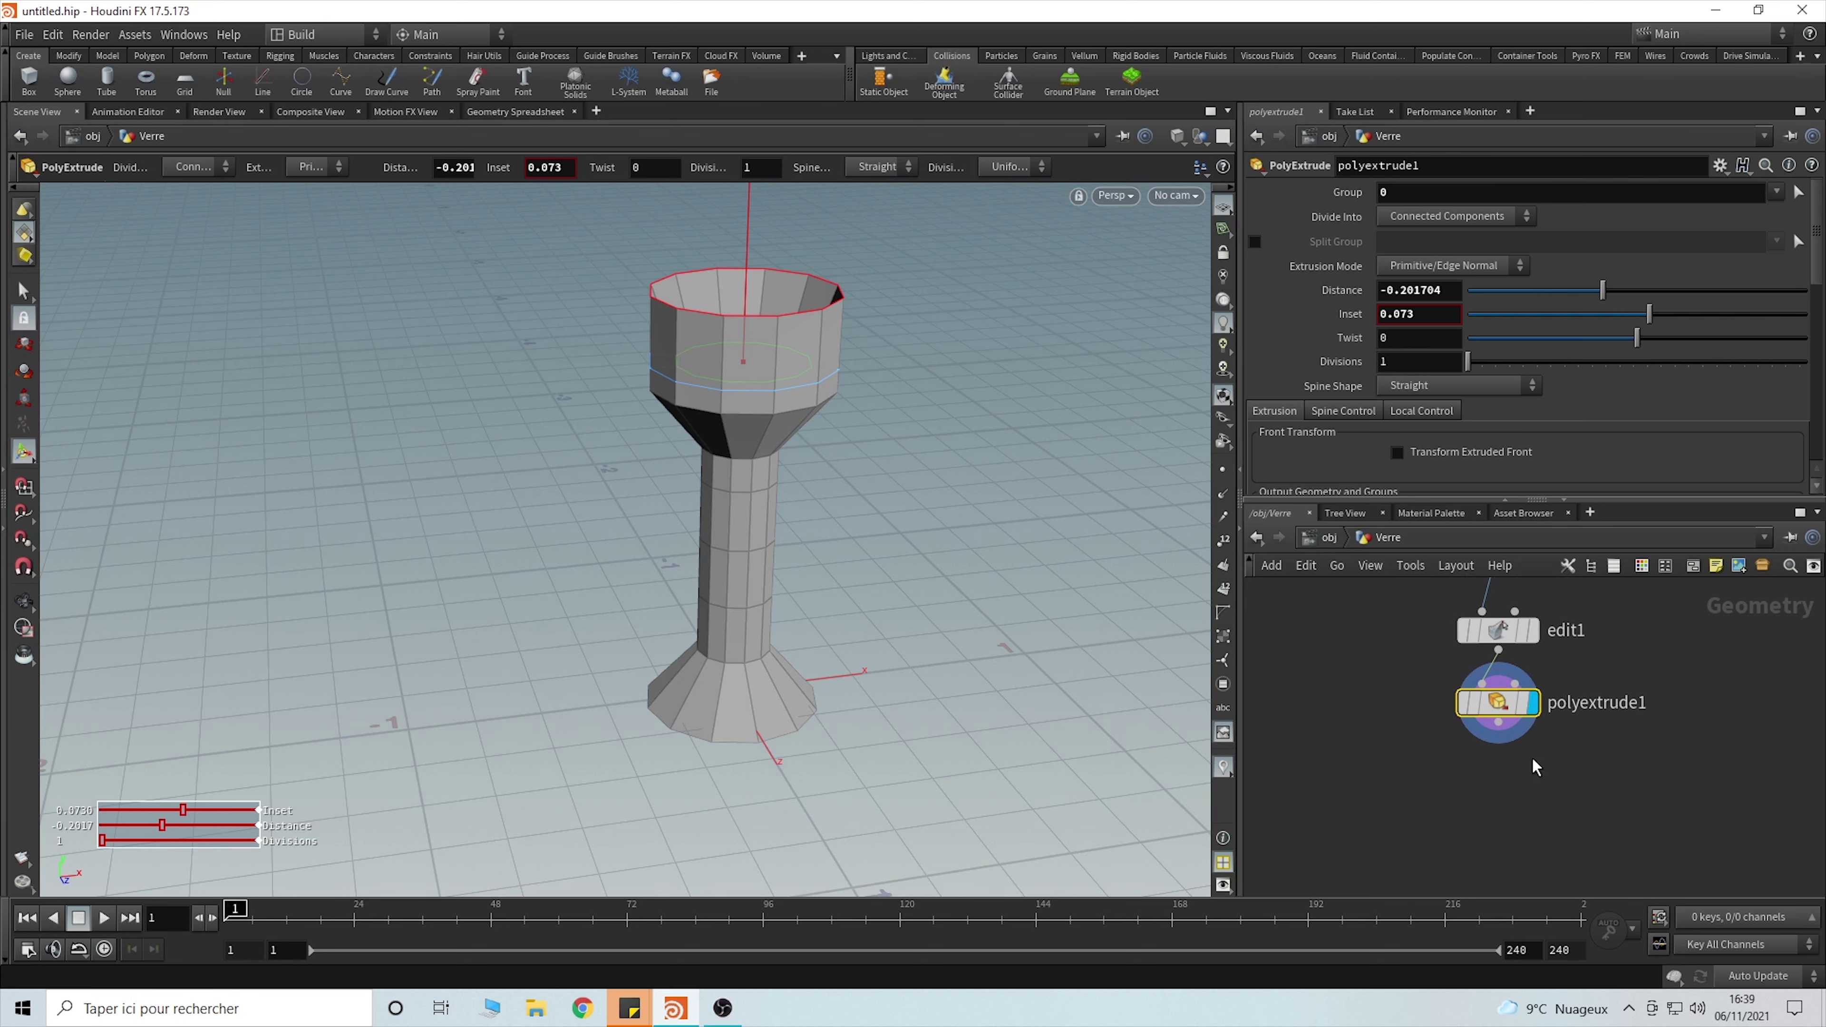
left_click(1501, 725)
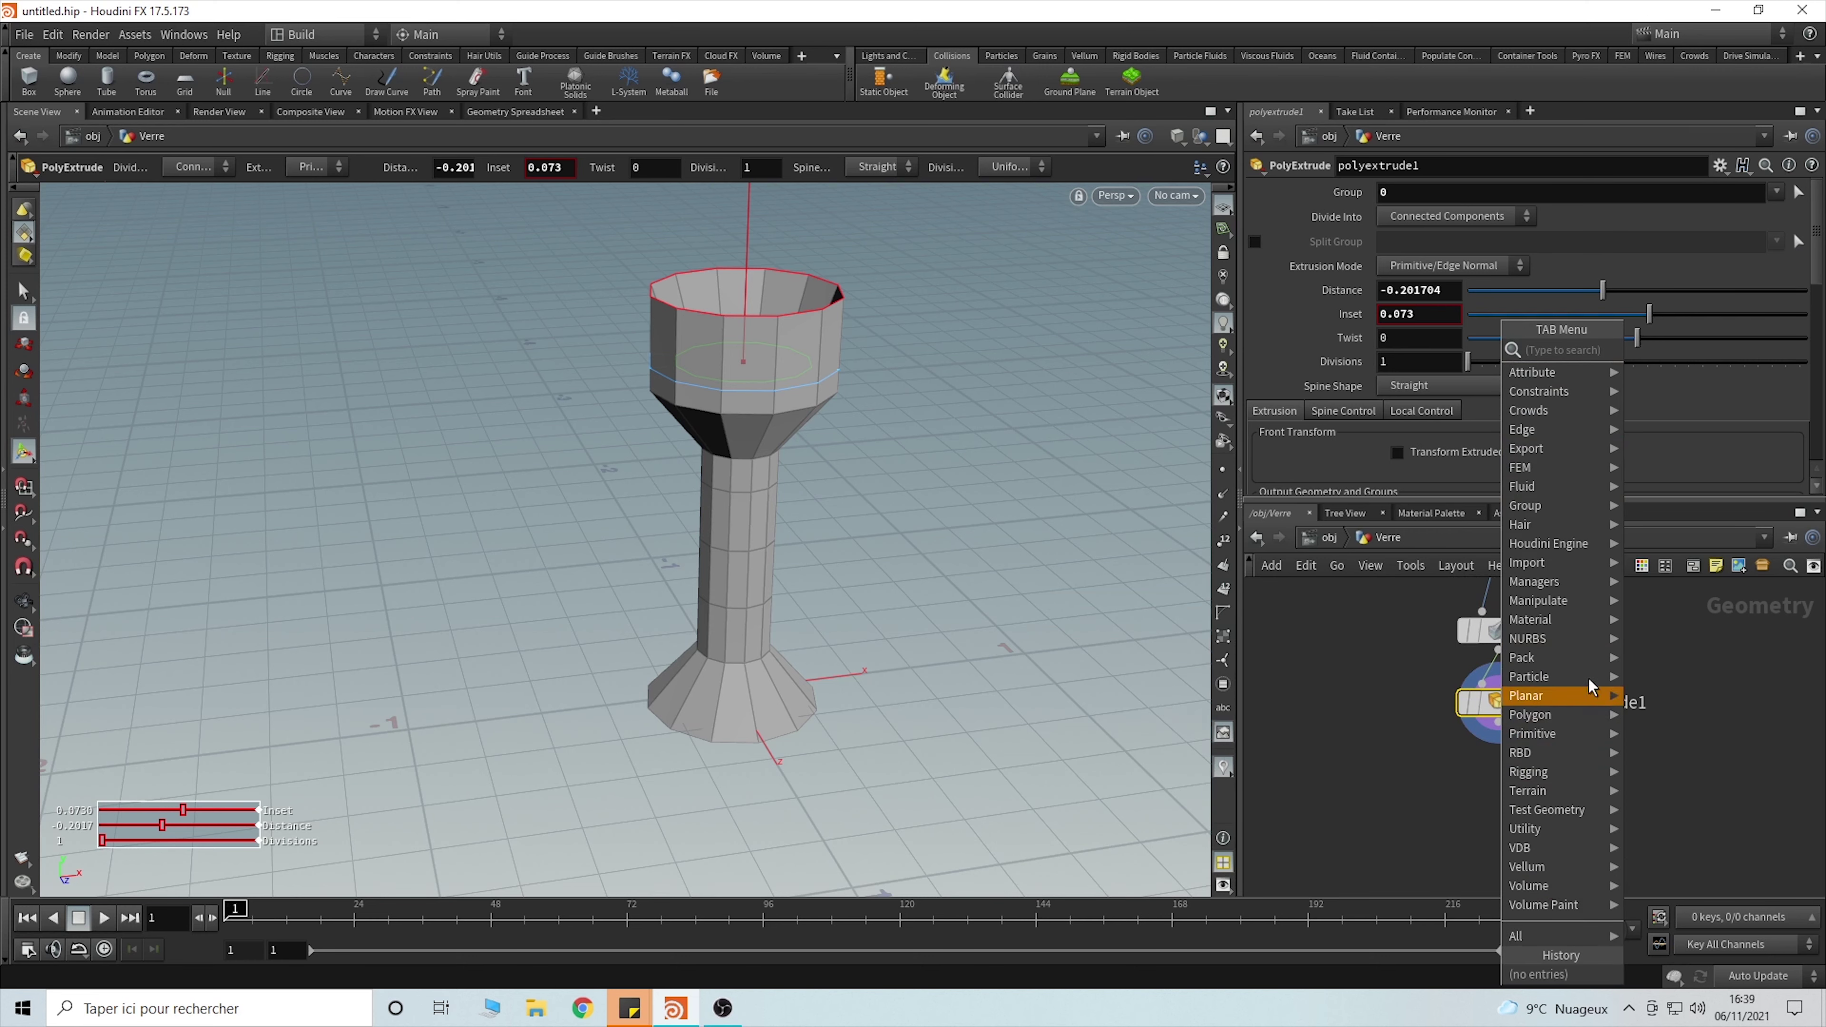
mouse_move(1547, 547)
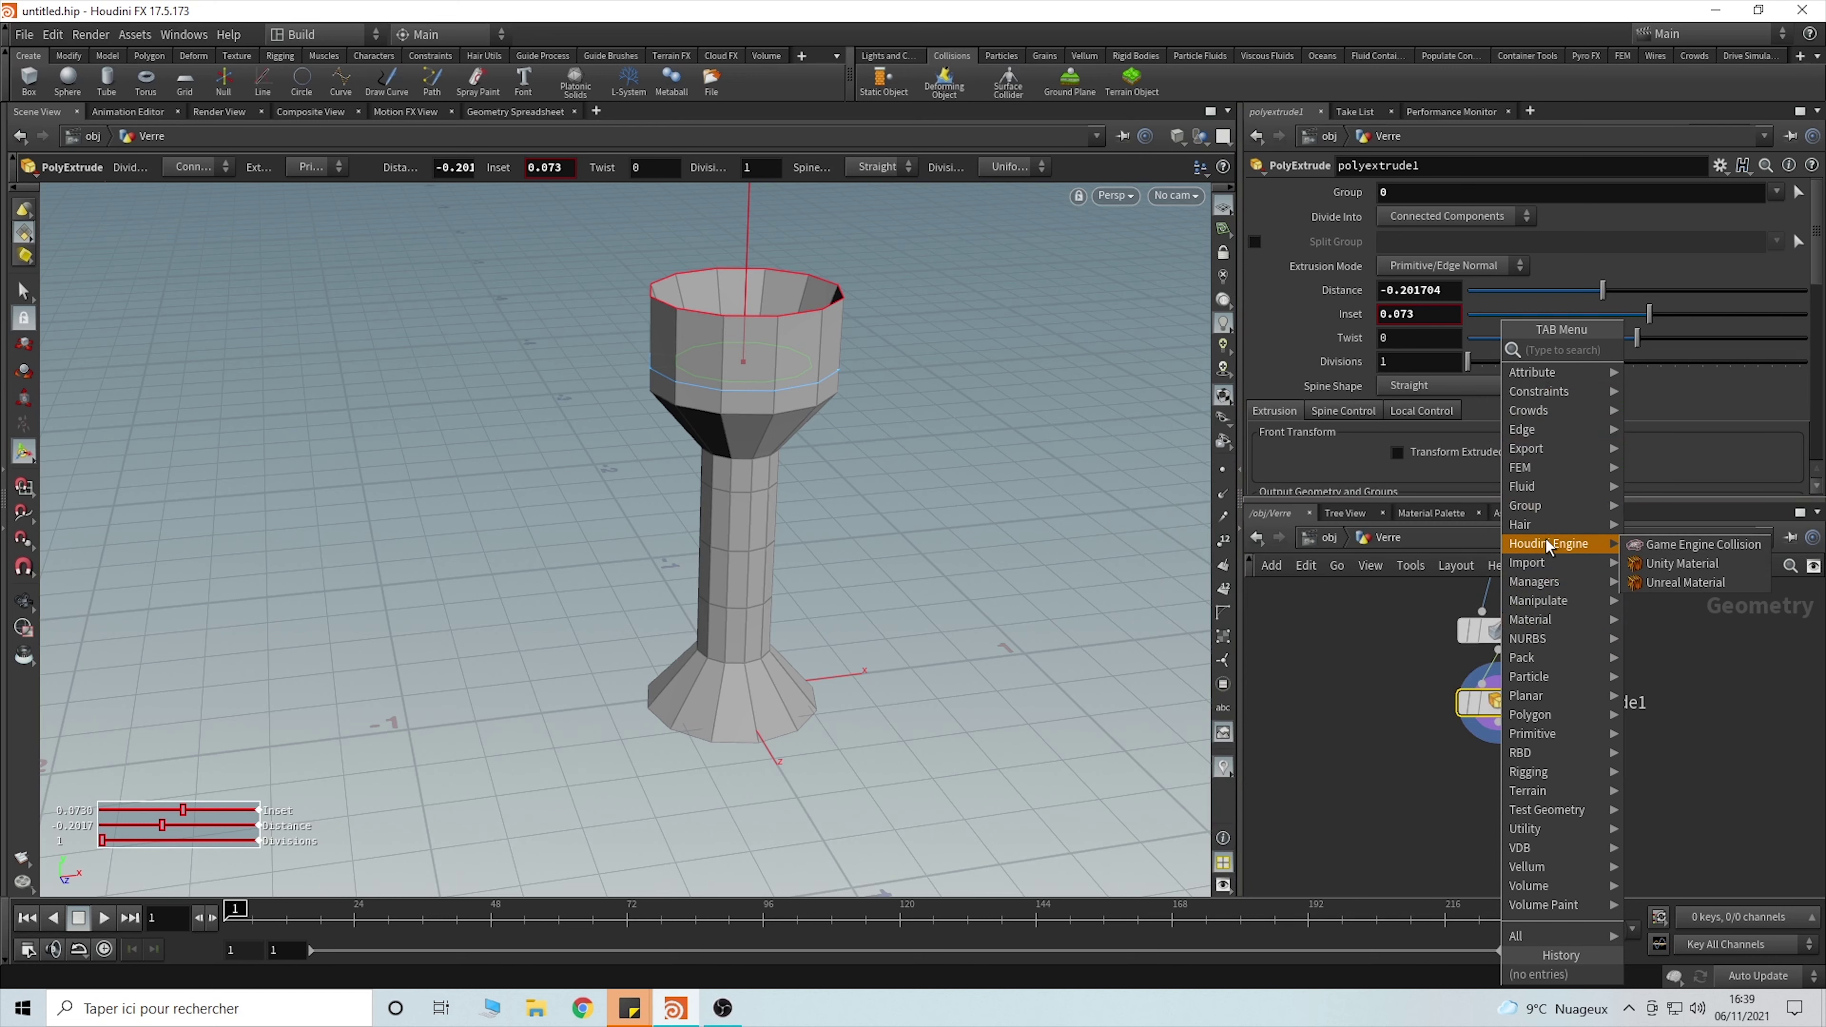
type("sub")
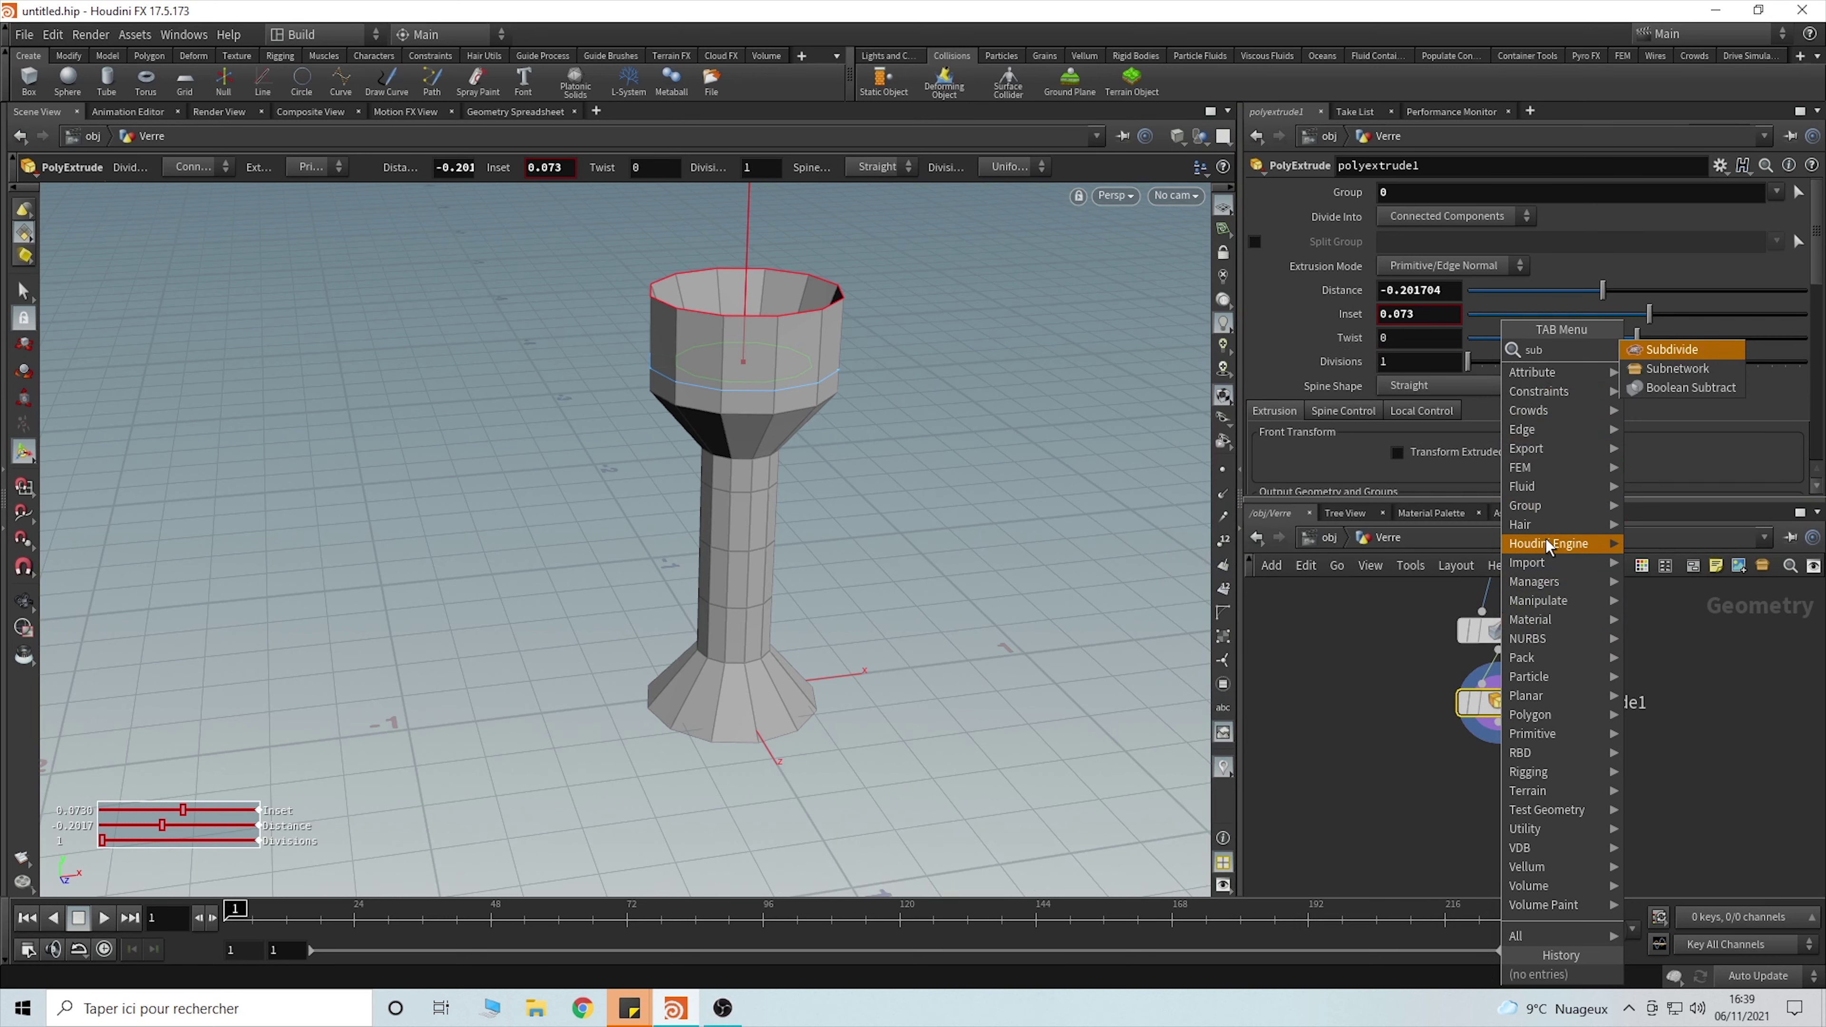
left_click(1696, 349)
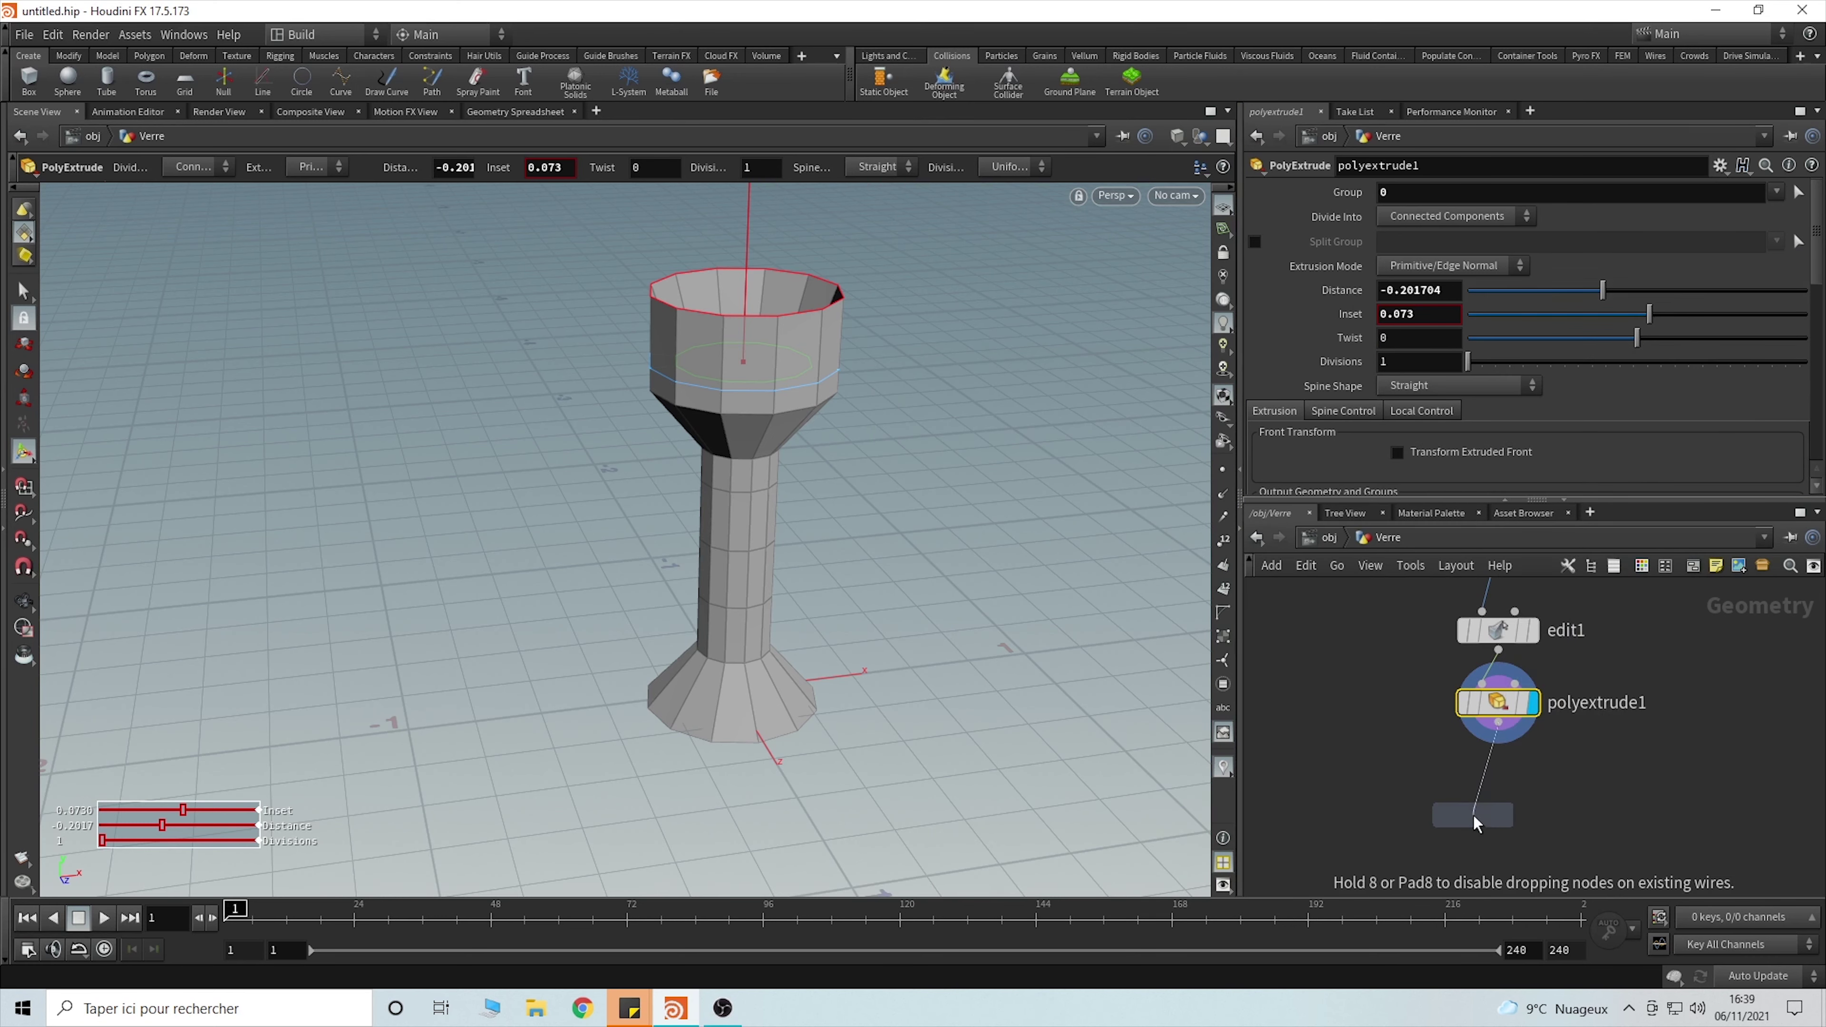
left_click(1509, 775)
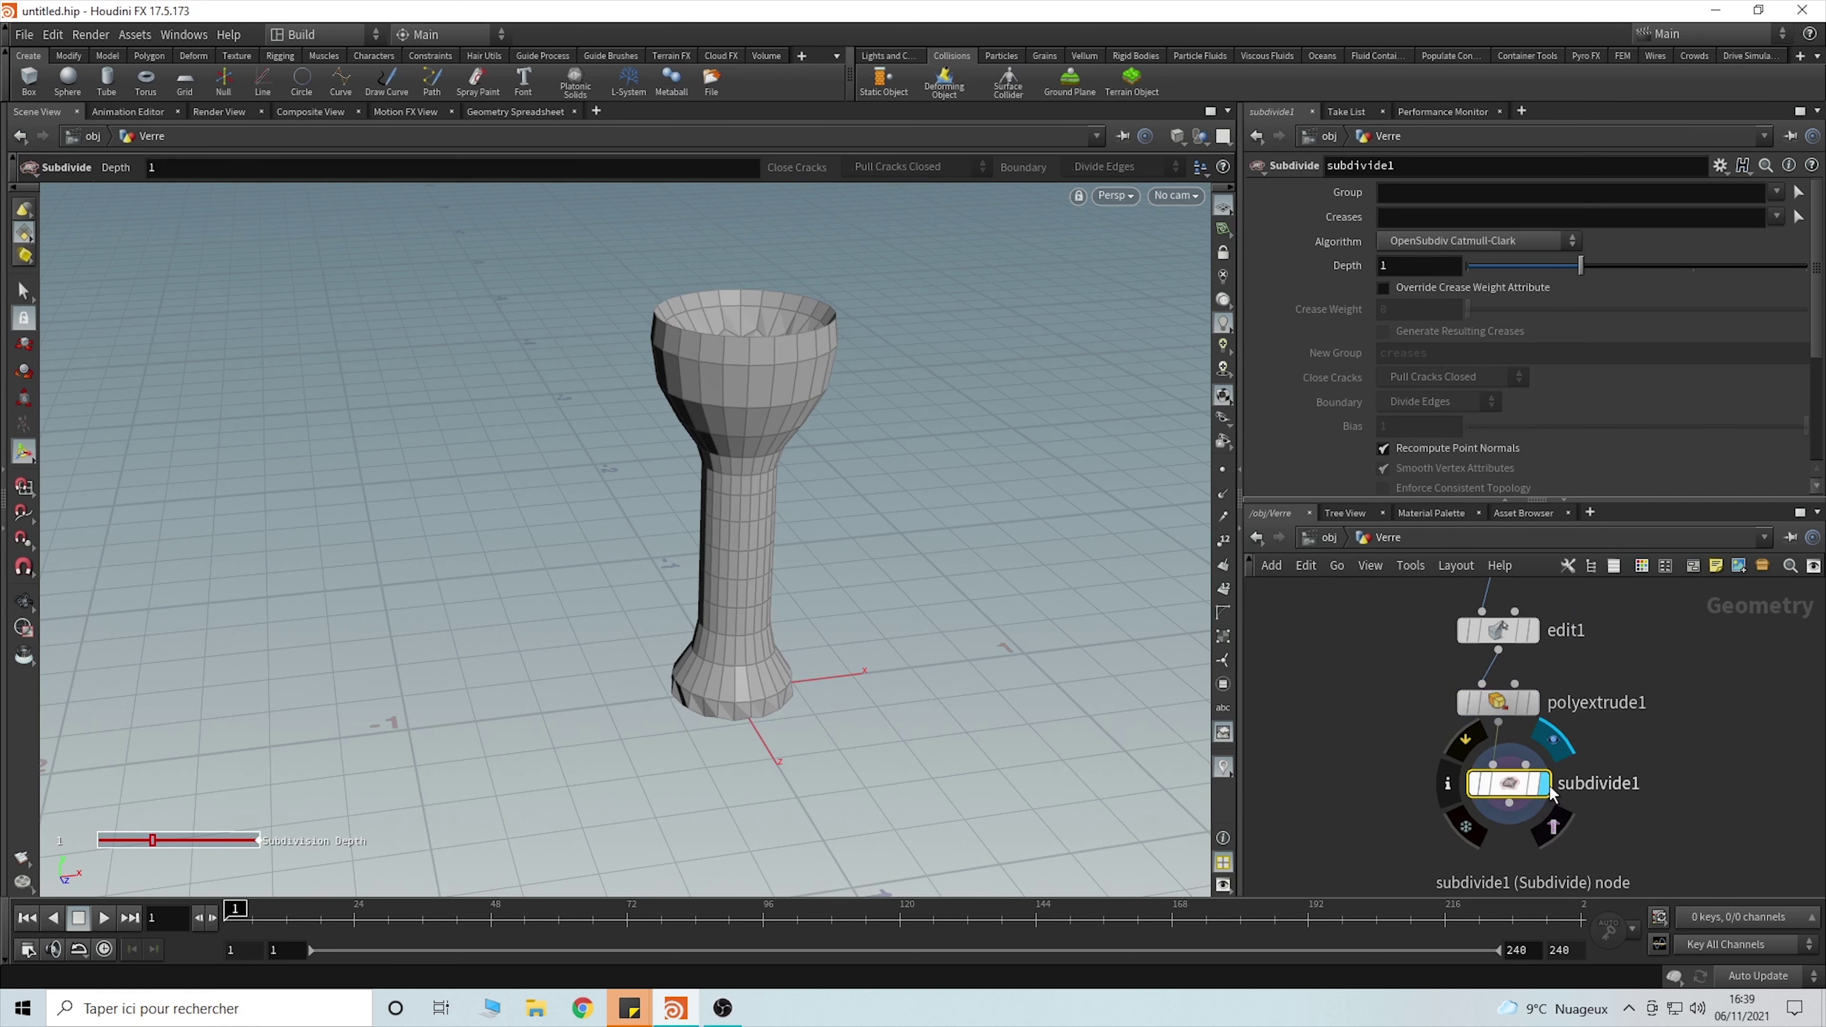
- Set the subdivision depth to 2
left_click_drag(809, 467, 787, 424, "alt")
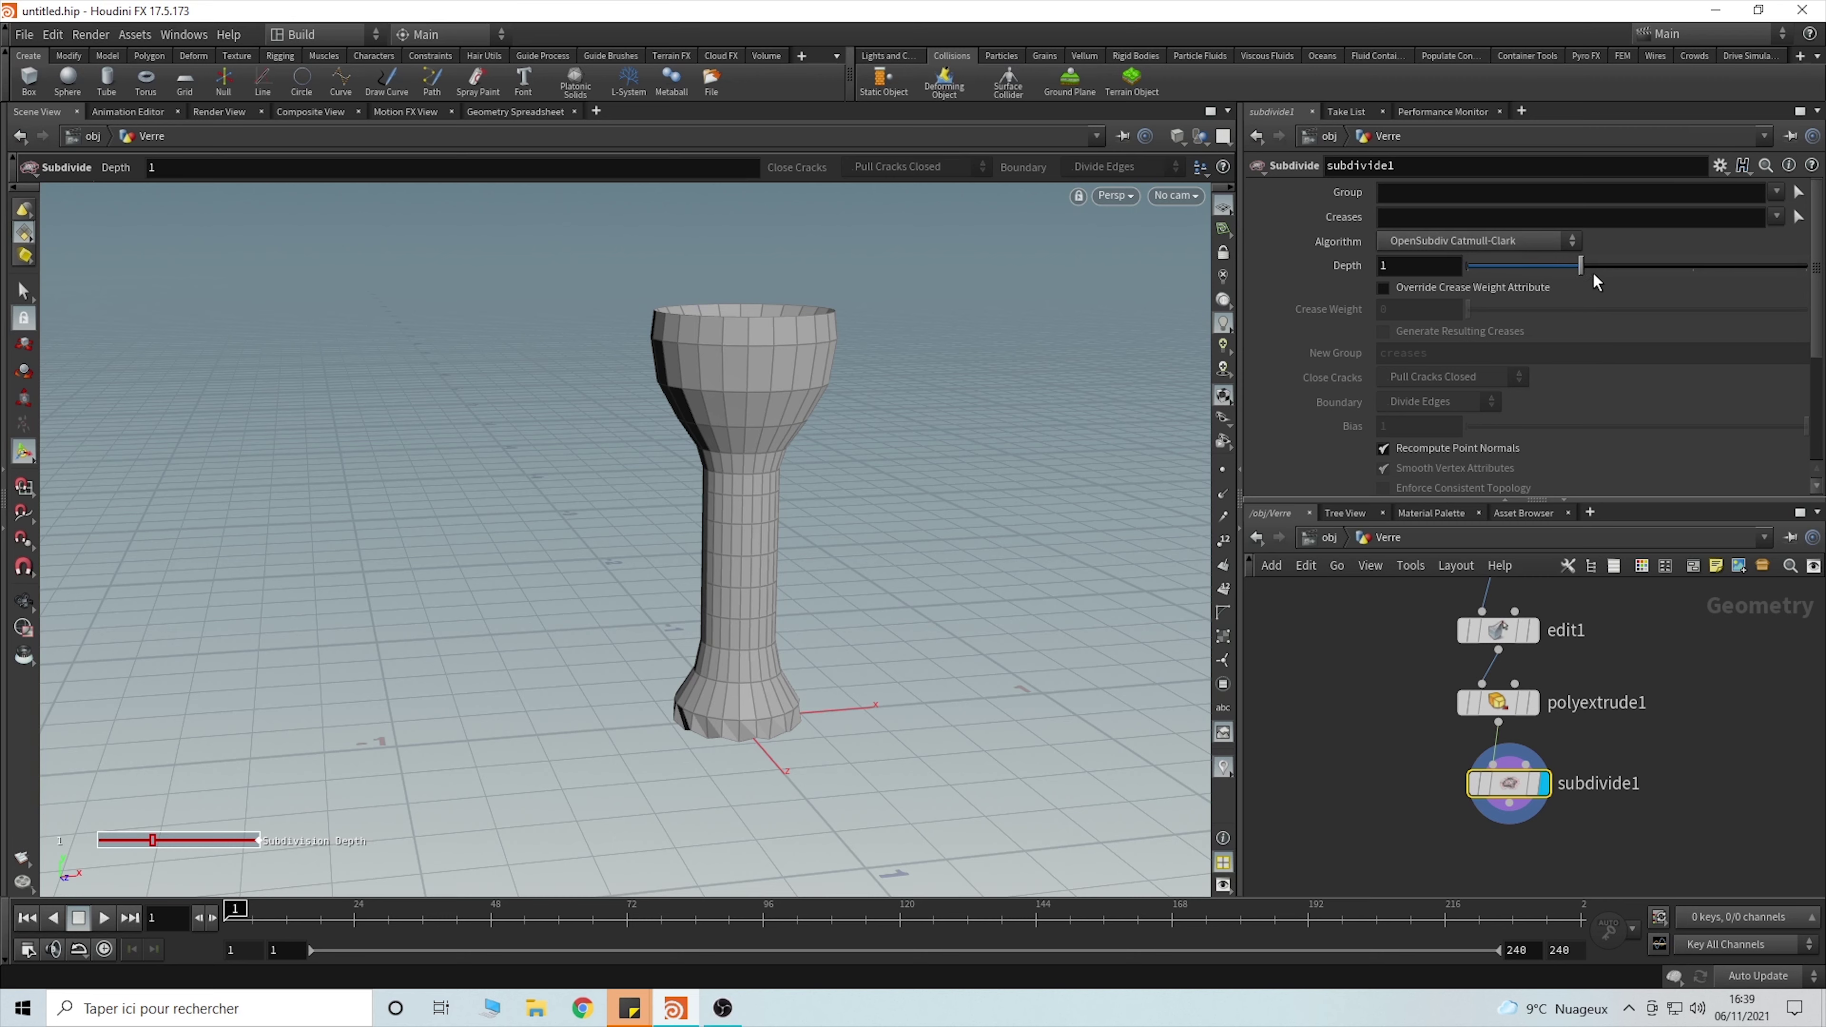
left_click_drag(1594, 276, 1645, 279)
key("Escape")
left_click_drag(737, 620, 811, 506)
key("Return")
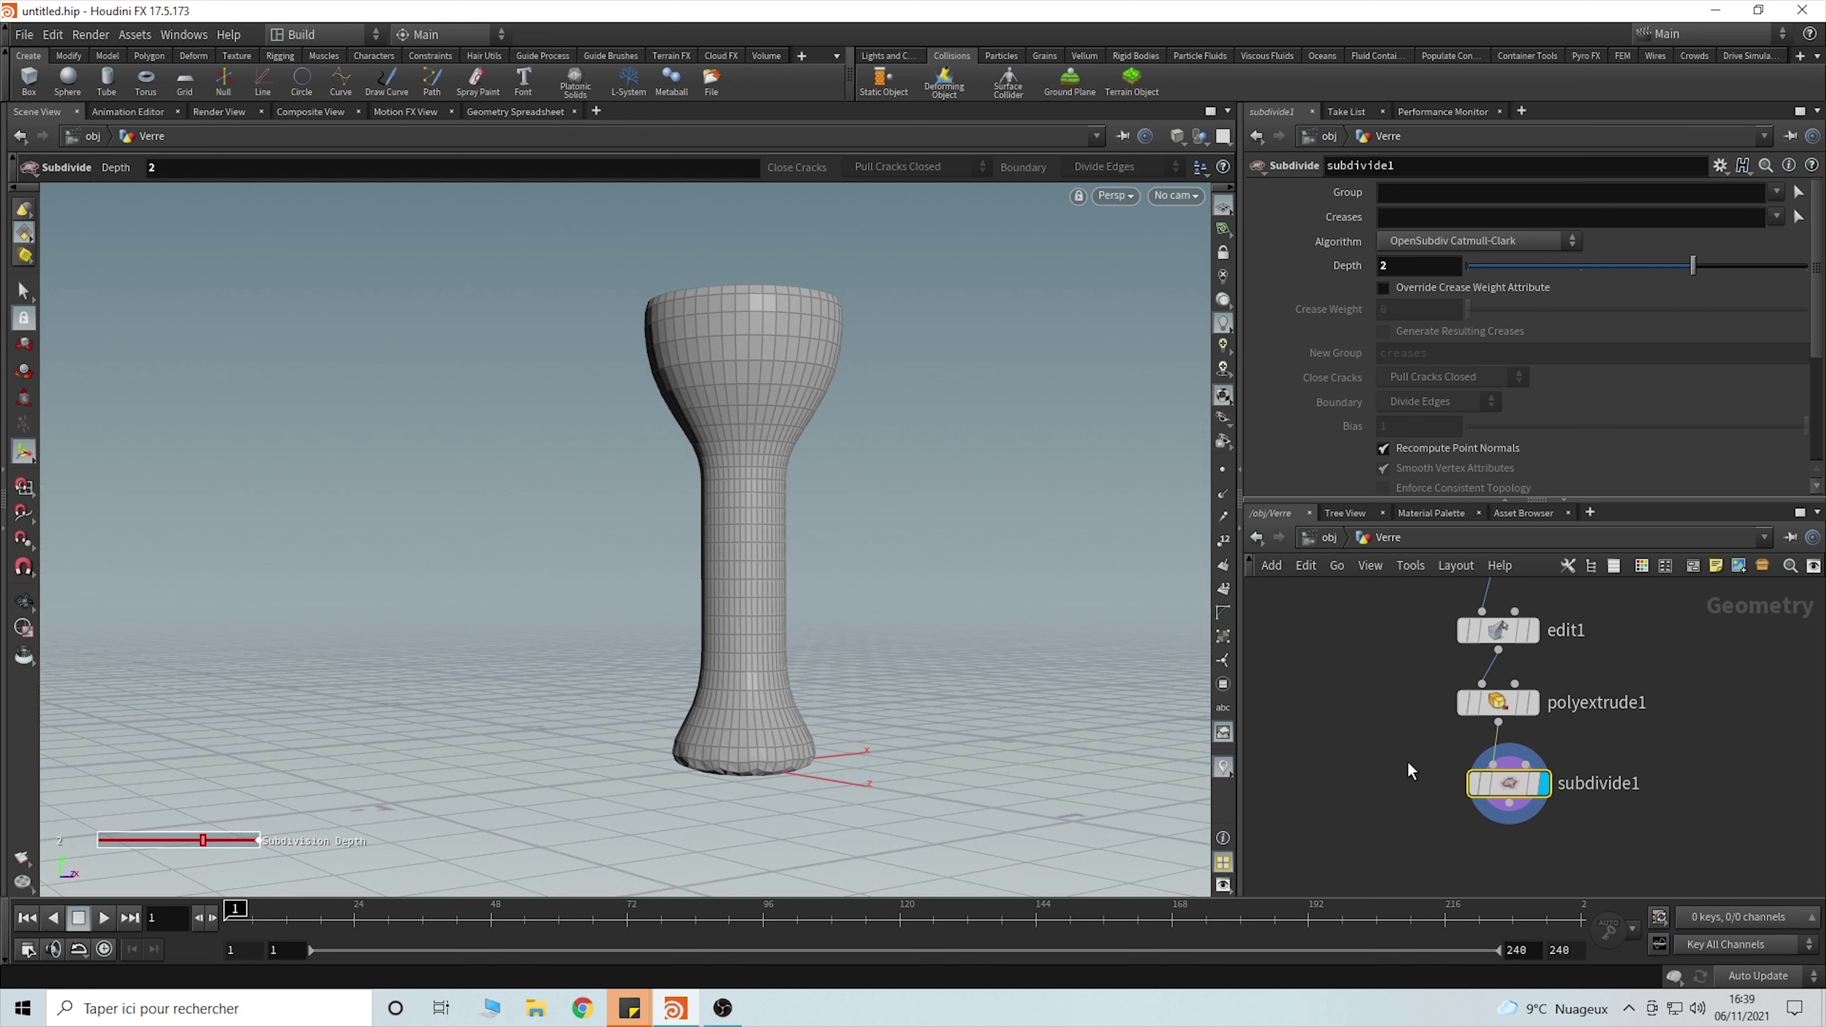
- Move subdivide1 further below polyextrude1 in the network and select polyextrude1
middle_click_drag(1359, 776, 1343, 693)
left_click_drag(1485, 704, 1486, 834)
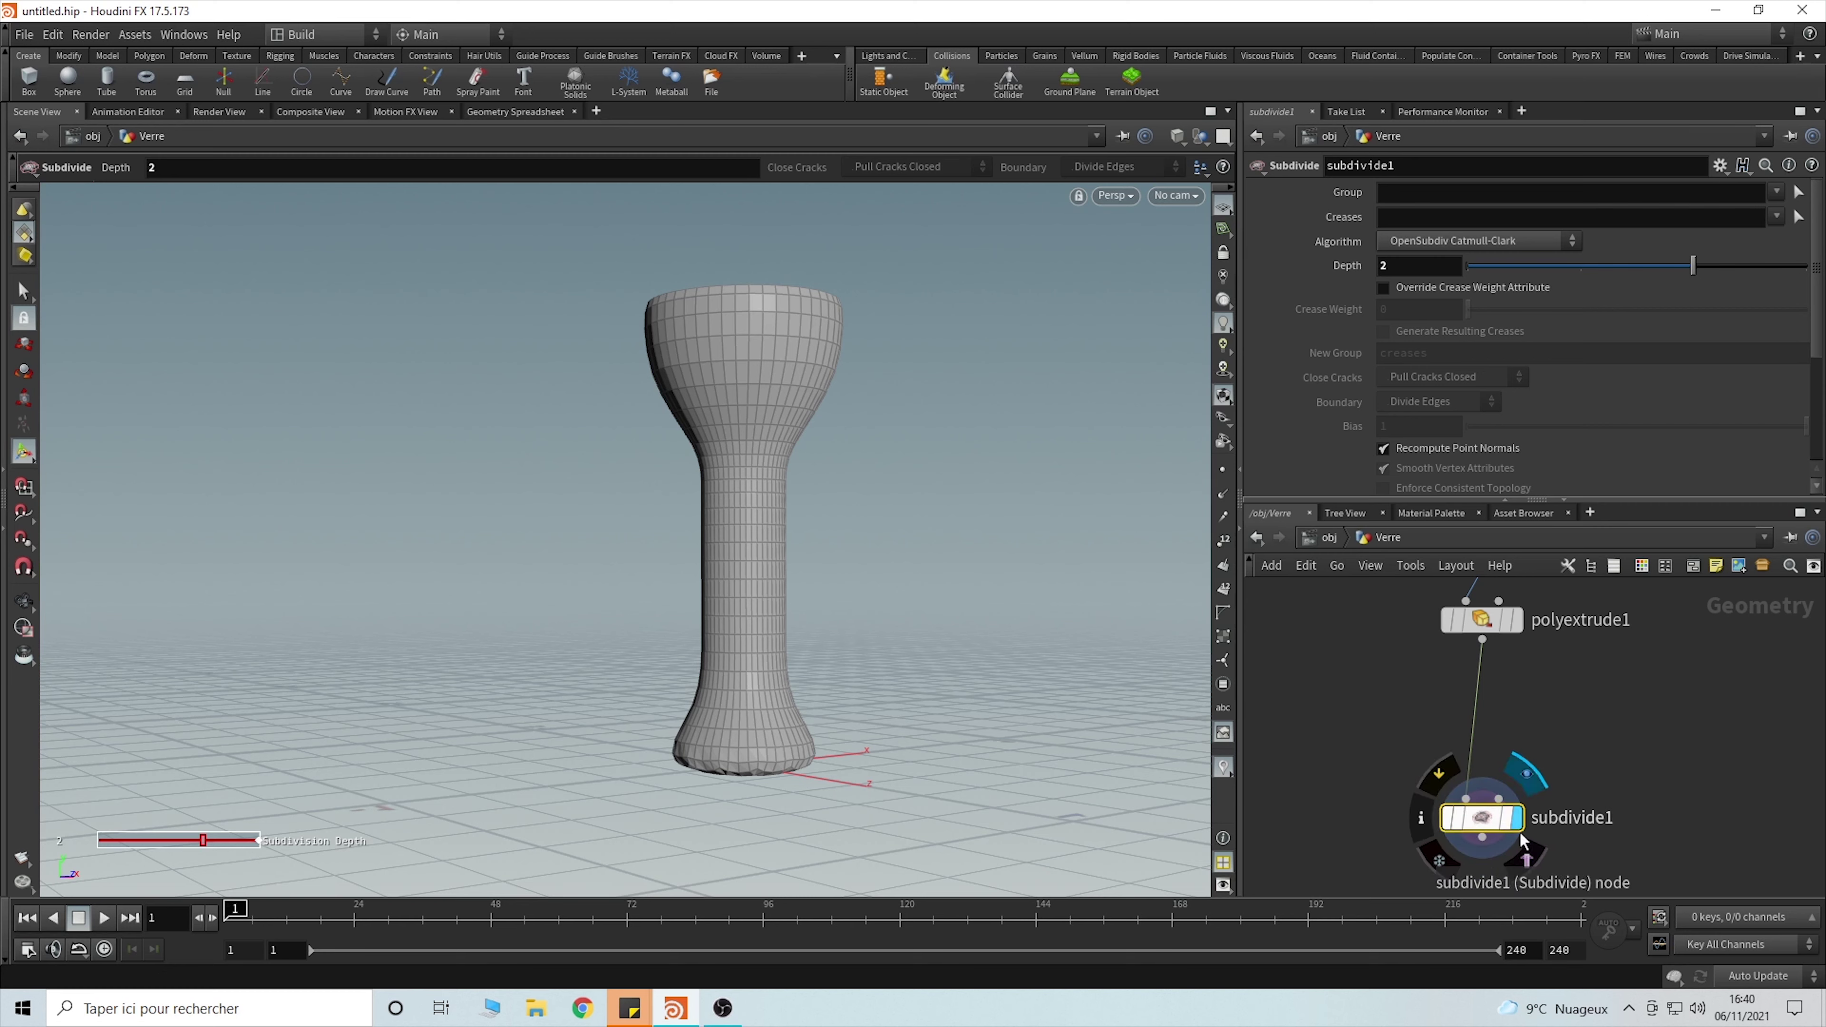
left_click(1480, 619)
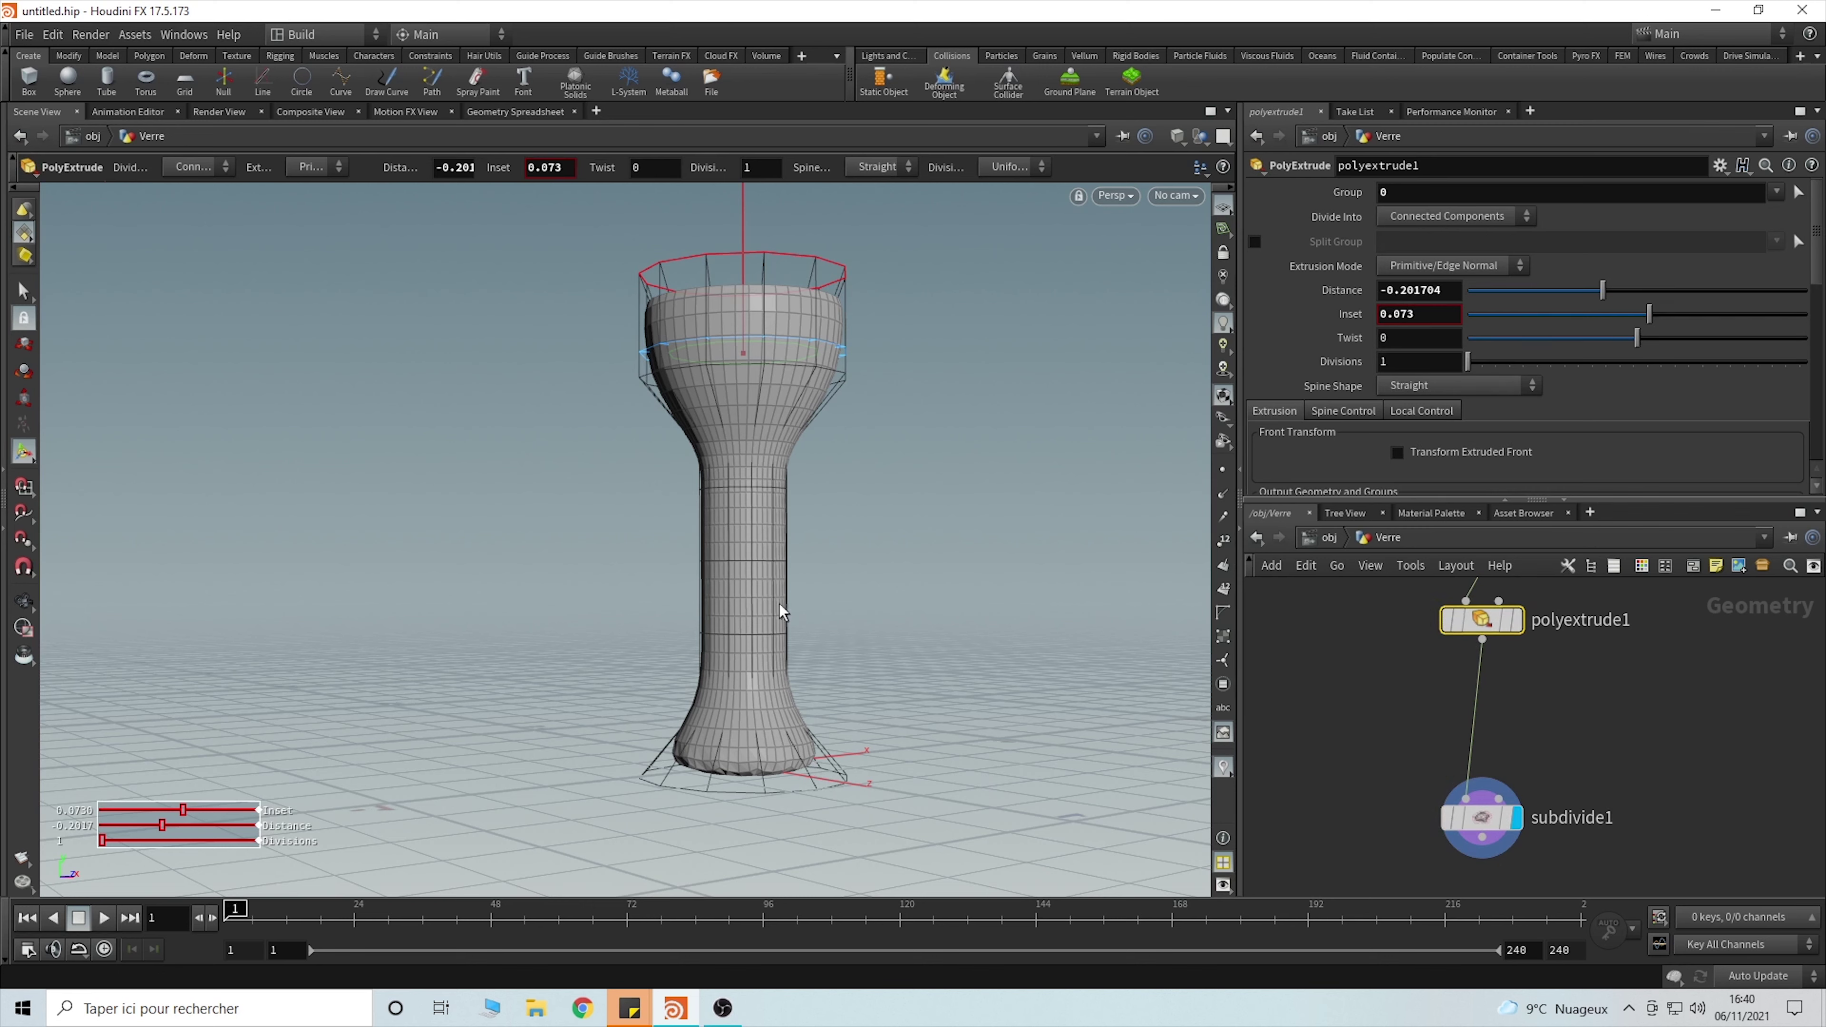
- Insert an edge loop around the foot of the glass, just above its bottom edge
key("Tab")
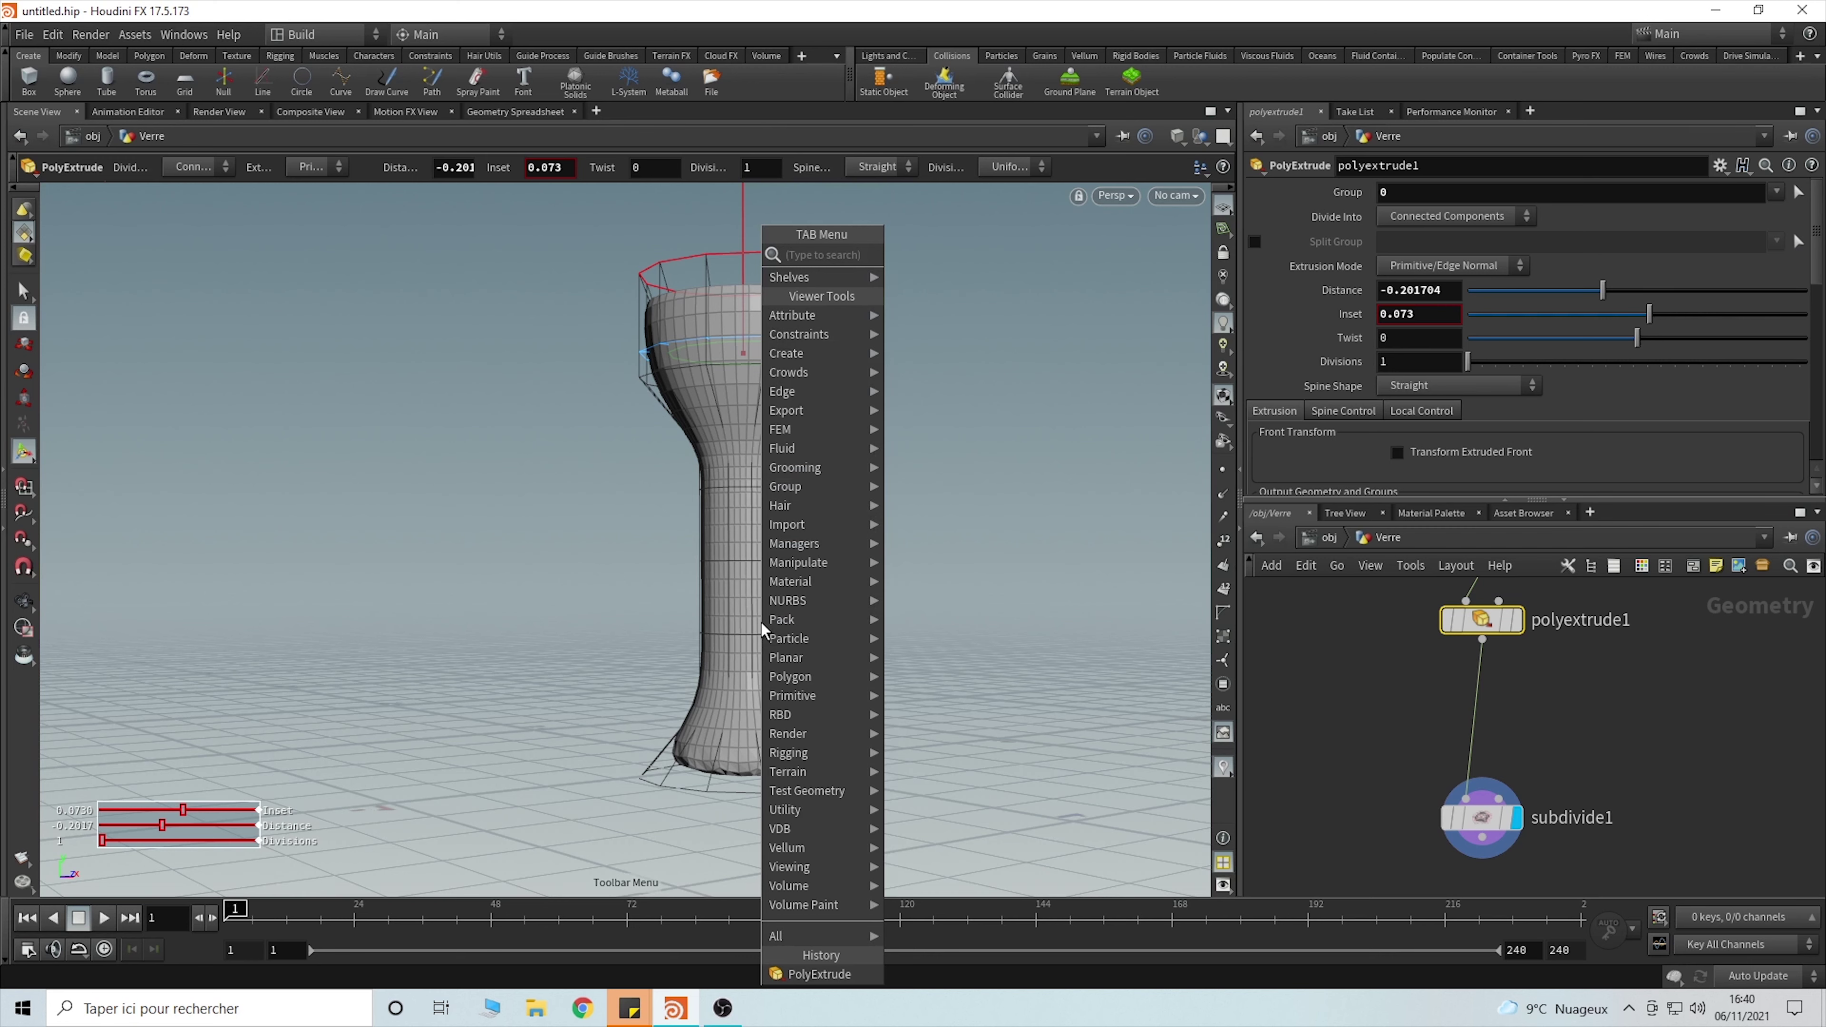
type("edge")
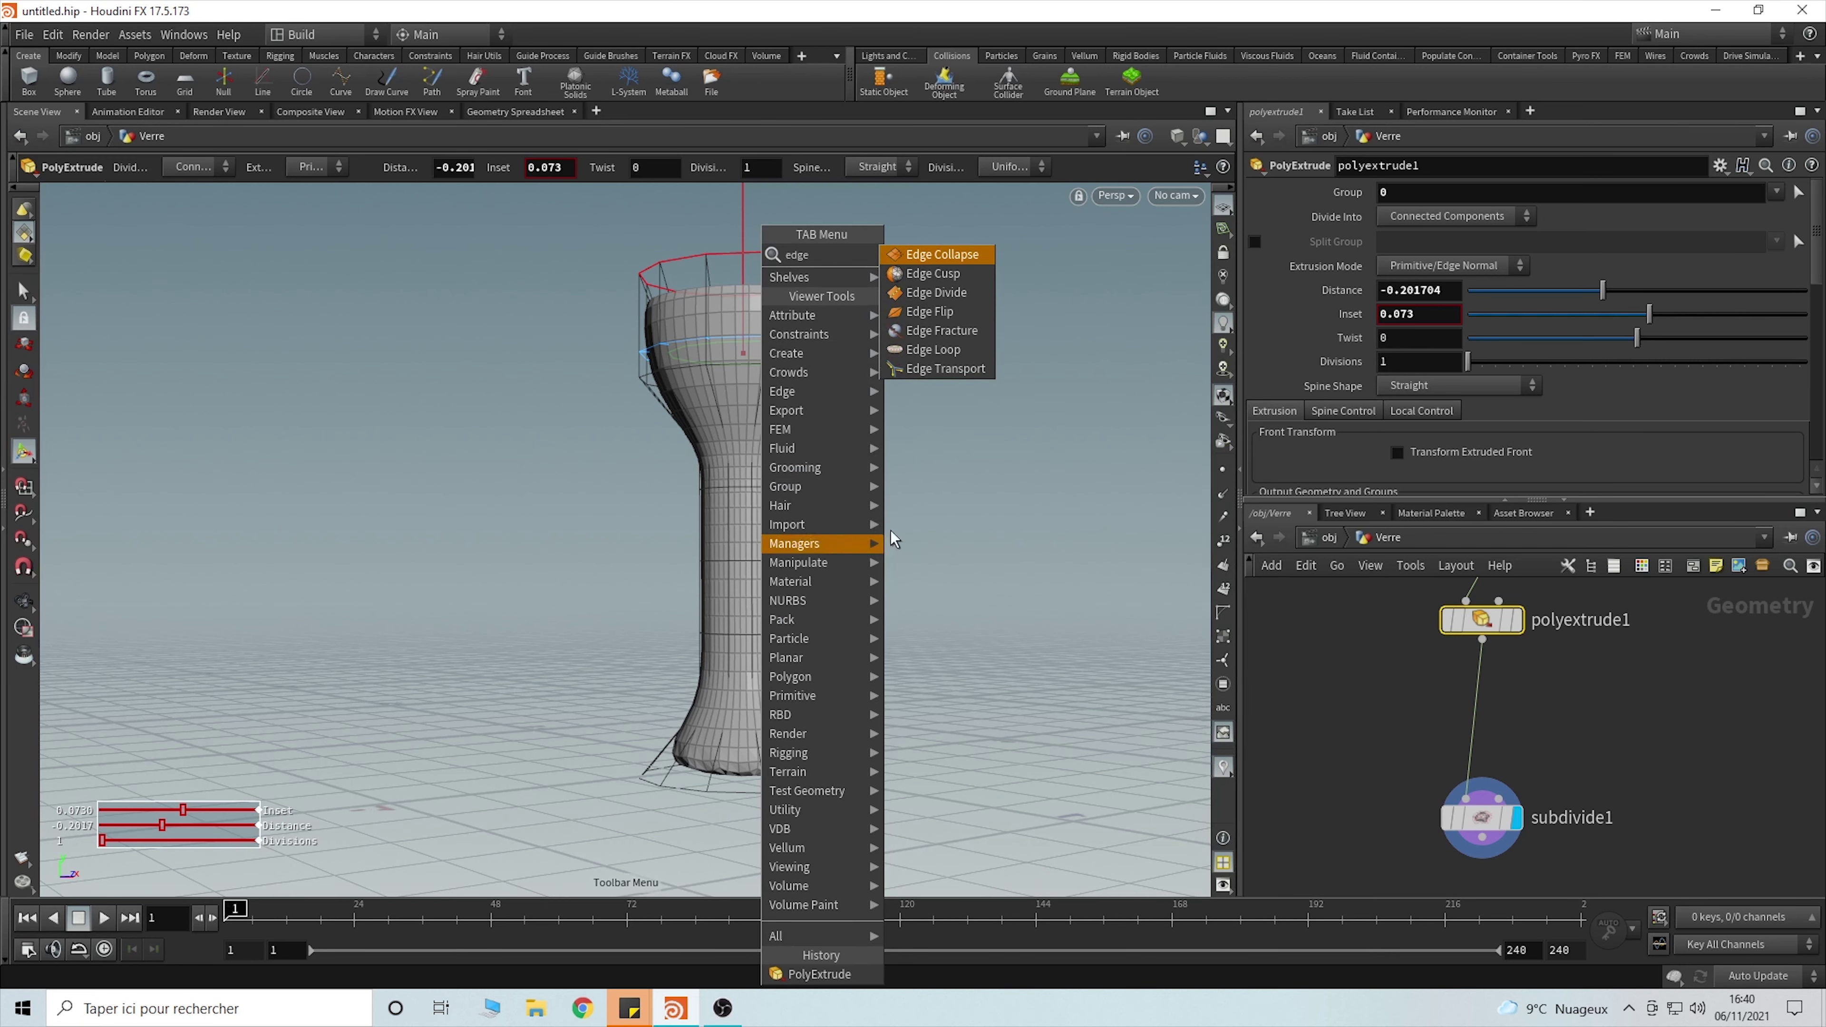
left_click(954, 351)
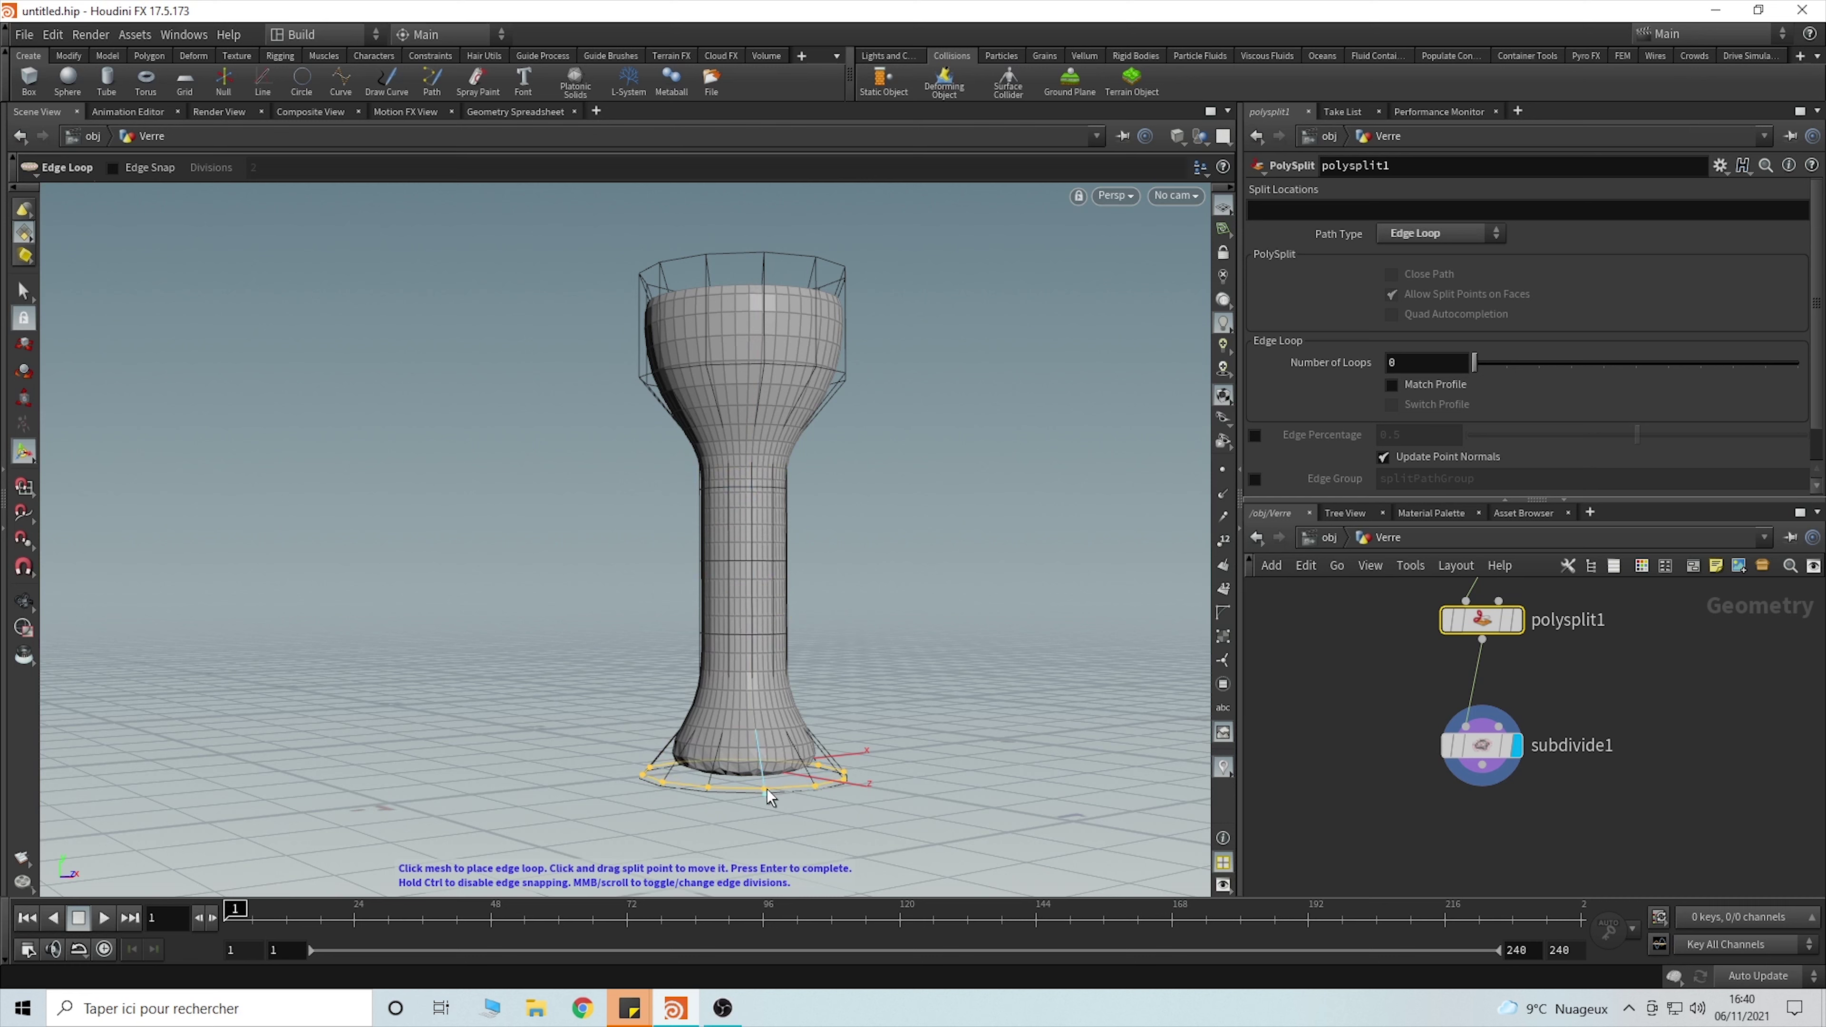
left_click(766, 787)
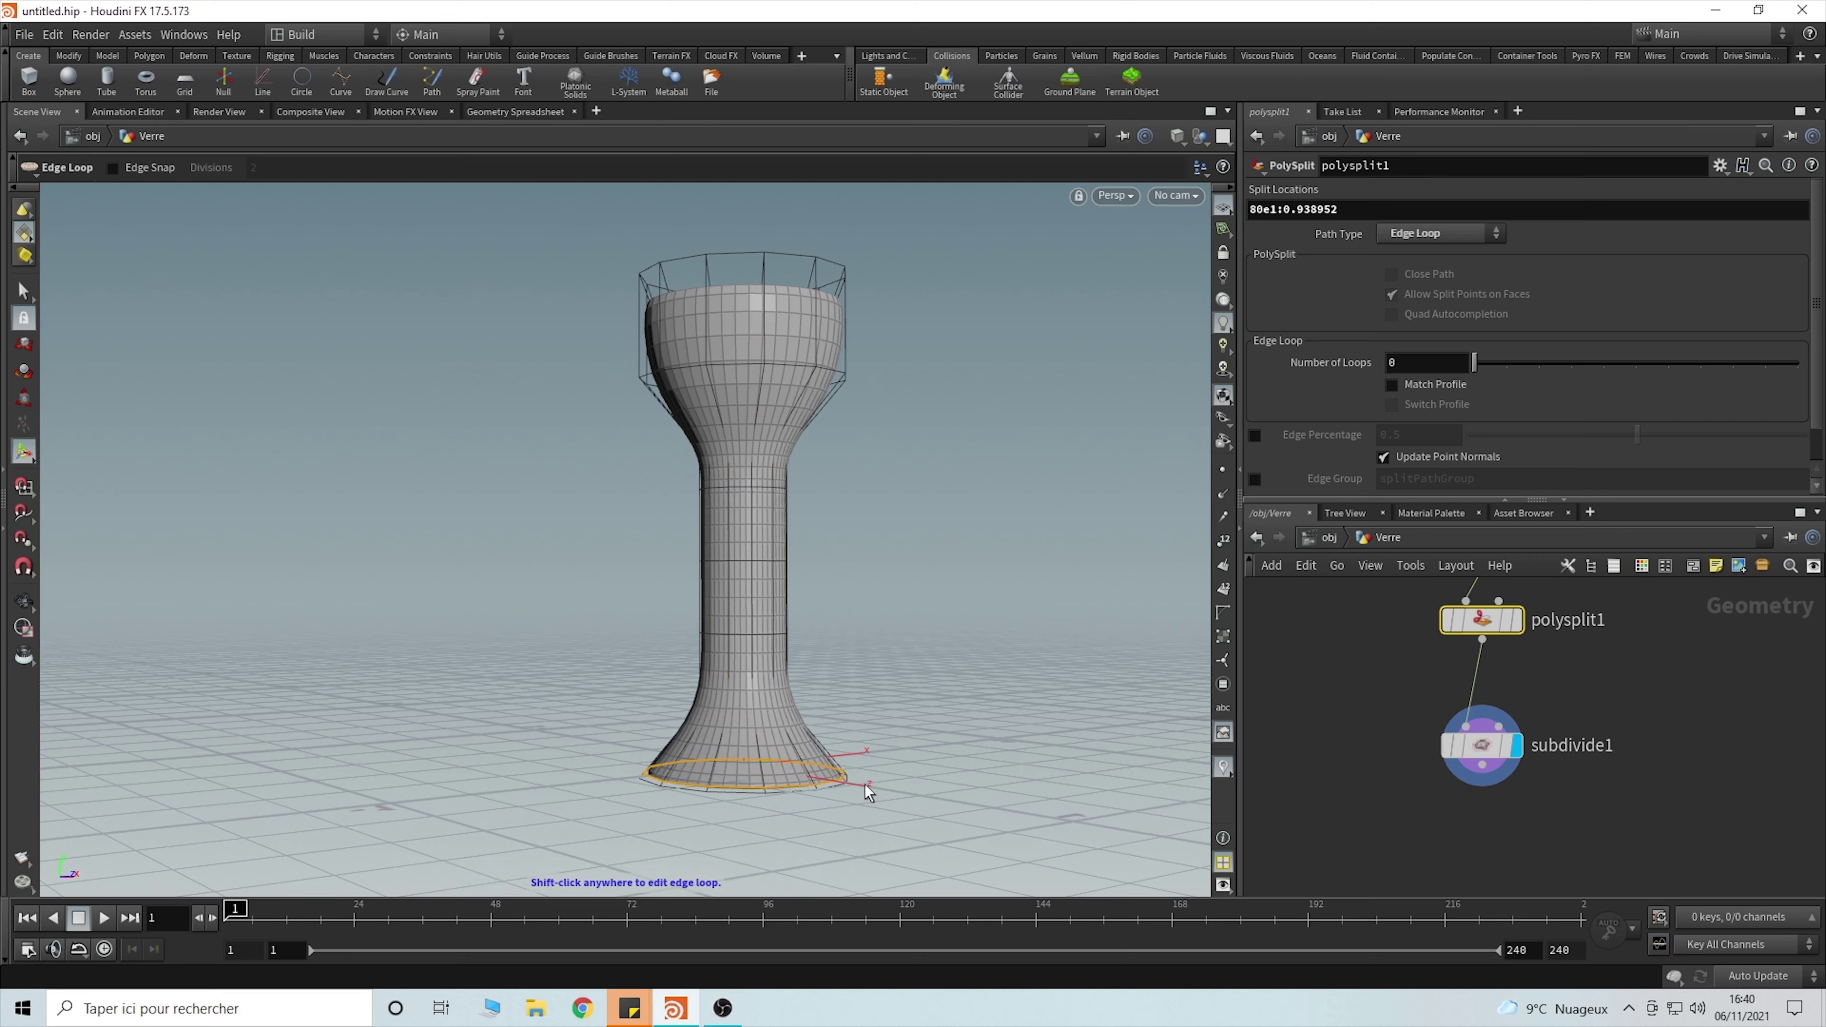
key("Return")
left_click_drag(799, 746, 808, 720)
scroll(765, 758, "up", 3)
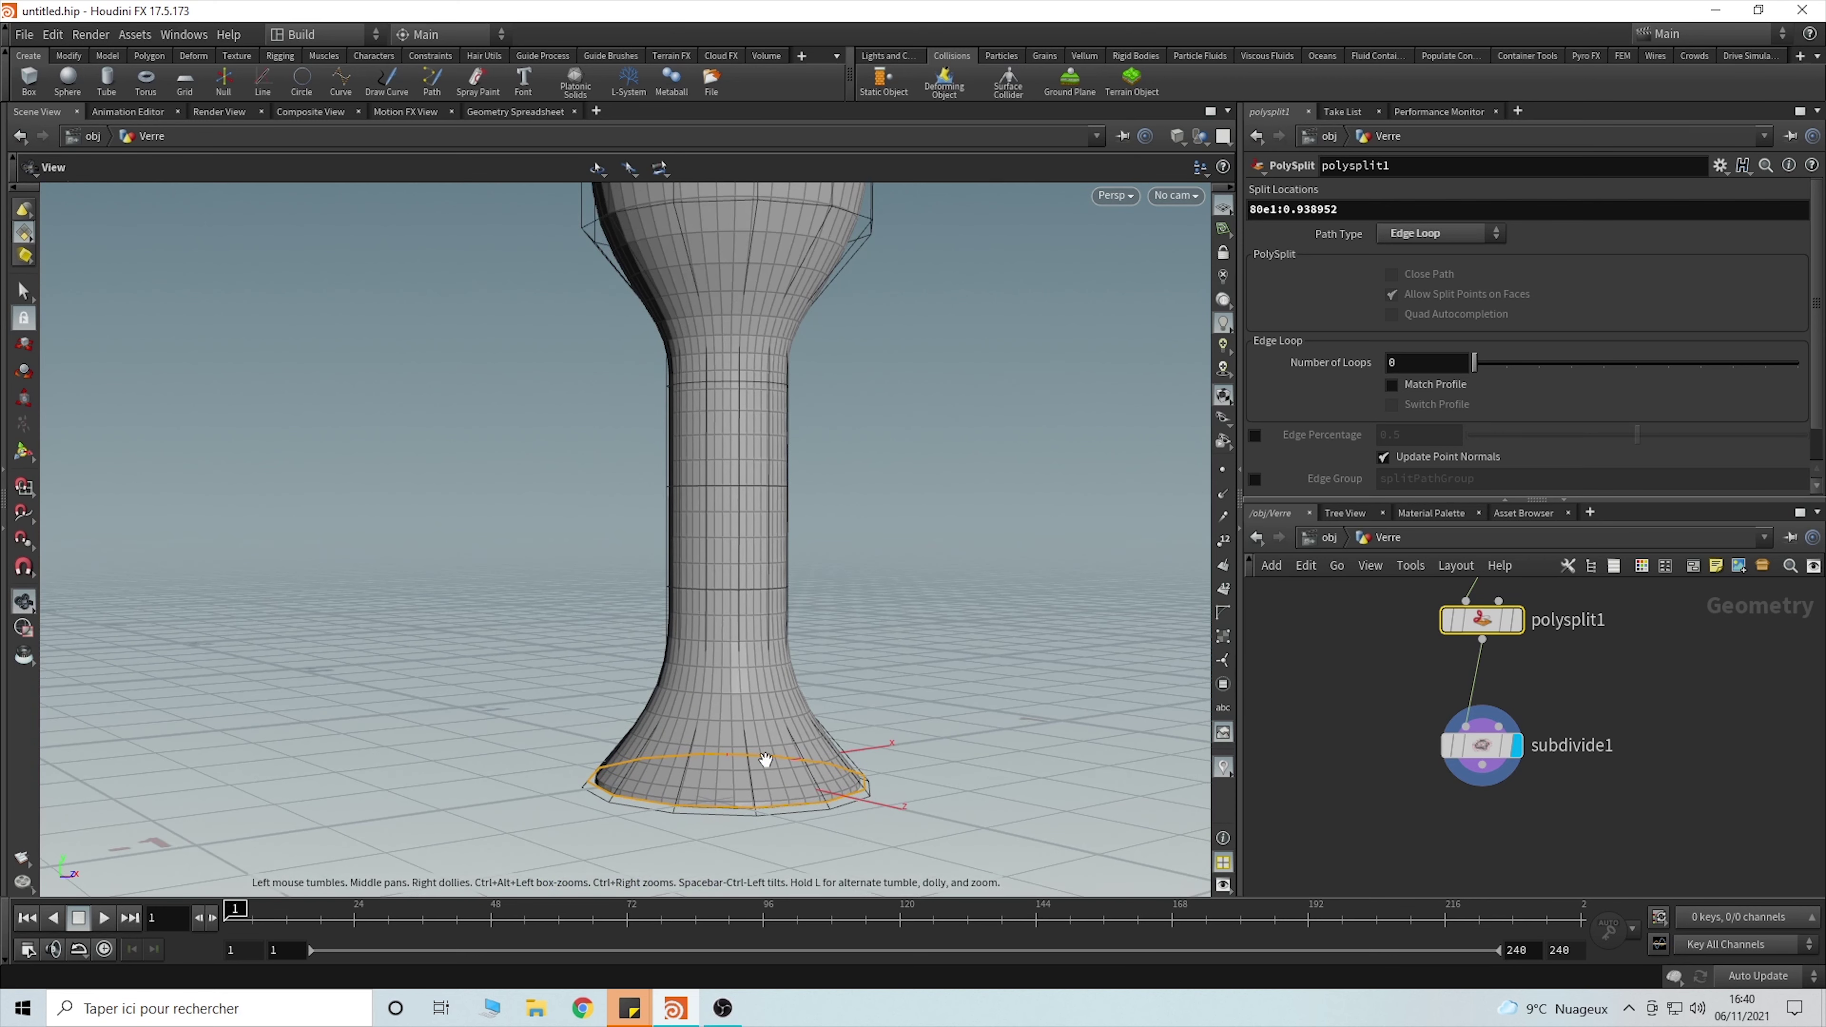
key("Return")
middle_click_drag(1407, 680, 1440, 723)
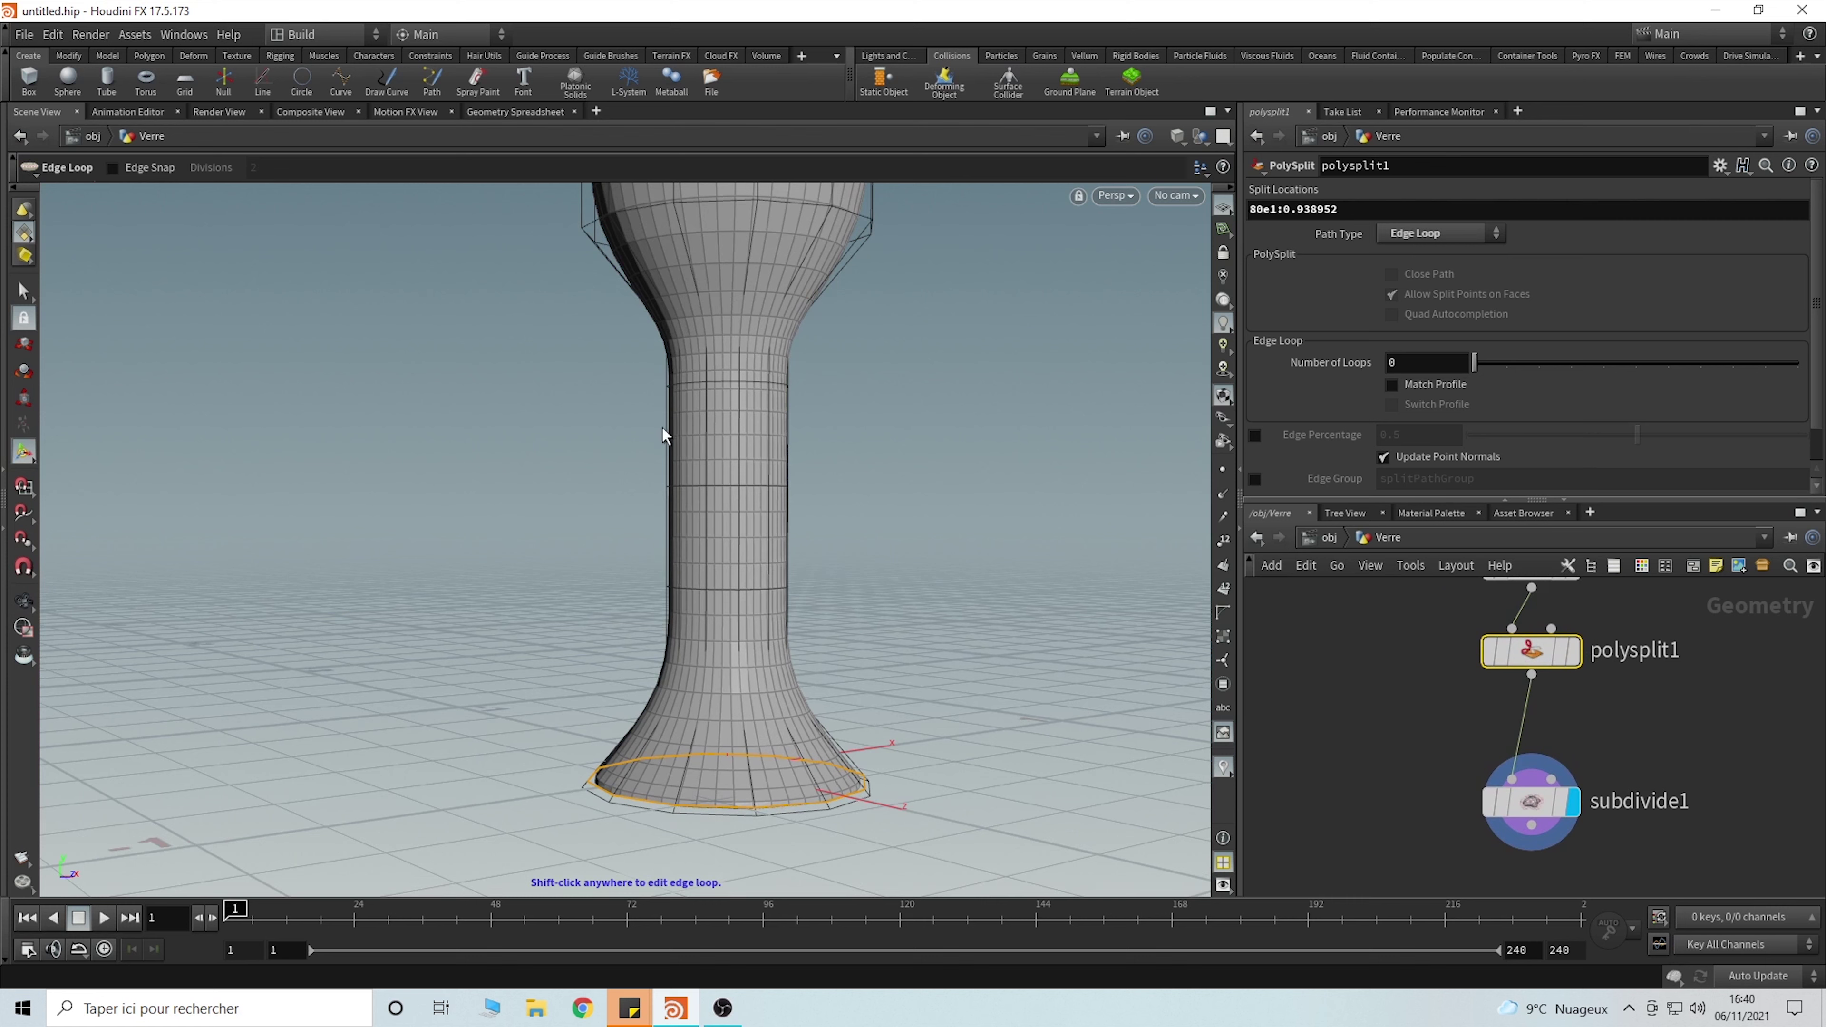
- Set the display flag on polysplit1 to show the unsubdivided mesh
mouse_move(1573, 812)
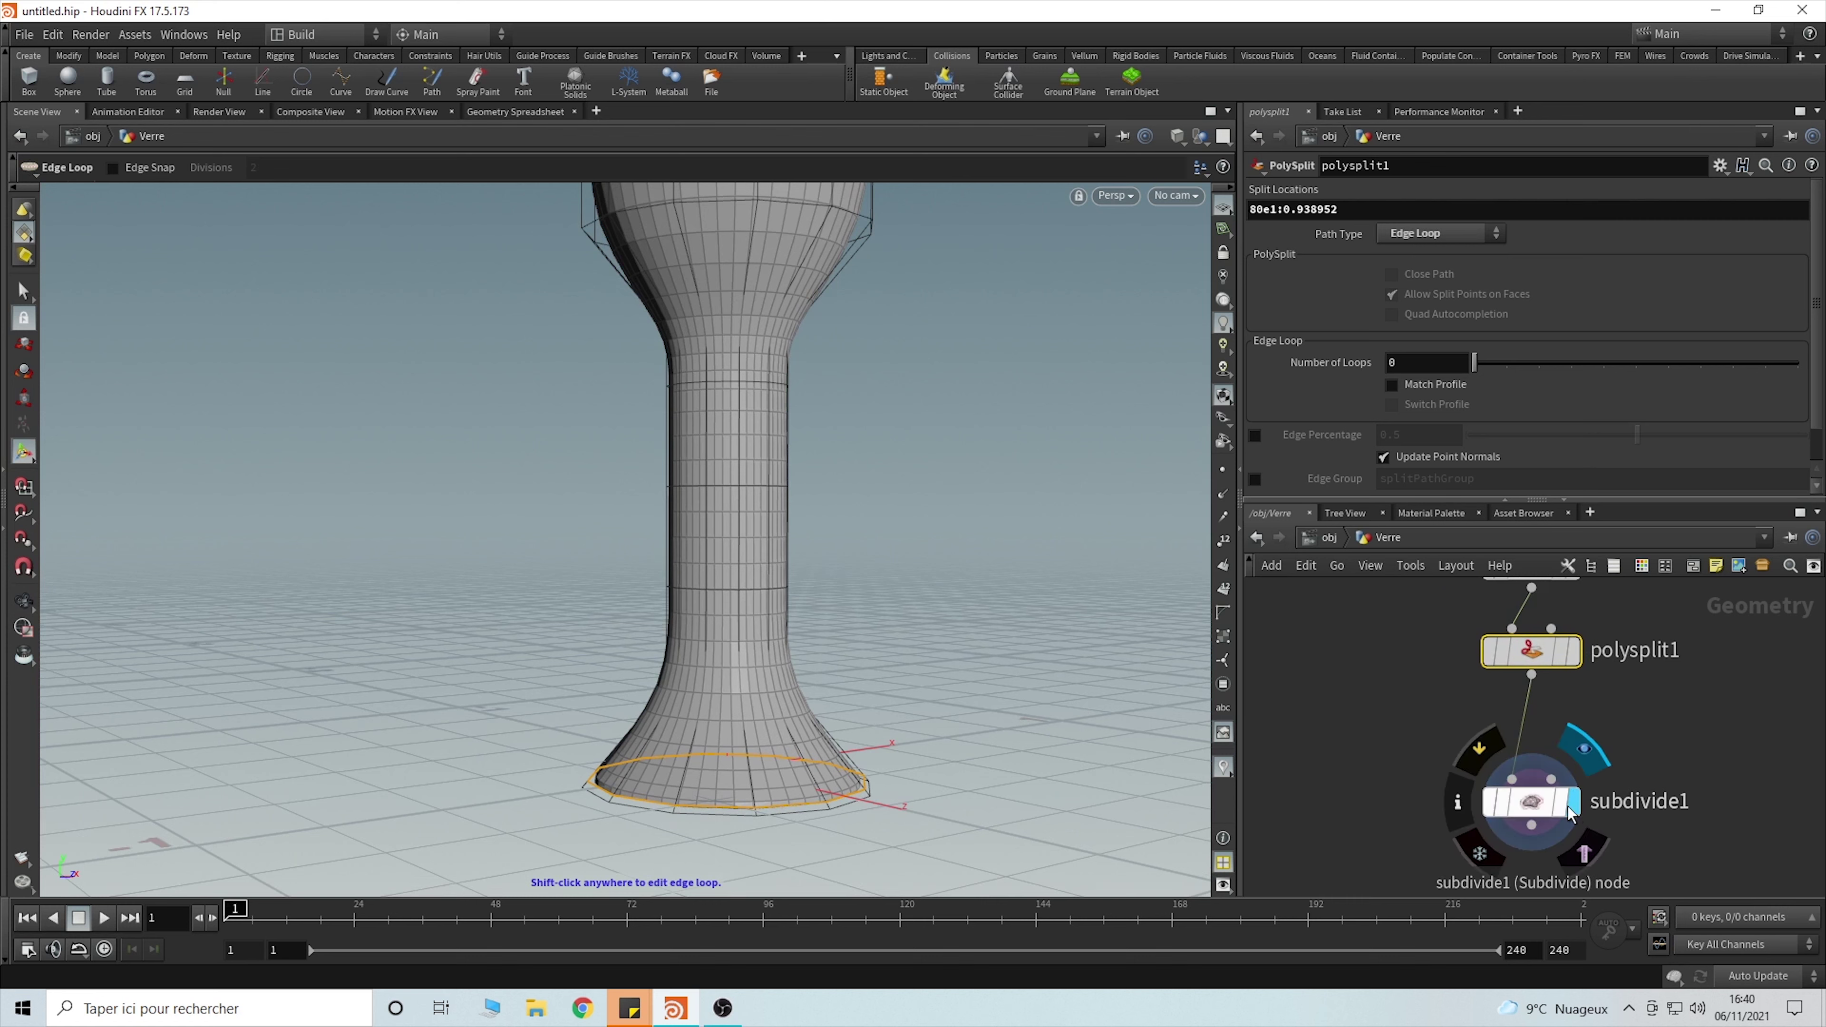
mouse_move(1579, 658)
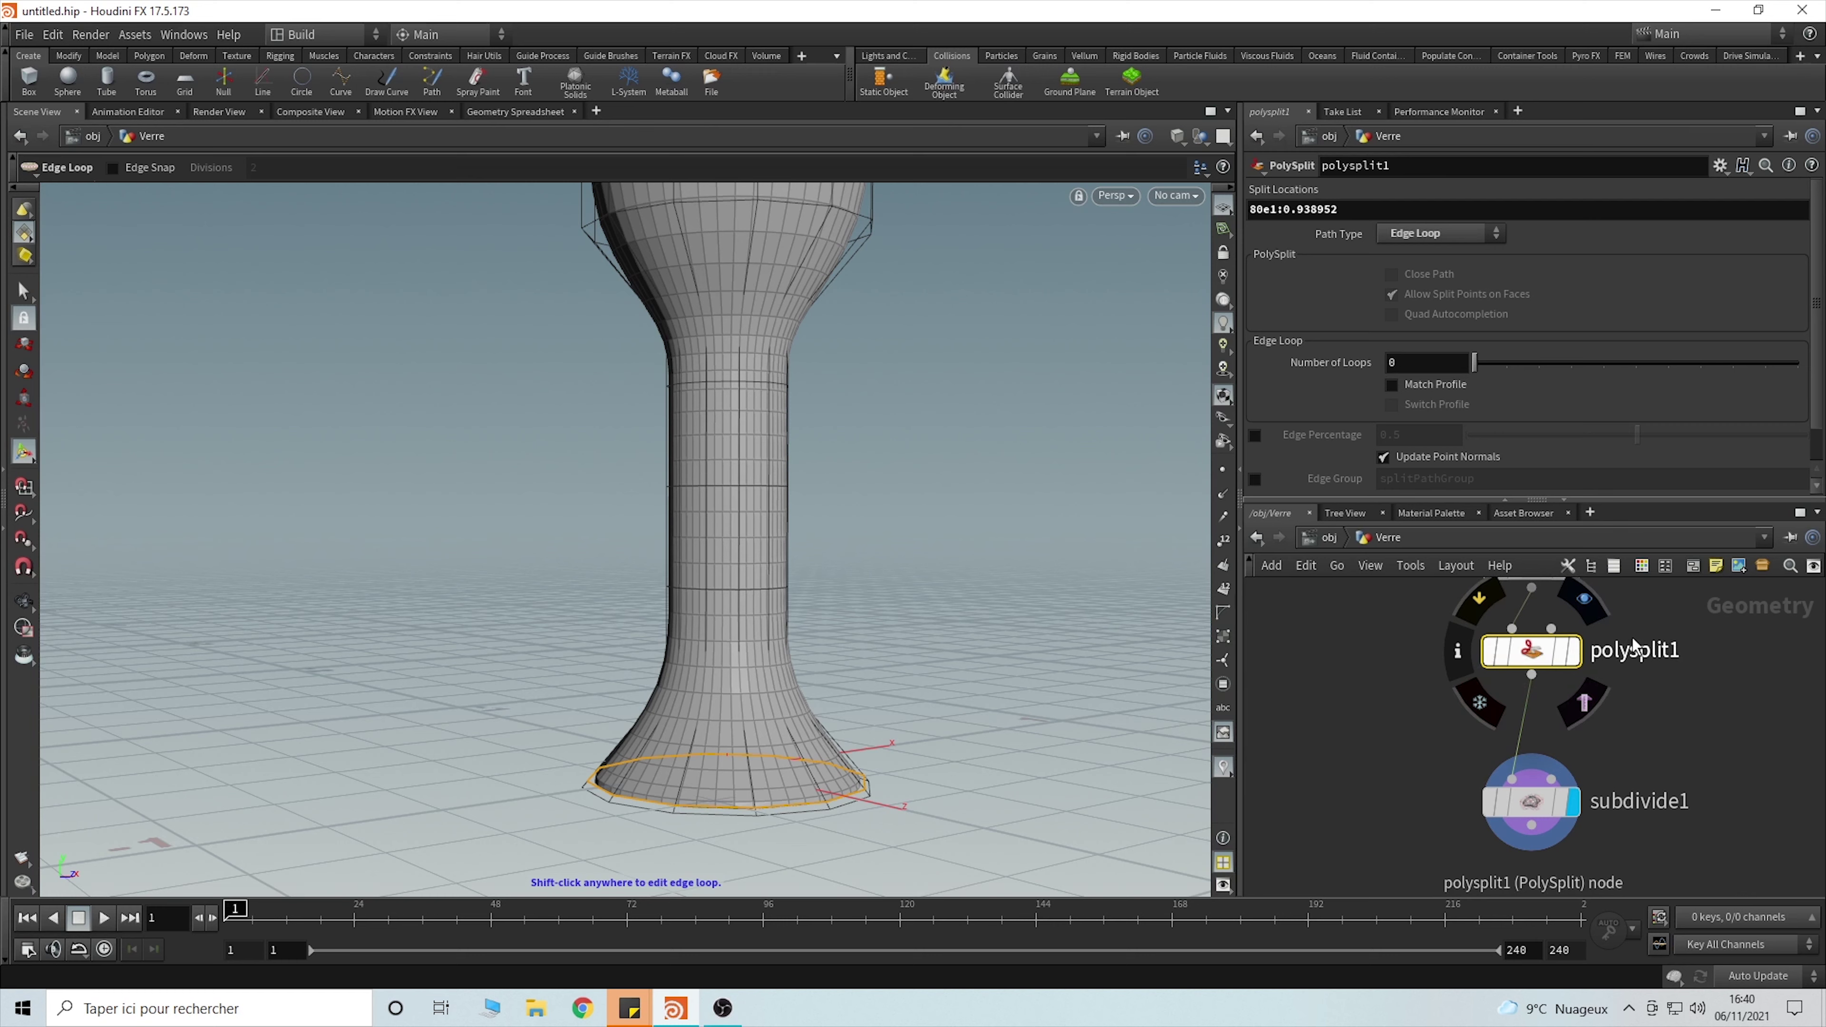
left_click(1576, 651)
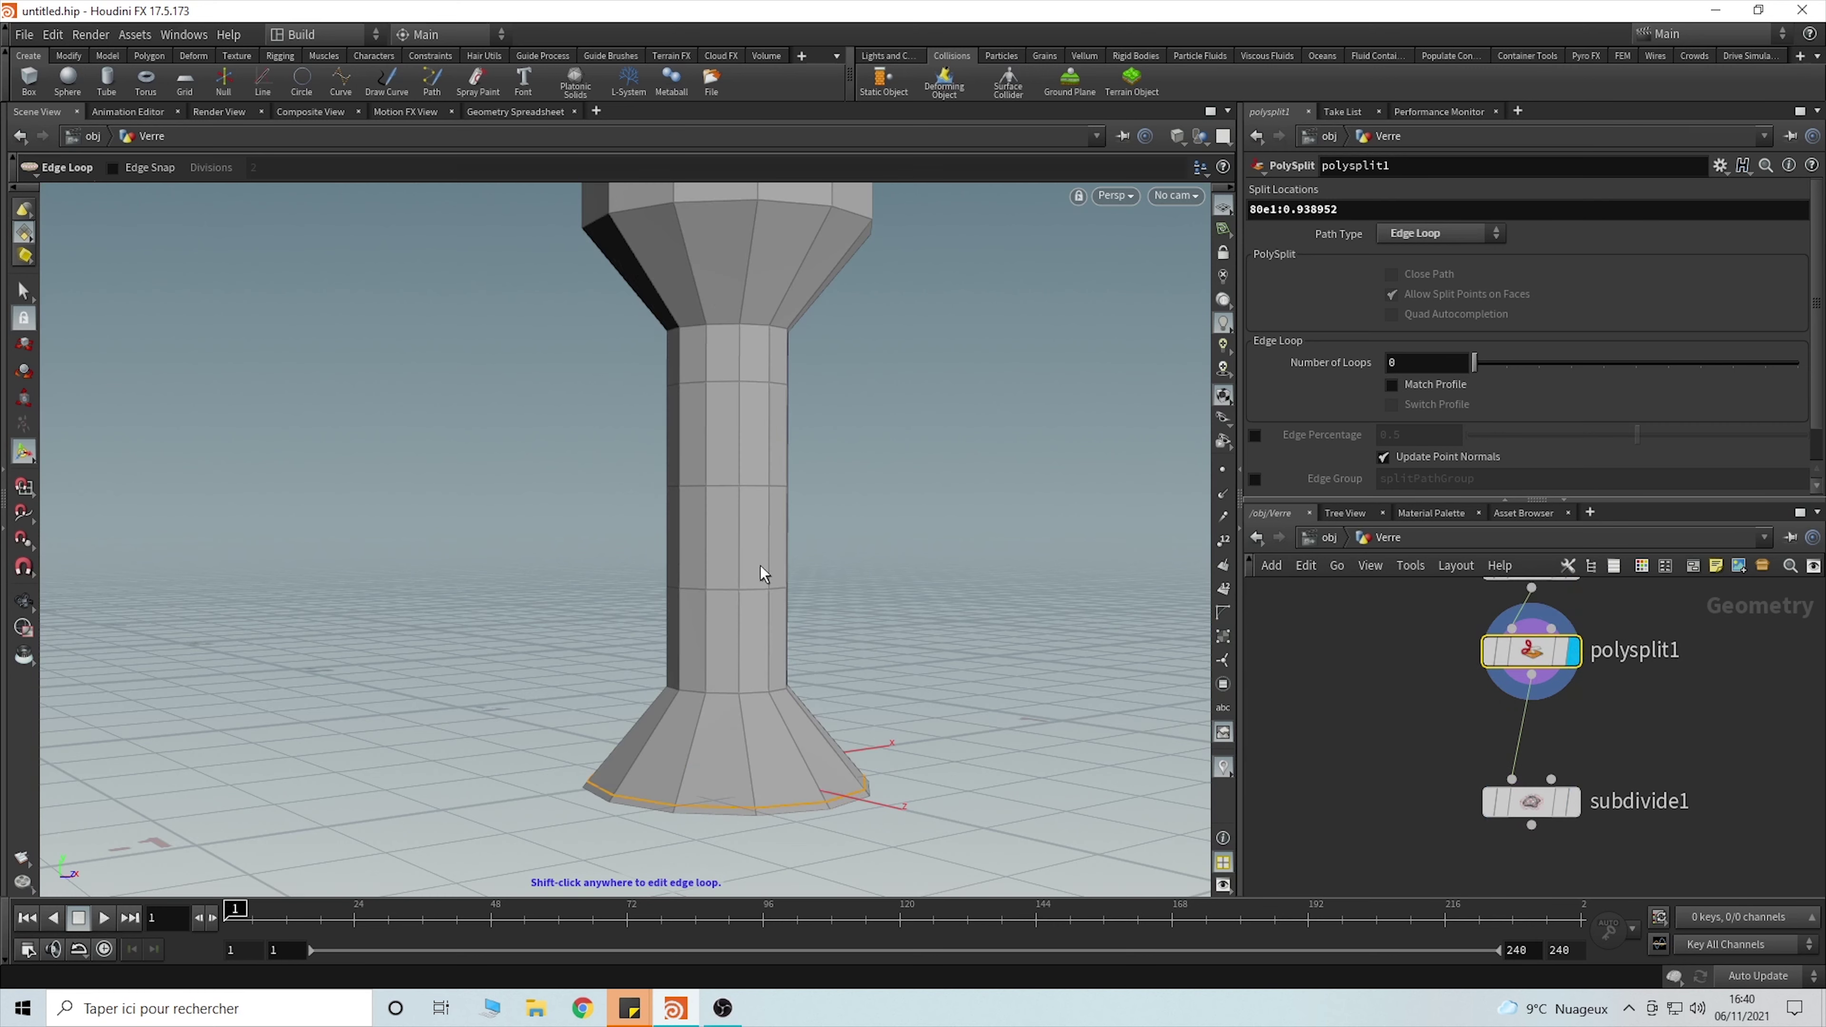
key("Escape")
mouse_move(766, 477)
left_mouse_down()
mouse_move(787, 530)
mouse_move(778, 485)
left_mouse_up()
key("Return")
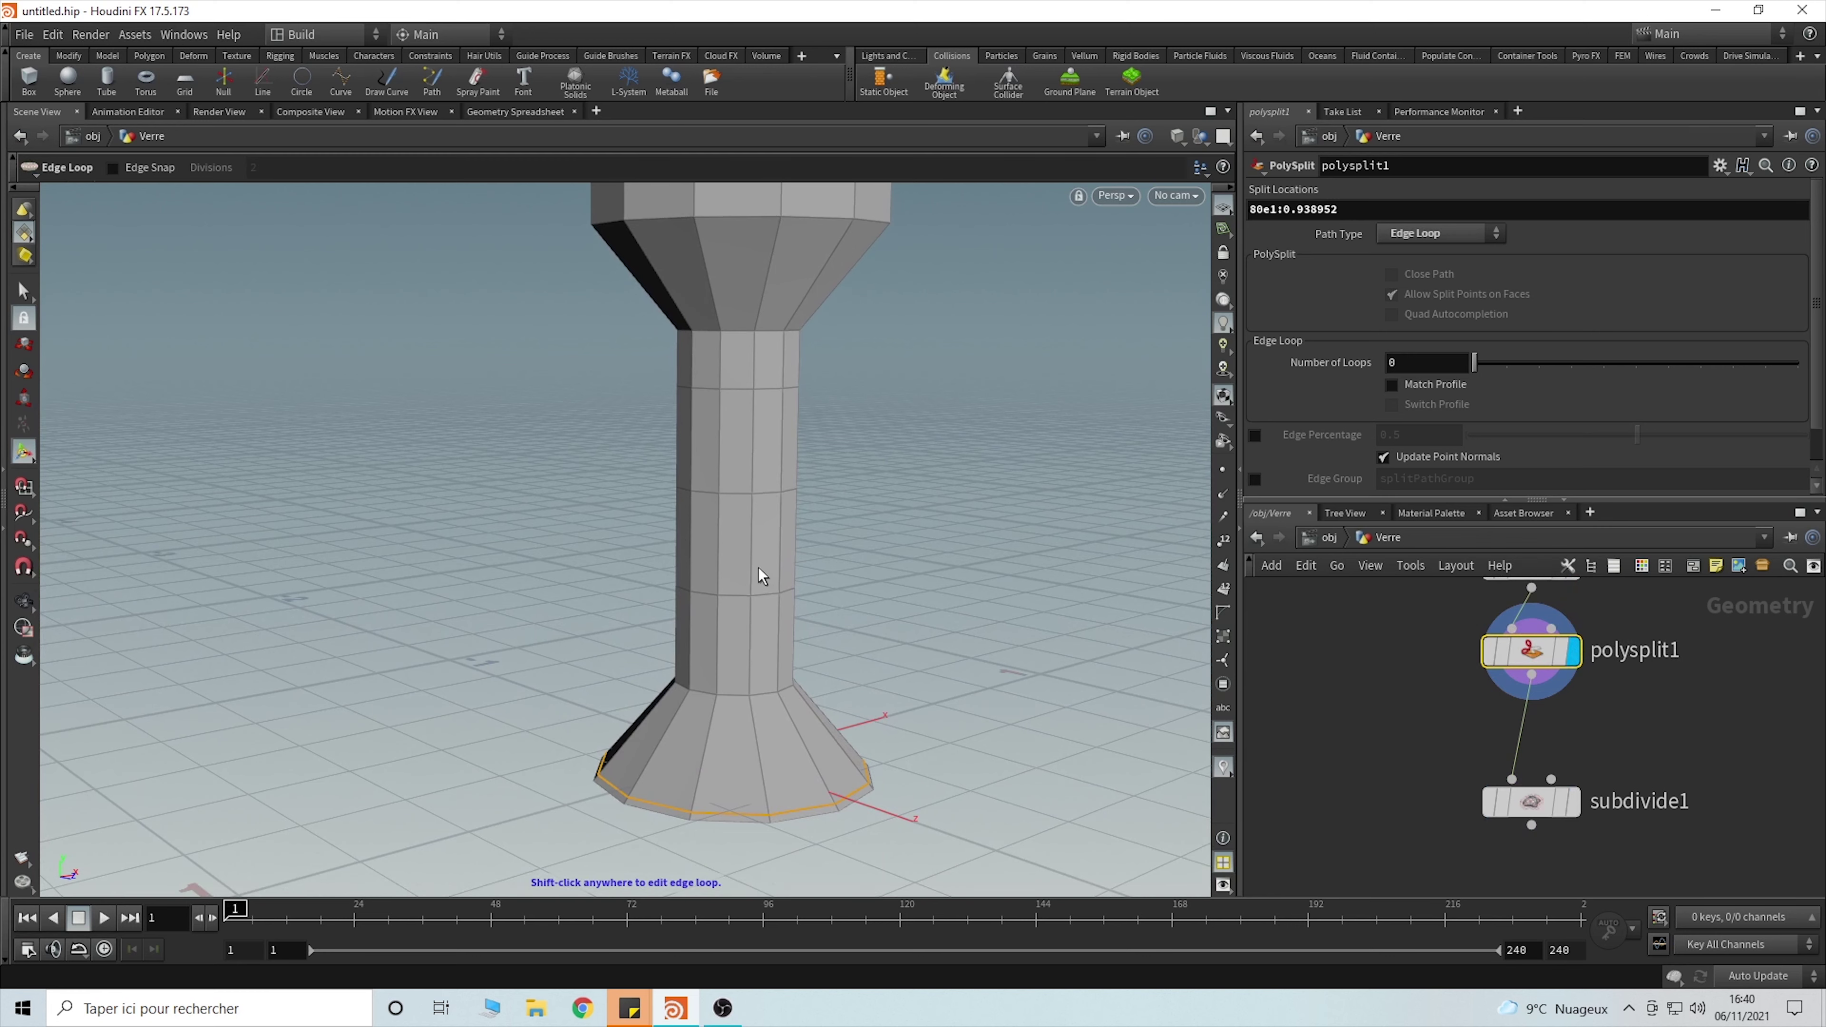
- Insert two edge loops around the joint between foot and stem, one just below it and one just above it
key("Tab")
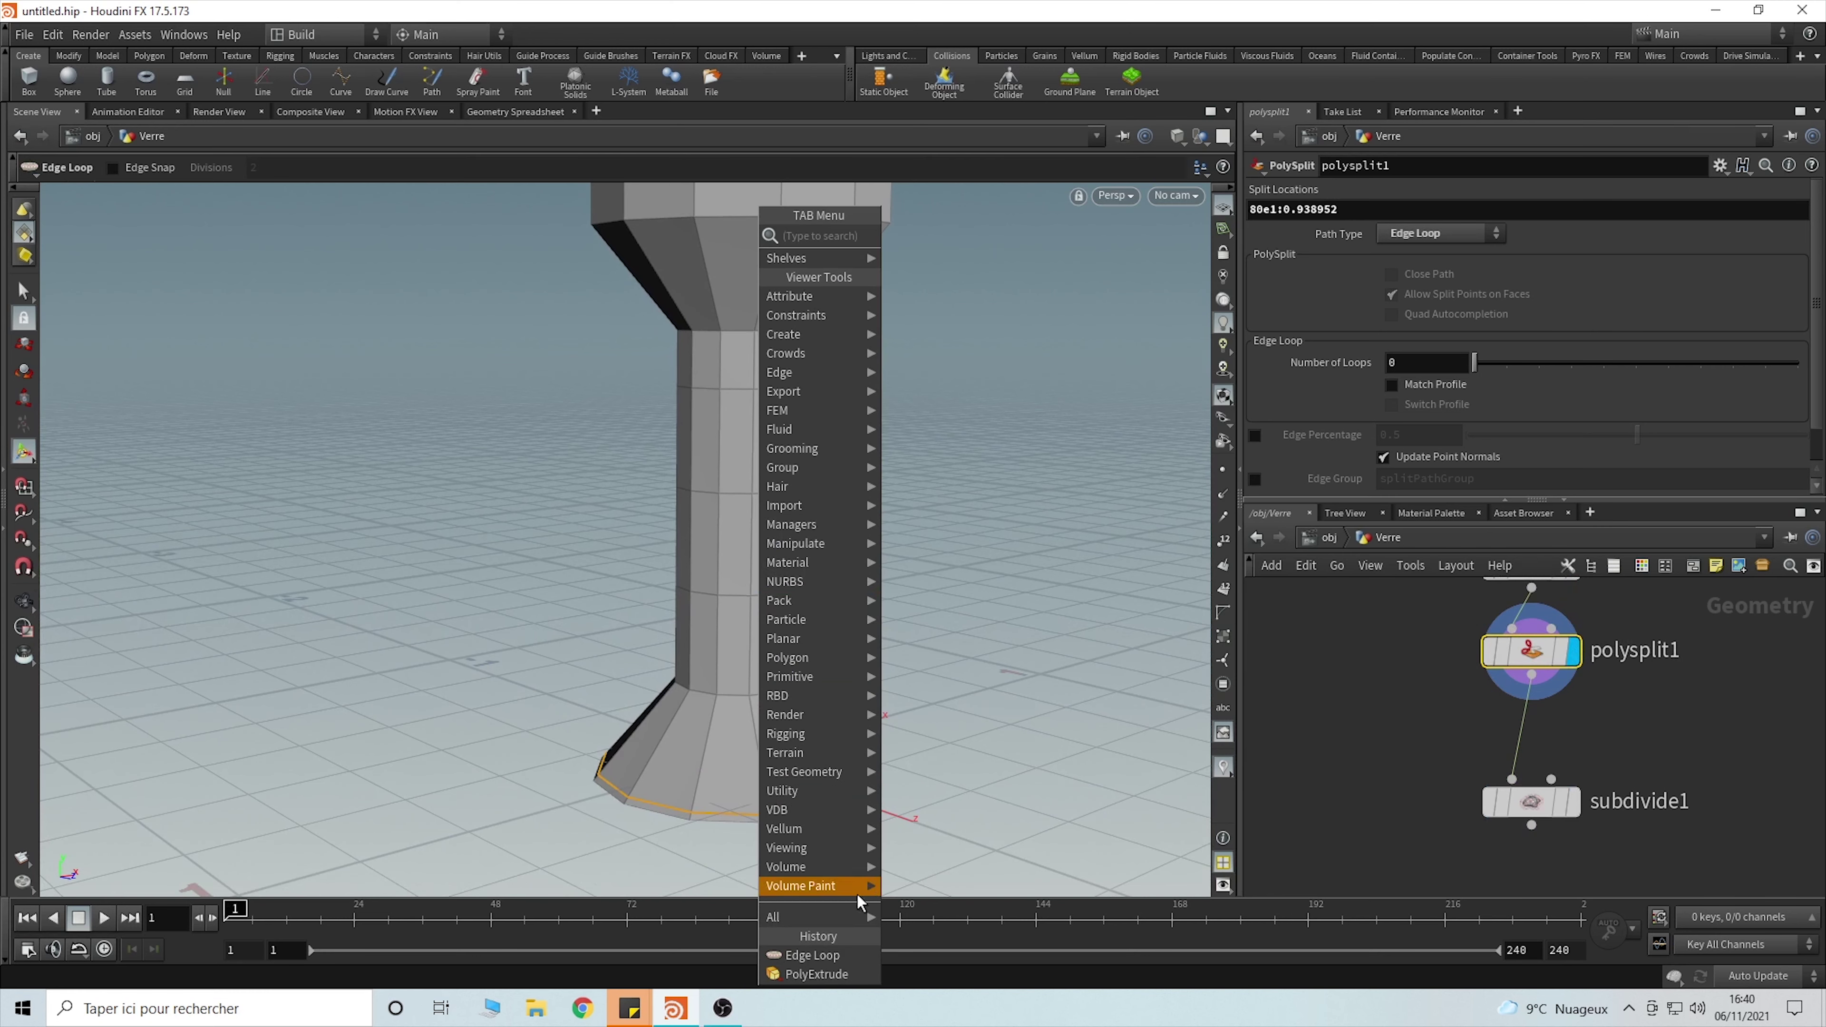
left_click(818, 959)
left_click(752, 715)
key("Tab")
left_click(808, 955)
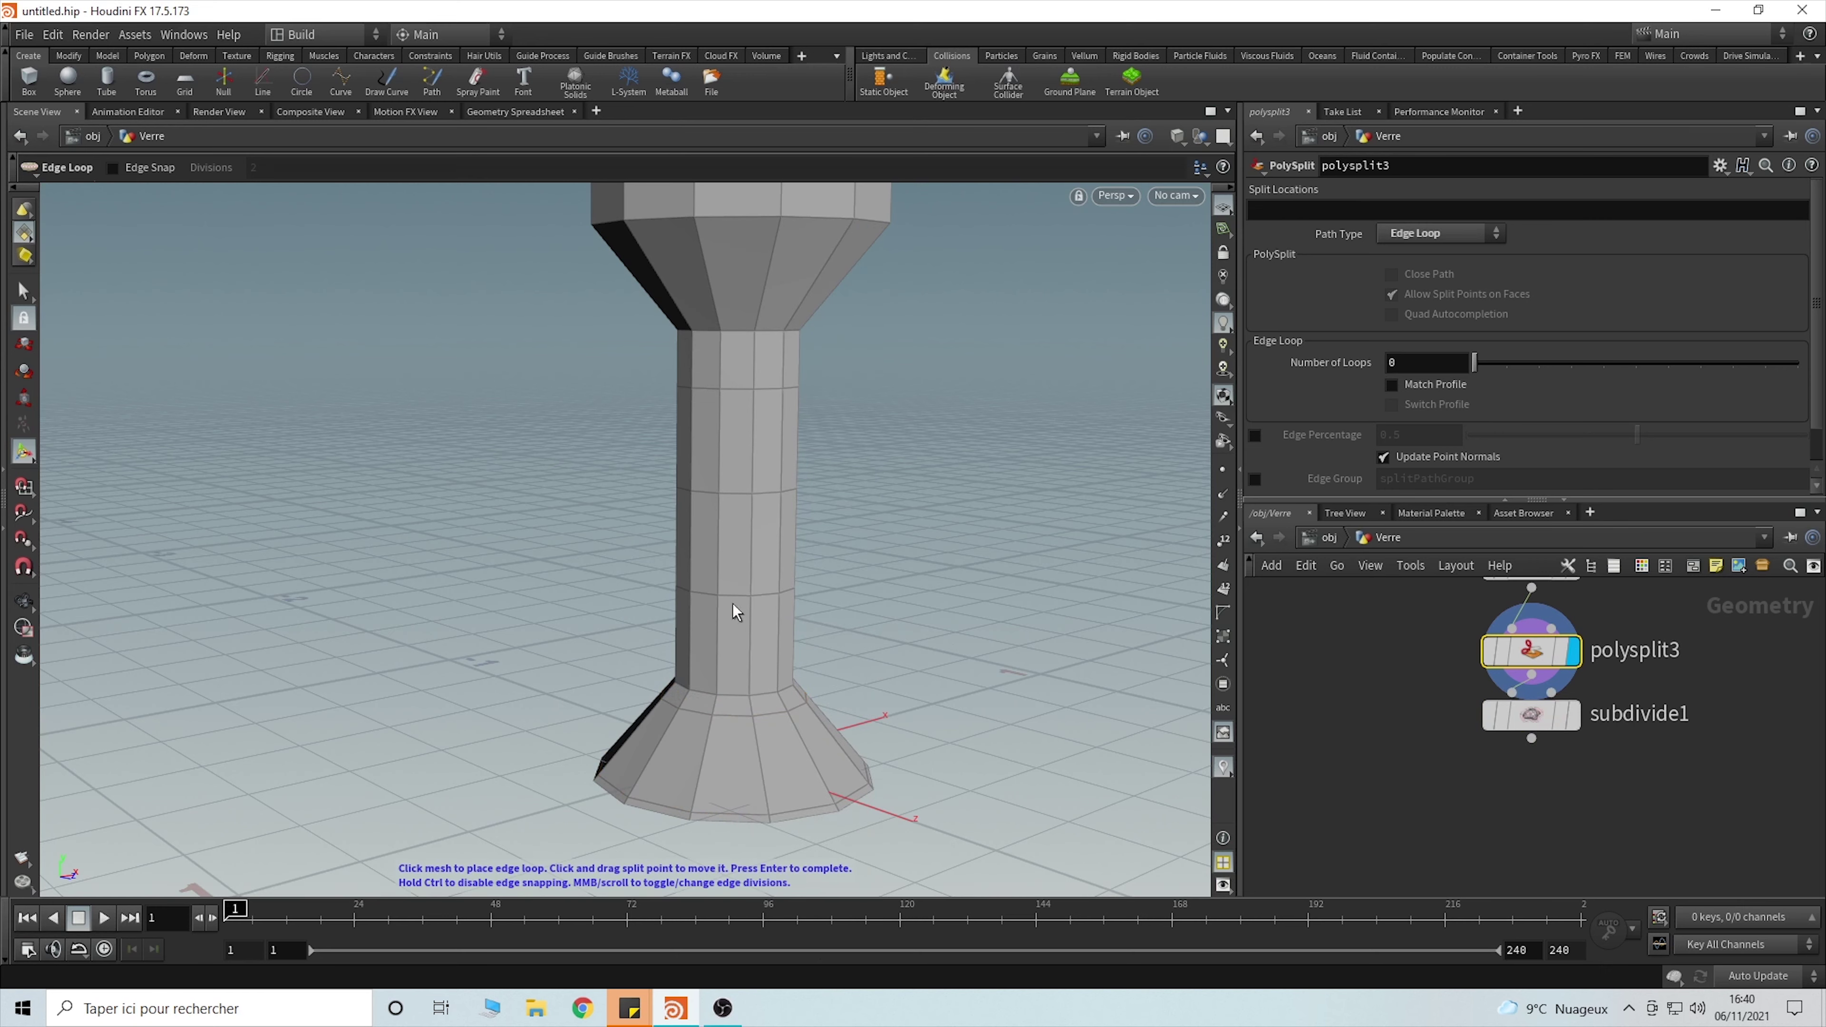
left_click(751, 676)
- Insert two edge loops around the joint between stem and bowl, one just below it and one just above it
middle_click_drag(827, 461, 762, 537, "alt")
key("Tab")
left_click(808, 956)
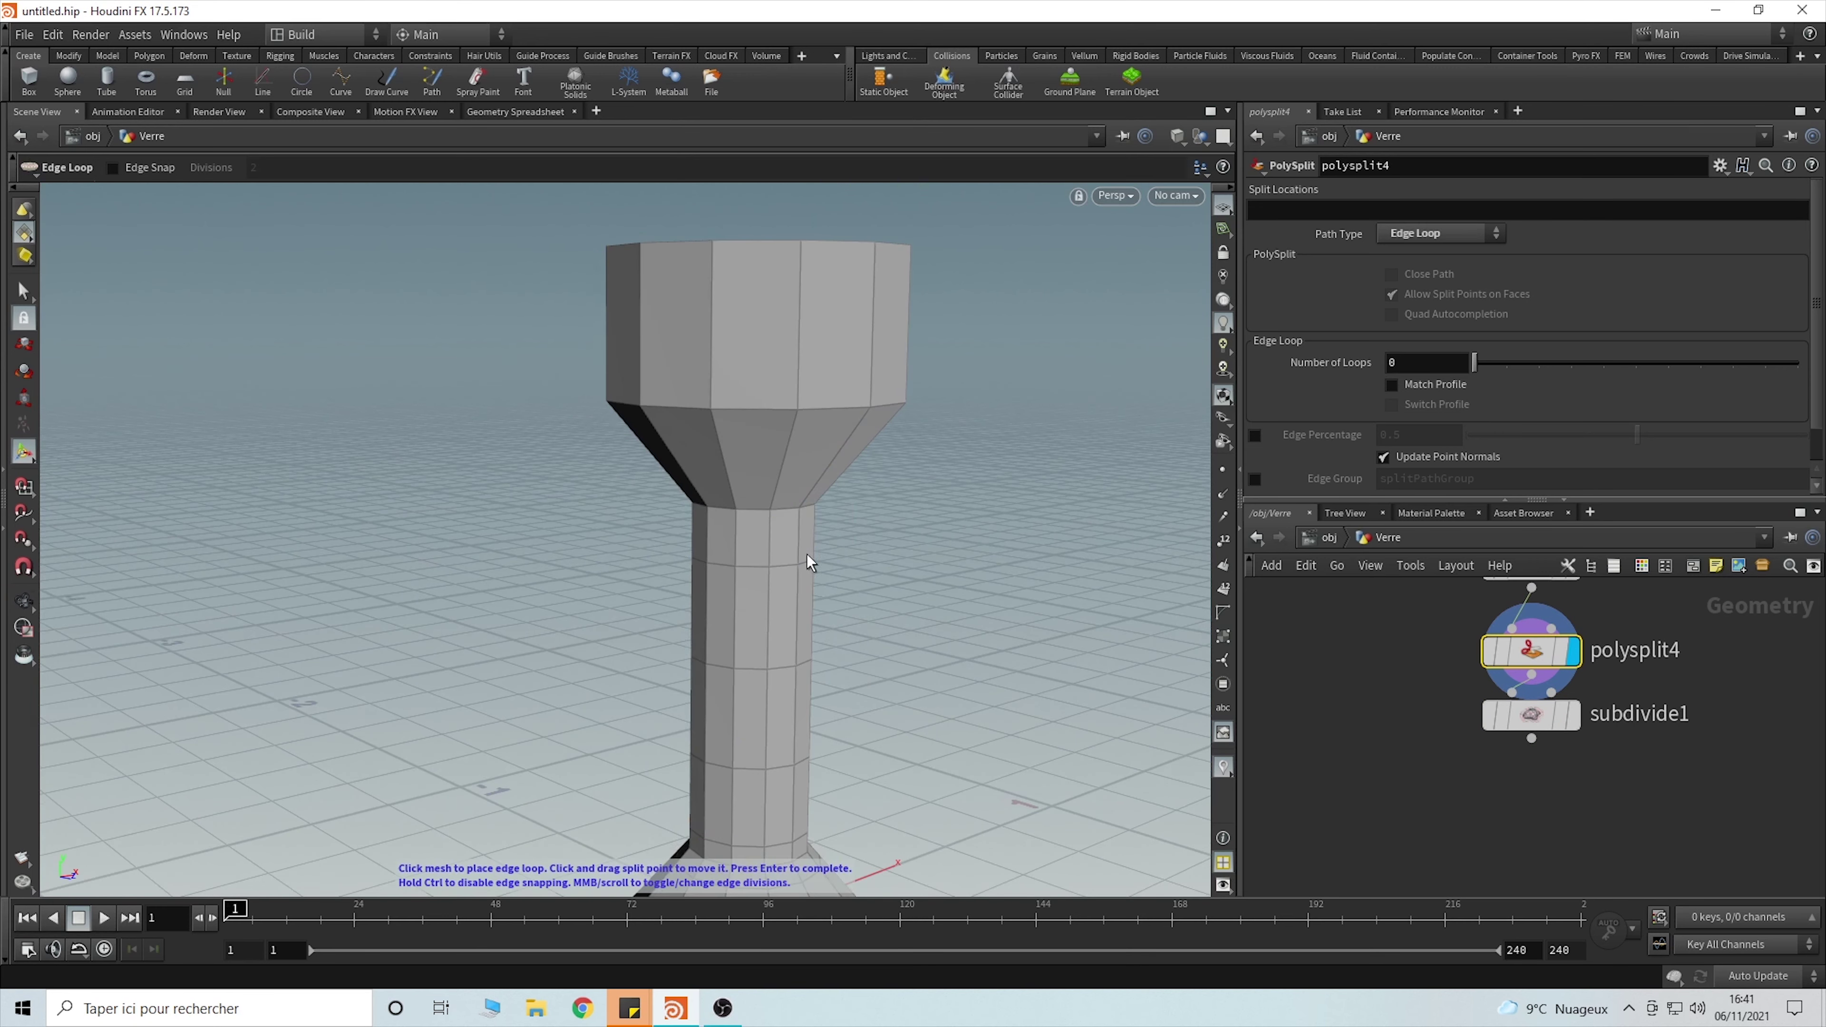
left_click(769, 528)
key("Tab")
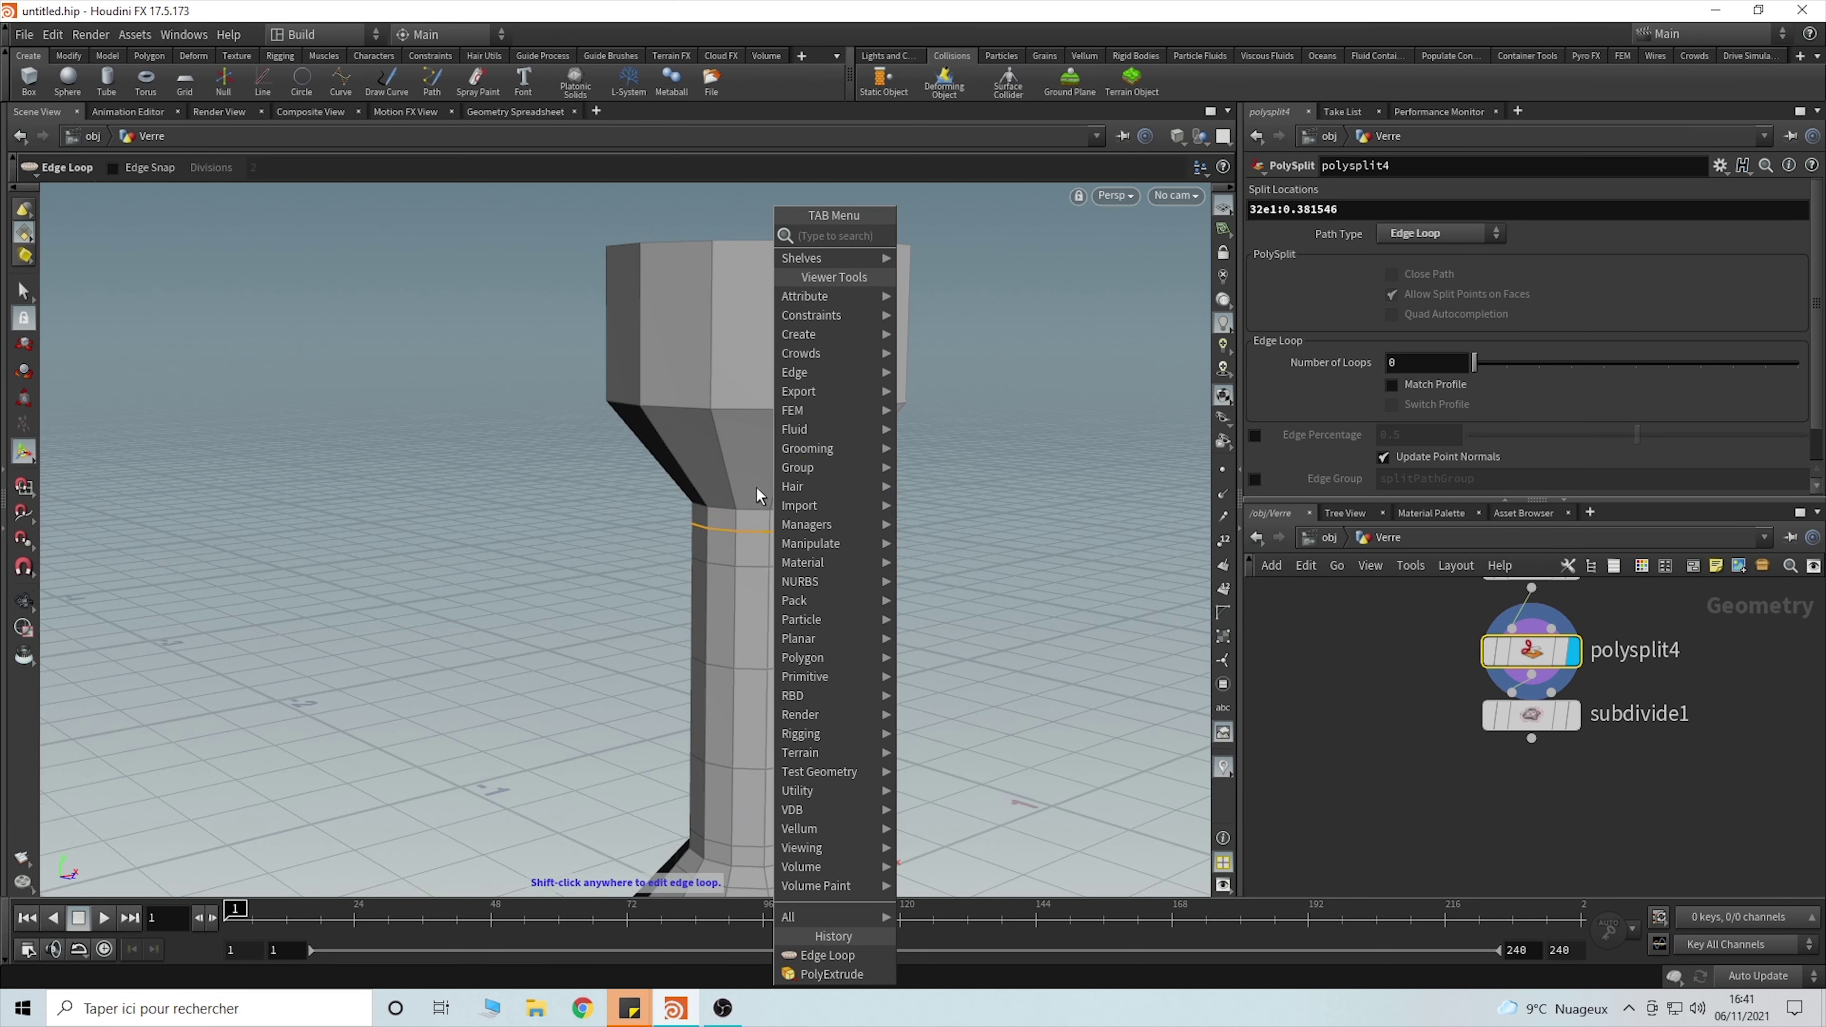
left_click(827, 953)
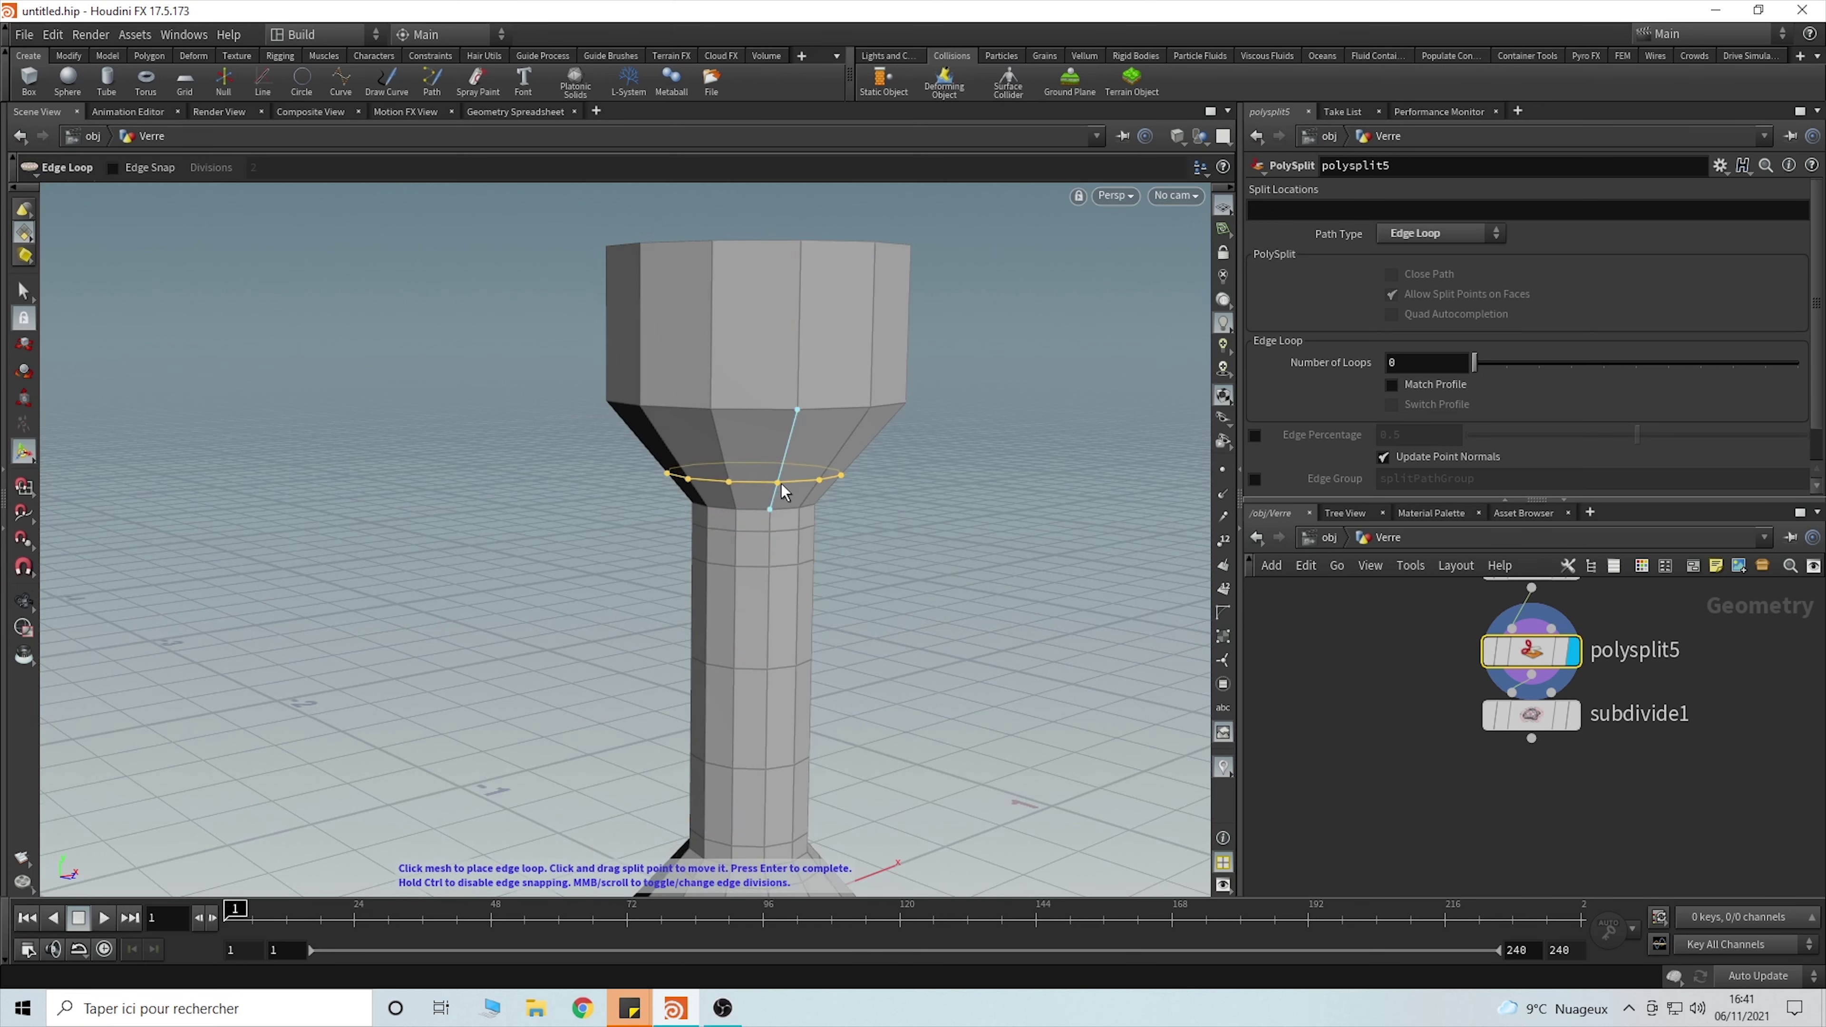
left_click(785, 480)
- Insert an edge loop around the outside of the bowl, just below the rim
key("Tab")
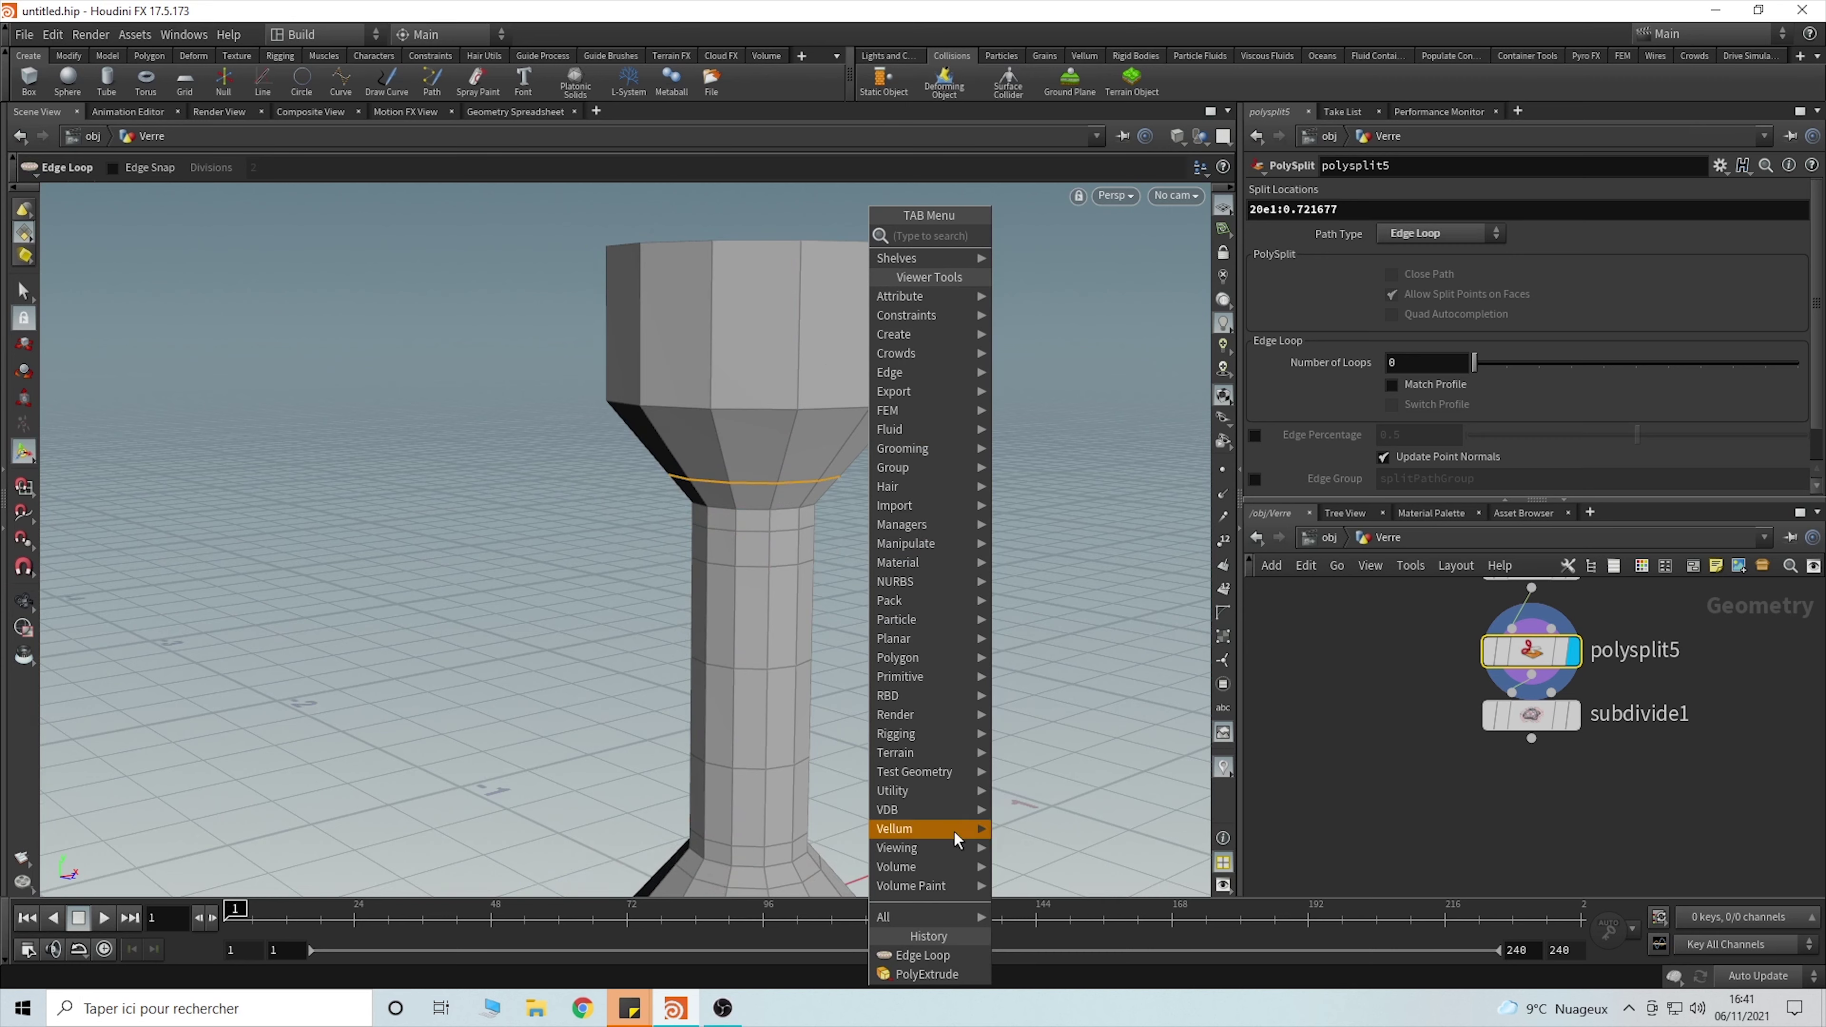
left_click(923, 954)
left_click(803, 259)
key("Escape")
left_click_drag(803, 259, 772, 452)
key("Return")
- Insert an edge loop around the inside of the bowl, just below the rim
key("Tab")
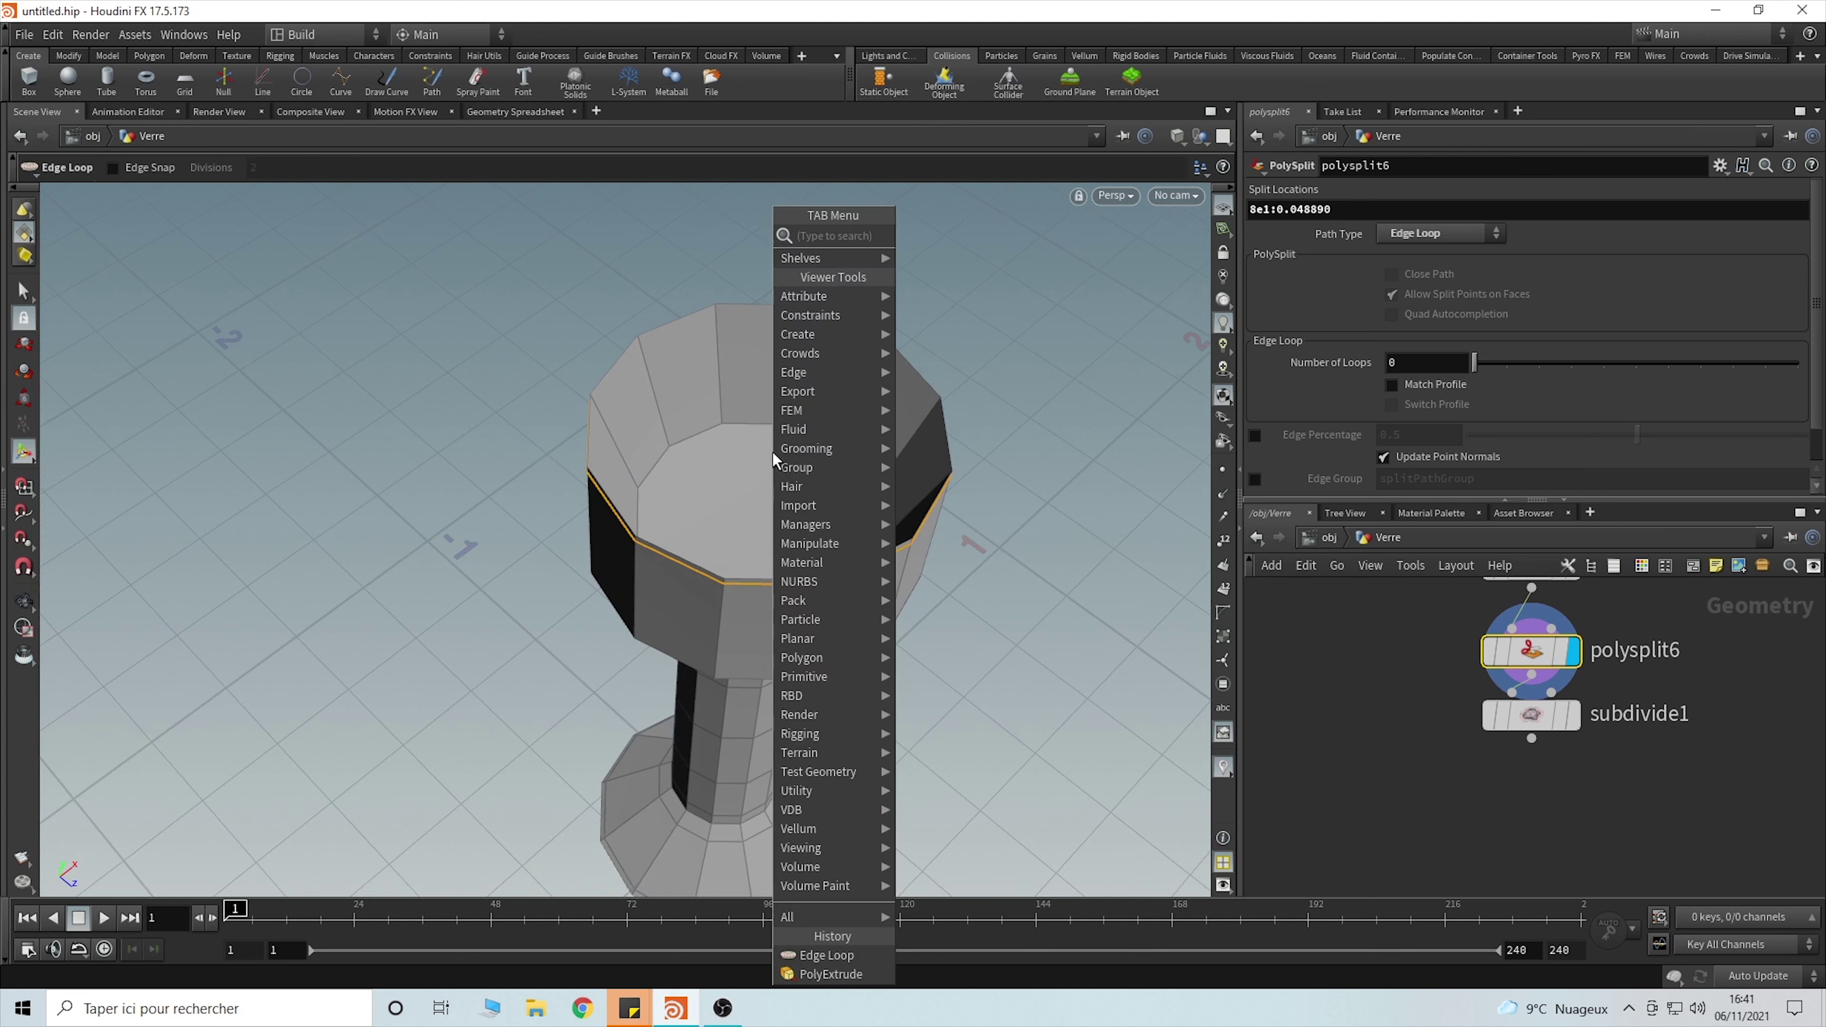
left_click(831, 959)
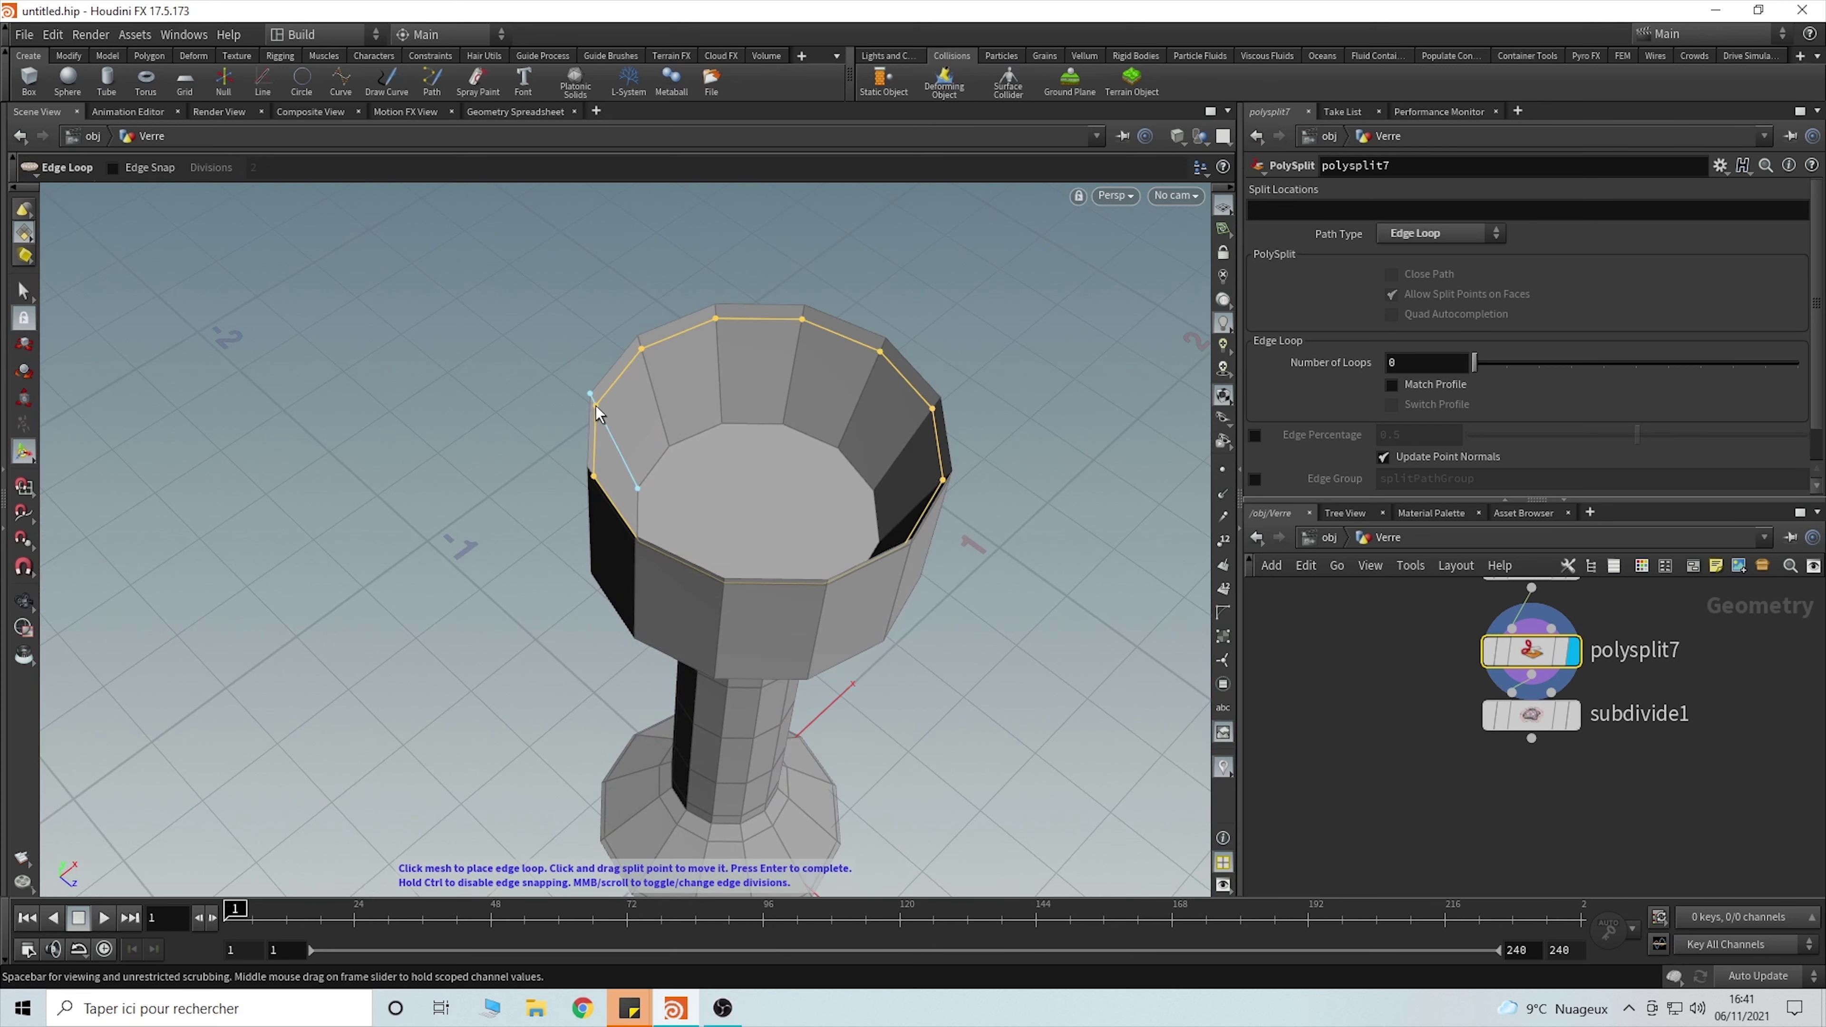
left_click(597, 406)
- Move the subdivide1 node farther below polysplit7 and set the display flag on it
middle_click_drag(1361, 652, 1378, 623)
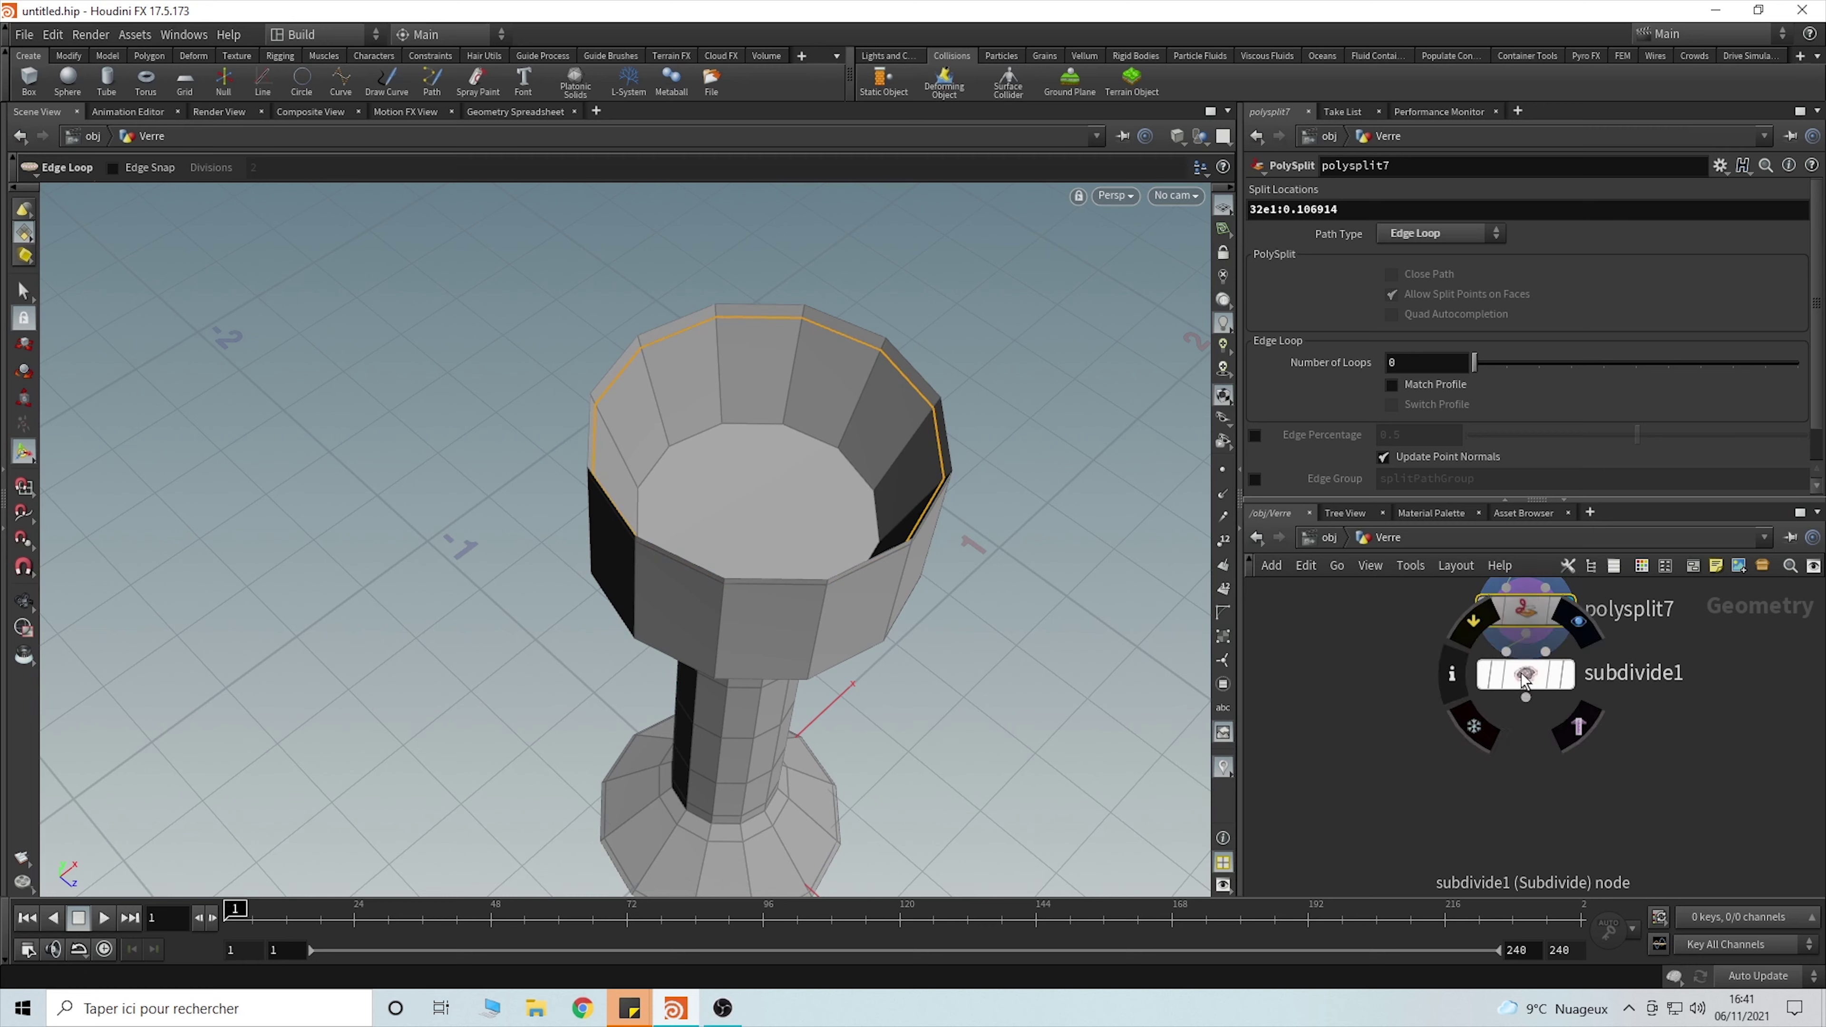
left_click_drag(1516, 661, 1522, 818)
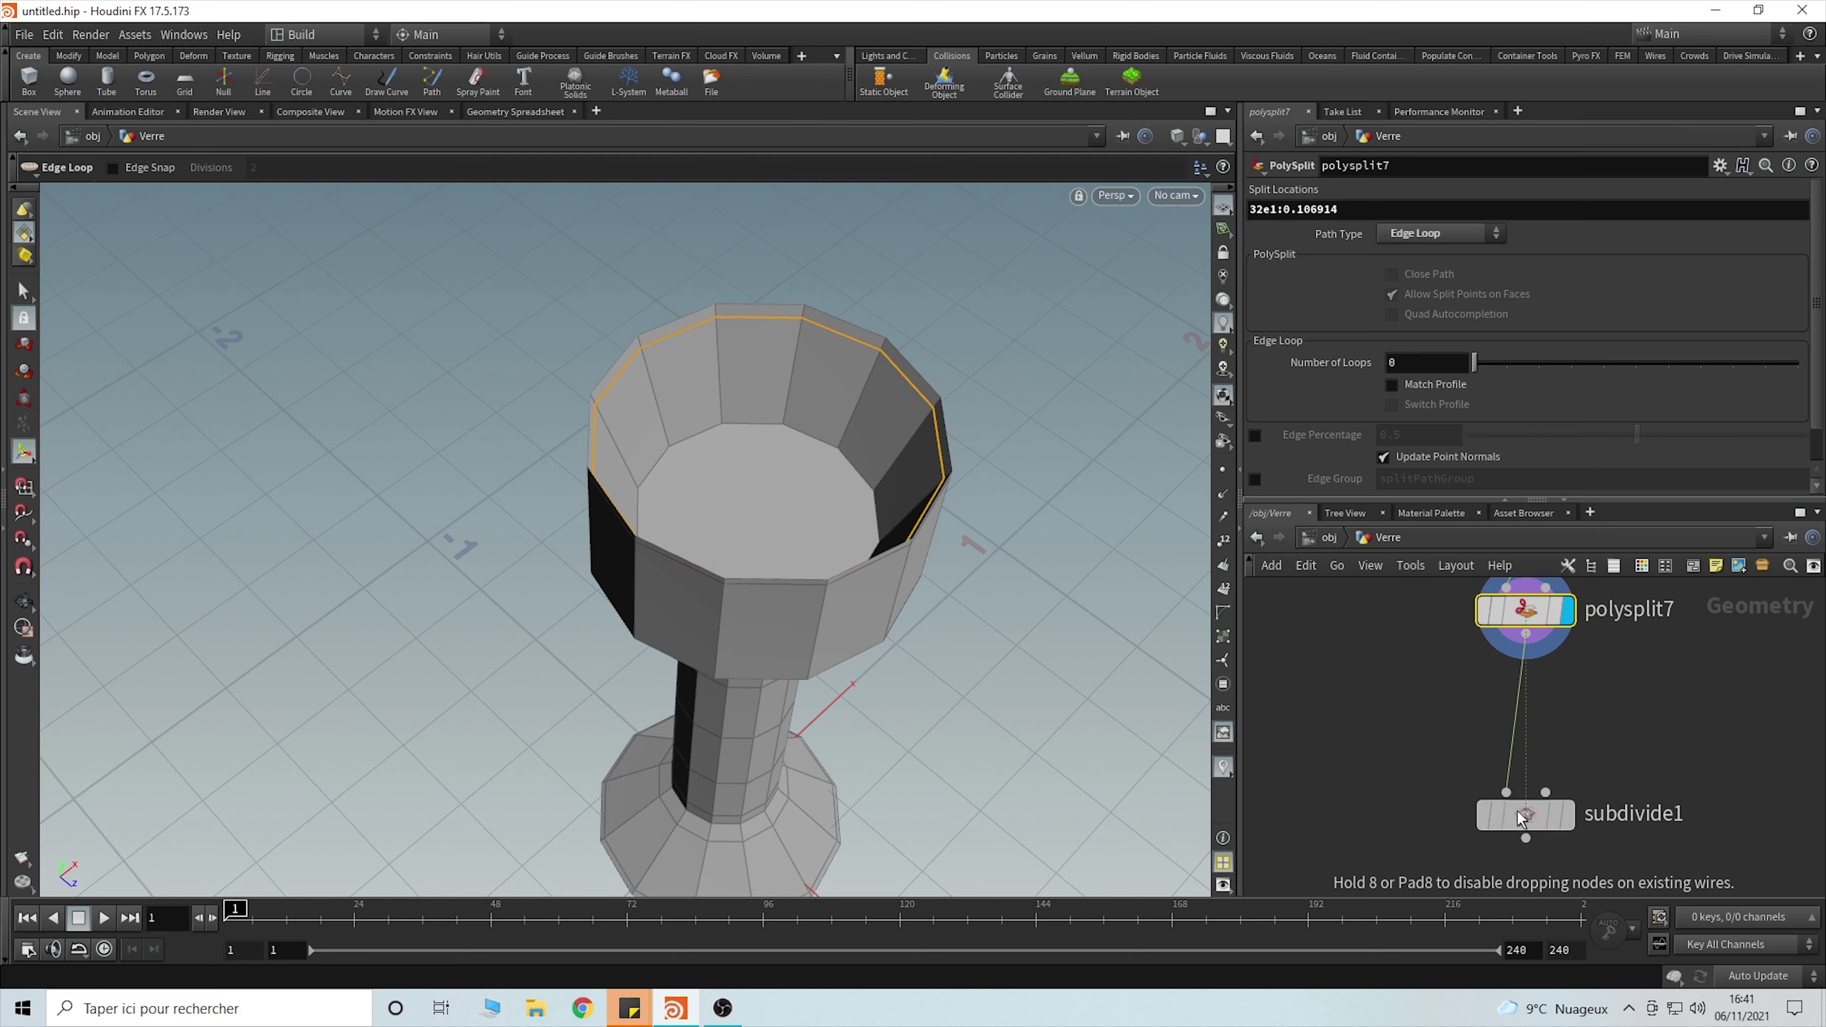
left_click(1565, 813)
left_click_drag(847, 631, 803, 535)
key("Return")
- Examine the subdivided glass's silhouette in the front, back, top and right views
key("space+3")
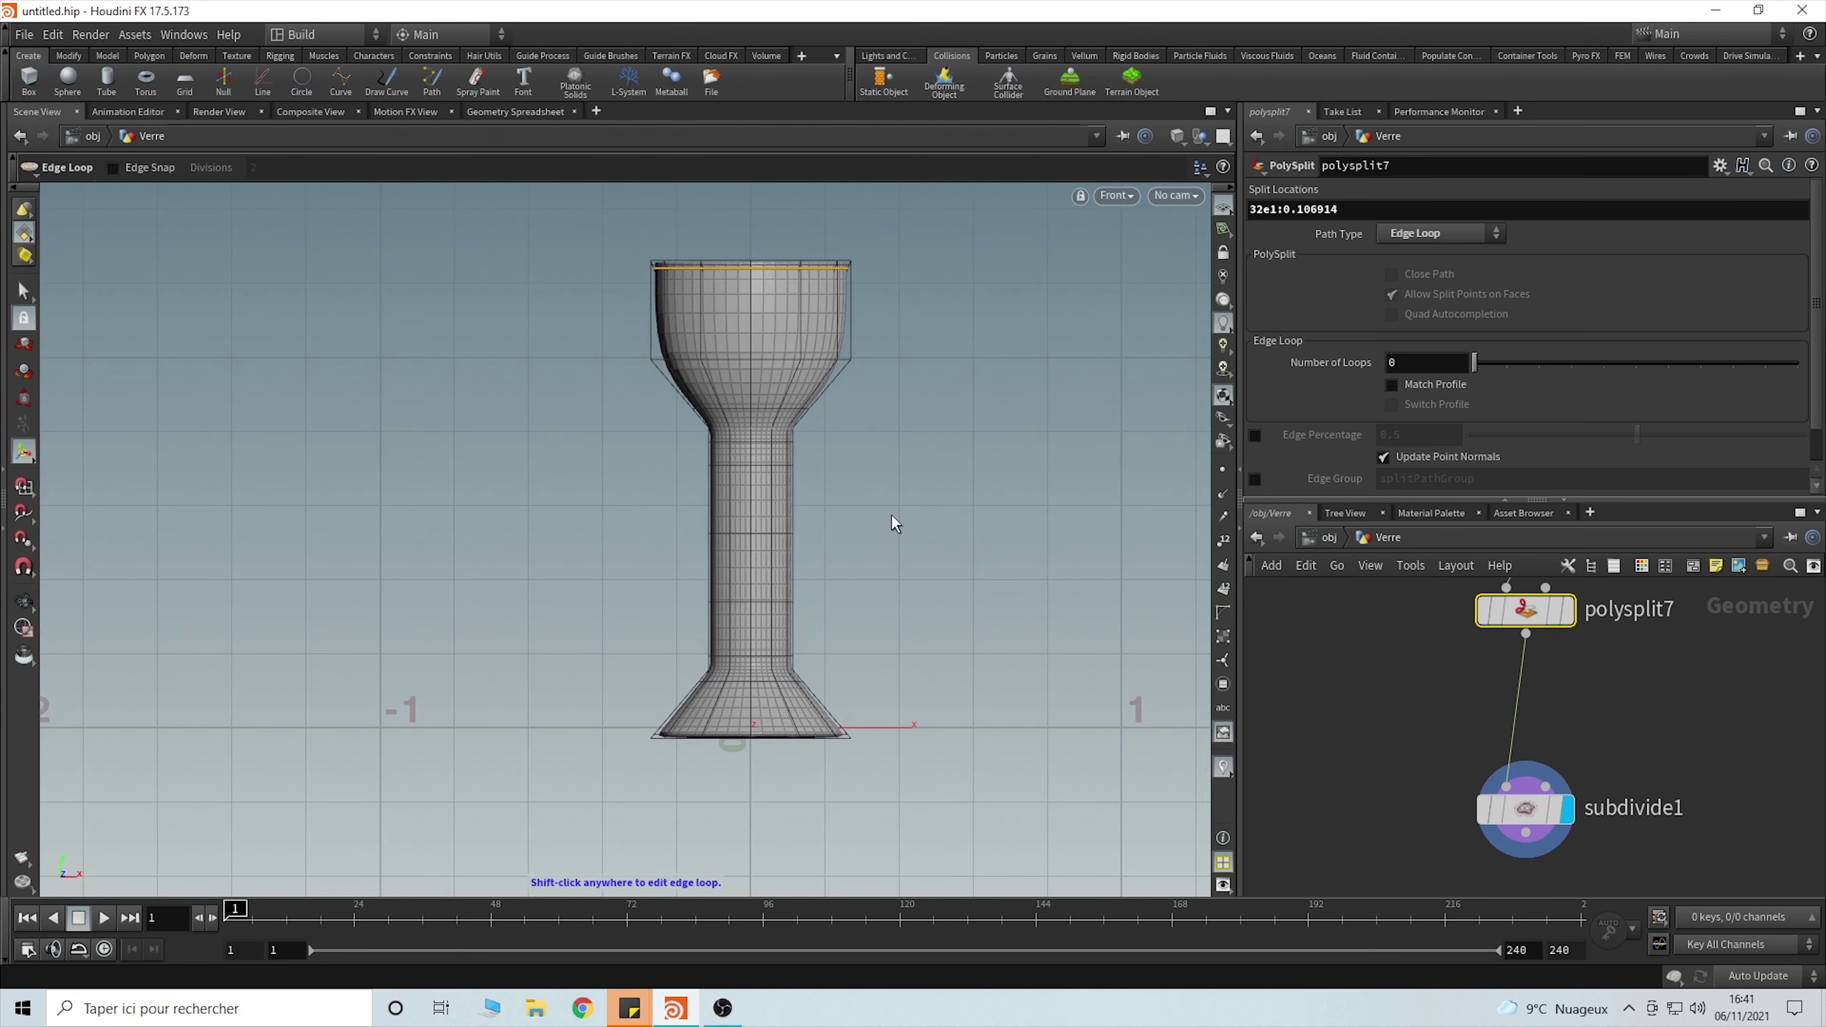
left_click(1107, 195)
mouse_move(1142, 238)
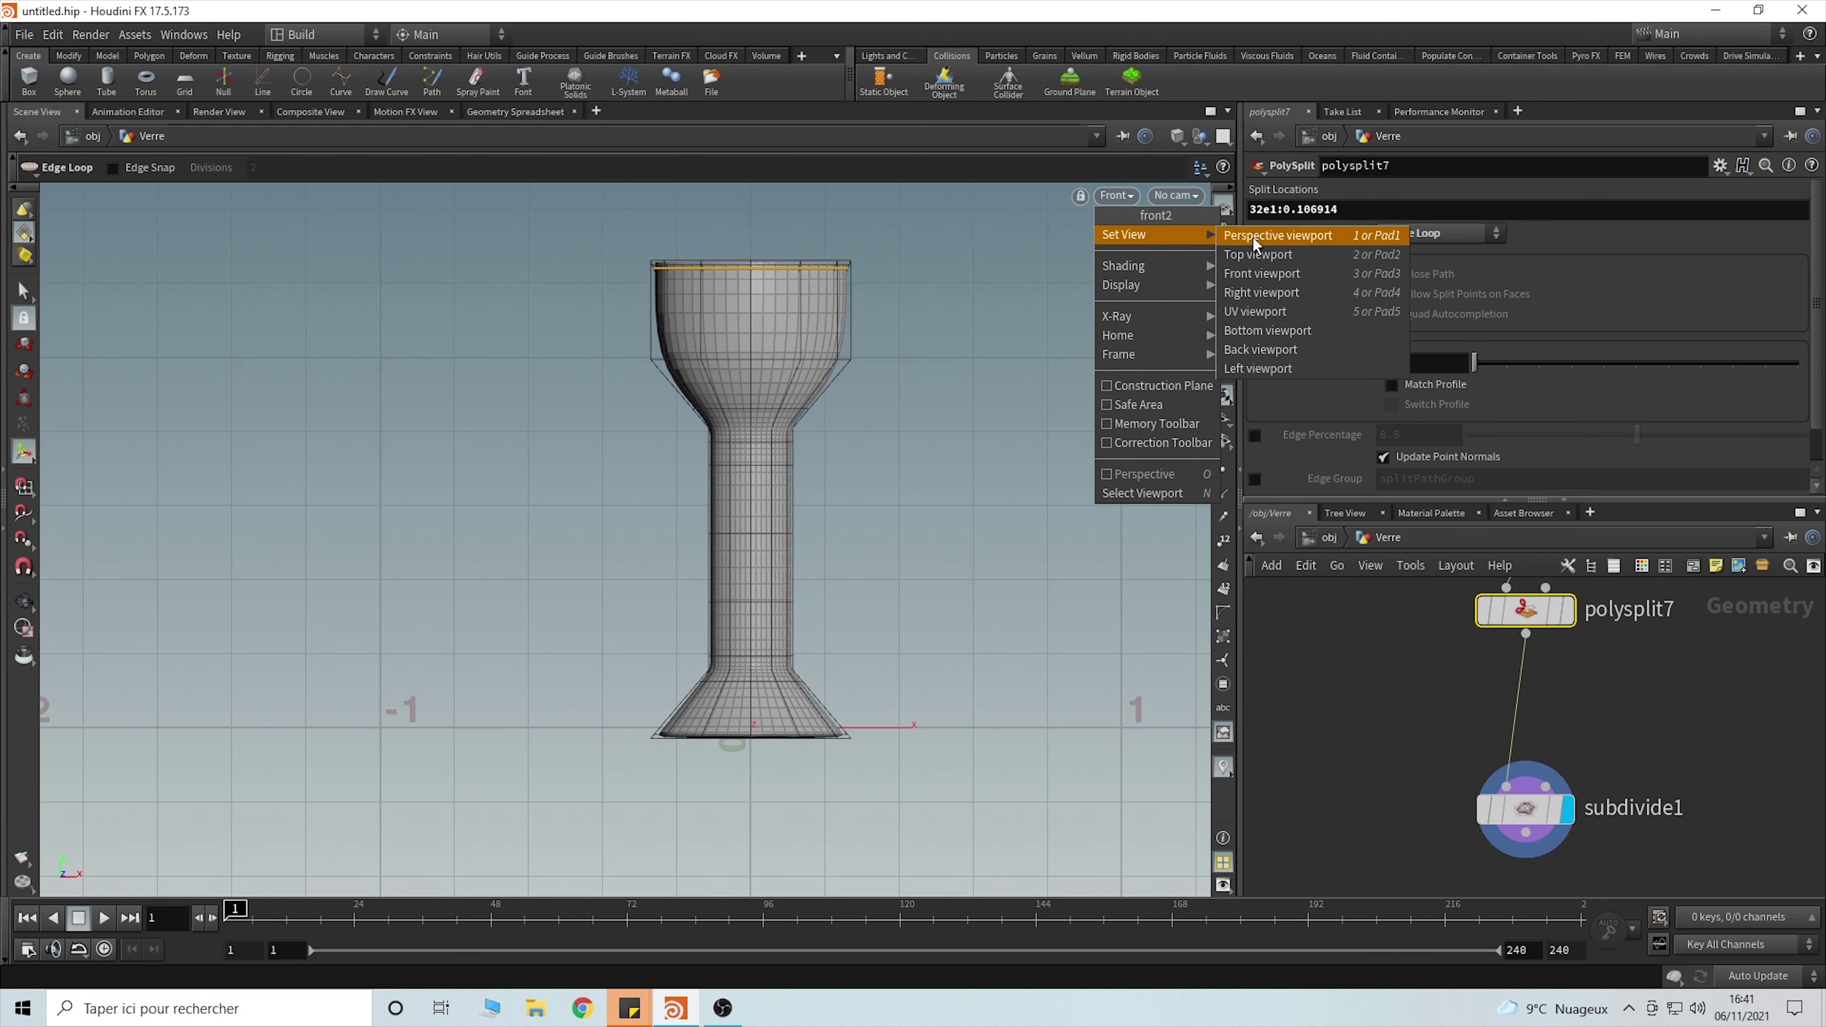
left_click(1265, 279)
left_click(1114, 195)
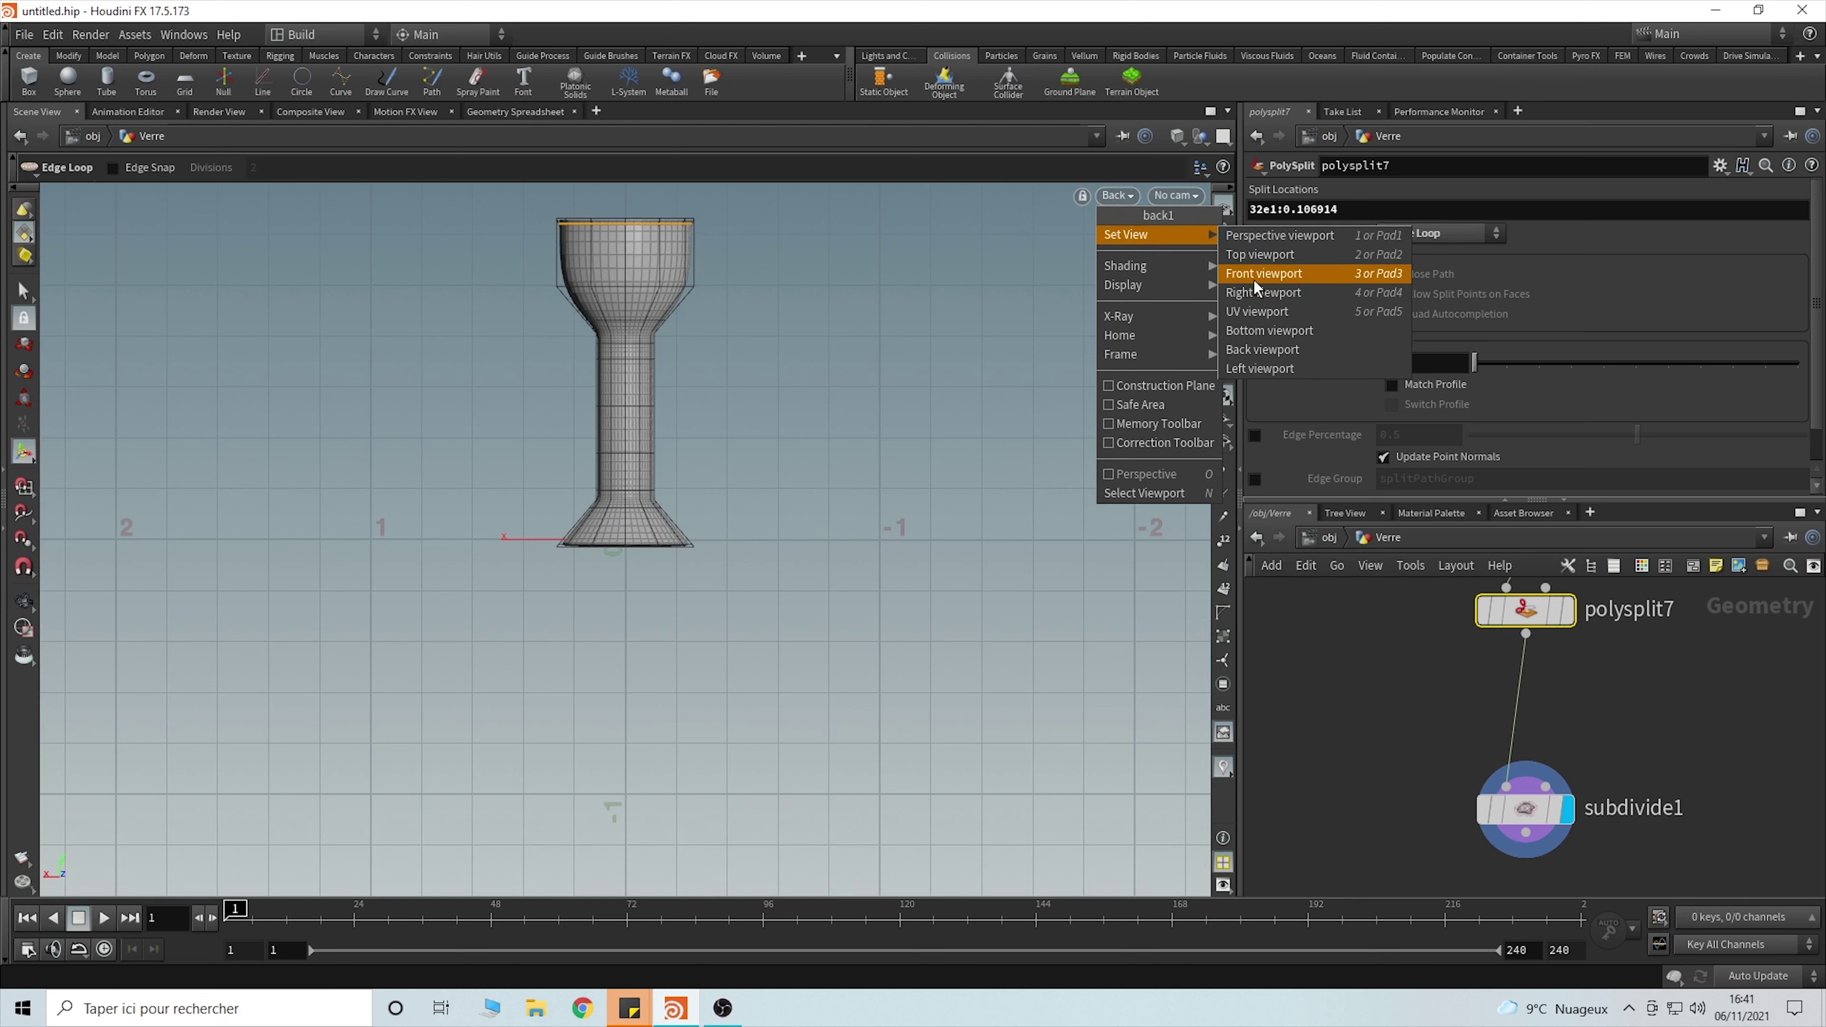
key("Escape")
key("Escape")
key("Escape")
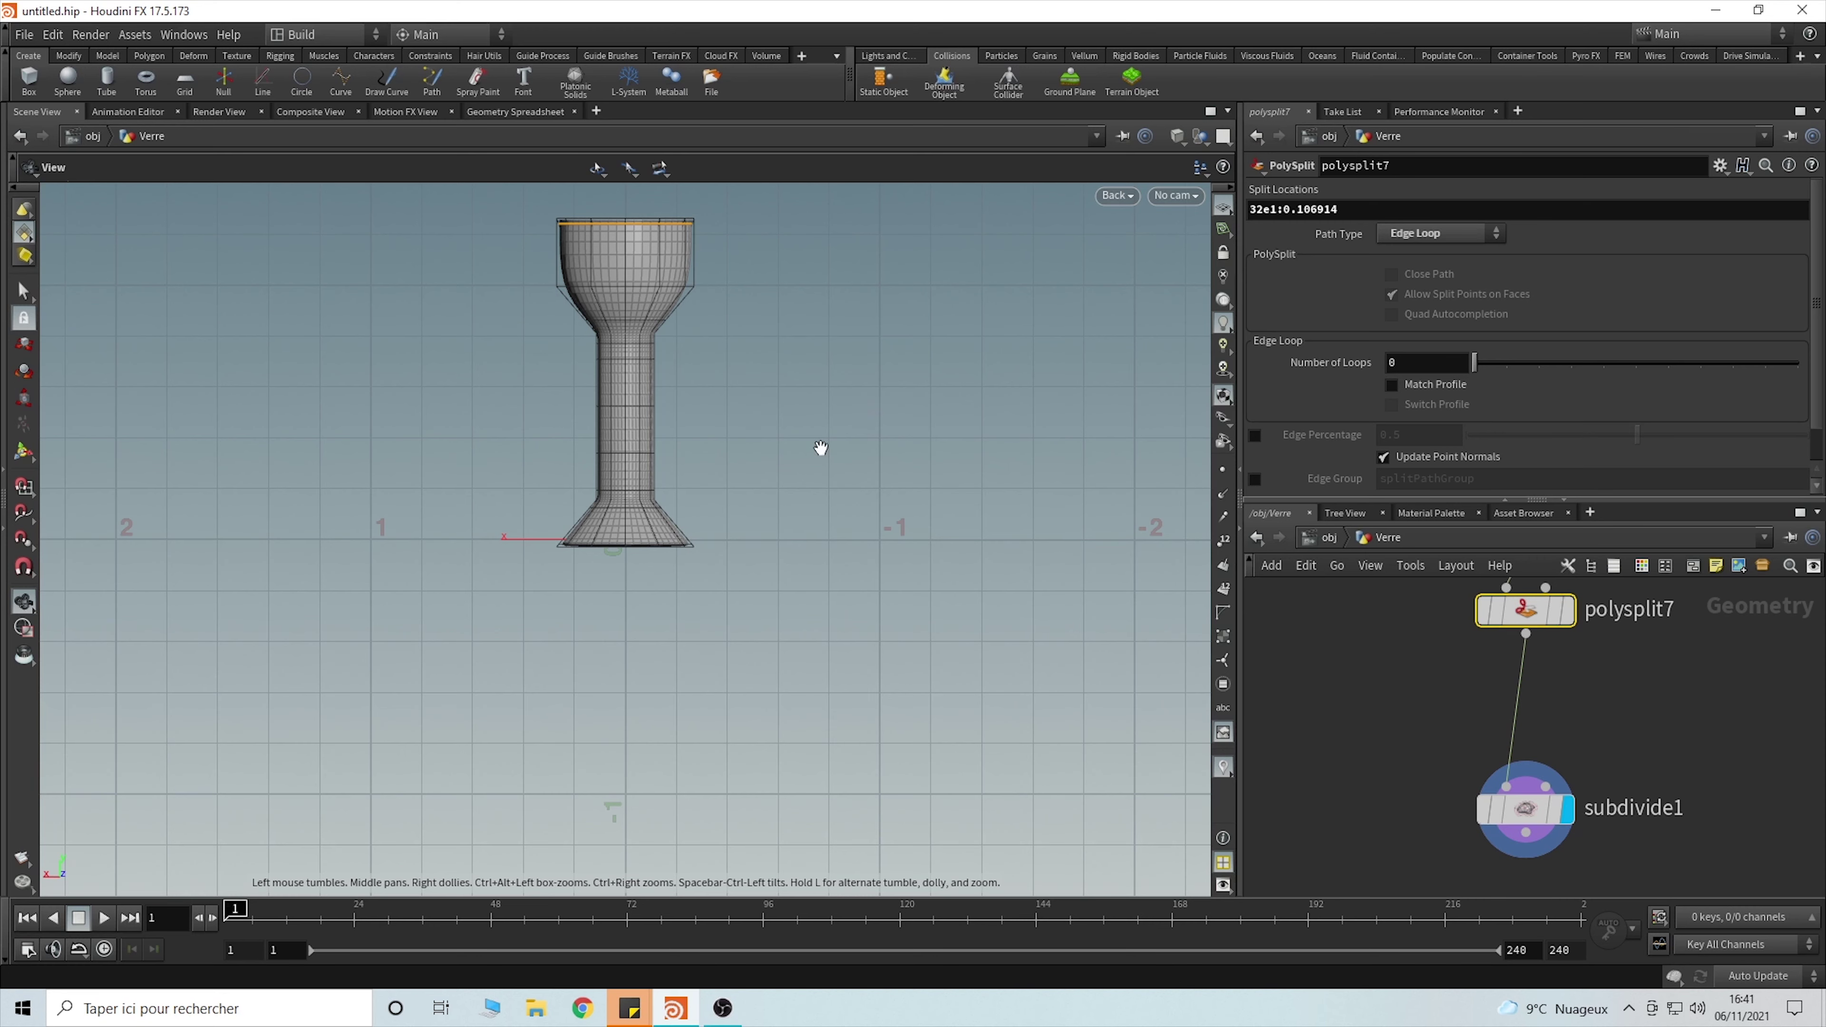
key("space+2")
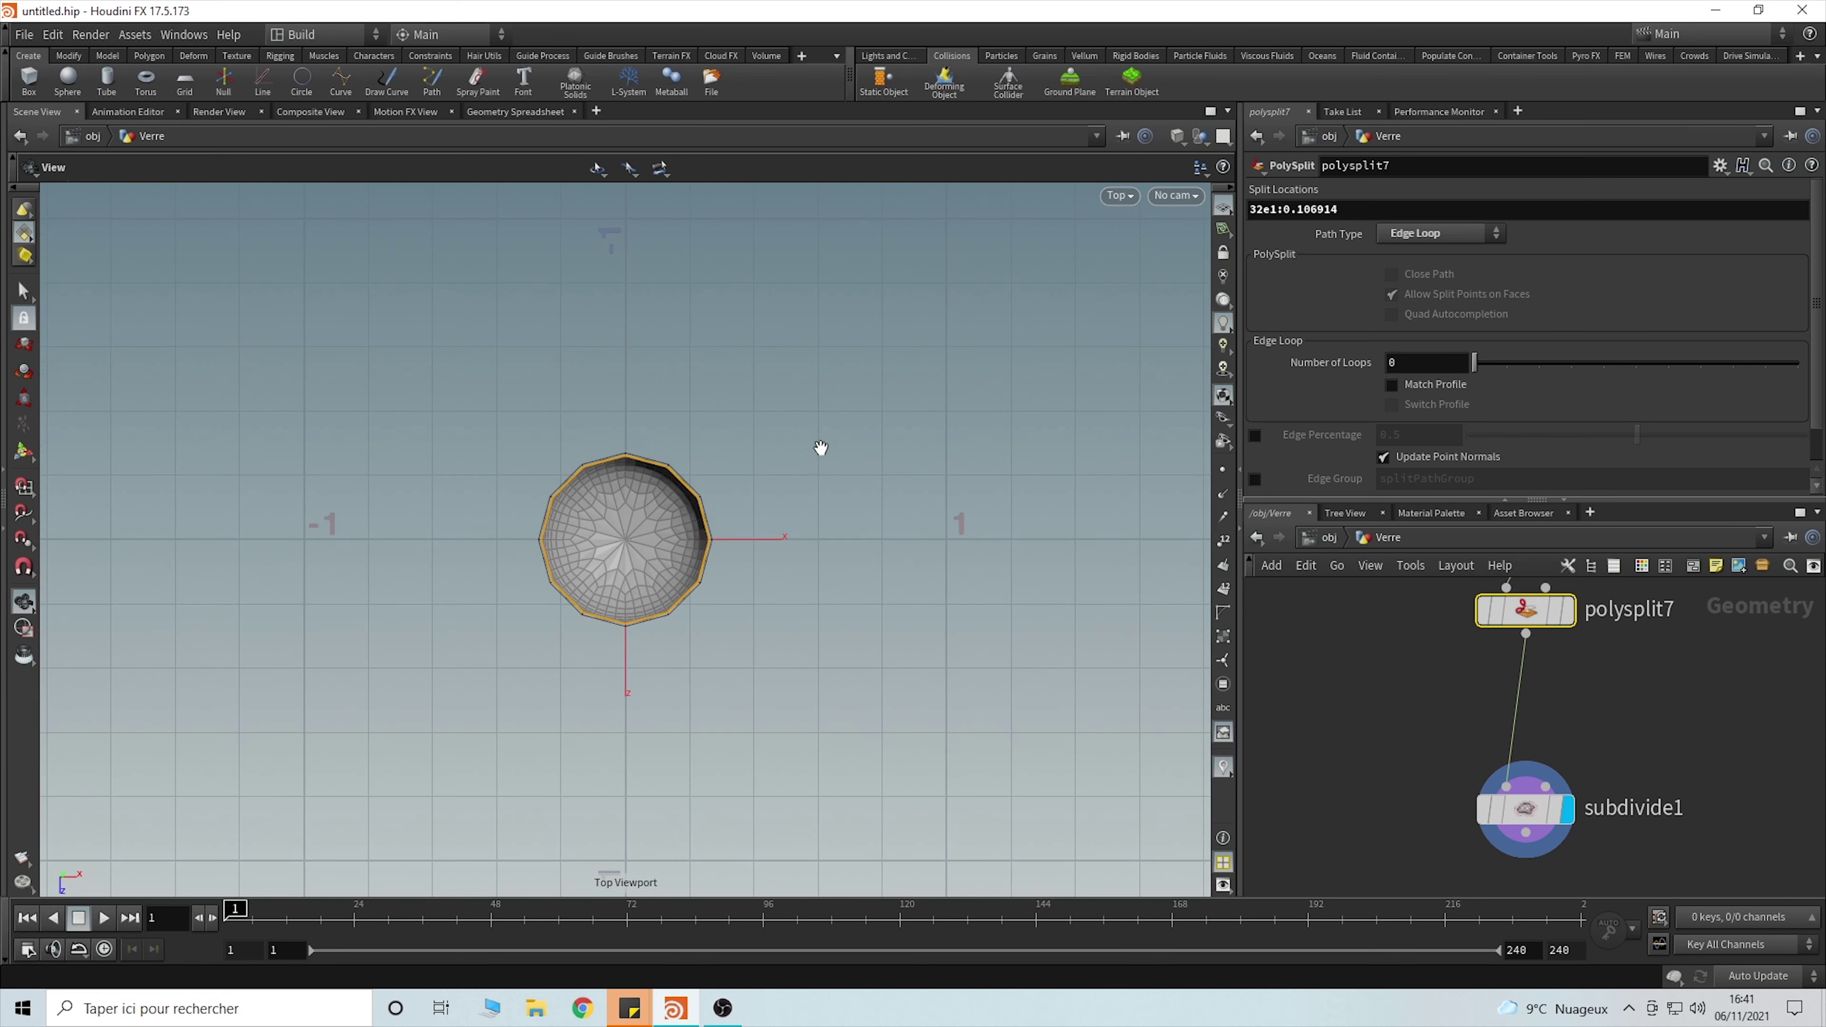
key("space+4")
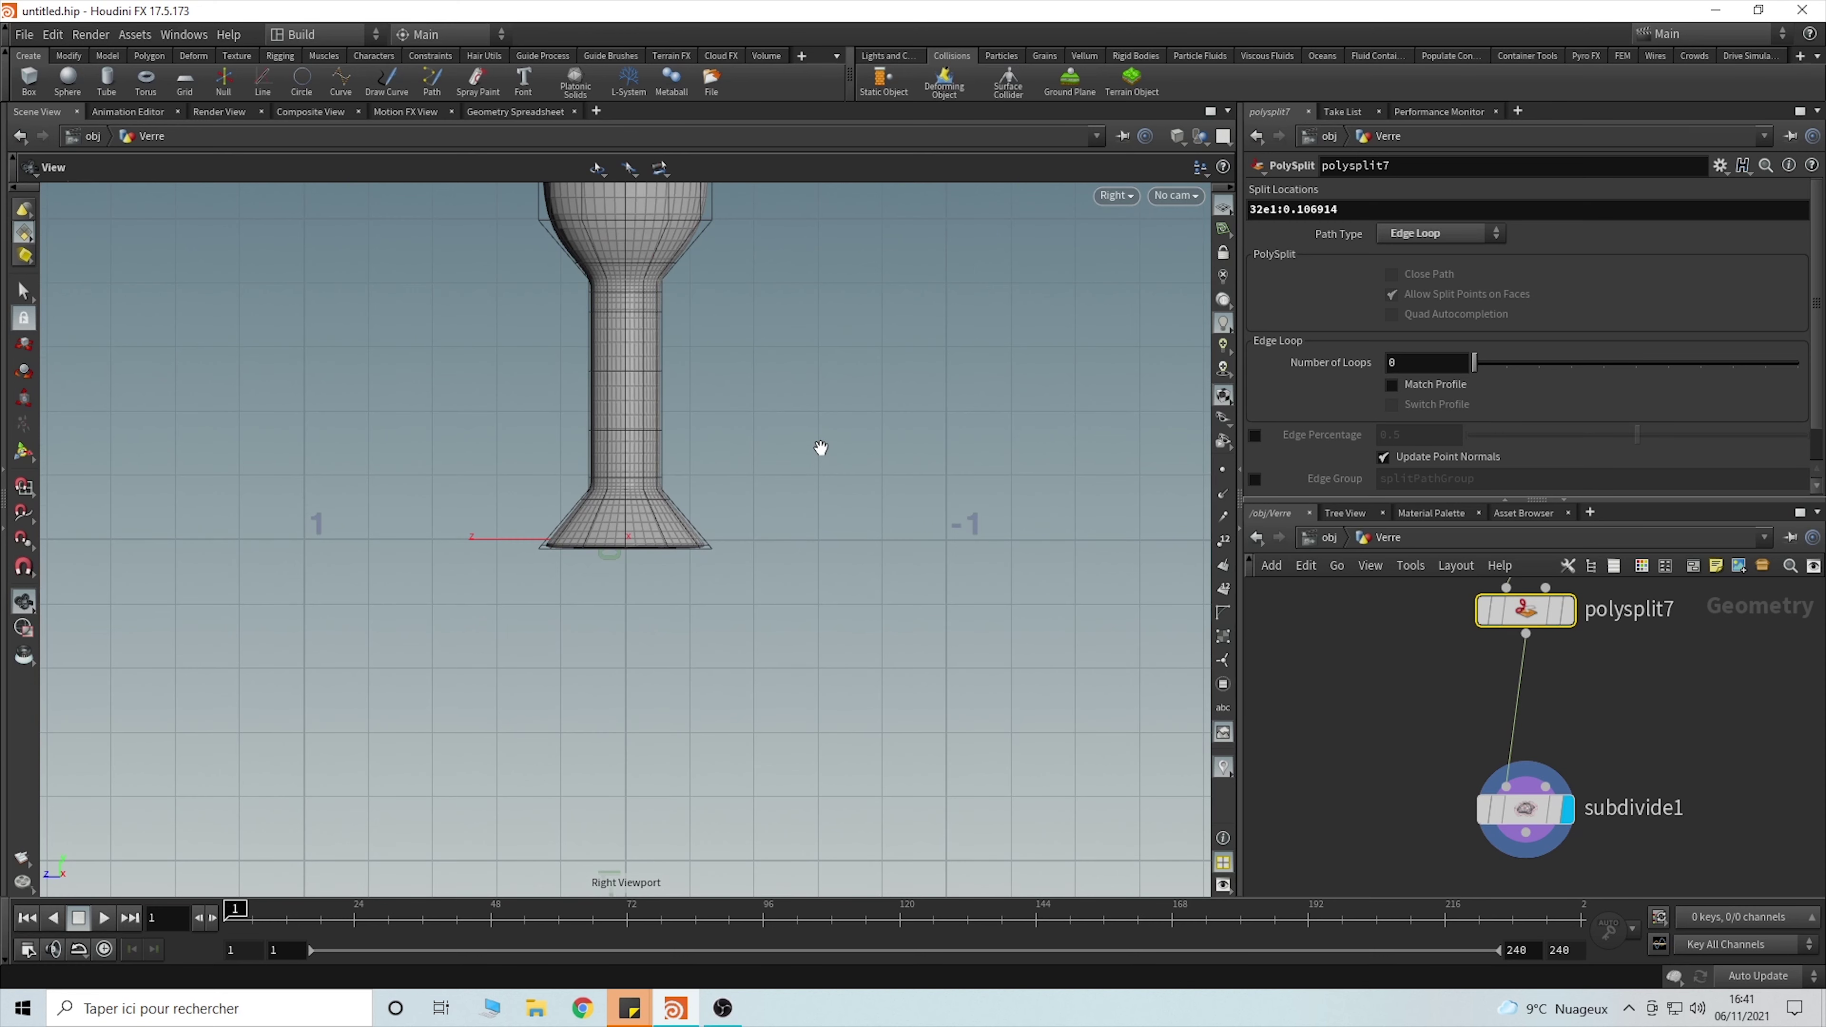
key("space+3")
key("Return")
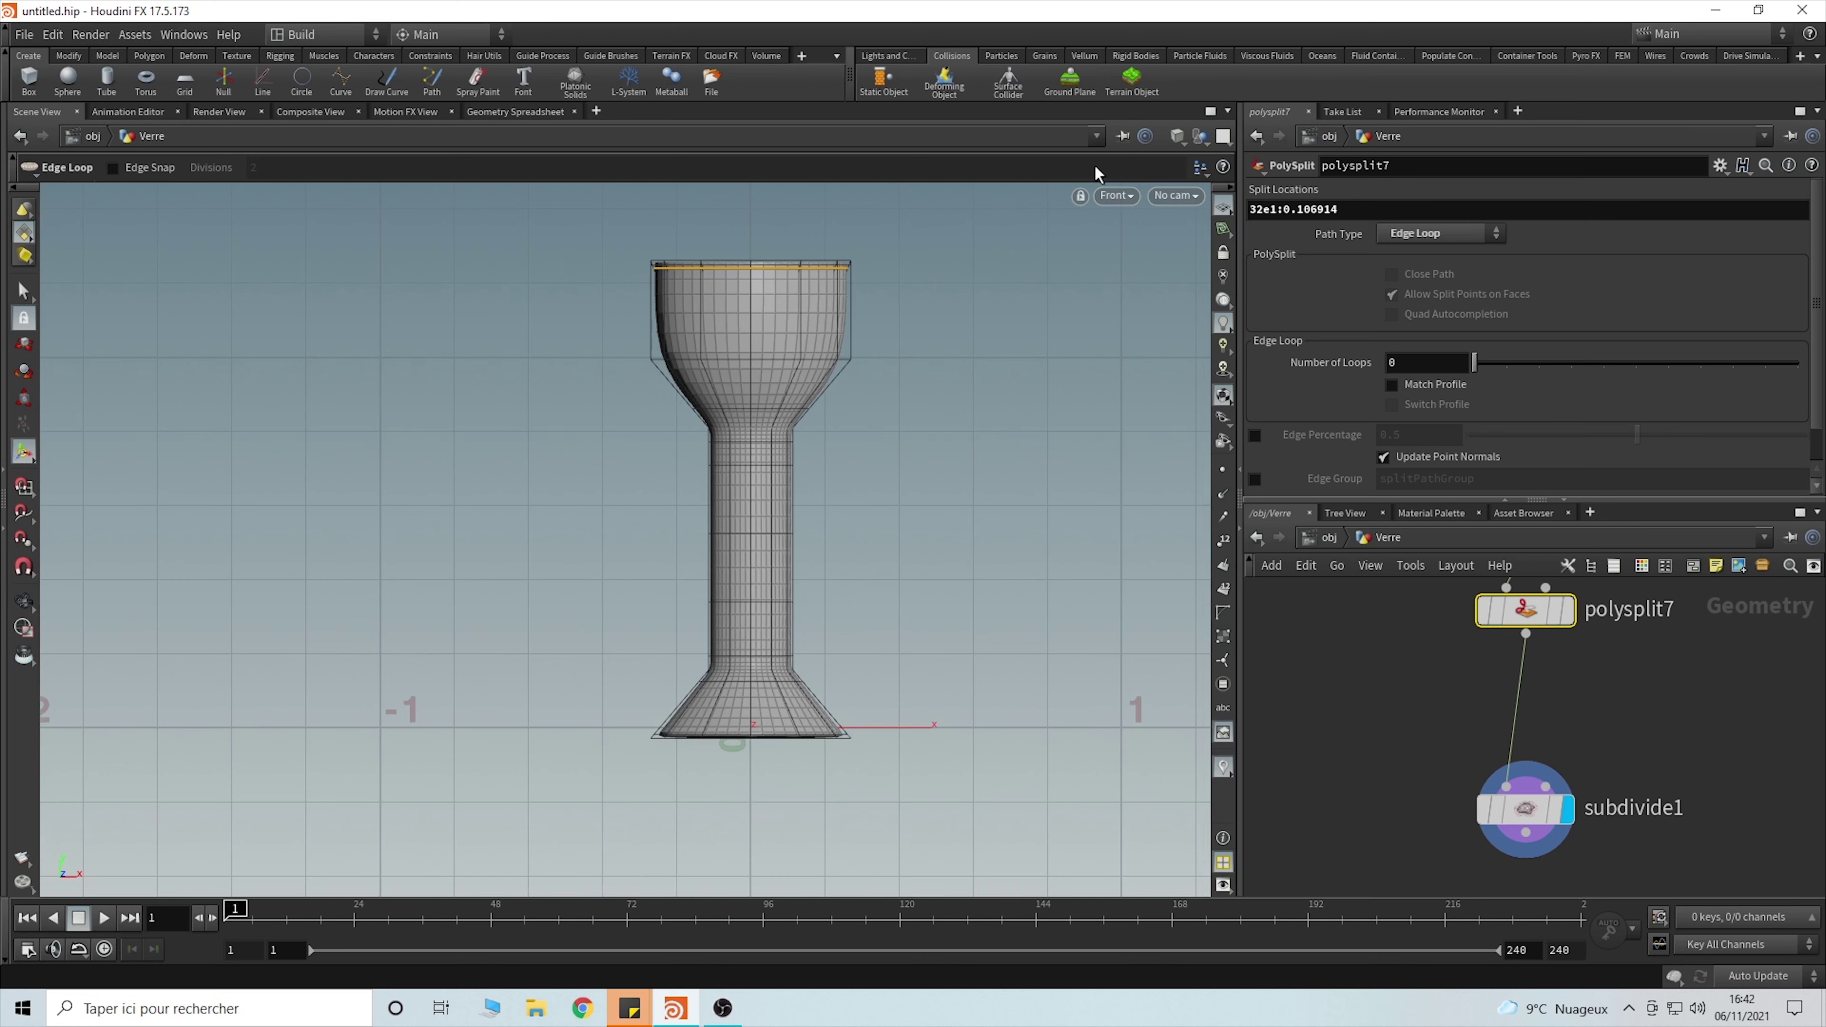
- Select all the stem's points in the front view and scale them to about 0.77 in X and Z
scroll(694, 443, "up", 2)
left_click_drag(1553, 812, 1553, 840)
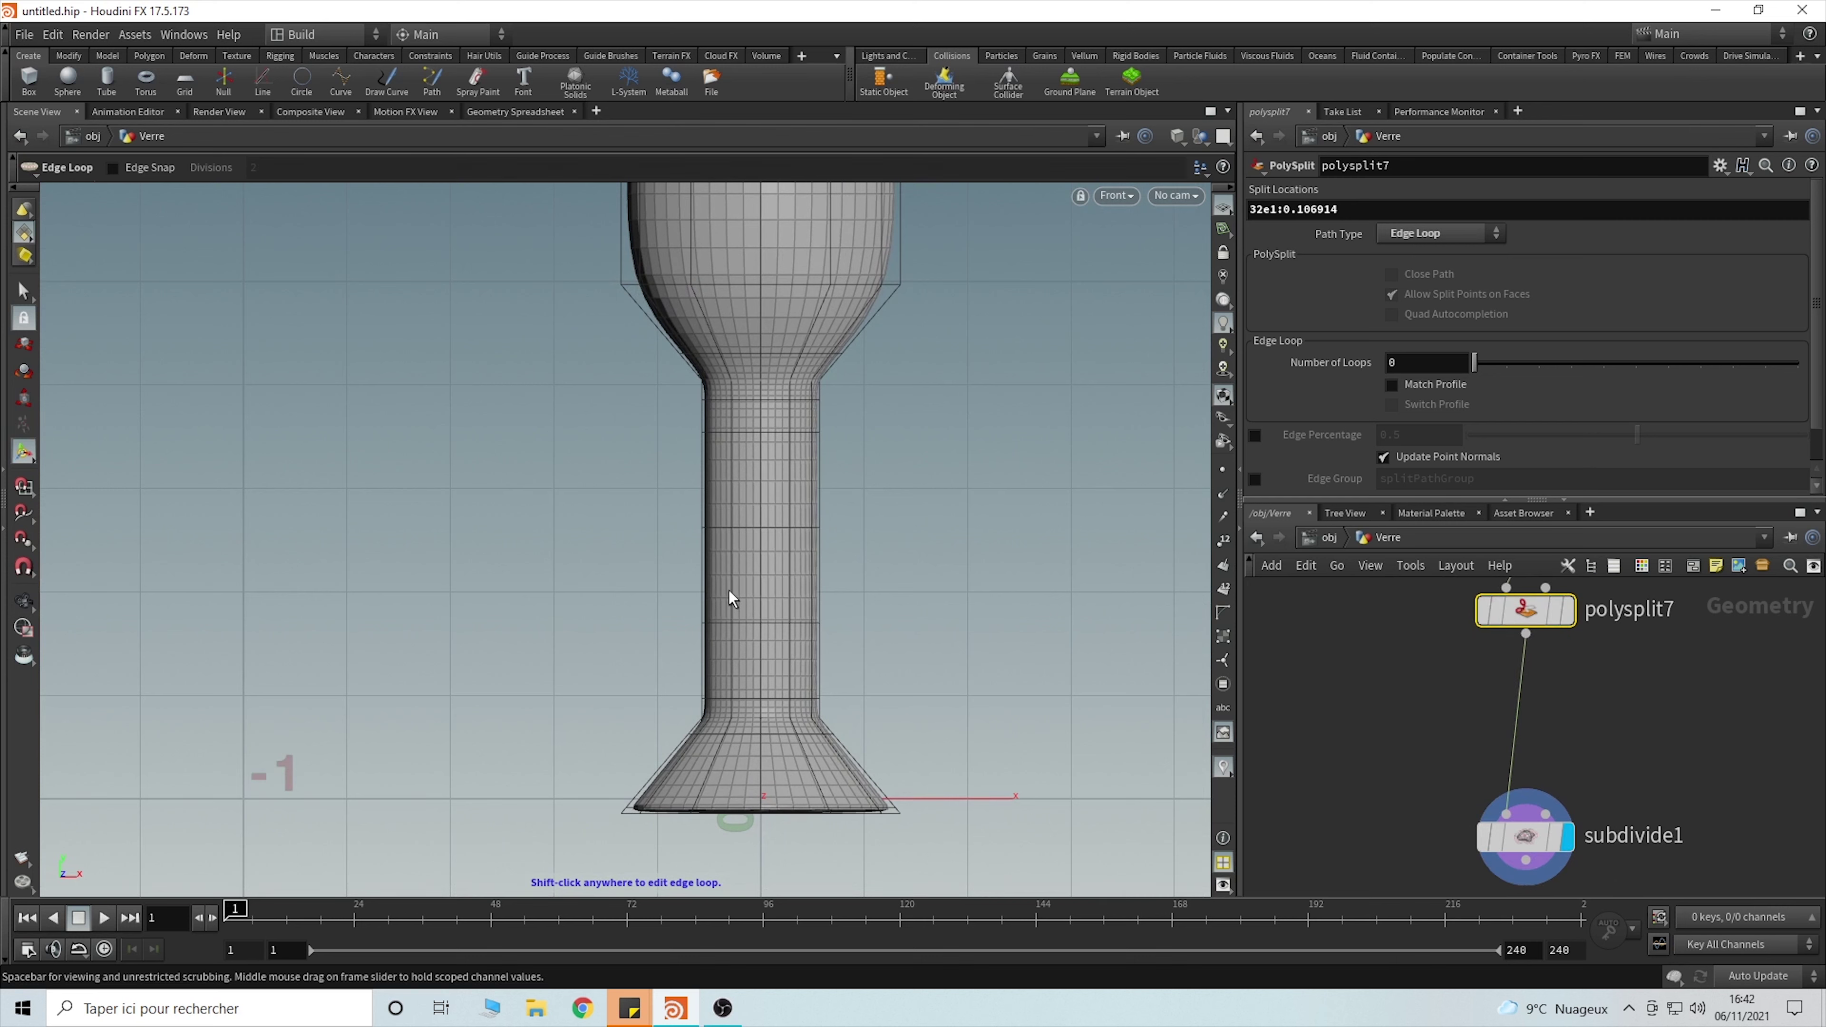
key("Escape")
middle_click_drag(917, 474, 929, 490)
key("s")
left_click_drag(870, 386, 643, 744)
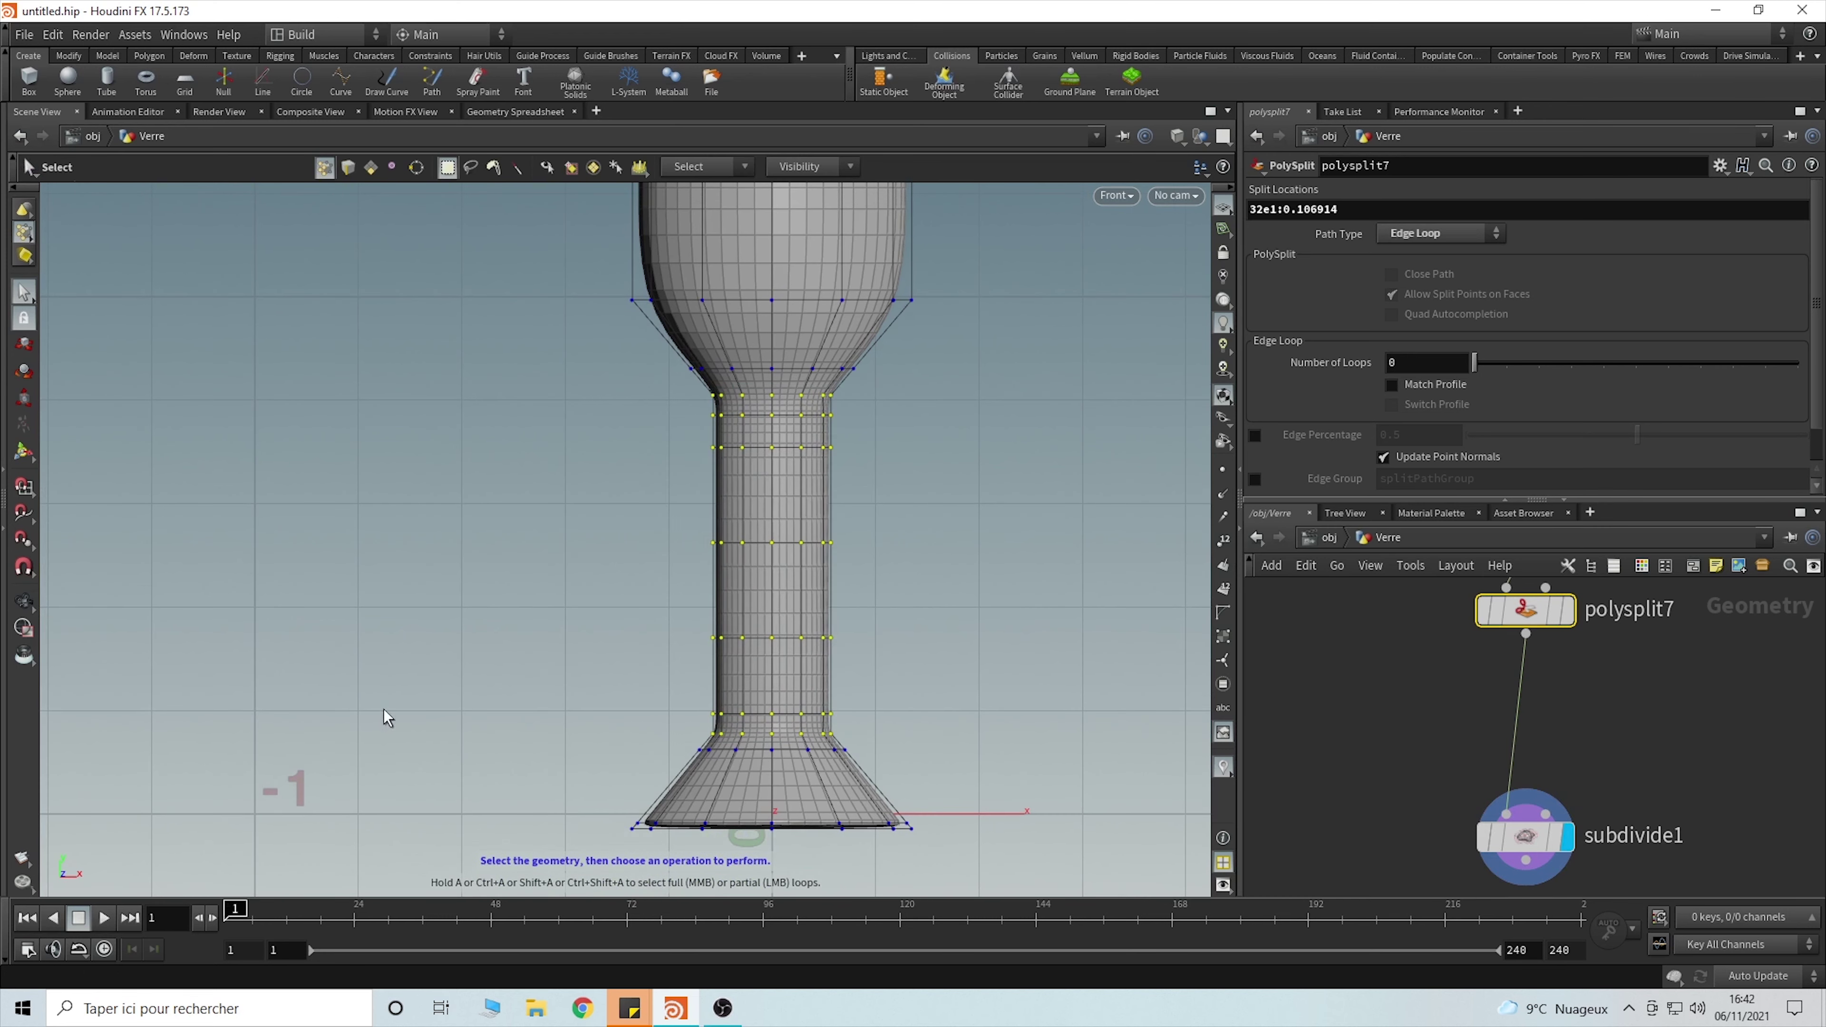
left_click(25, 401)
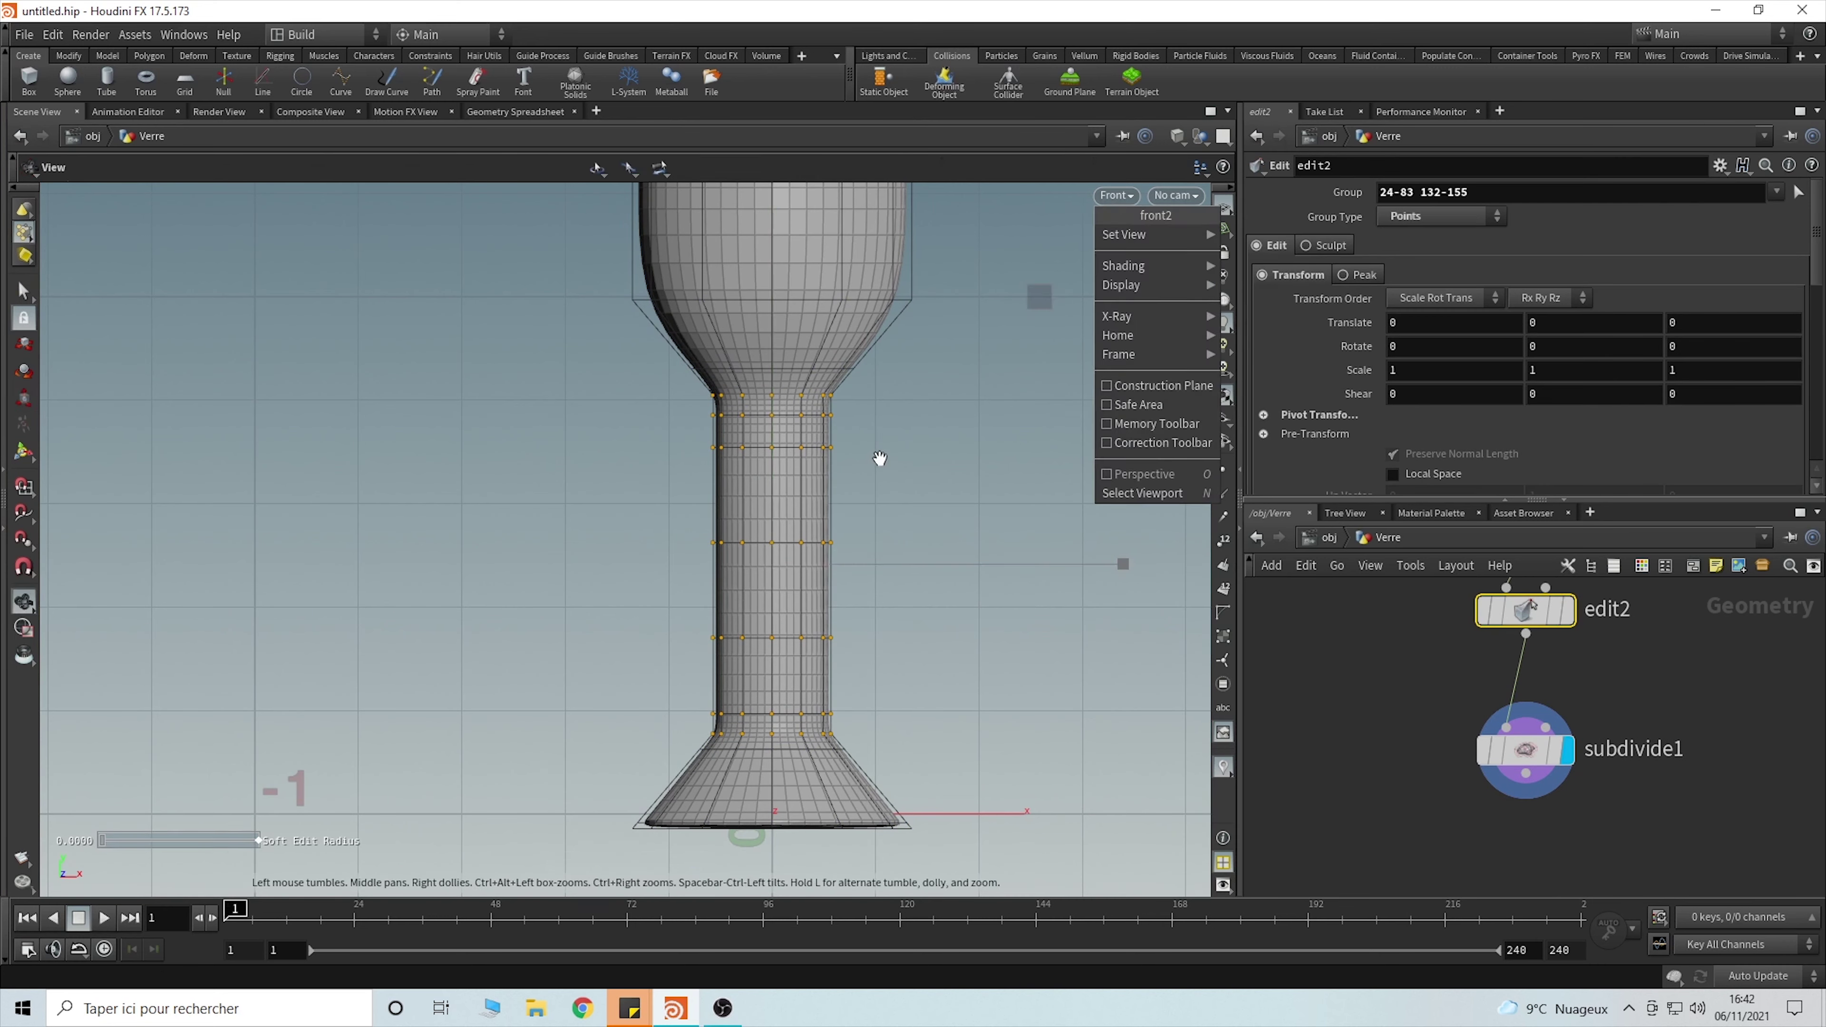
key("Escape")
key("space+1")
mouse_move(888, 464)
left_mouse_down()
mouse_move(810, 460)
mouse_move(868, 489)
left_mouse_up()
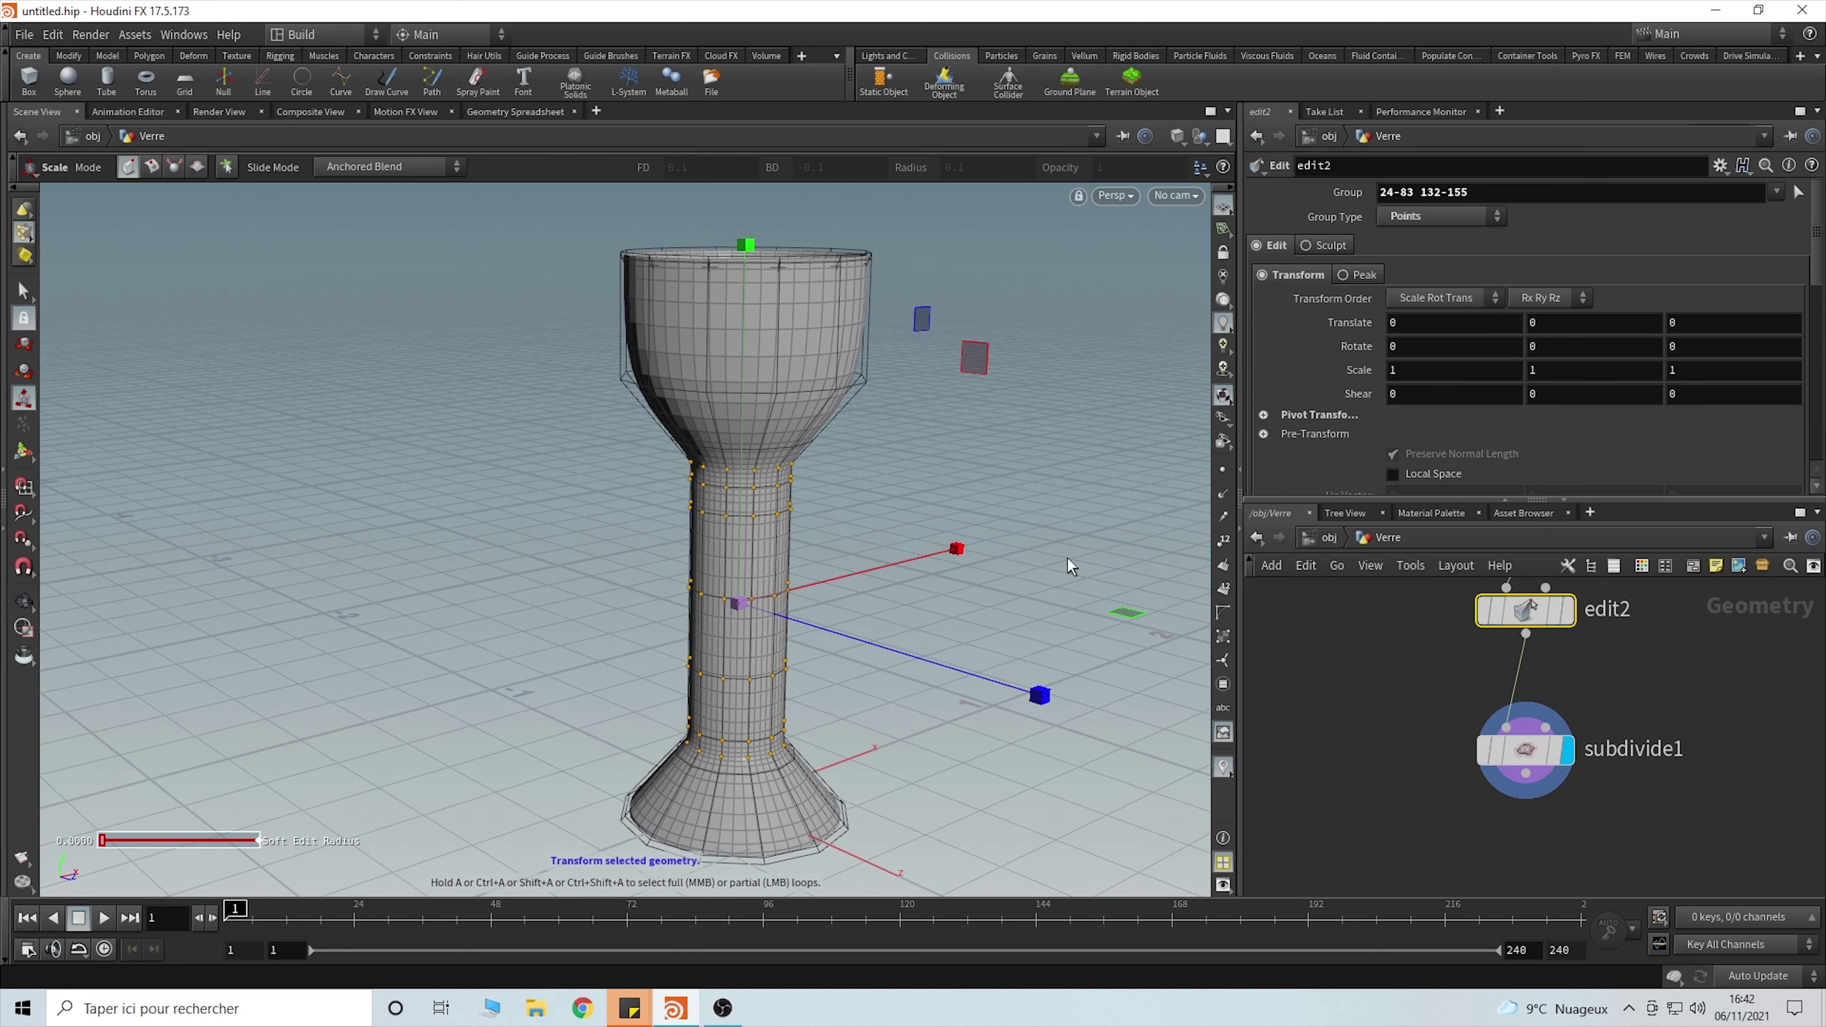
left_click_drag(1129, 616, 1044, 637)
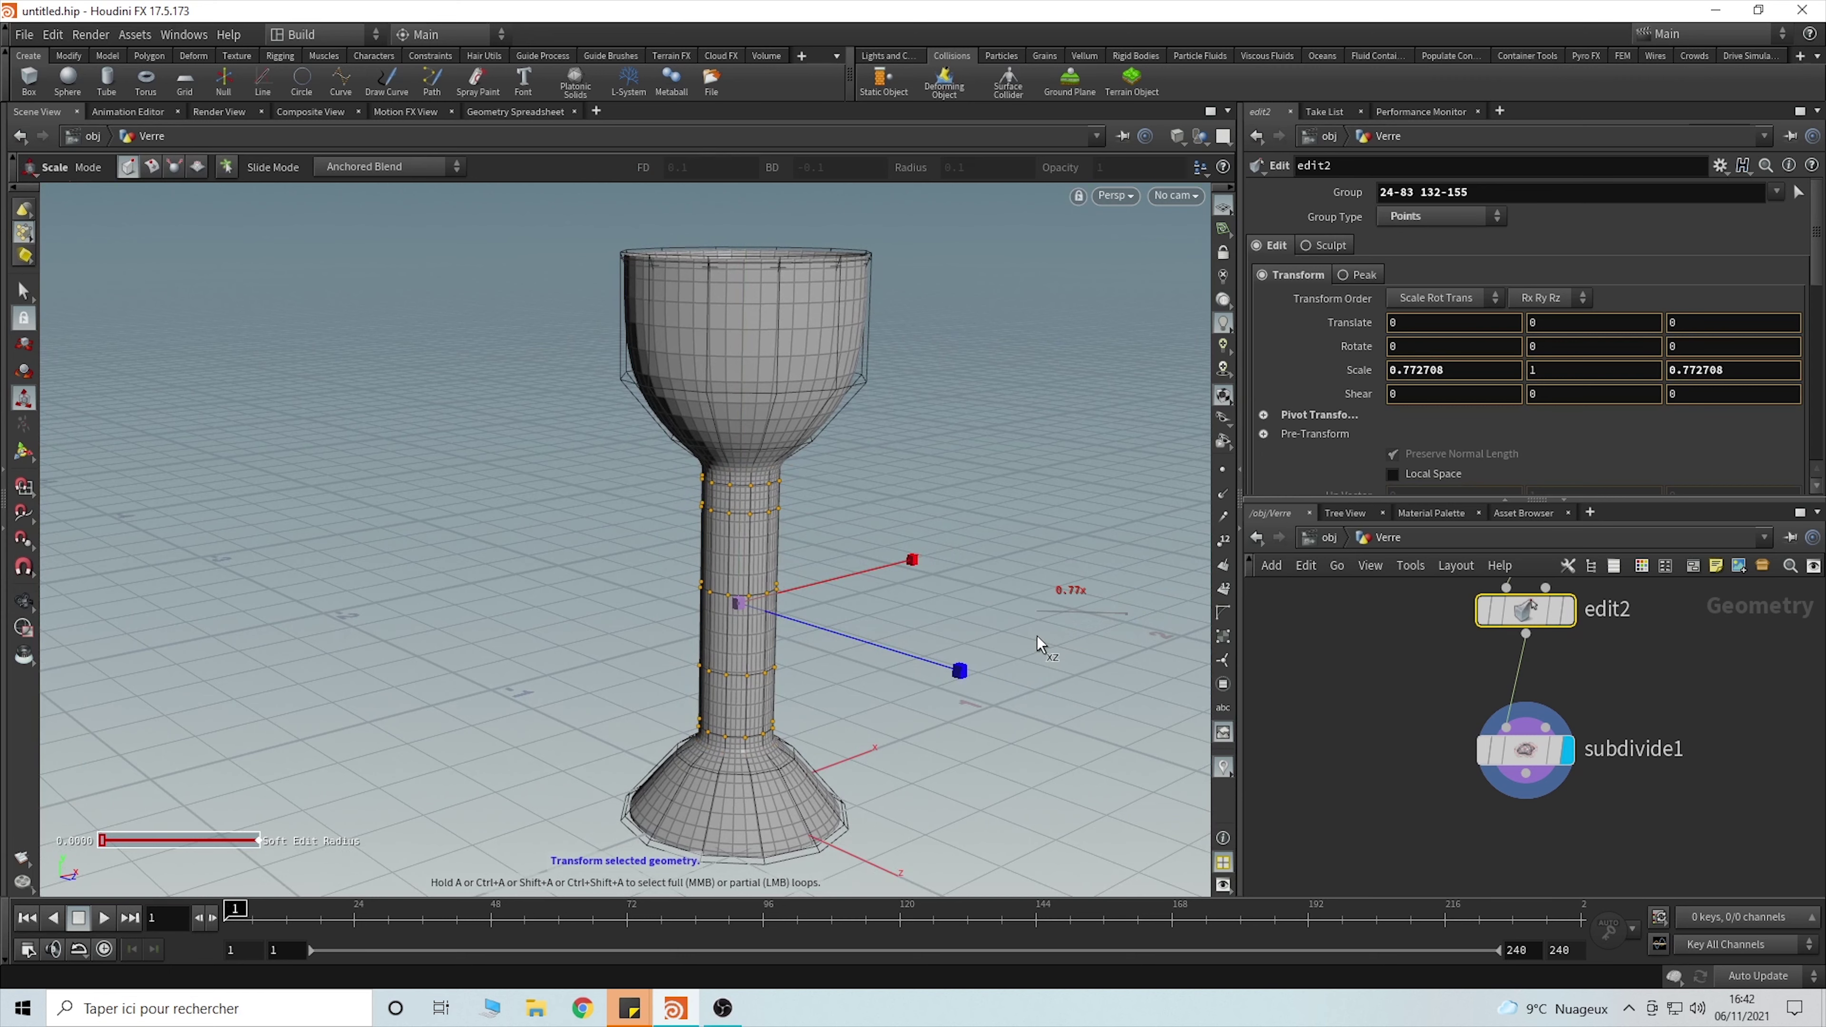
- Select the ring of points where the bowl starts to taper and scale it to about 1.2 in X and Z
key("space+3")
key("s")
left_click_drag(550, 398, 895, 439)
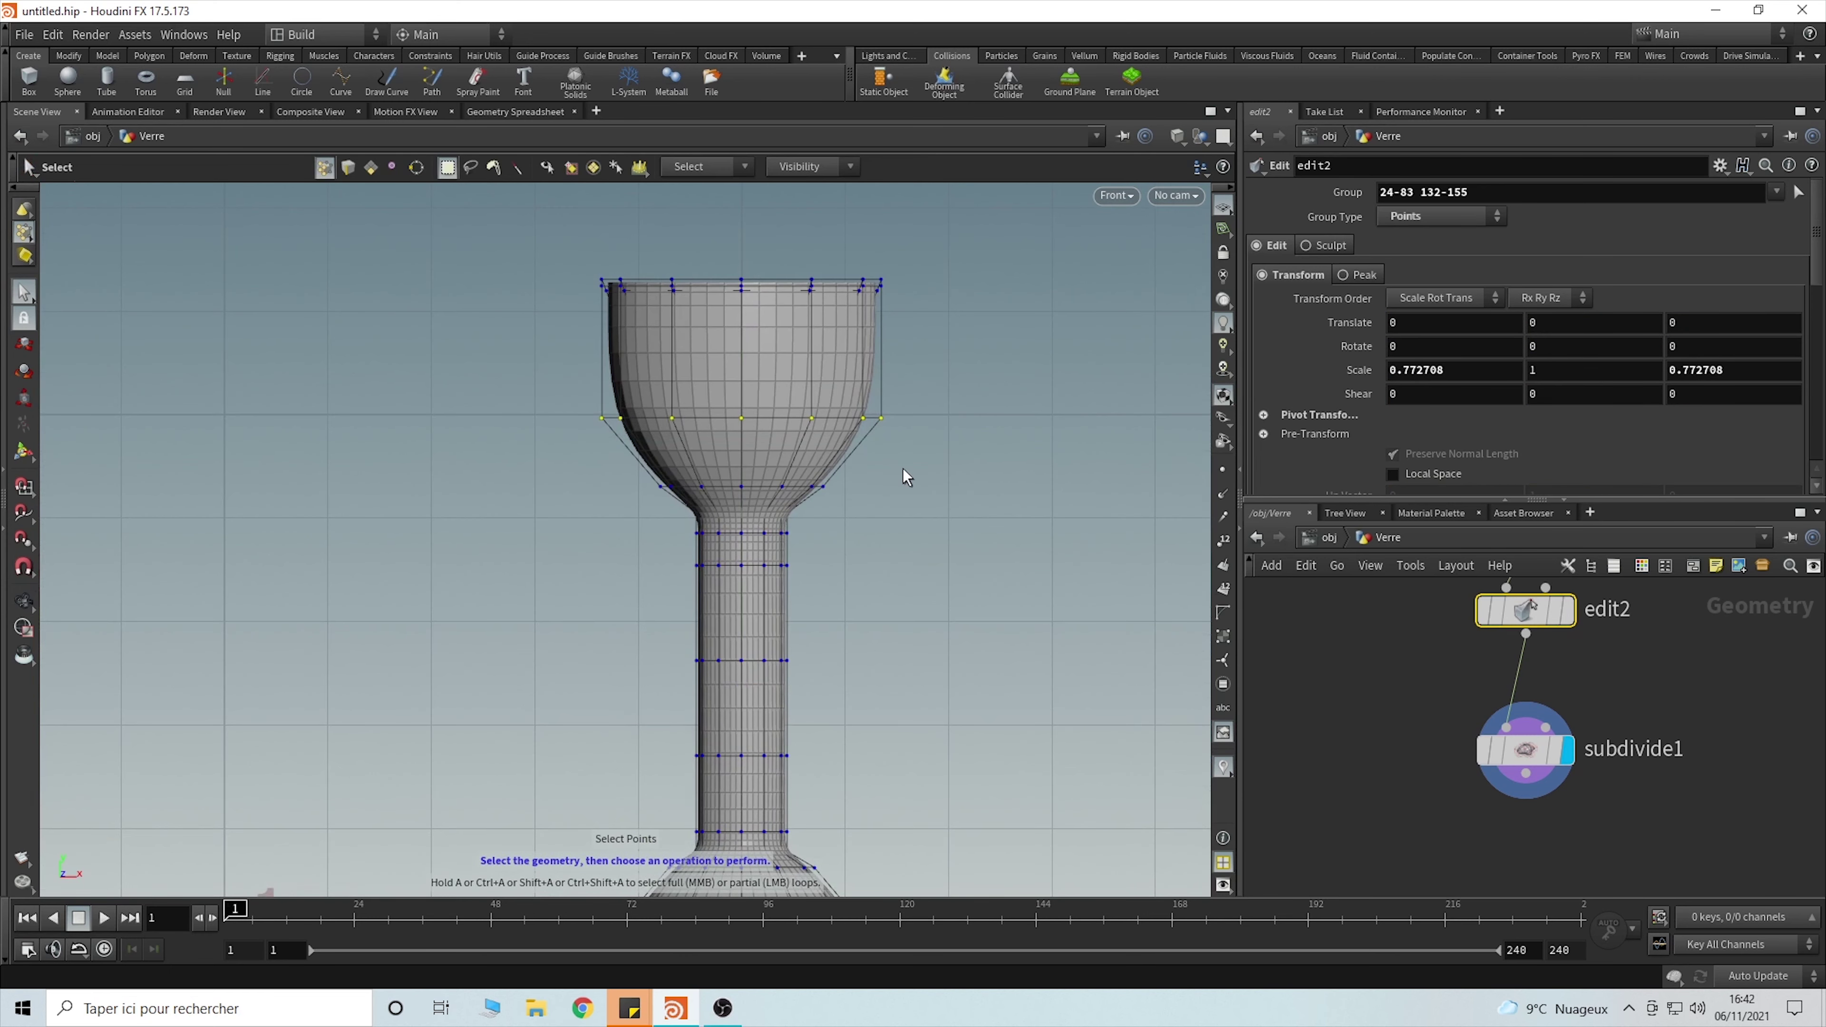
left_click(23, 397)
key("Escape")
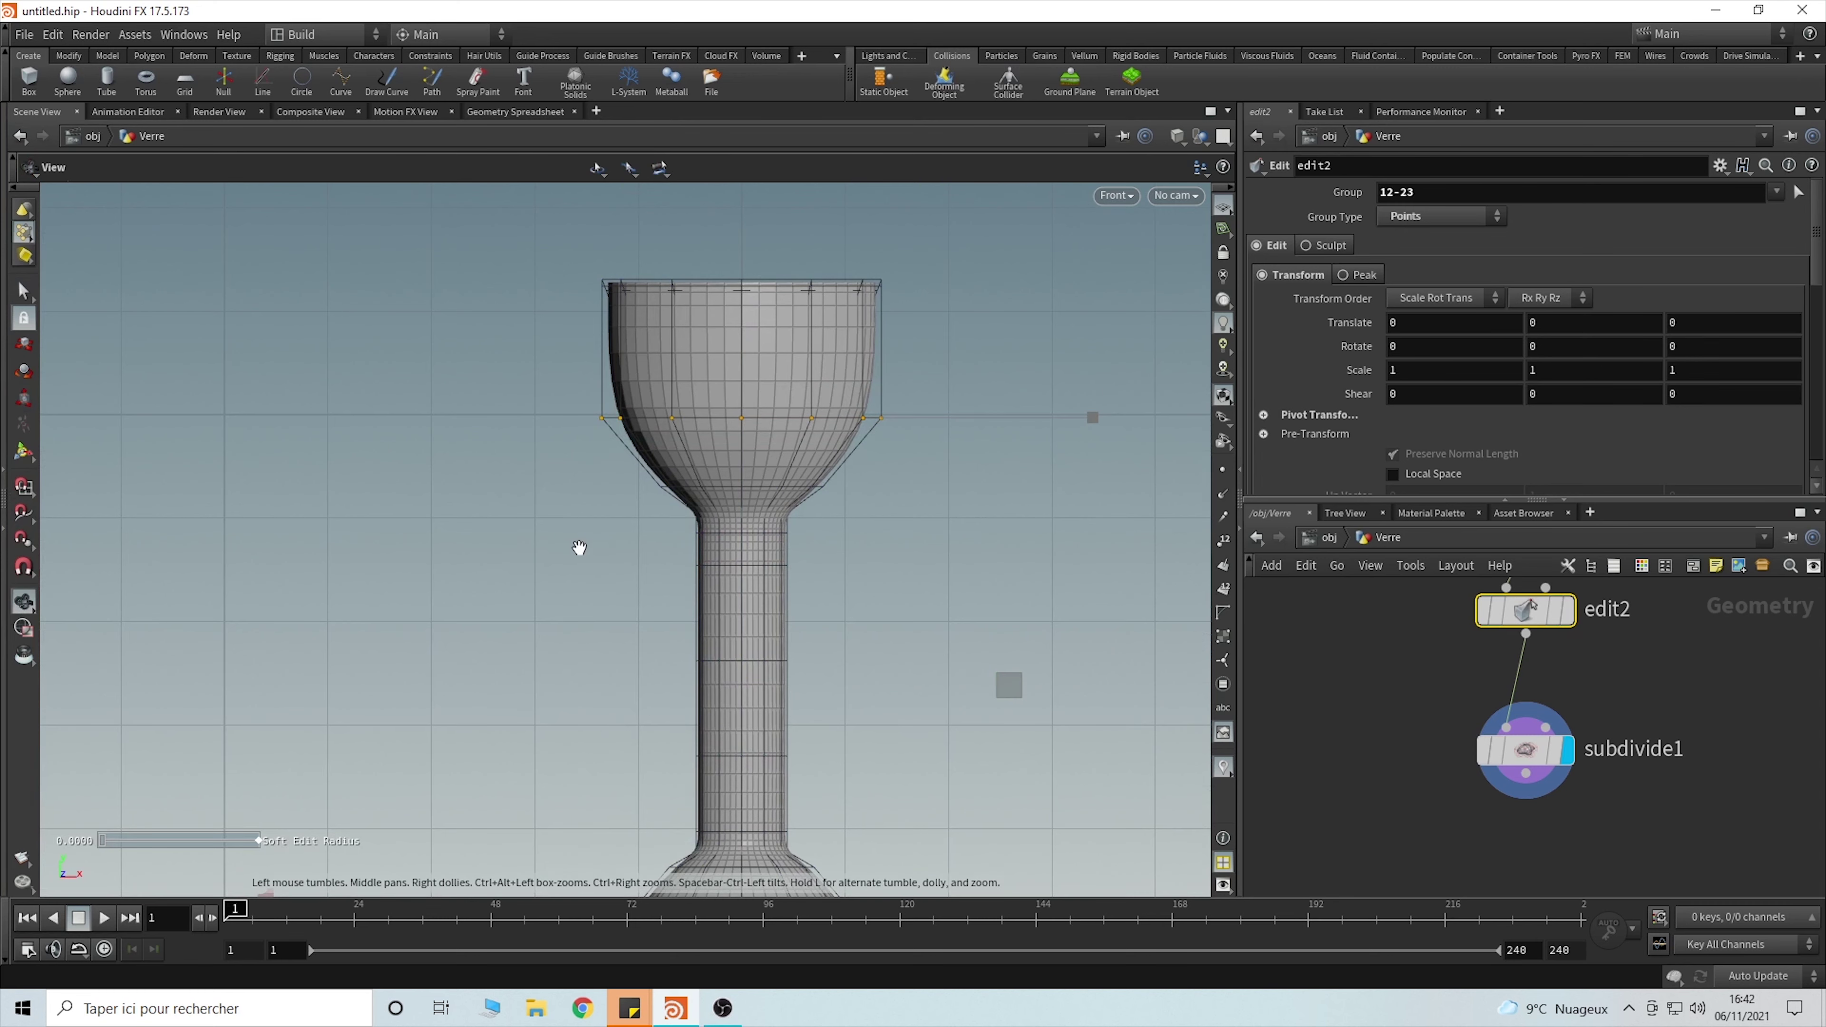
left_click_drag(579, 548, 579, 547)
left_click_drag(856, 501, 860, 519)
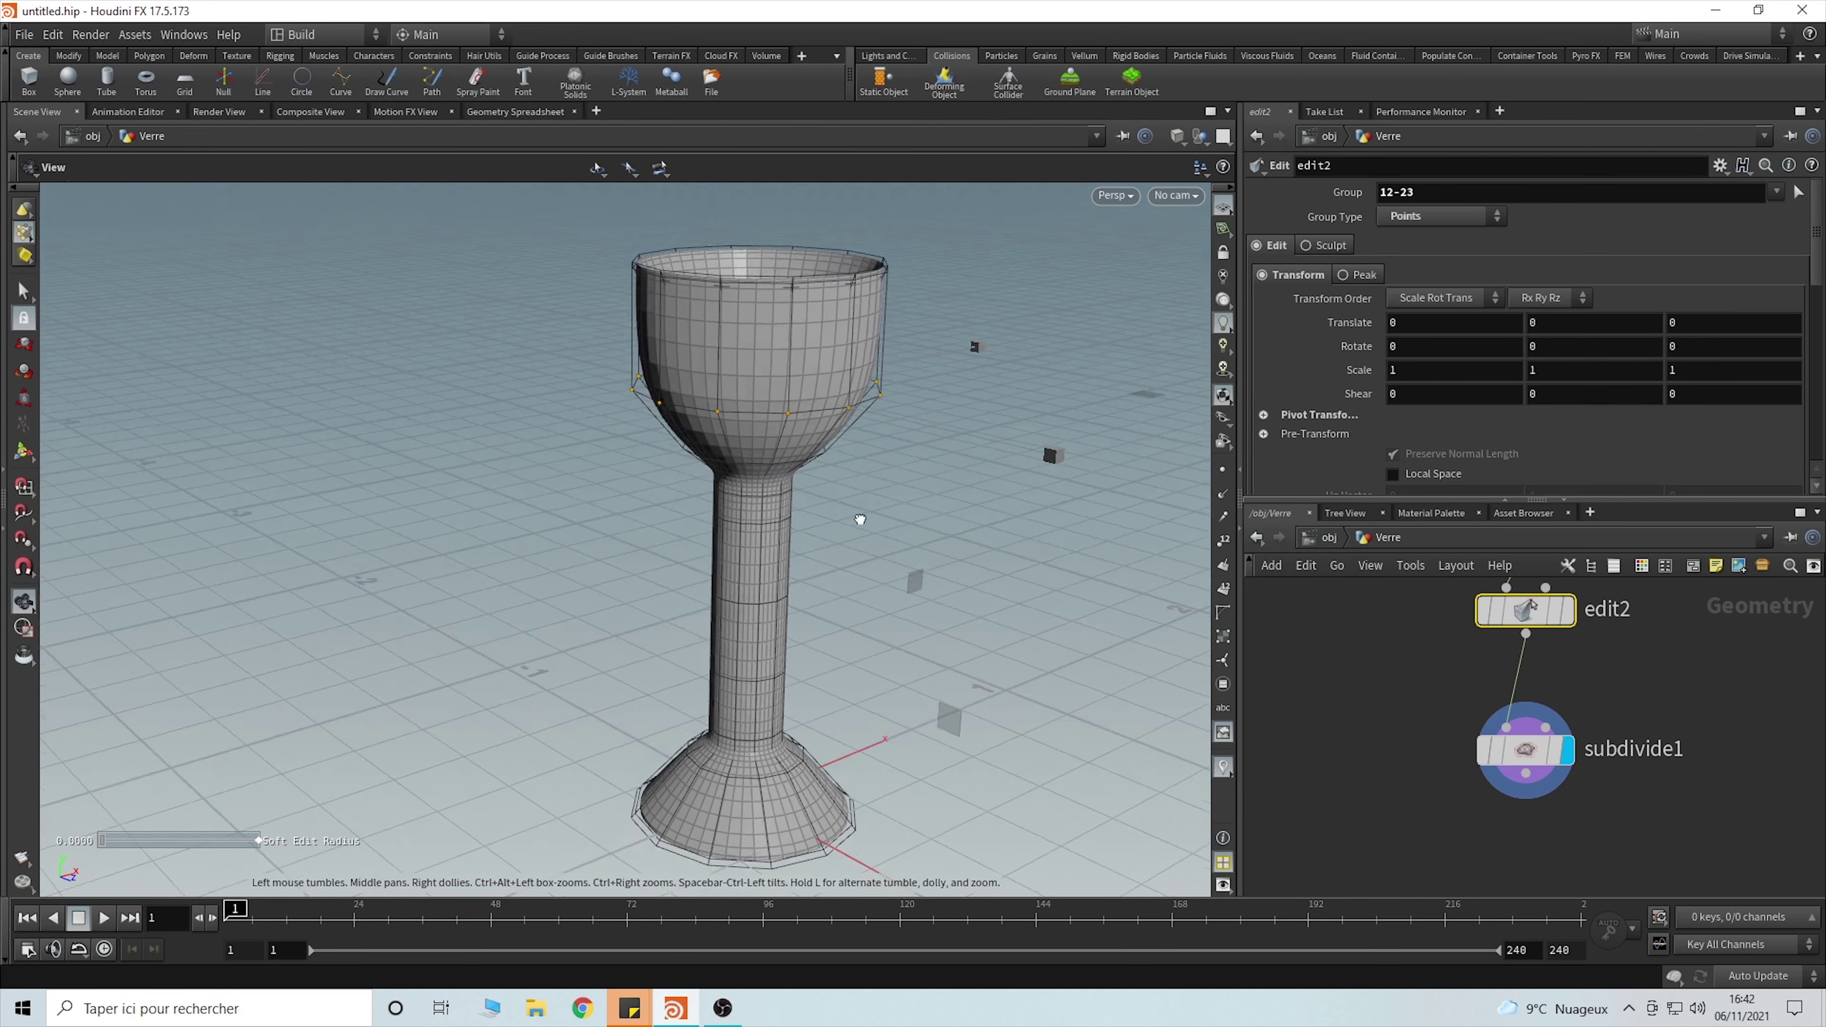
key("e")
left_click_drag(1149, 383, 1232, 340)
key("Escape")
left_click_drag(690, 633, 665, 653)
- Select the points around the bowl's rim in the front view and raise them by about 0.022 in Y
key("space+3")
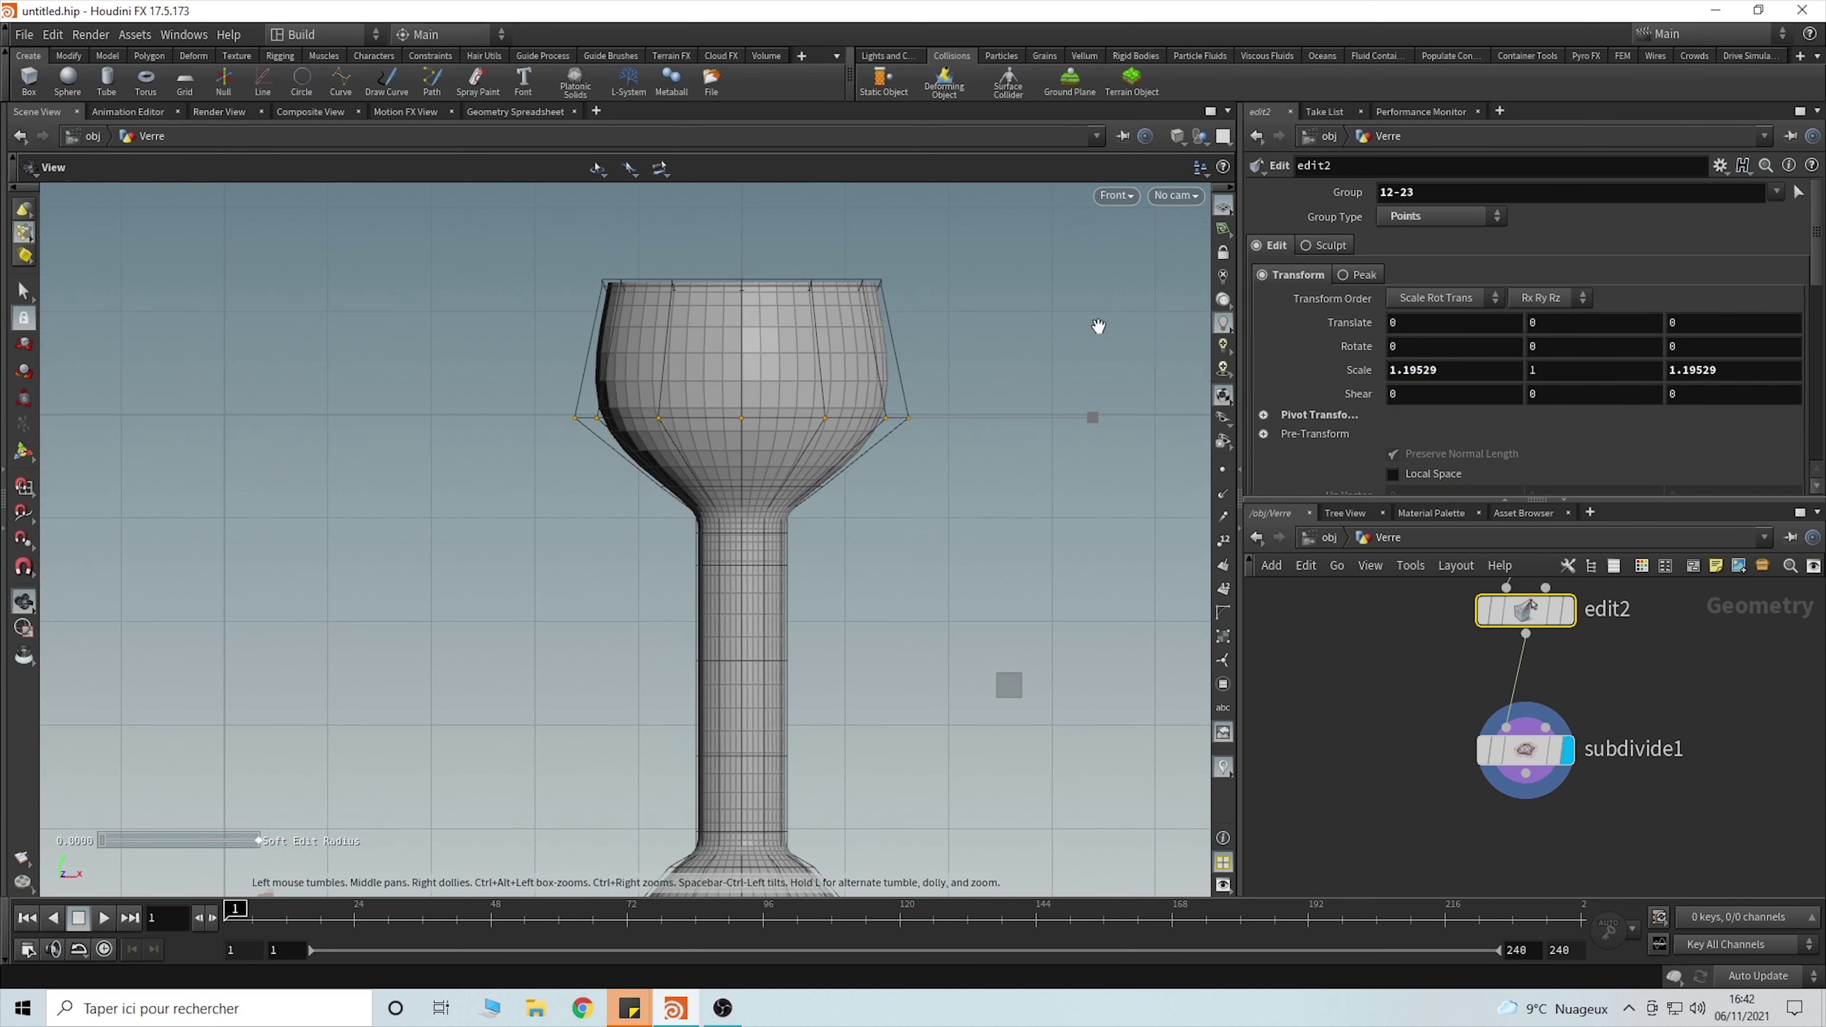
key("s")
left_click_drag(994, 273, 493, 361)
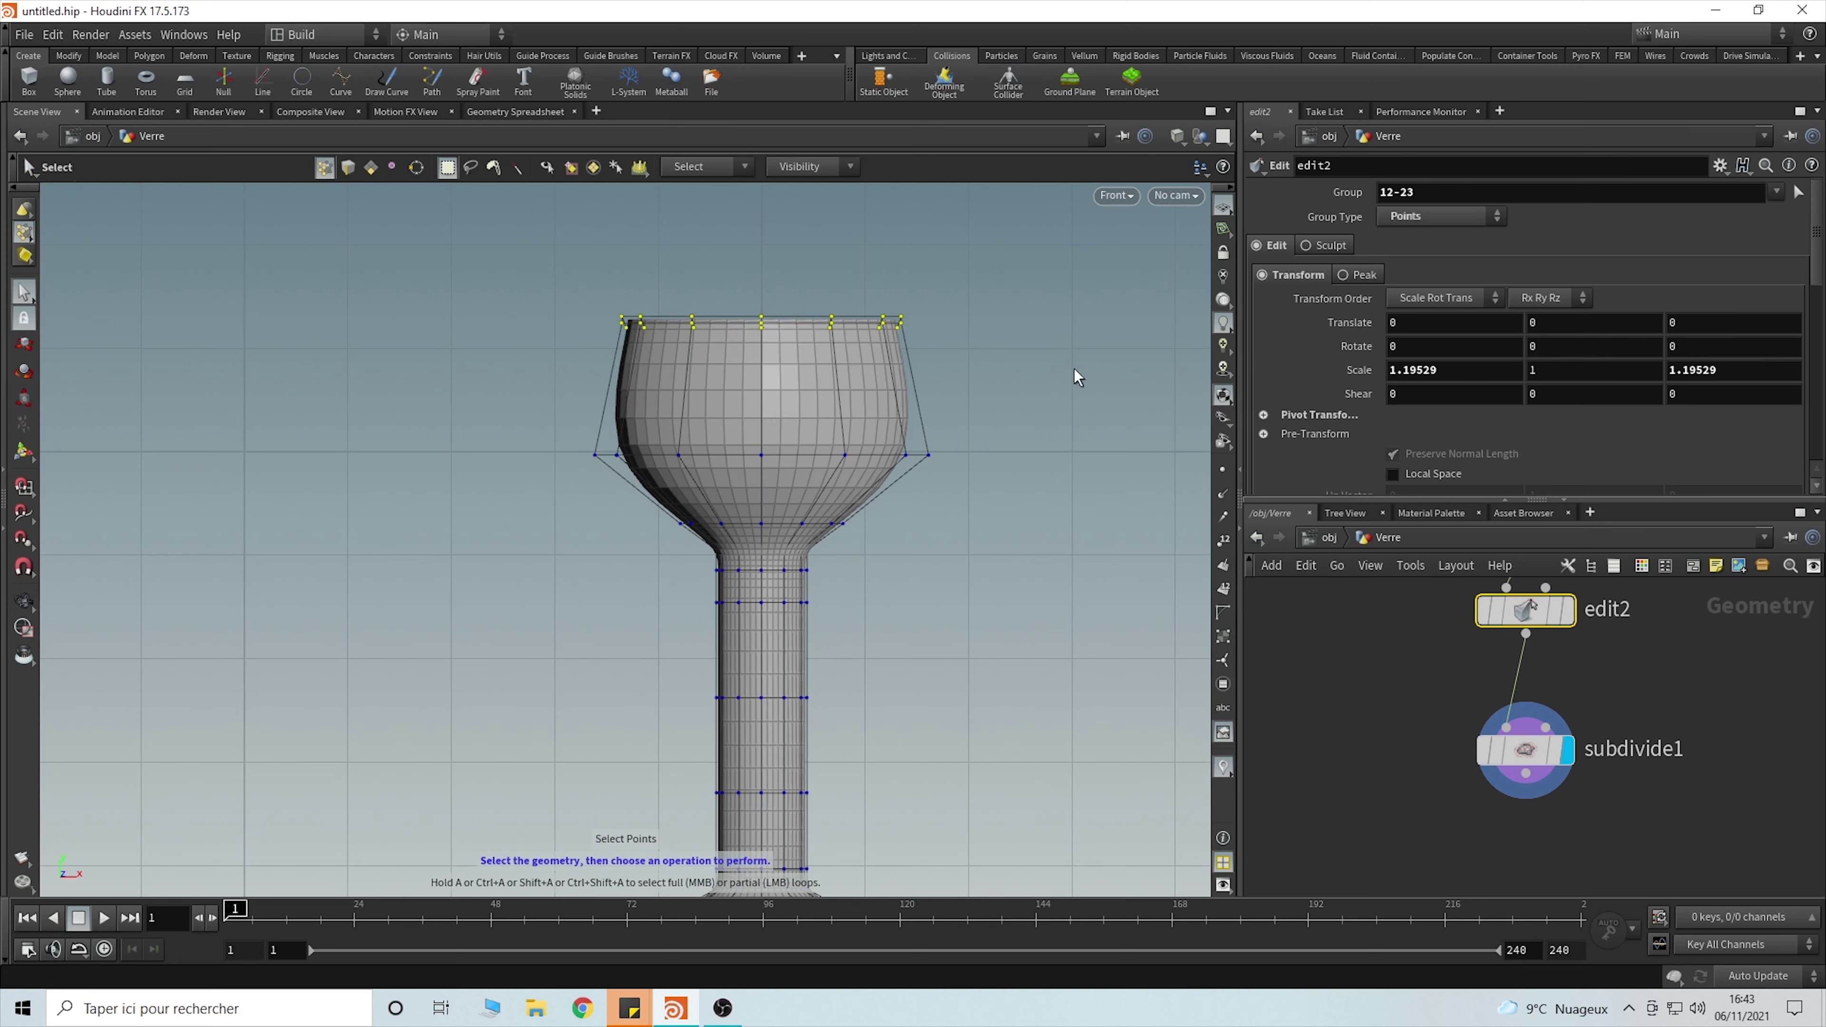
key("t")
key("space")
middle_click_drag(994, 394, 895, 505)
left_click_drag(762, 359, 758, 338)
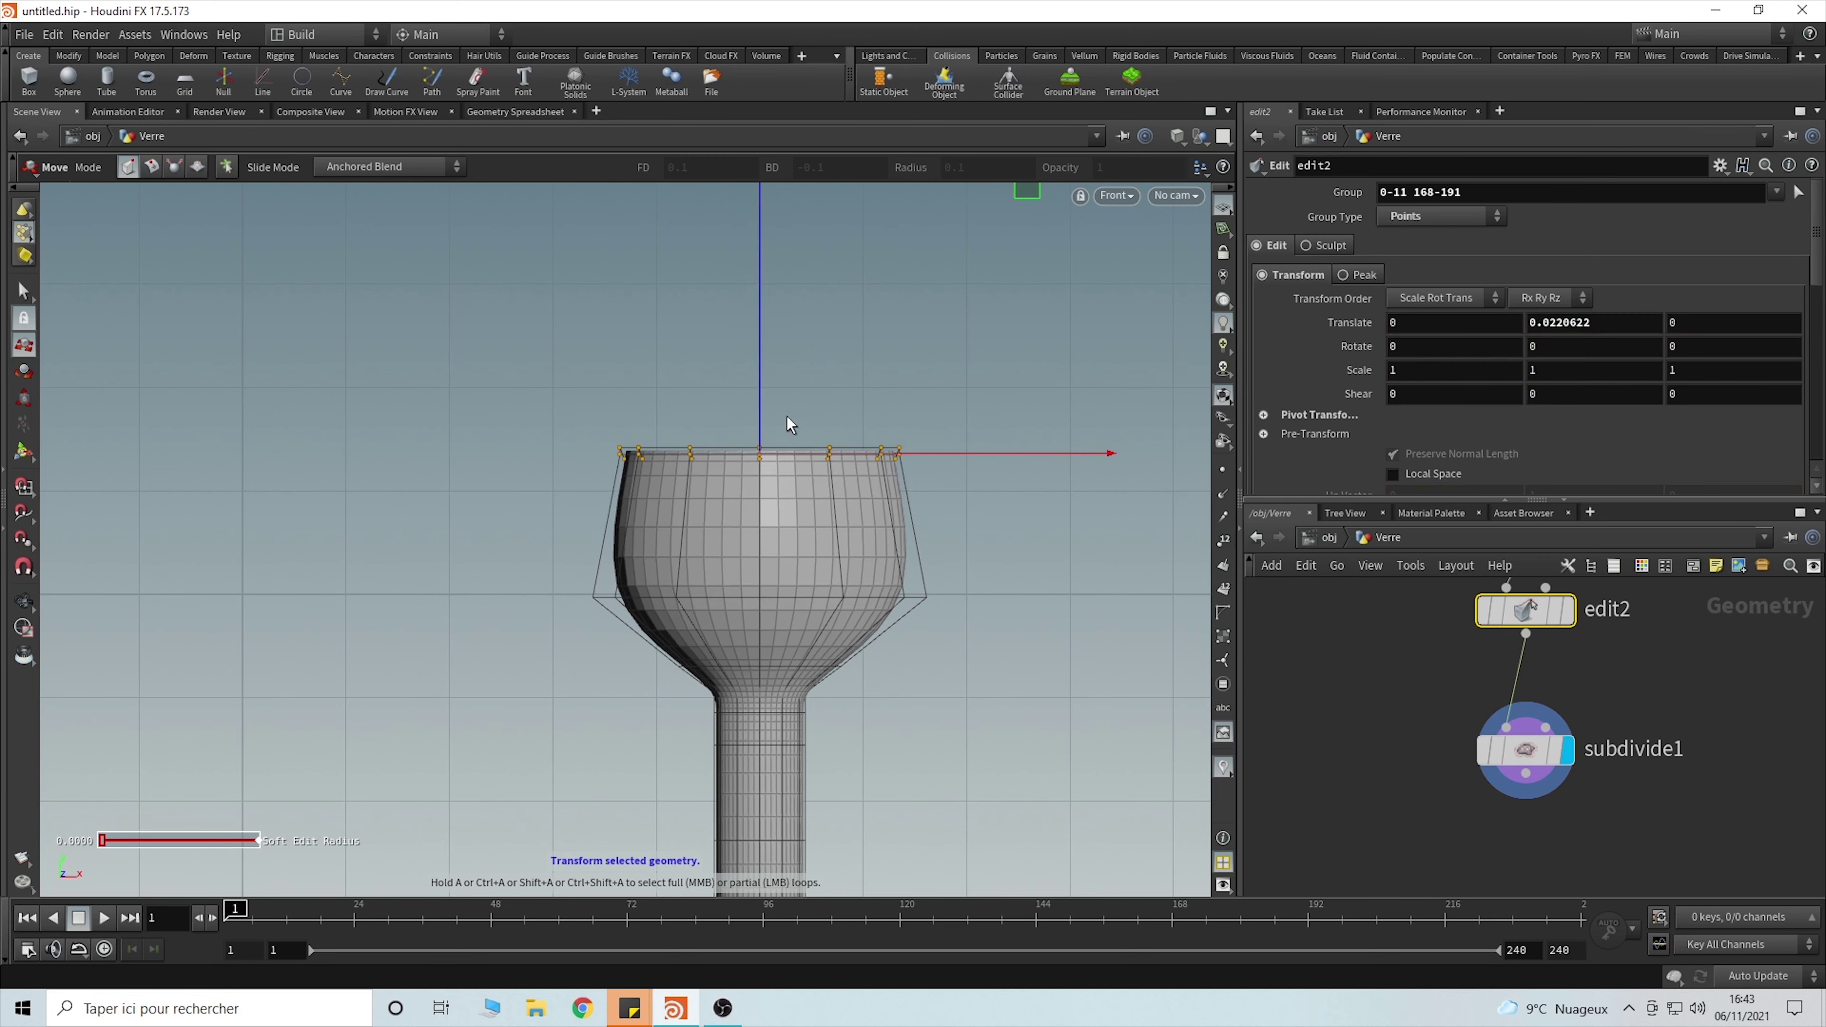
key("space")
left_click_drag(785, 415, 830, 332)
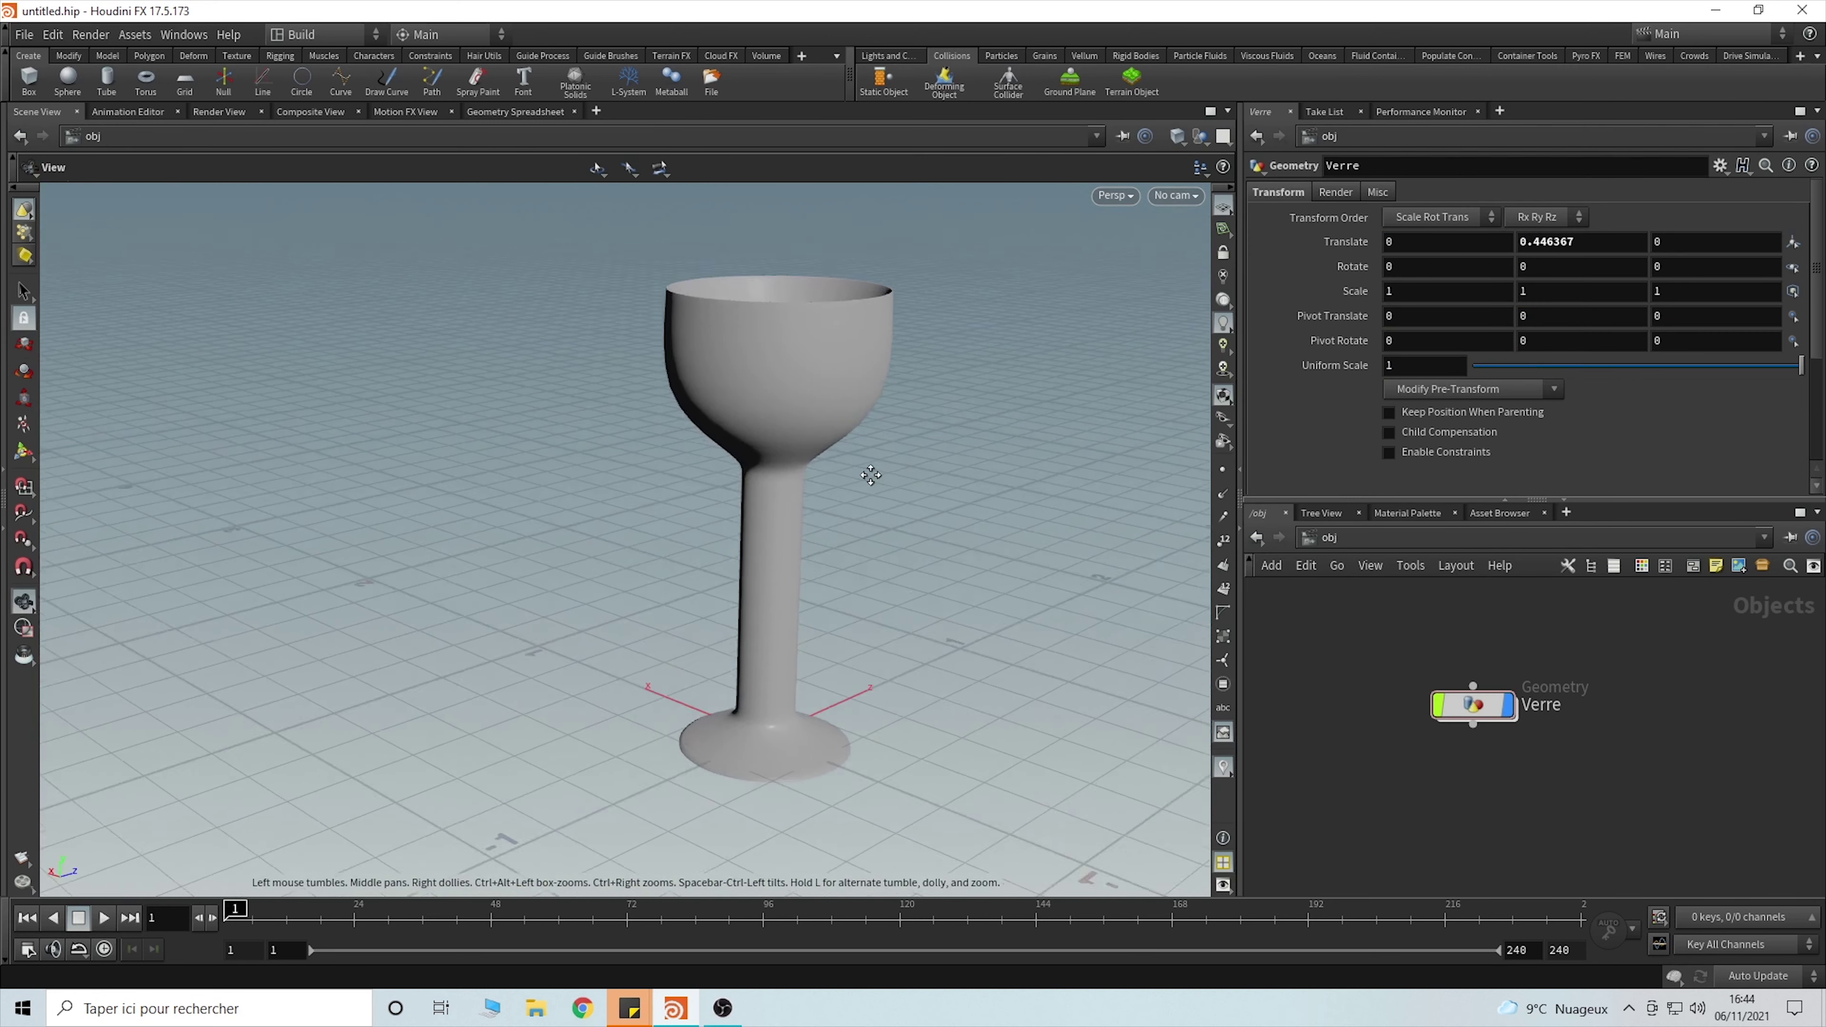
- Enter the Verre object's geometry network and show the parameters of the tube1 node
right_click_drag(868, 475, 774, 625)
middle_click_drag(774, 625, 807, 495)
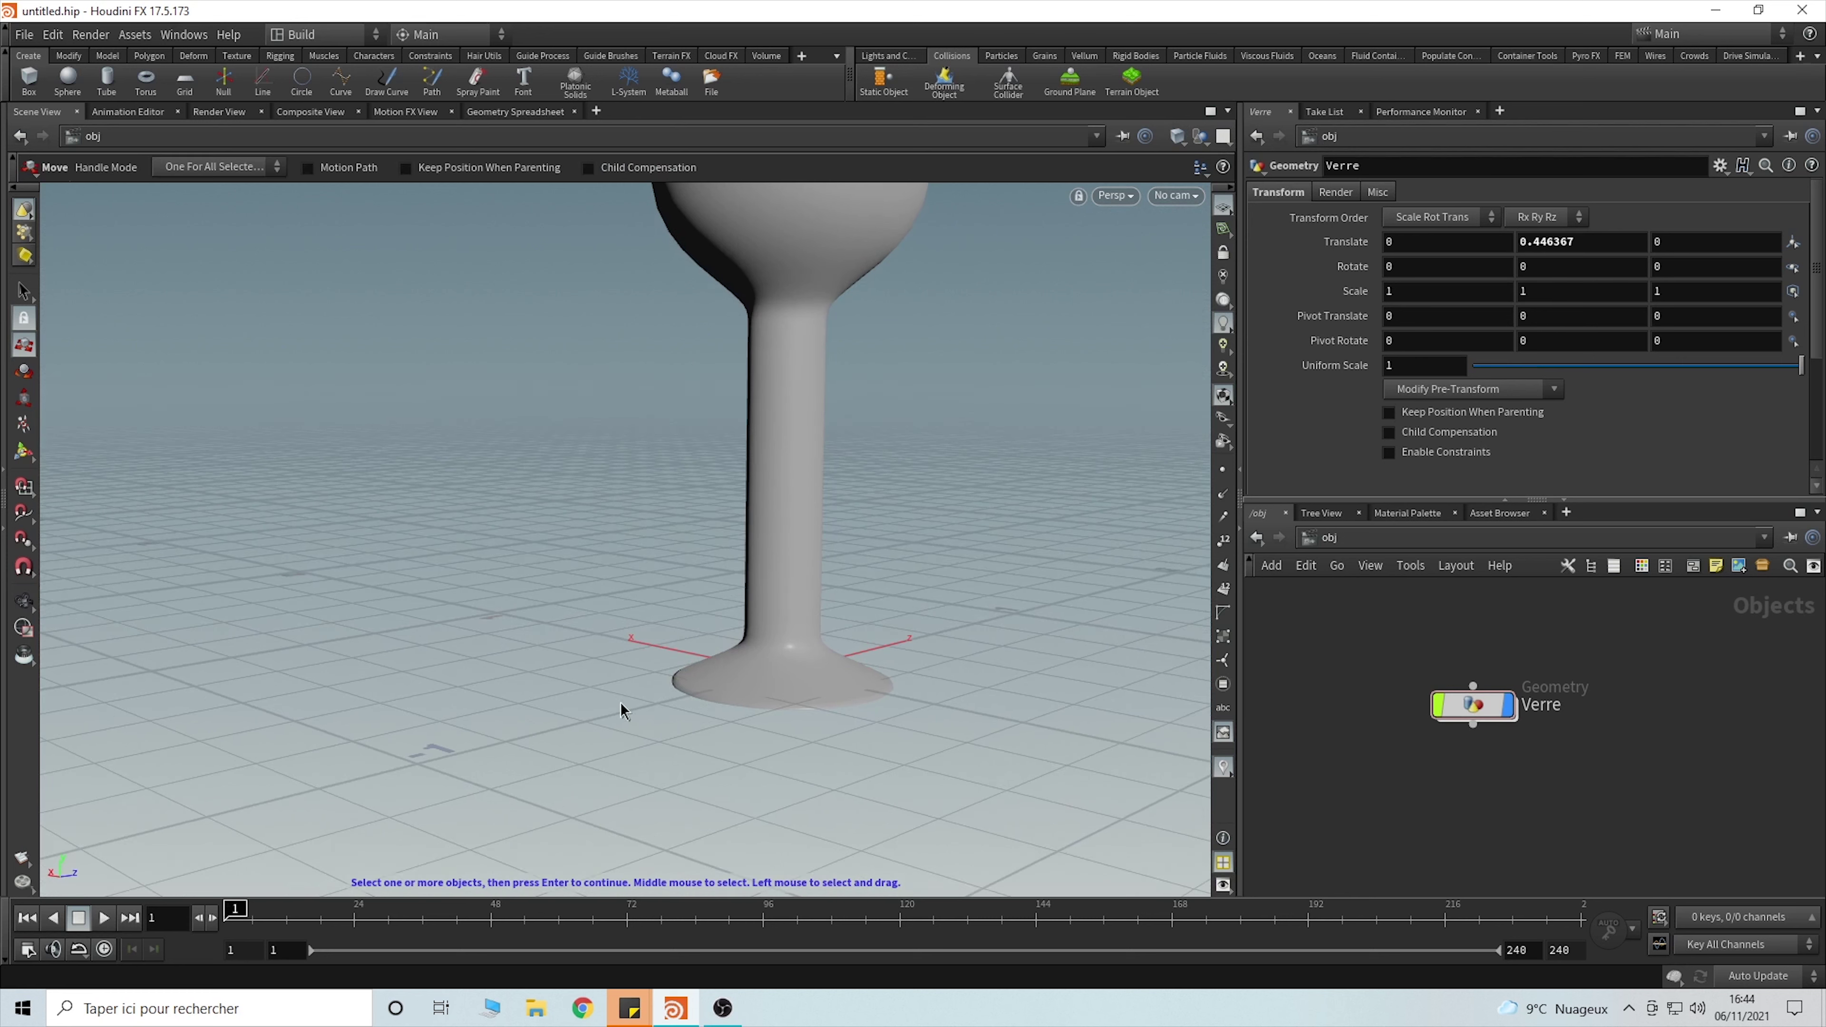
left_click(758, 595)
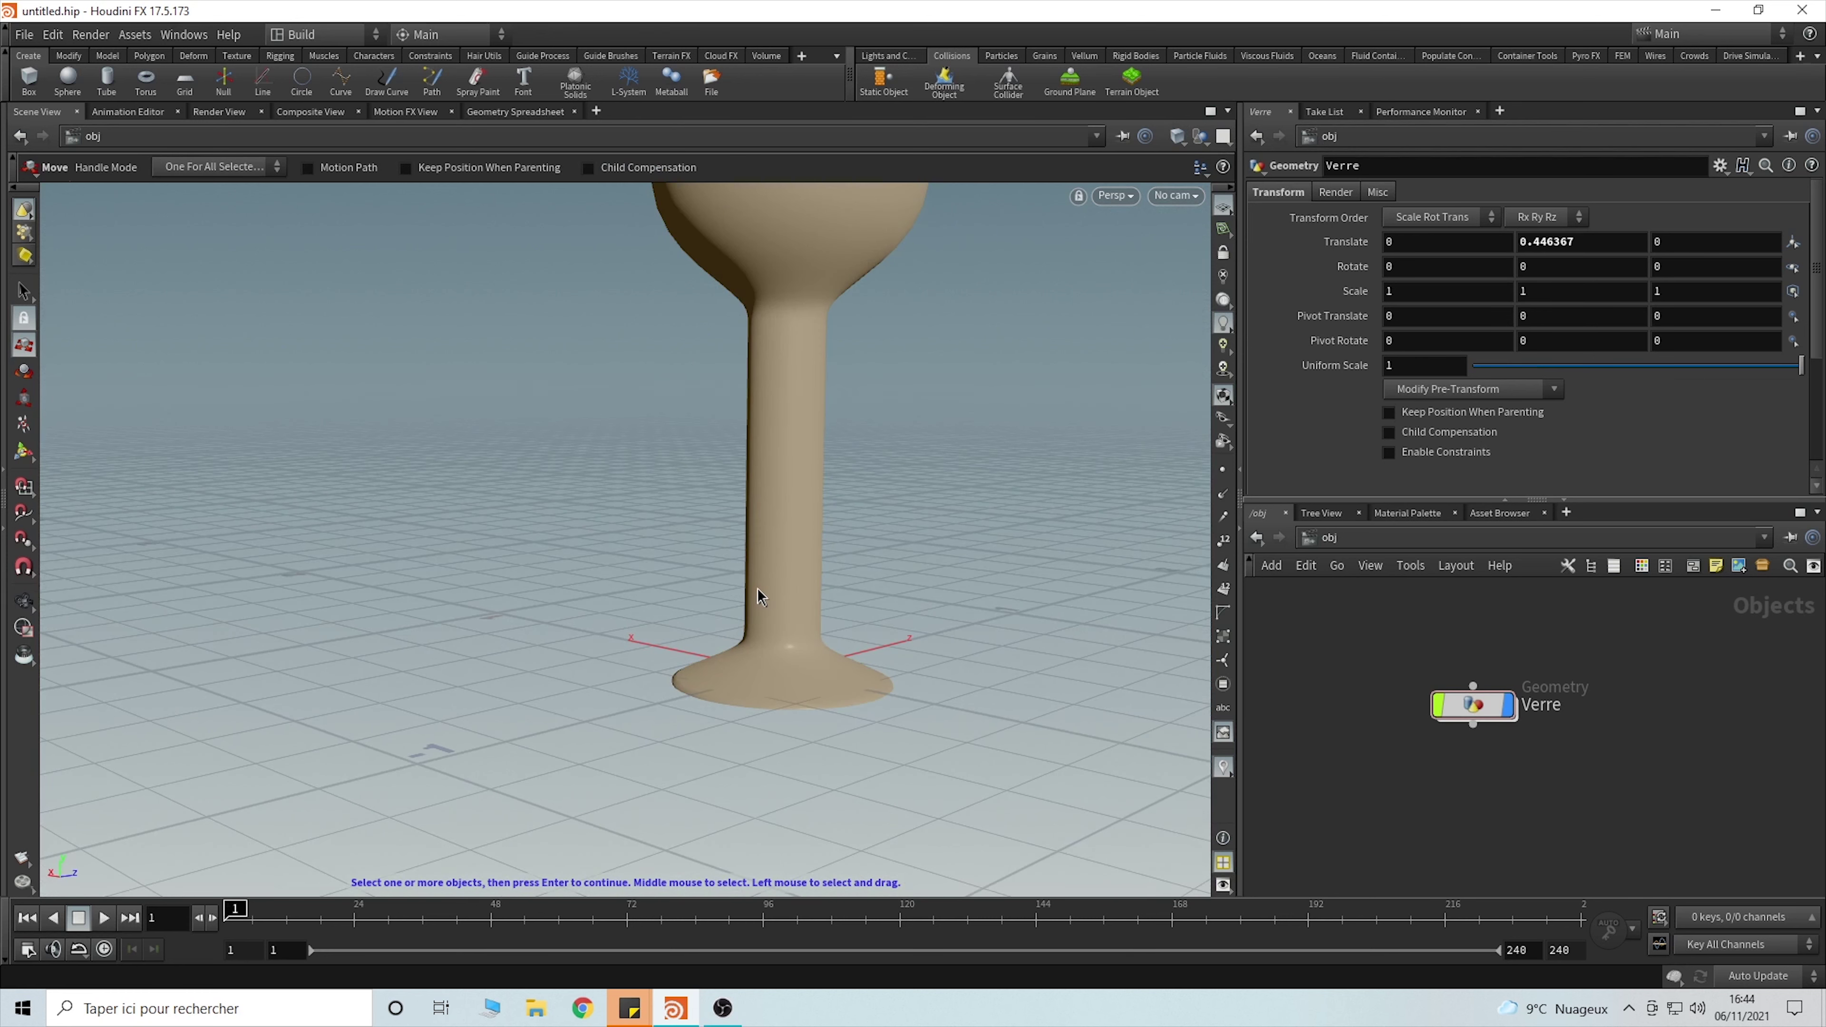
double_click(812, 560)
scroll(1423, 655, "up", 5)
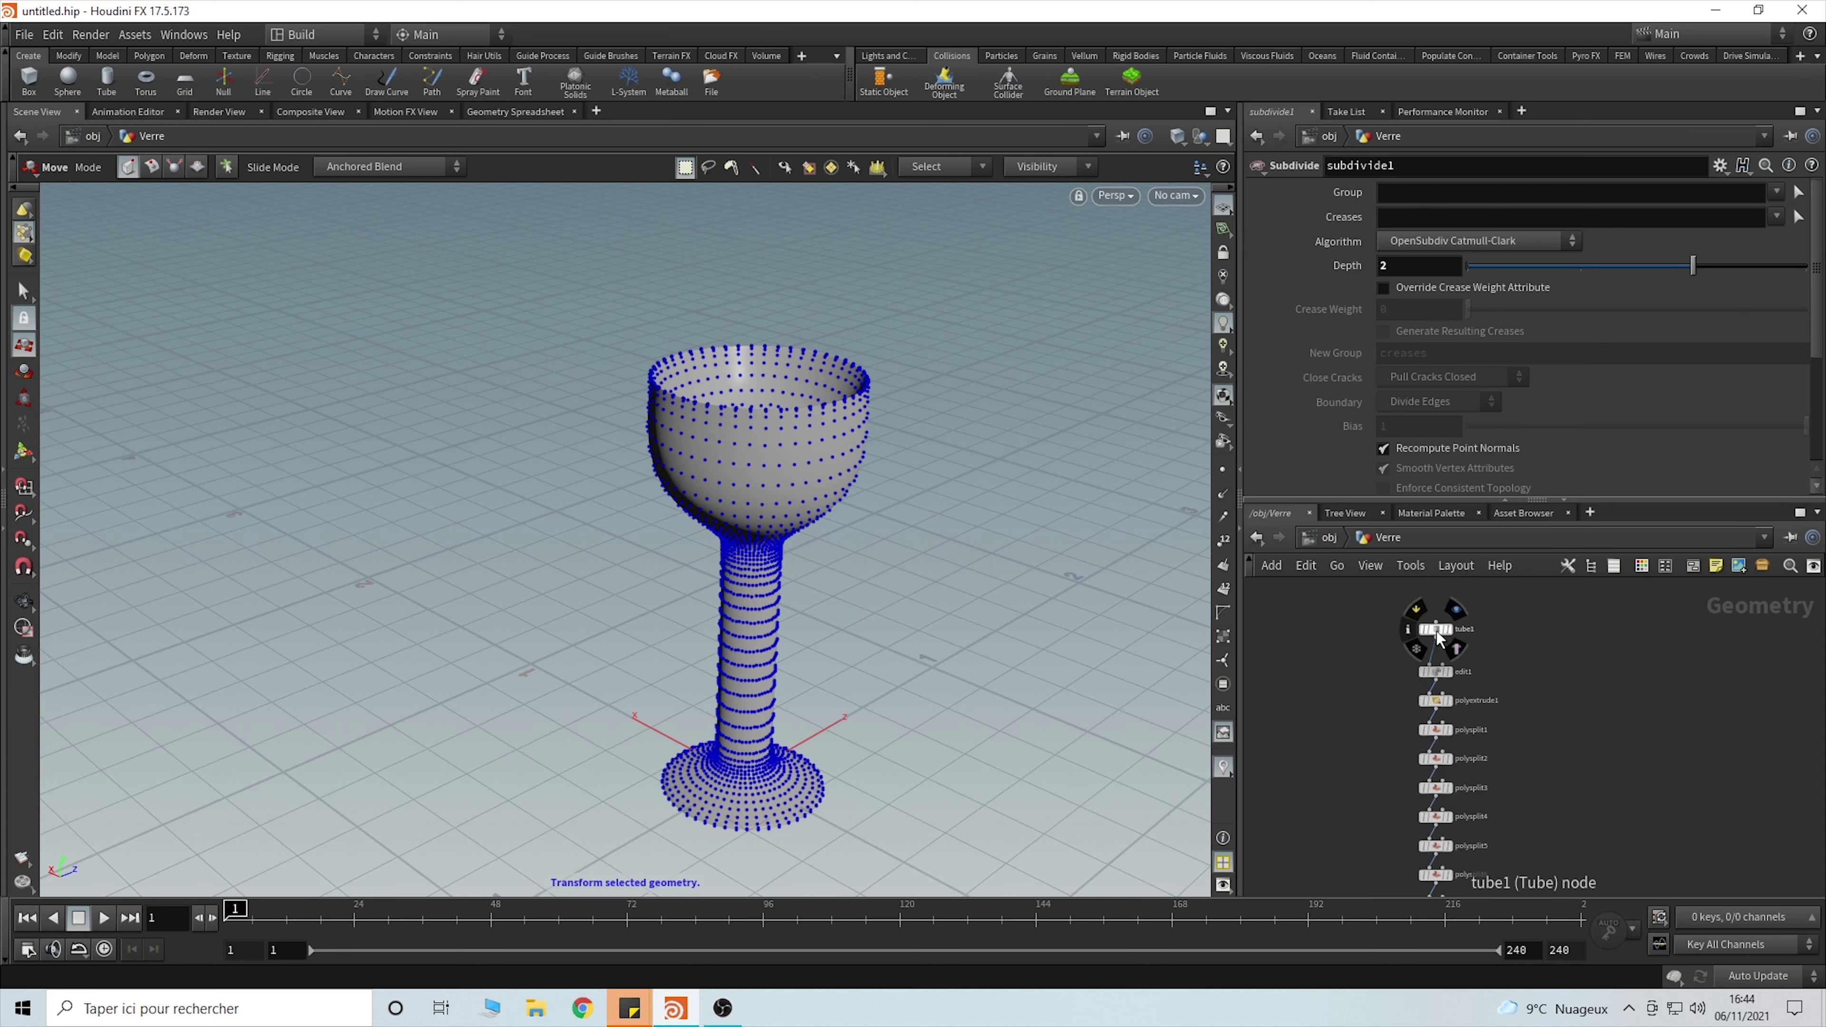
left_click(1446, 628)
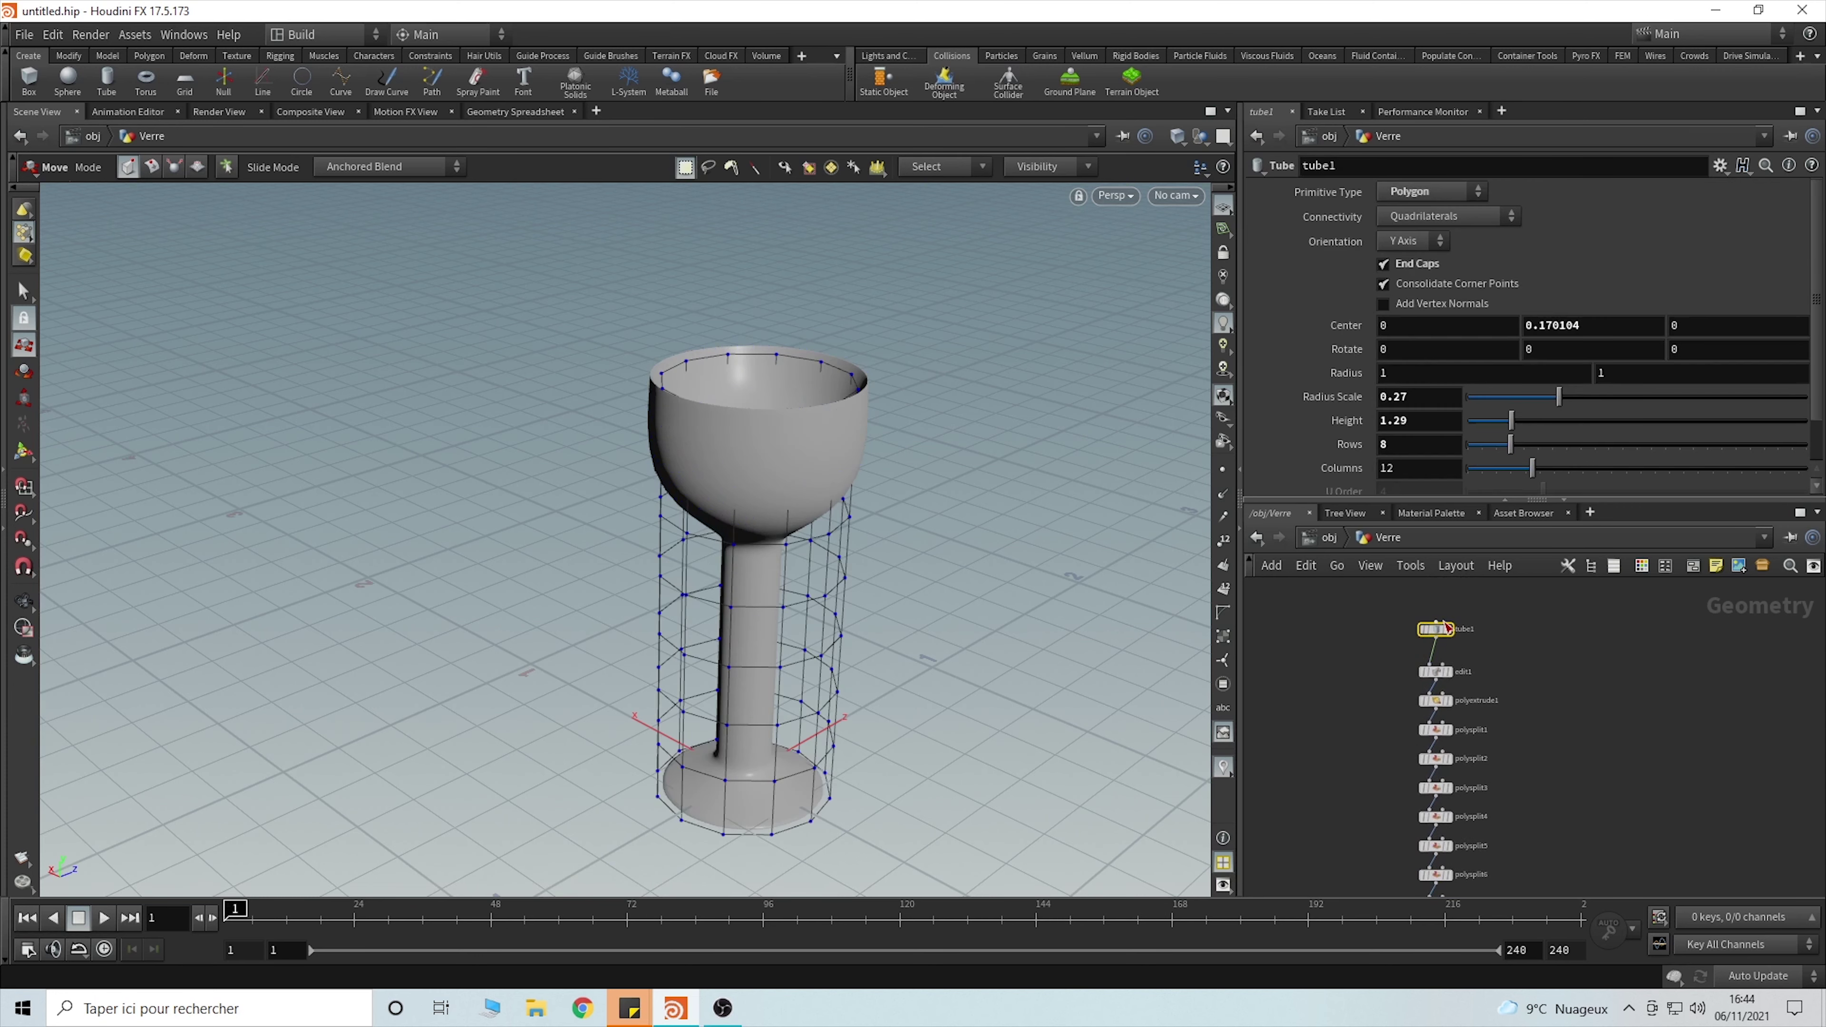
- Try changing the Radius Scale of tube1 and the Distance of polyextrude1 to test their effect on the finished glass
scroll(1512, 643, "up", 4)
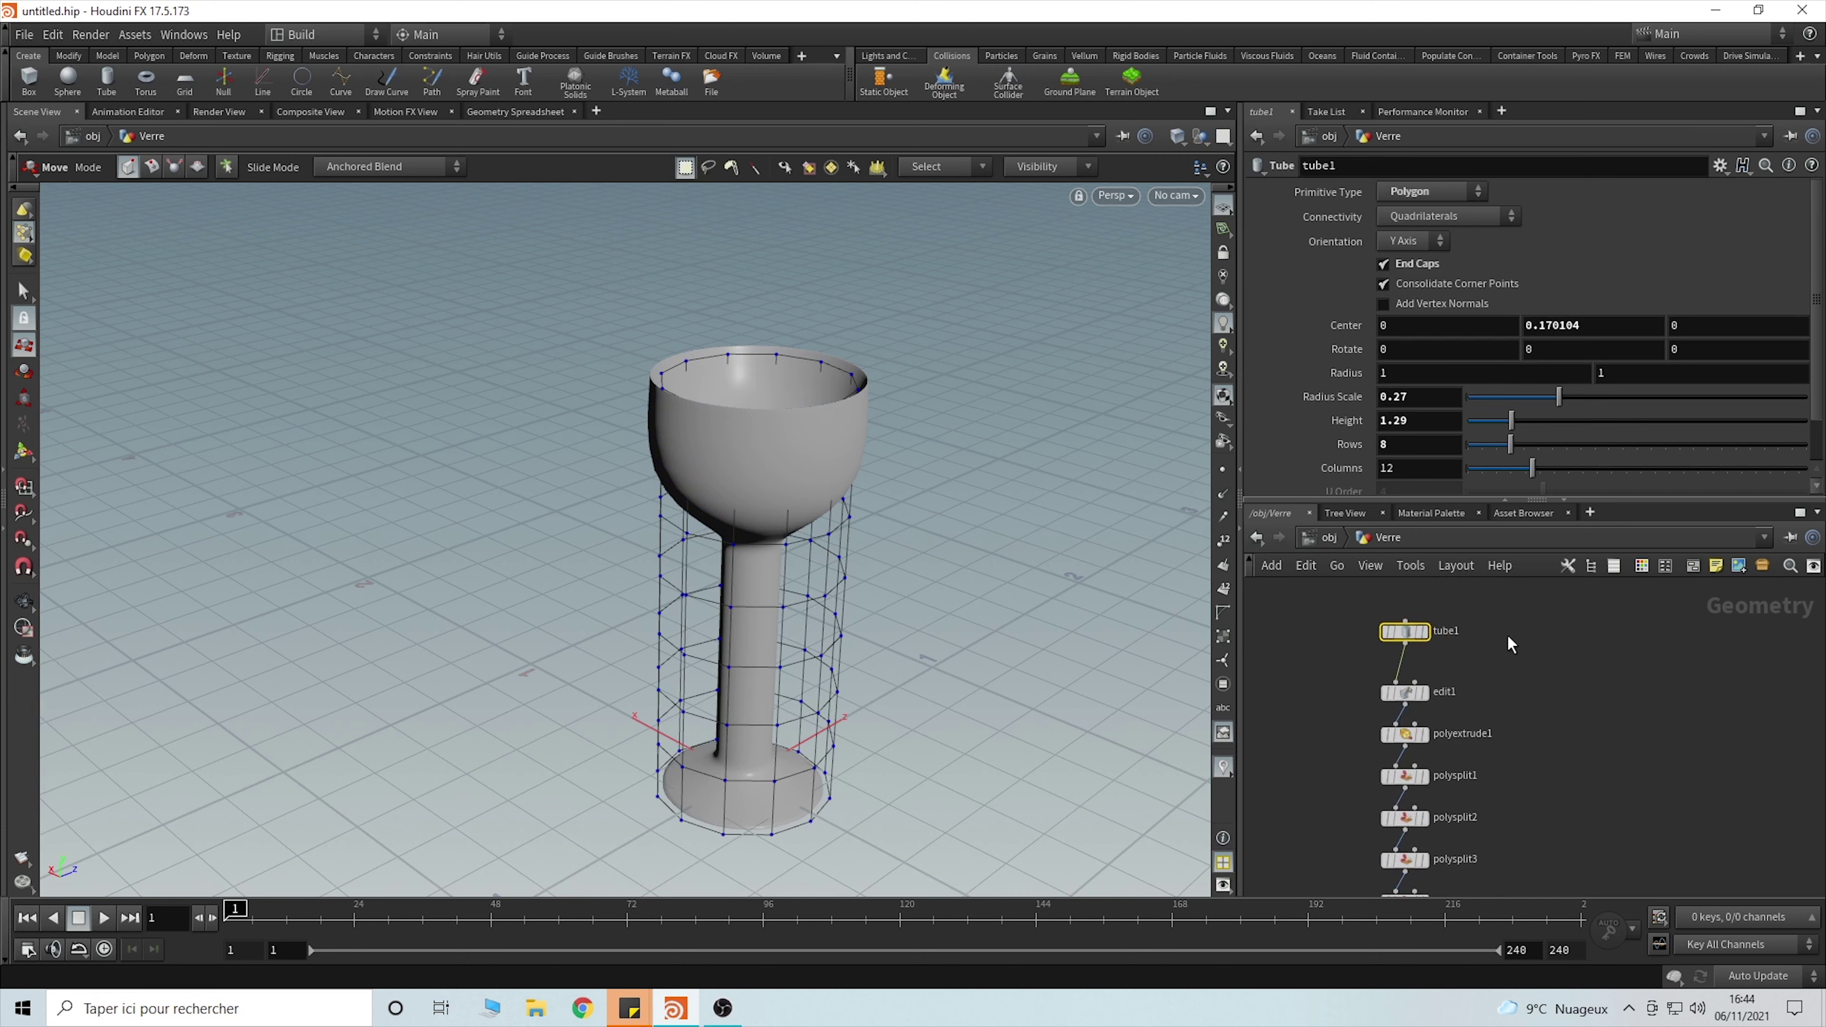
middle_click_drag(1517, 656, 1560, 679)
left_click_drag(1558, 405, 1513, 424)
middle_click_drag(1460, 801, 1472, 640)
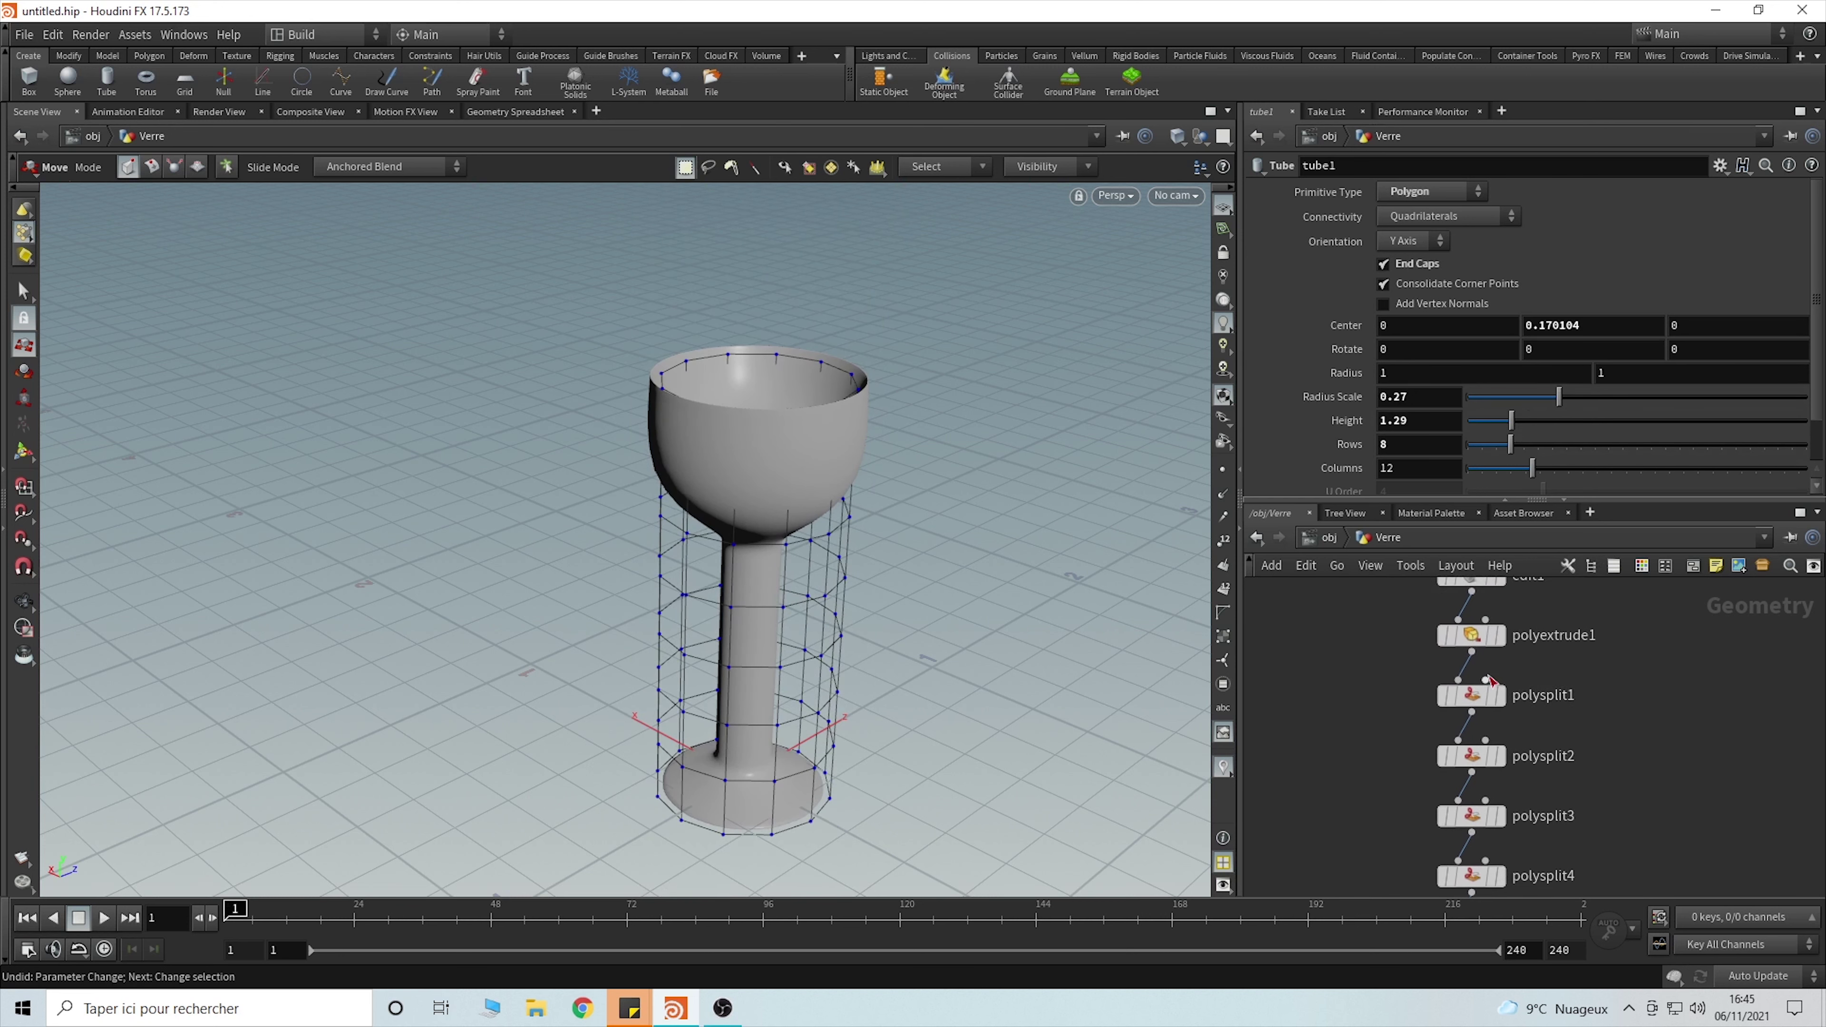
left_click(1472, 636)
left_click_drag(1587, 293, 1587, 292)
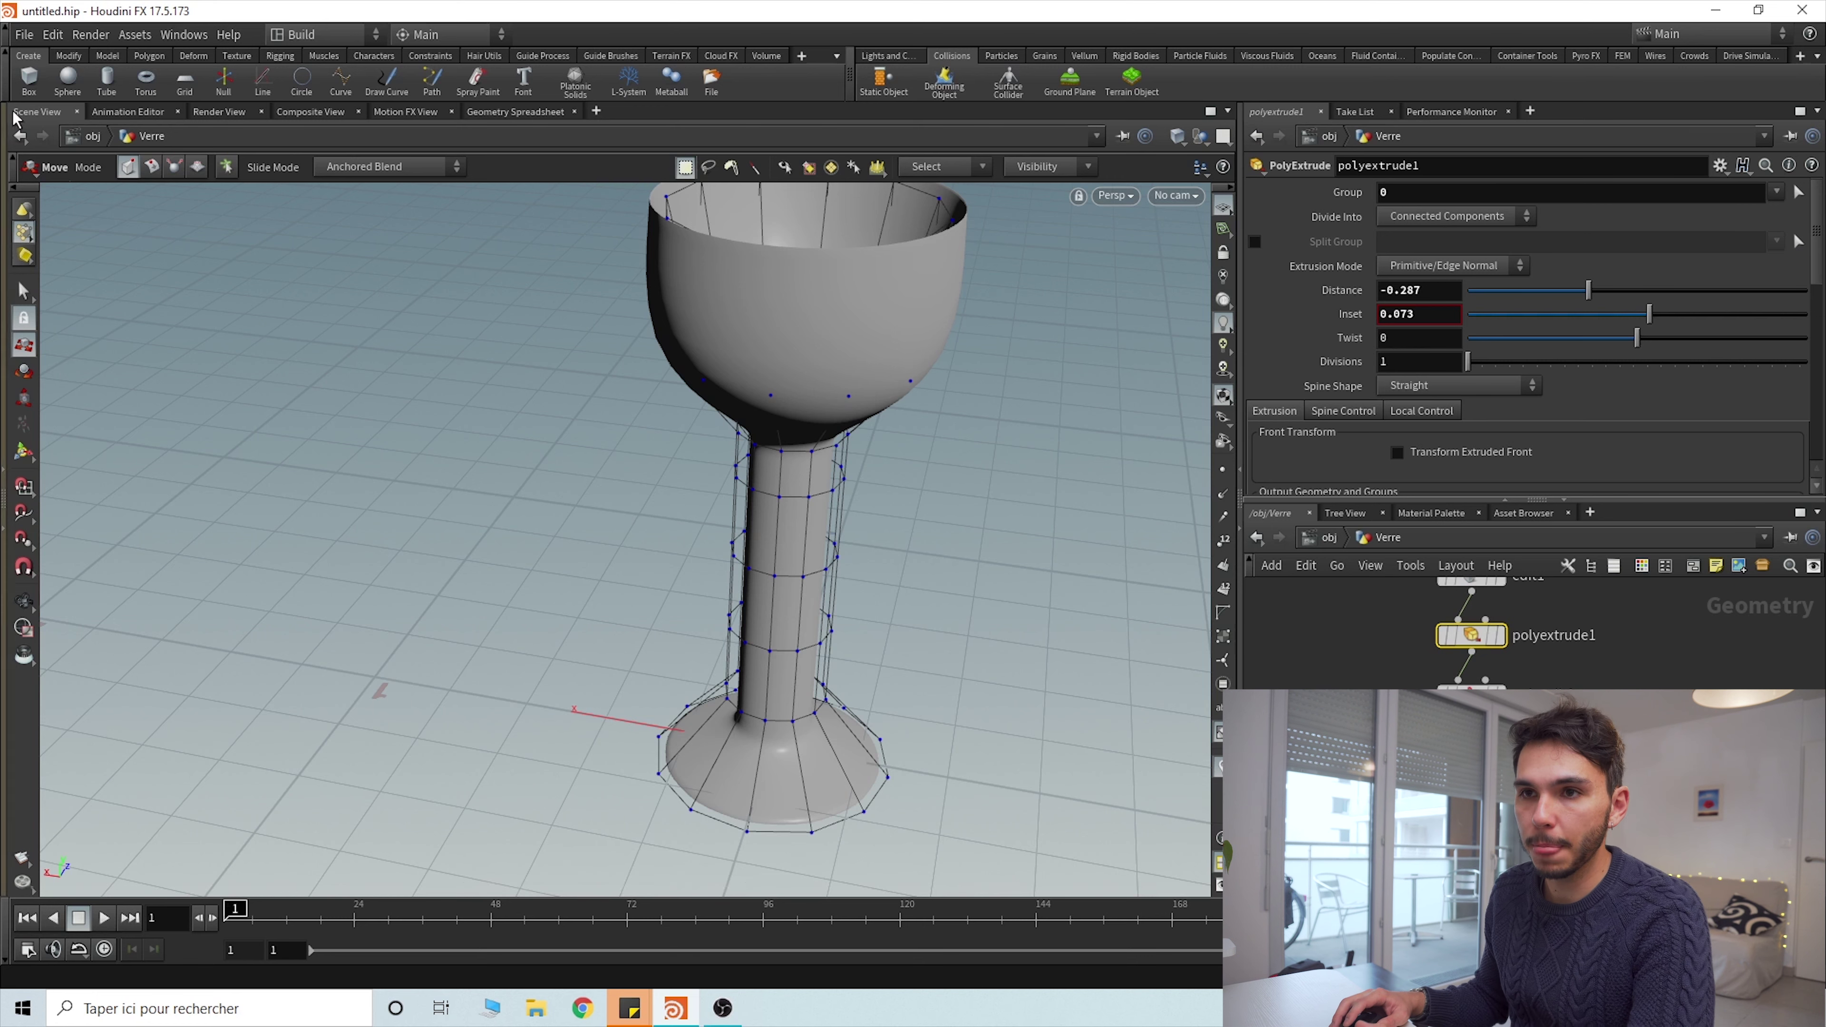
- Start a new scene, discarding the unsaved changes to untitled.hip
left_click(25, 35)
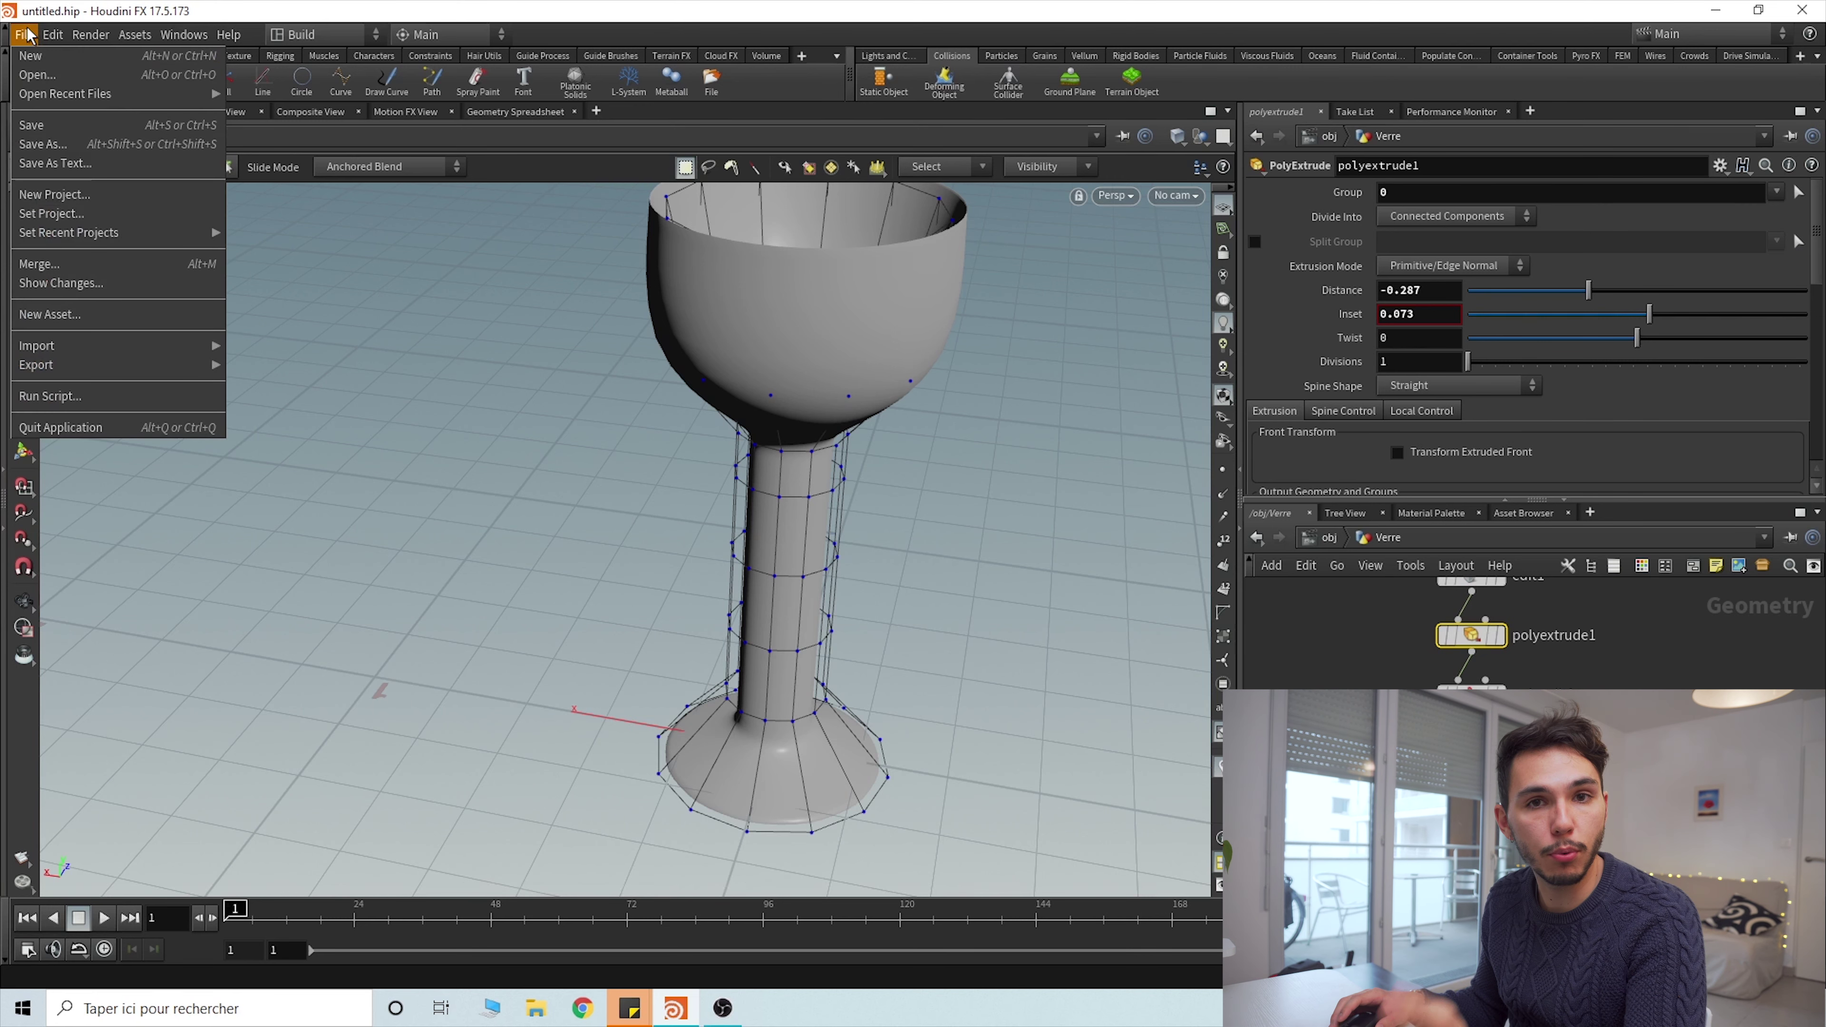
left_click(32, 55)
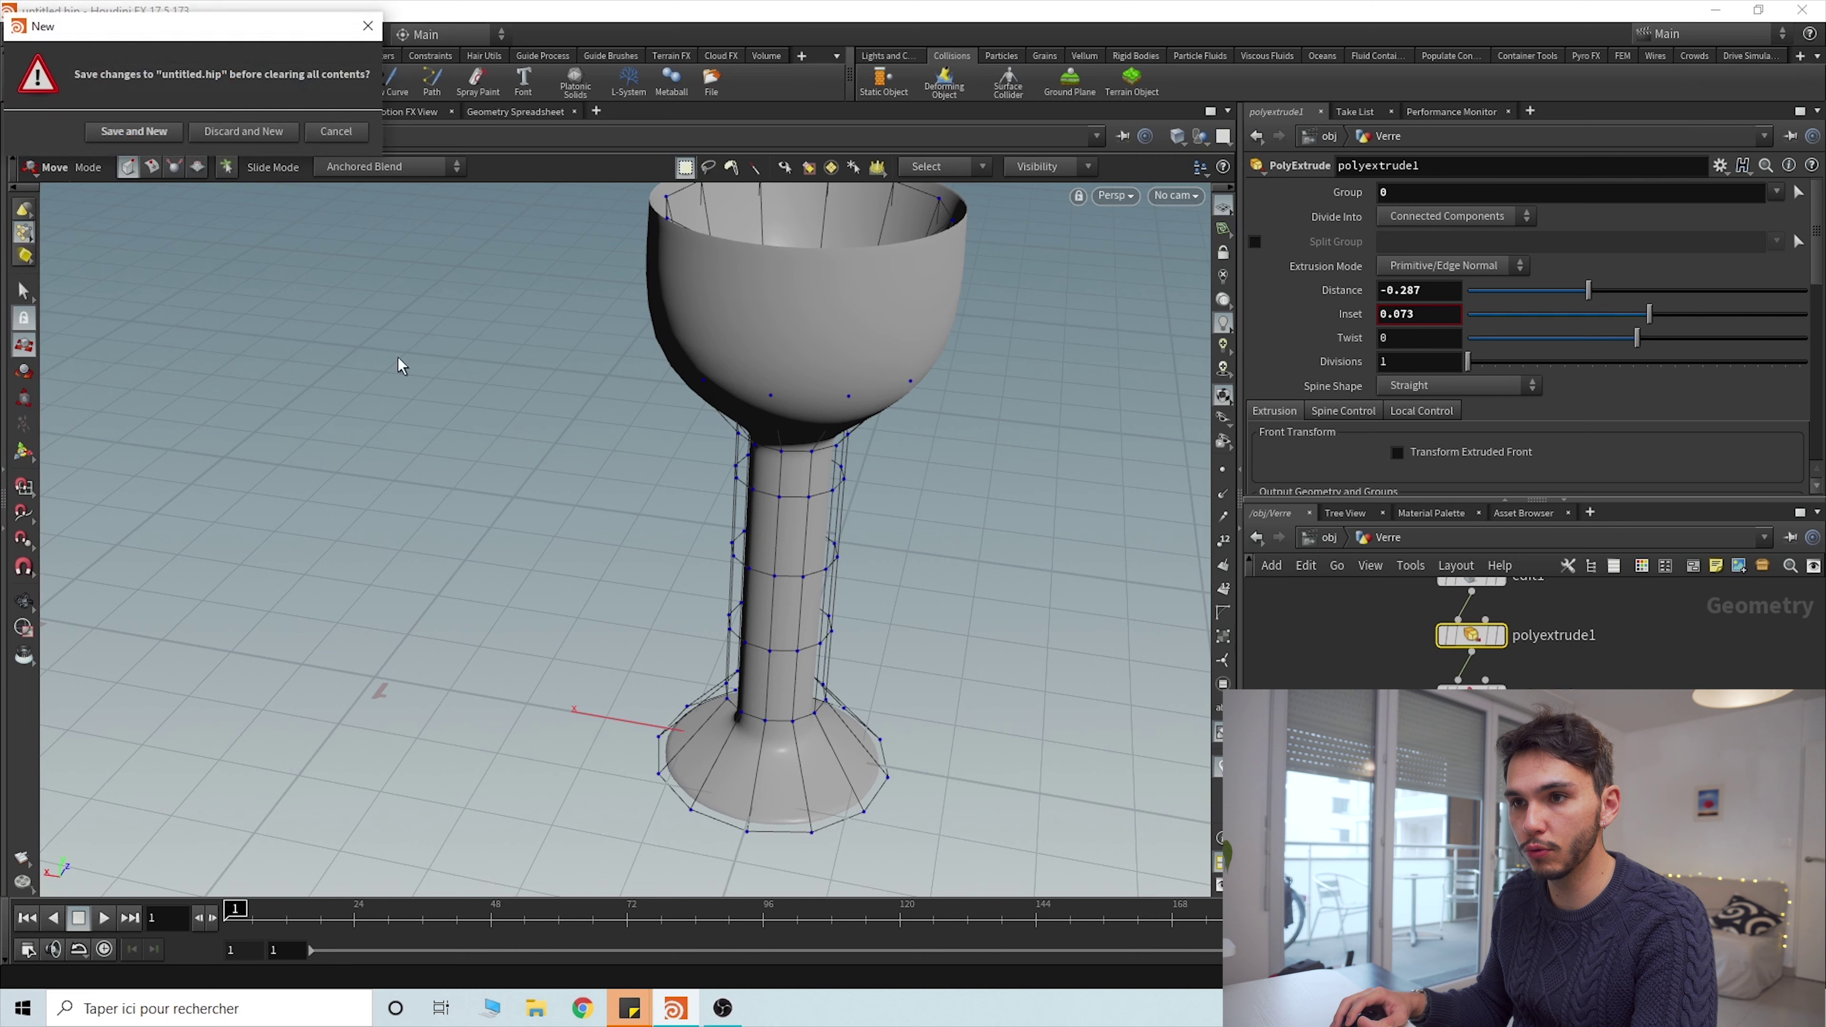
left_click(244, 132)
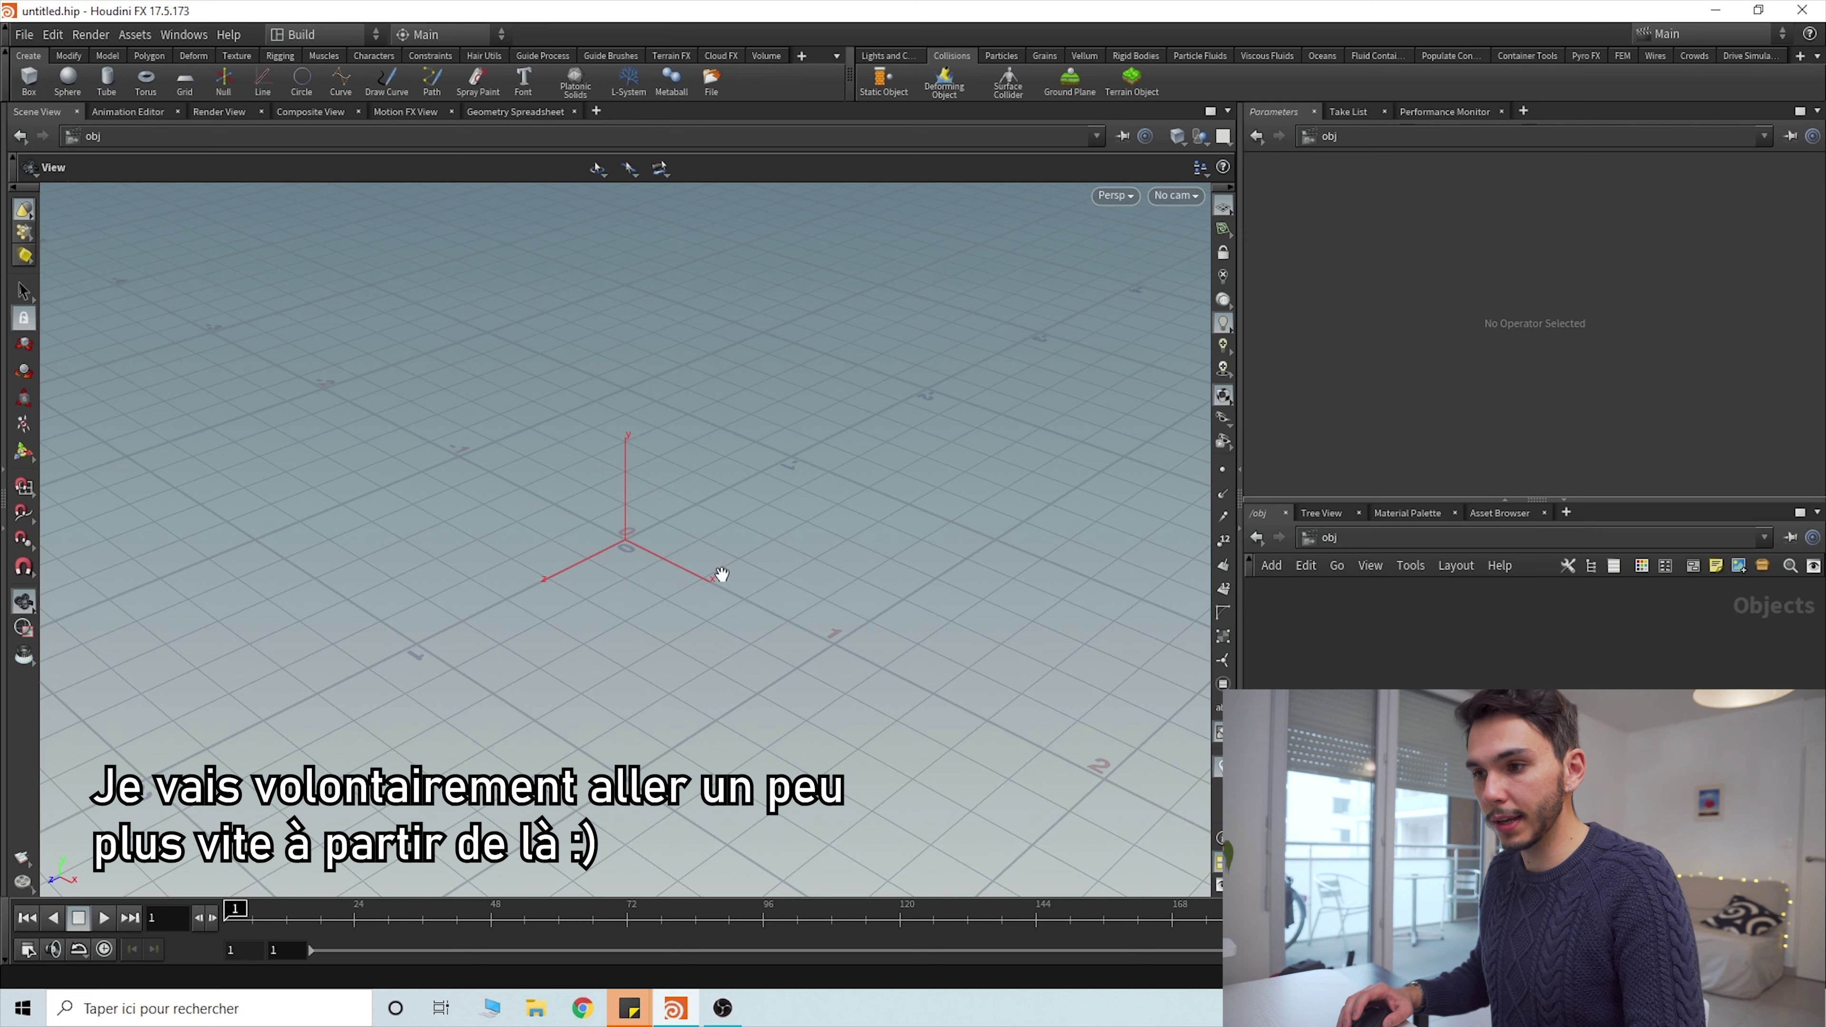
- Create a polygon box object at the origin of the empty scene
key("Tab")
type("box")
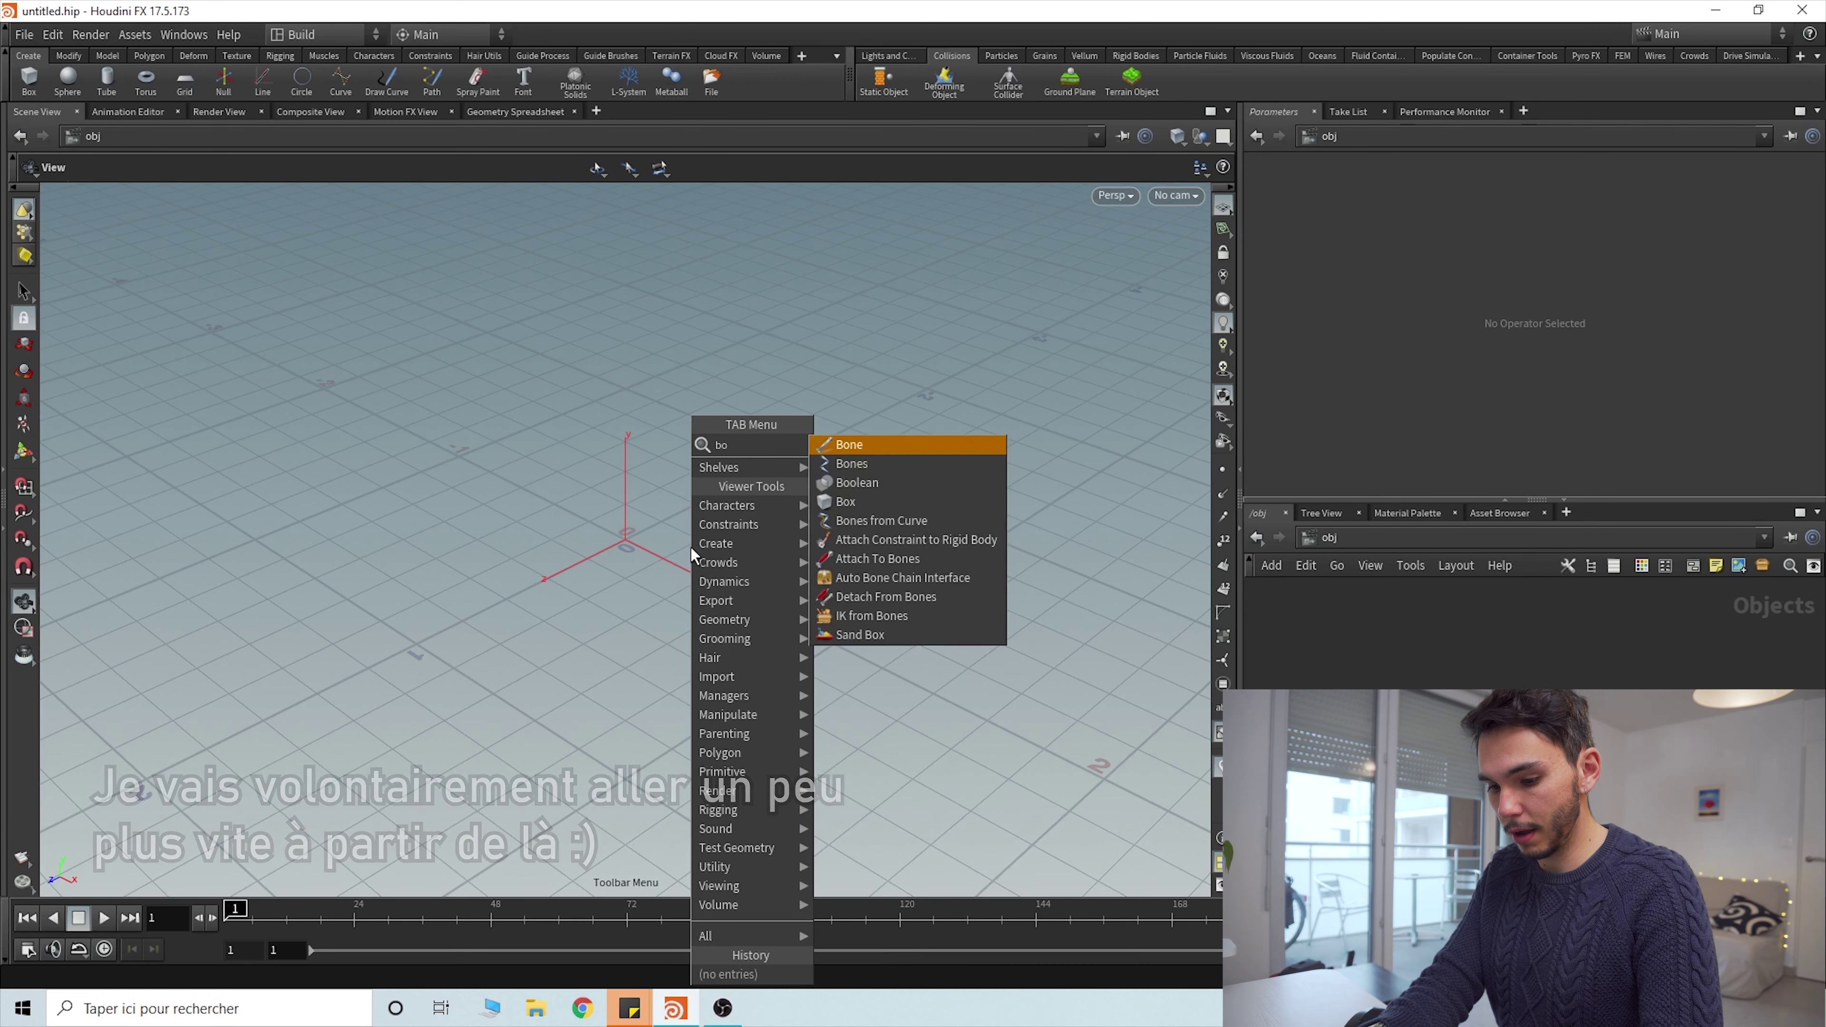
key("Return")
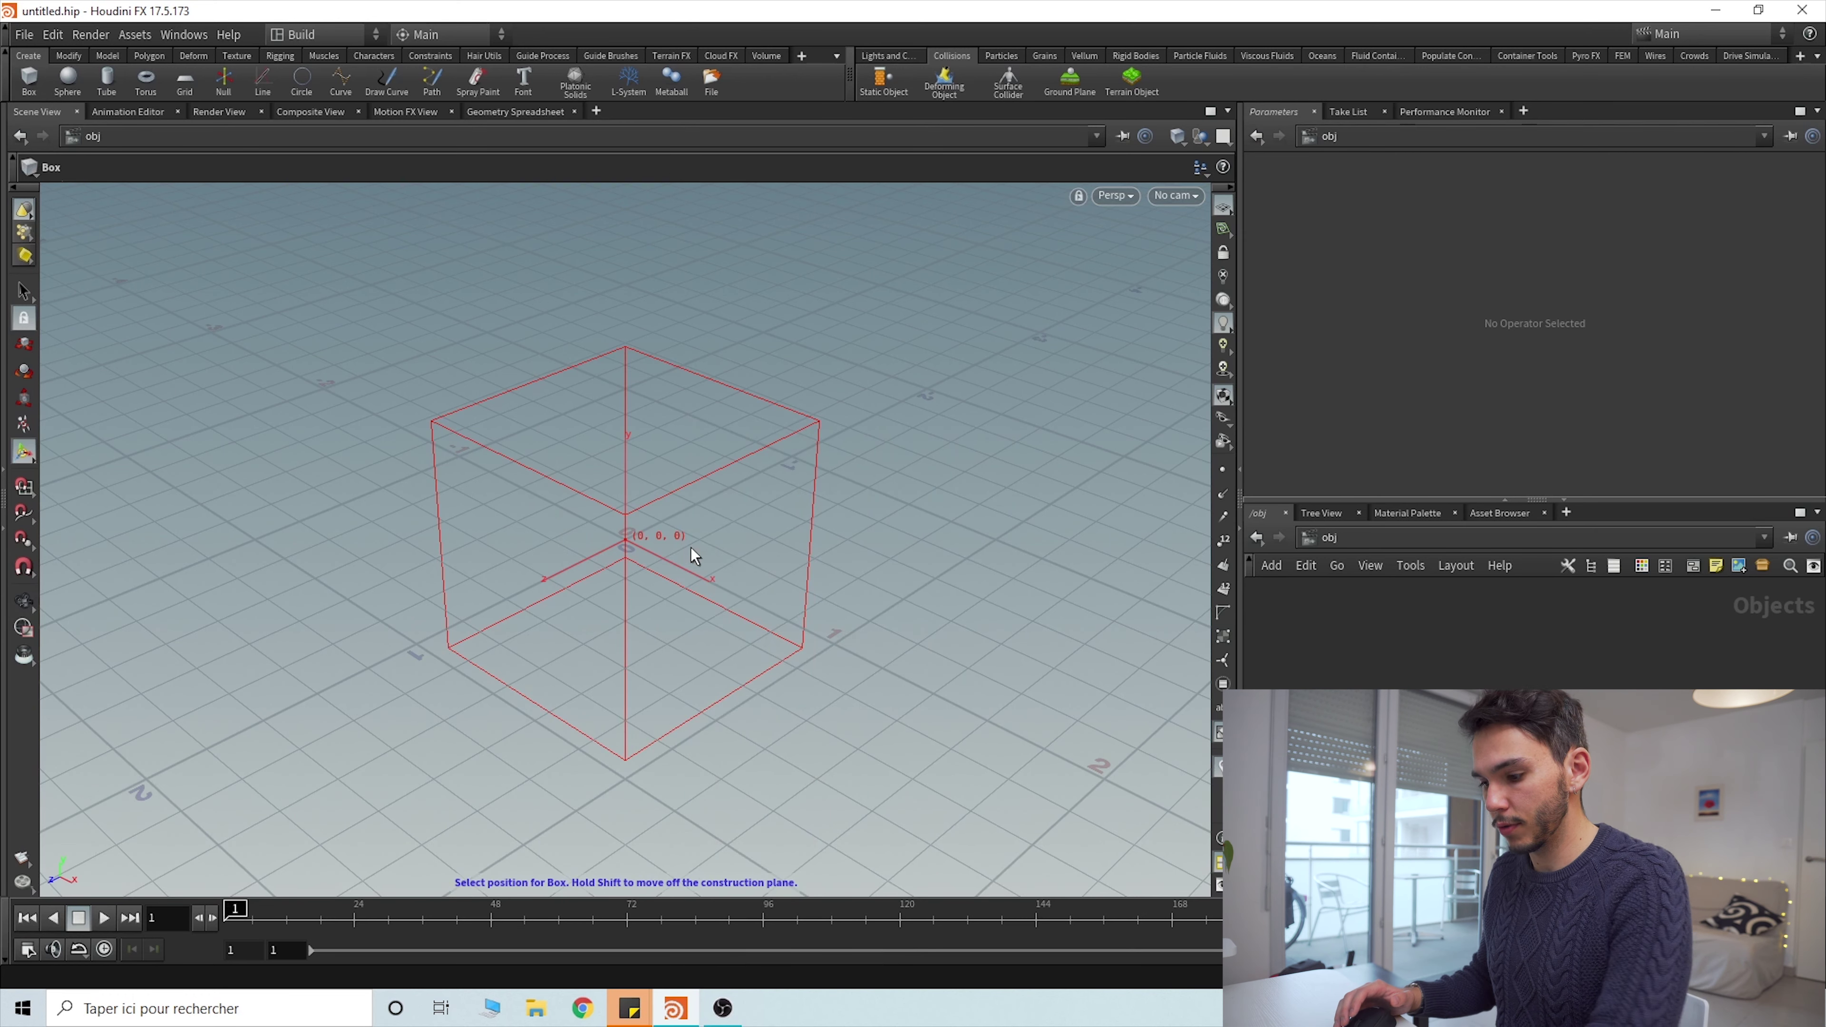
left_click(690, 547)
key("space")
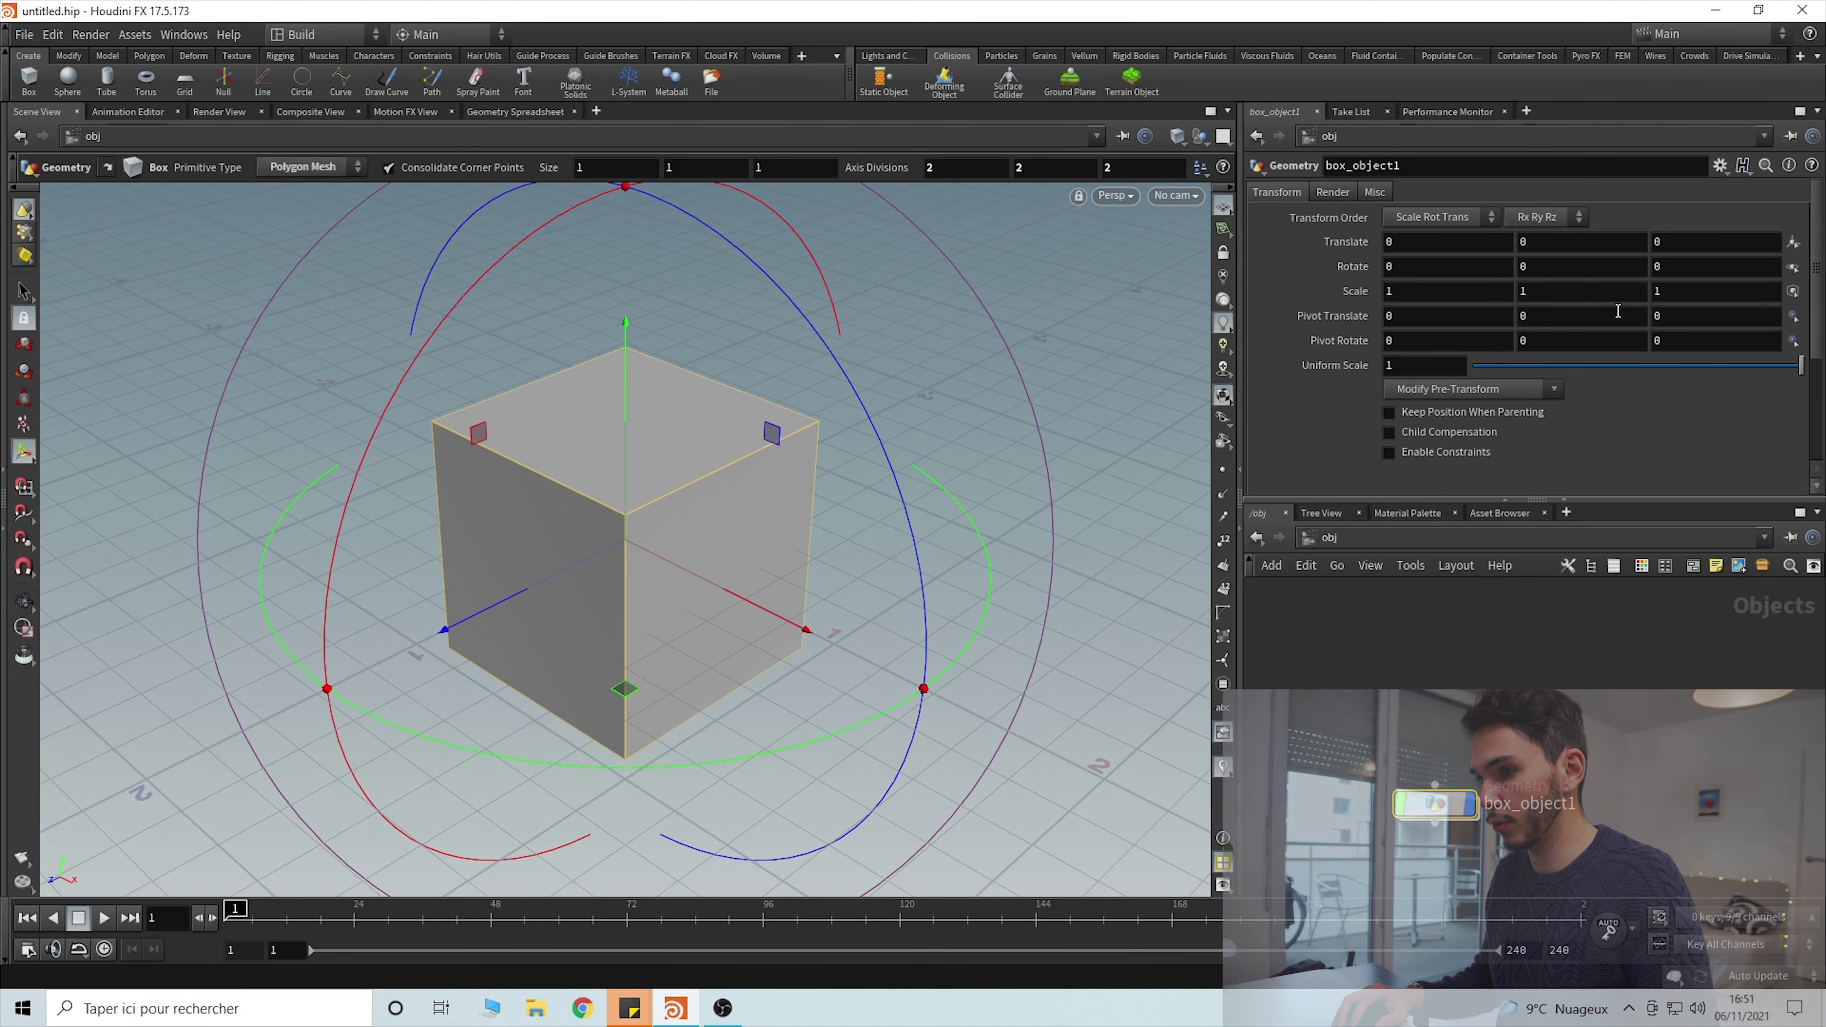
- Rename the box object as BMPCC and enter its geometry network
double_click(1575, 745)
key("ctrl+a")
type("BMPCCC")
key("BackSpace")
key("Return")
key("i")
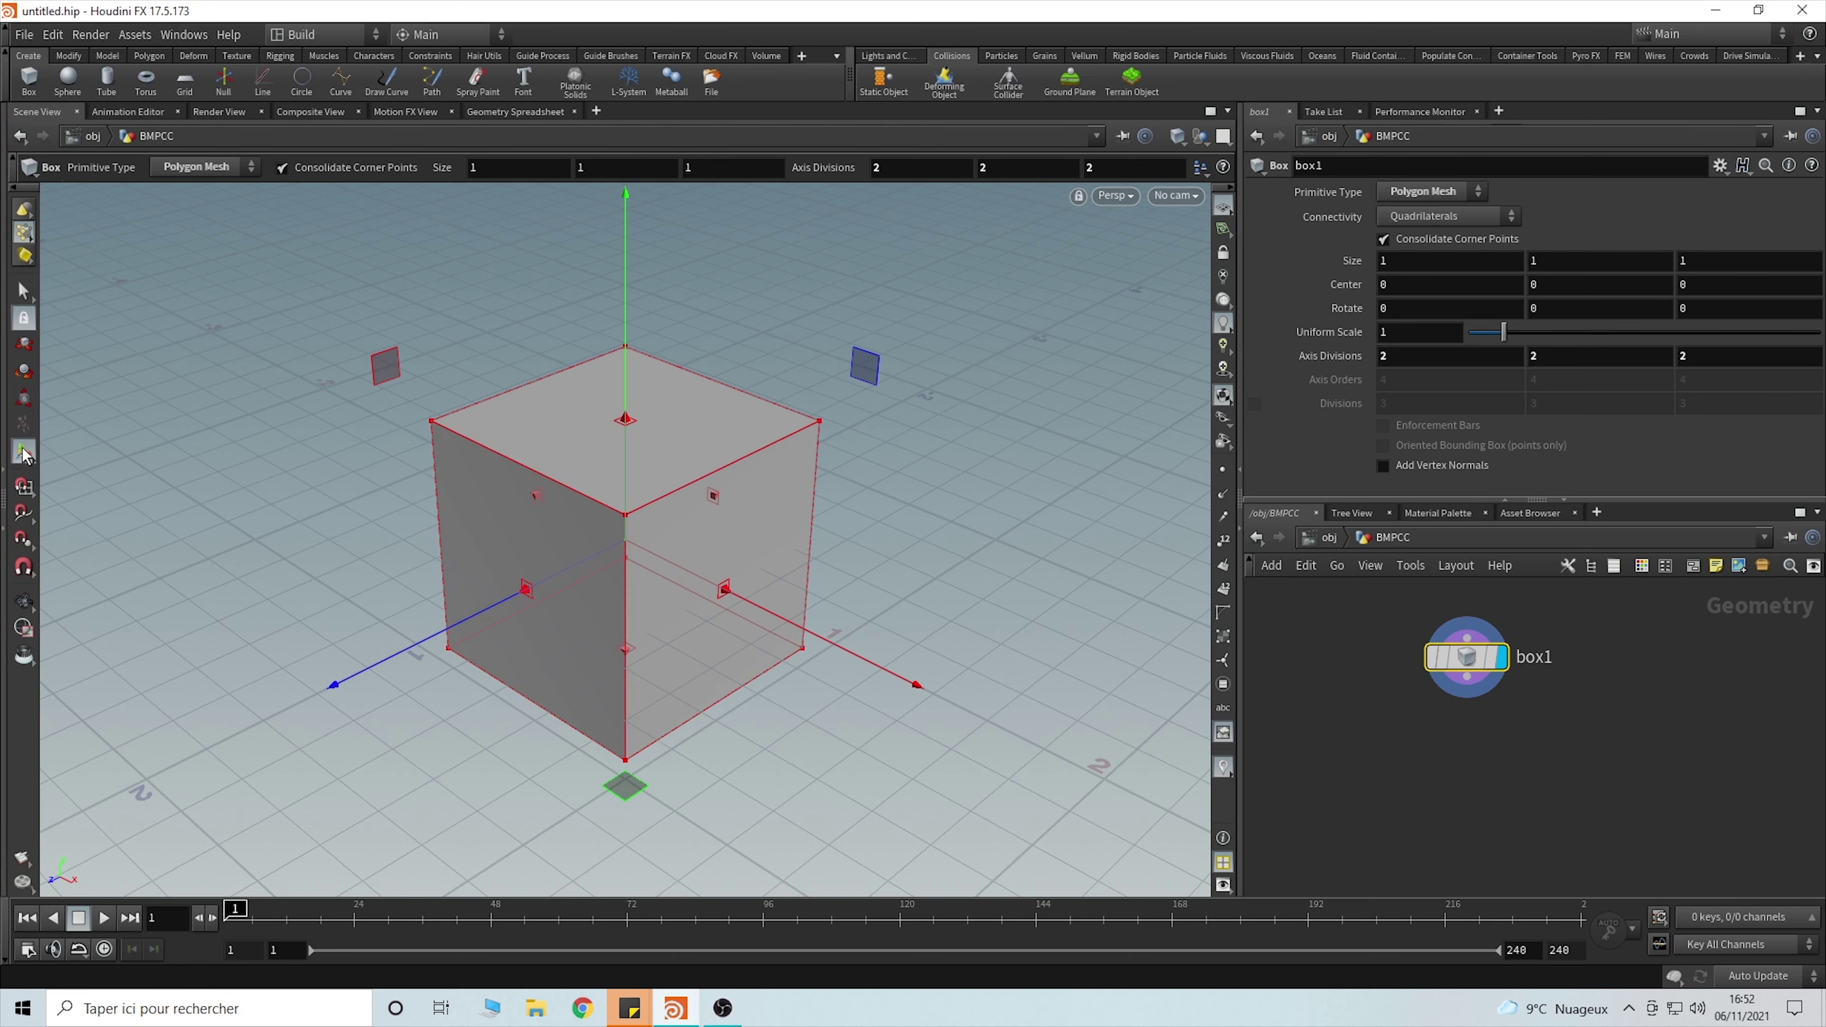
- Resize the box with its handles to a long, thin body of about 2.31 × 1 × 0.64
key("Escape")
left_click_drag(818, 564, 793, 617)
key("Return")
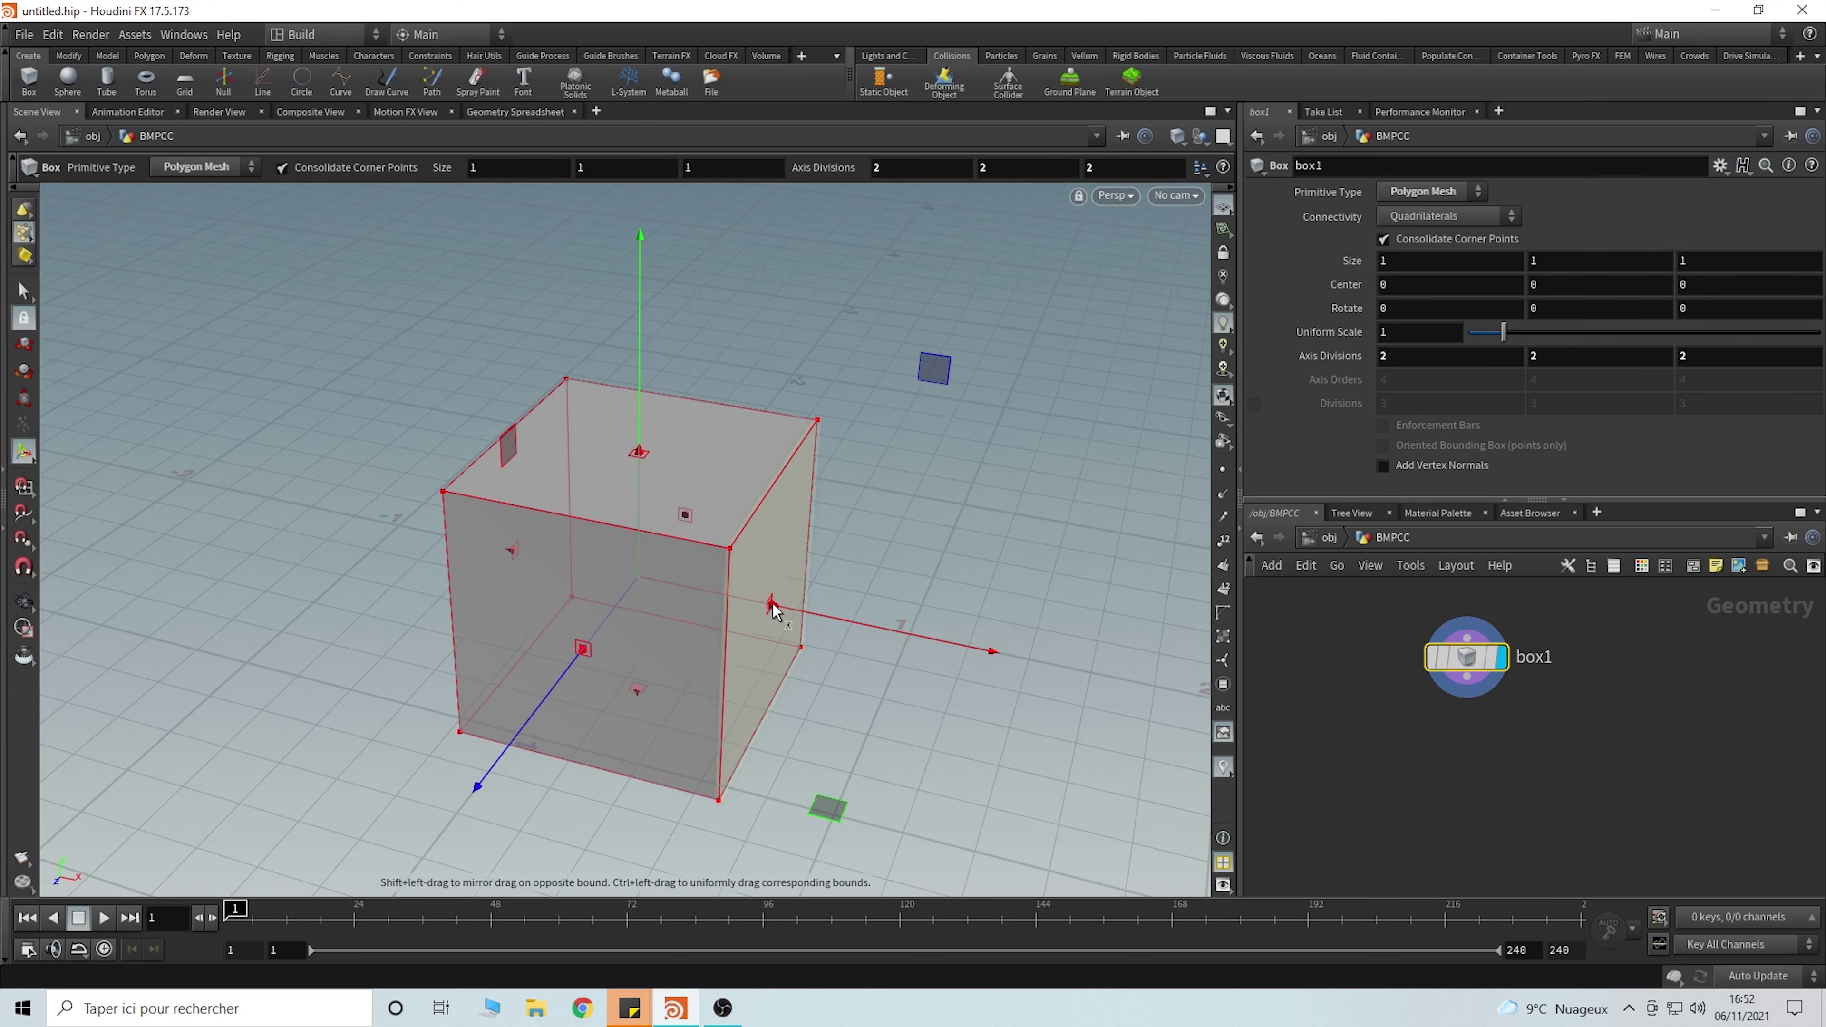
left_click_drag(773, 608, 921, 623)
key("Escape")
left_click_drag(440, 543, 591, 579)
key("Return")
left_click_drag(401, 532, 268, 572)
key("Escape")
left_click_drag(638, 584, 856, 452)
key("Return")
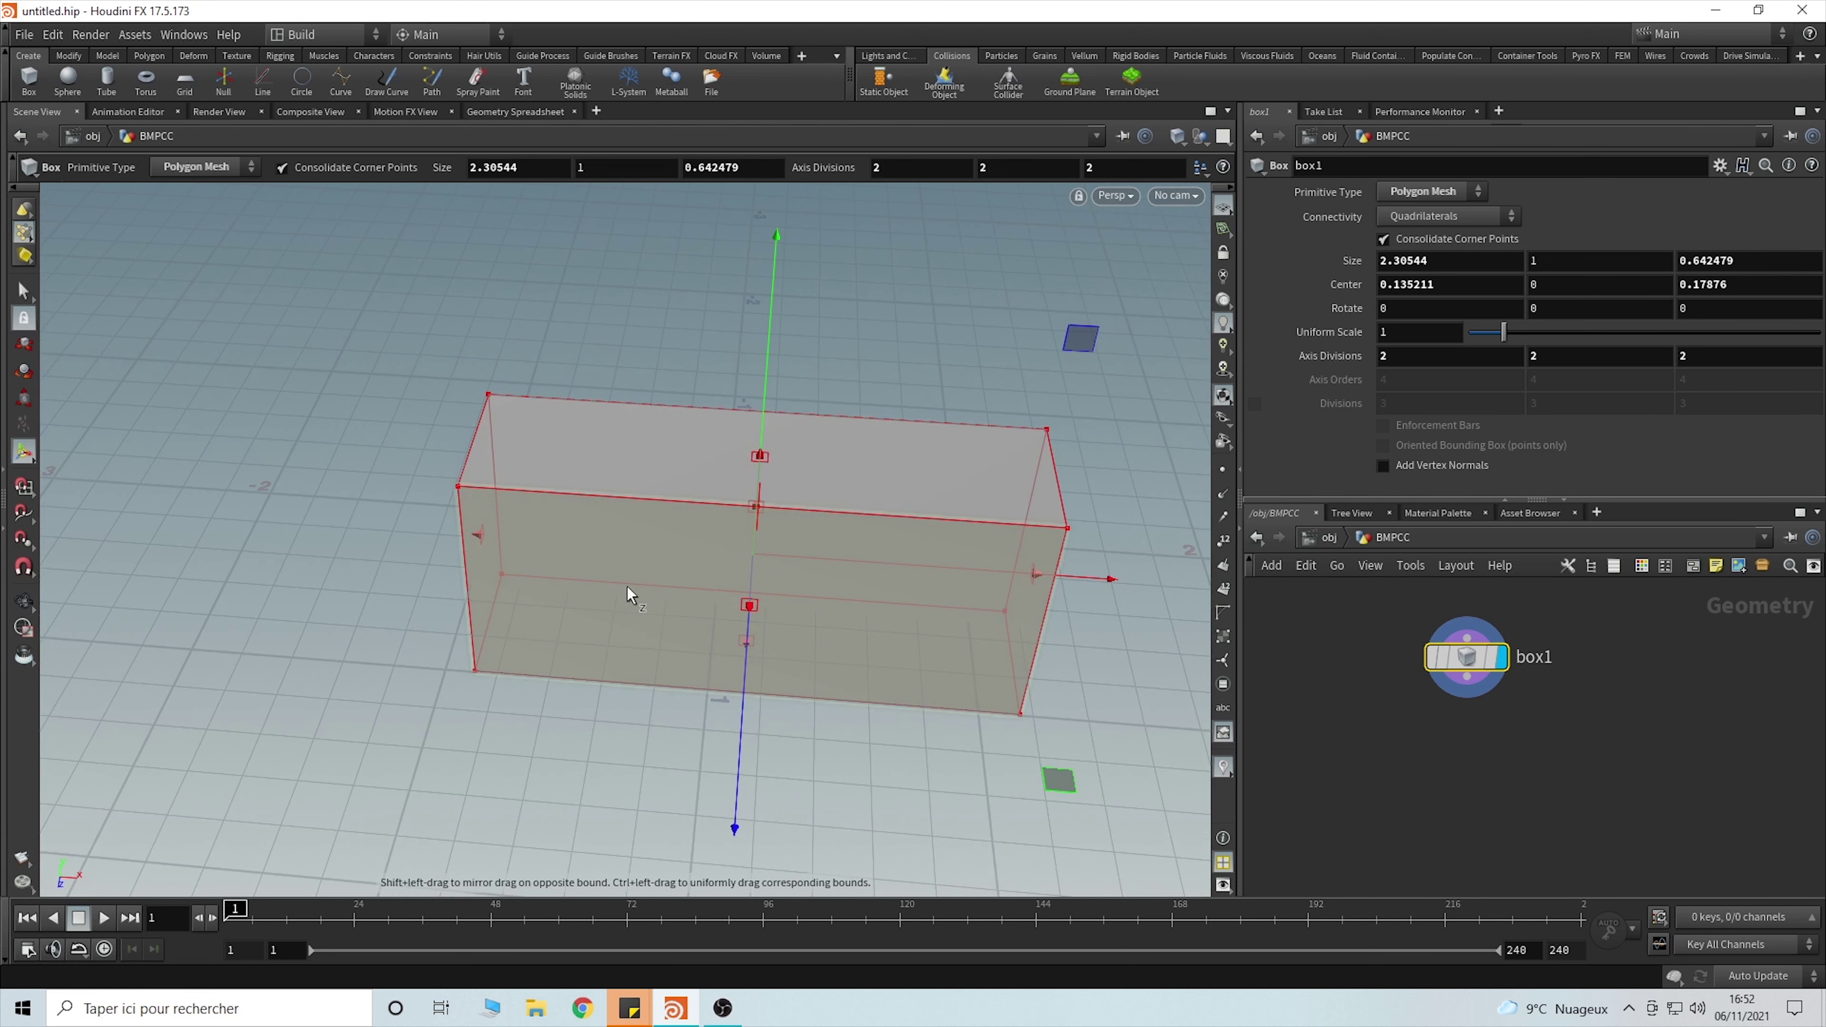
- Insert an Edge Loop around the body near its negative-X end, at about 0.81 along the edge
key("Tab")
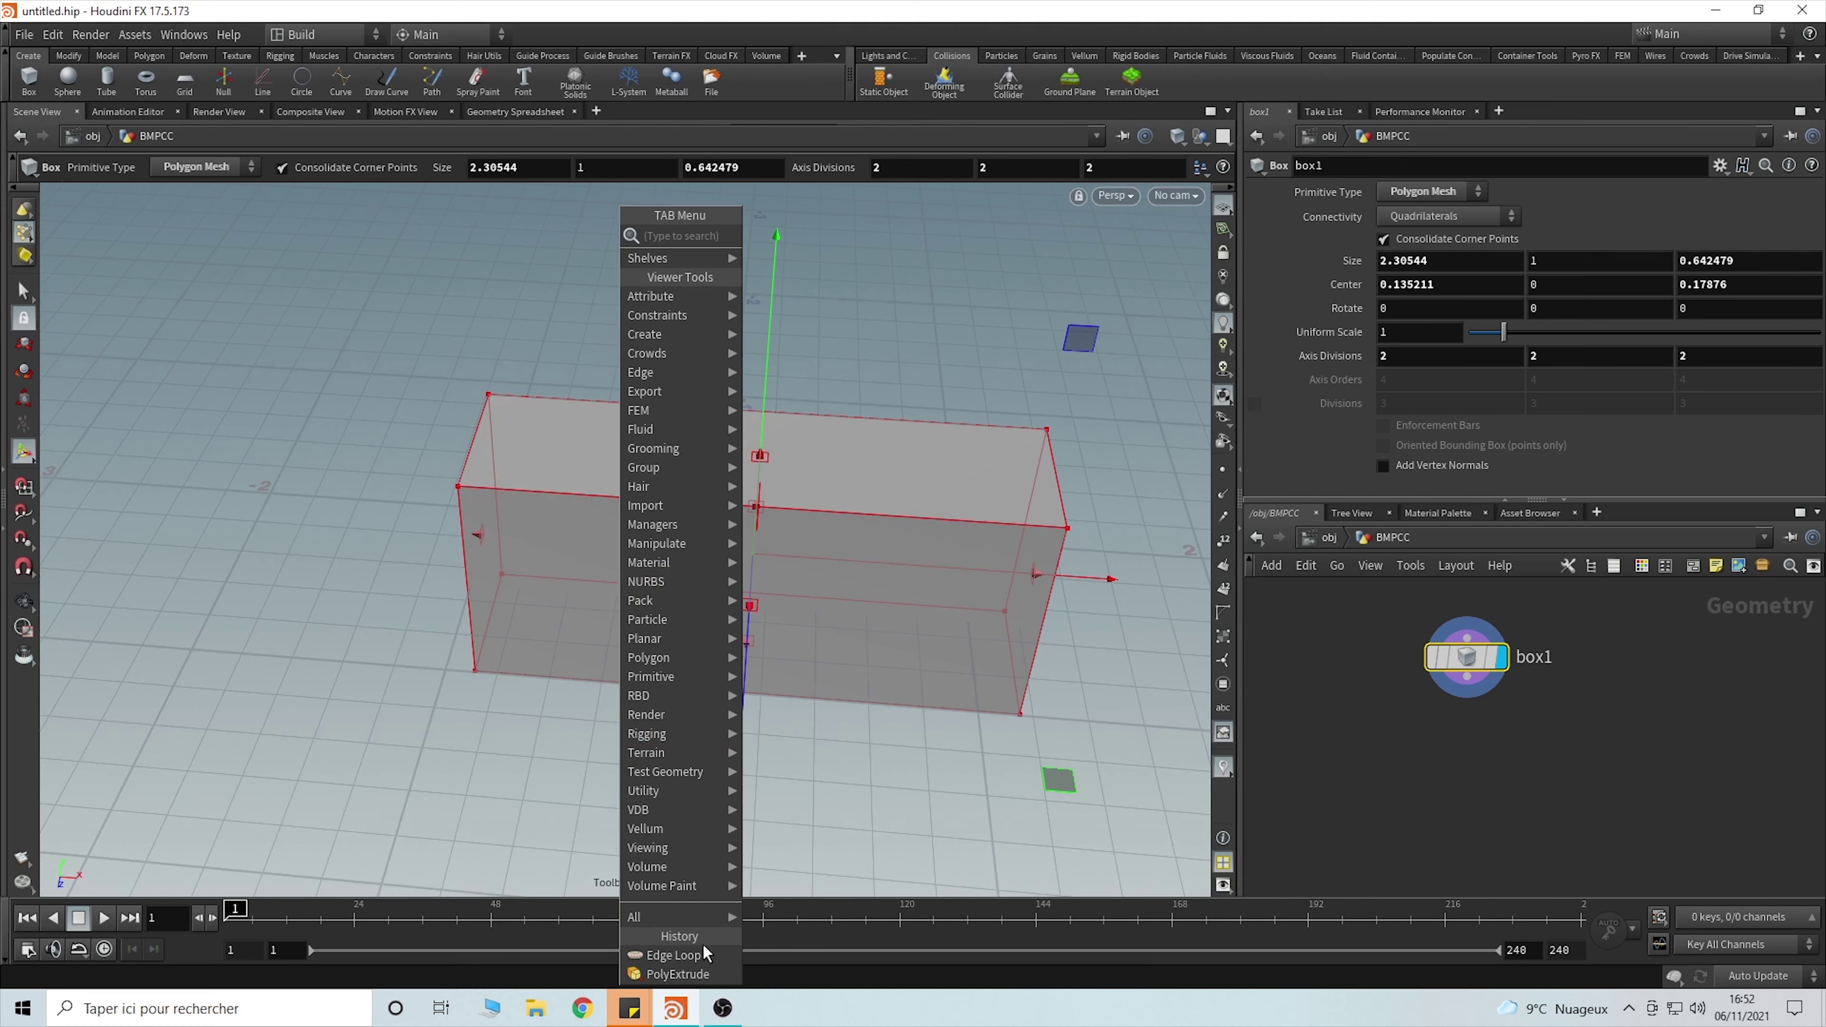
left_click(703, 953)
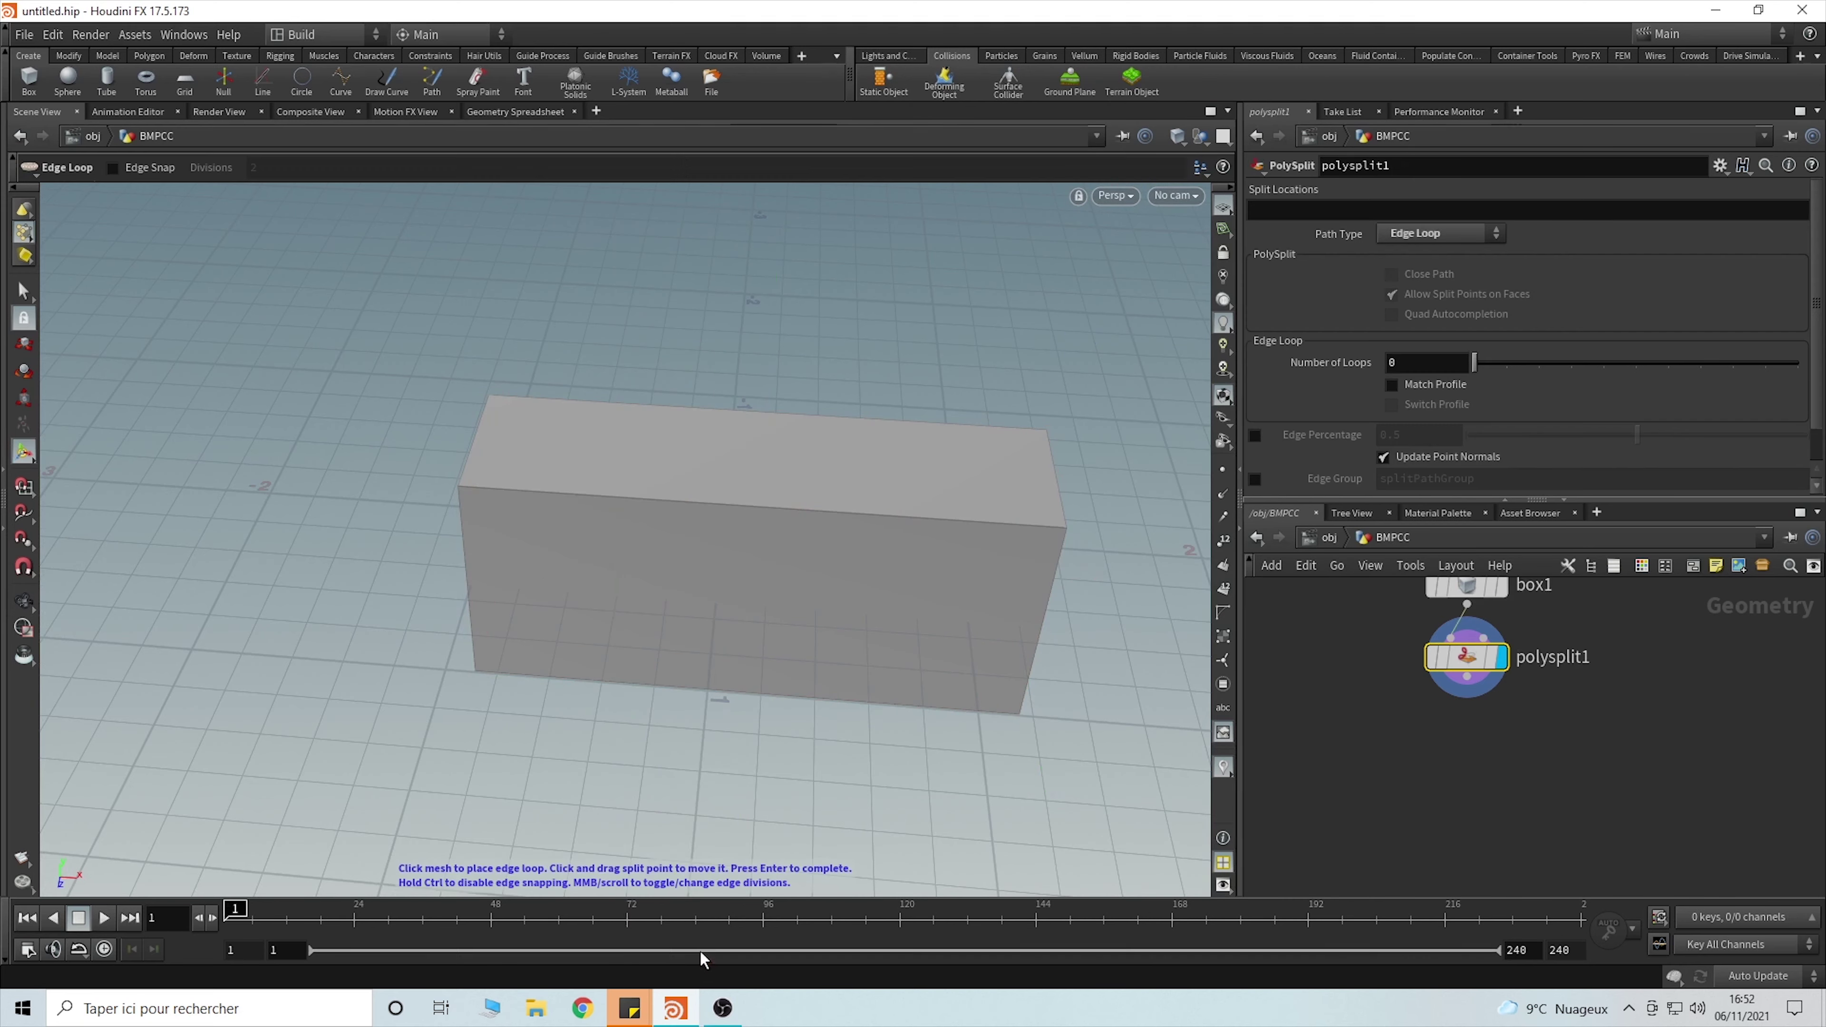
left_click(561, 493)
key("Return")
- PolyExtrude the front face of the narrow end section by about 0.41 to form the camera grip
left_click(496, 541)
left_click_drag(495, 541, 576, 629, "alt")
key("Tab")
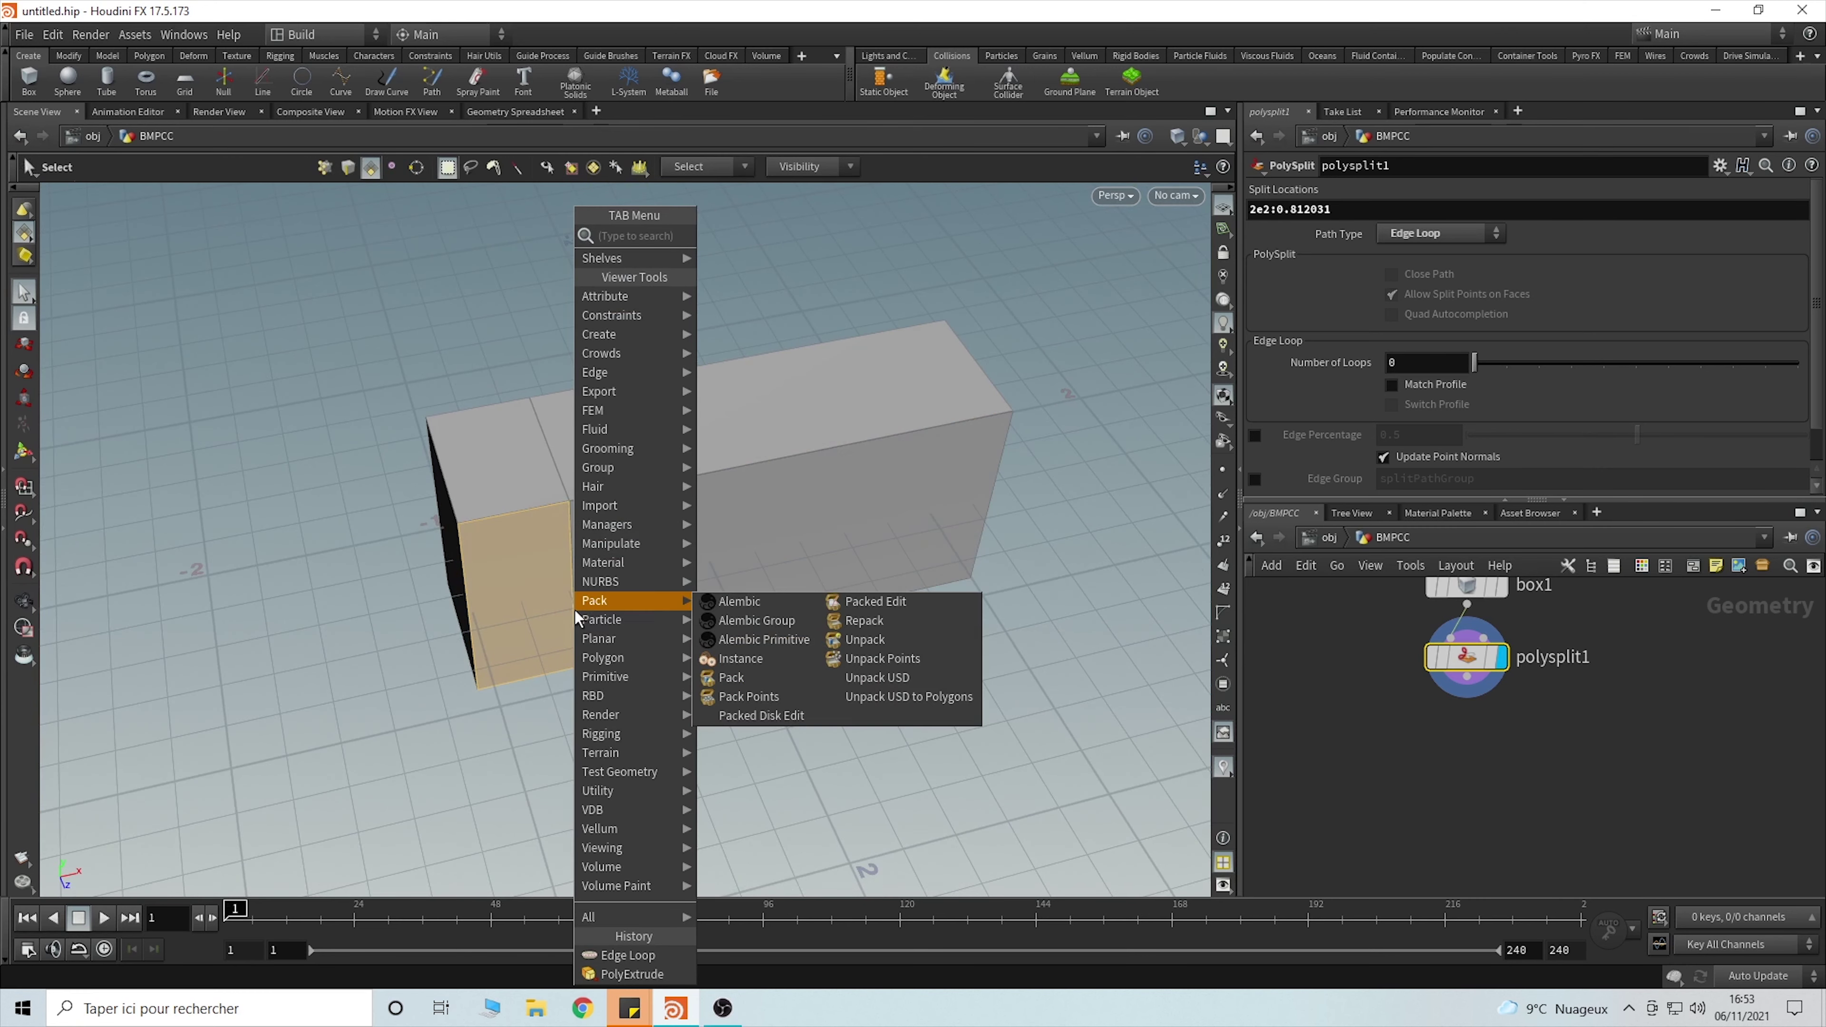
type("polye")
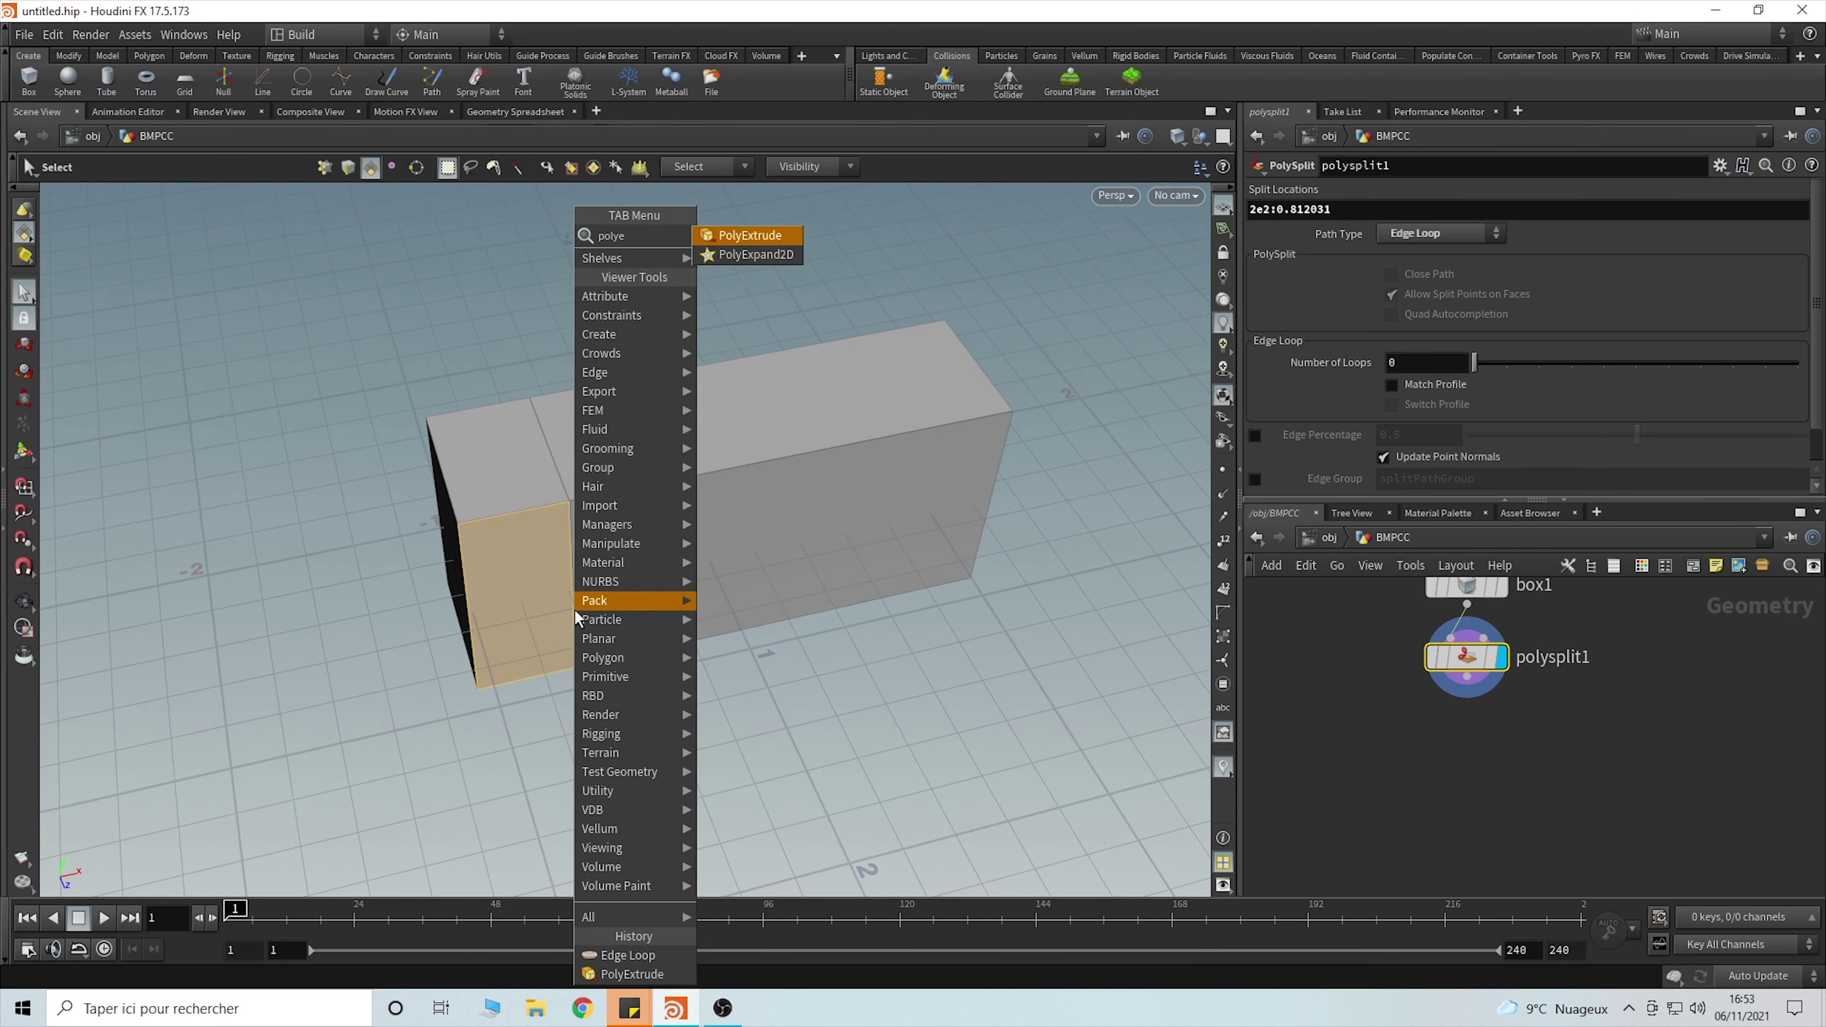
left_click(733, 236)
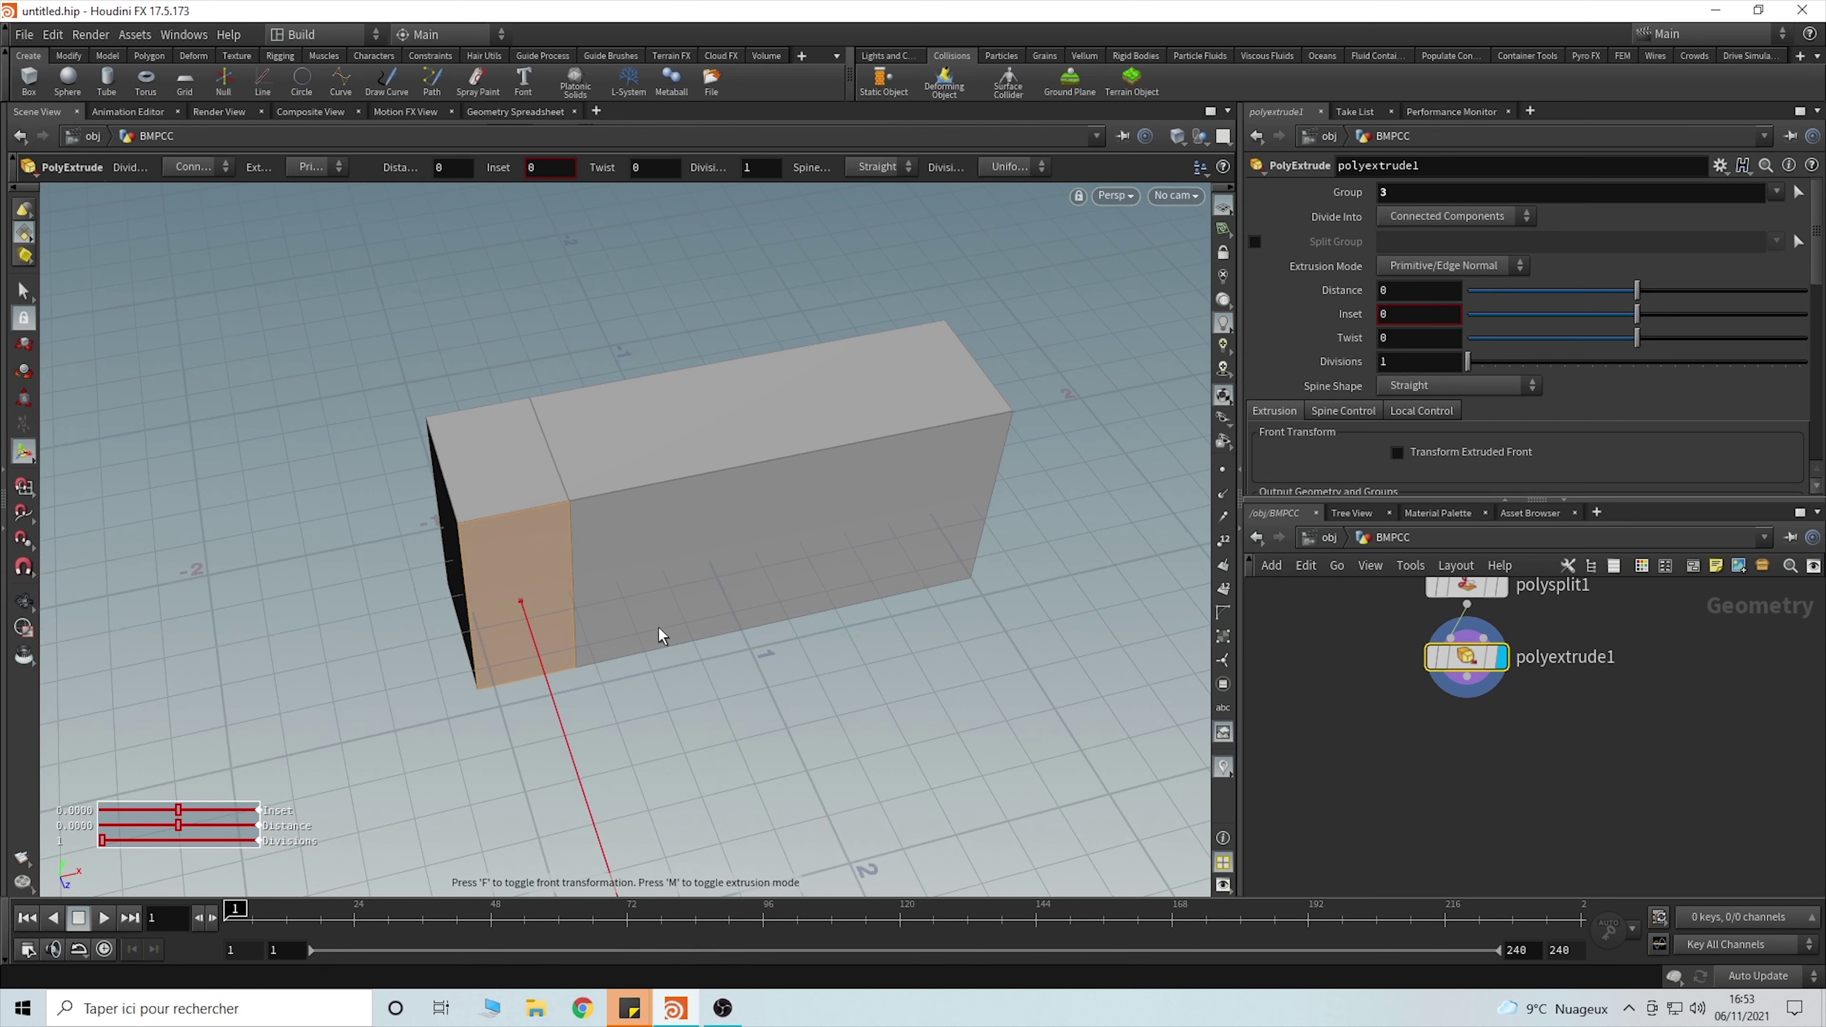
left_click_drag(559, 699, 582, 778)
key("Escape")
left_click_drag(582, 778, 610, 564)
key("Return")
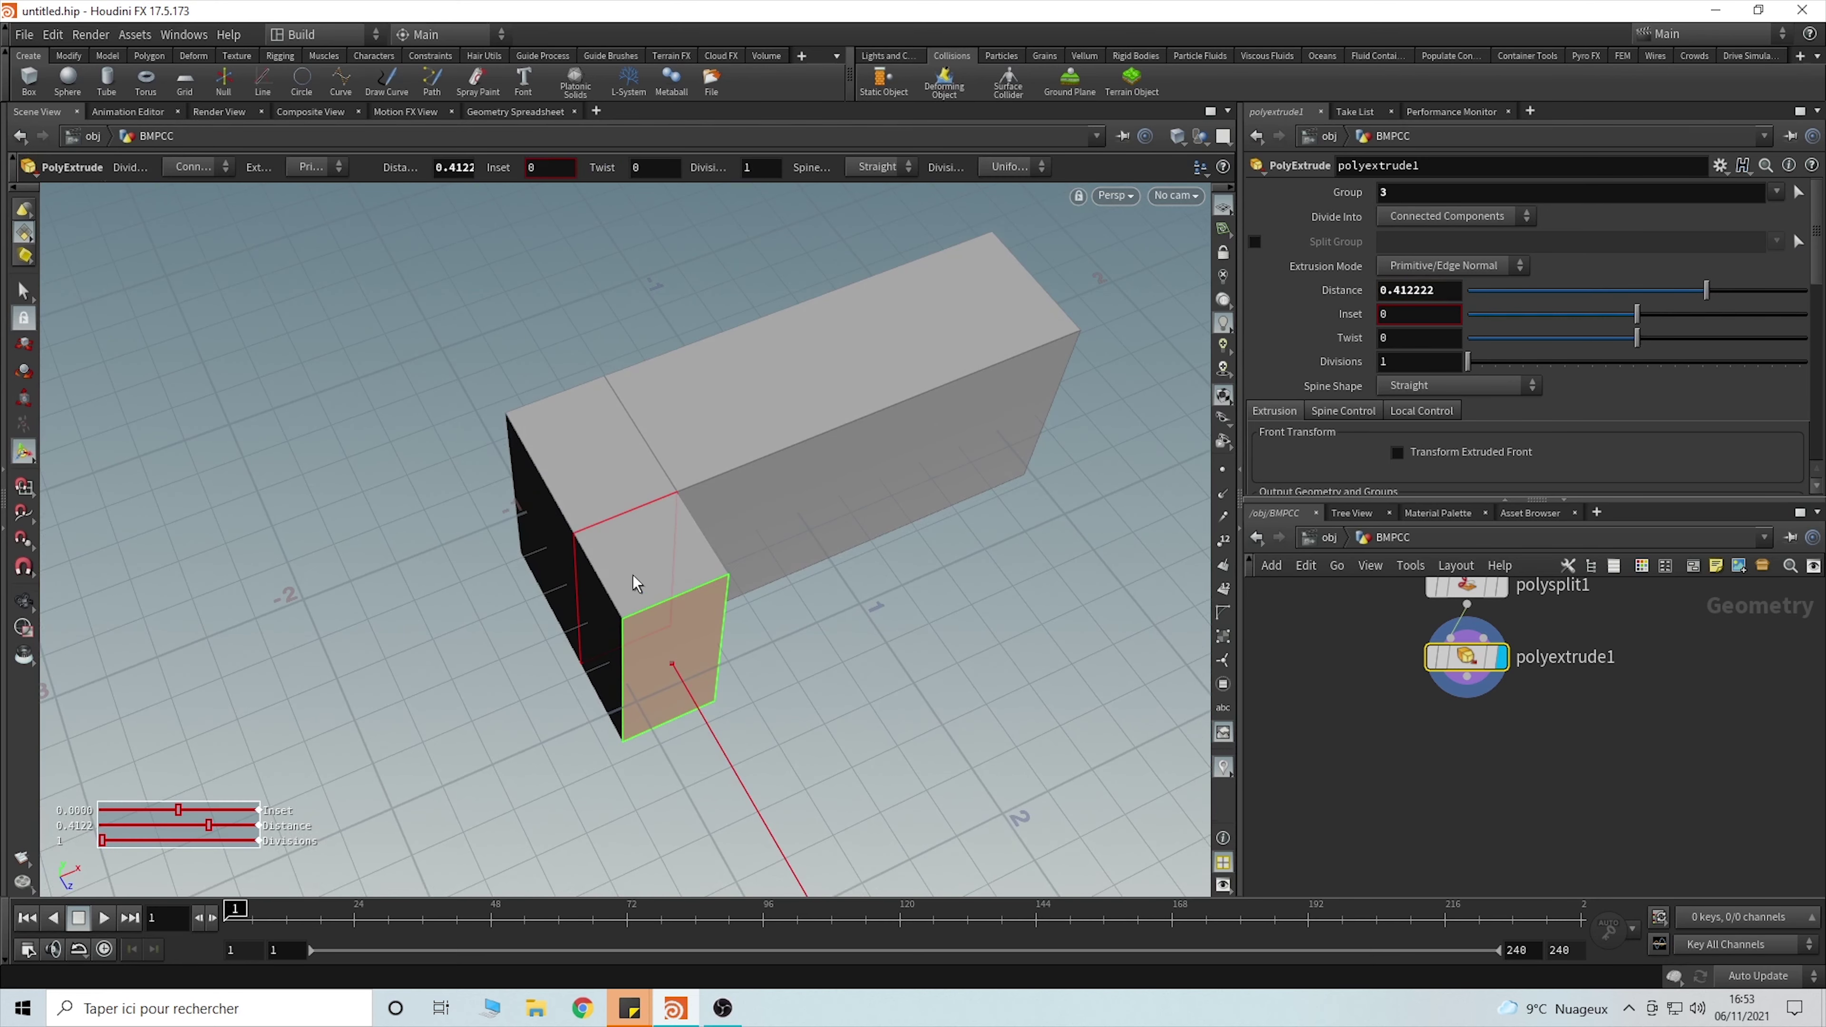
- Insert an Edge Loop from front to back through the grip, at about 0.54 across its width
key("Tab")
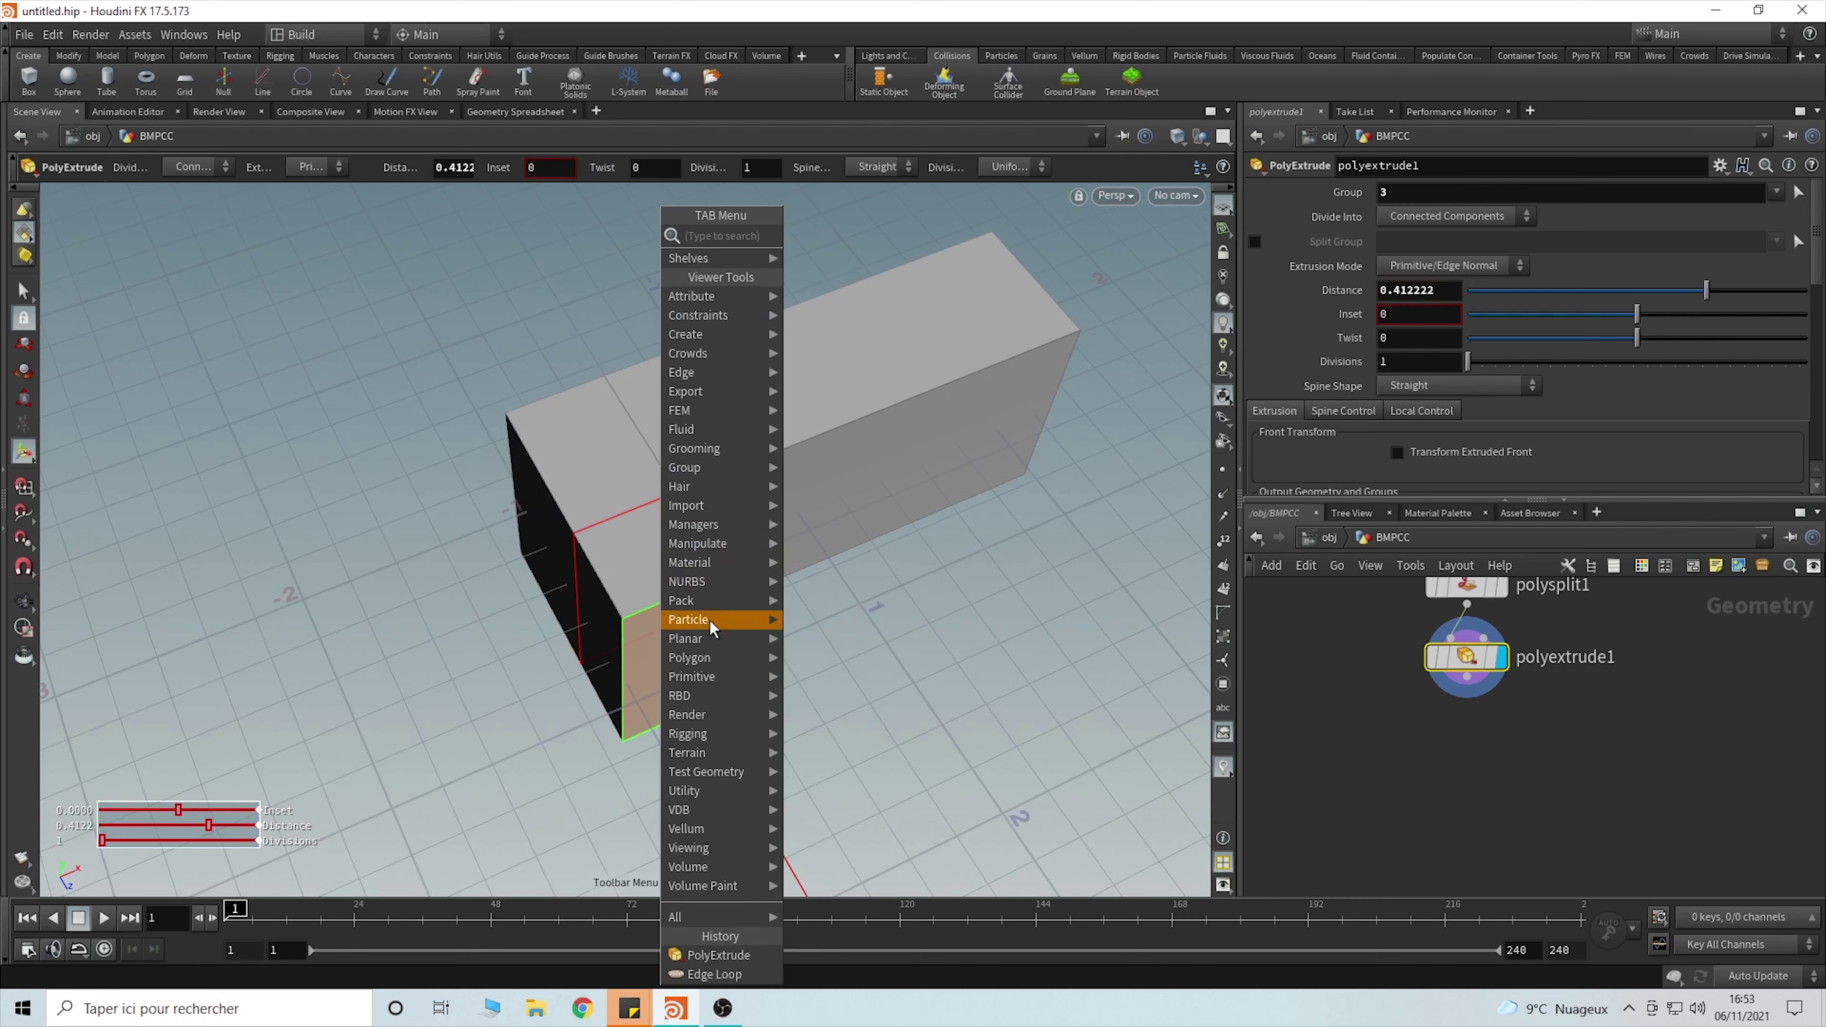
left_click(711, 977)
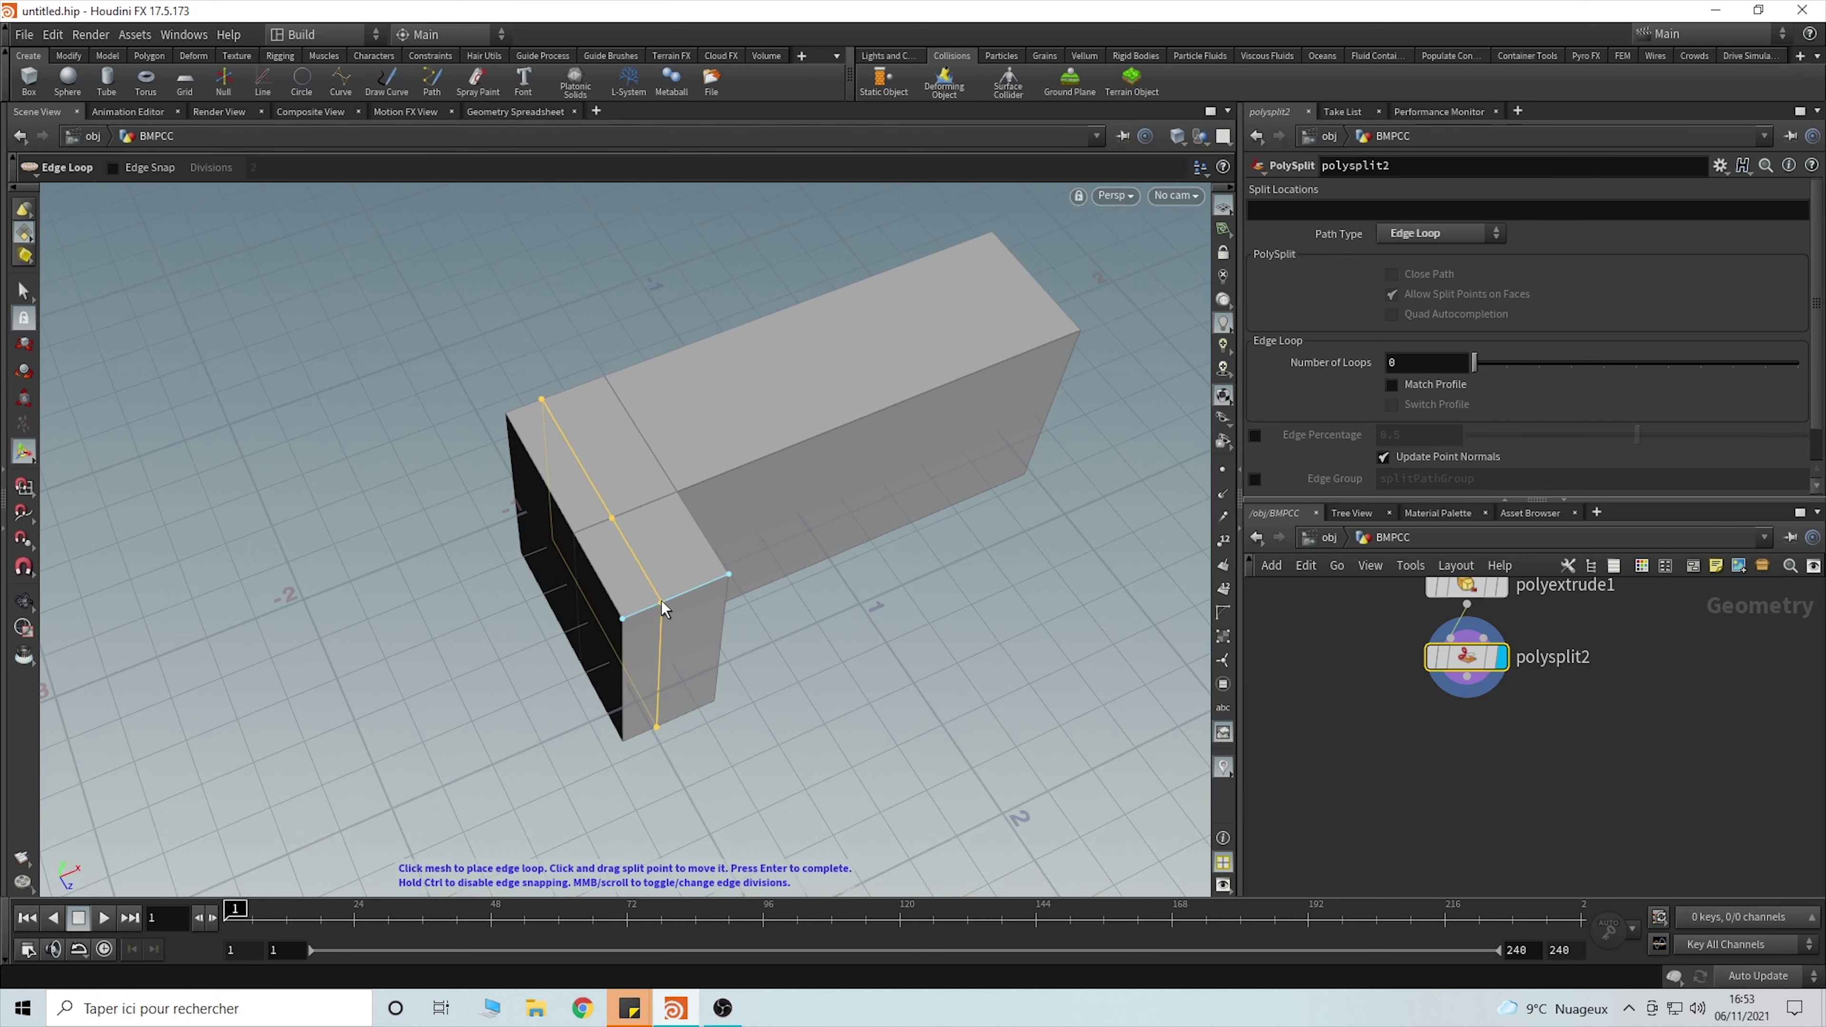
left_click(669, 604)
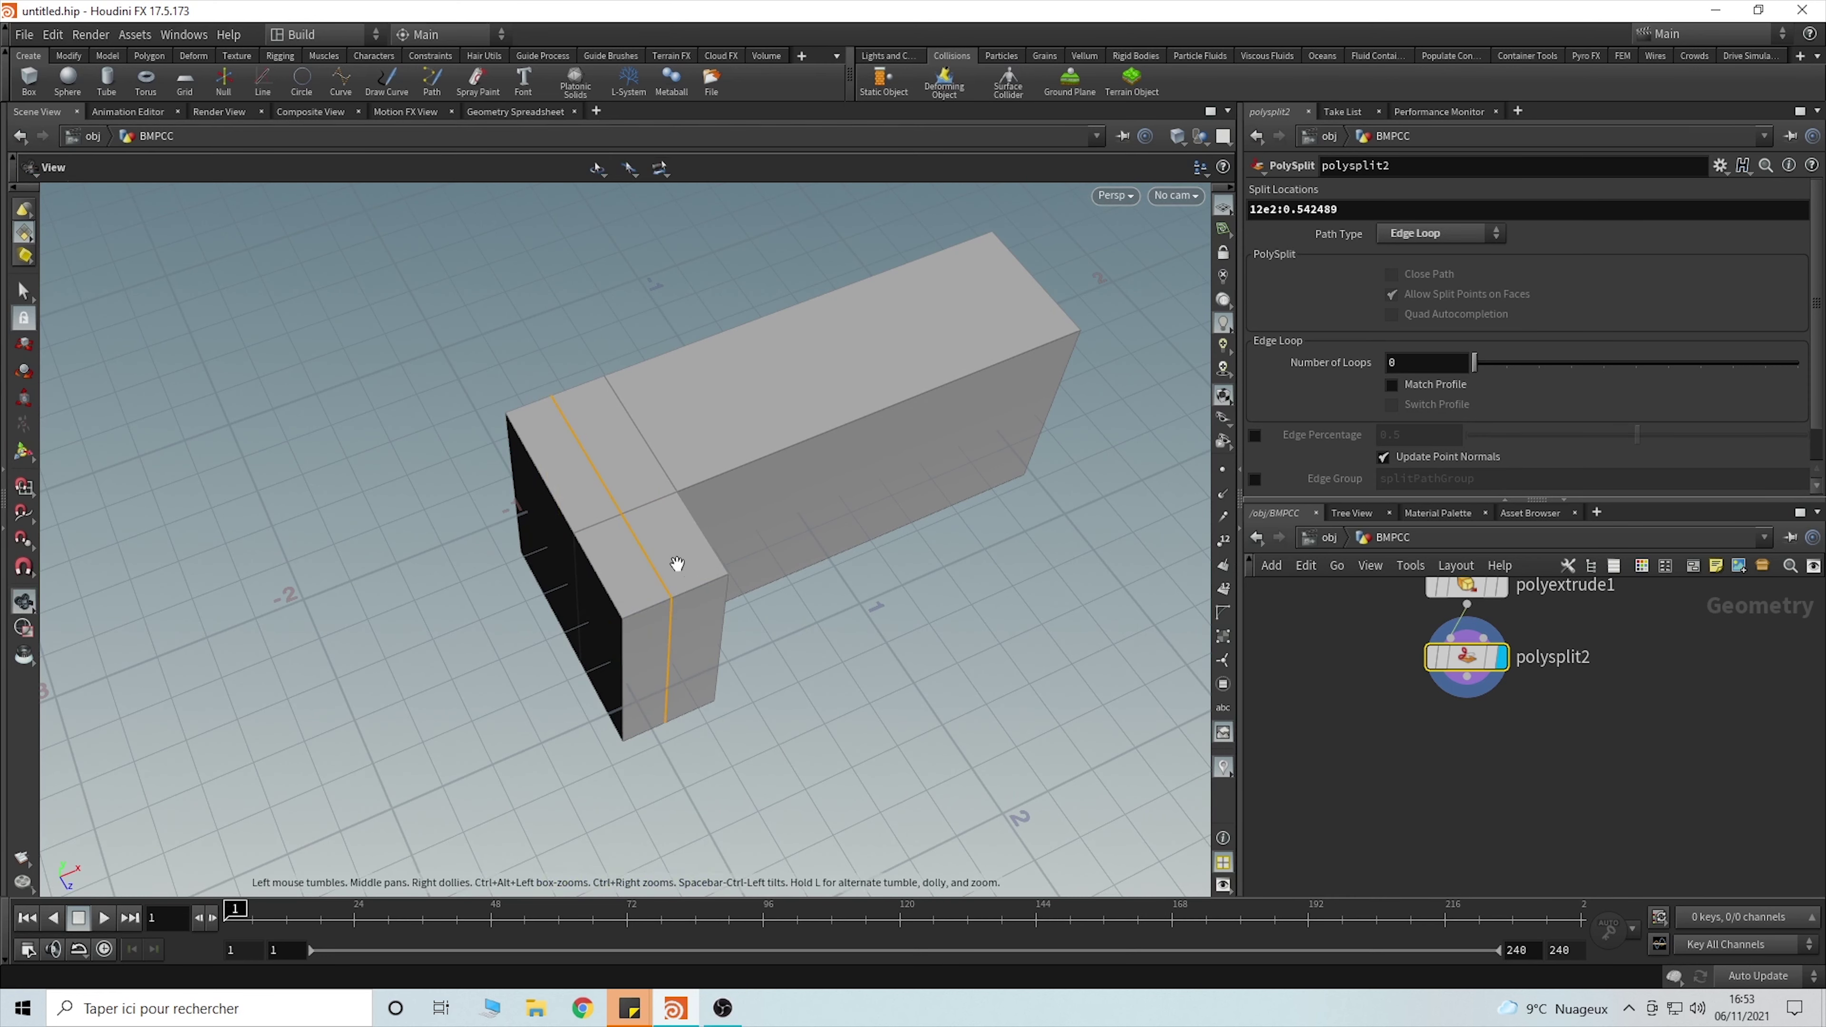
- In the top view, select the points at the grip's outer front corner and activate the Move tool on them
key("space+2")
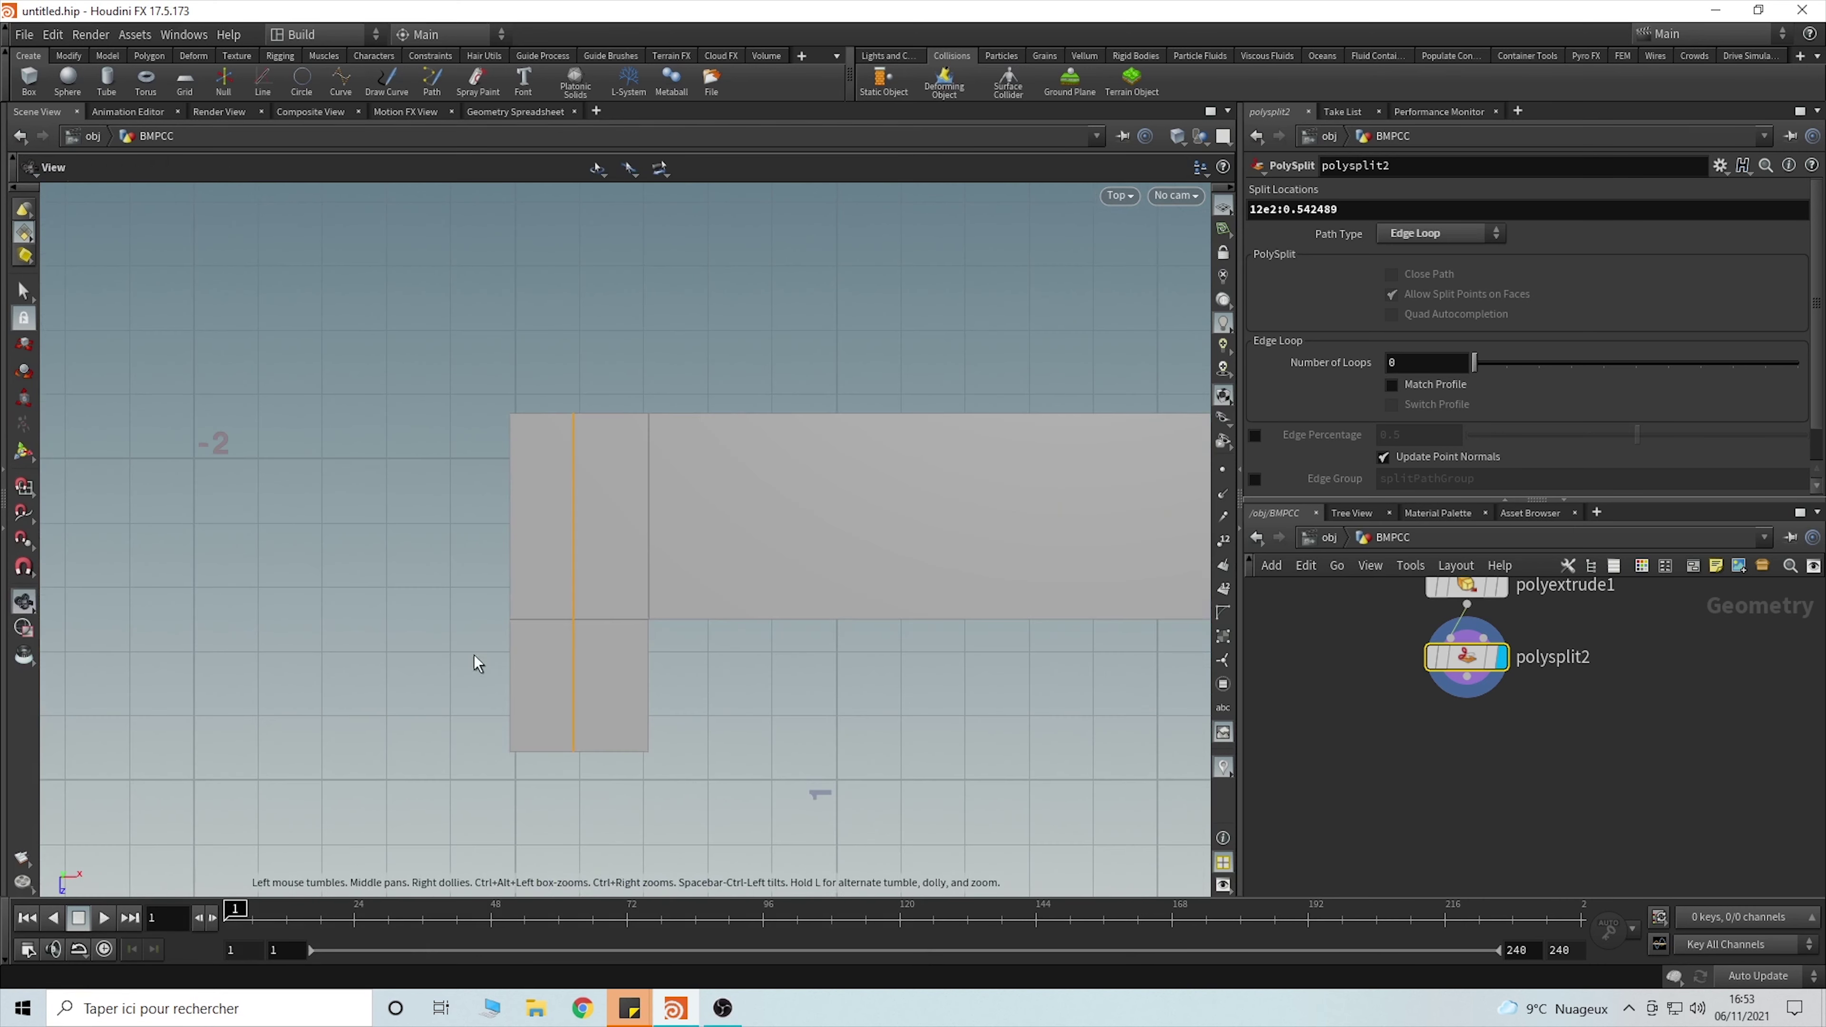
key("s")
left_click_drag(471, 712, 541, 792)
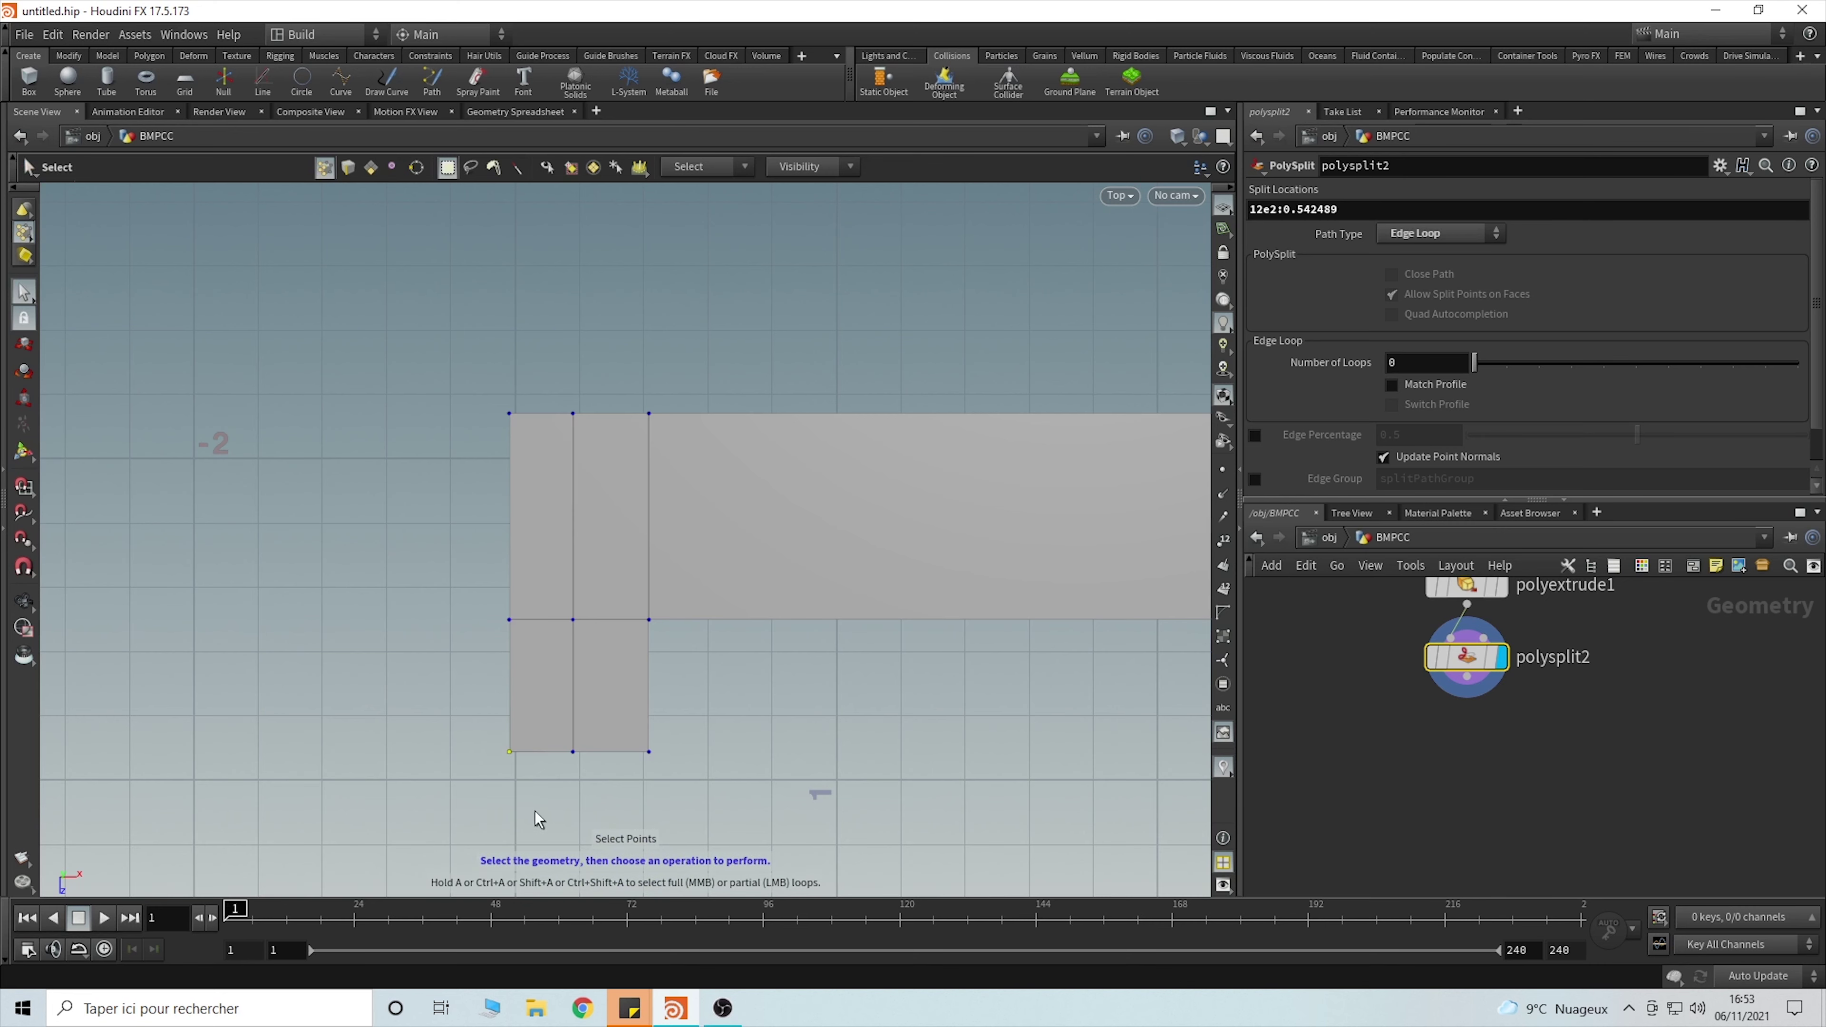
key("t")
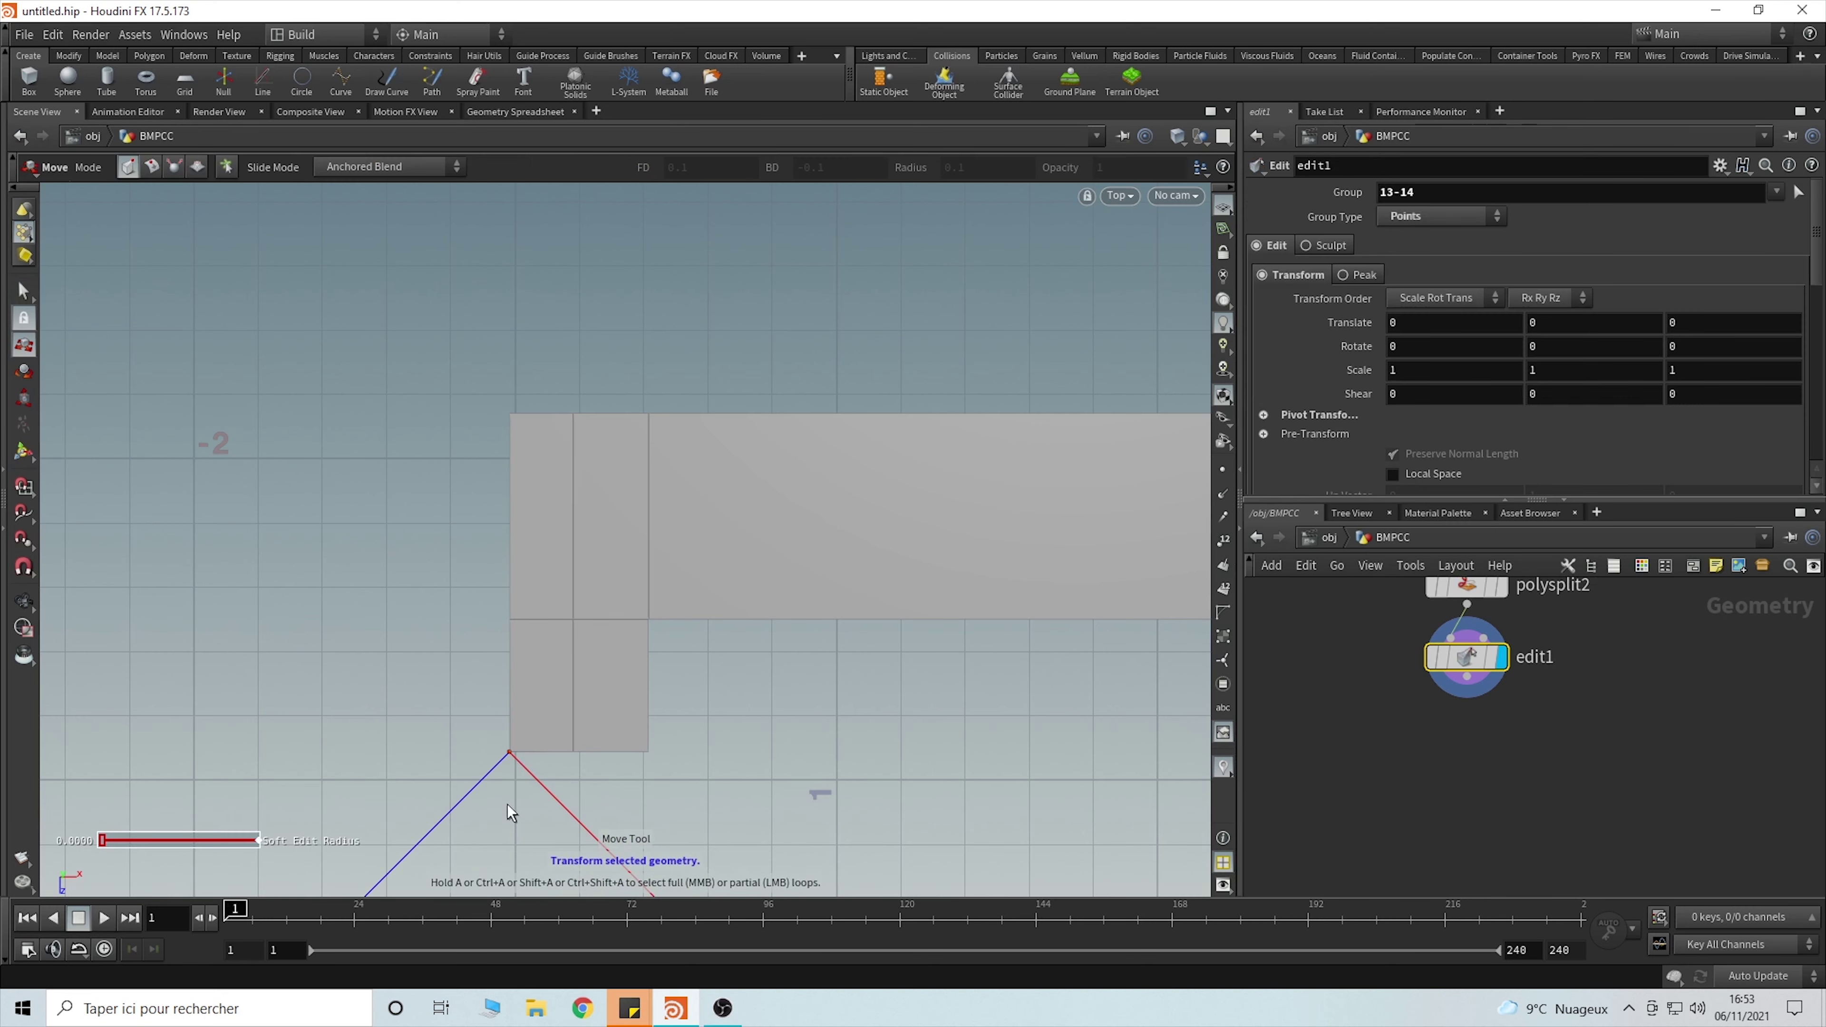
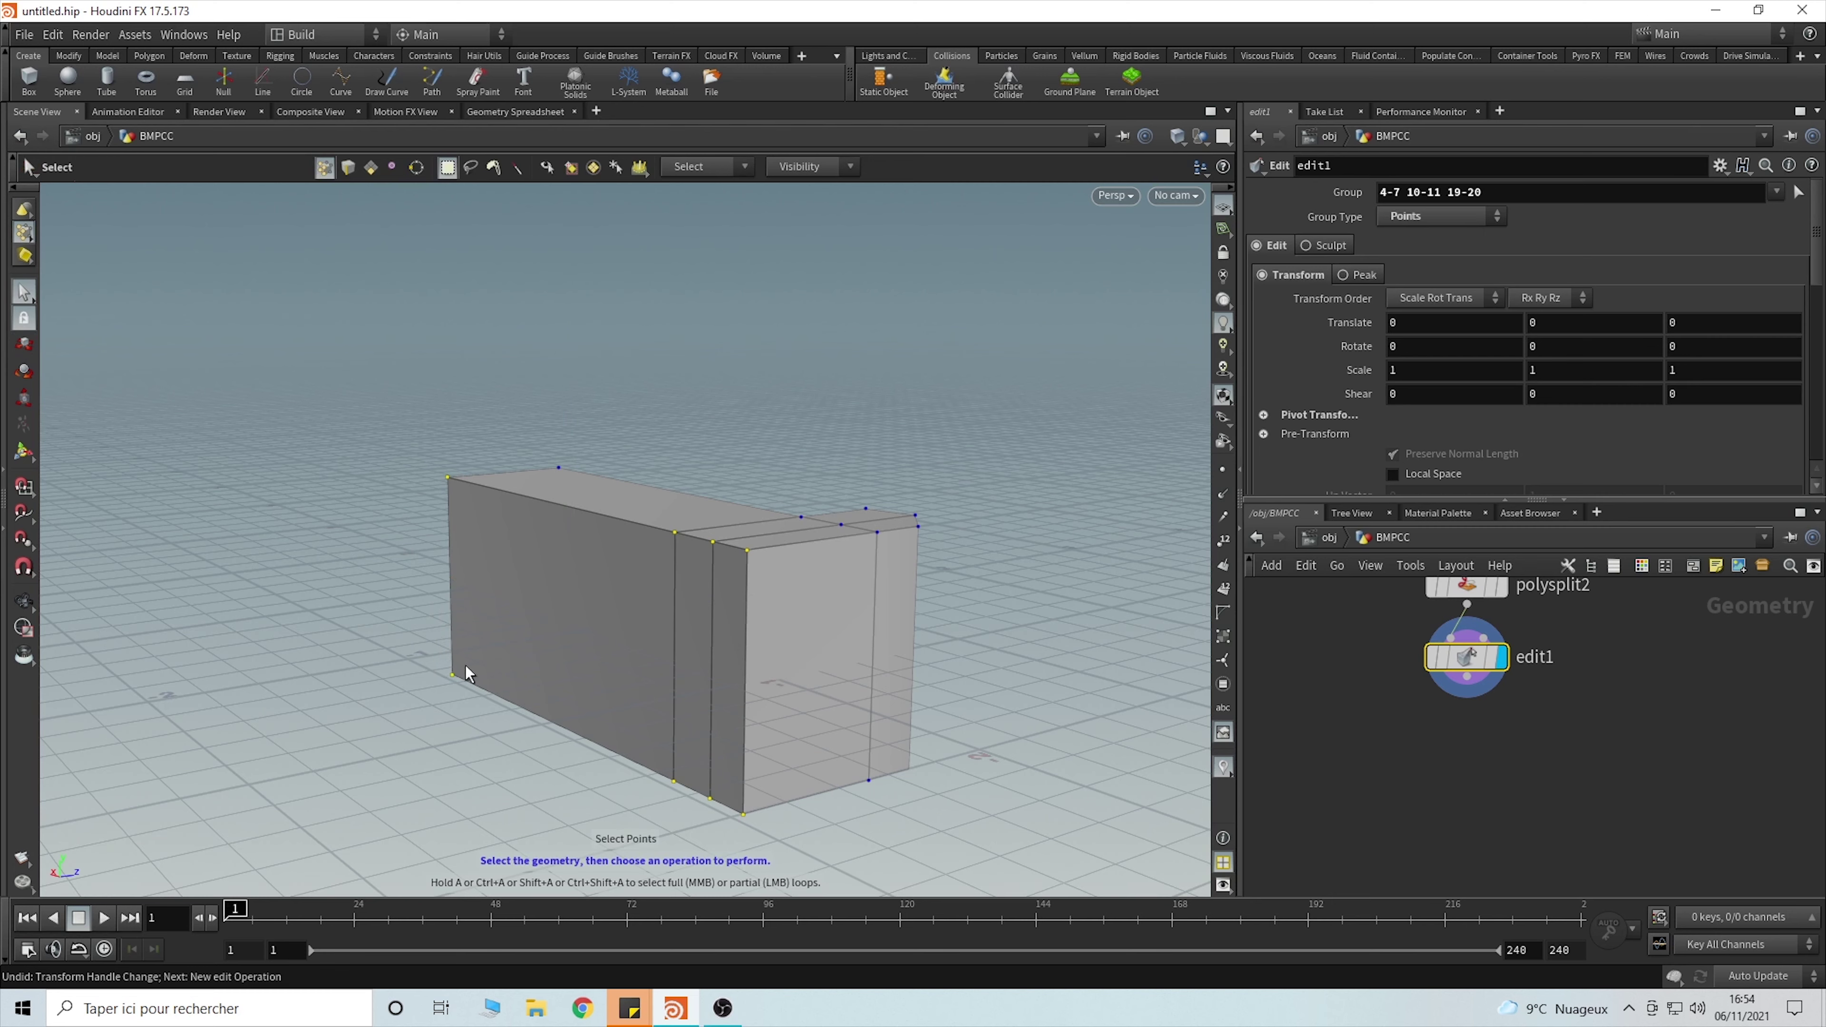
- Taper the body's back face by shifting its top points inward along Z and its bottom points by about 0.076
left_click_drag(422, 652, 473, 697, "ctrl")
key("Escape")
left_click_drag(632, 619, 669, 561)
key("s")
key("t")
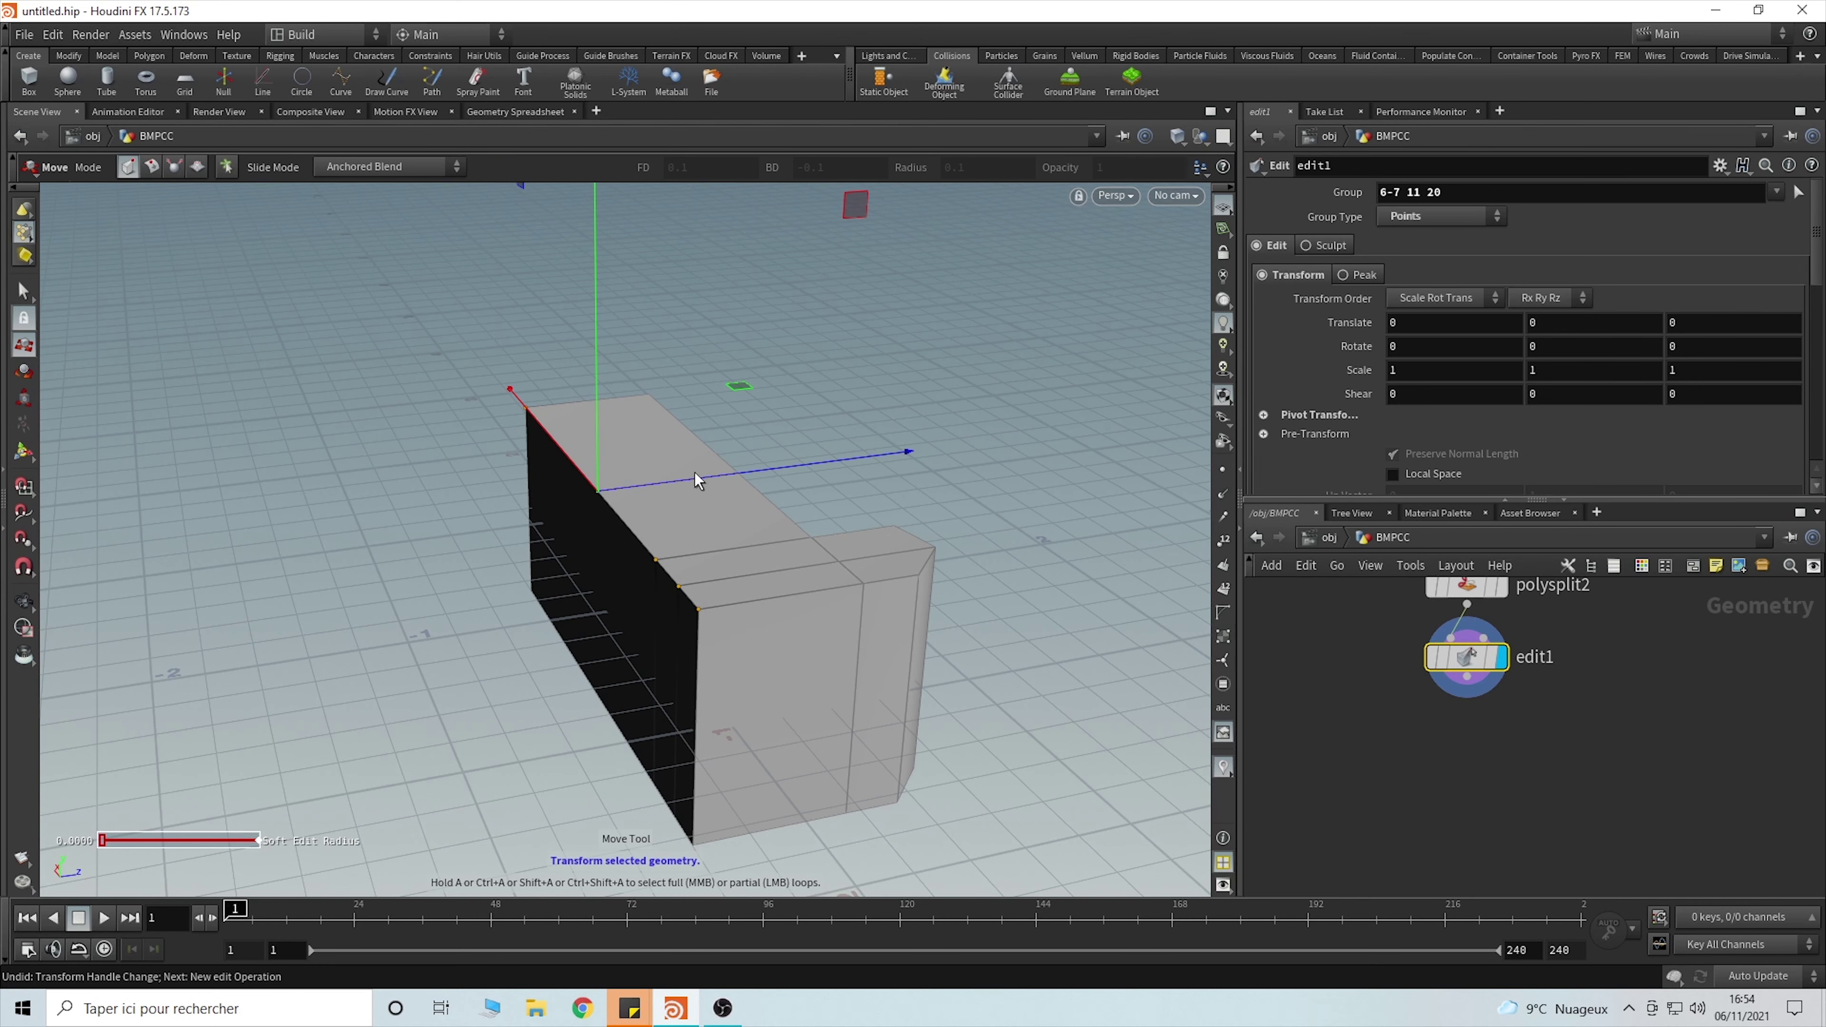
left_click_drag(702, 486, 583, 481)
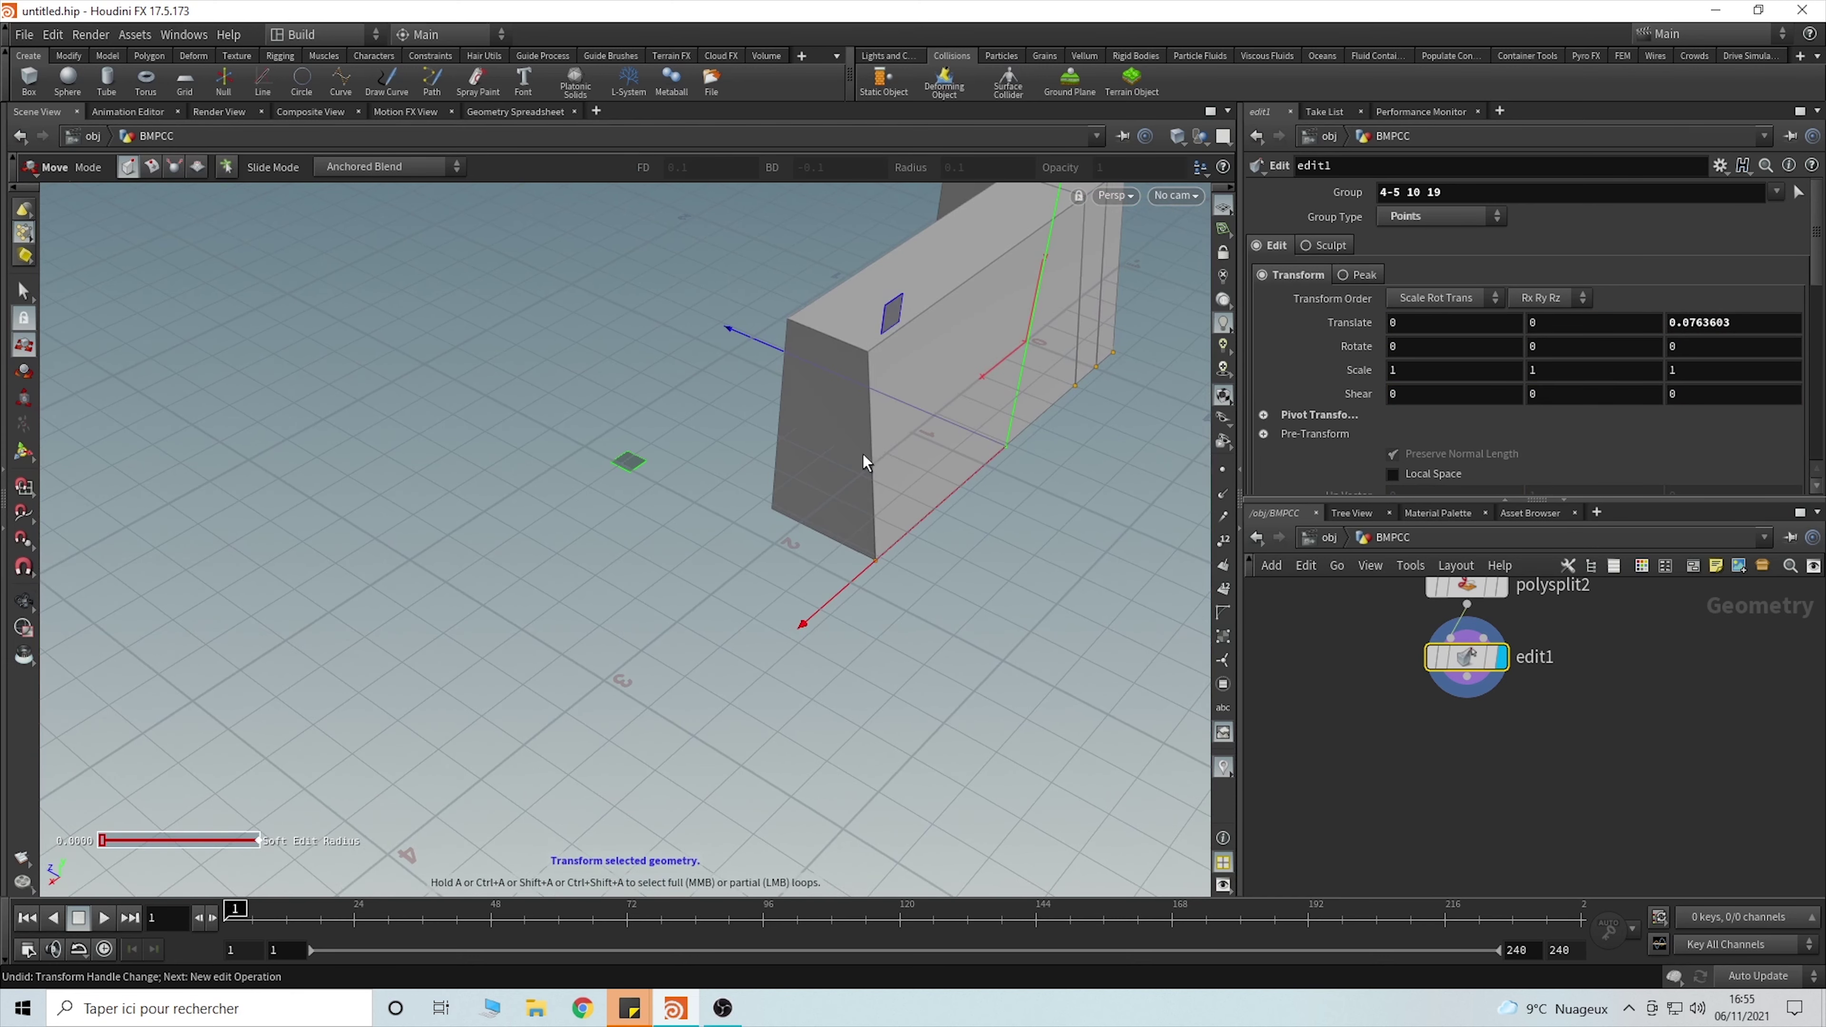
- Select the body's end face opposite the grip and PolyExtrude it with an inset of 0.039
key("s")
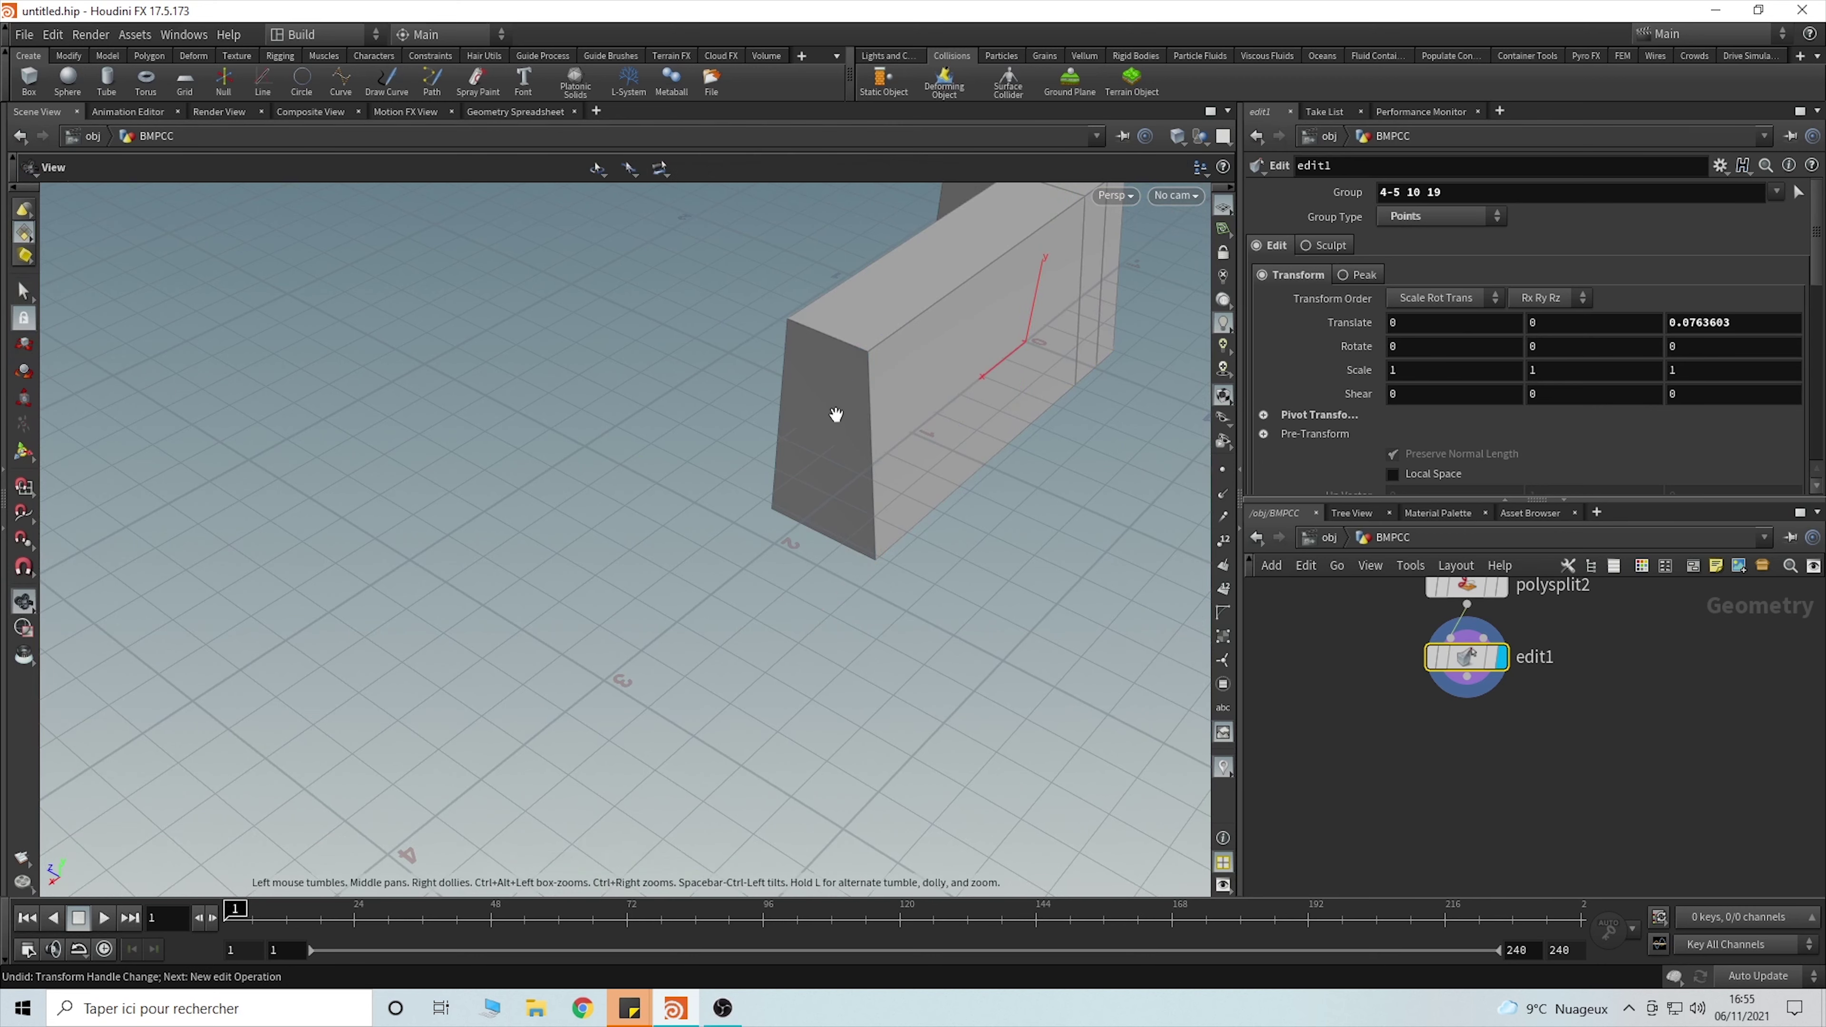
left_click_drag(837, 414, 831, 527, "alt")
left_click(832, 519)
key("Escape")
left_click_drag(978, 522, 847, 473)
key("s")
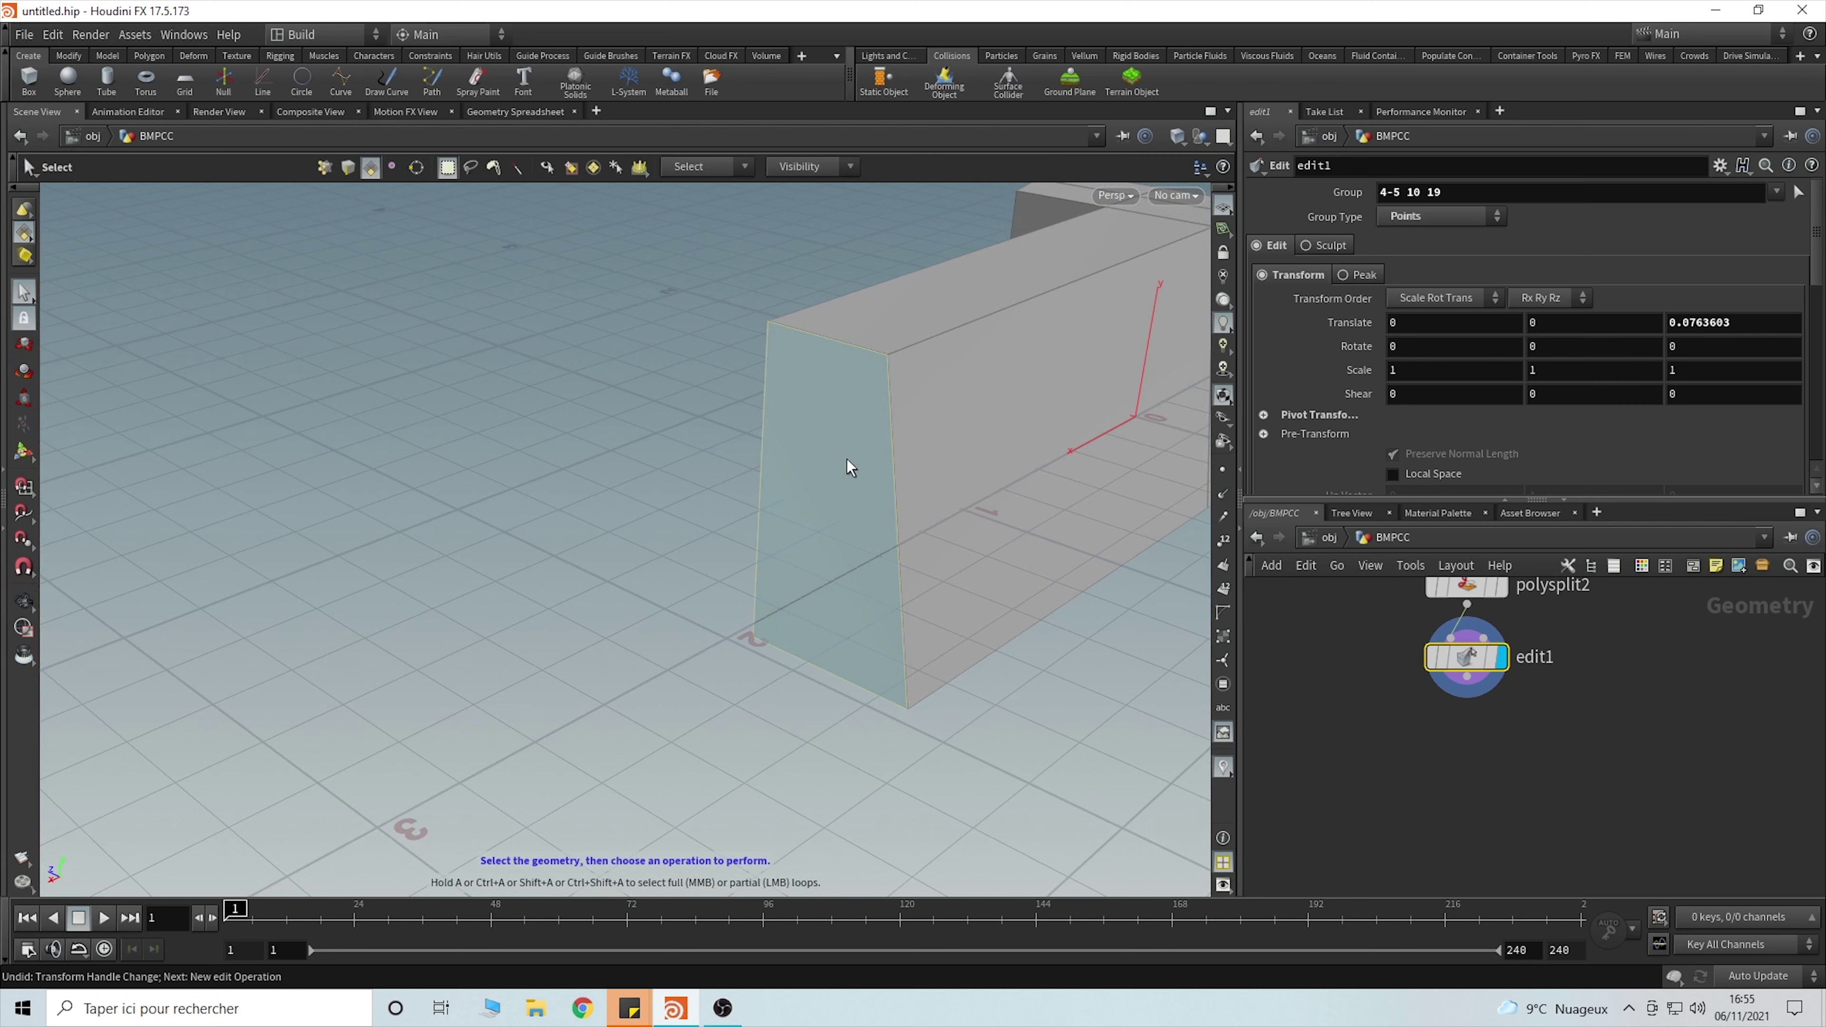
key("Tab")
mouse_move(850, 448)
left_click(905, 974)
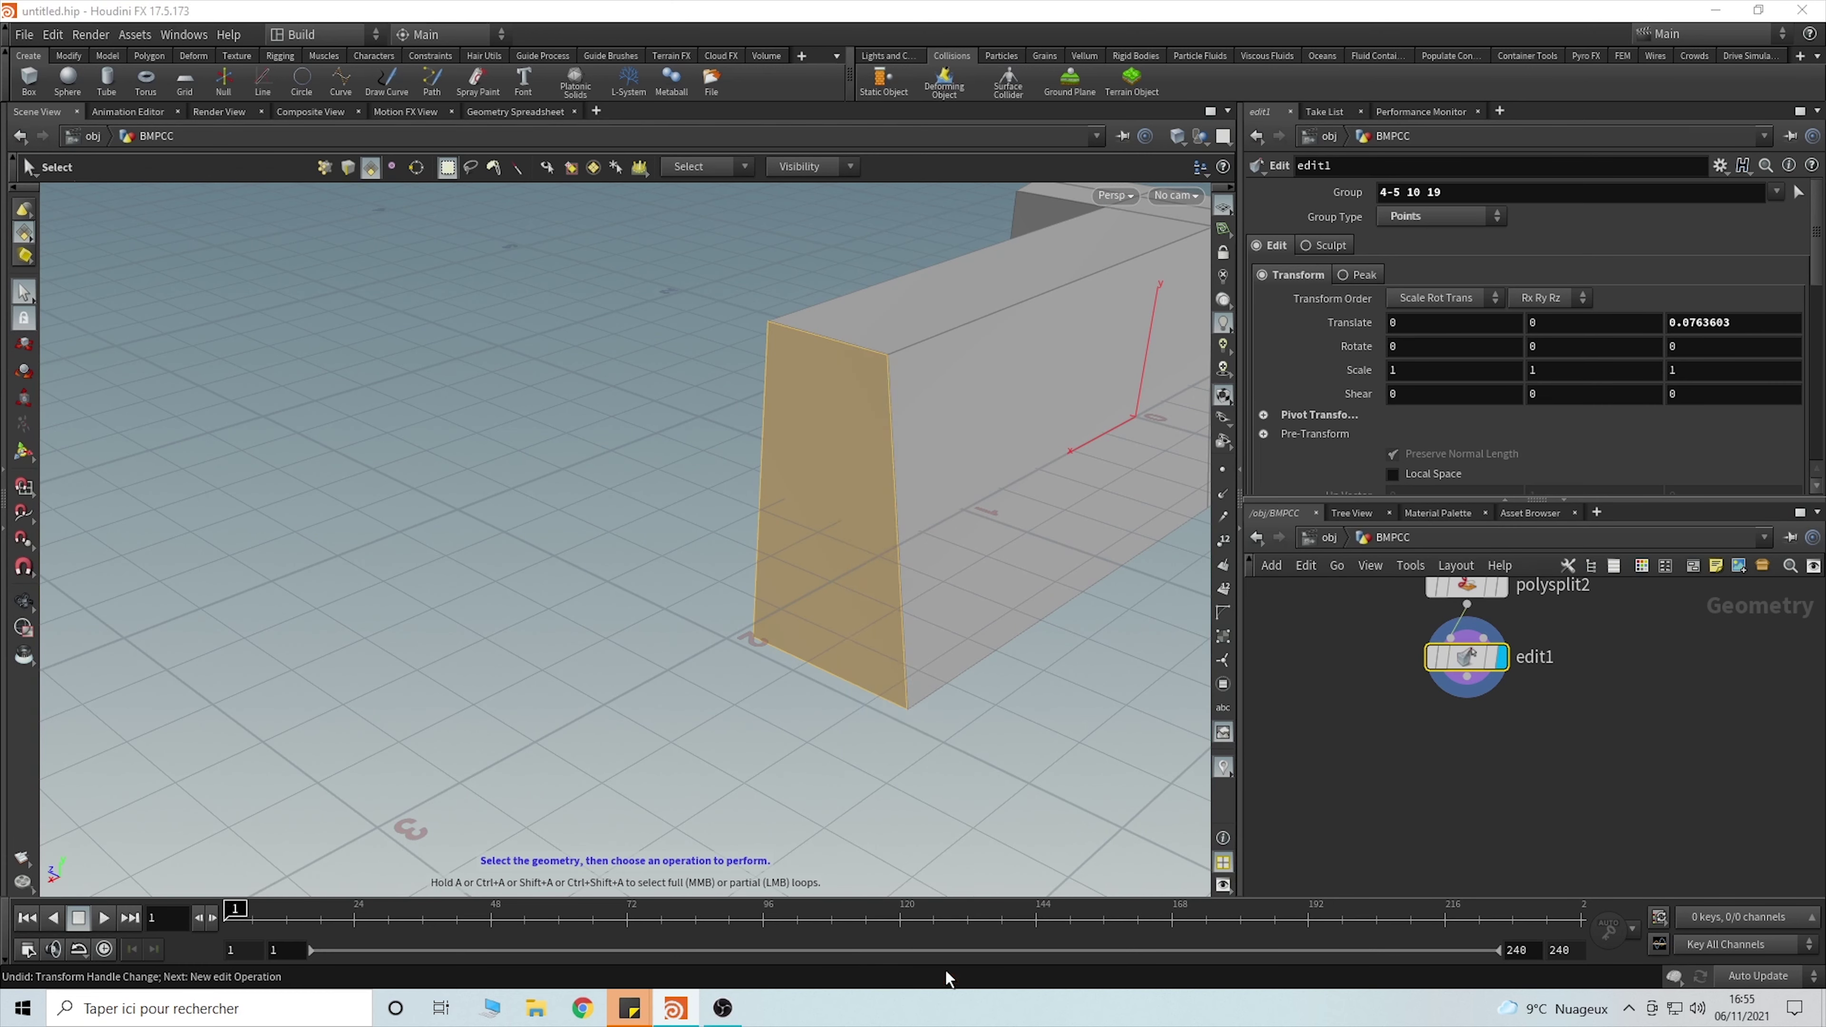
left_click_drag(1639, 321, 1646, 325)
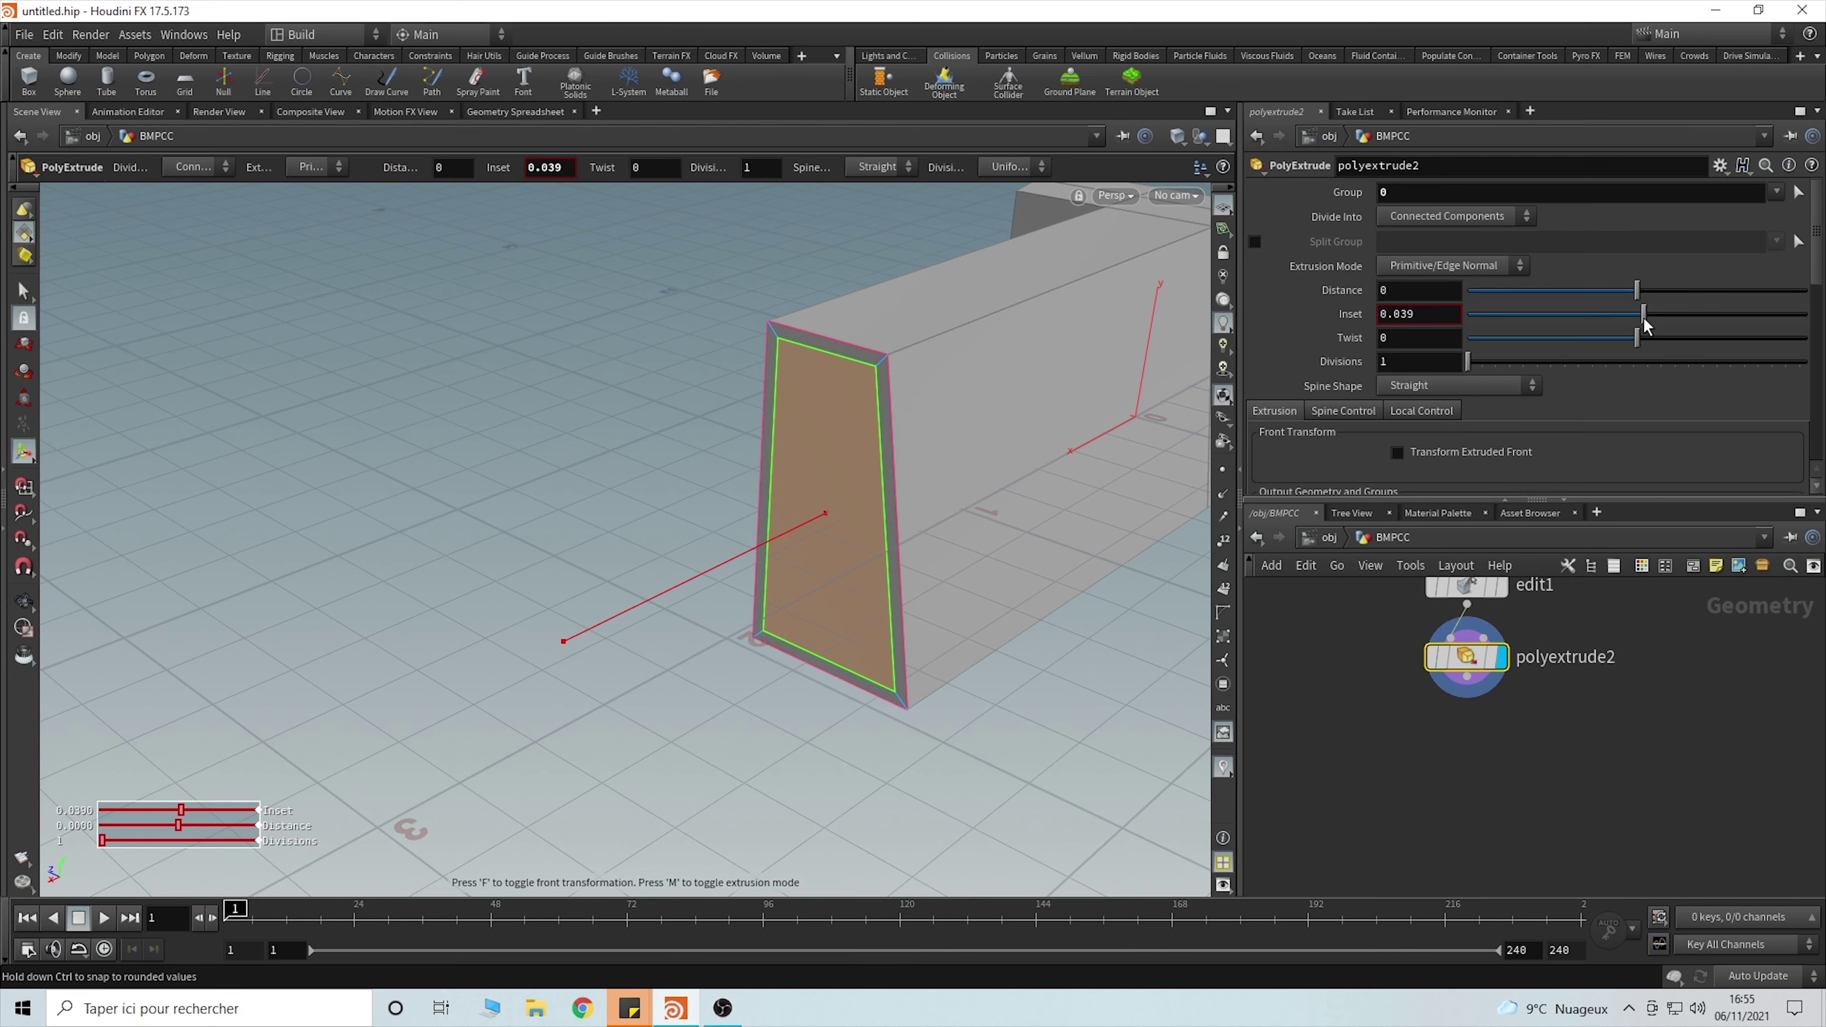
- PolyExtrude the inset end face inward by a distance of about -0.19 to hollow a recess
key("Tab")
left_click(884, 967)
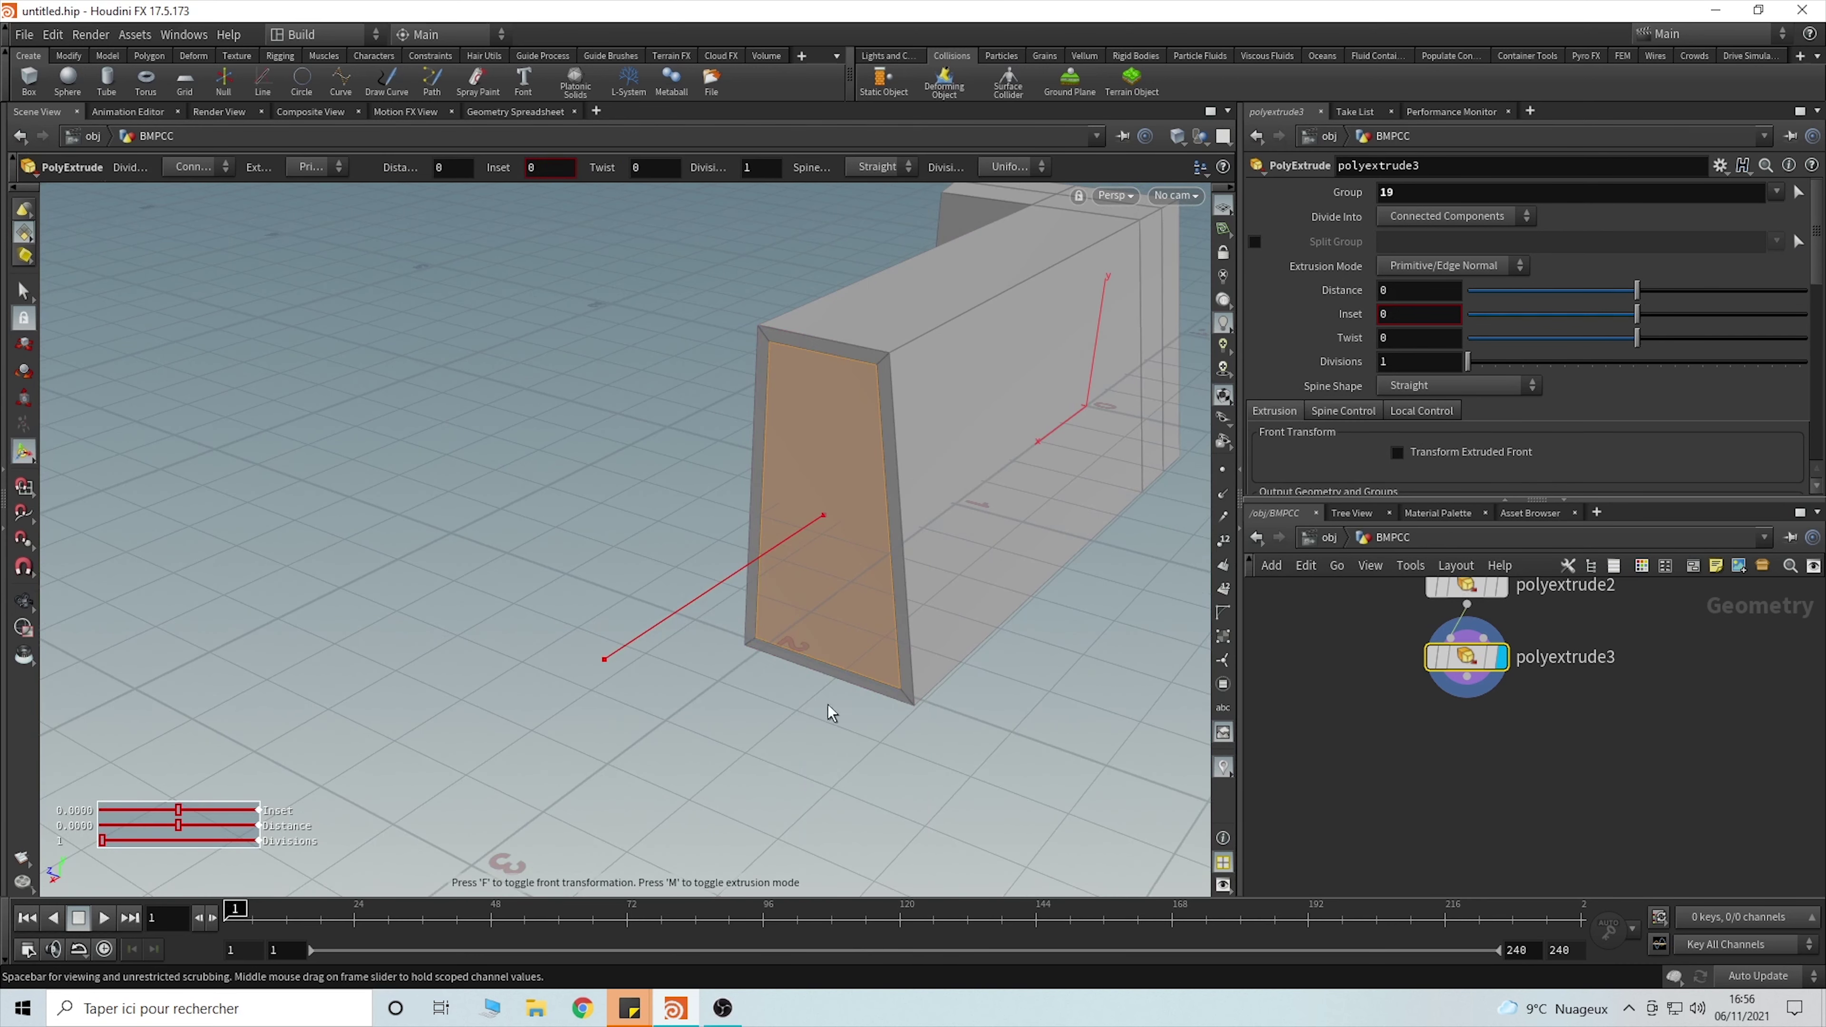
left_click_drag(654, 635, 692, 625)
key("Escape")
left_click_drag(758, 461, 596, 336)
- In the top view, select all points on the grip's front and move them outward by about 0.08 in Z
key("space+2")
left_click_drag(485, 302, 706, 290)
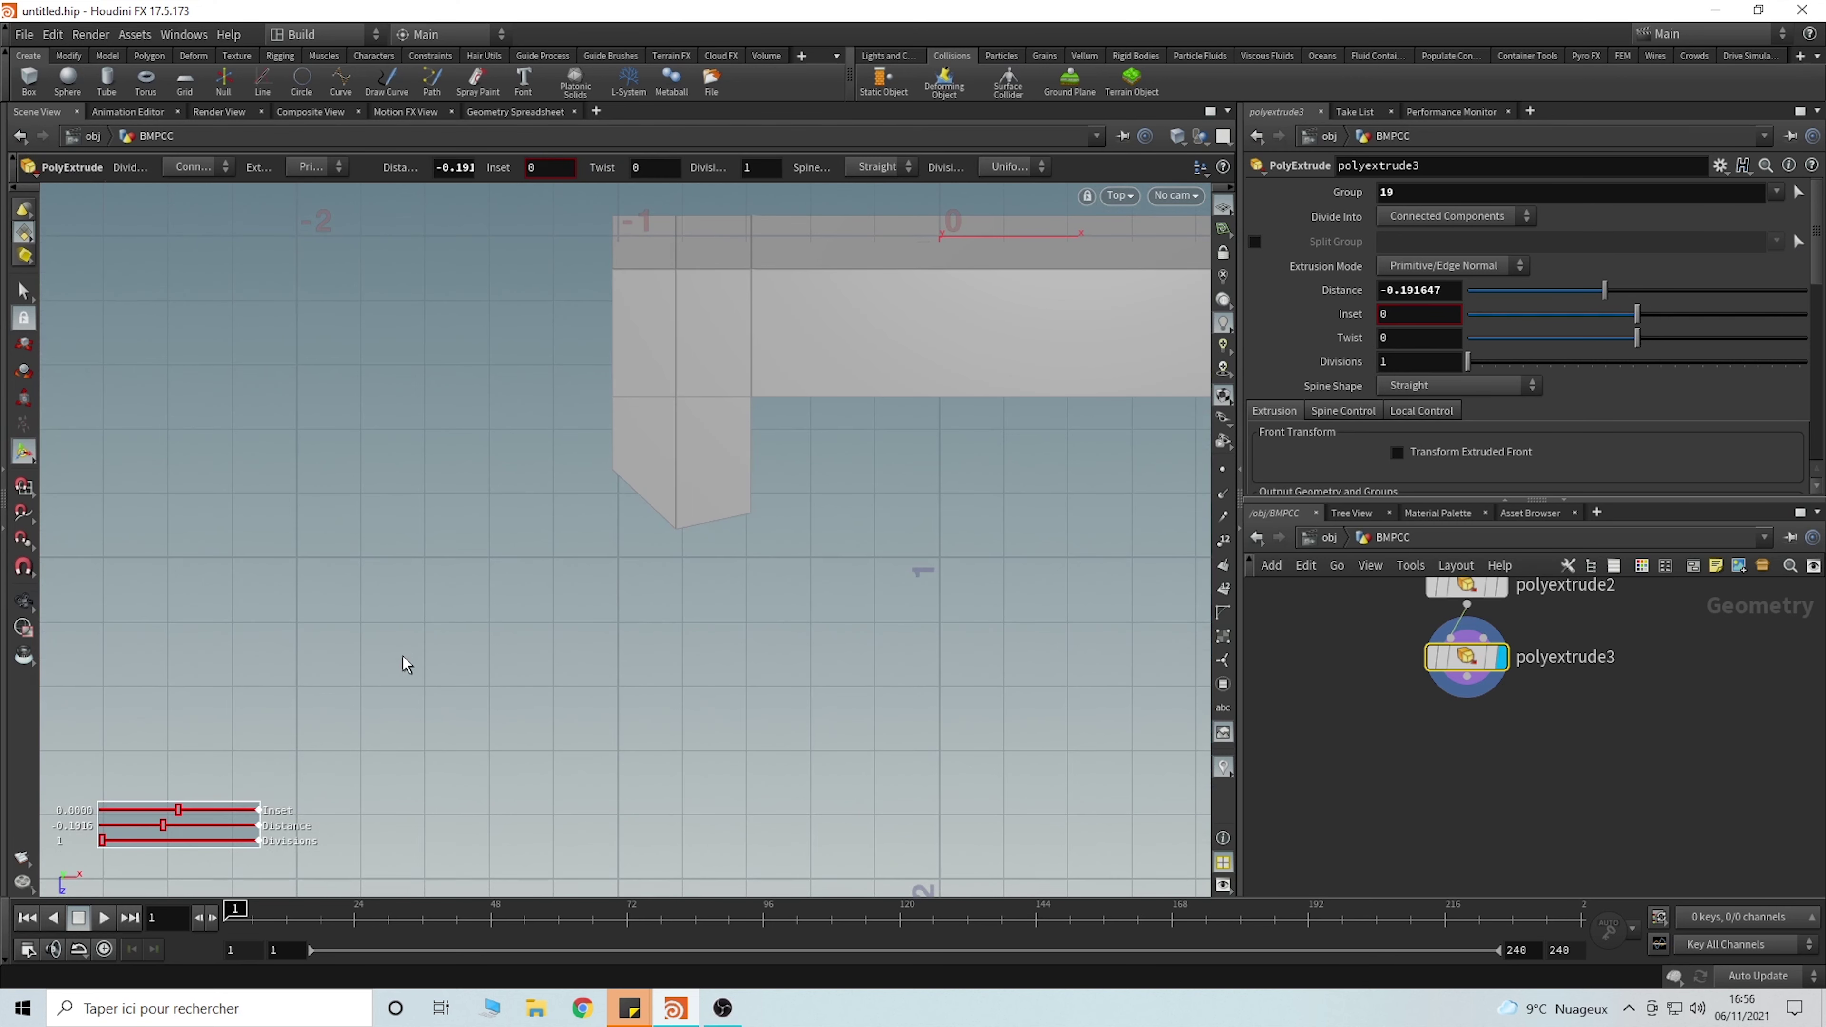
key("s")
left_click_drag(547, 468, 793, 592)
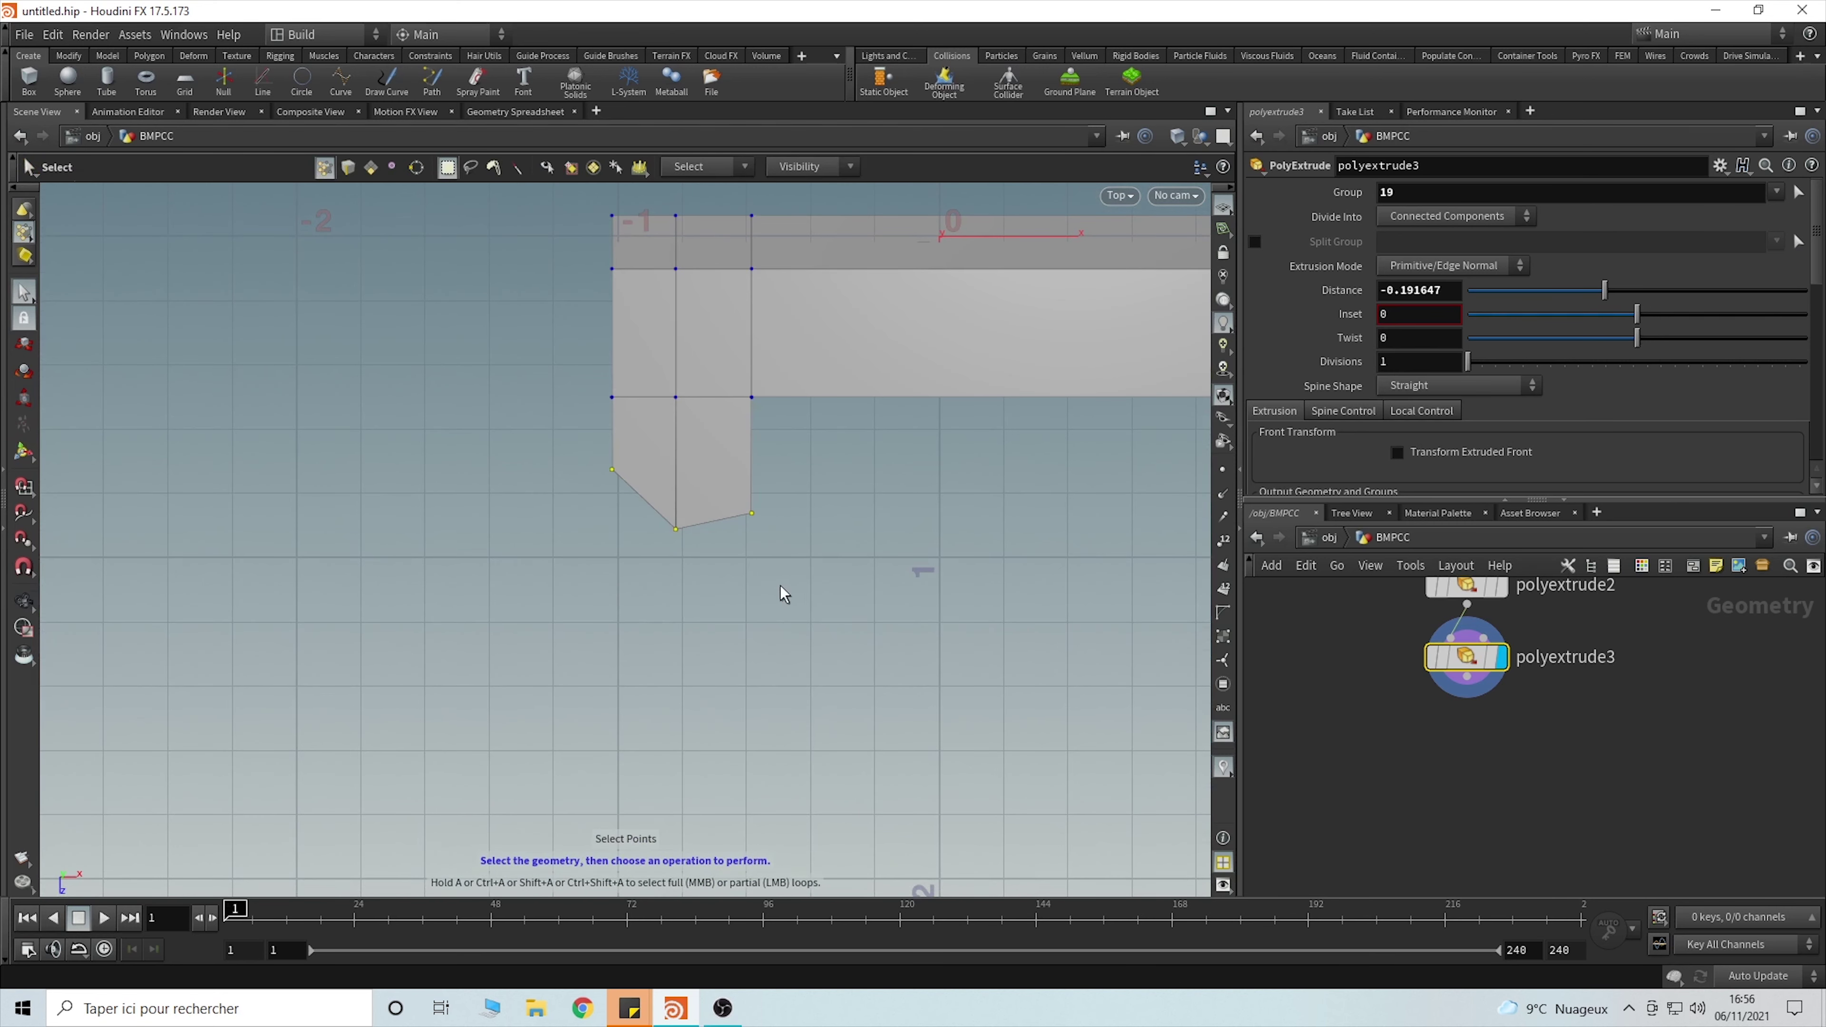
key("t")
left_click_drag(683, 608, 683, 623)
key("Escape")
middle_click_drag(1029, 496, 729, 536)
key("t")
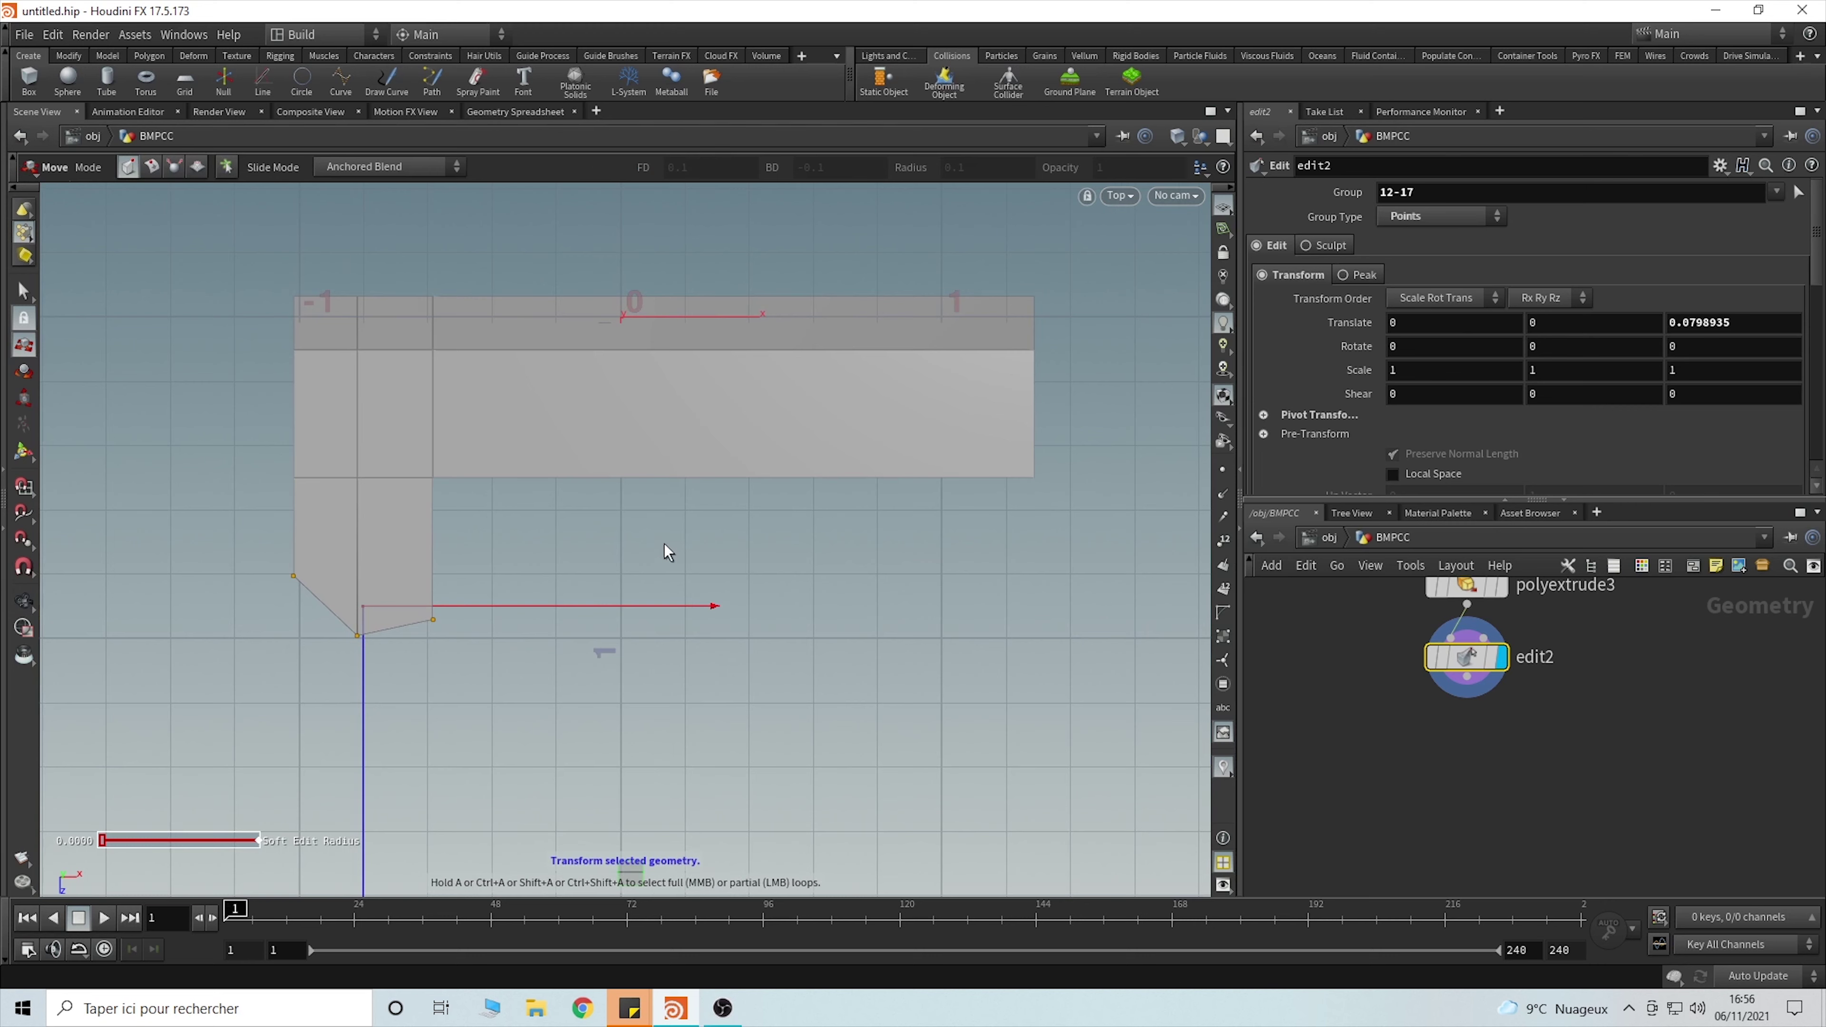
key("Escape")
left_click_drag(663, 544, 765, 411)
key("t")
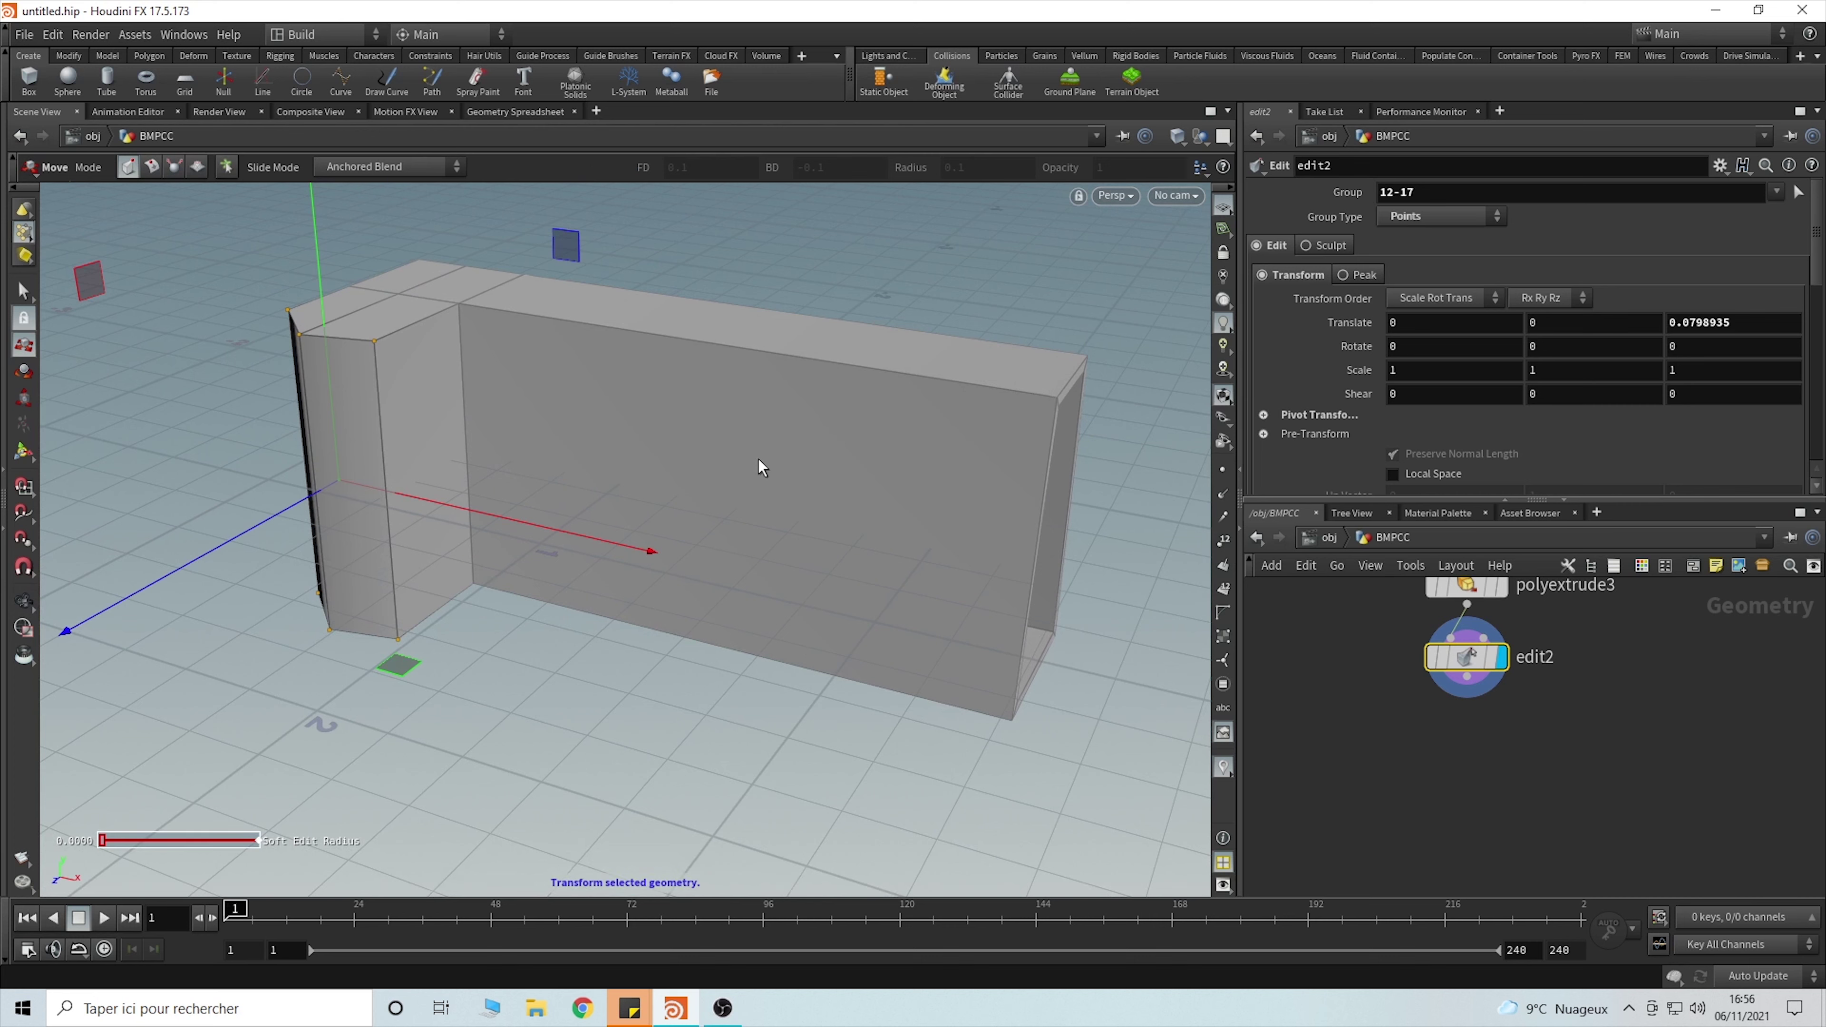
- Insert an Edge Loop down the grip's slanted outer front face, at about 0.52 across its width
key("Tab")
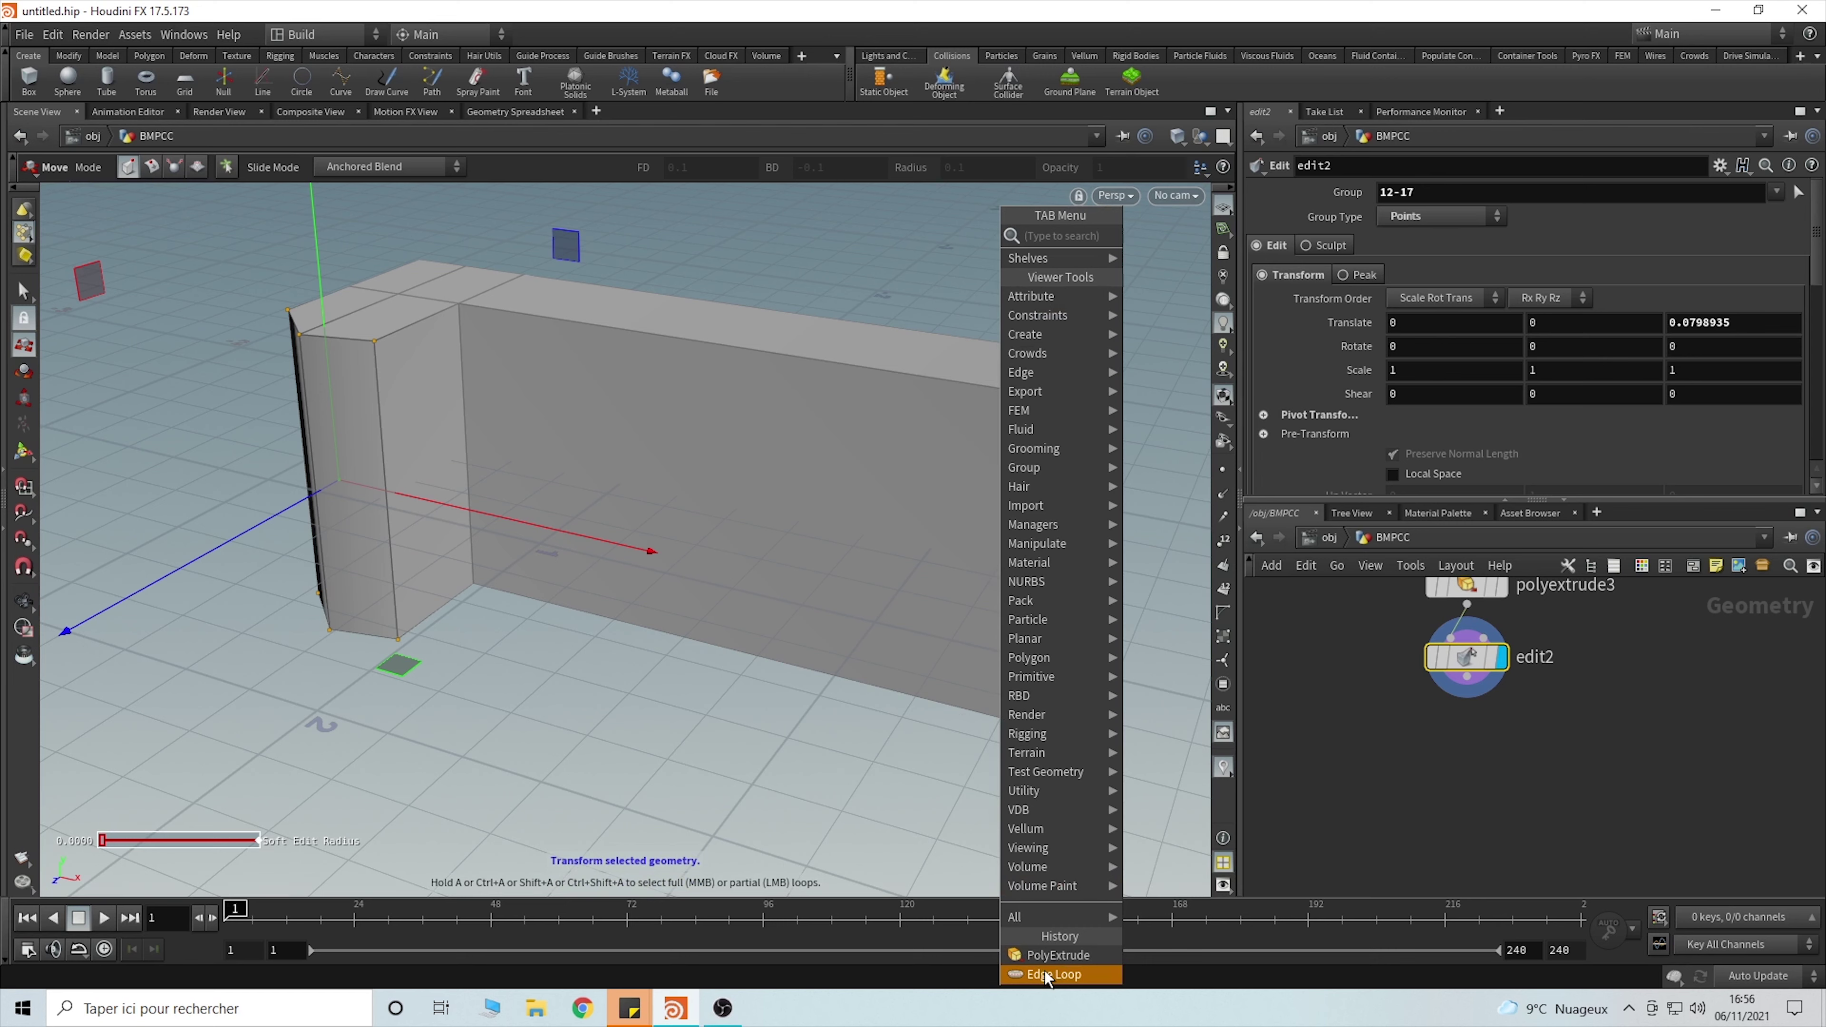
left_click(1063, 971)
key("Escape")
left_click_drag(913, 457, 855, 455)
left_click_drag(478, 452, 473, 363)
key("Return")
left_click(410, 422)
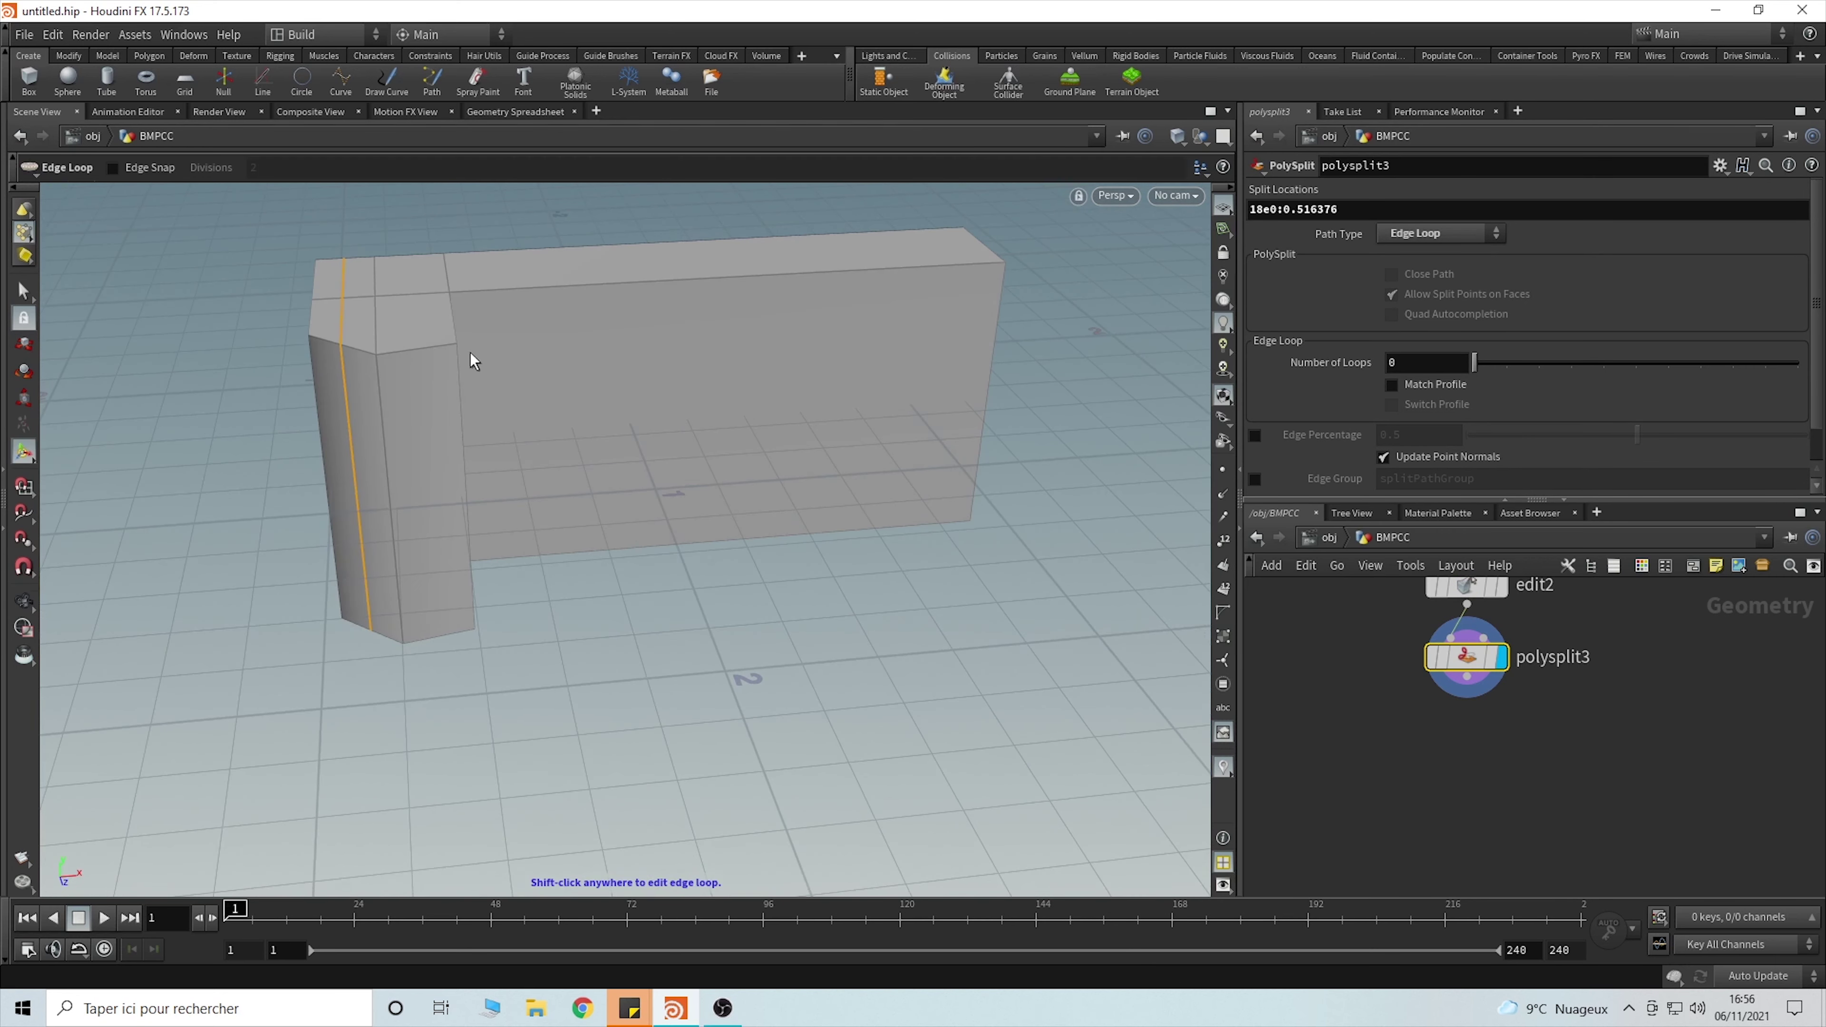
- Insert five more Edge Loops along the grip's edges and around the body's recessed end as subdivision supports
key("Tab")
left_click(530, 954)
left_click_drag(524, 647, 886, 962)
left_click(458, 402)
key("Tab")
left_click(885, 961)
left_click_drag(890, 355, 747, 614)
left_click(747, 614)
key("Tab")
left_click(683, 960)
left_click(712, 687)
left_click_drag(712, 688, 786, 546)
key("Tab")
left_click(783, 960)
left_click(808, 617)
left_click_drag(496, 518, 1079, 561)
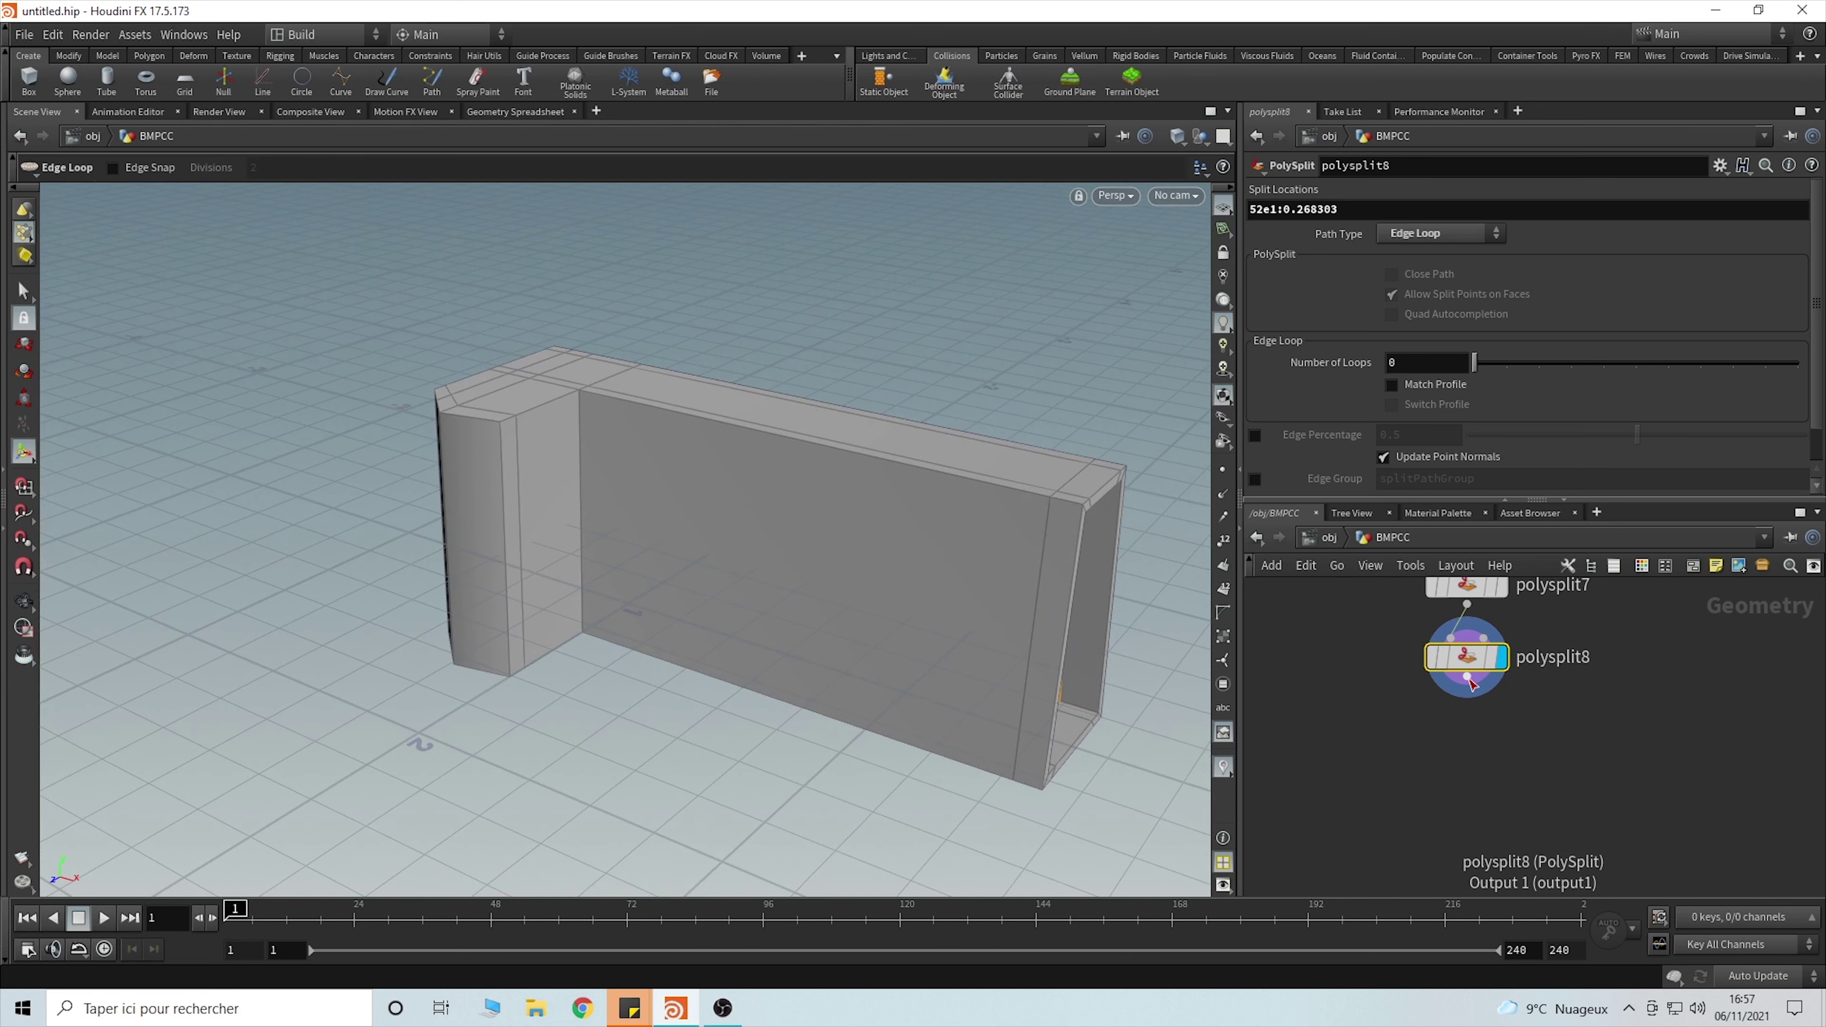
- Add a Subdivide node after the last edge loop, display its result and set Depth to 2
left_click(1469, 682)
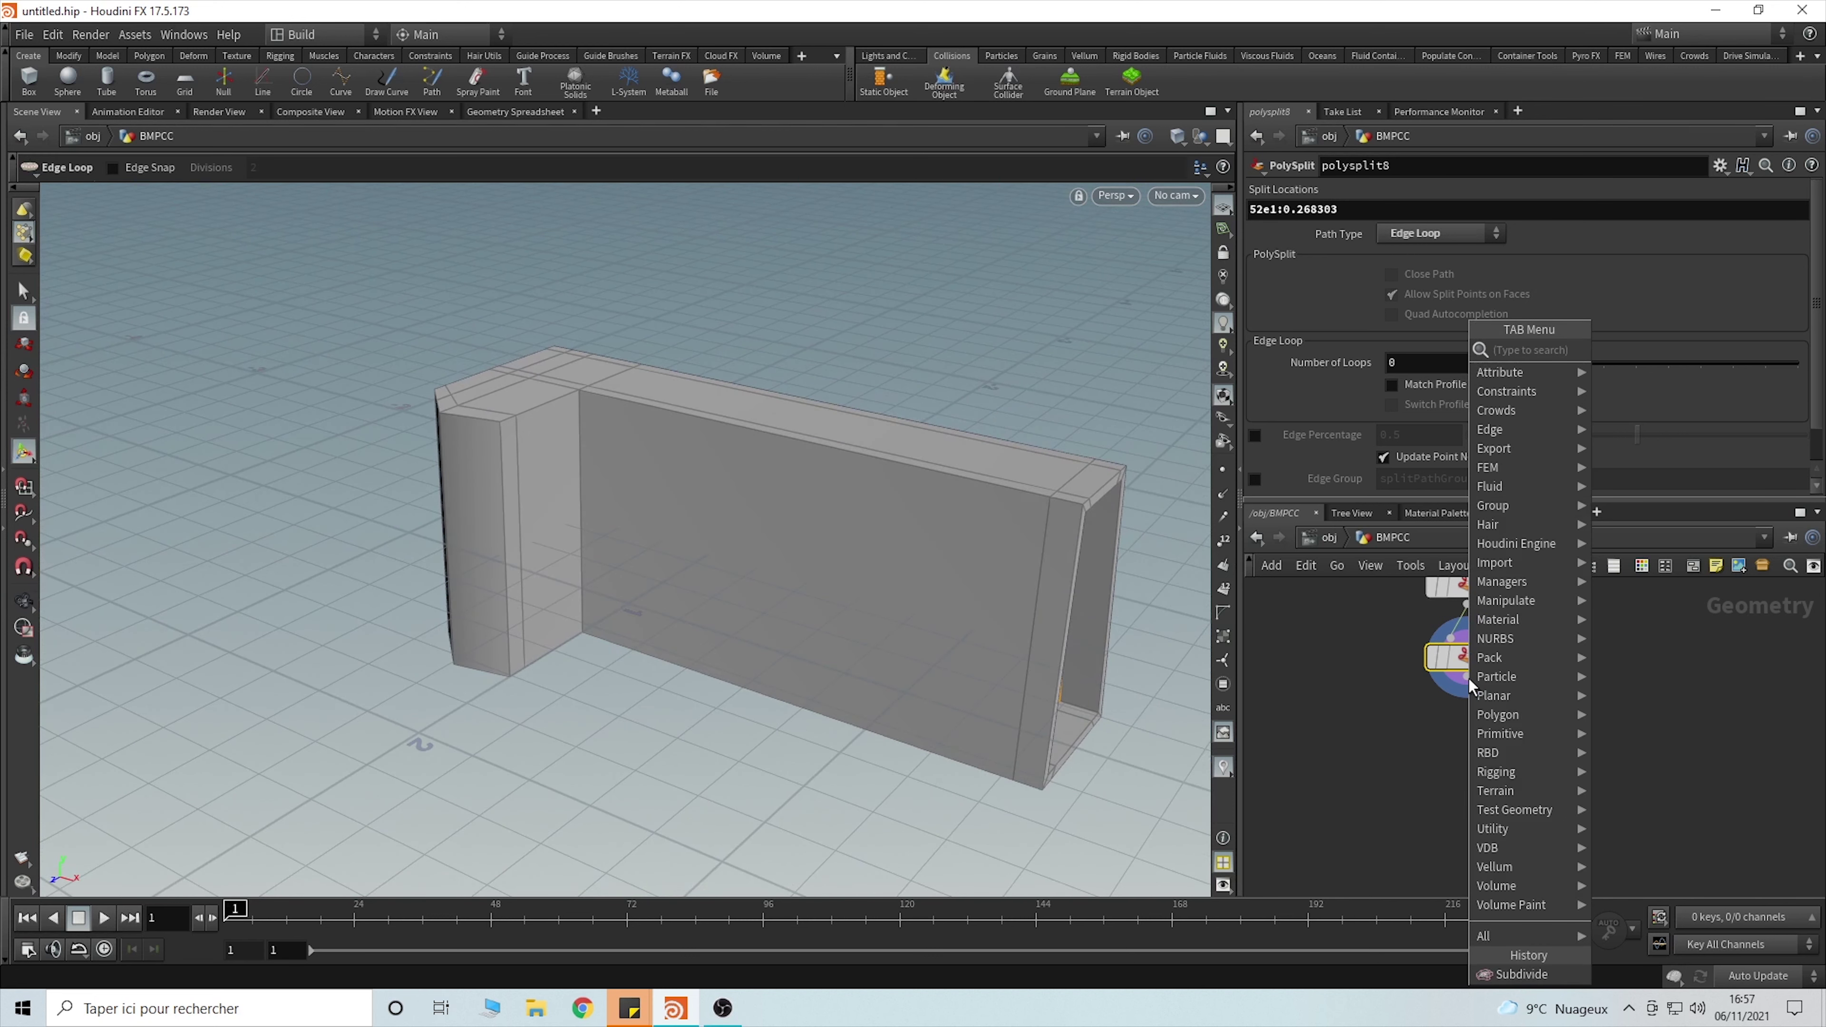
left_click(1517, 974)
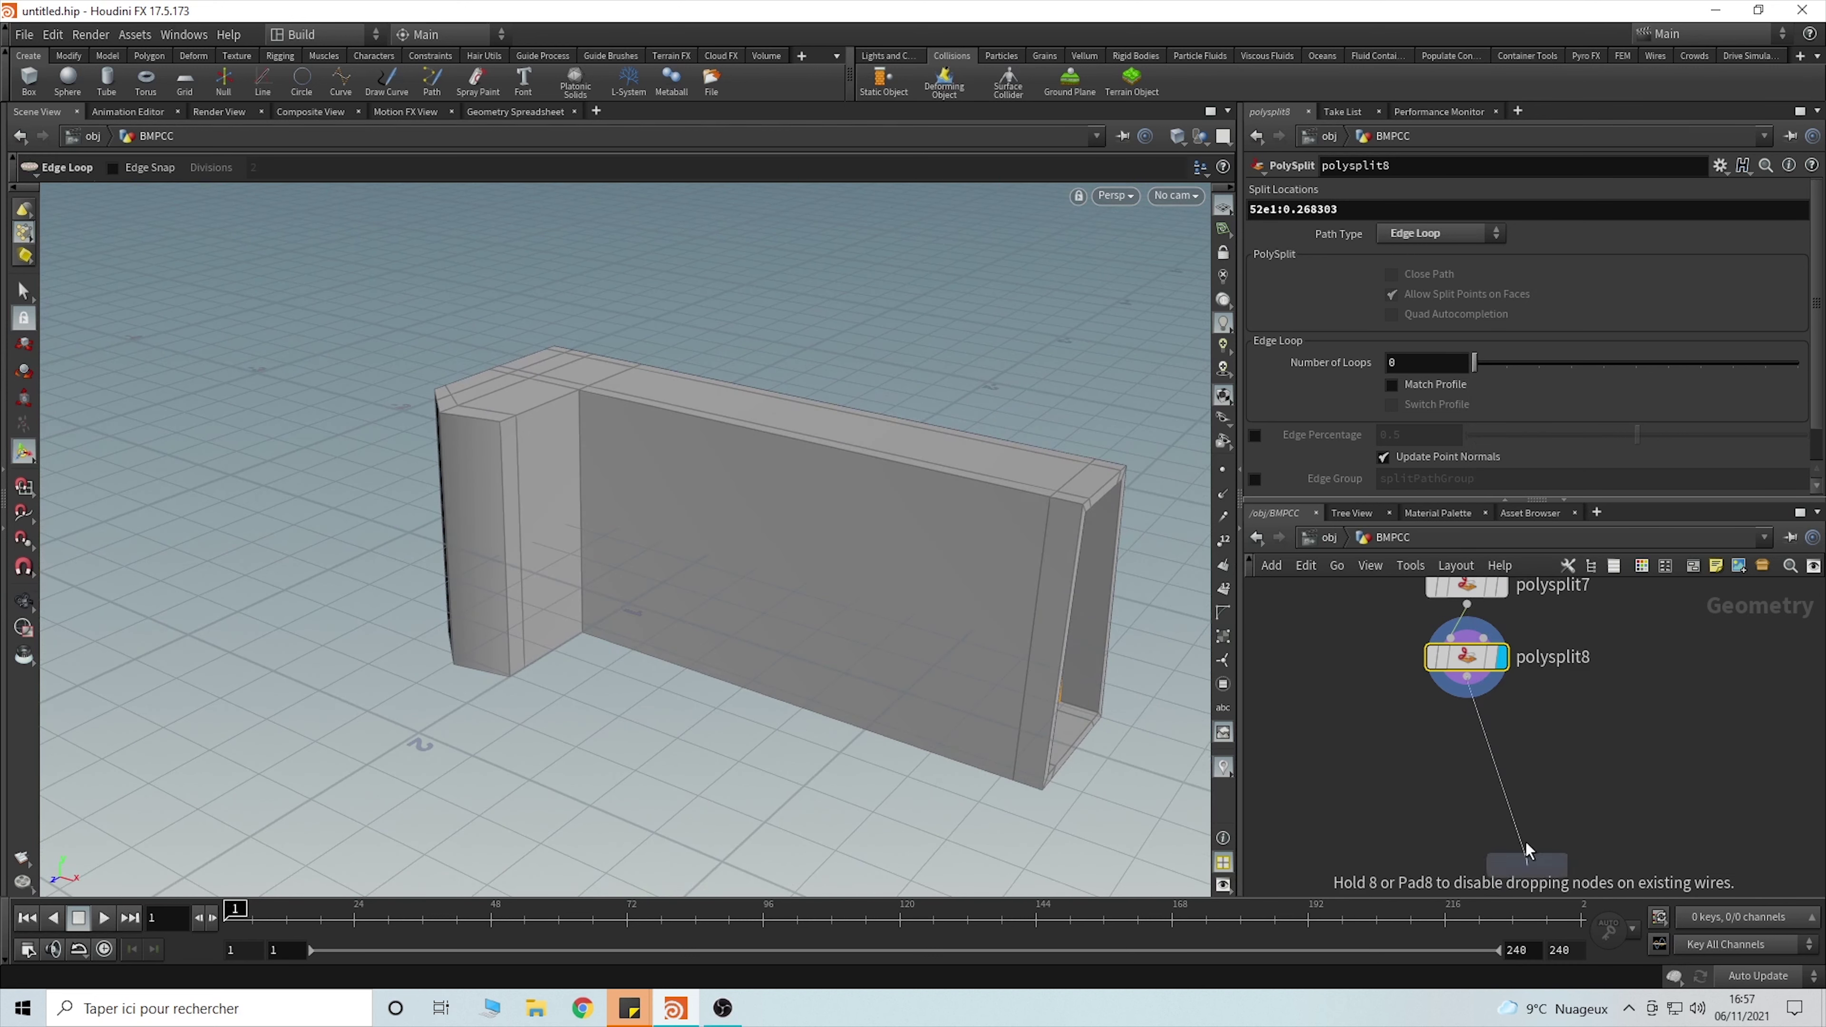
left_click(1467, 729)
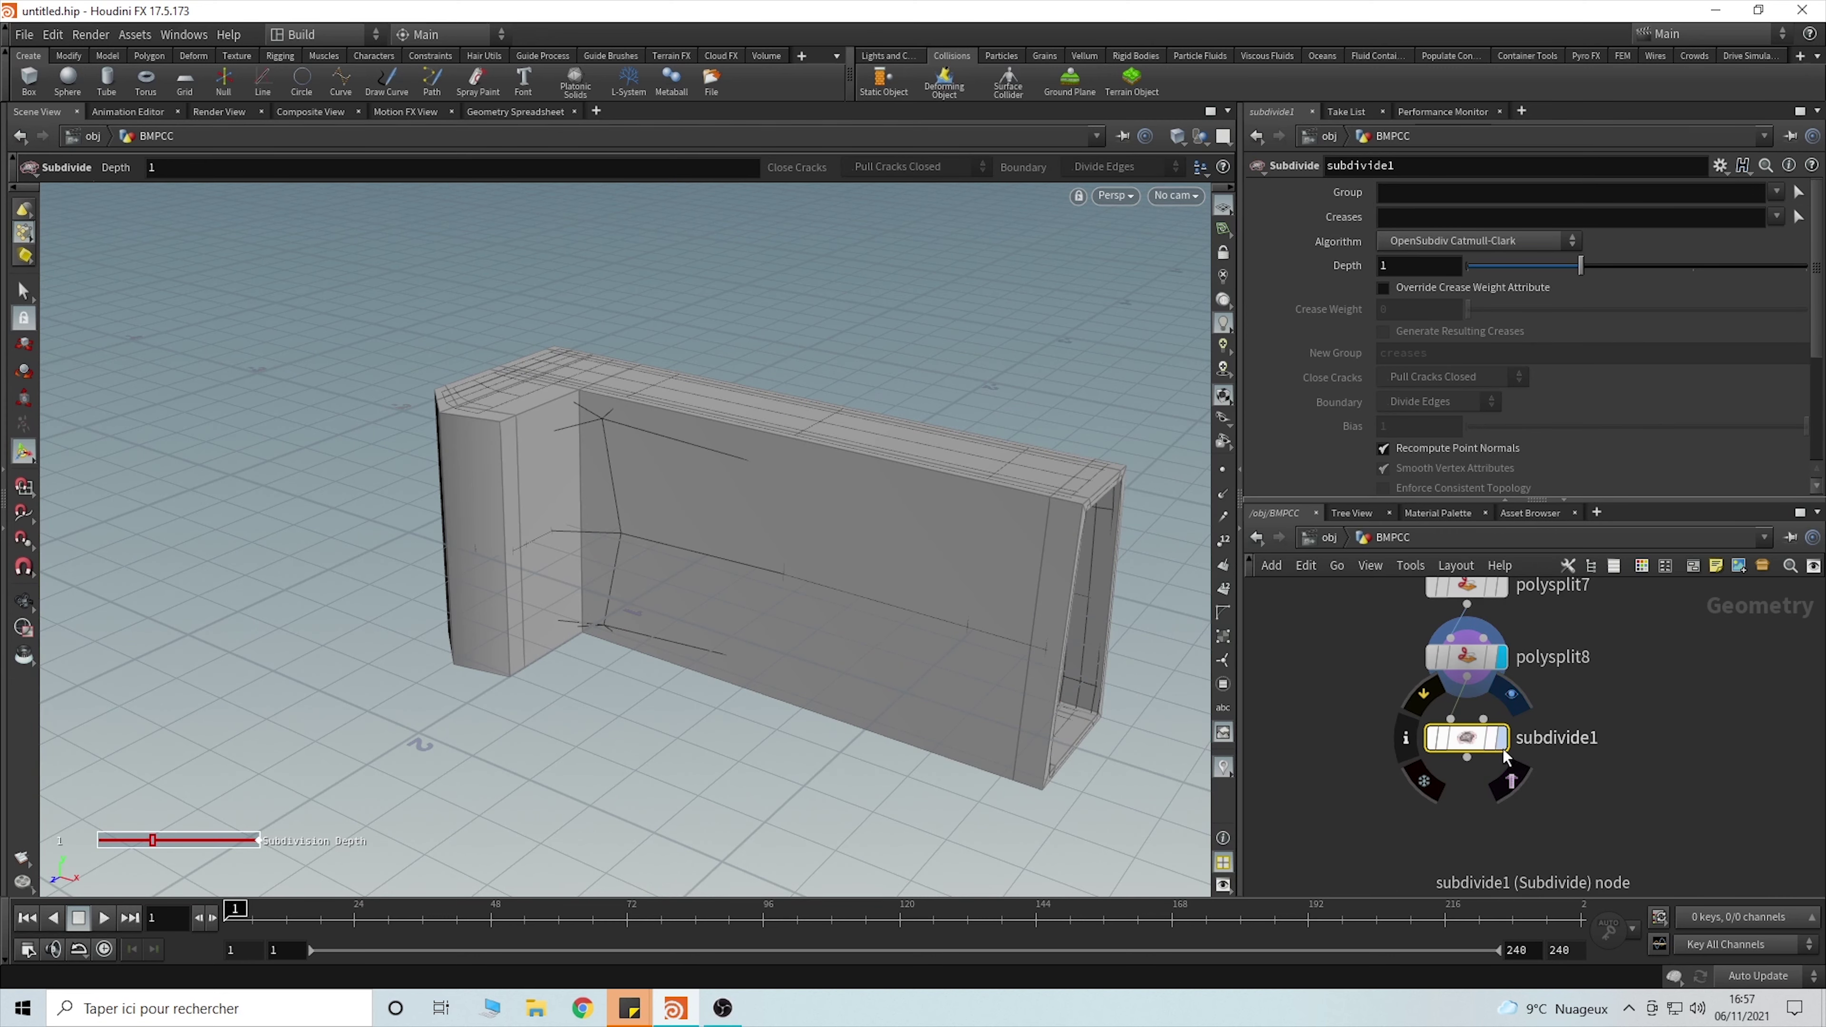
left_click_drag(901, 632, 953, 633, "alt")
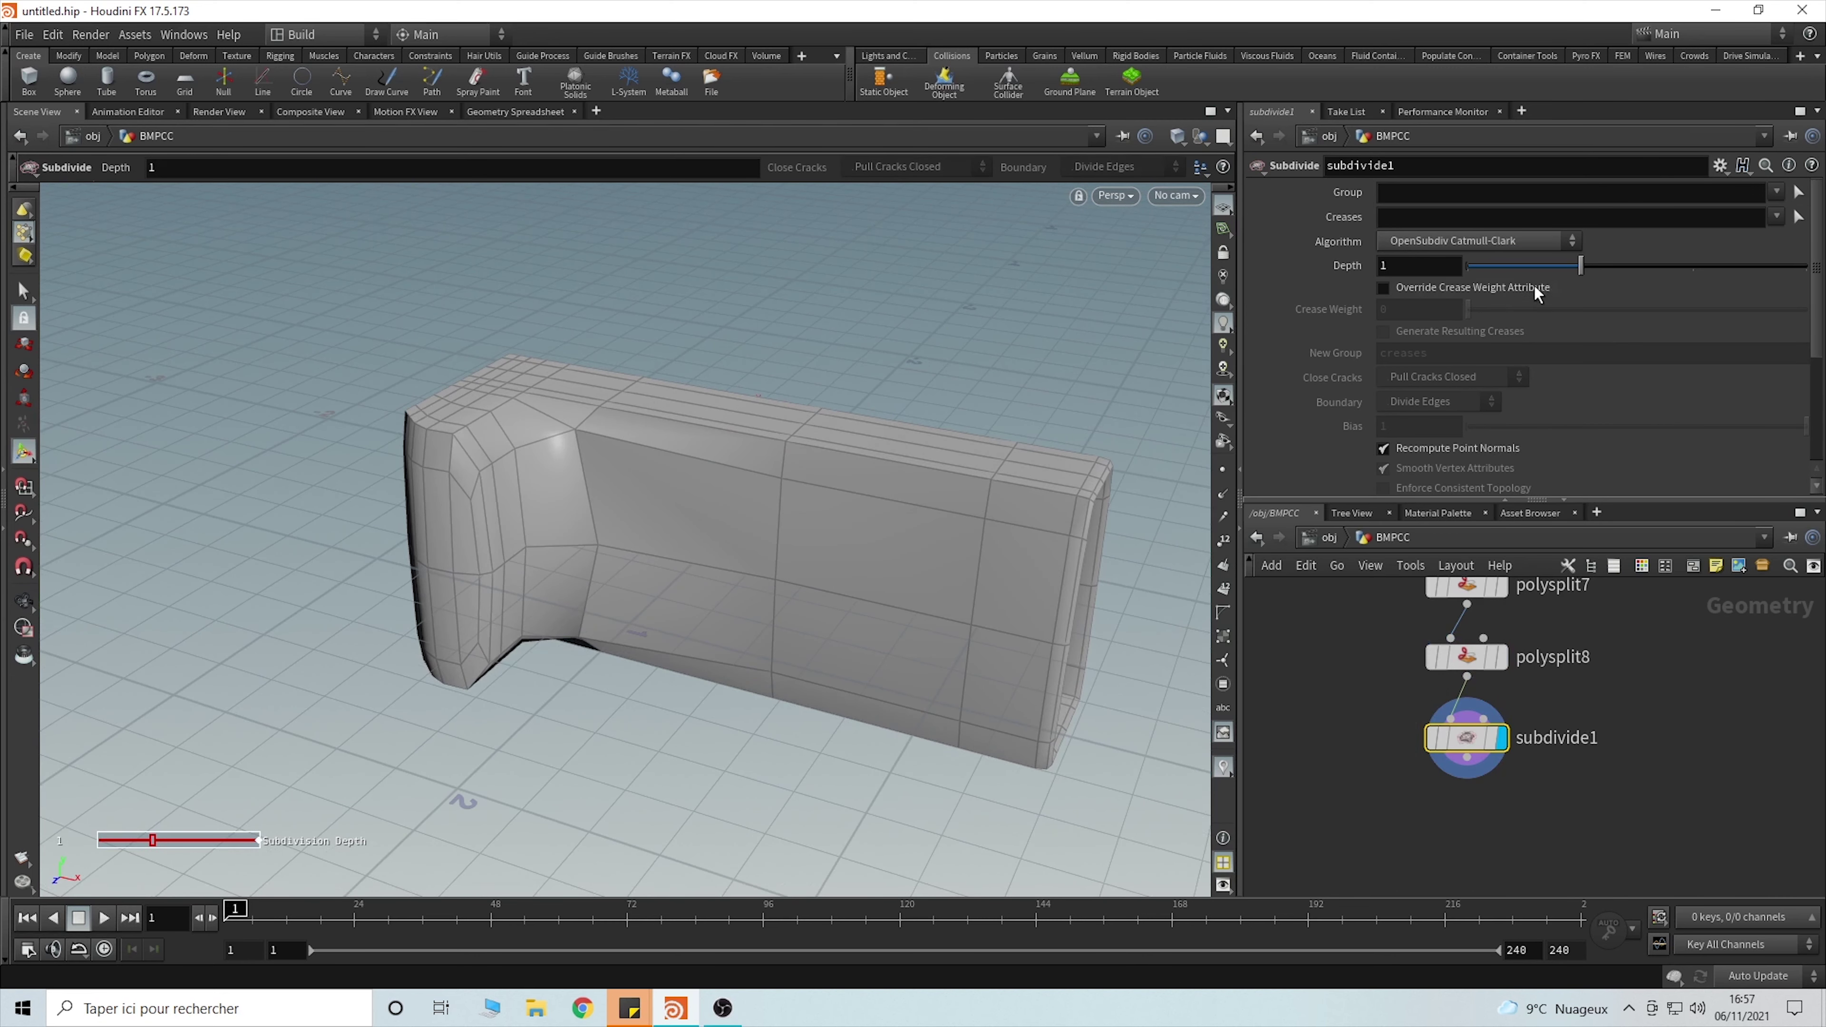
left_click_drag(1581, 267, 1655, 278)
left_click_drag(1023, 626, 595, 583, "alt")
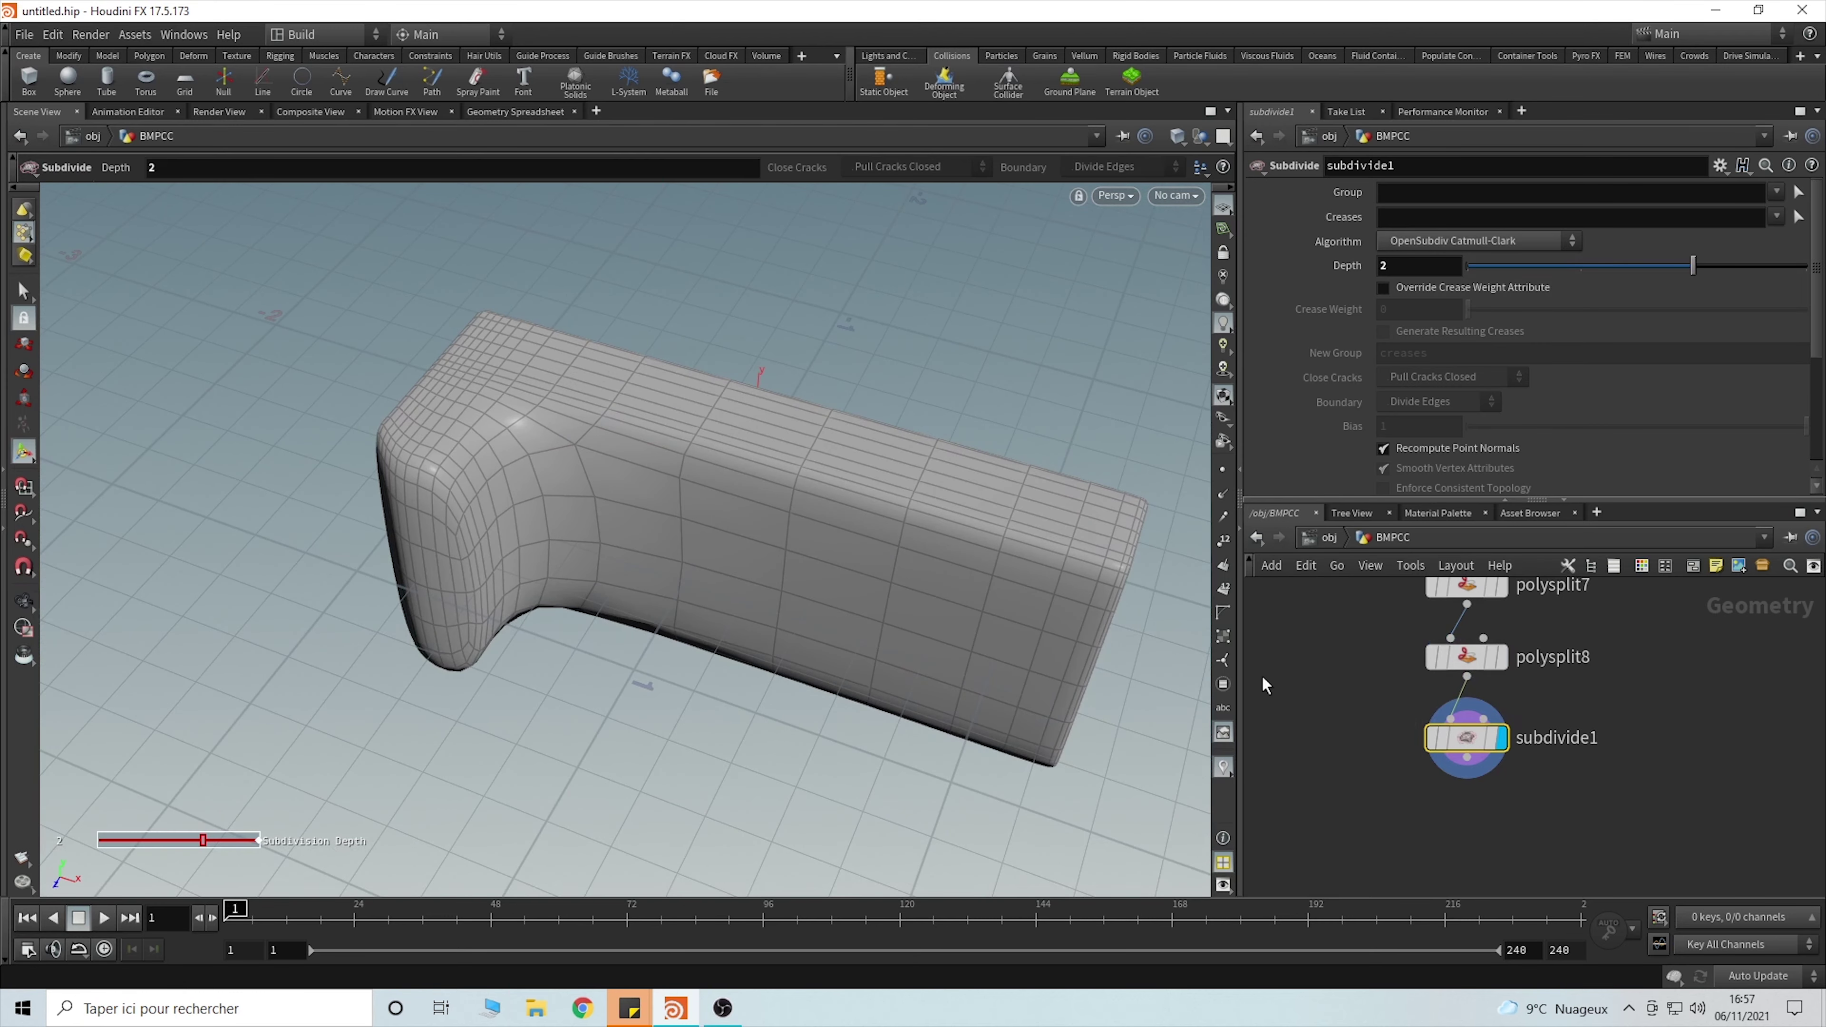
- Insert a horizontal Edge Loop around the upper part of the body, between the last PolySplit and the Subdivide node
left_click_drag(1466, 737, 1479, 788)
left_click(1469, 658)
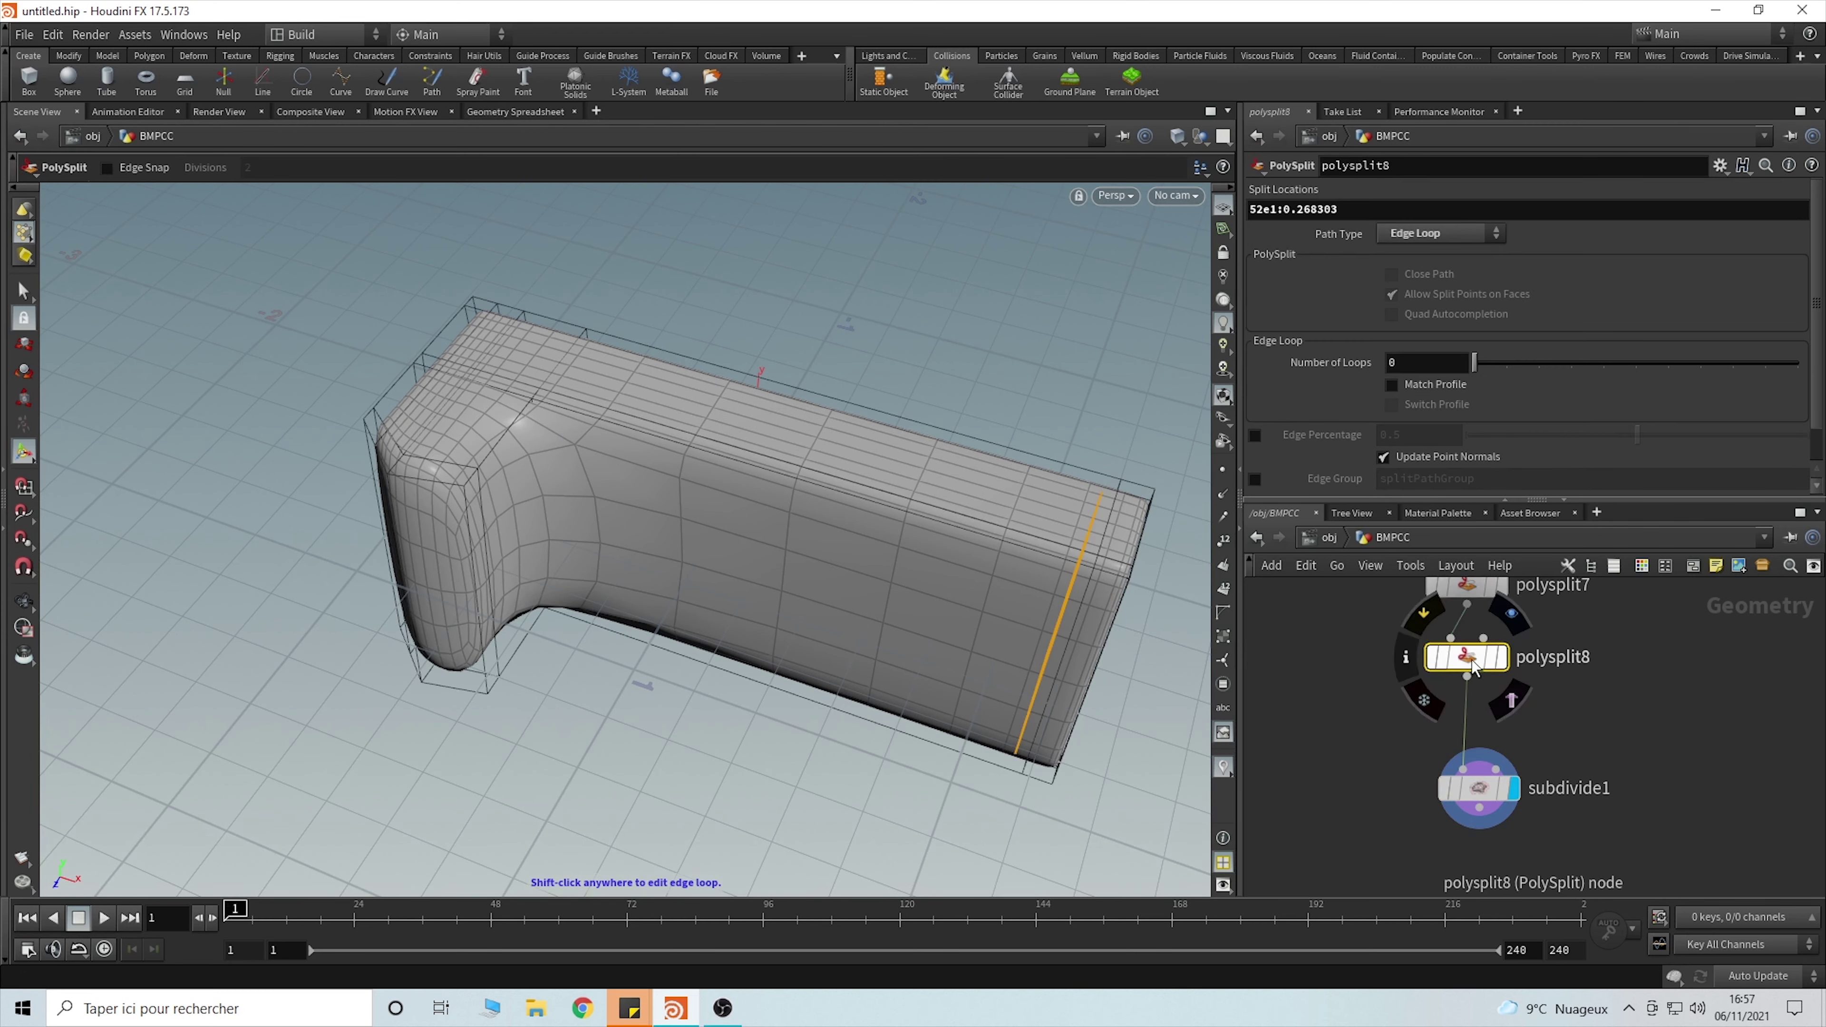
key("Tab")
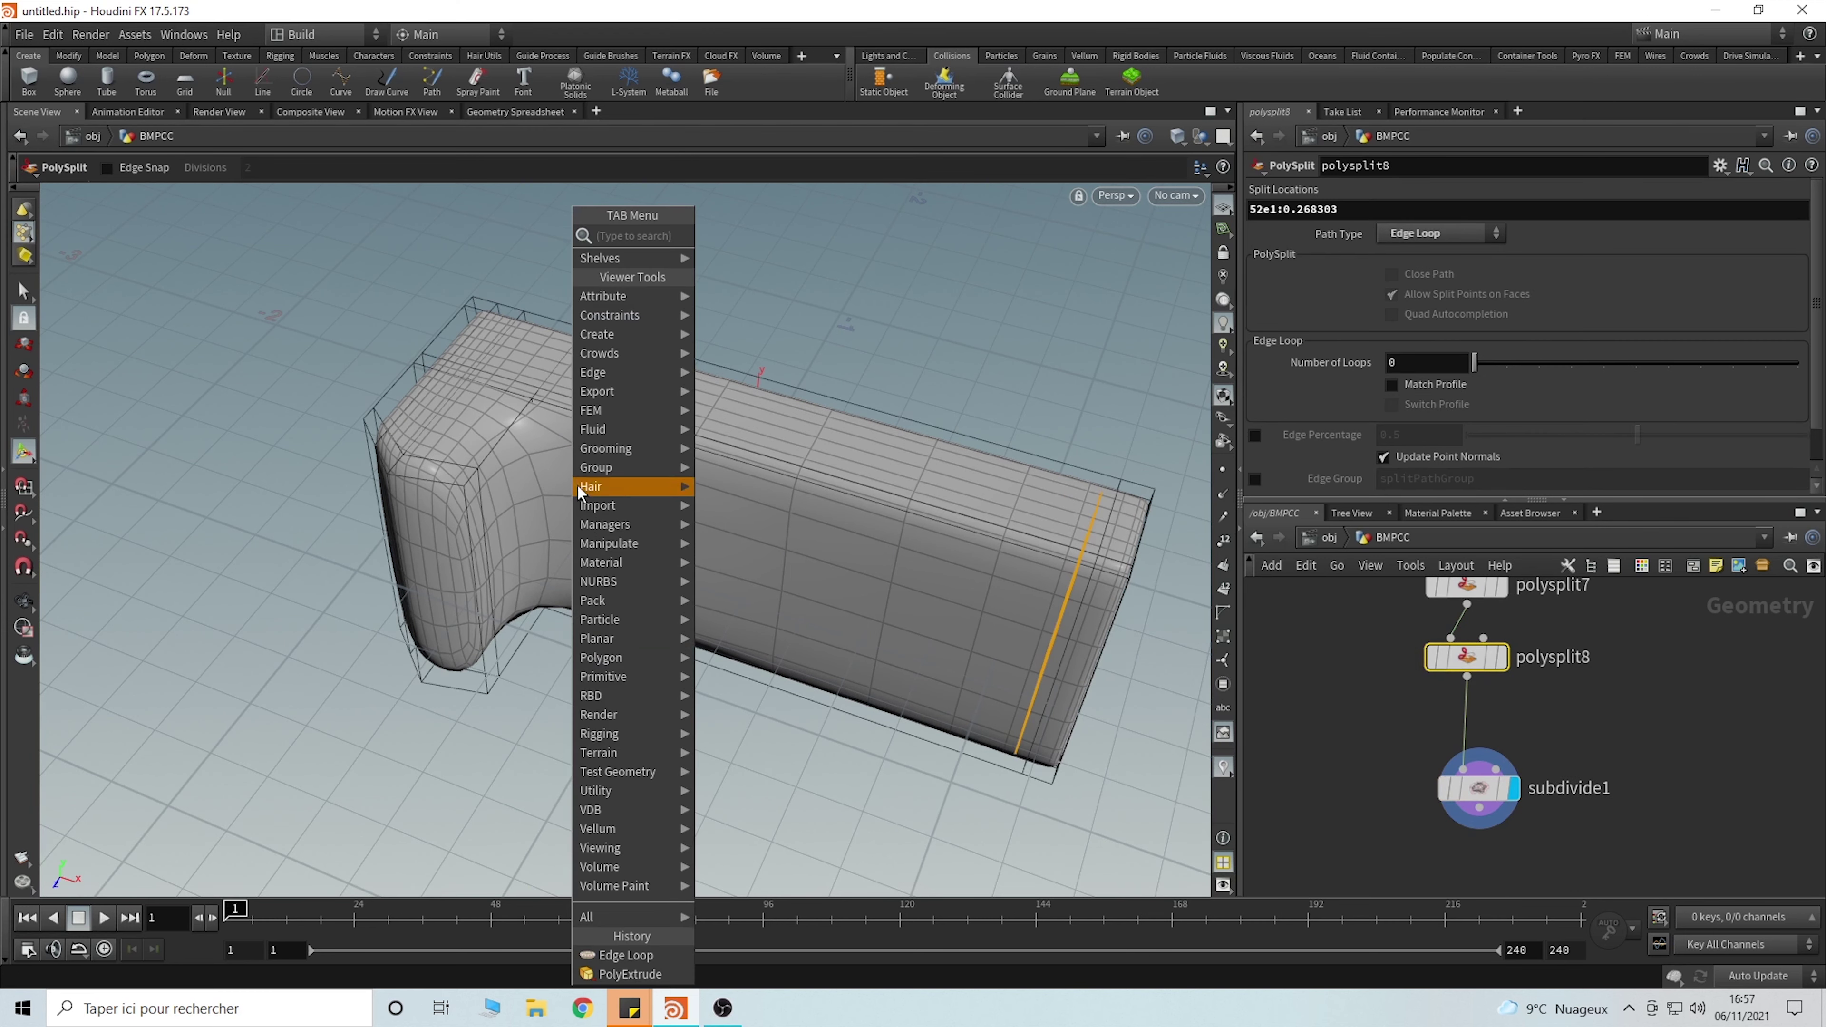
left_click(646, 959)
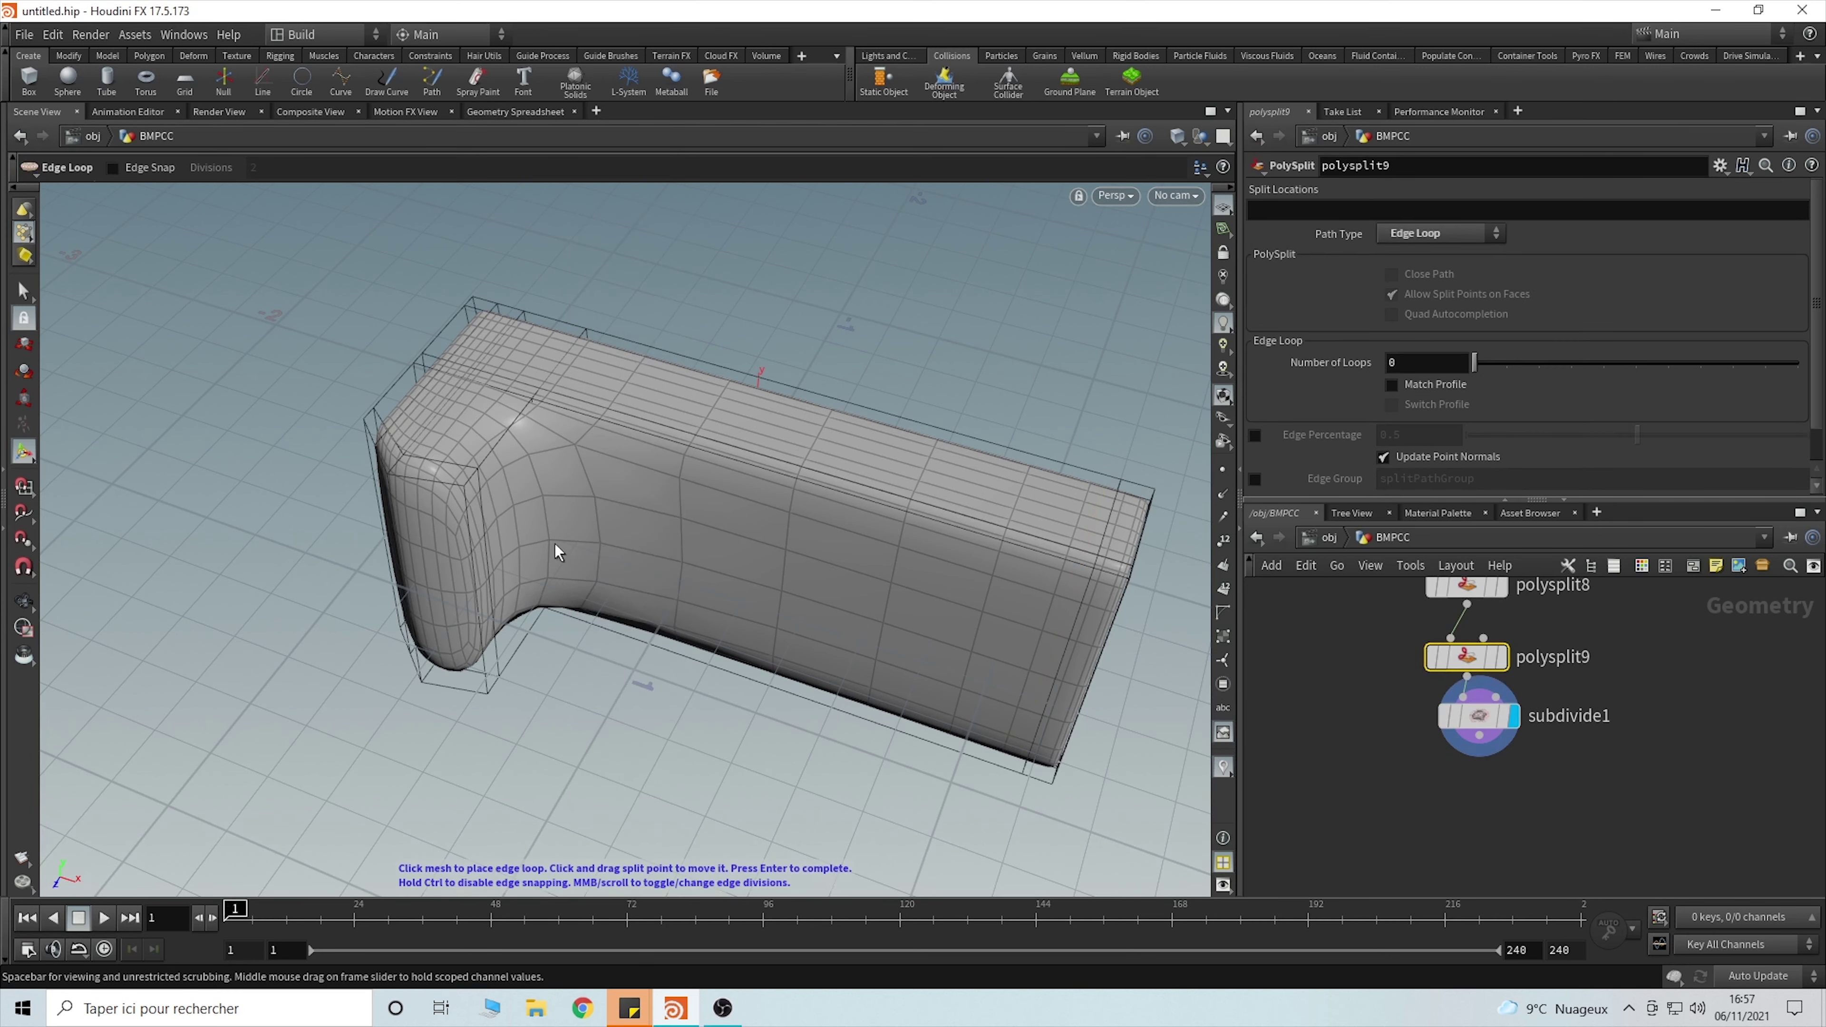
left_click(477, 489)
- Move the new horizontal loop's points by about -0.12 in Y, and add another Edge Loop to the body
left_click_drag(573, 538, 644, 501, "alt")
key("t")
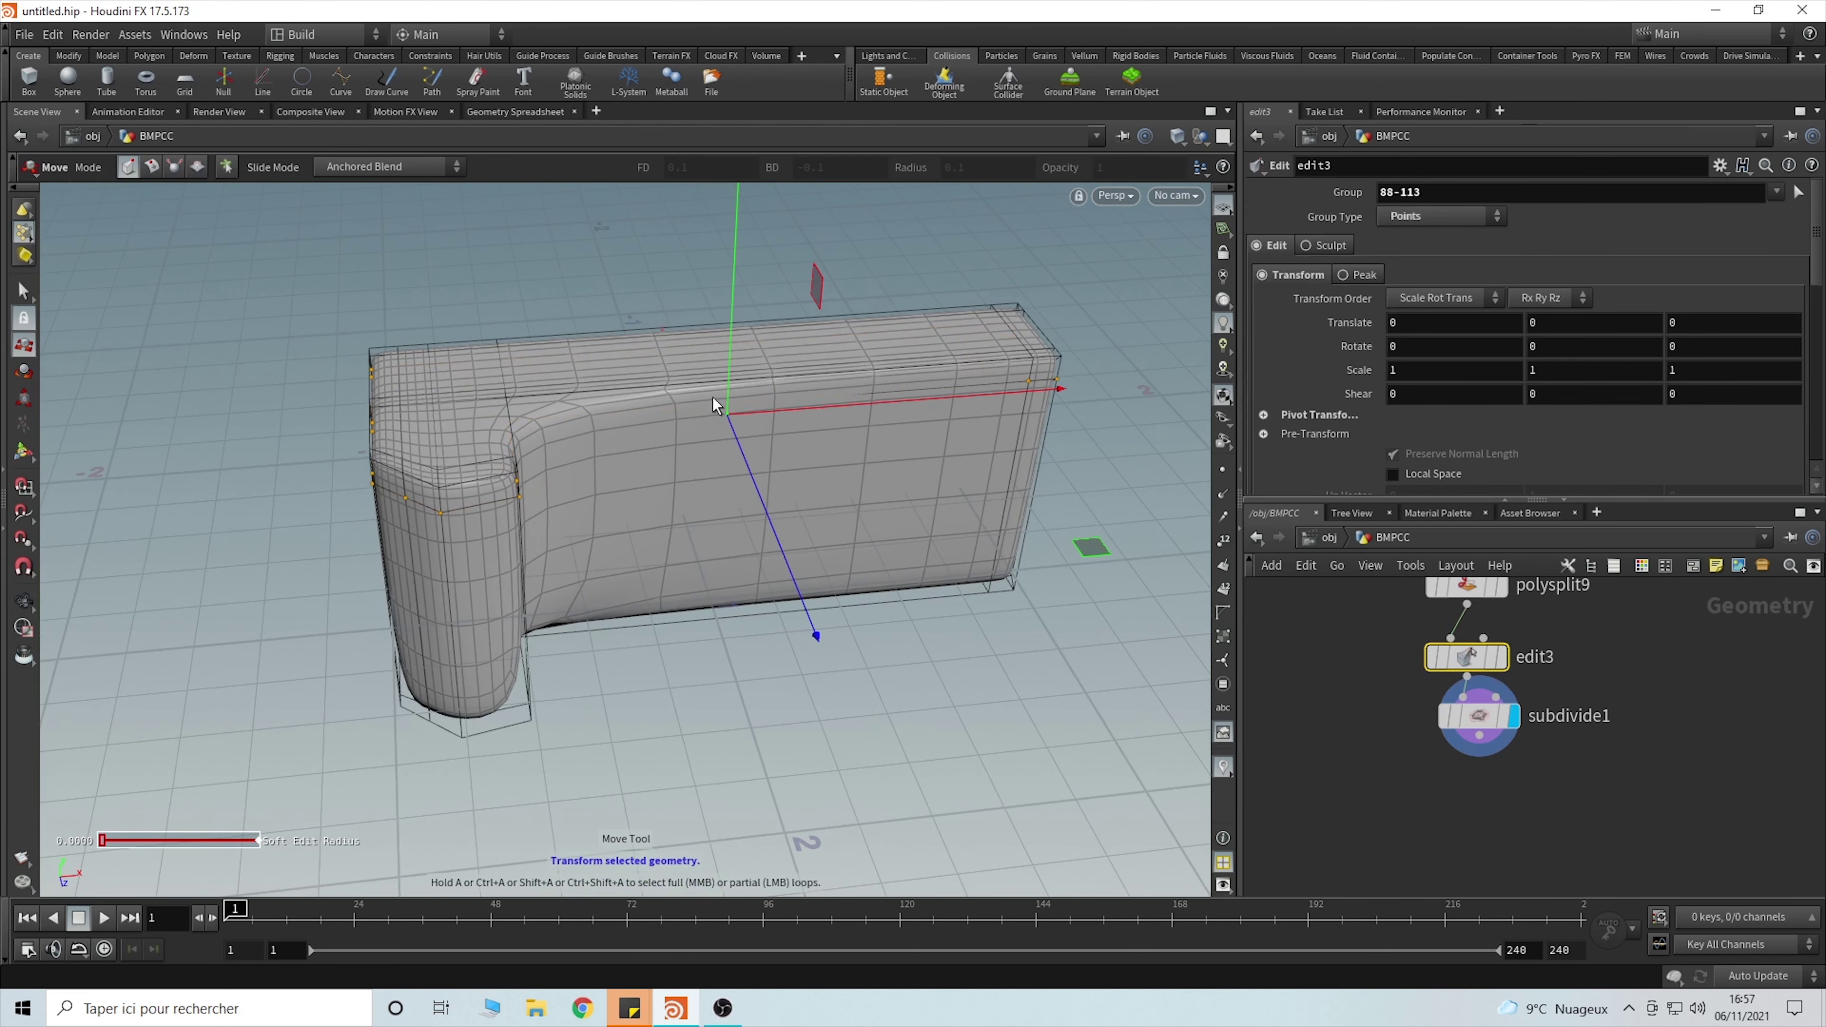
left_click_drag(732, 328, 667, 572)
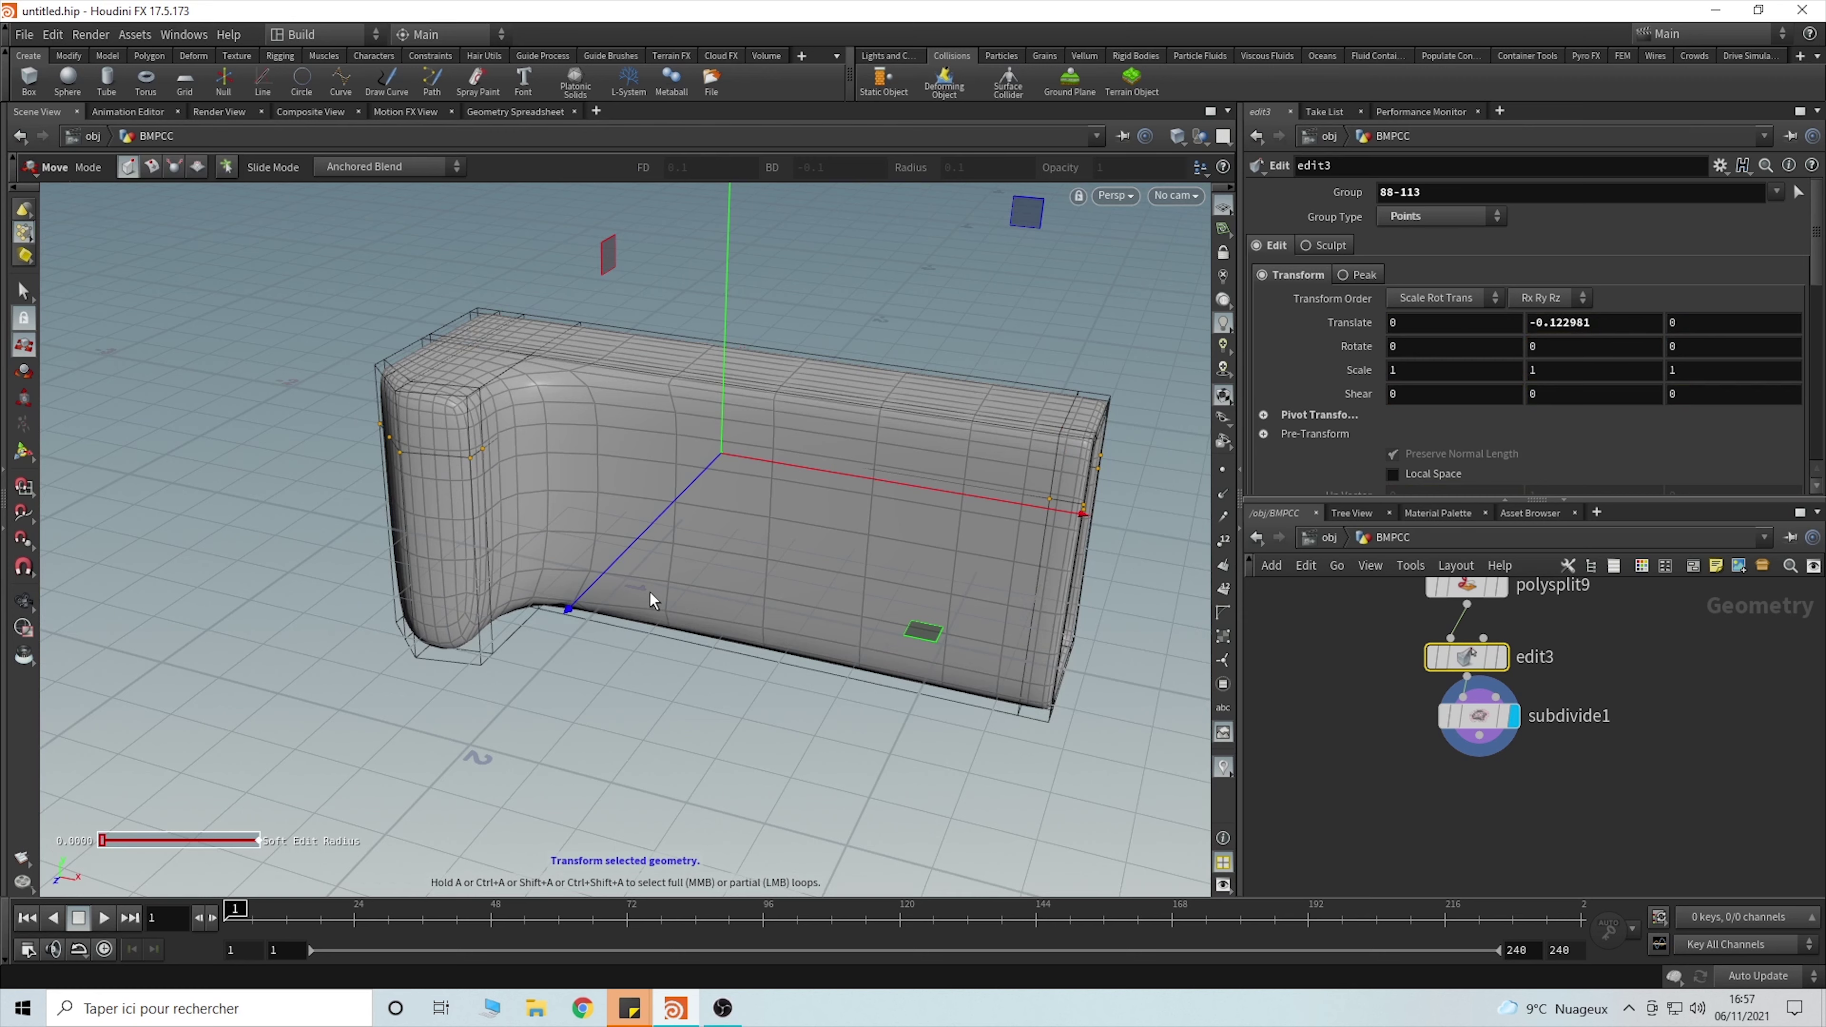
key("Tab")
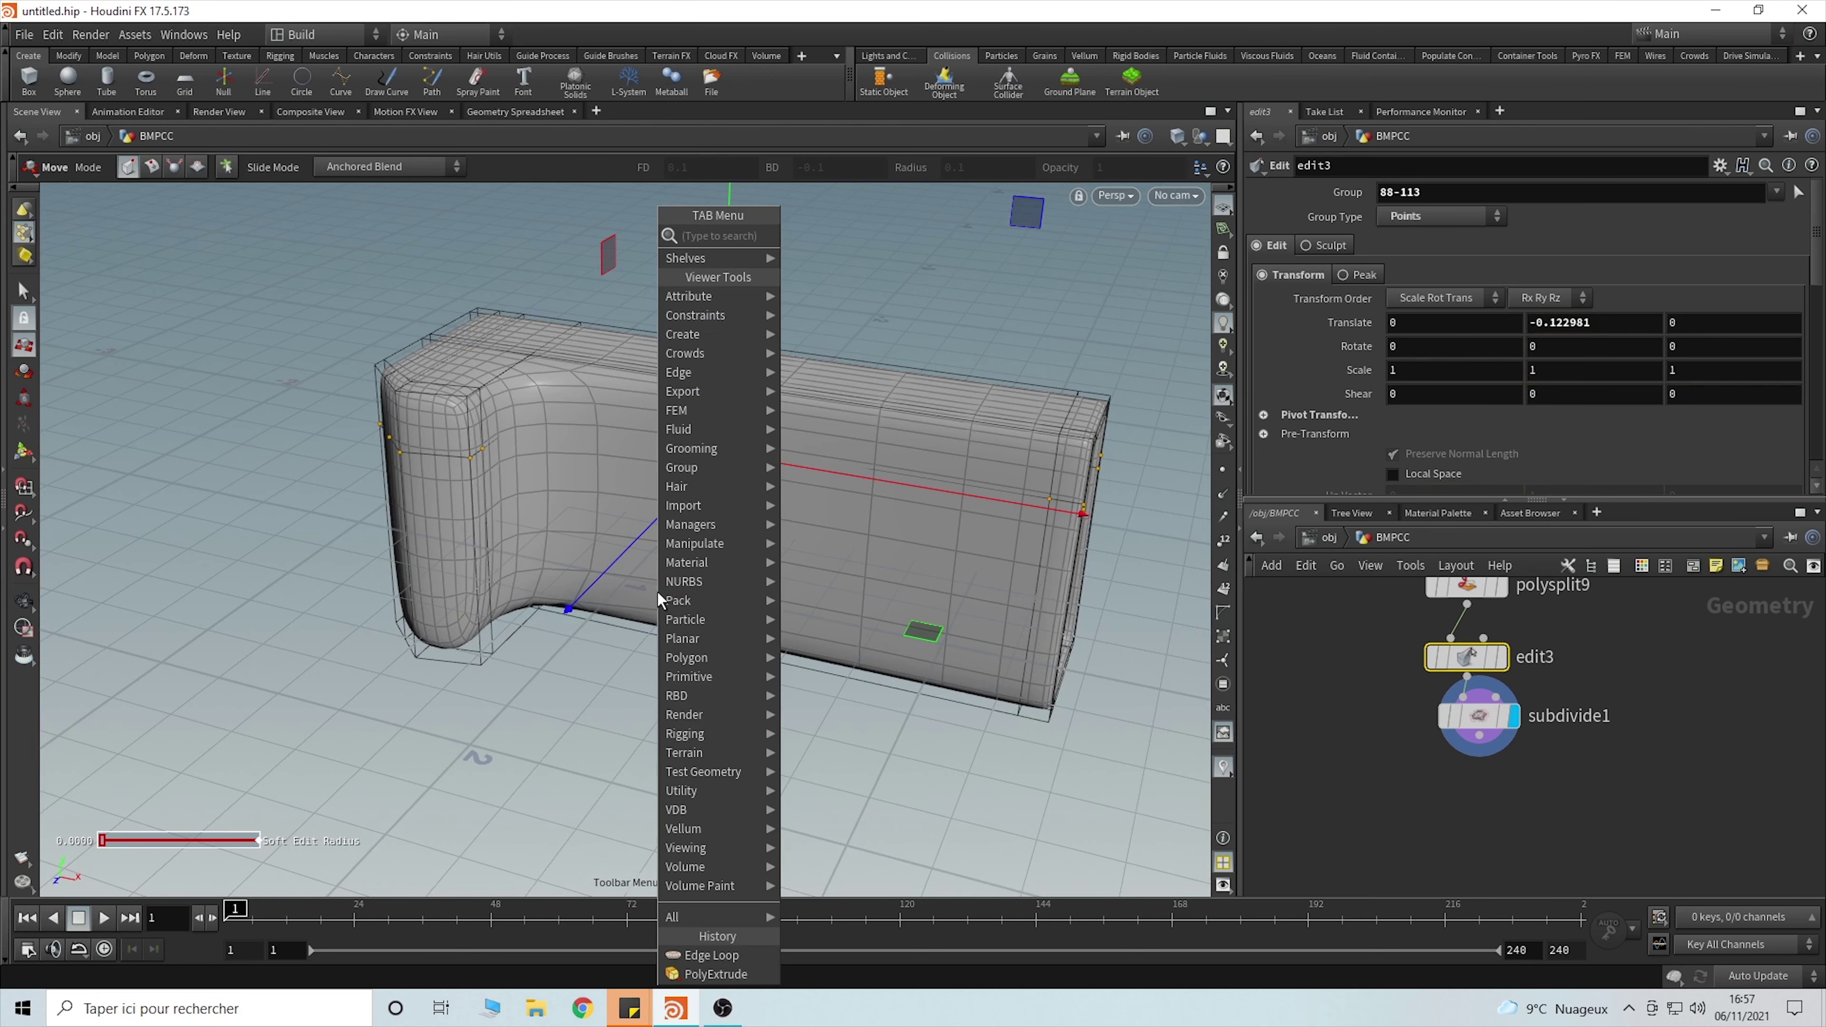
left_click(716, 960)
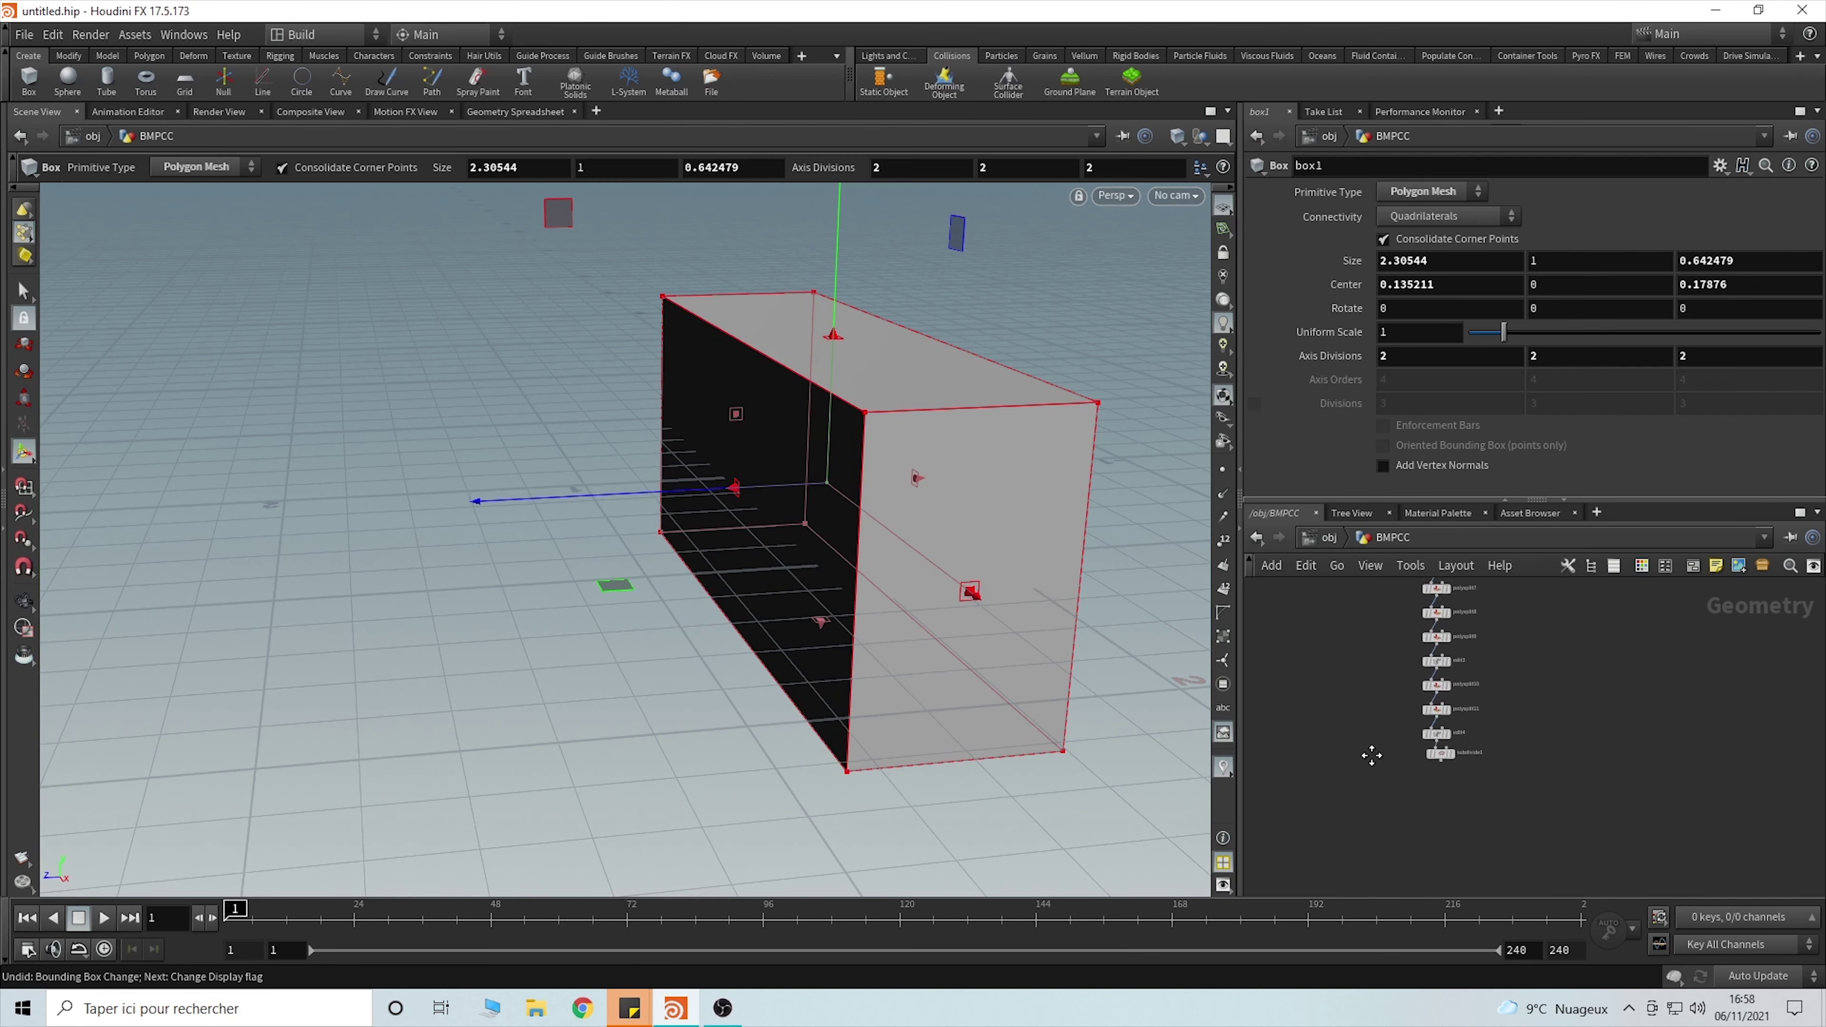
- Display the Subdivide result and enlarge the original base box to a Z size of about 0.70
left_click(1458, 771)
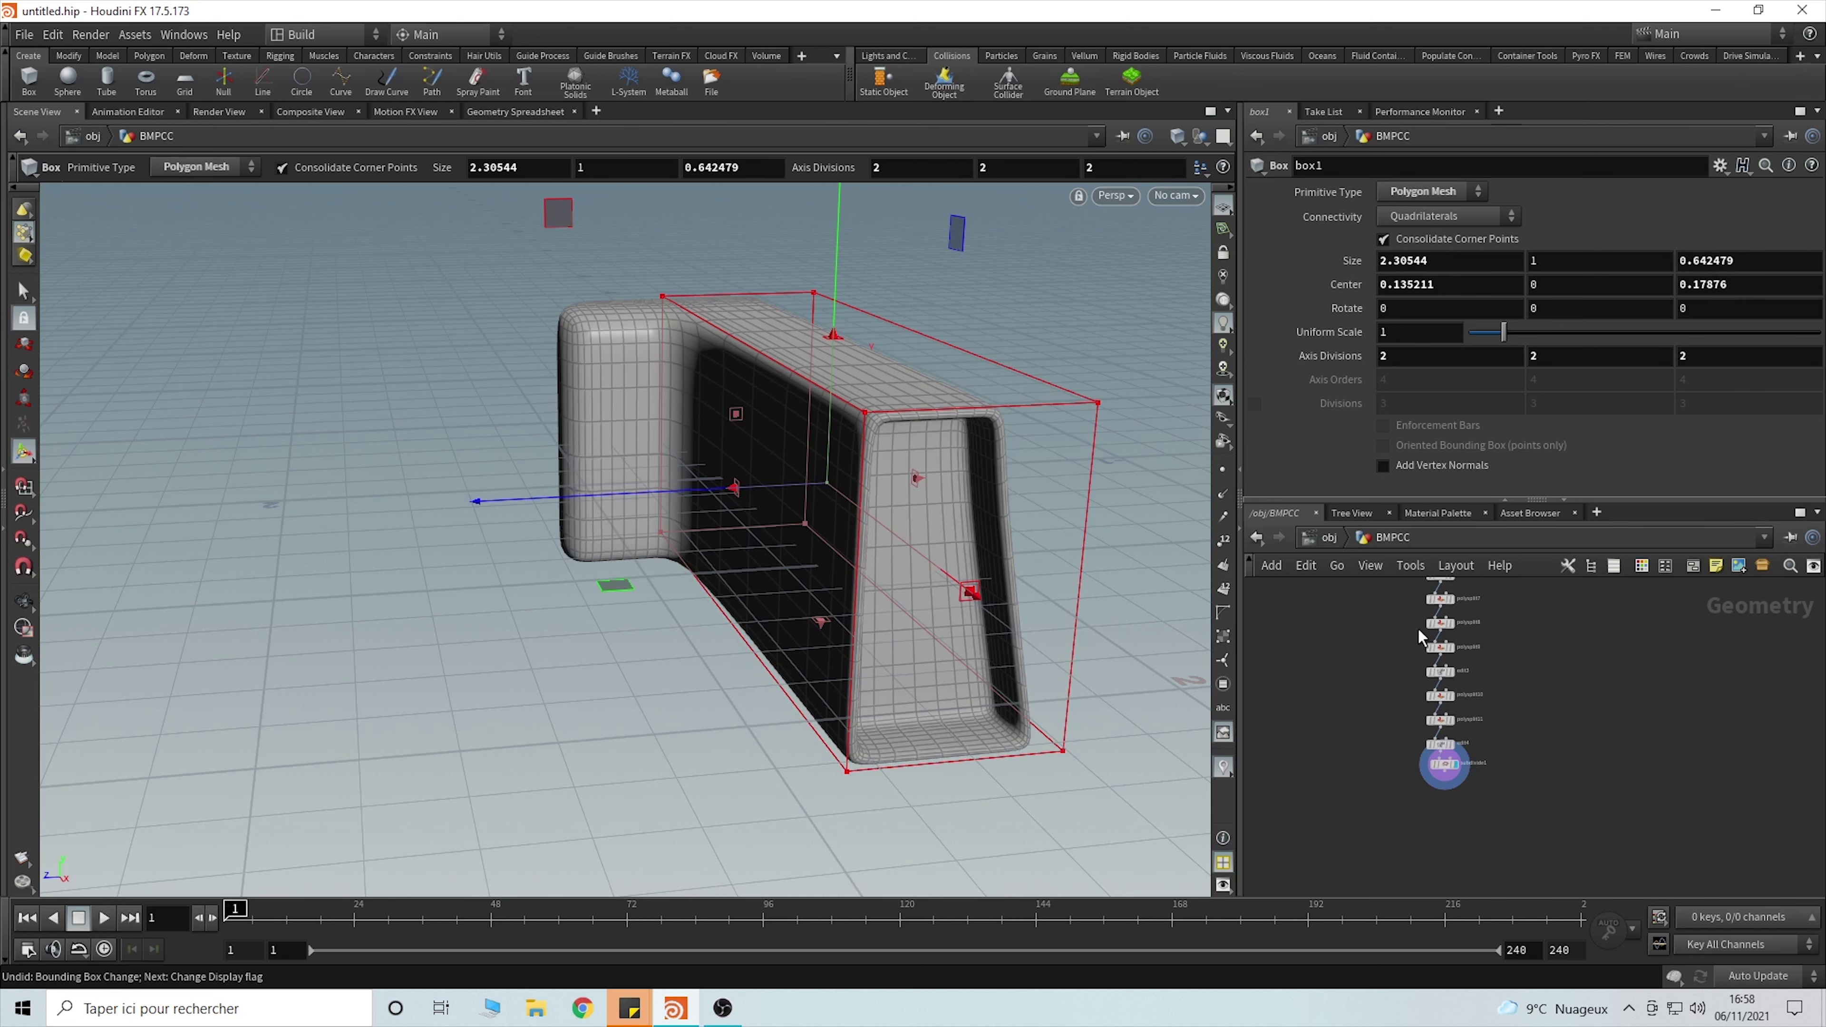
key("f")
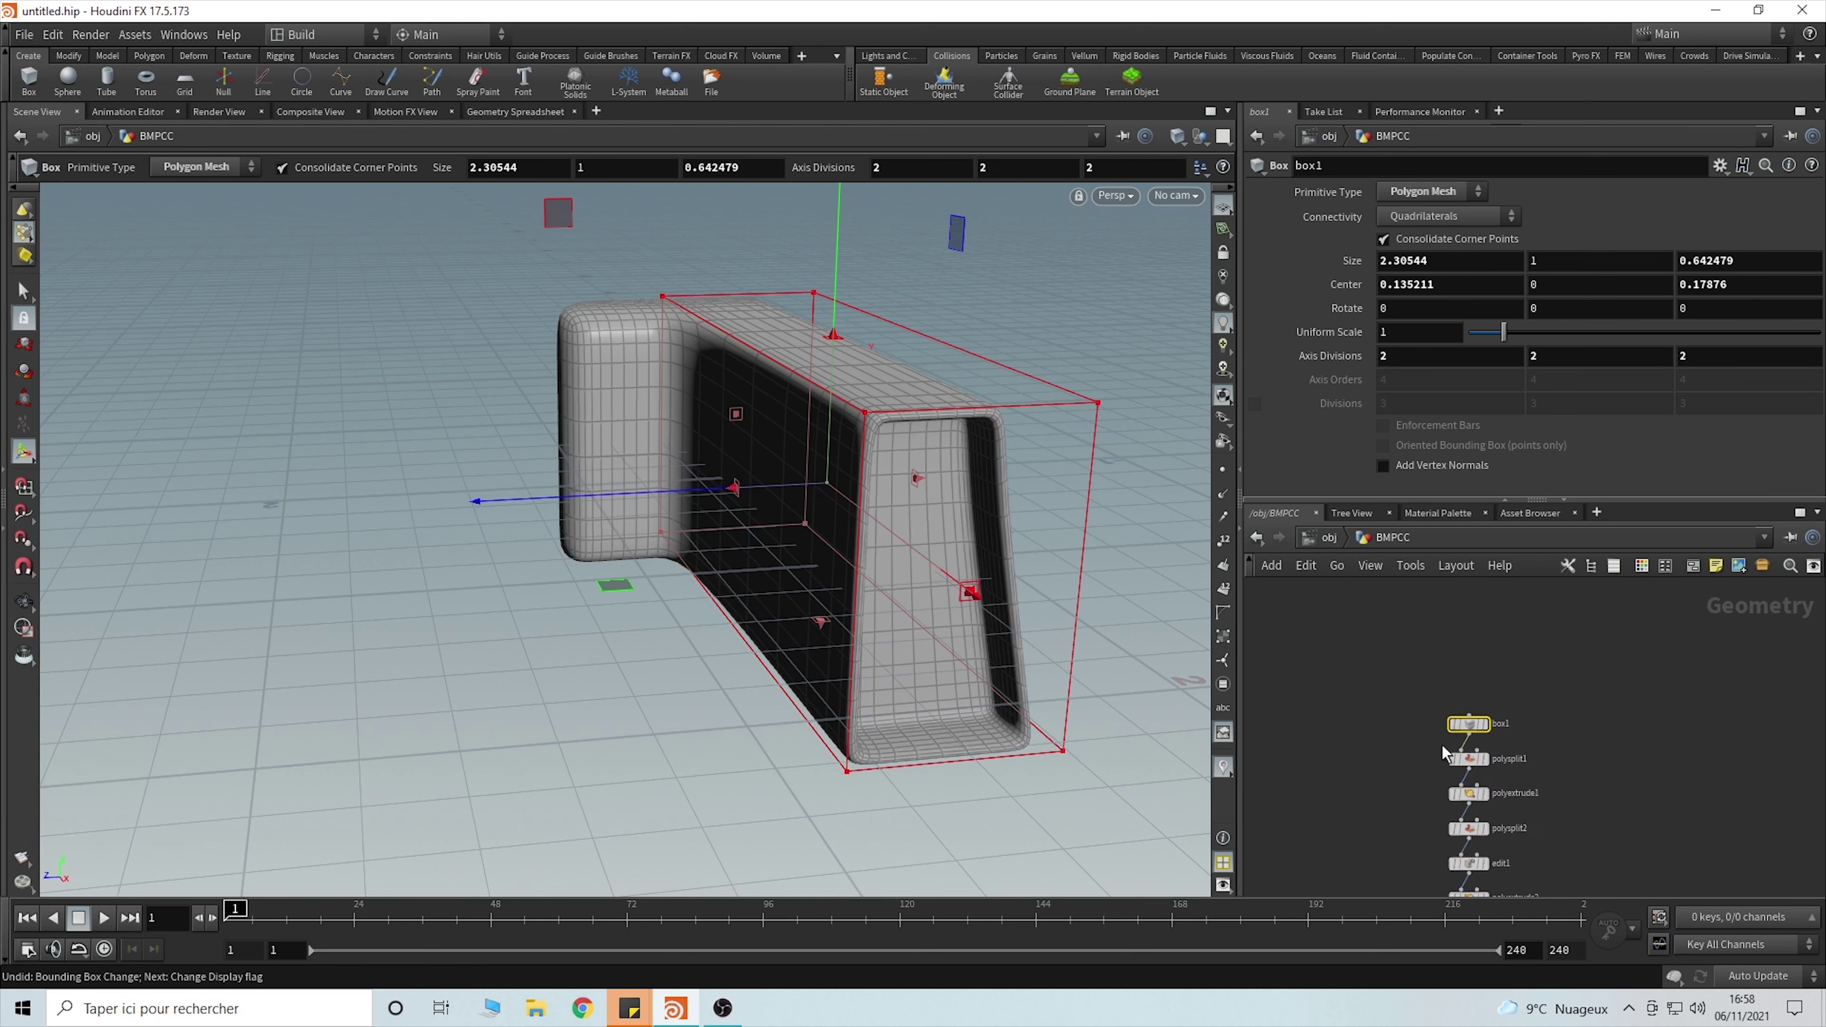
left_click_drag(732, 488, 728, 492)
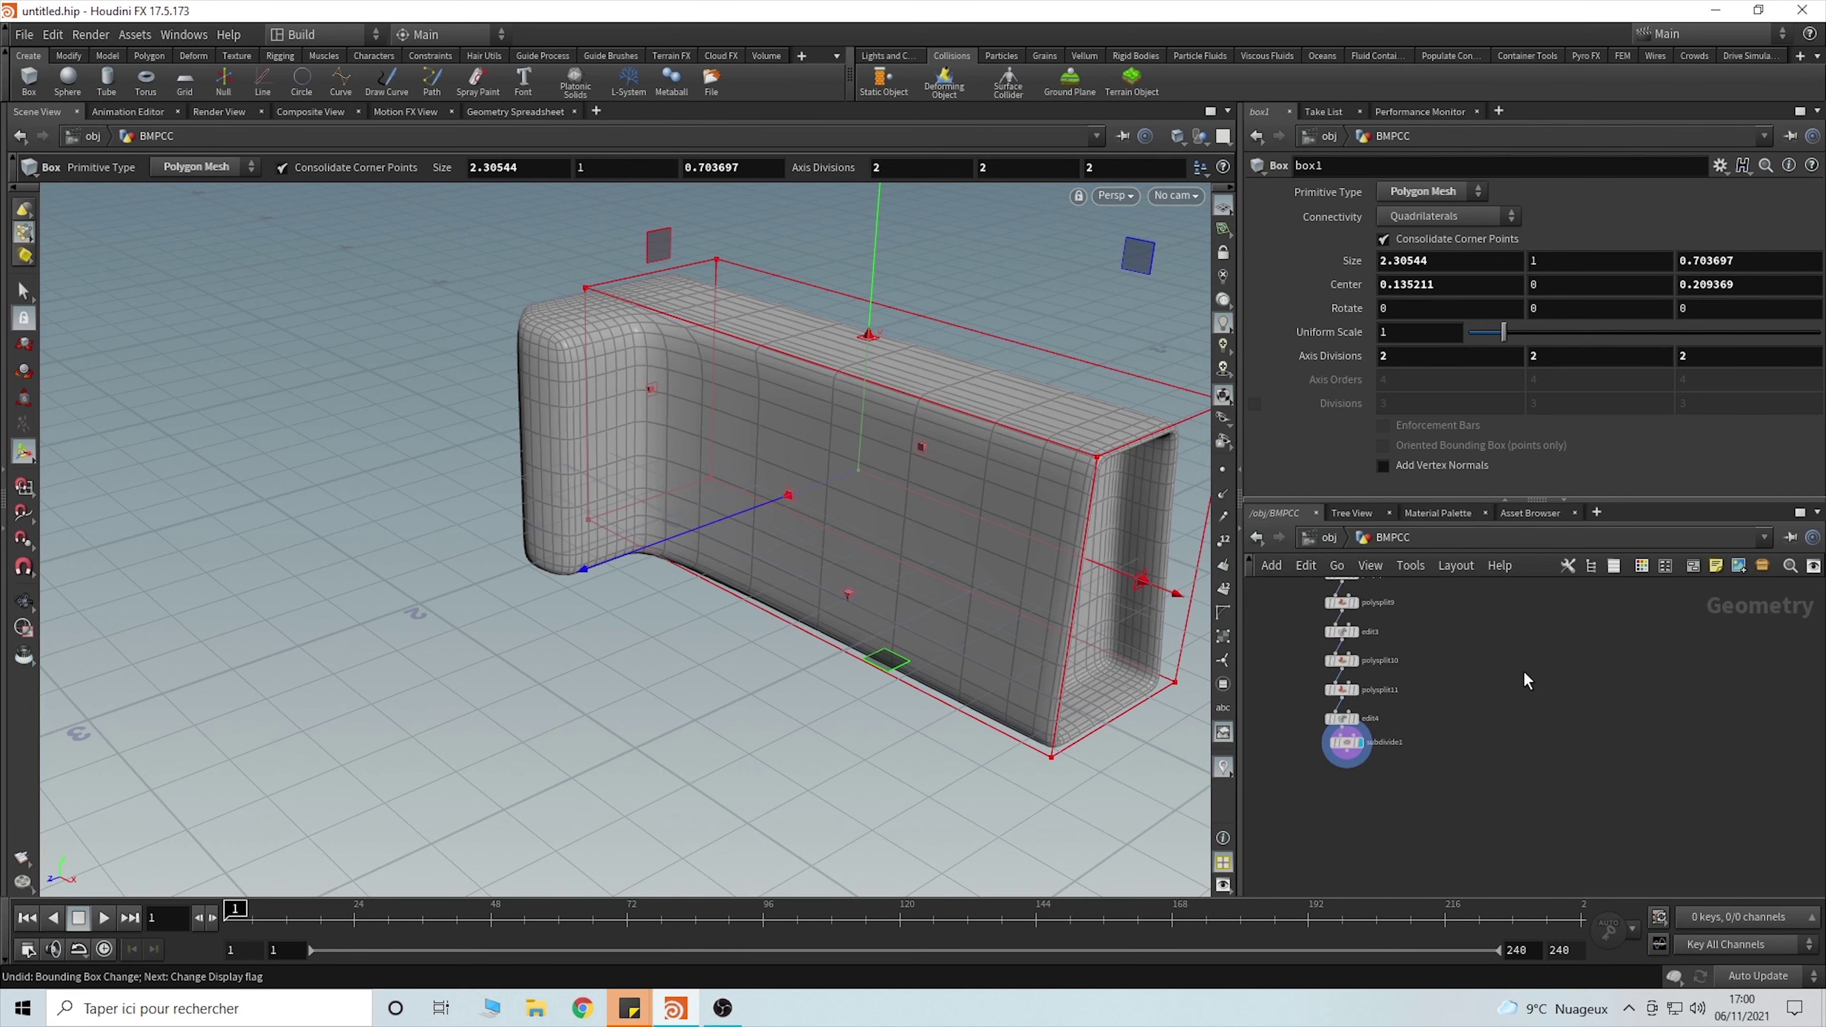
- Add a second Box node and place it beside the body's node chain
key("Tab")
type("bo")
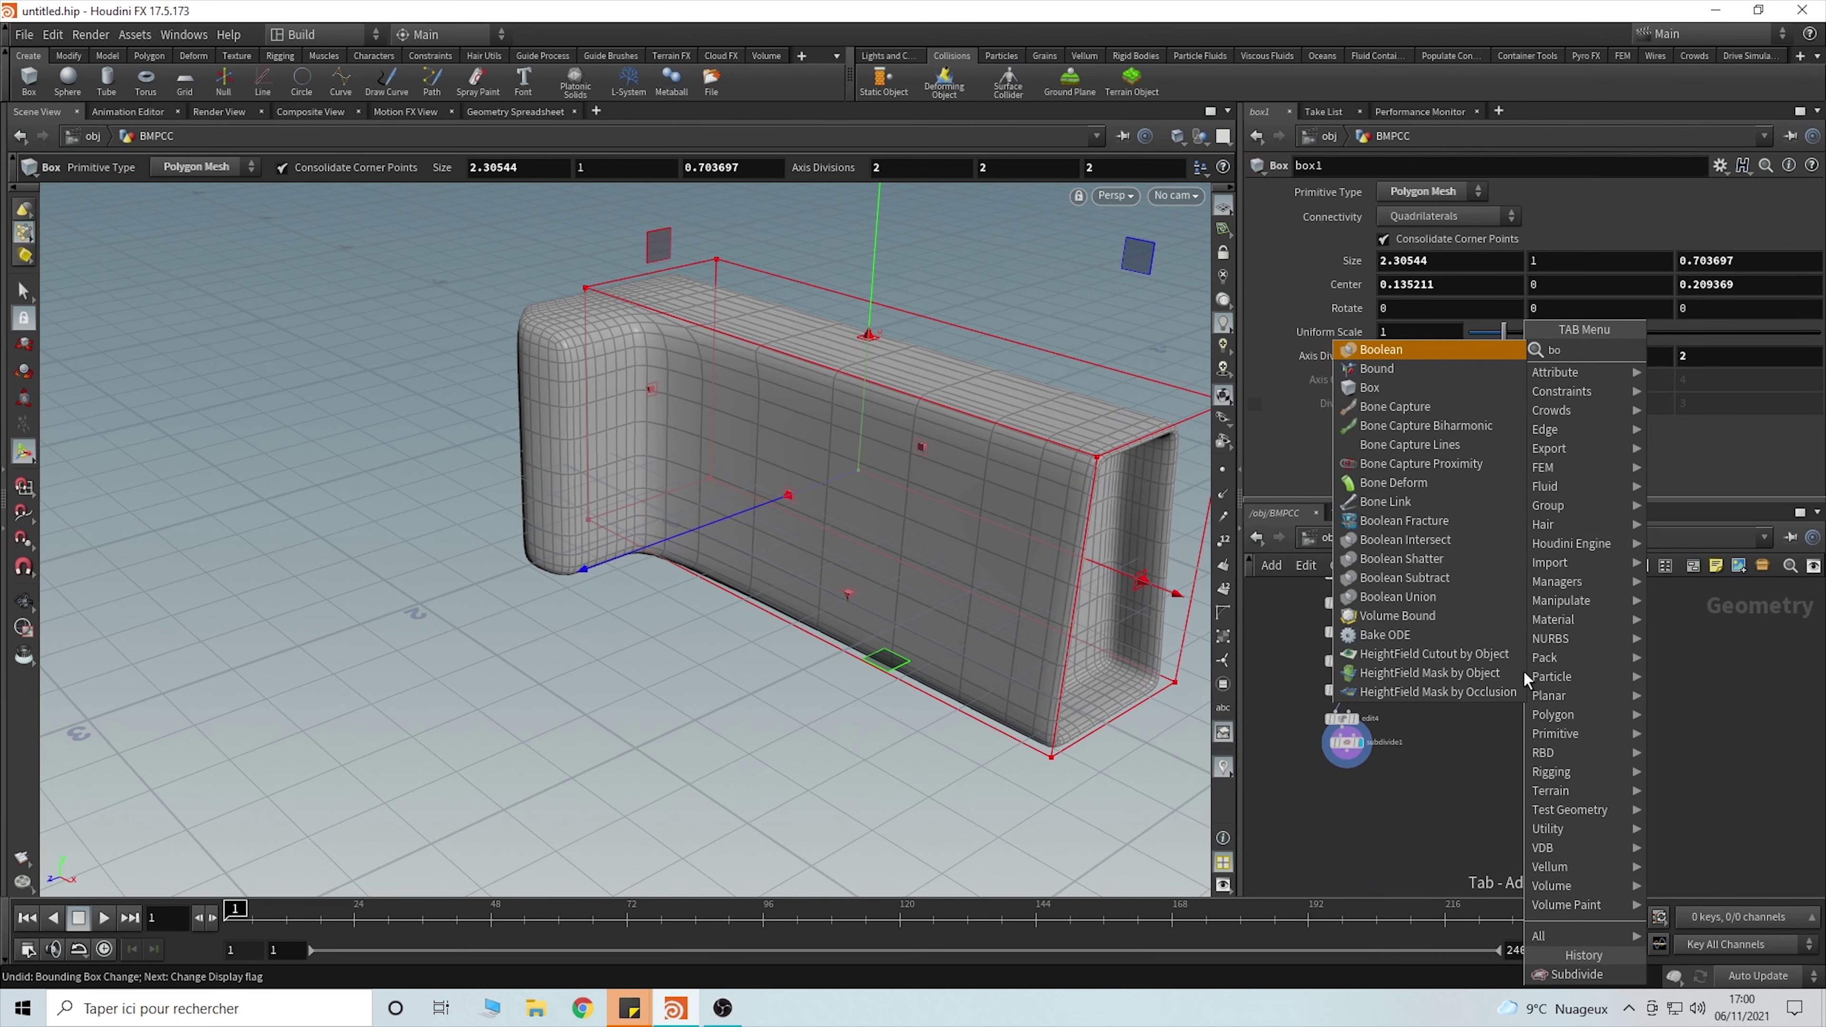
type("x")
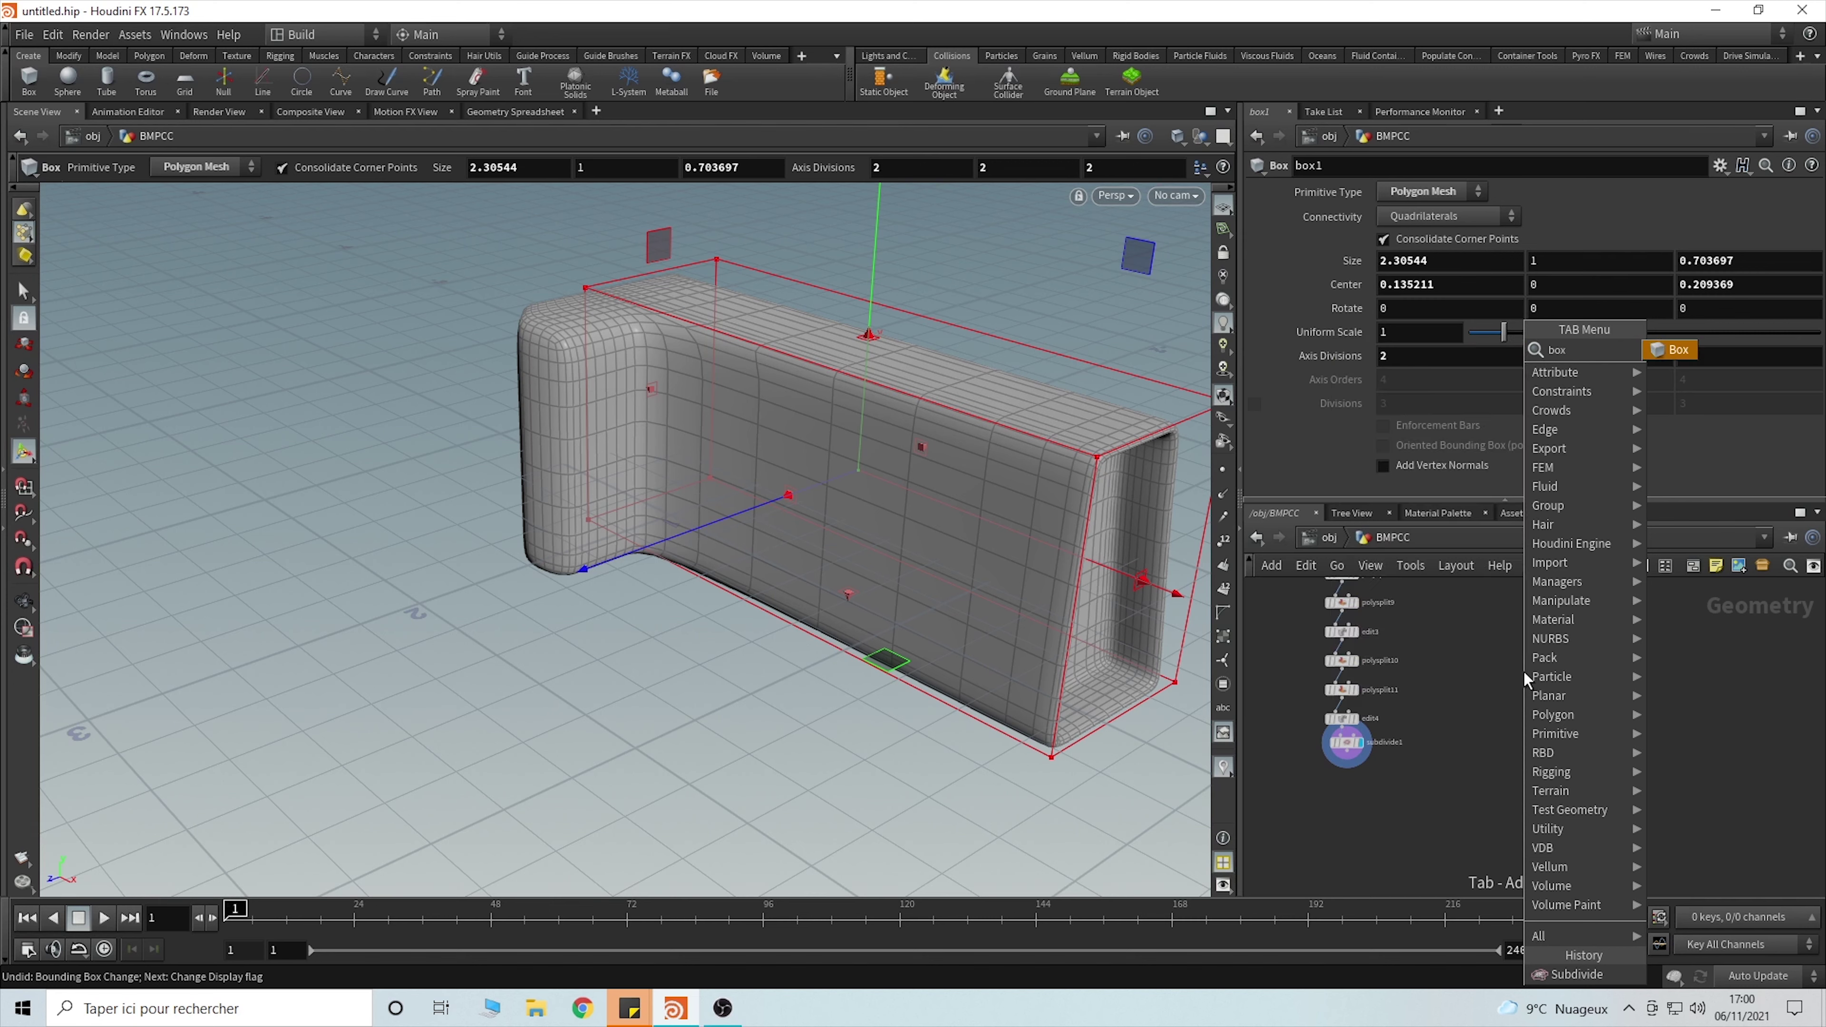
key("Return")
left_click(1594, 791)
left_click_drag(1593, 790, 1592, 742)
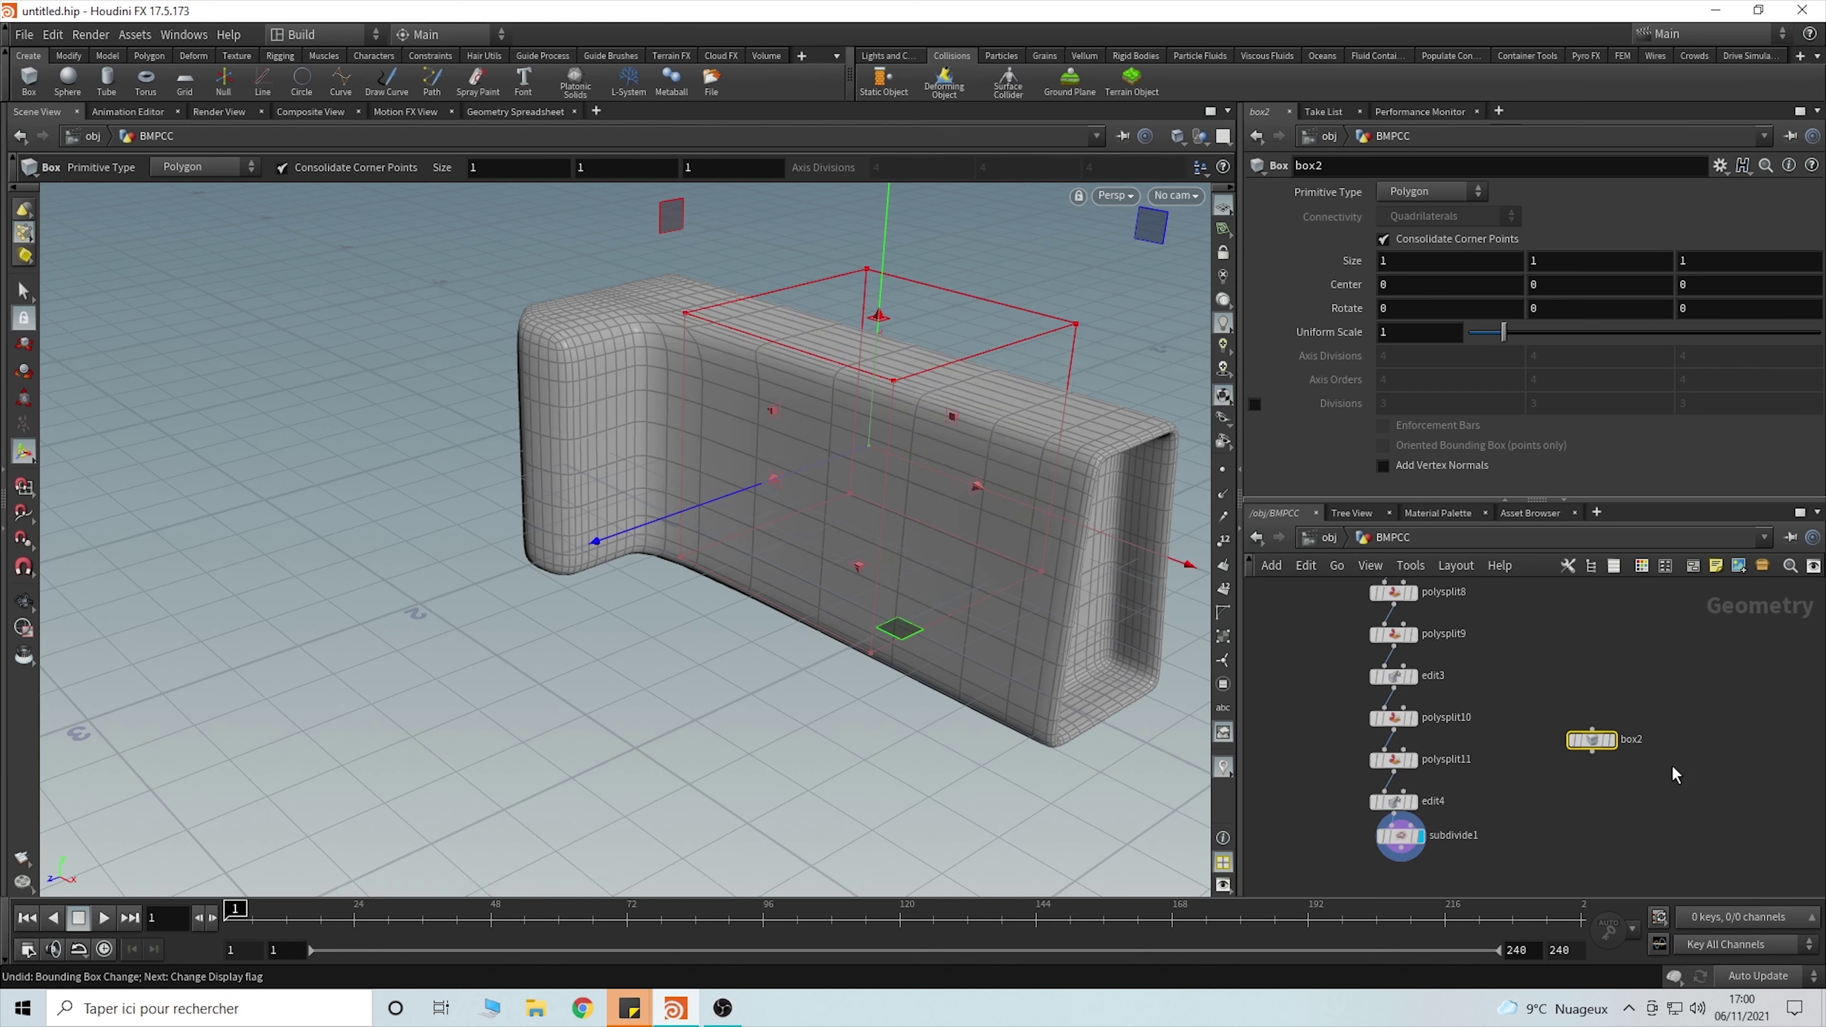
- Compare the object-level view with the display flag on the second box and on the Subdivide node
left_click(1614, 743)
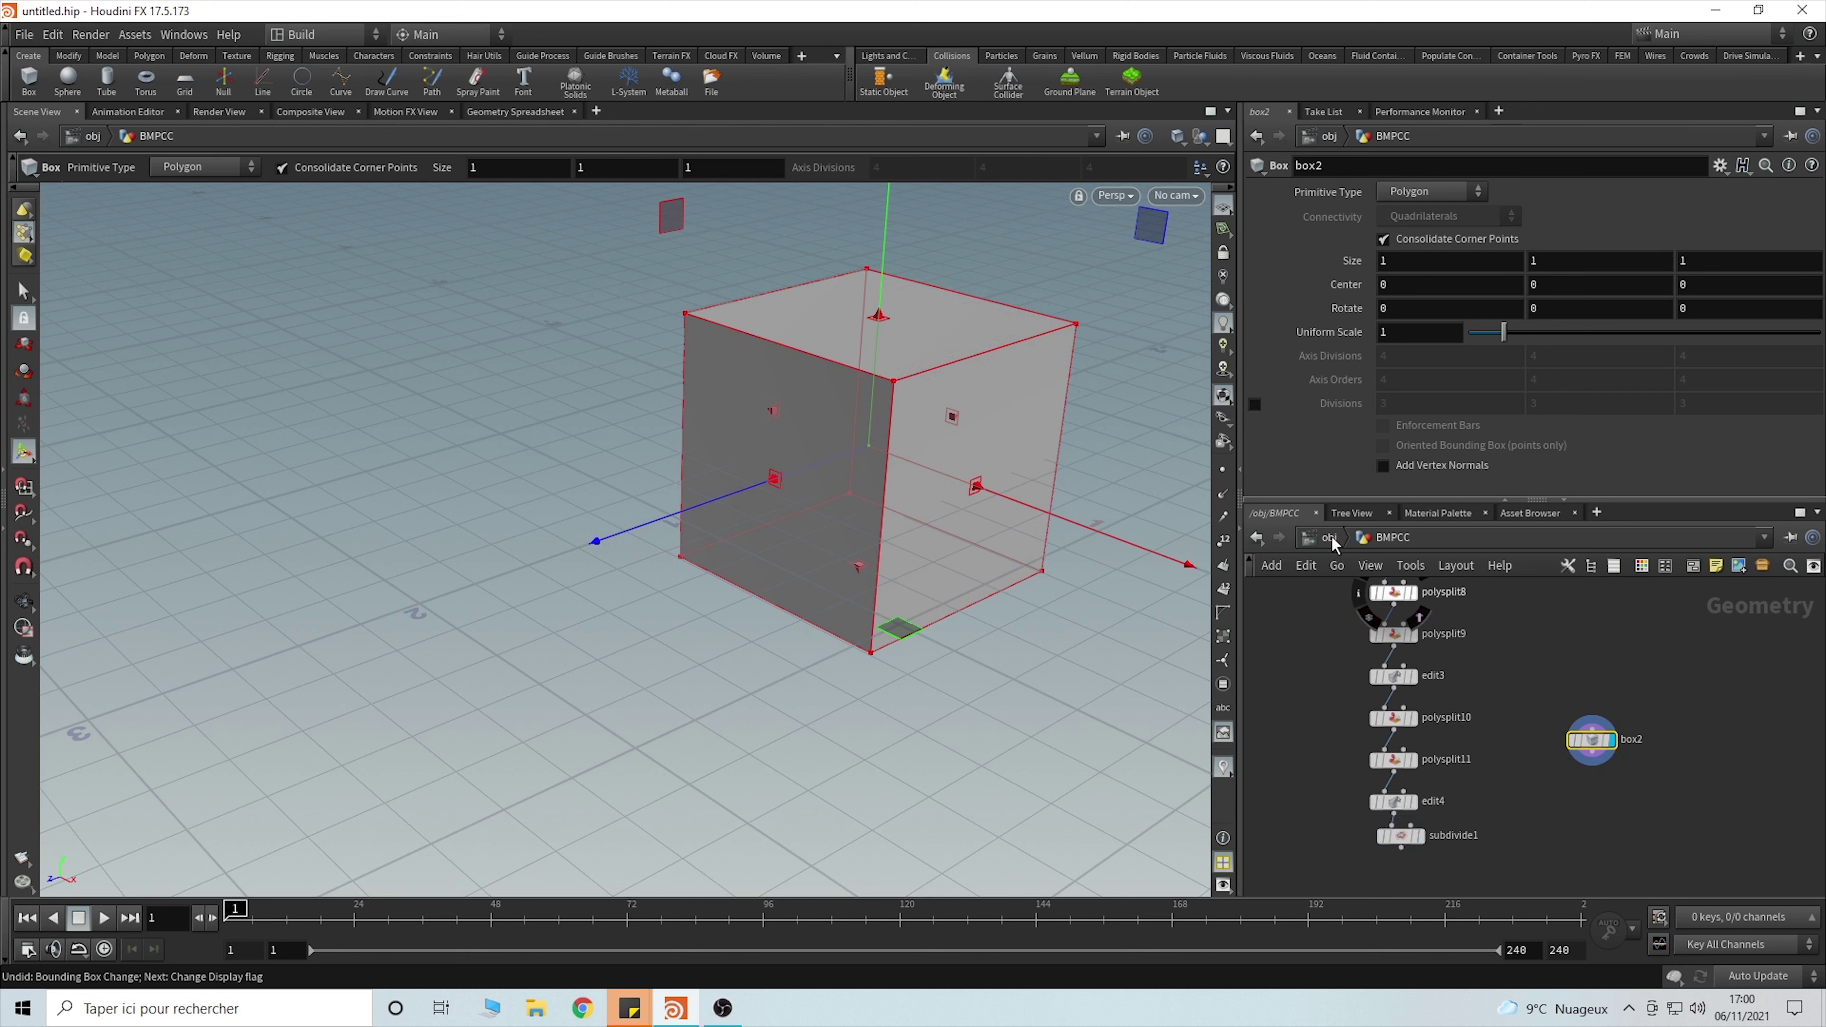
key("u")
double_click(1432, 743)
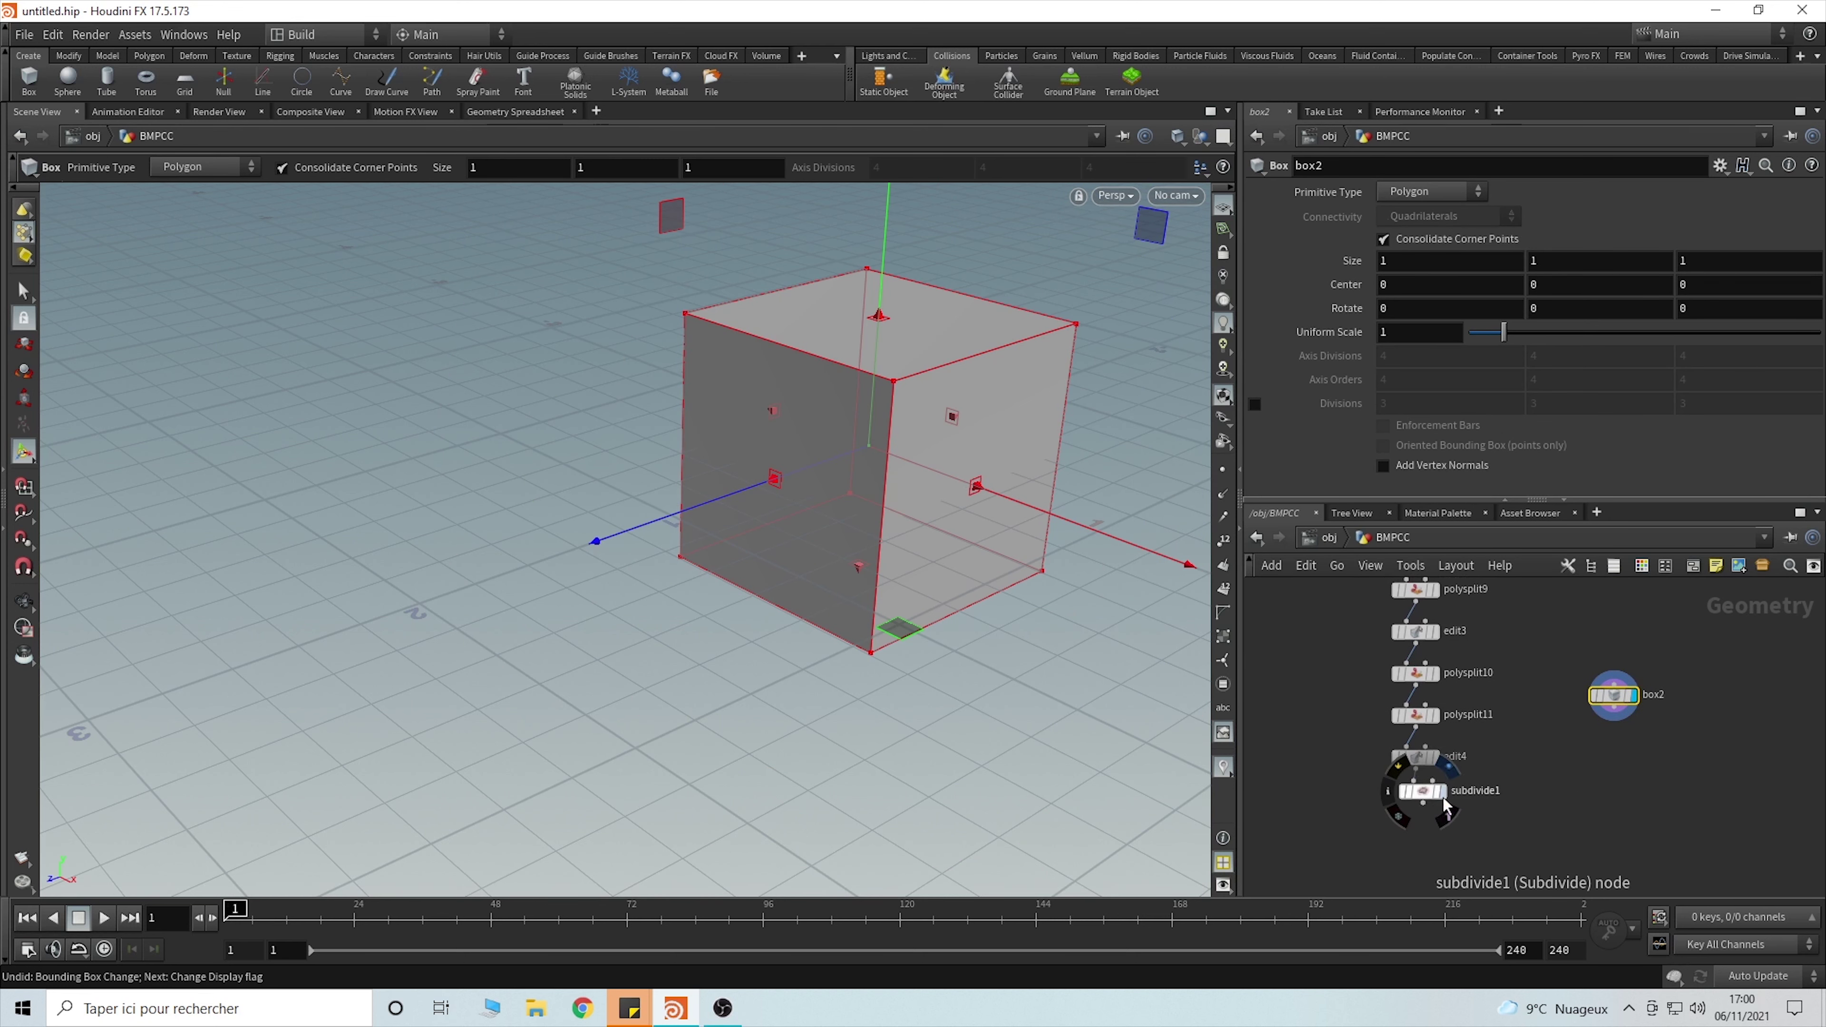
left_click(1444, 807)
key("u")
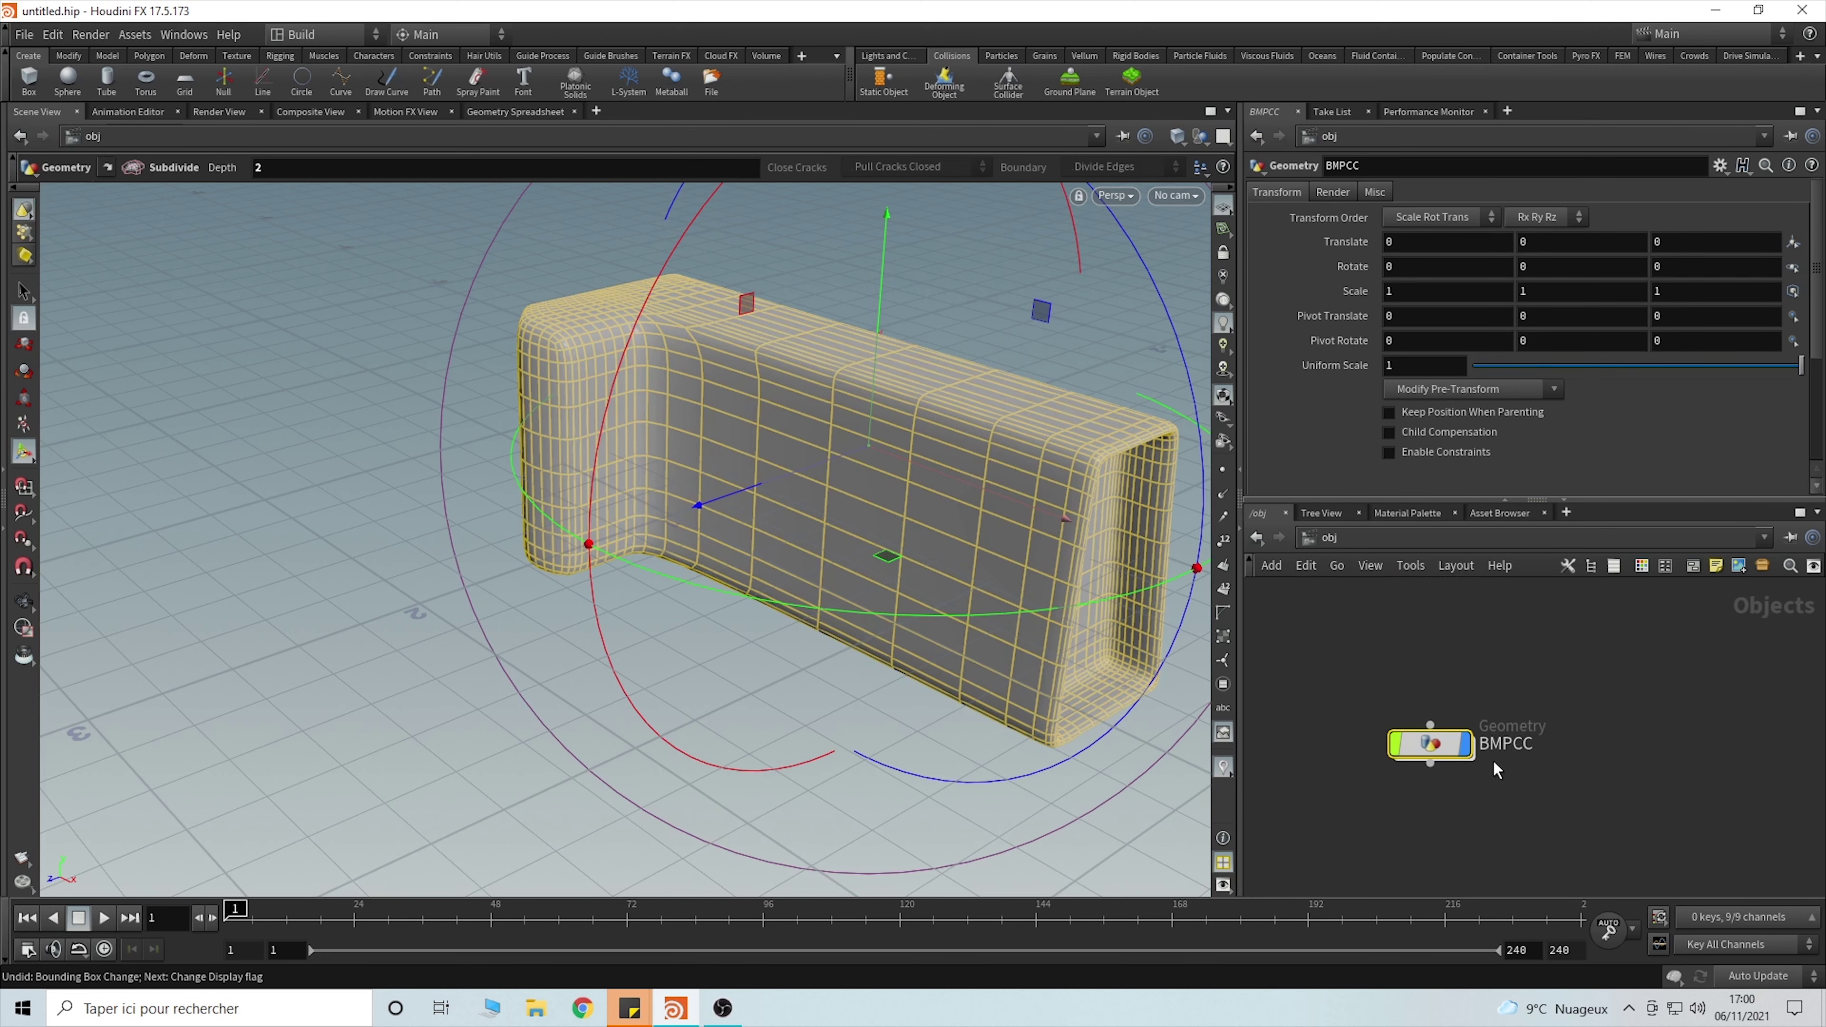
double_click(1430, 744)
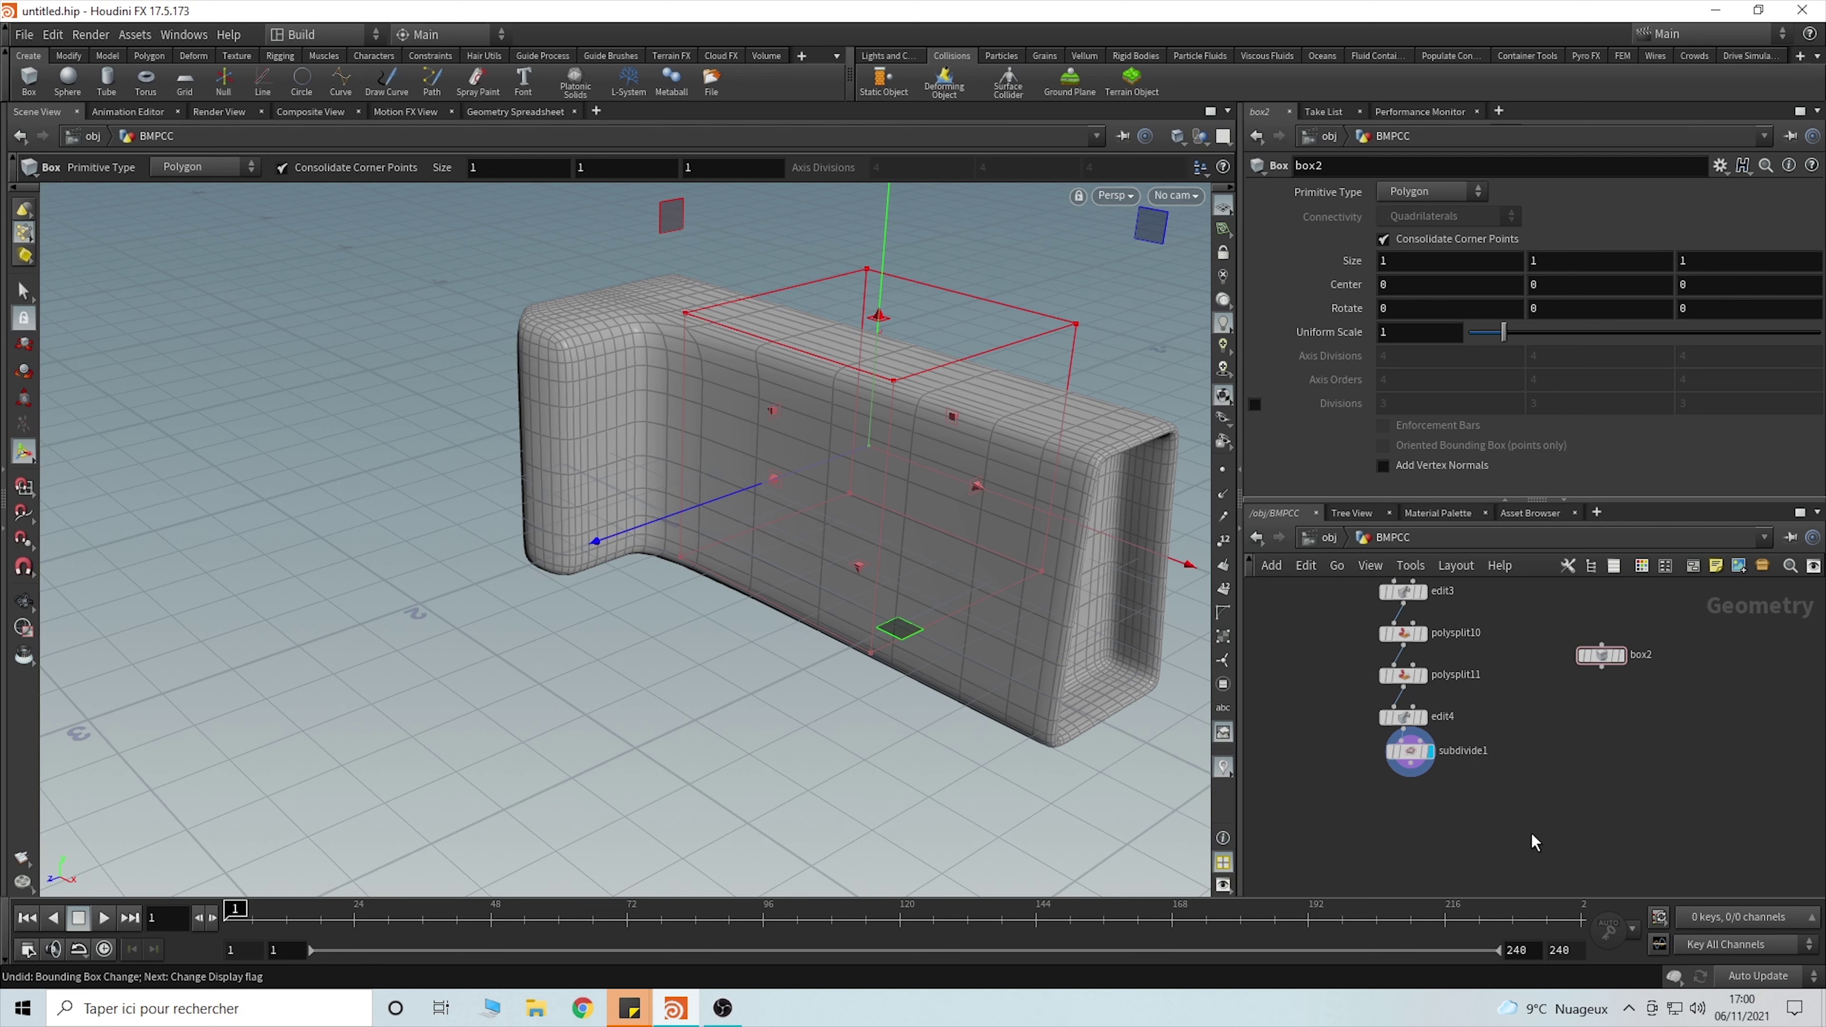
- Add a Merge node below the Subdivide node and the second box
key("Tab")
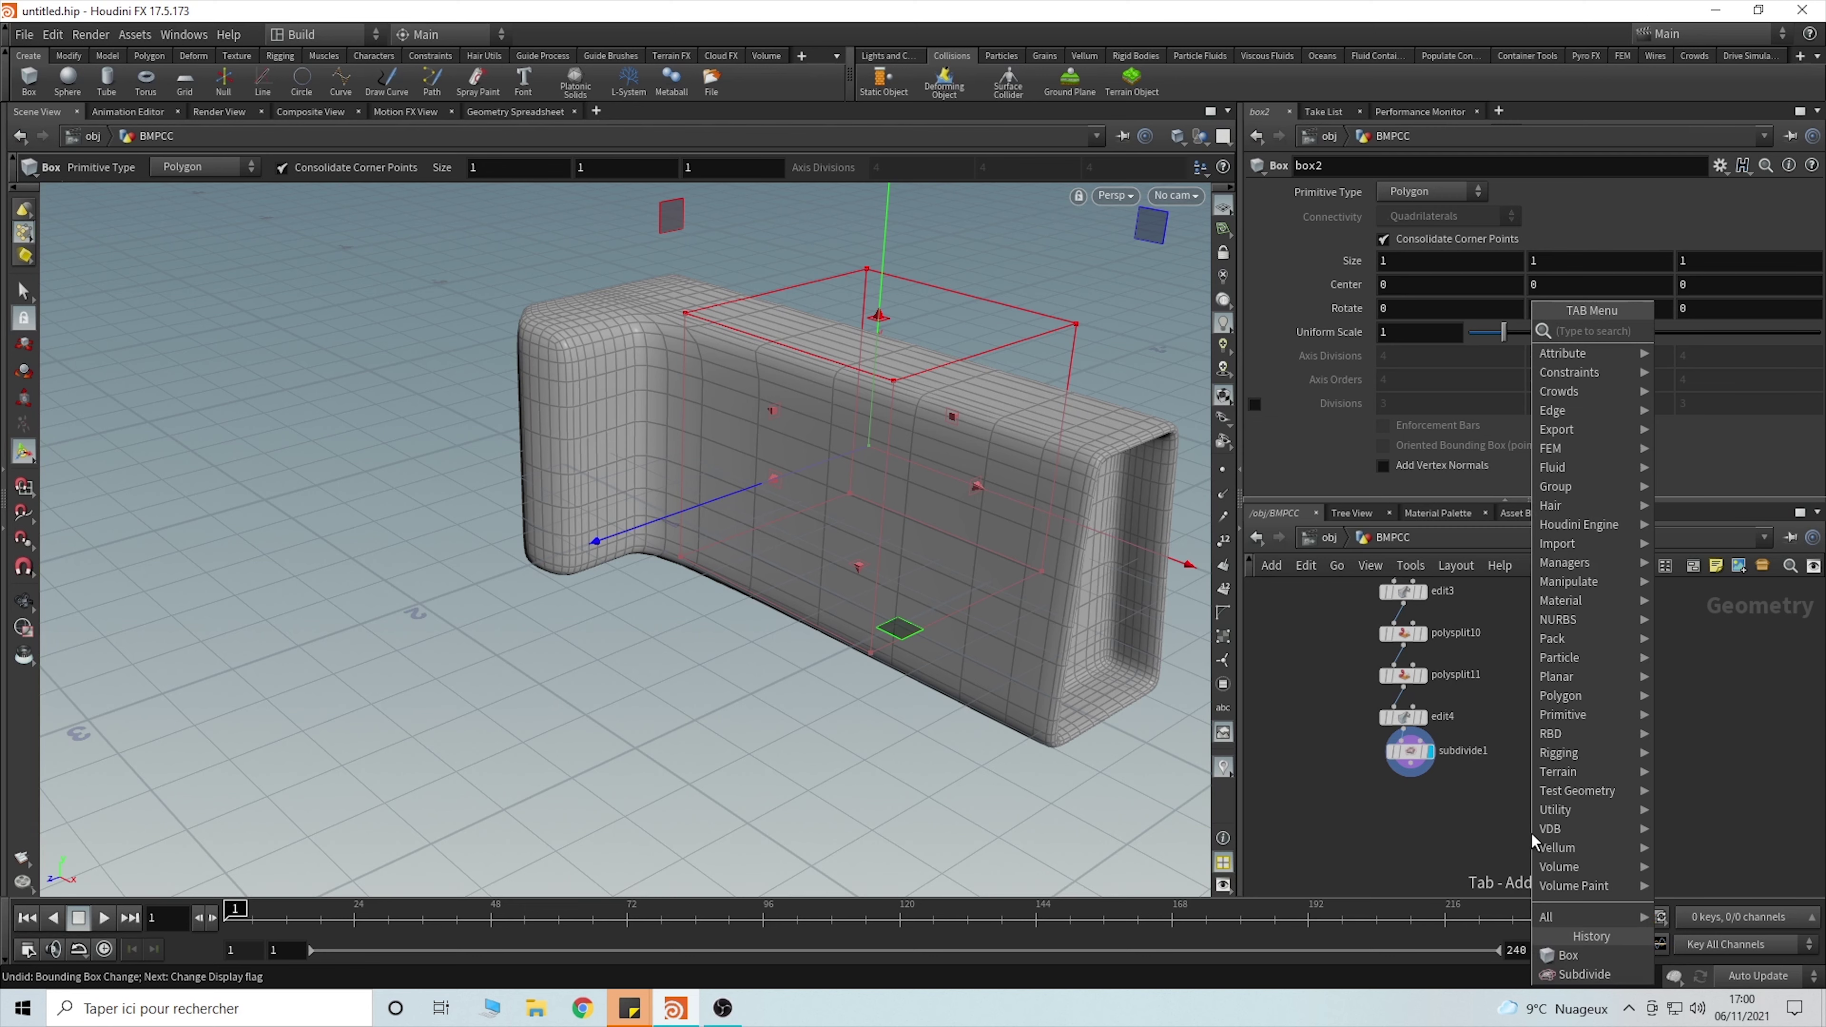
type("merge")
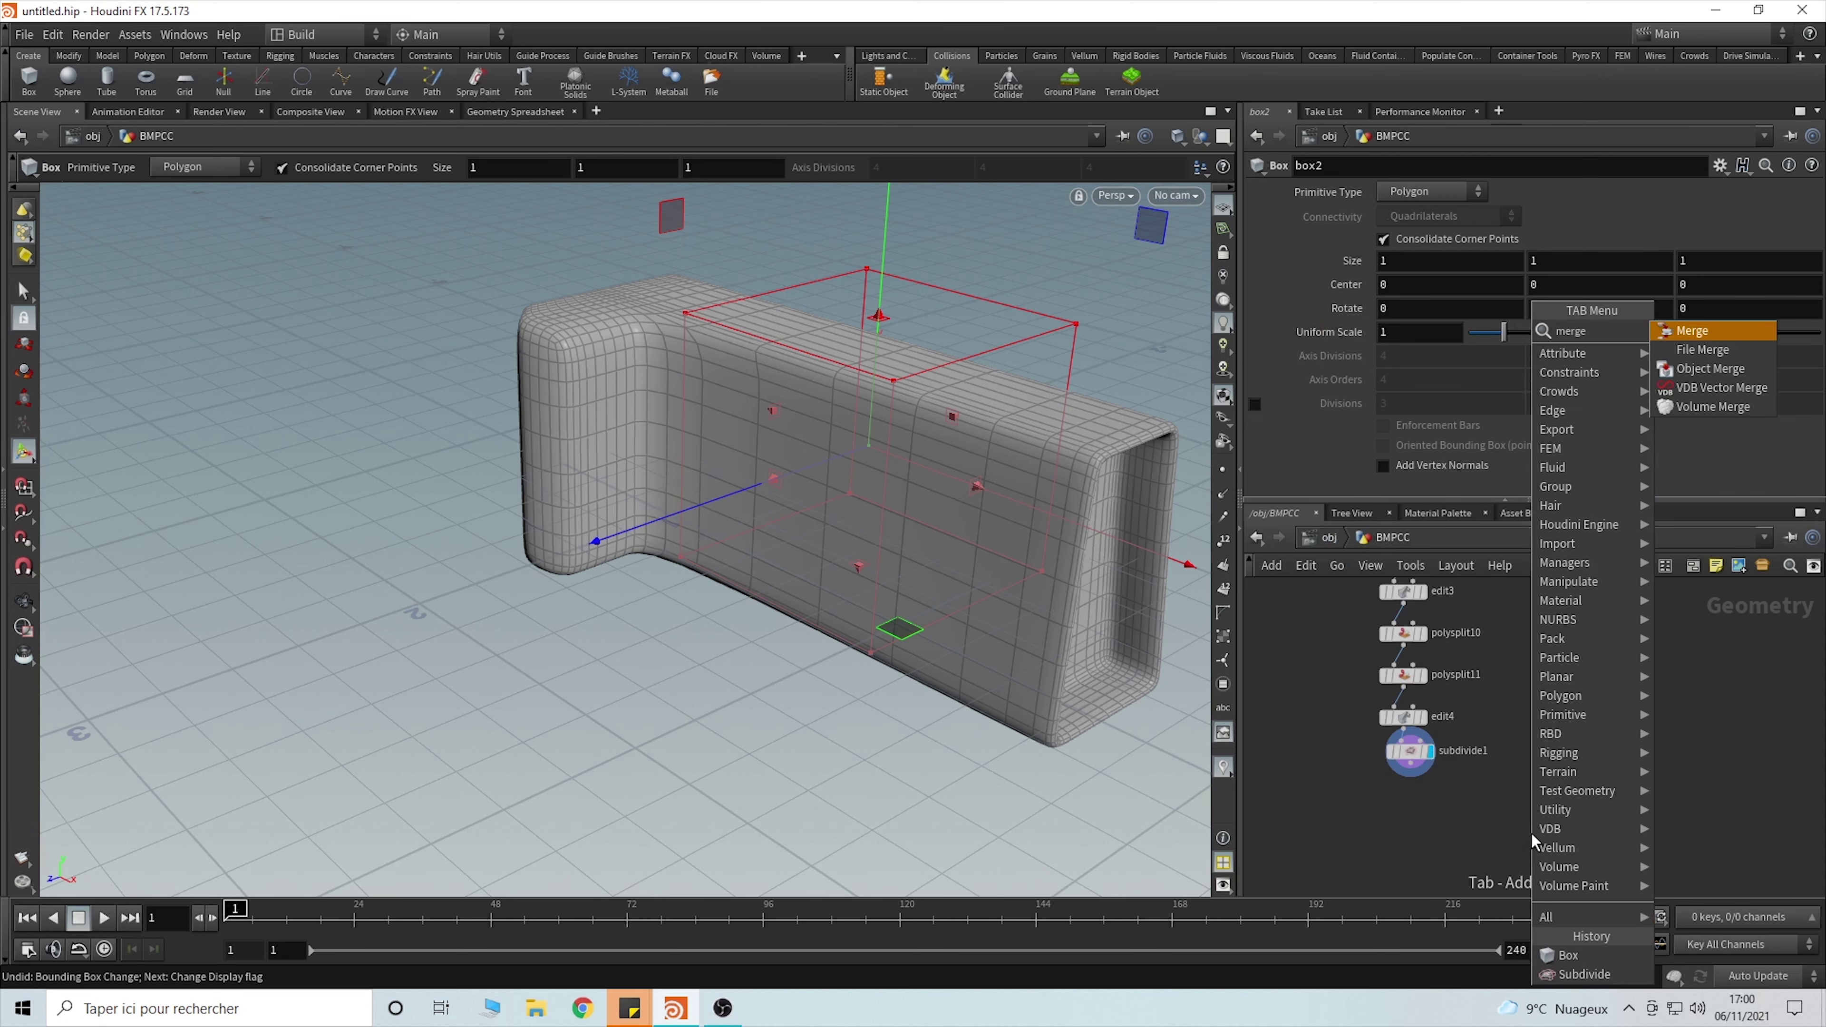
key("Return")
left_click(1545, 827)
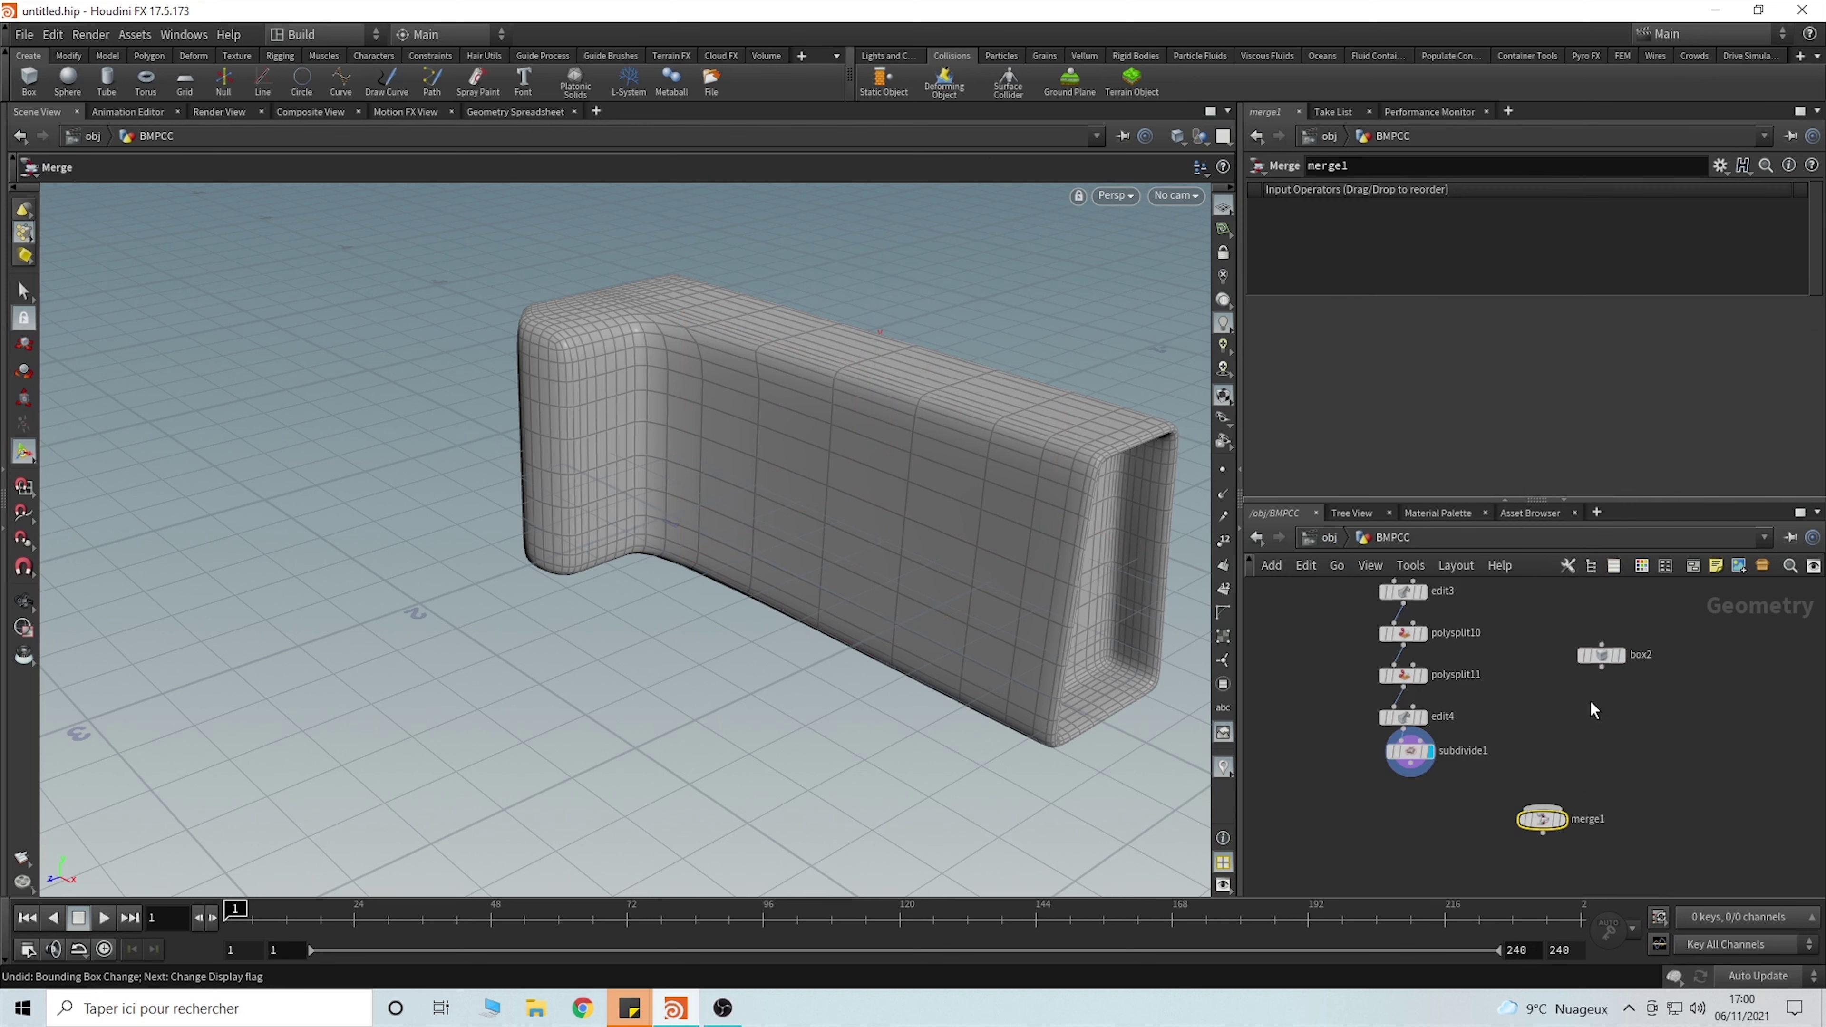
- Connect the Subdivide output and the second box to the Merge node, and display the merged result
left_click_drag(1412, 764, 1427, 791)
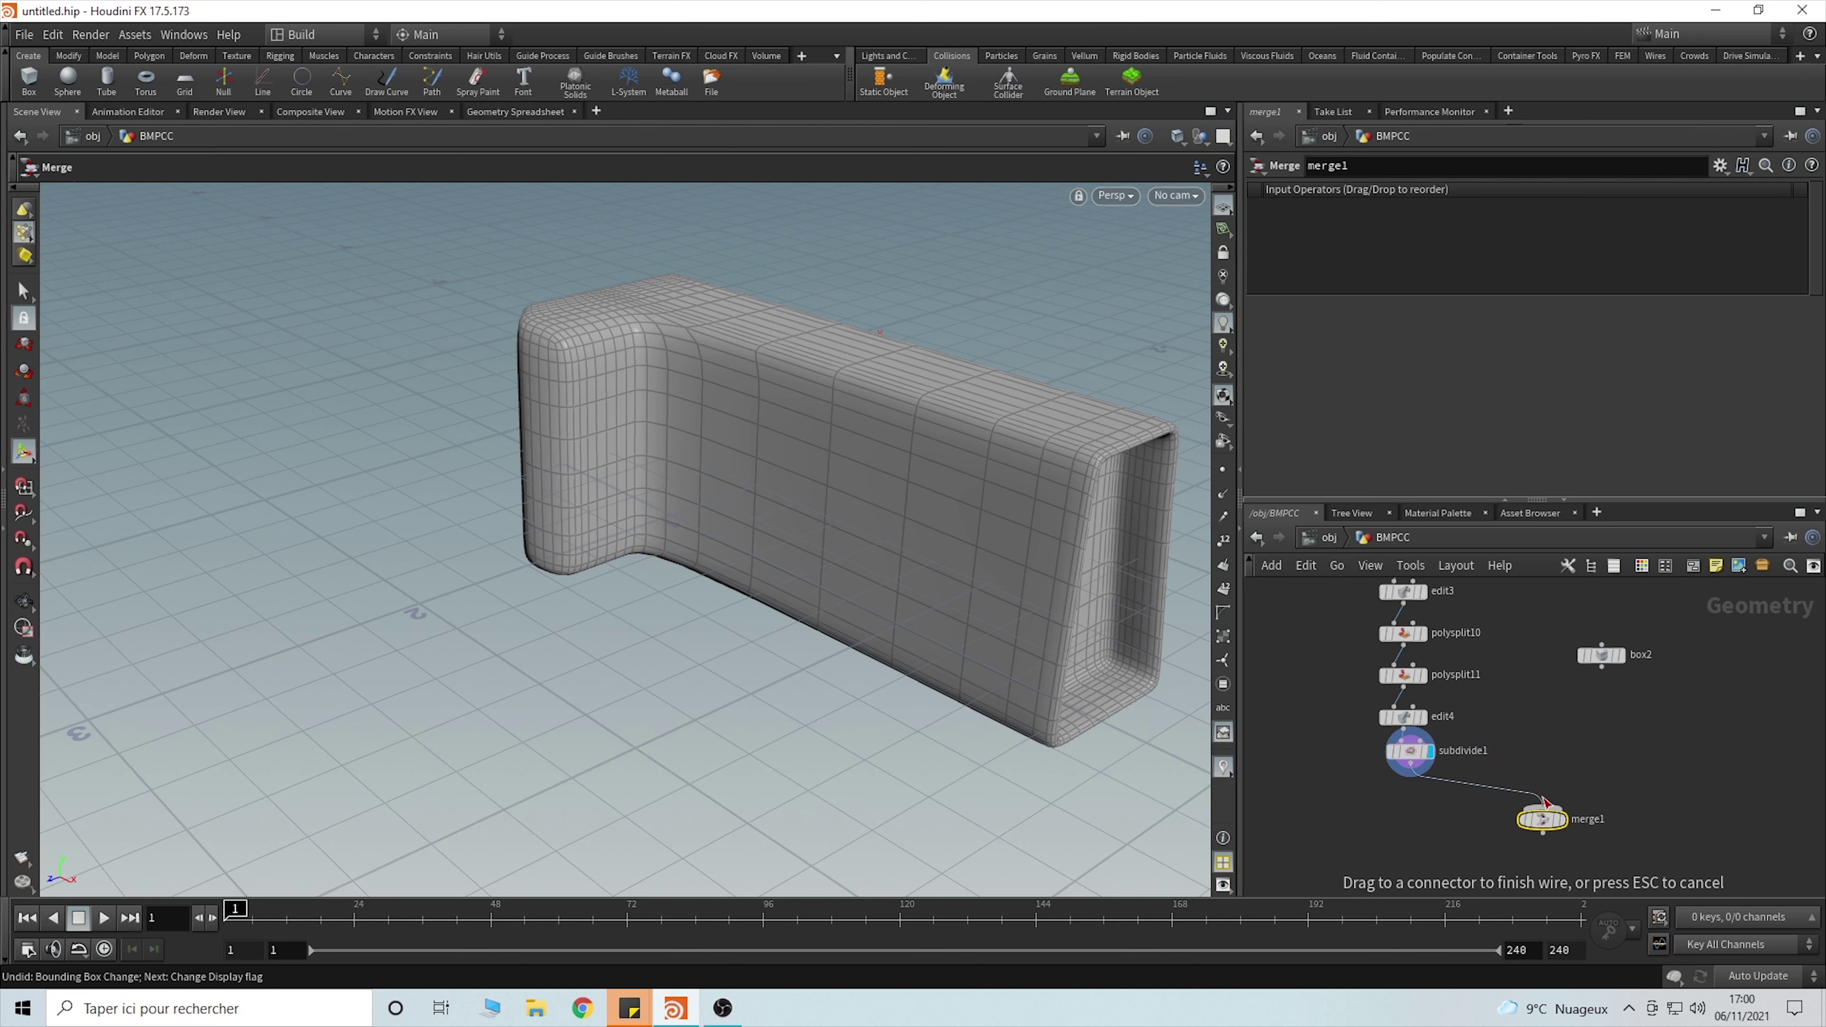
left_click_drag(1545, 800, 1549, 825)
left_click_drag(1601, 691, 1545, 804)
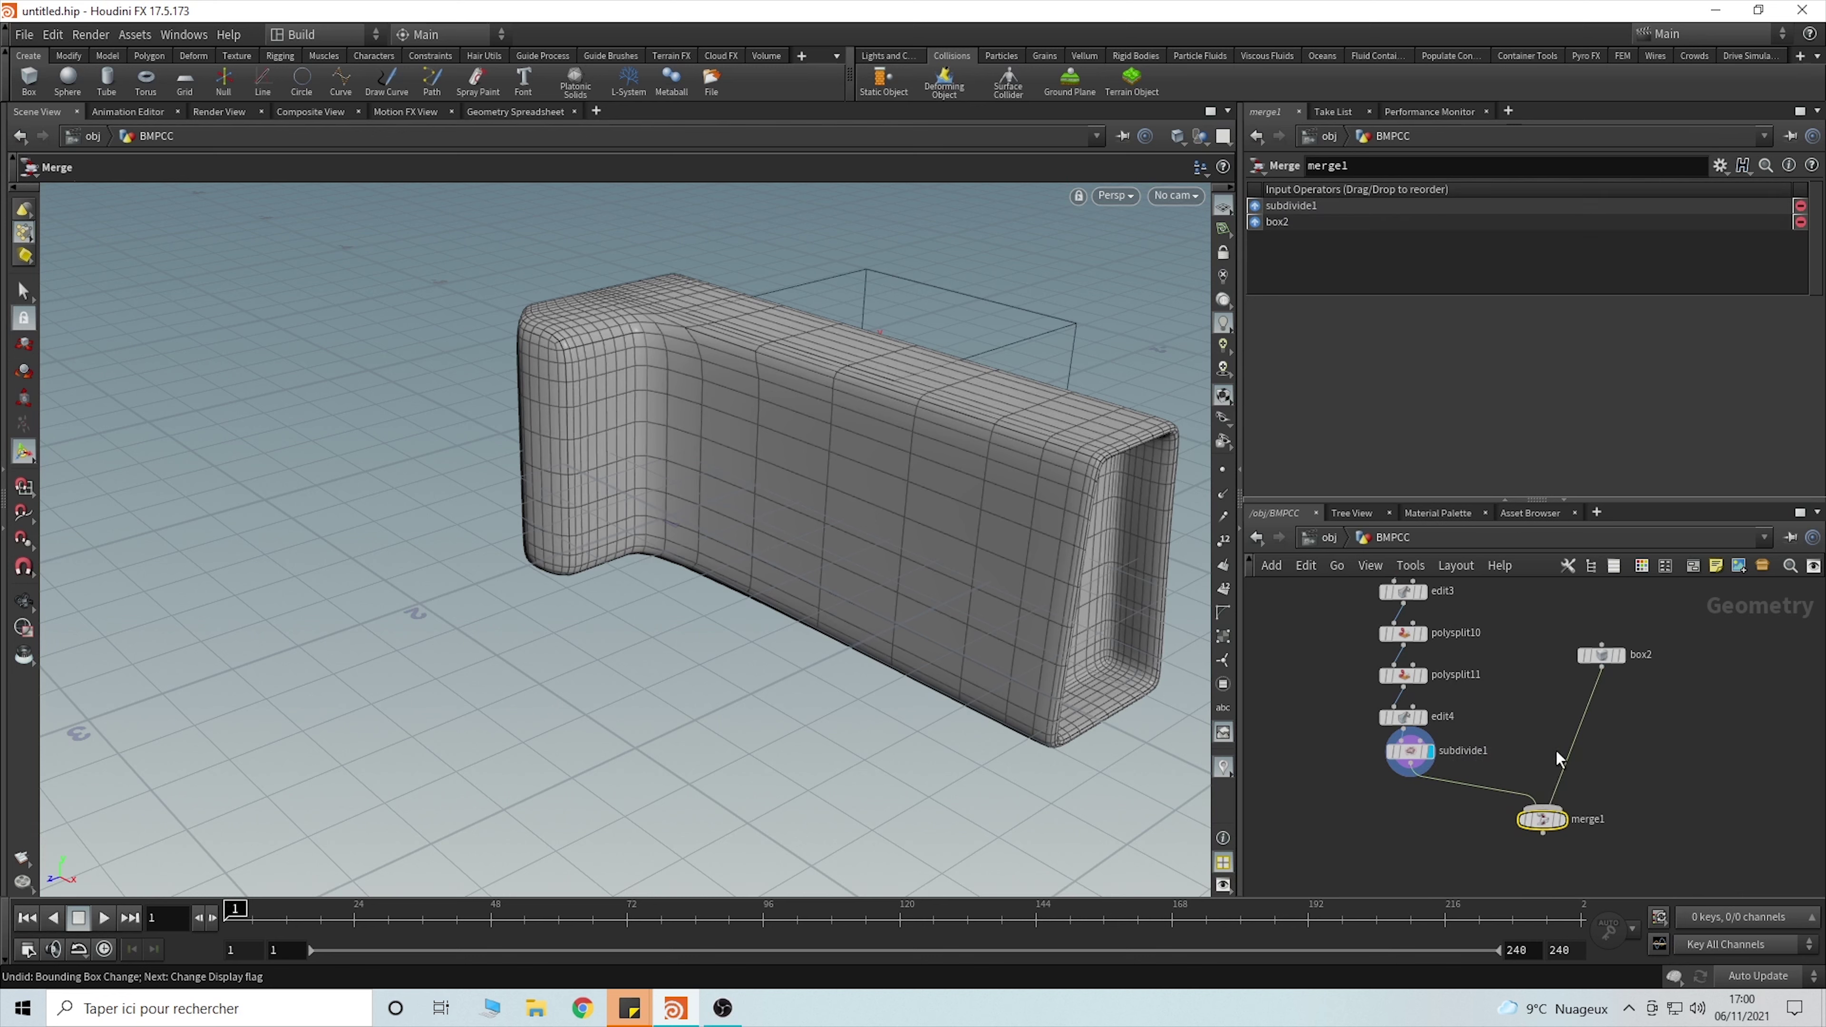
left_click(1567, 833)
key("Escape")
left_click_drag(1044, 530, 1138, 535)
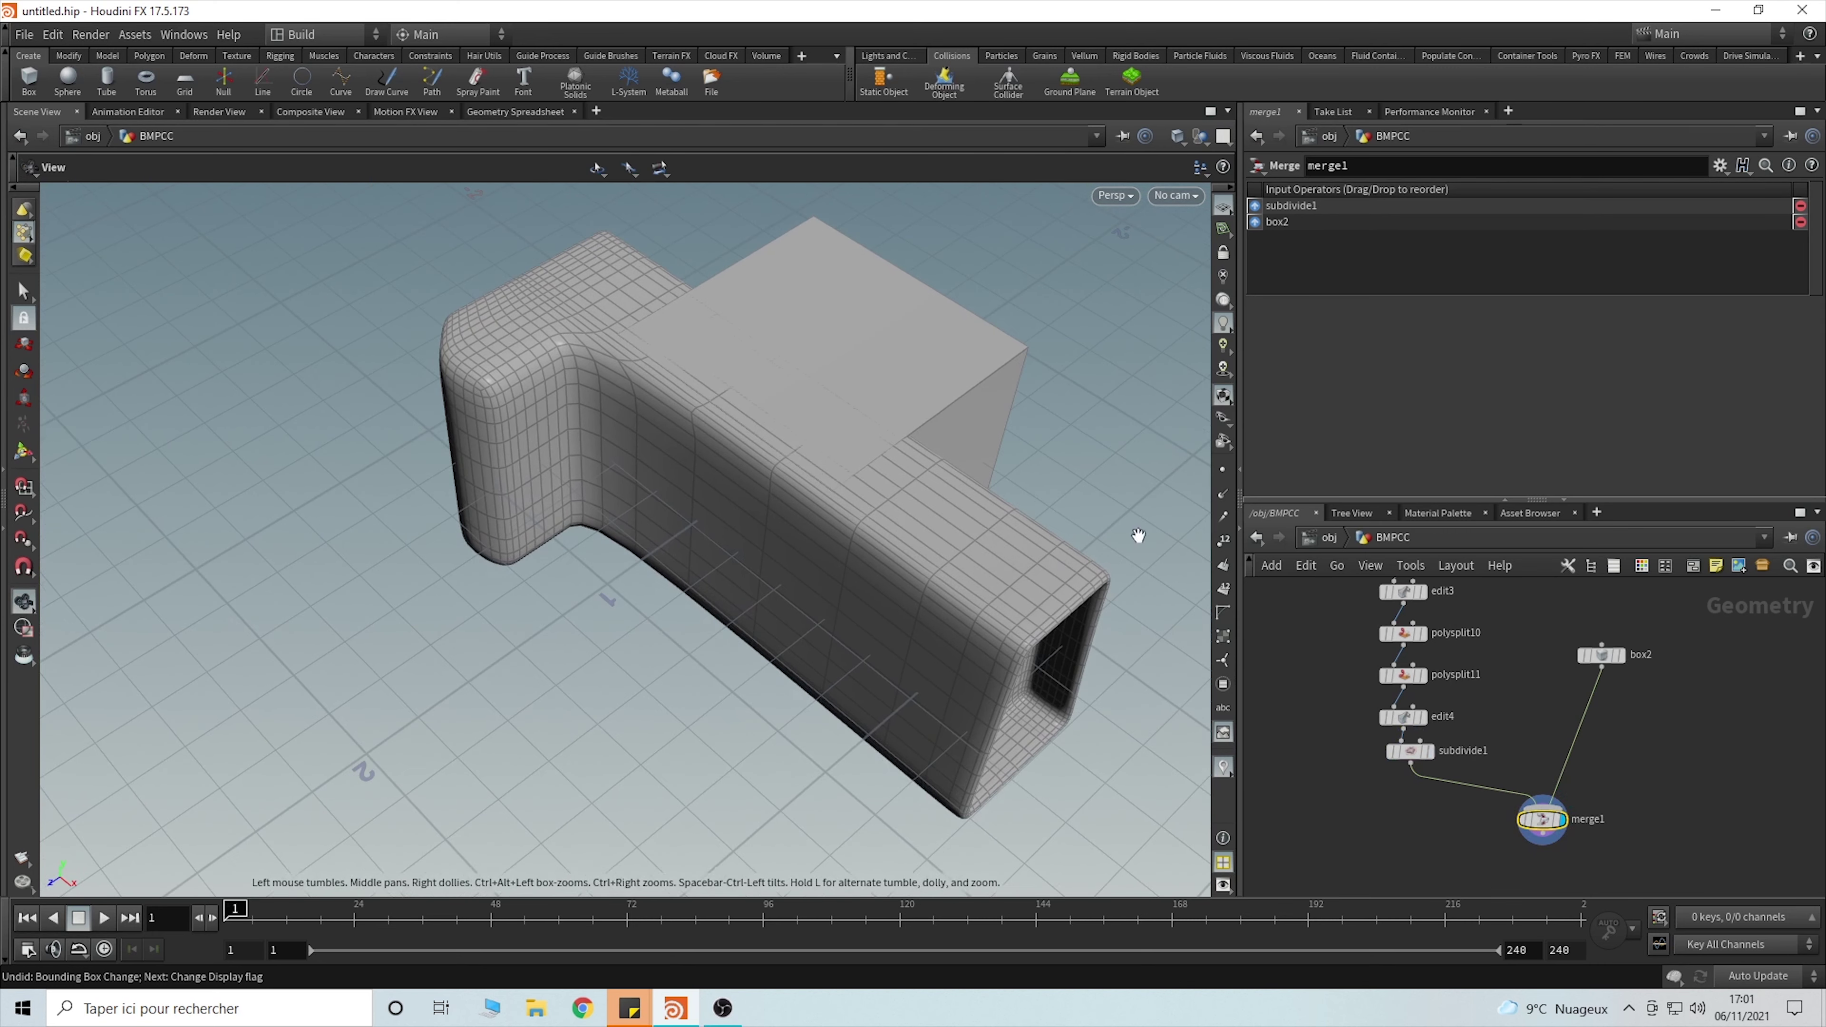
key("u")
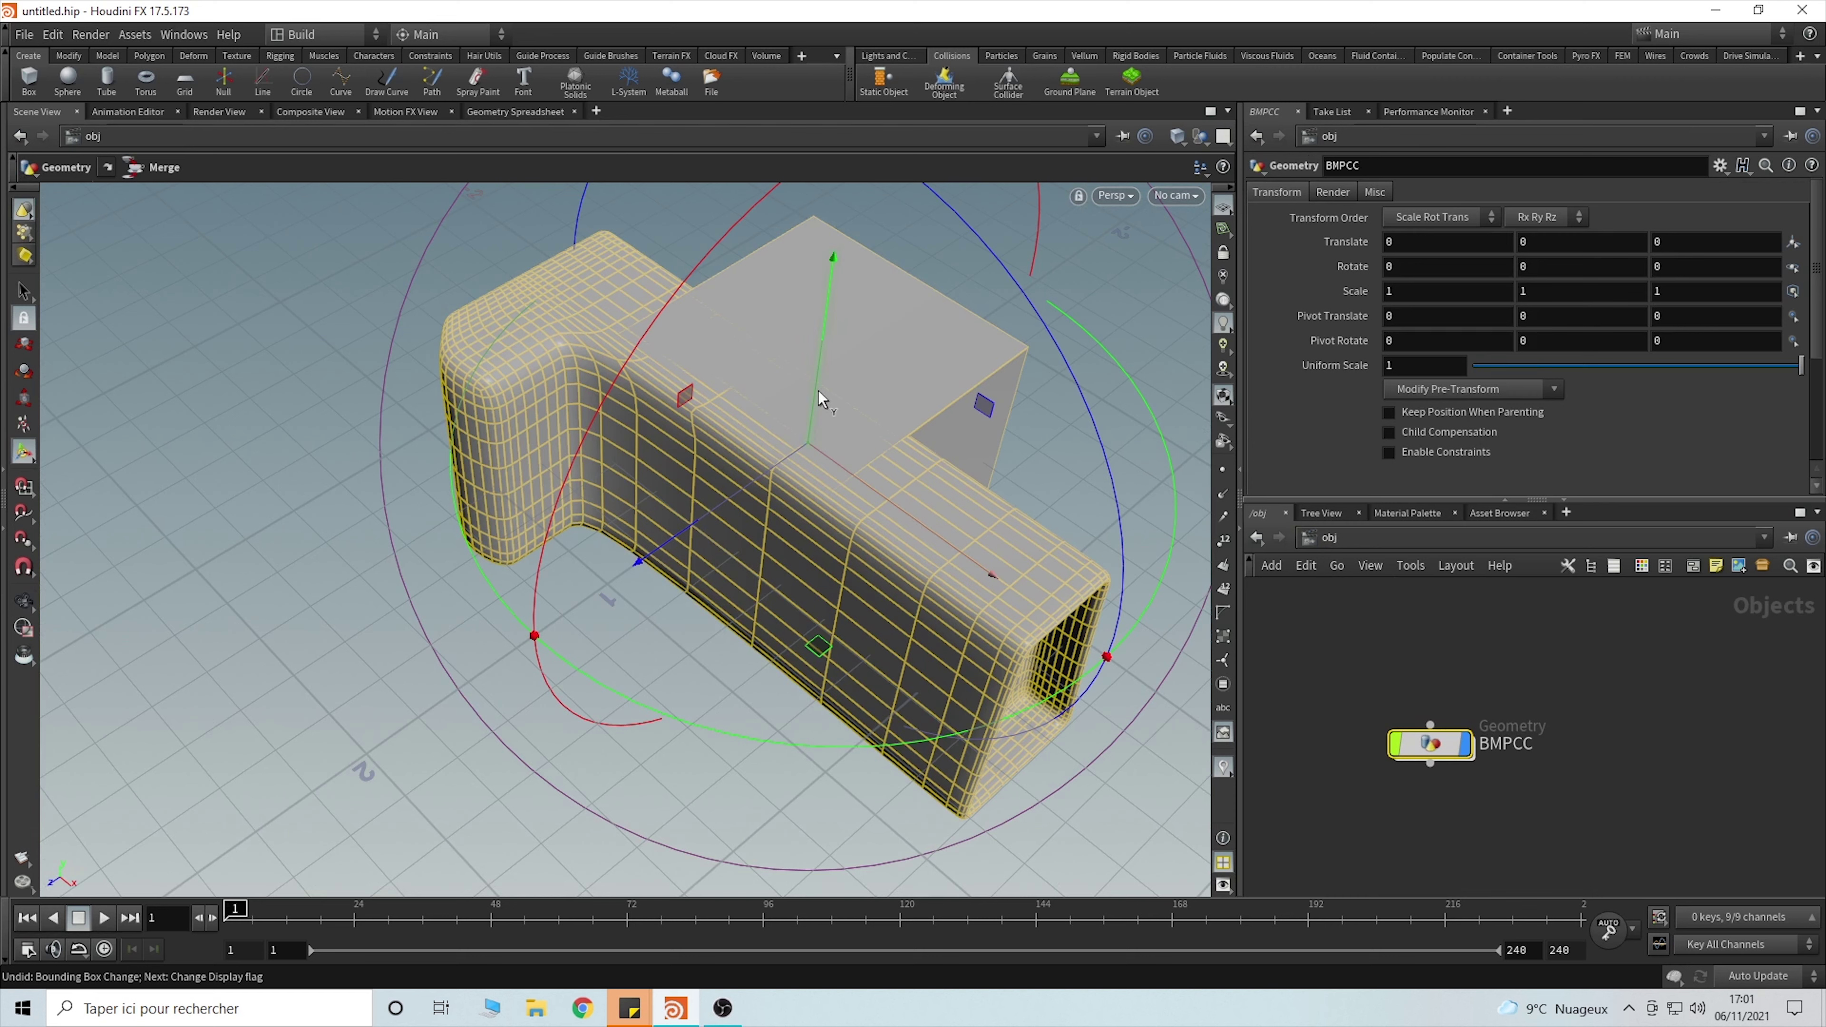
double_click(1434, 737)
- Move the second box forward and sideways to a center of about 0.28 in X and 0.72 in Z
left_click(1603, 647)
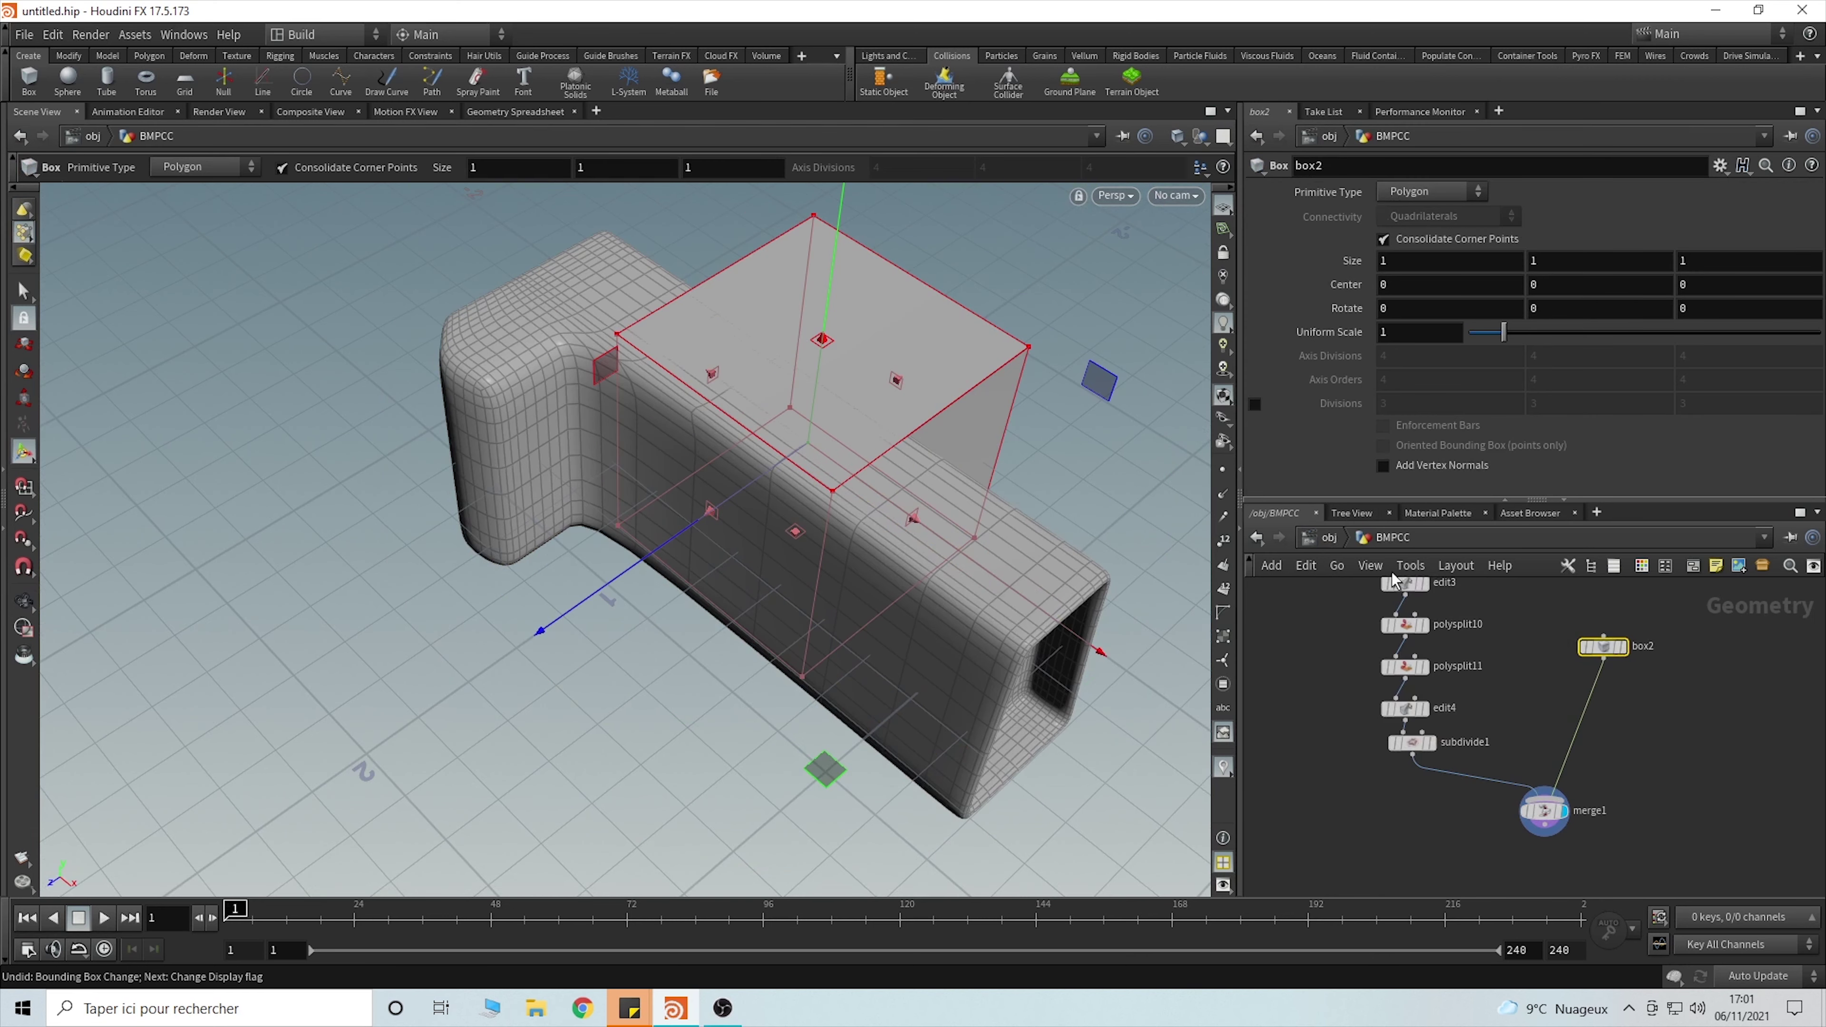
left_click_drag(637, 573, 461, 693)
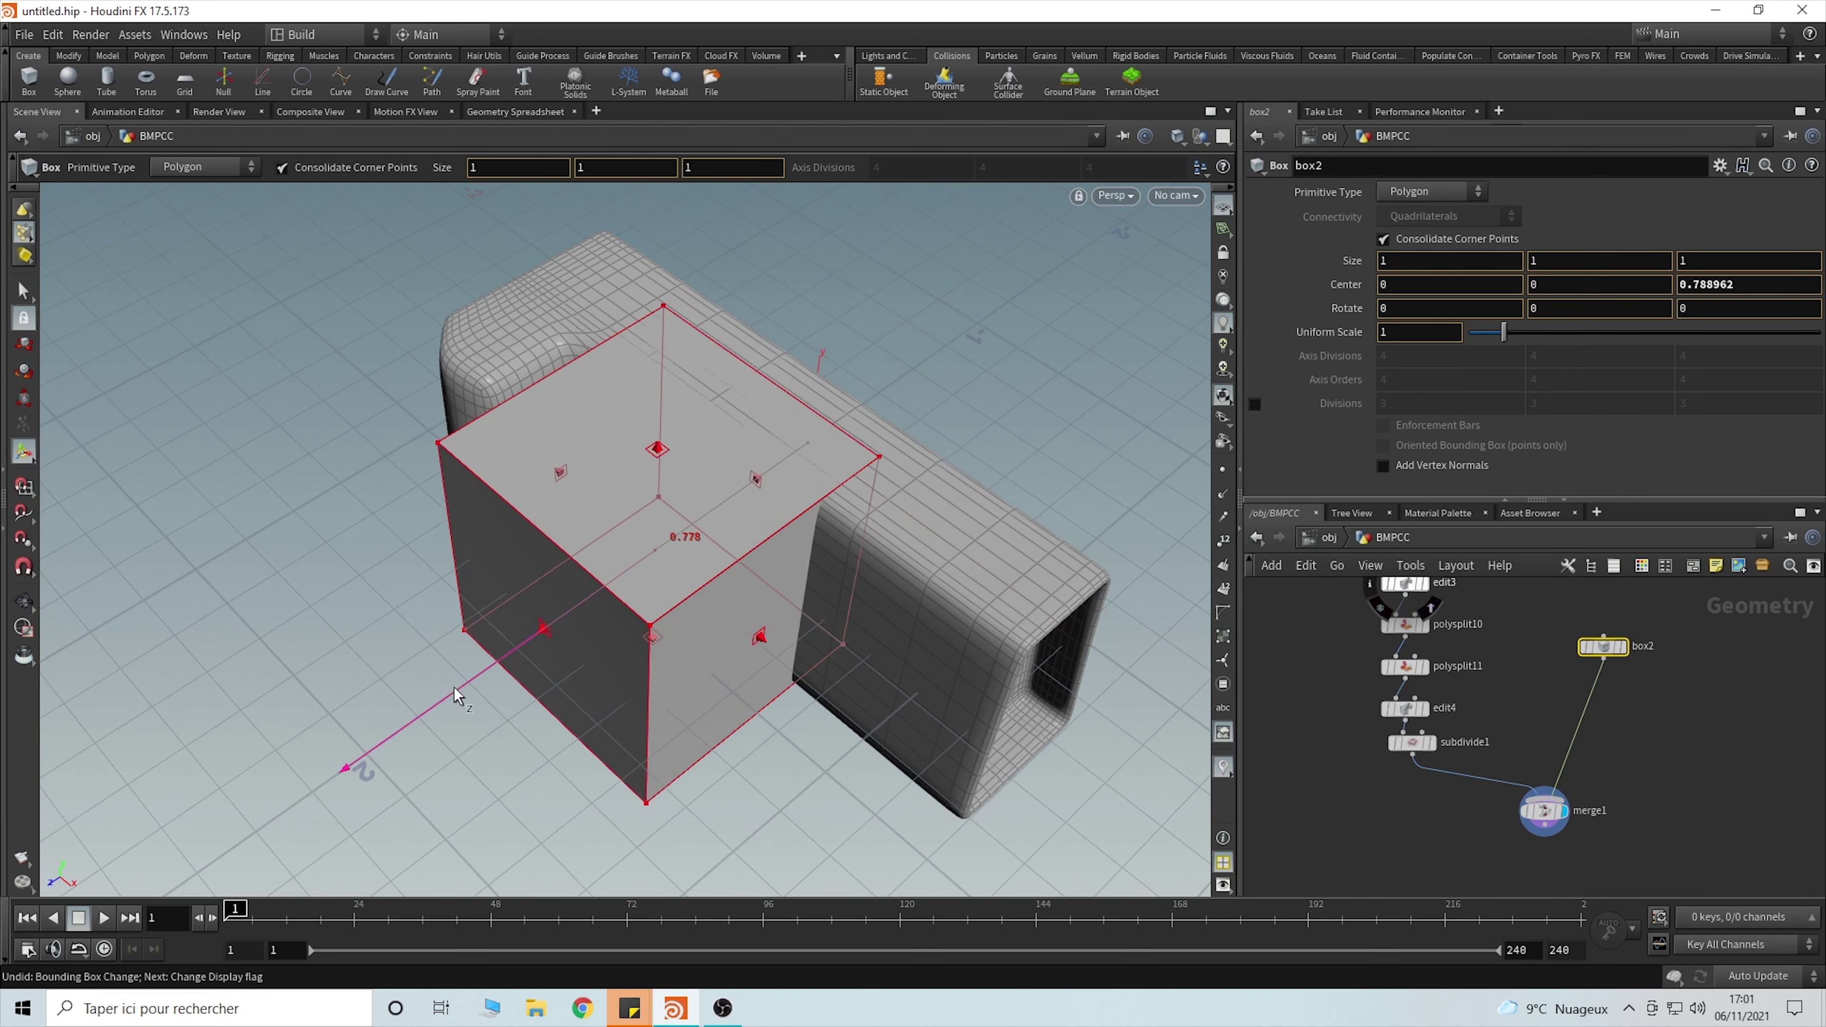
left_click_drag(809, 662, 889, 702)
key("Escape")
key("Return")
- Resize the second box against the body's front to about 1.20 by 0.97 by 0.70, using the top view for its depth
key("space+2")
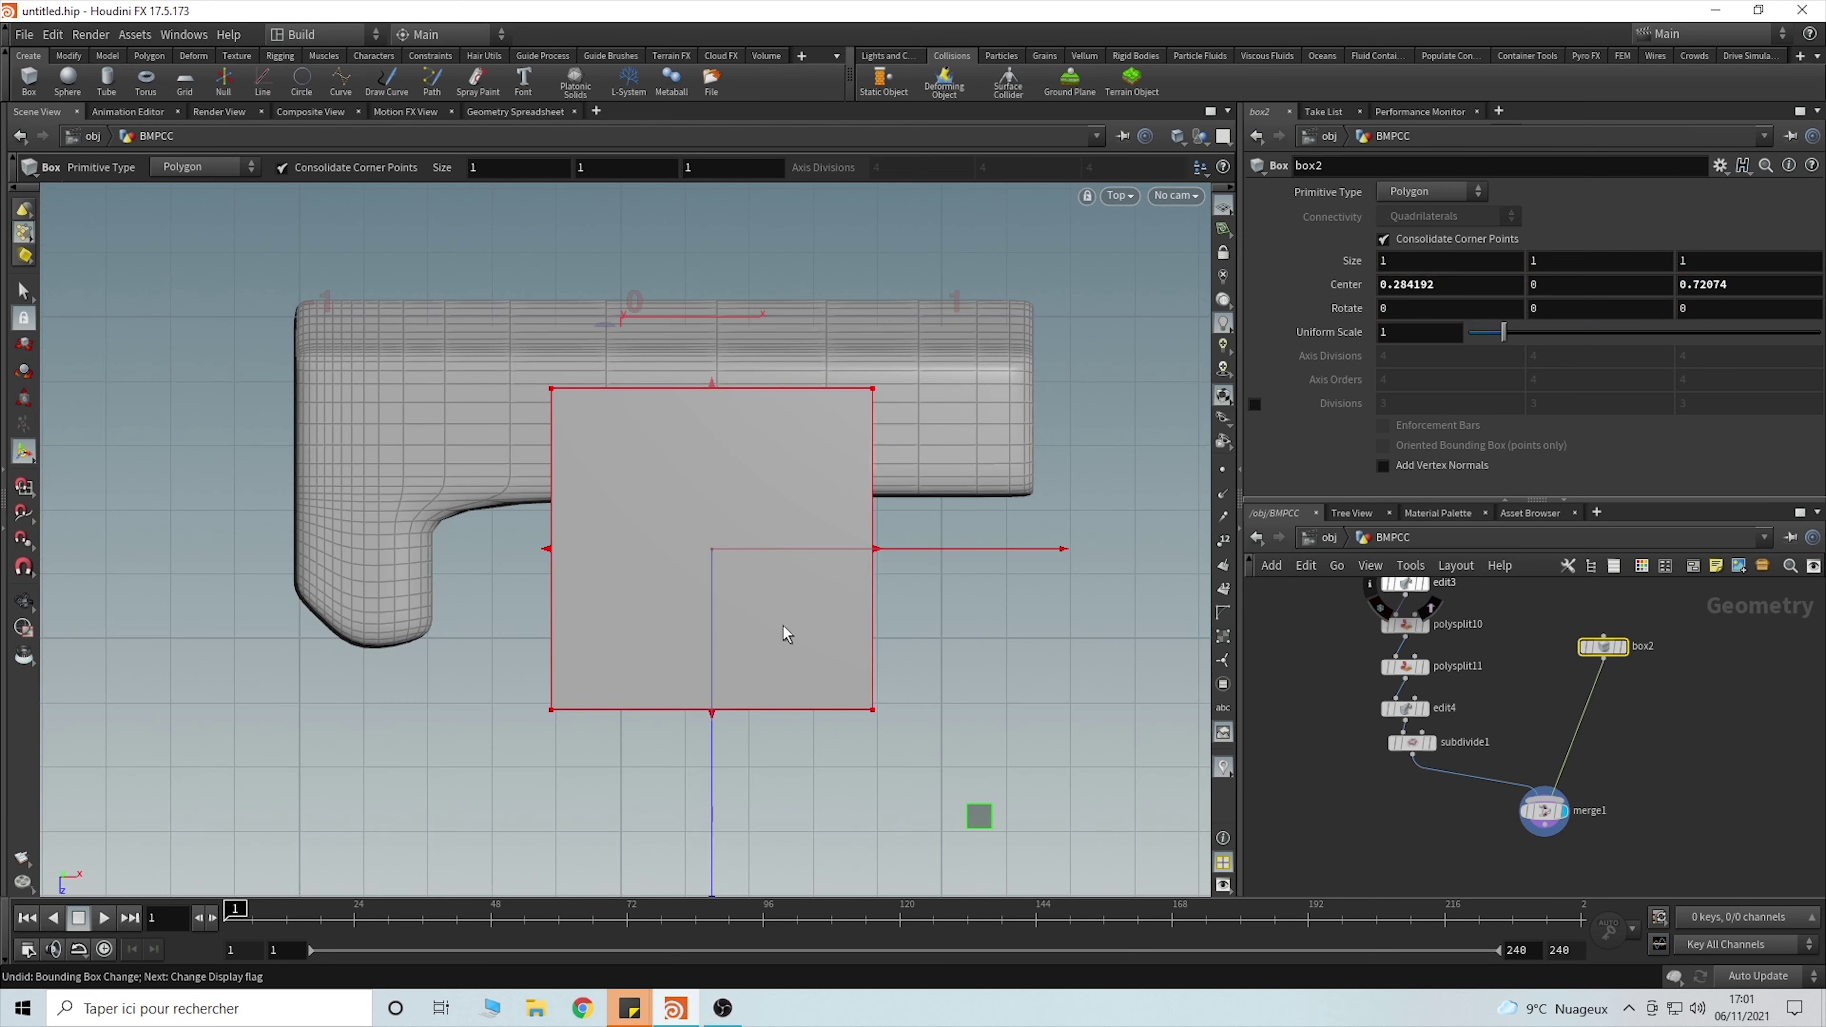
left_click_drag(712, 715, 721, 661)
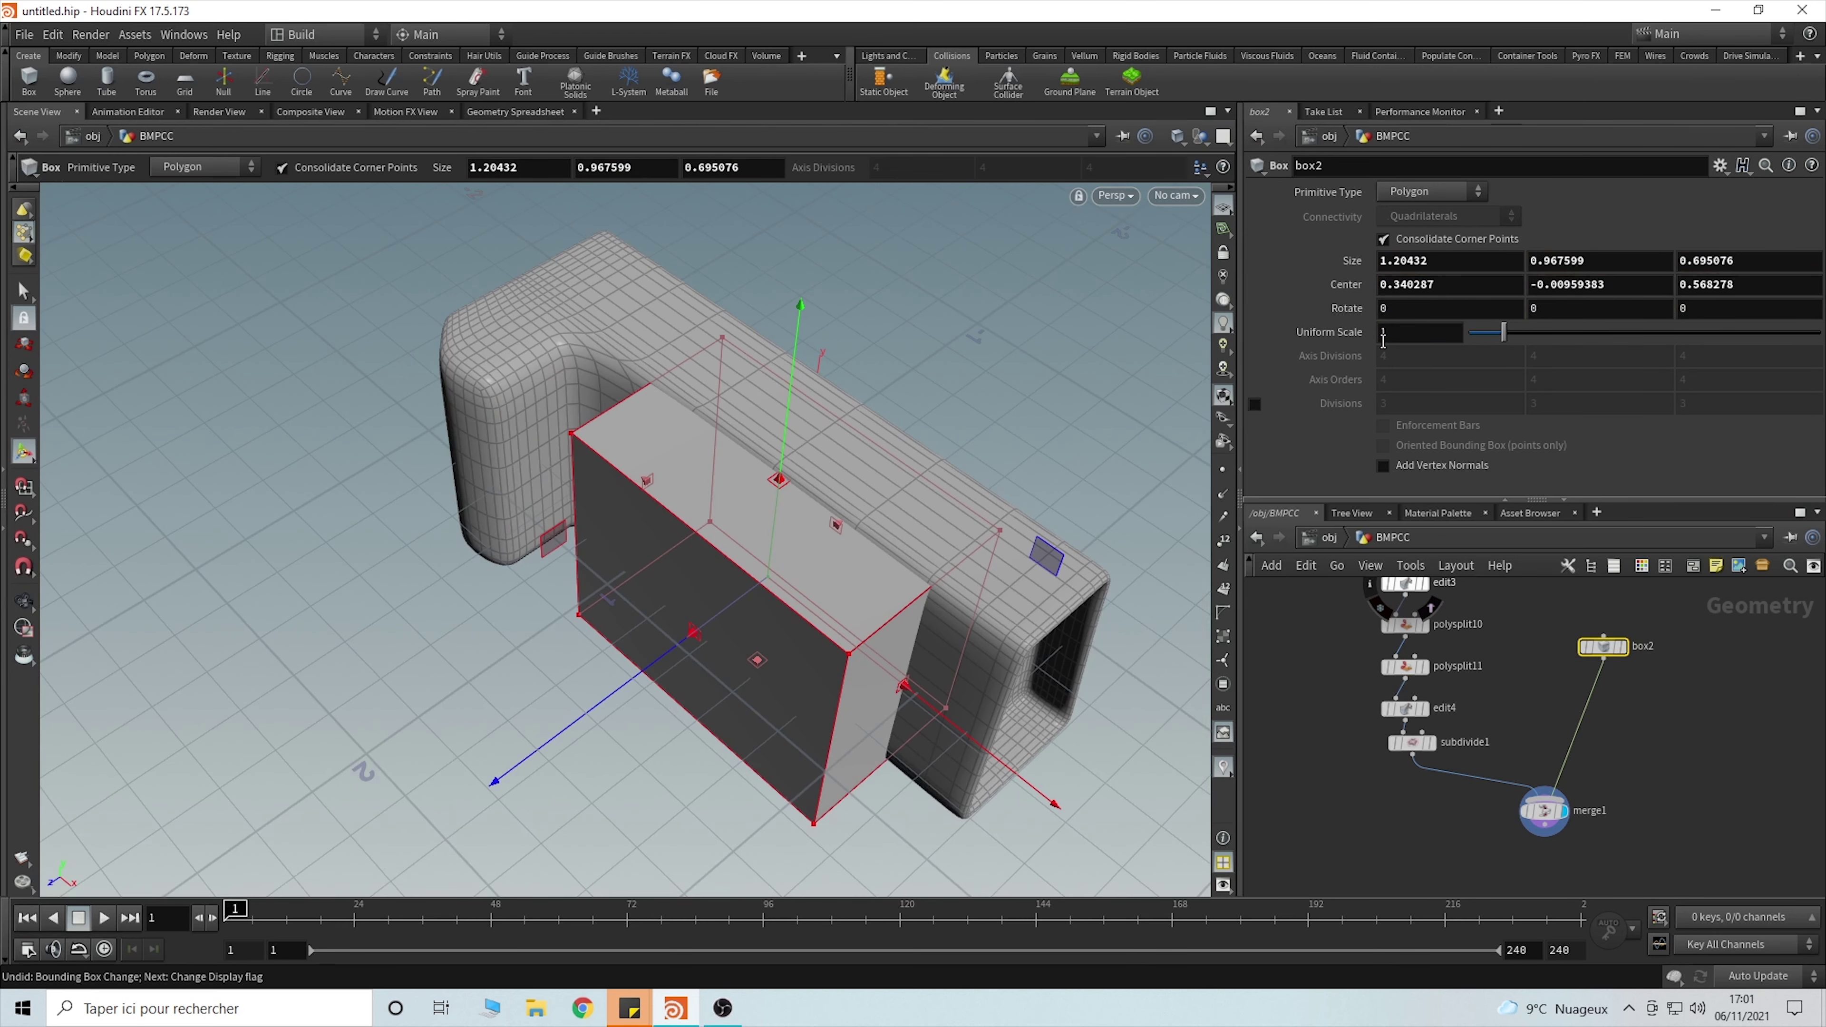
key("Escape")
left_click_drag(926, 458, 906, 460)
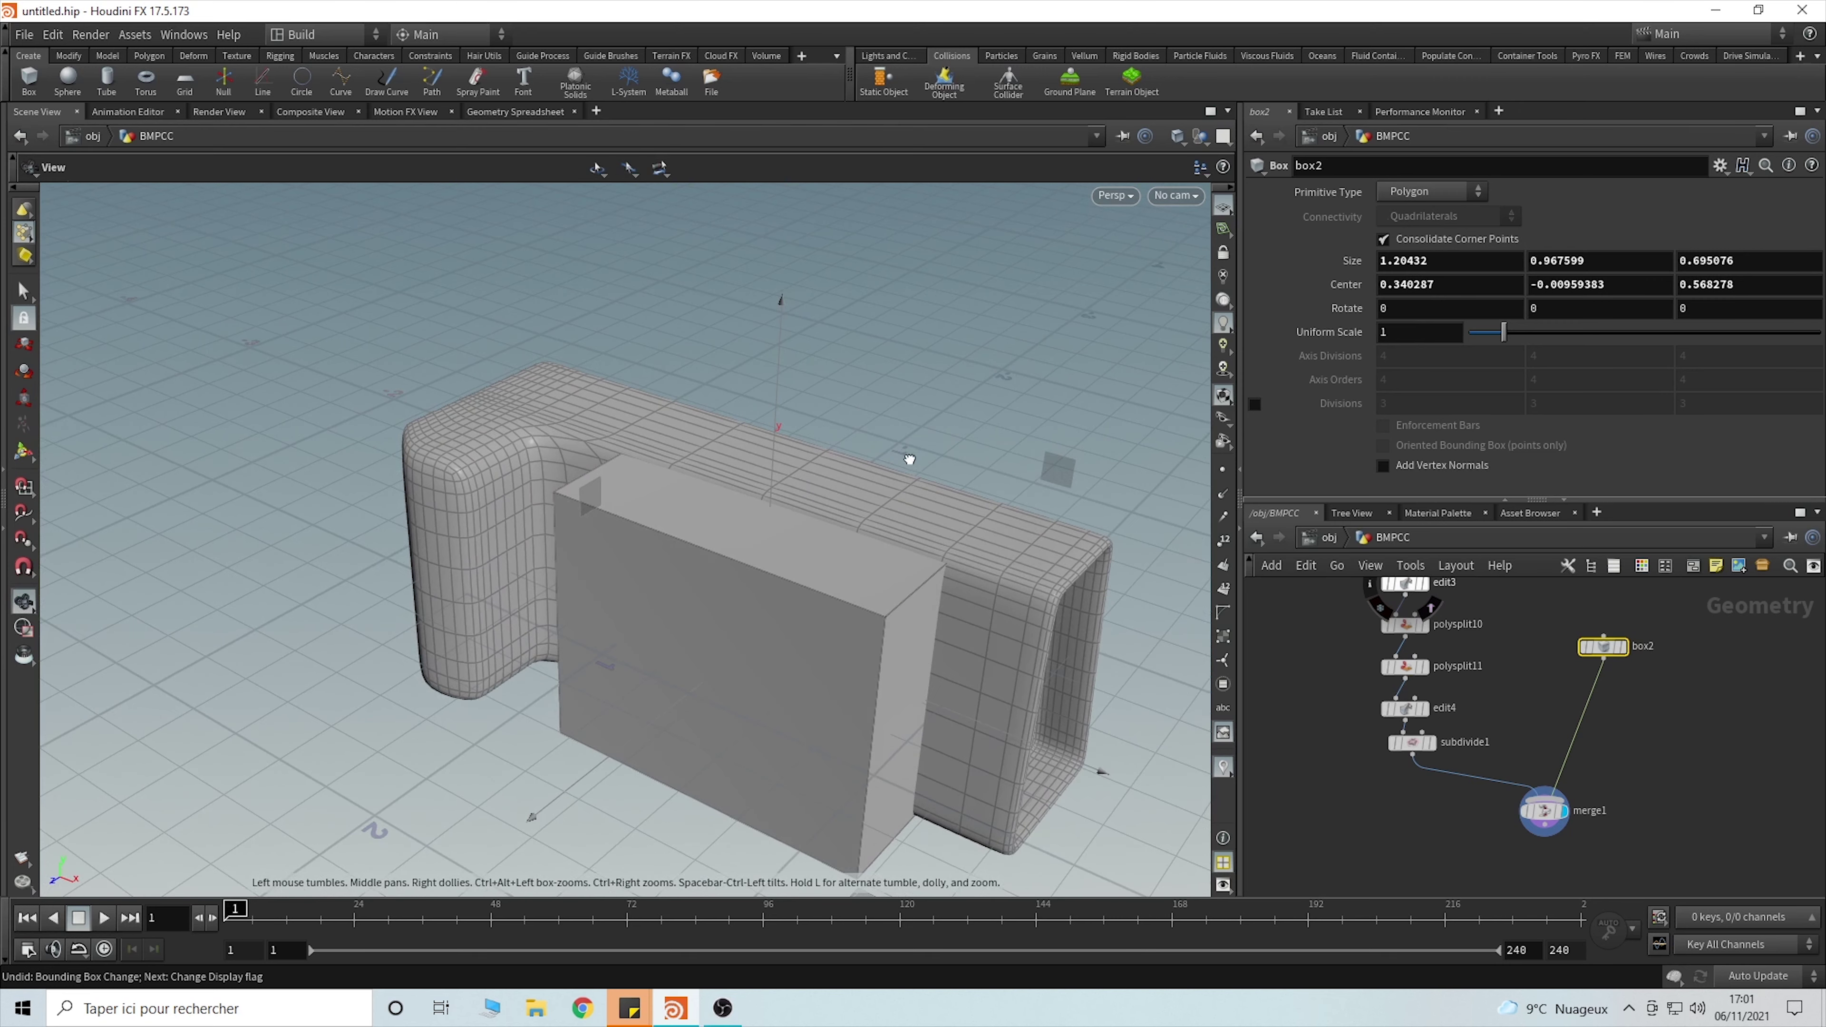
key("Return")
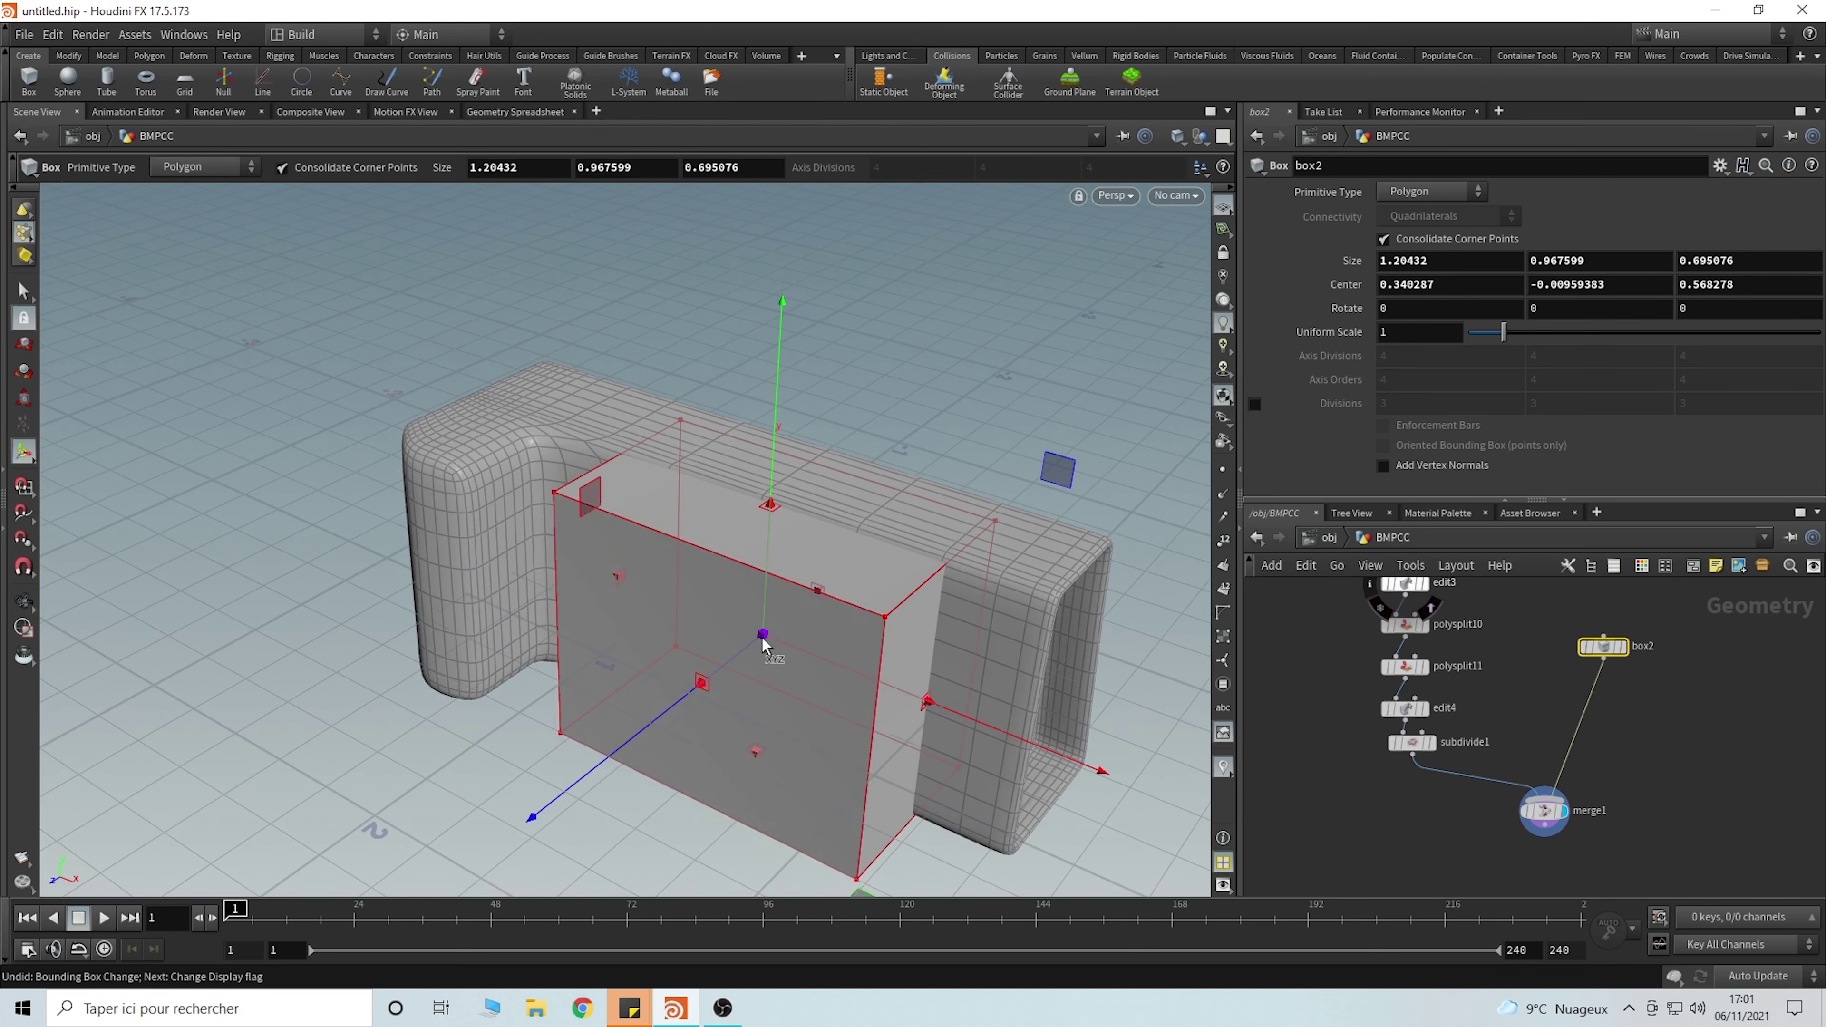
- Change the second box's primitive type to Polygon Mesh so that its faces are divided
left_click(1425, 195)
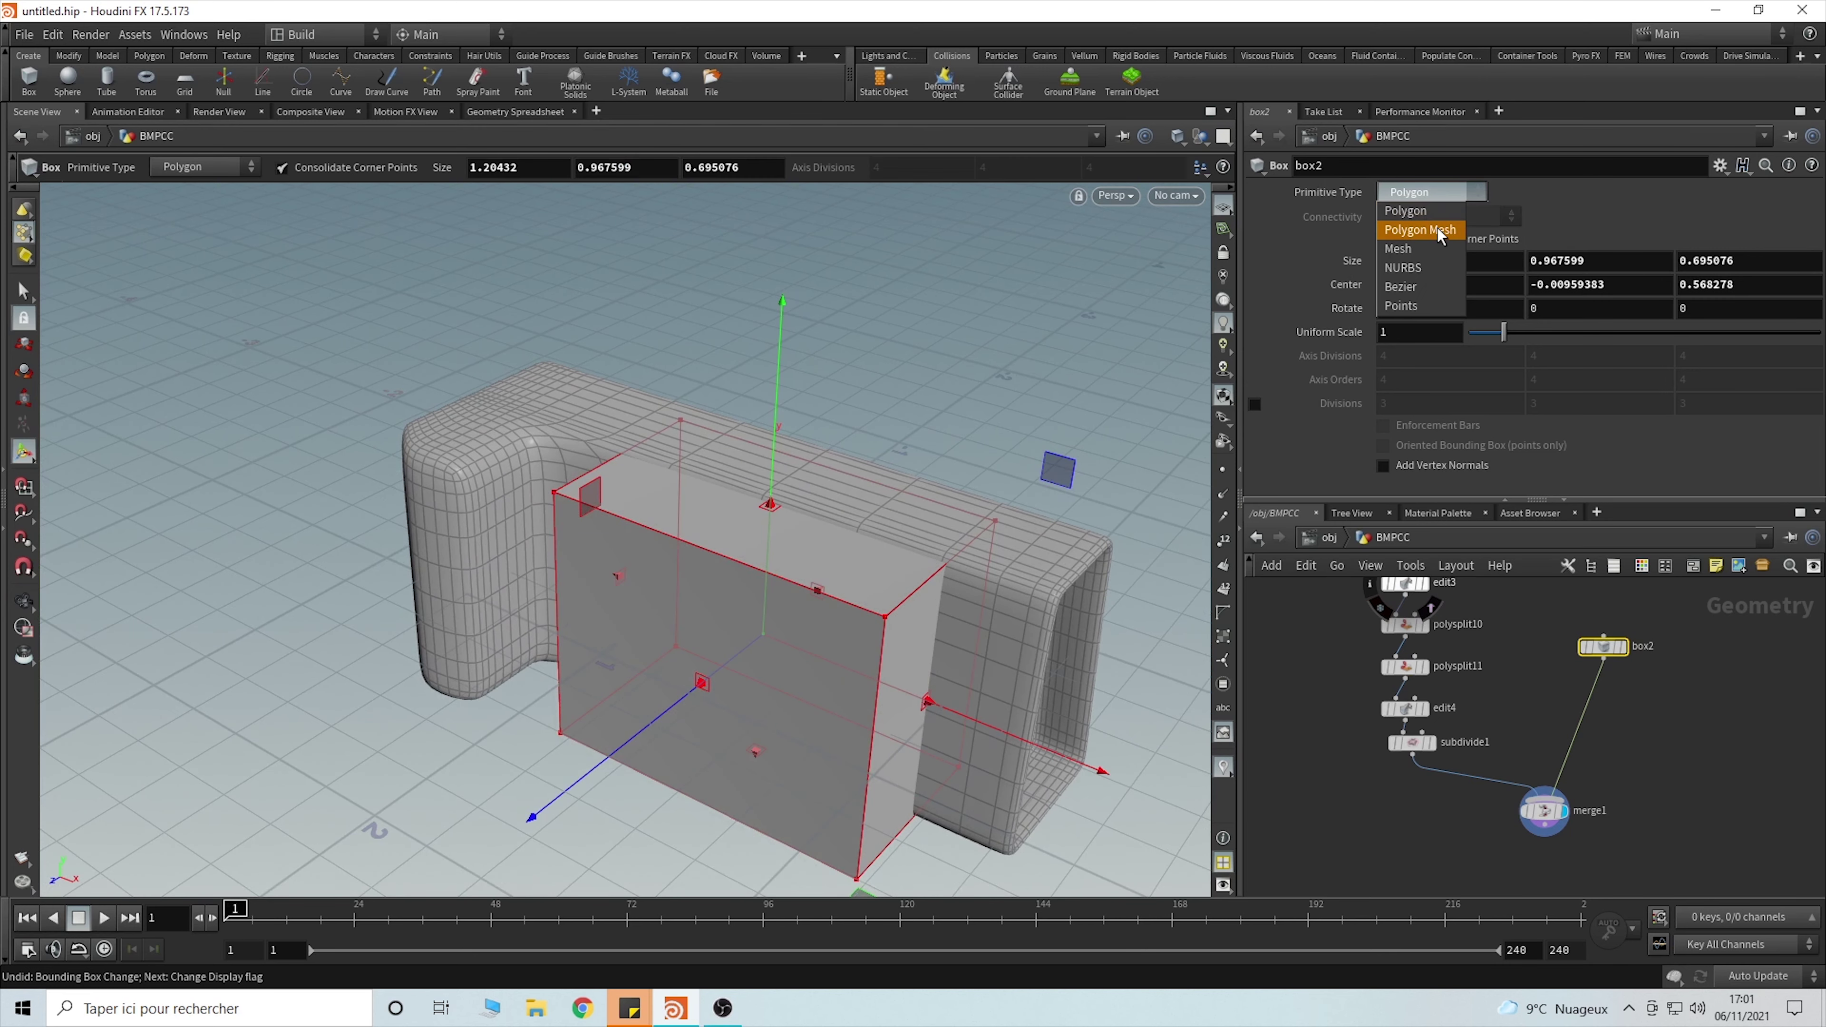
left_click(1419, 229)
left_click_drag(990, 530, 1111, 516, "alt")
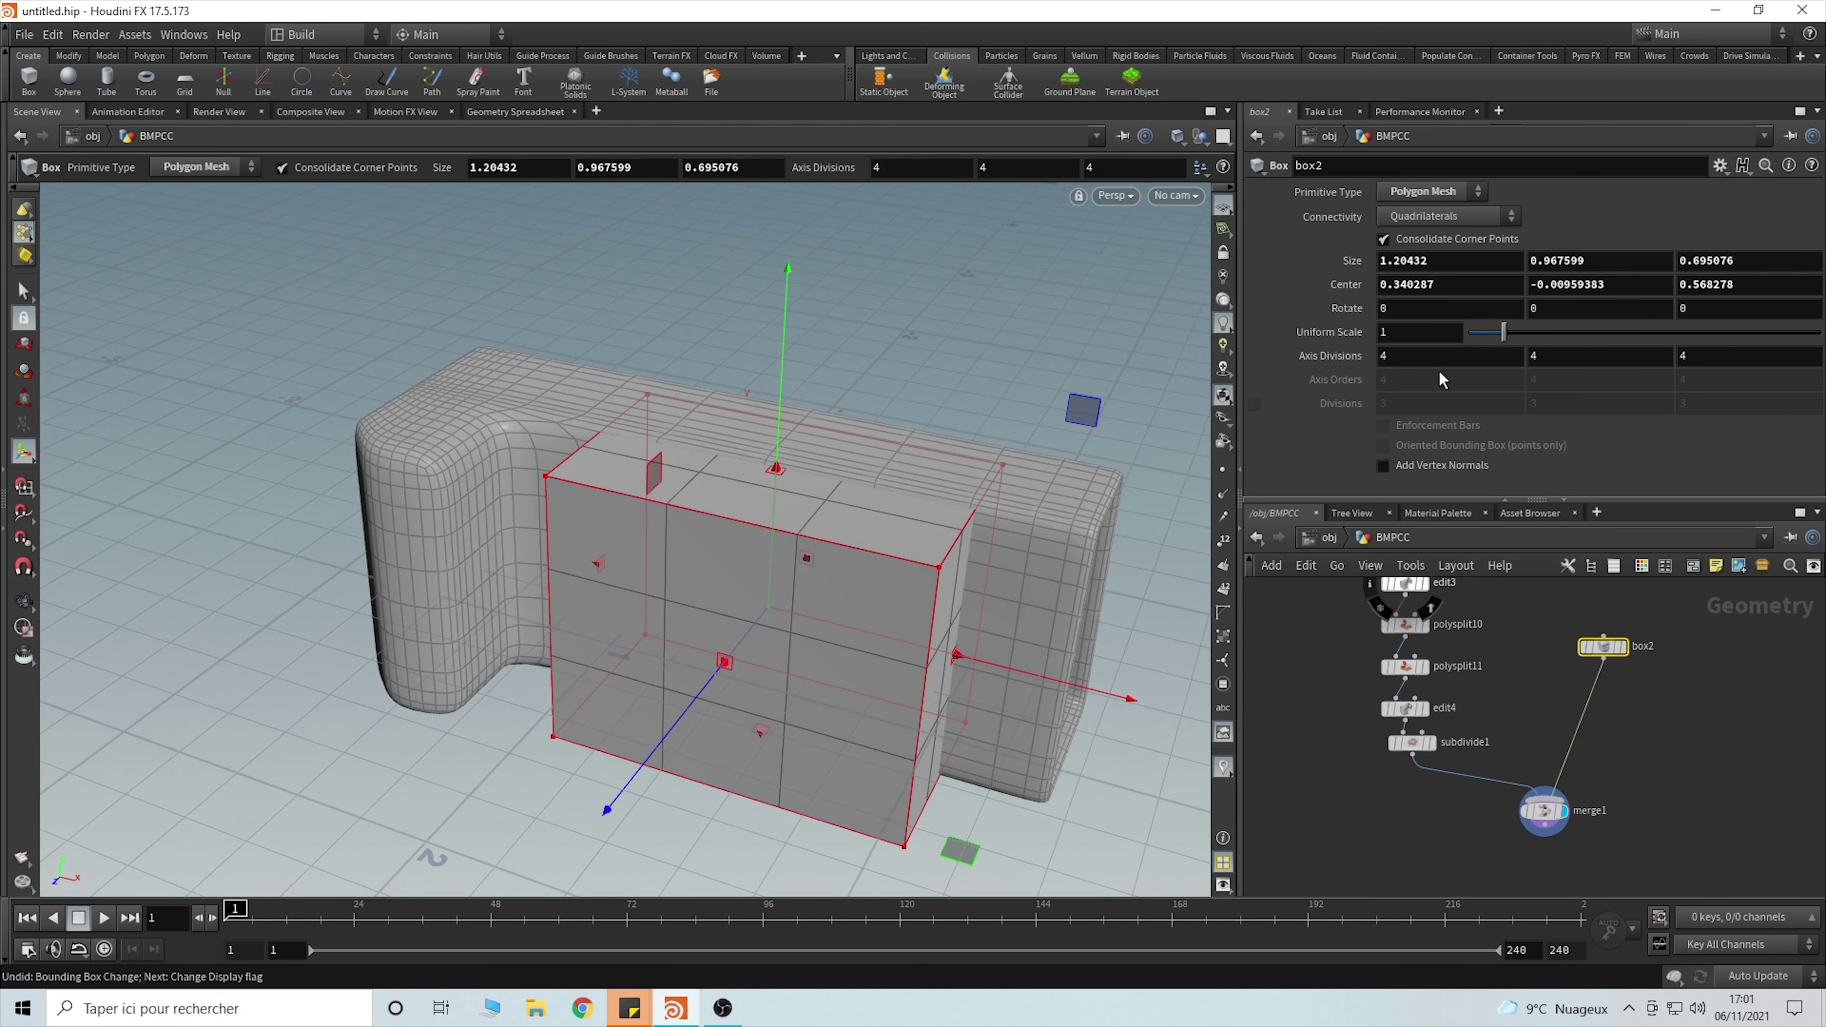
key("Escape")
left_click_drag(783, 611, 819, 624)
key("Return")
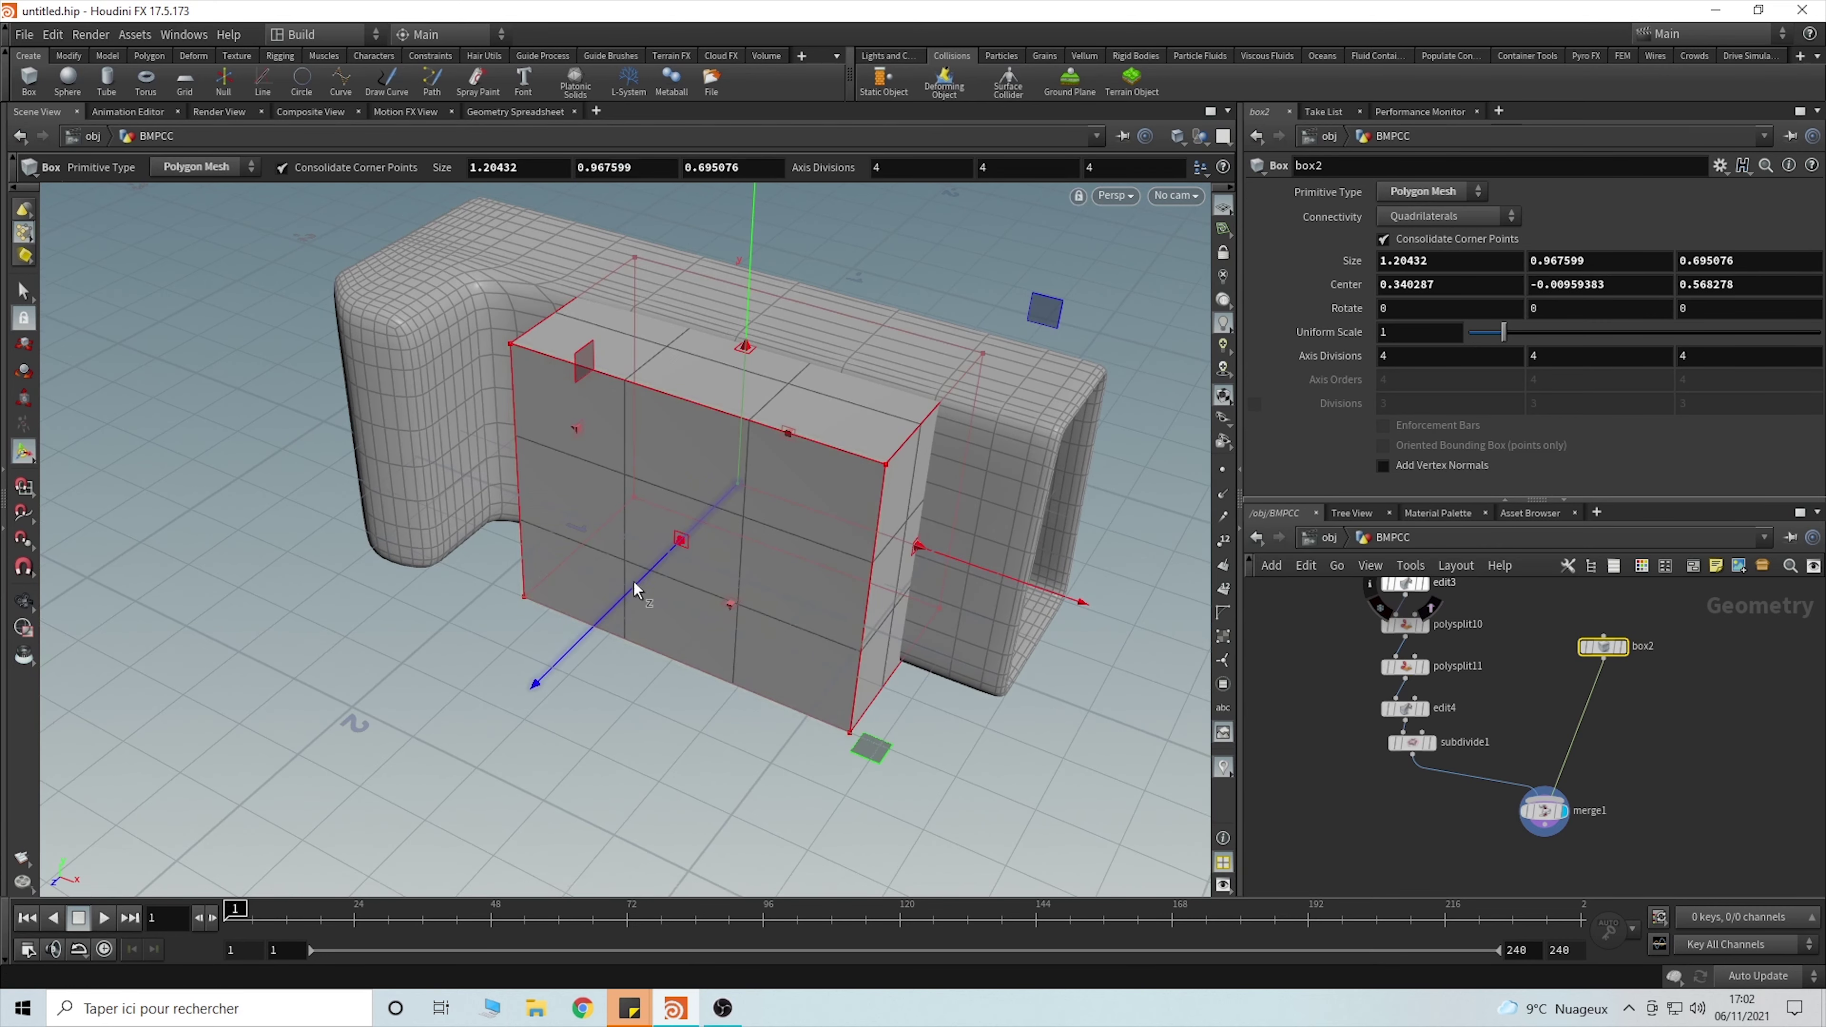
- Select the four front corner points of the second box and scale them to about 0.83 in X and Y
key("s")
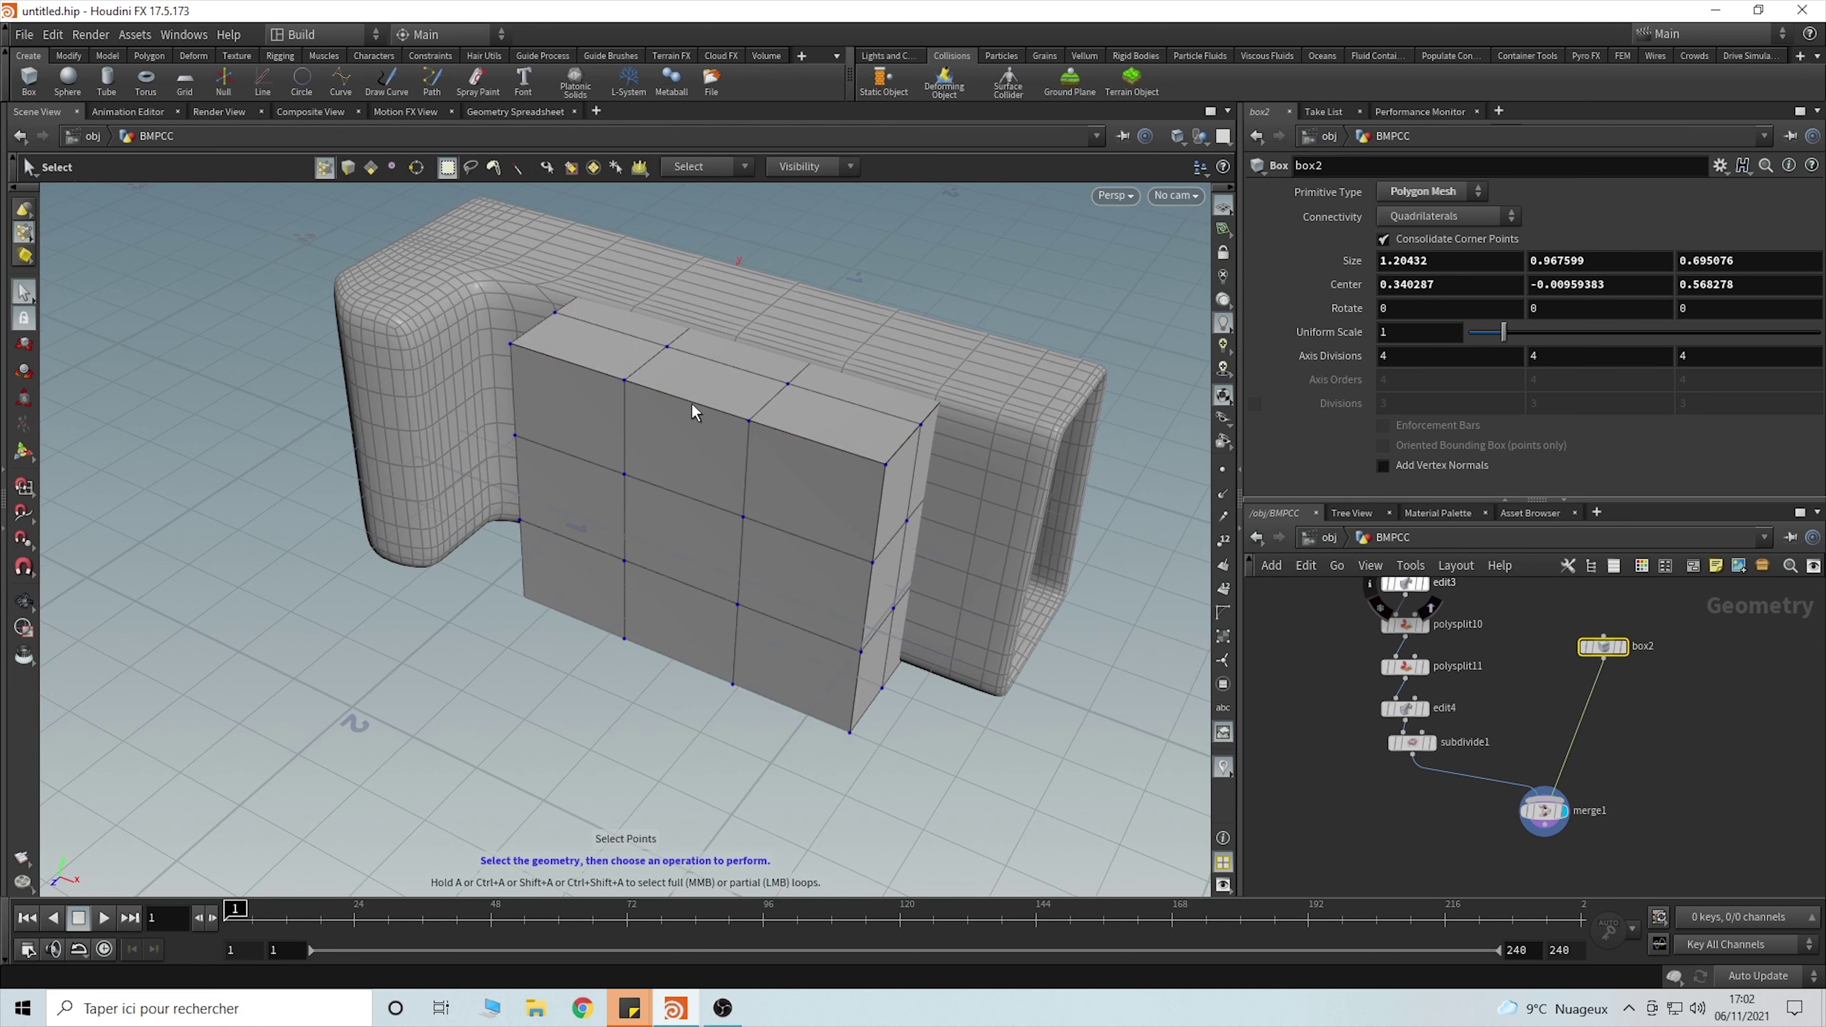
left_click(507, 340)
left_click(888, 462, "shift")
left_click_drag(550, 604, 379, 508, "alt")
left_click(26, 399)
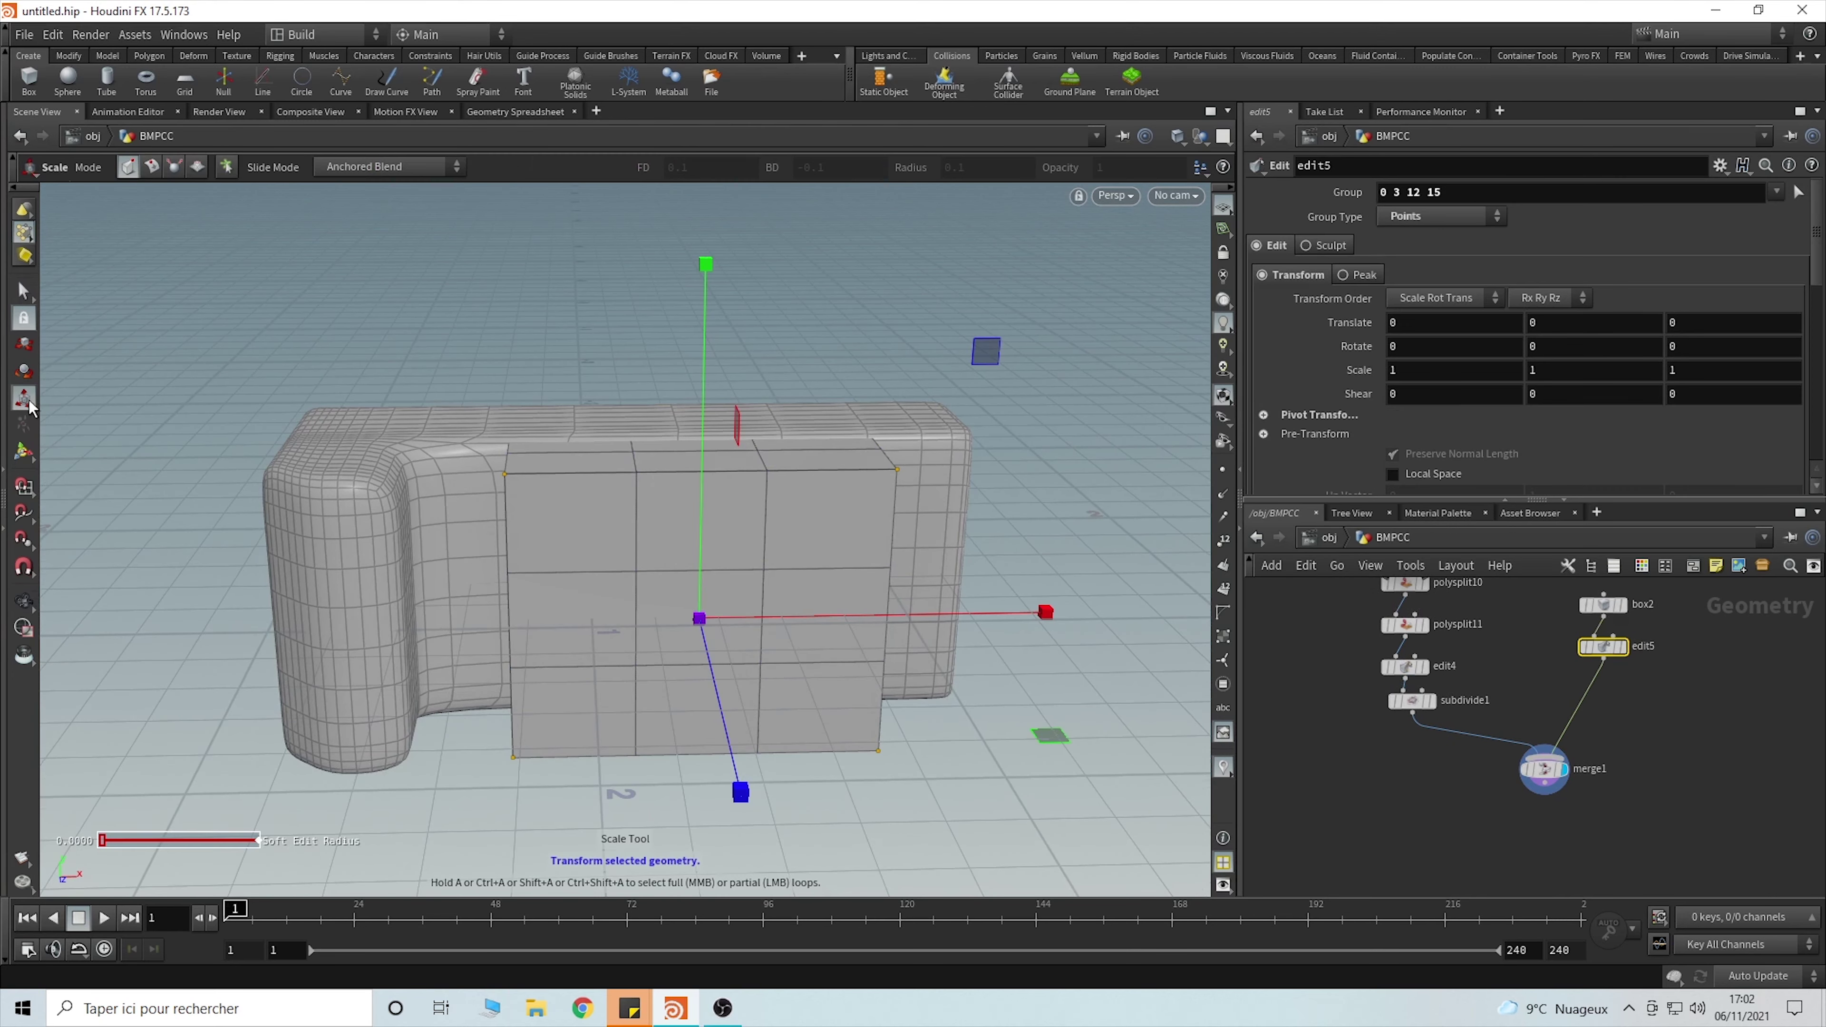
left_click_drag(986, 351, 938, 387)
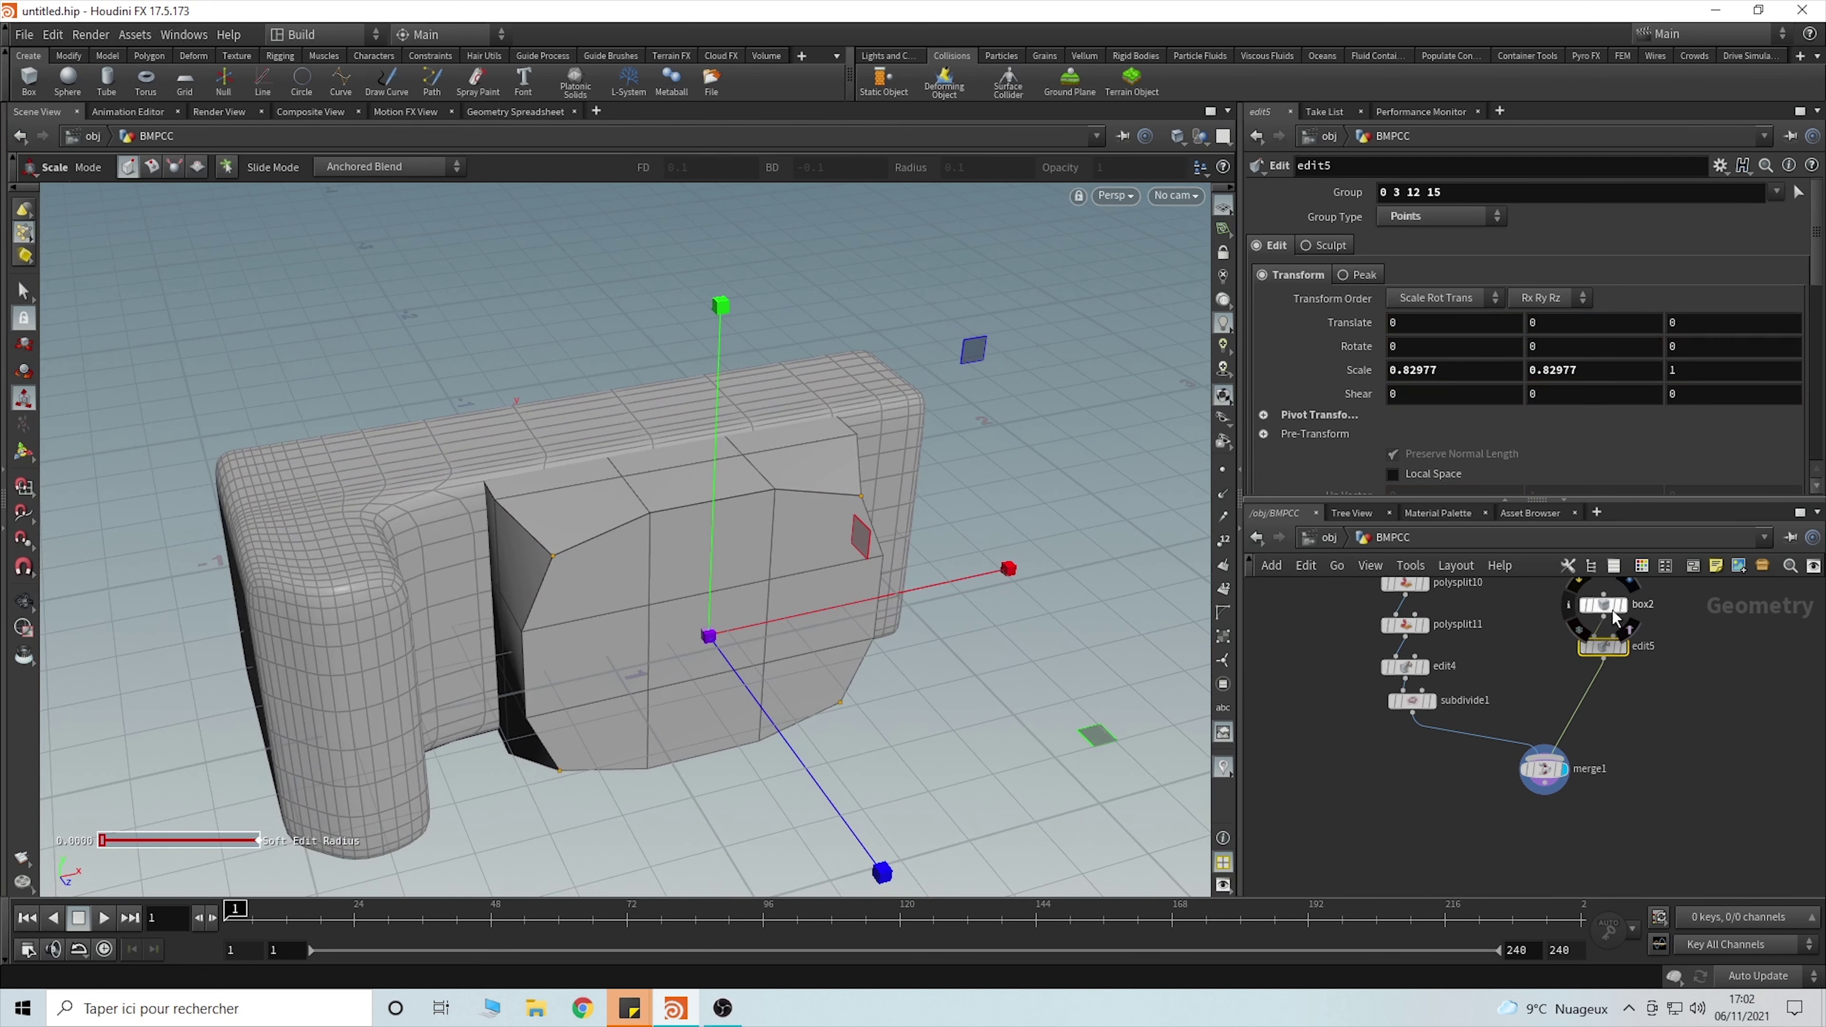
- Narrow the second box to about 1.06 in X by moving its side boundary
left_click(1602, 608)
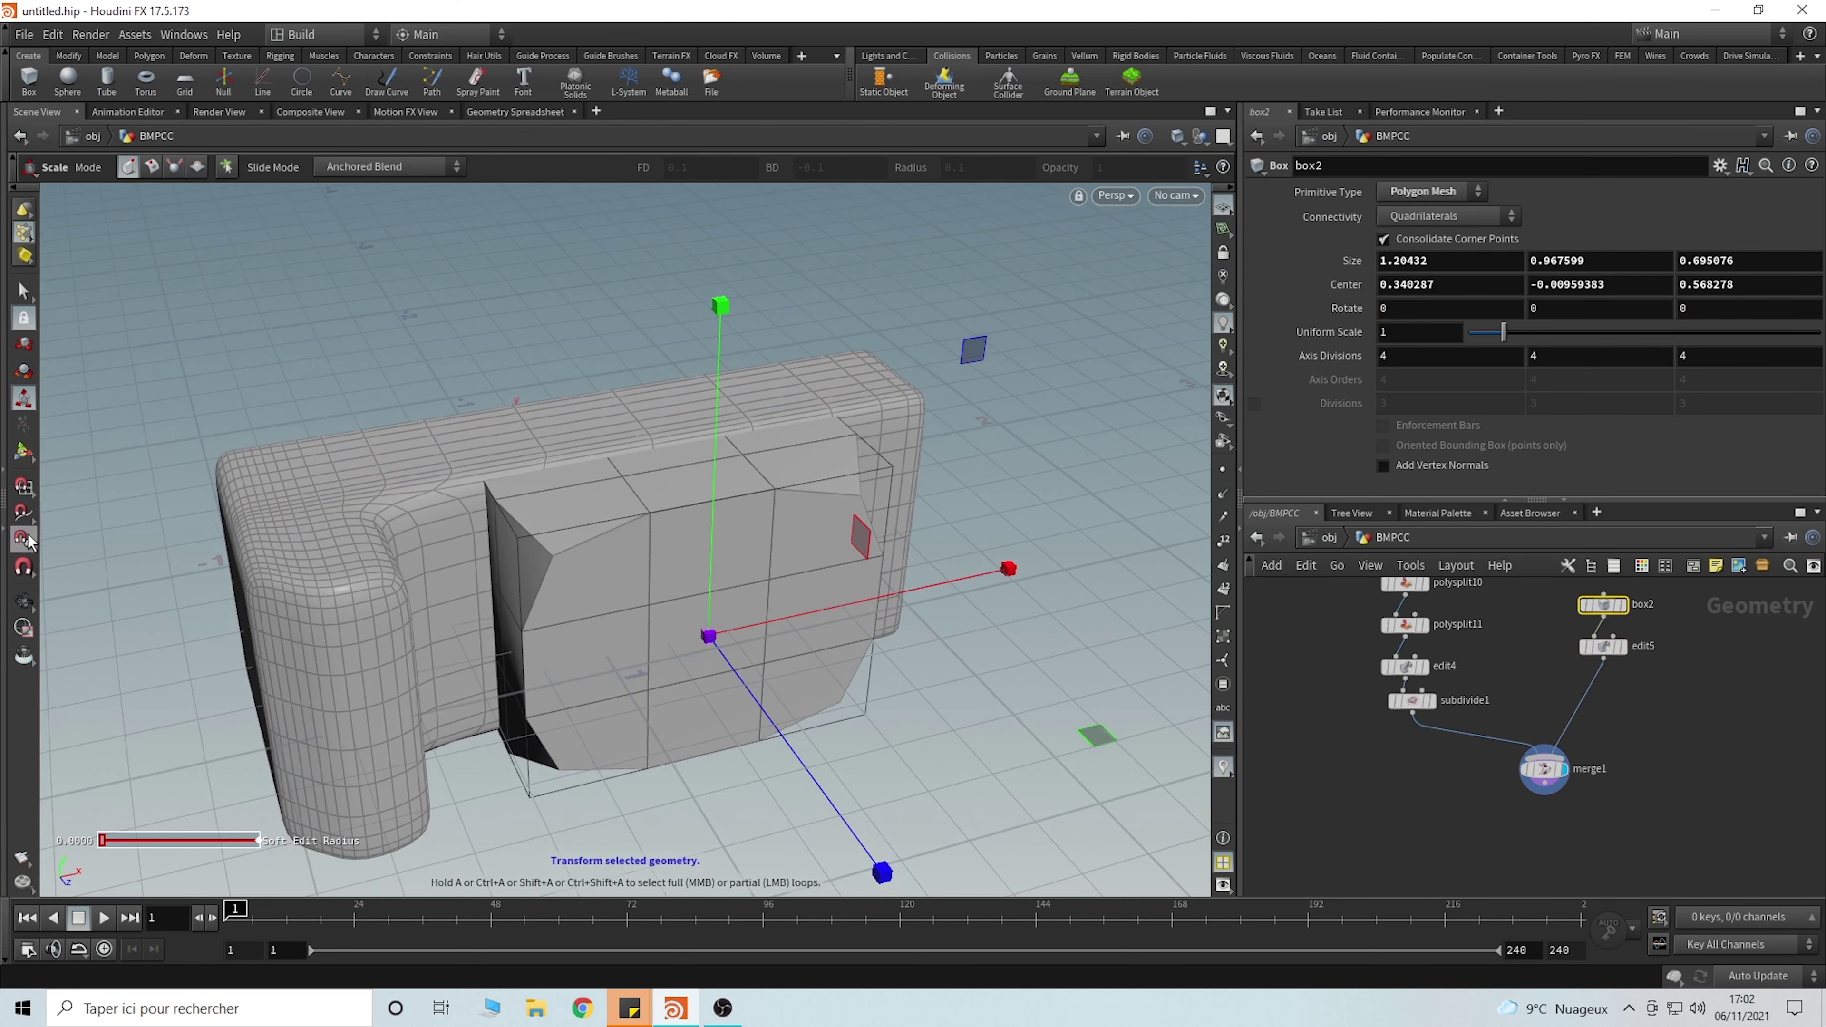
left_click(23, 452)
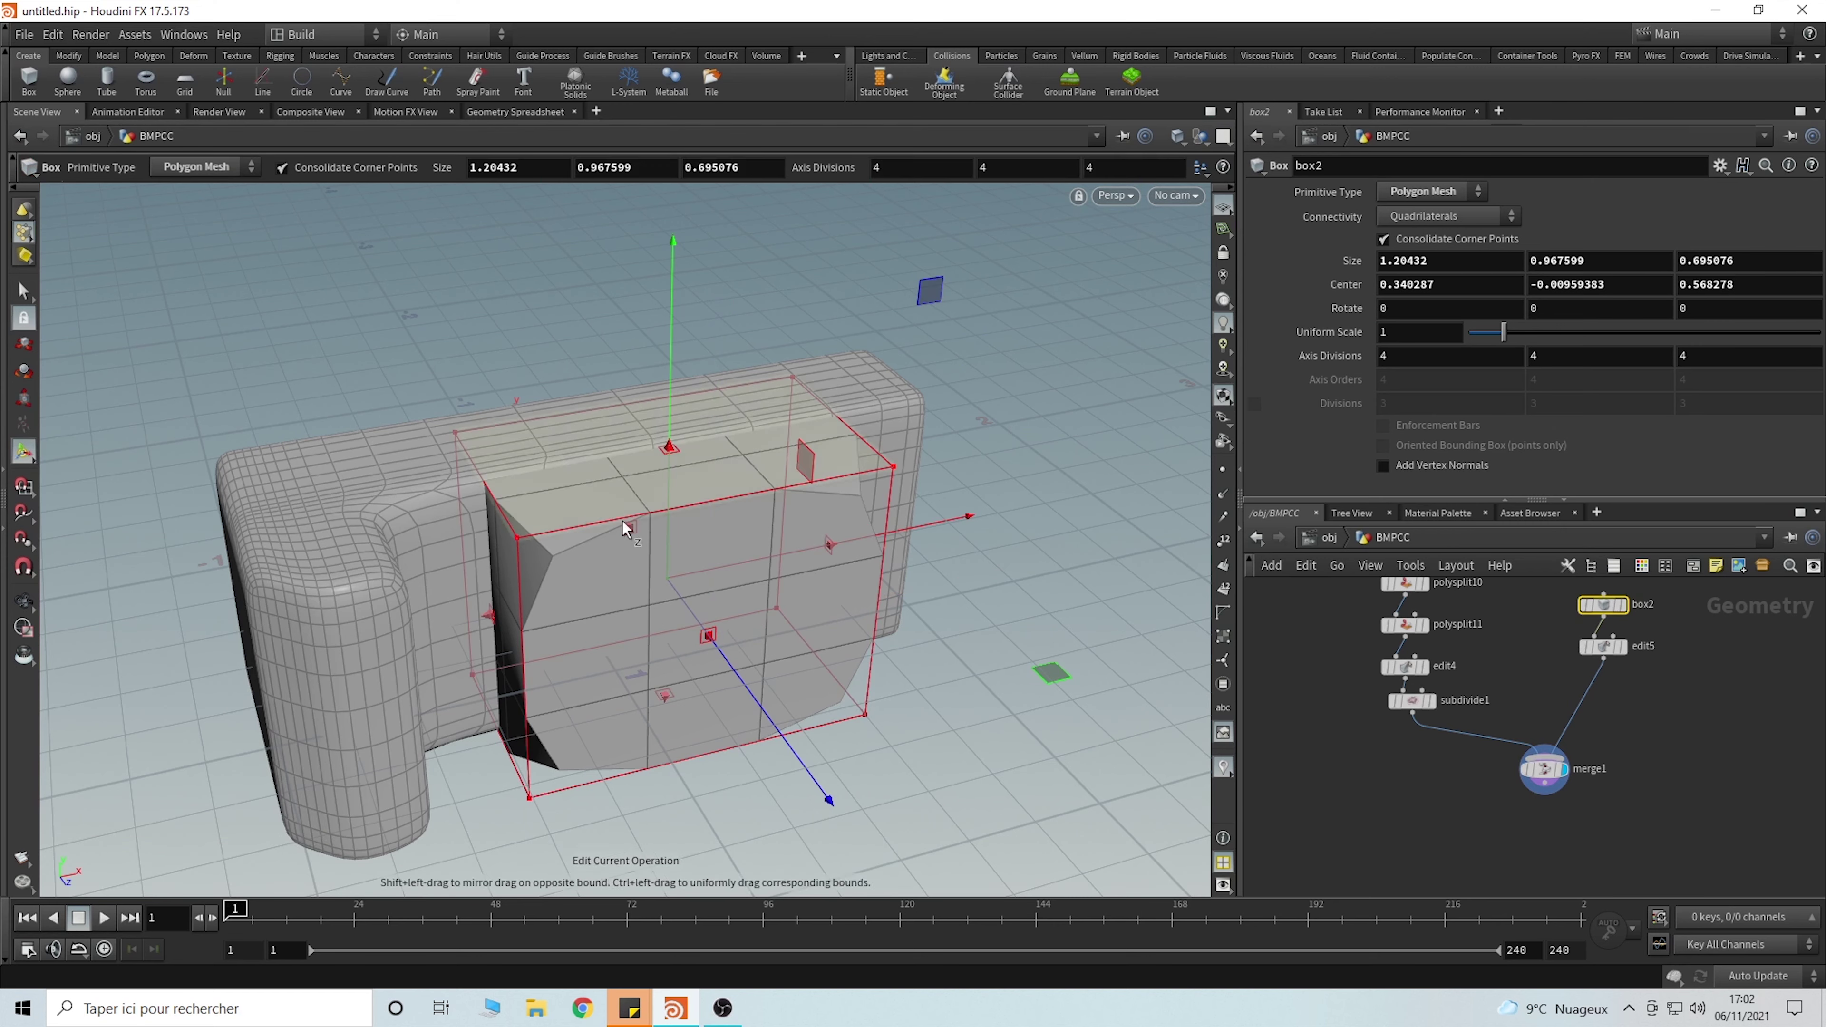
left_click_drag(1004, 550, 867, 558, "alt")
left_click_drag(519, 549, 548, 559)
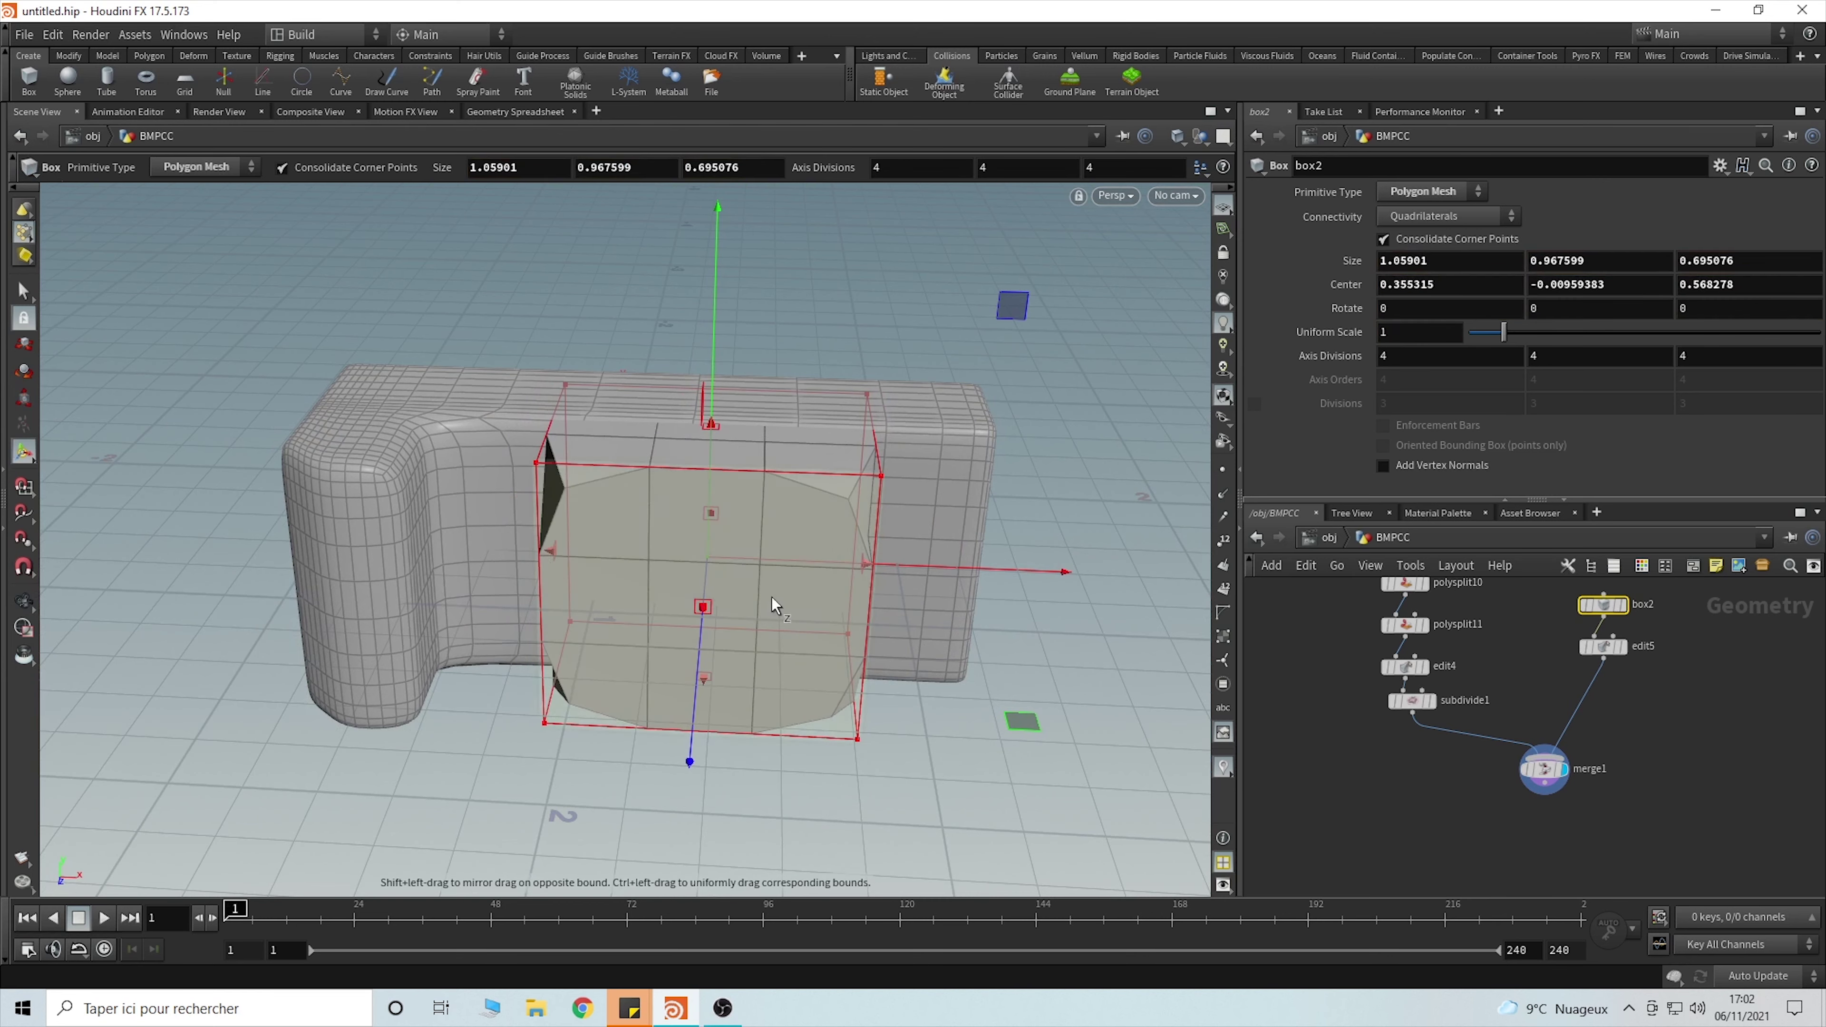
- Insert a Subdivide node between the second box's Edit node and the Merge node, and display it
left_click(1603, 646)
key("Tab")
type("su")
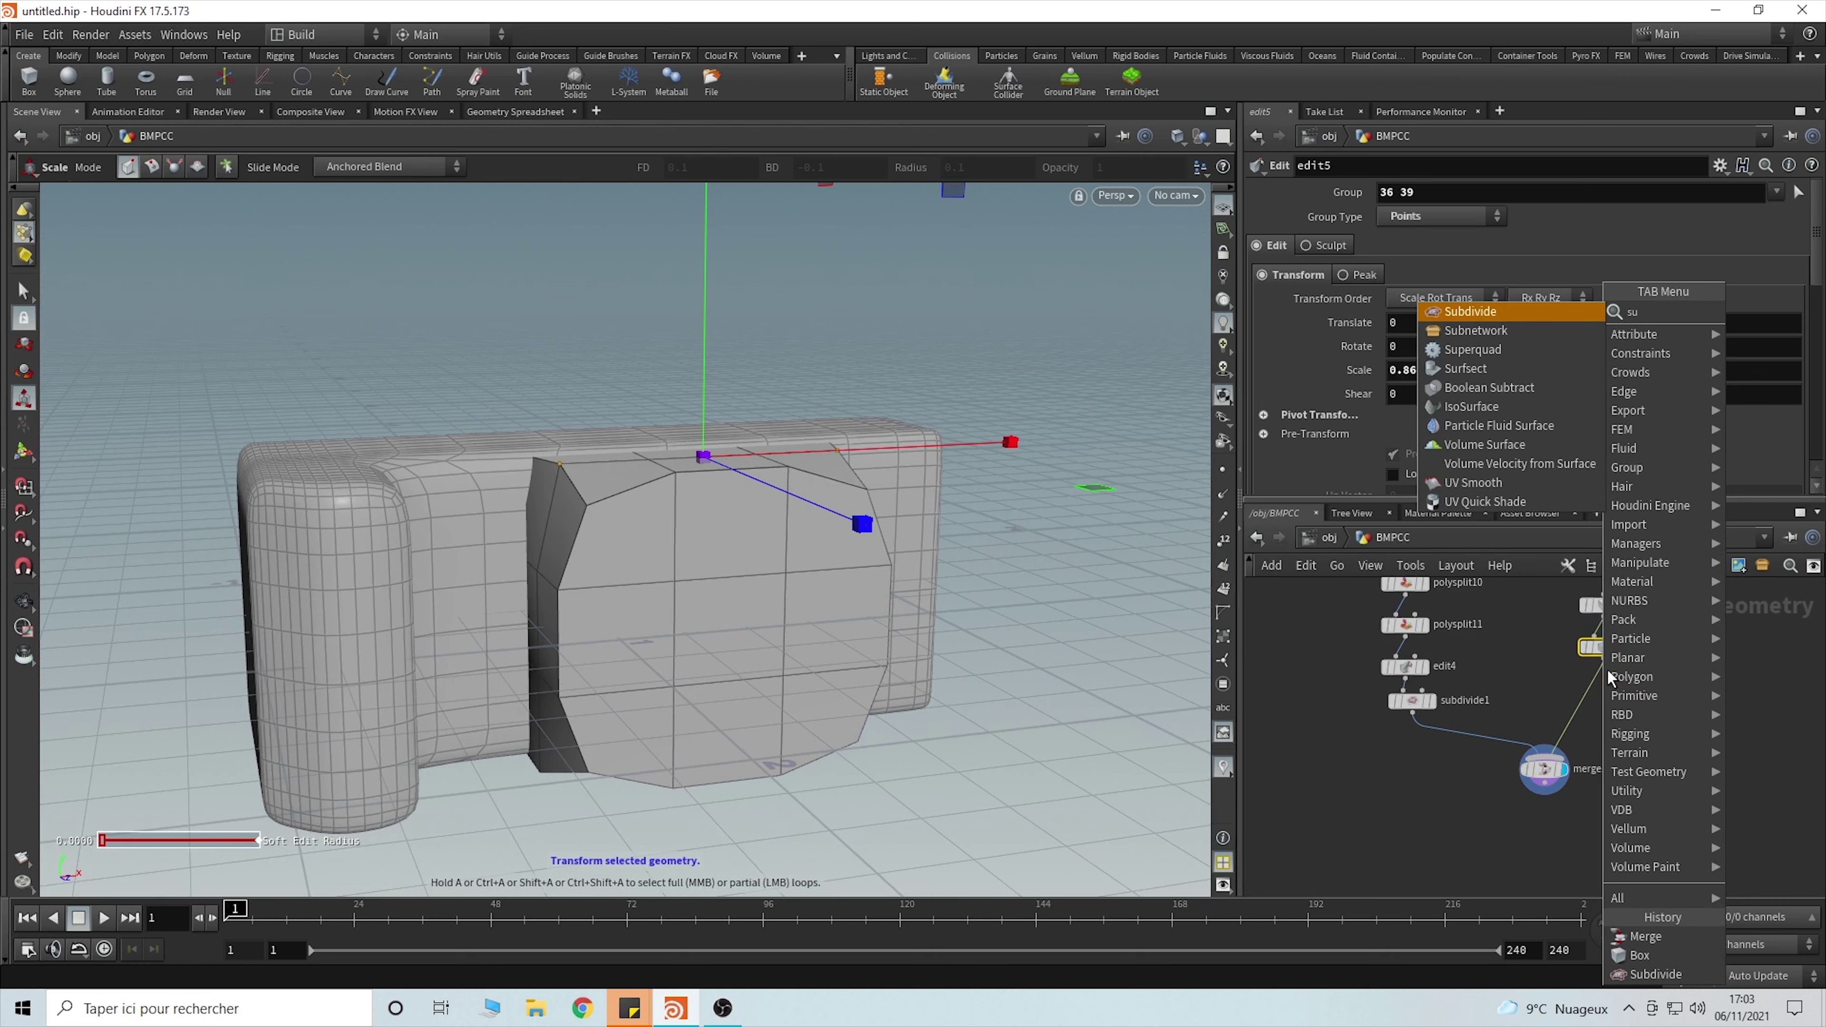
type("bdi")
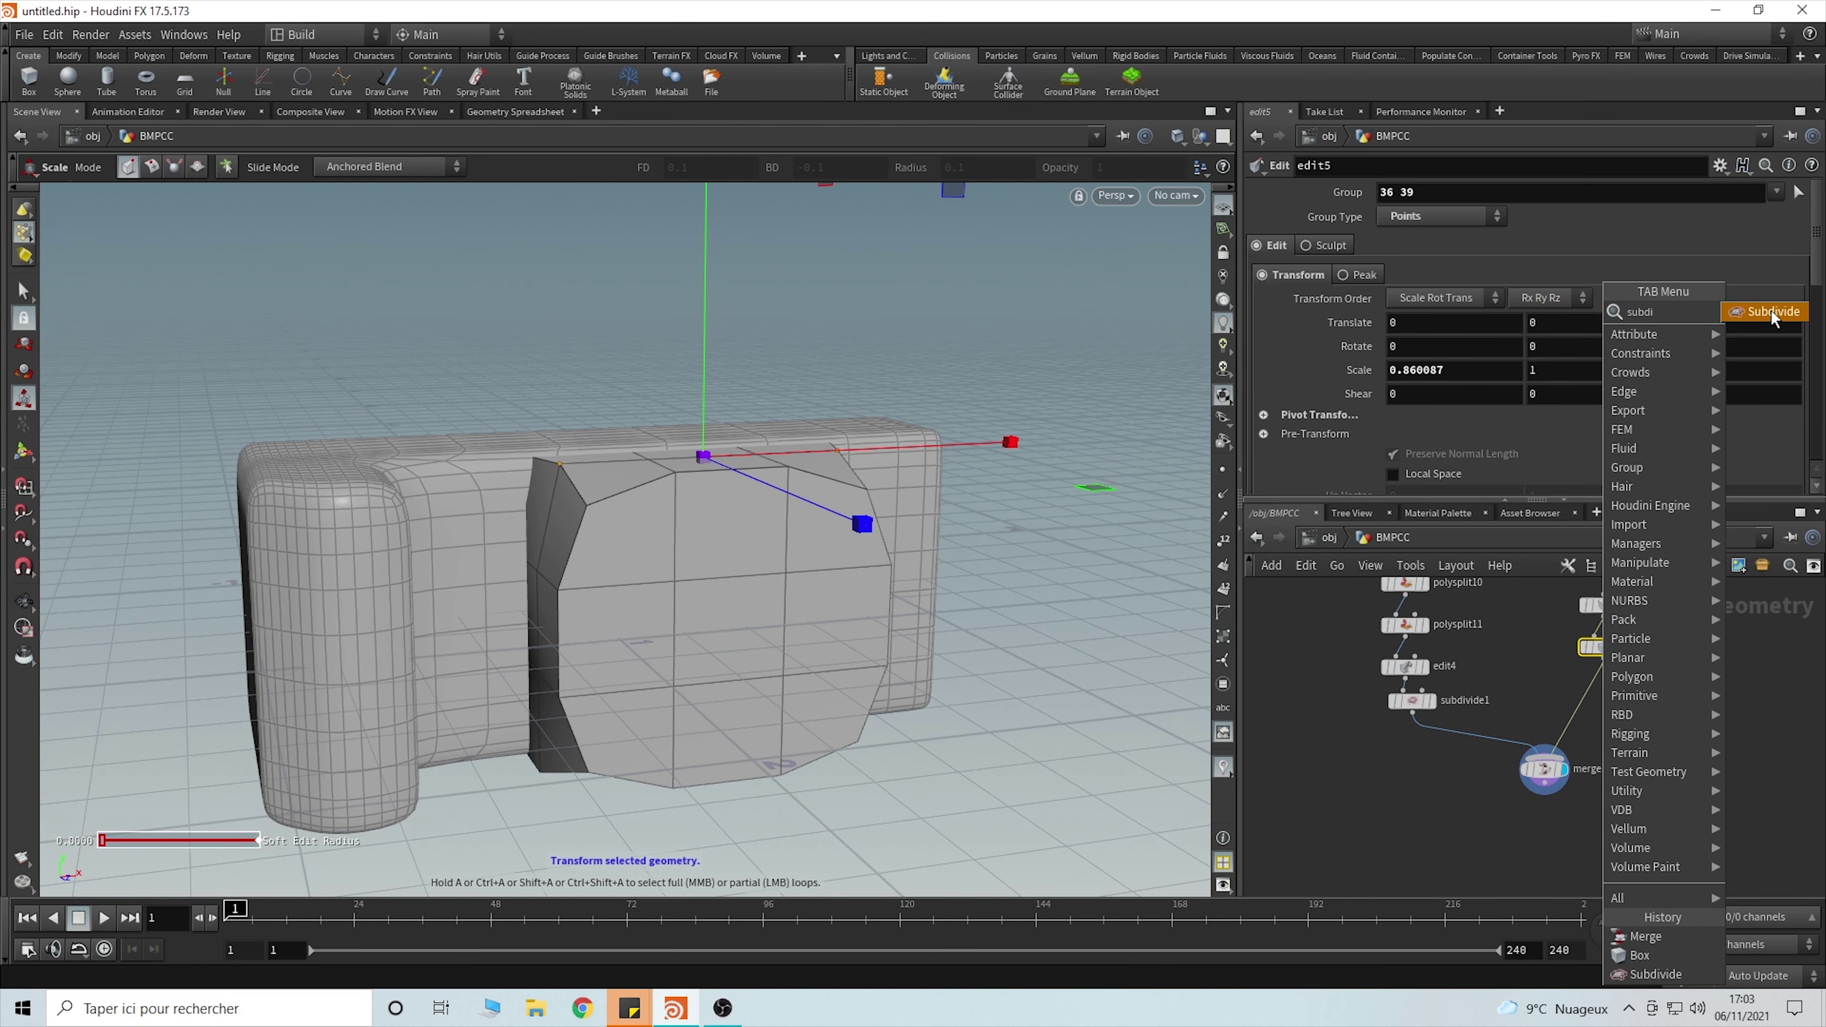
left_click(1768, 311)
left_click(1589, 710)
- Add edge loops around the second box with the Edge Loop tool, starting near its front face
key("Tab")
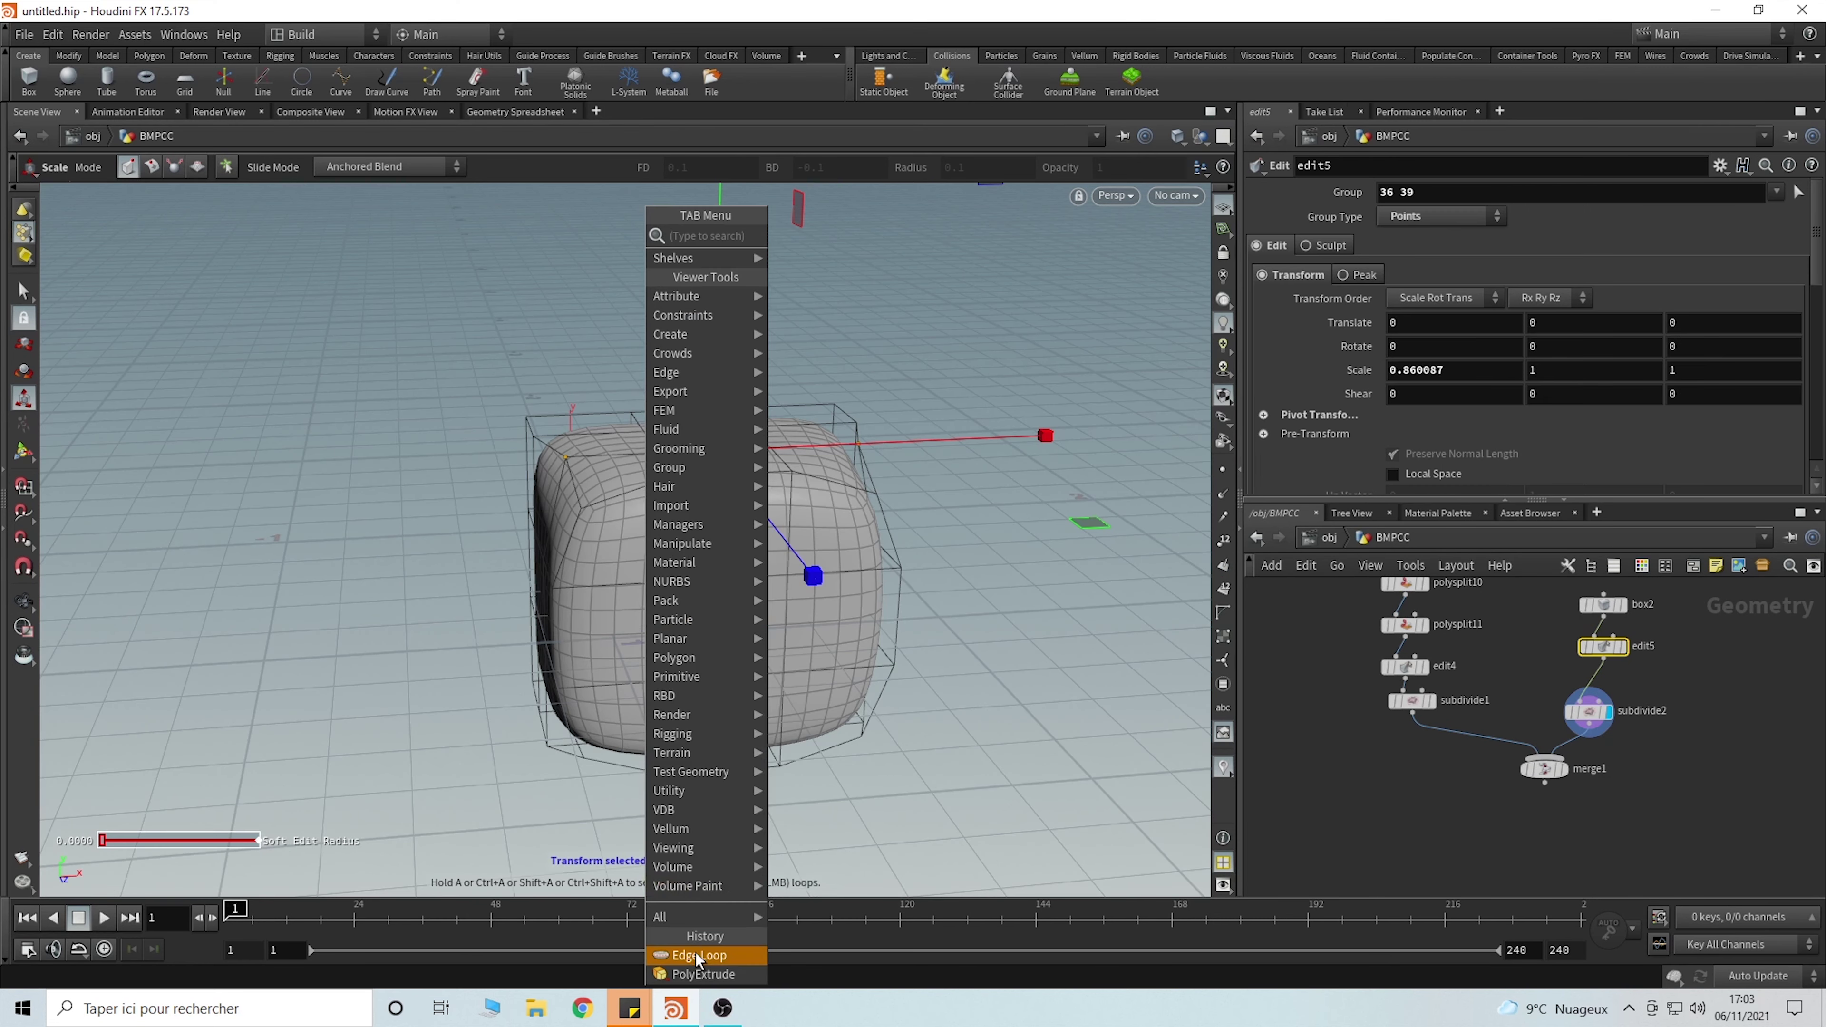
left_click(697, 955)
left_click(595, 476)
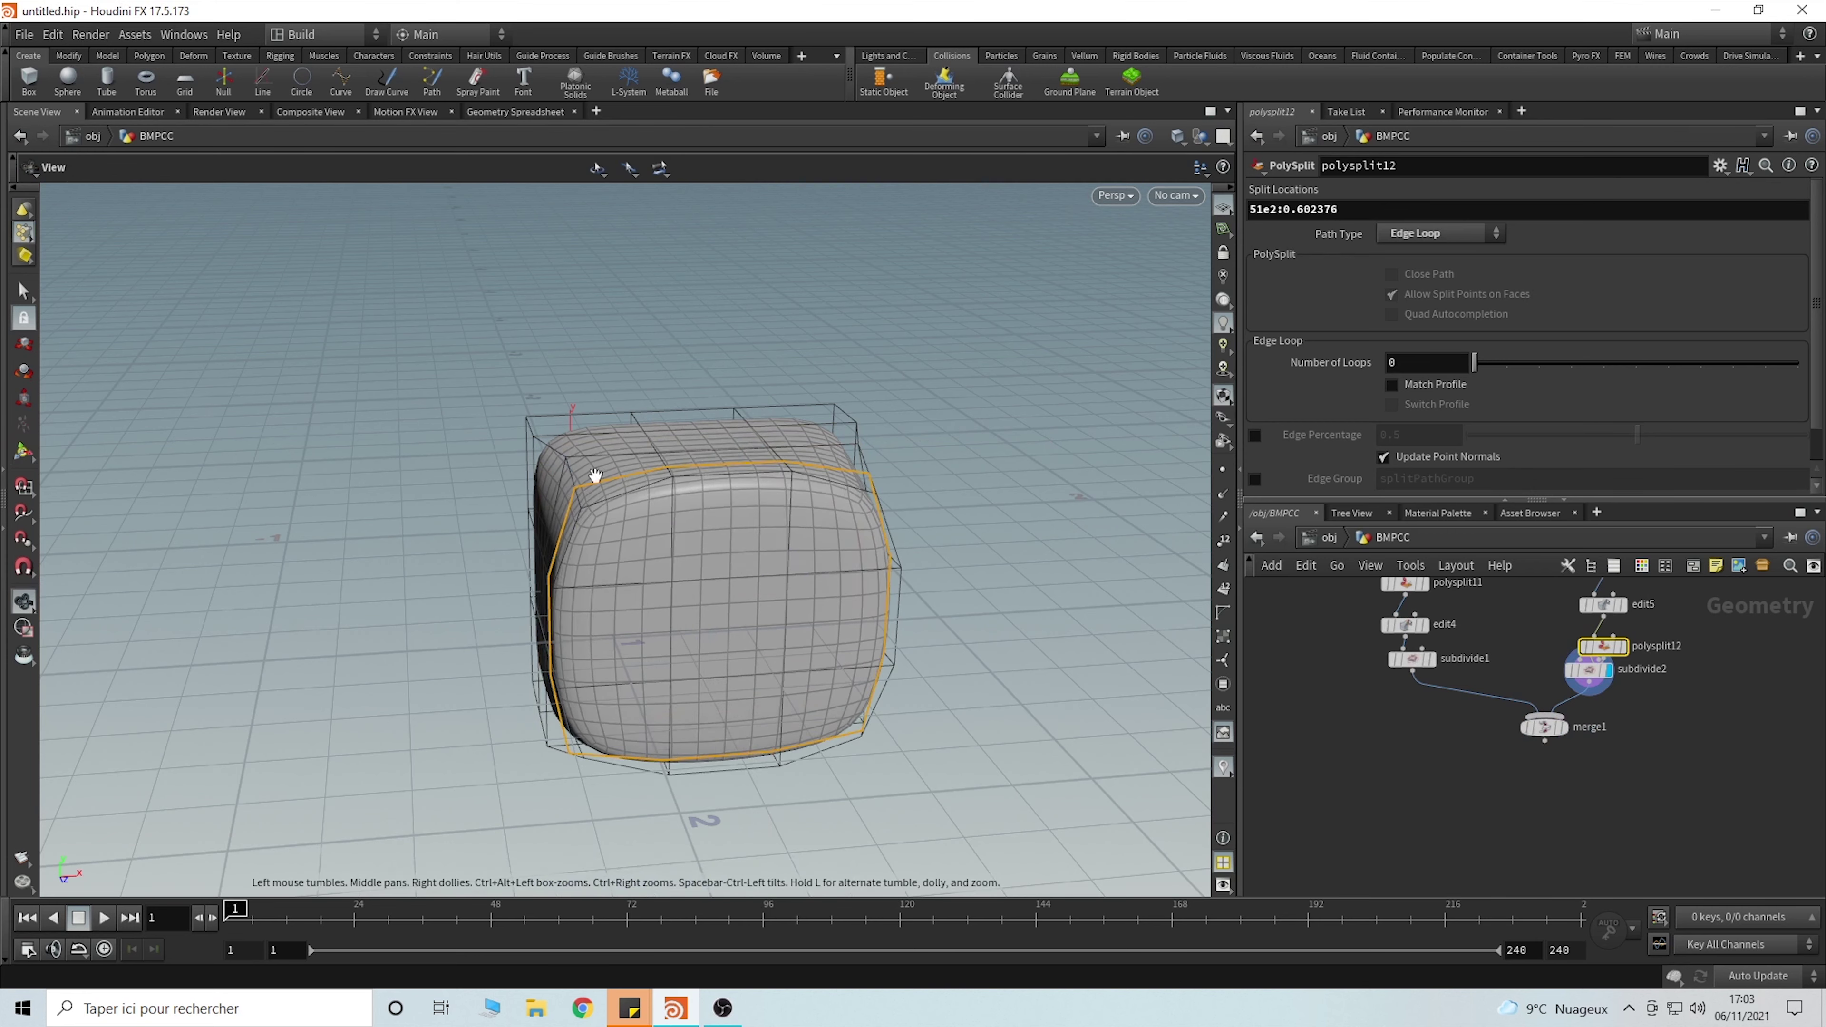
left_click_drag(595, 476, 767, 476)
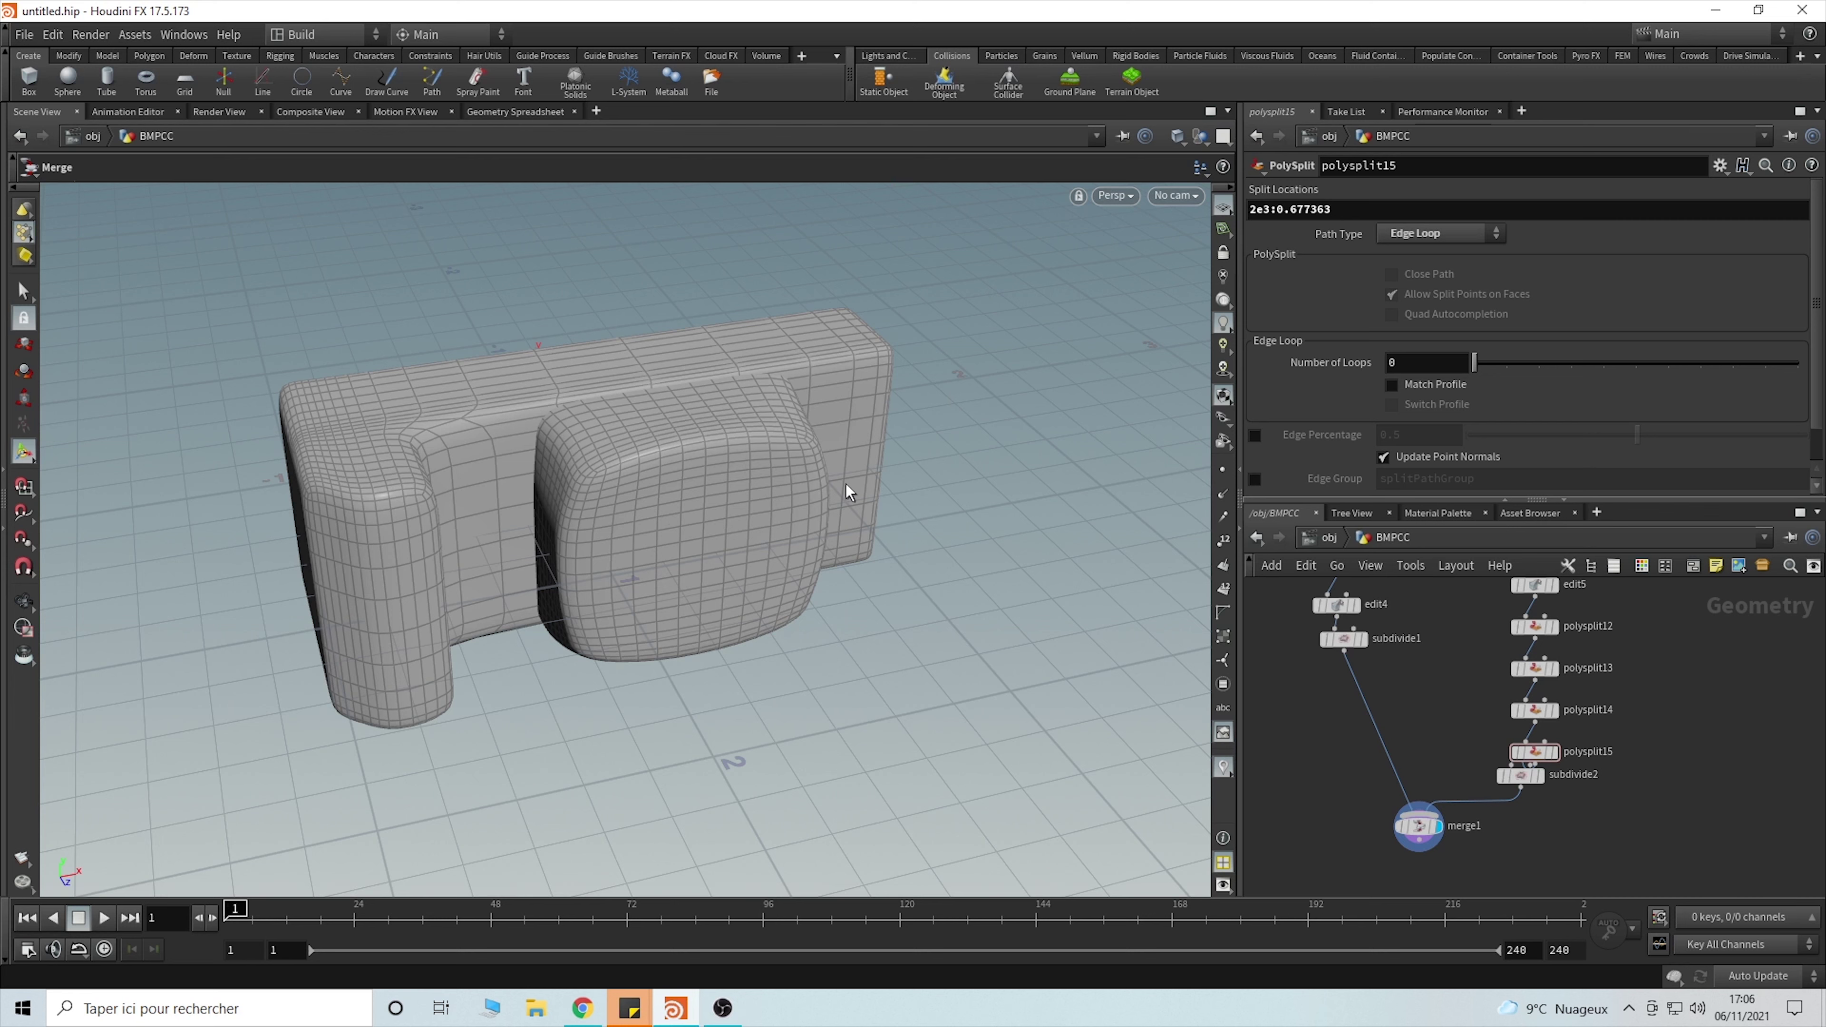
- Select the second box's whole node chain and move it farther away from the body's chain
scroll(1362, 764, "down", 6)
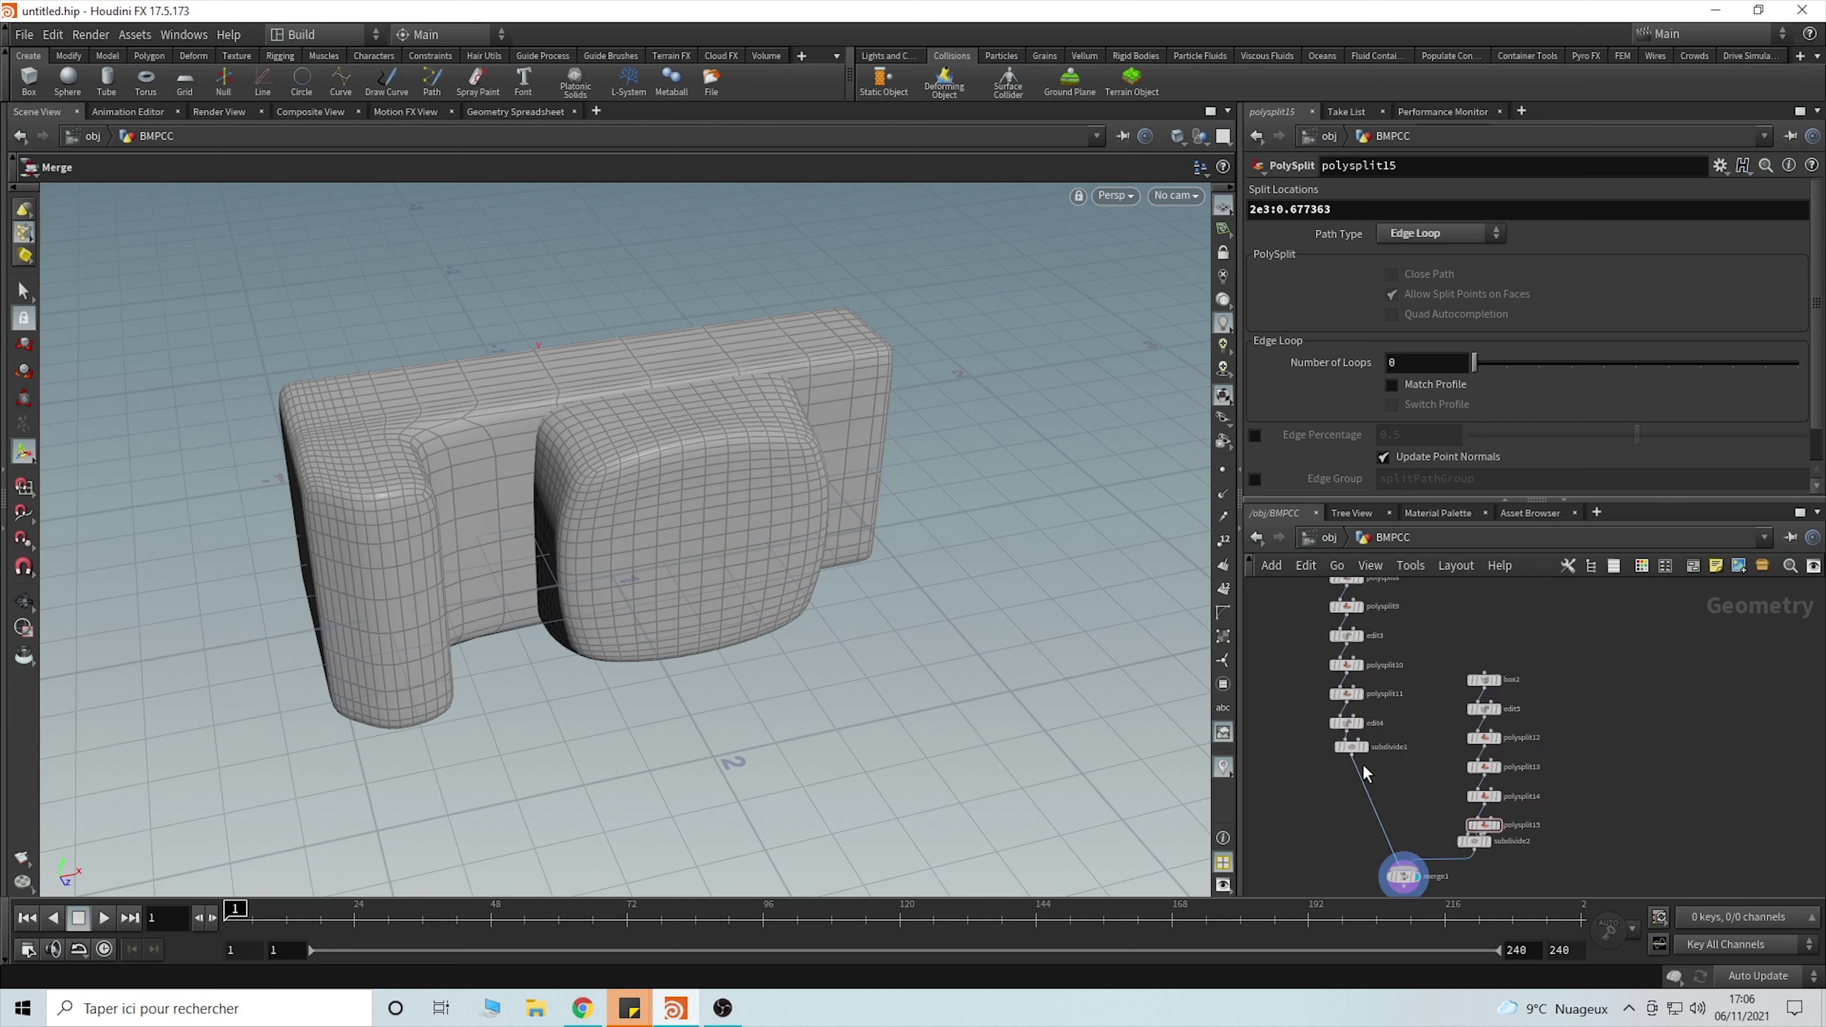
scroll(1497, 679, "down", 3)
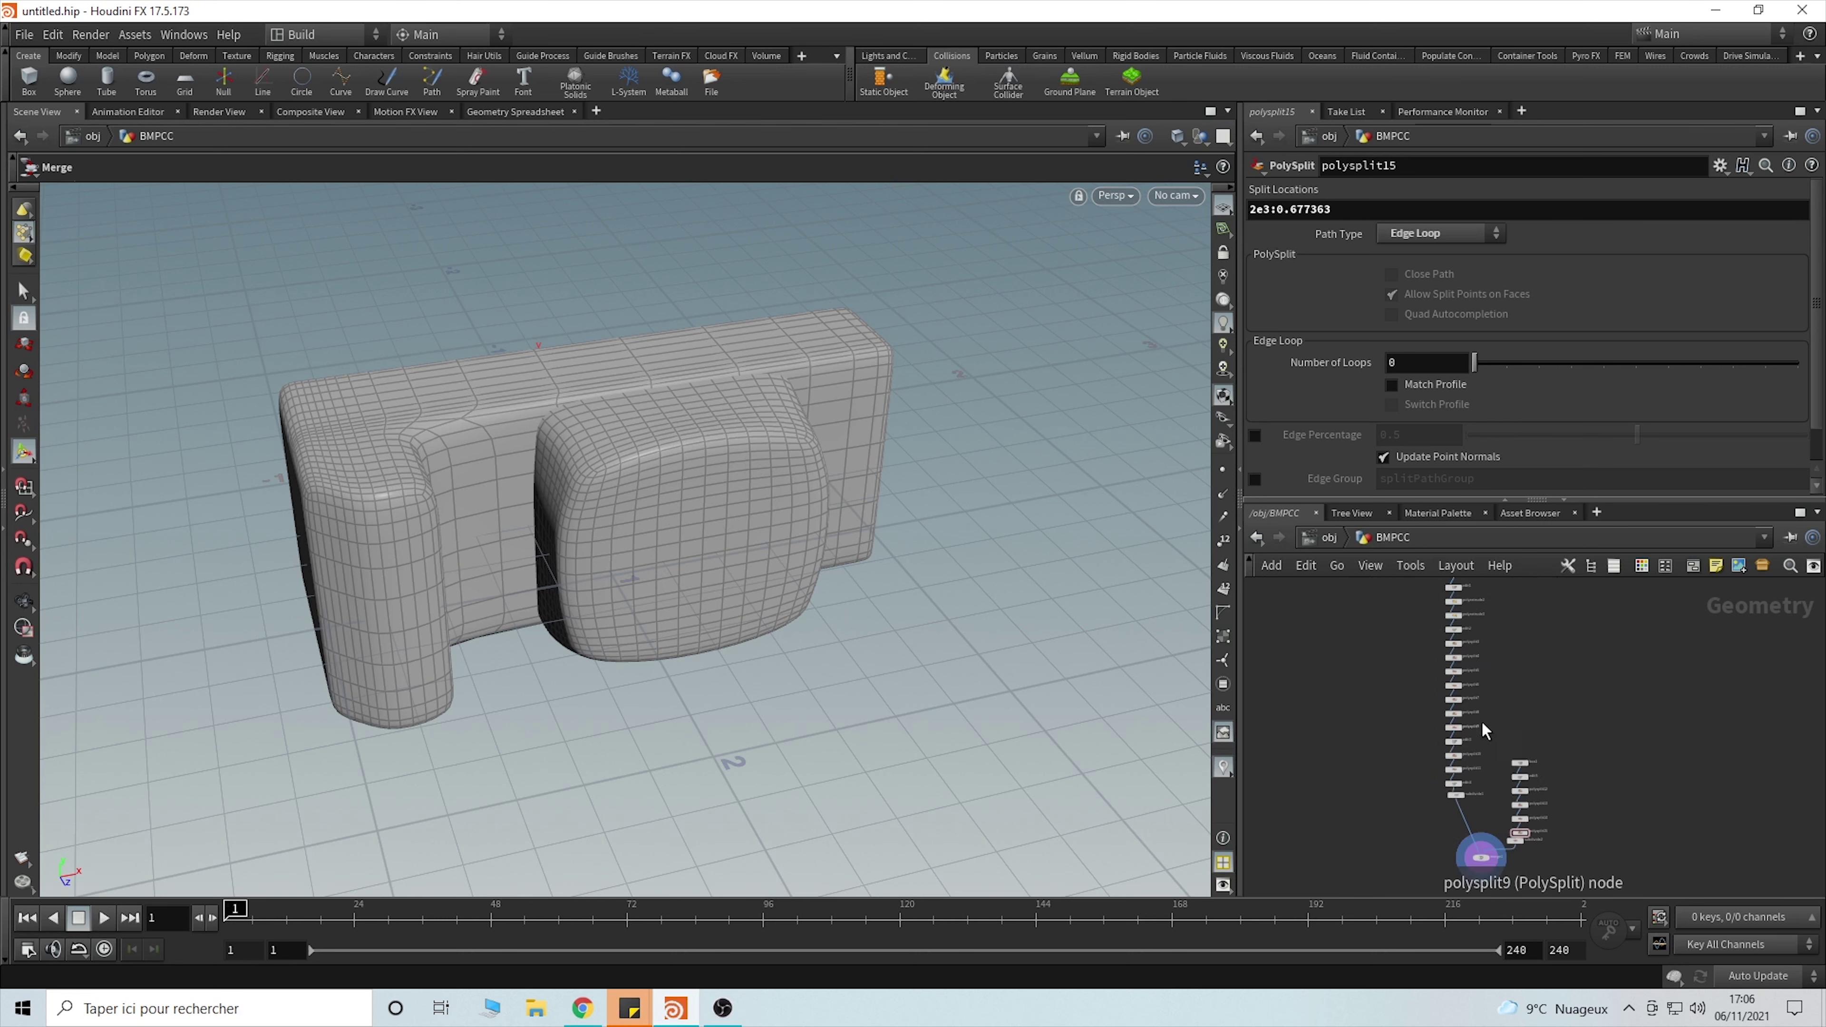
scroll(1497, 680, "up", 2)
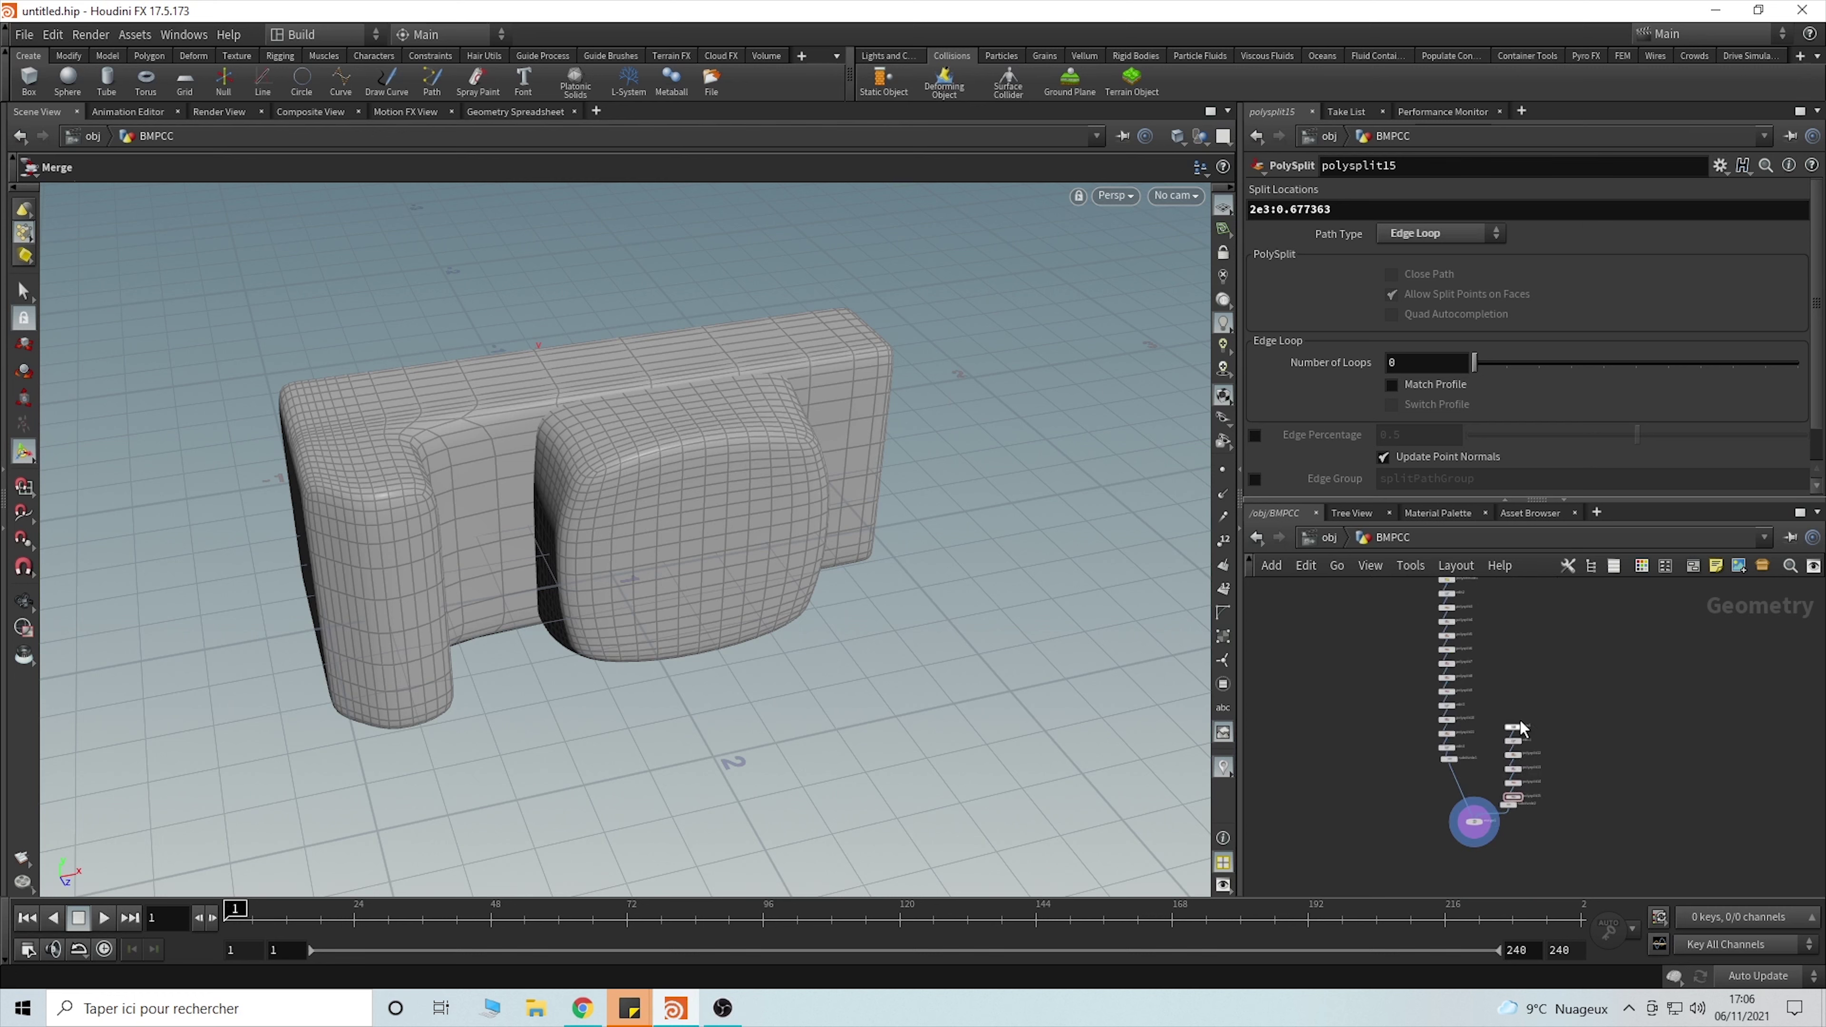
left_click_drag(1626, 679, 1573, 742)
middle_click_drag(1509, 686, 1529, 778)
scroll(1529, 778, "down", 2)
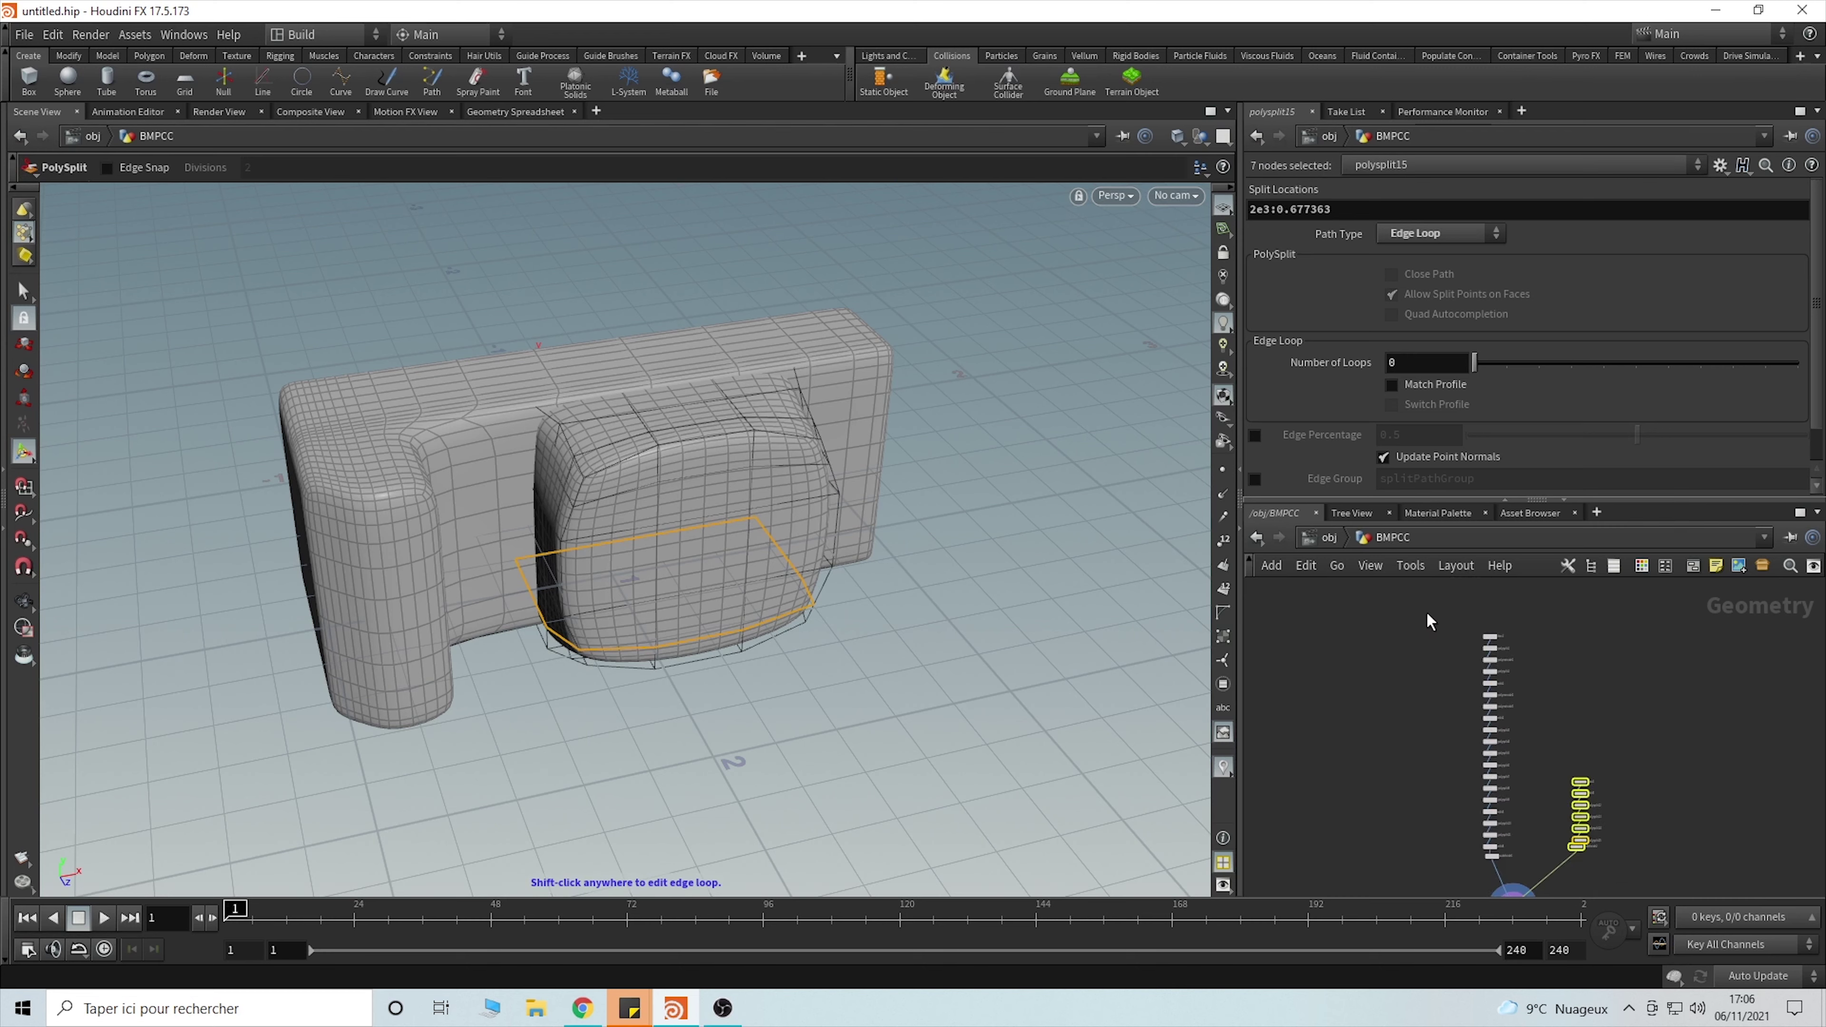
- Enclose all of the body's nodes in a network box titled Base and collapse it
left_click_drag(1503, 732, 1522, 864)
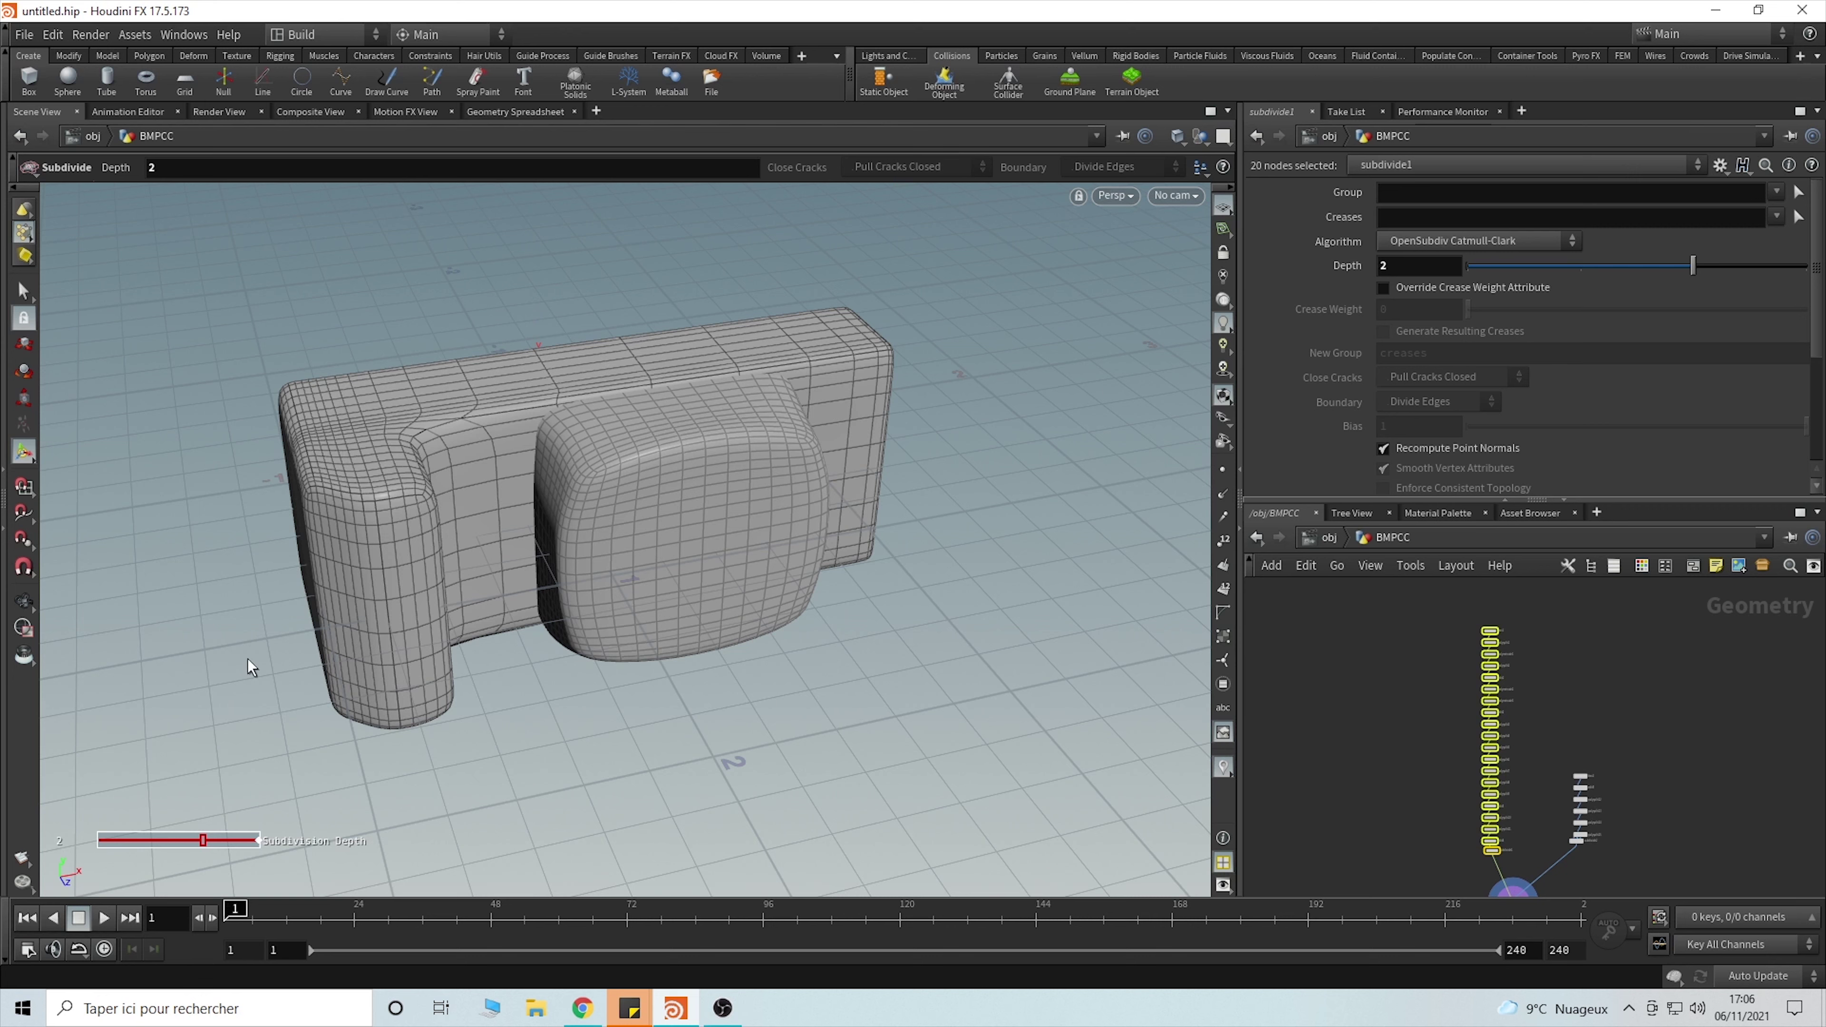
left_click(1696, 564)
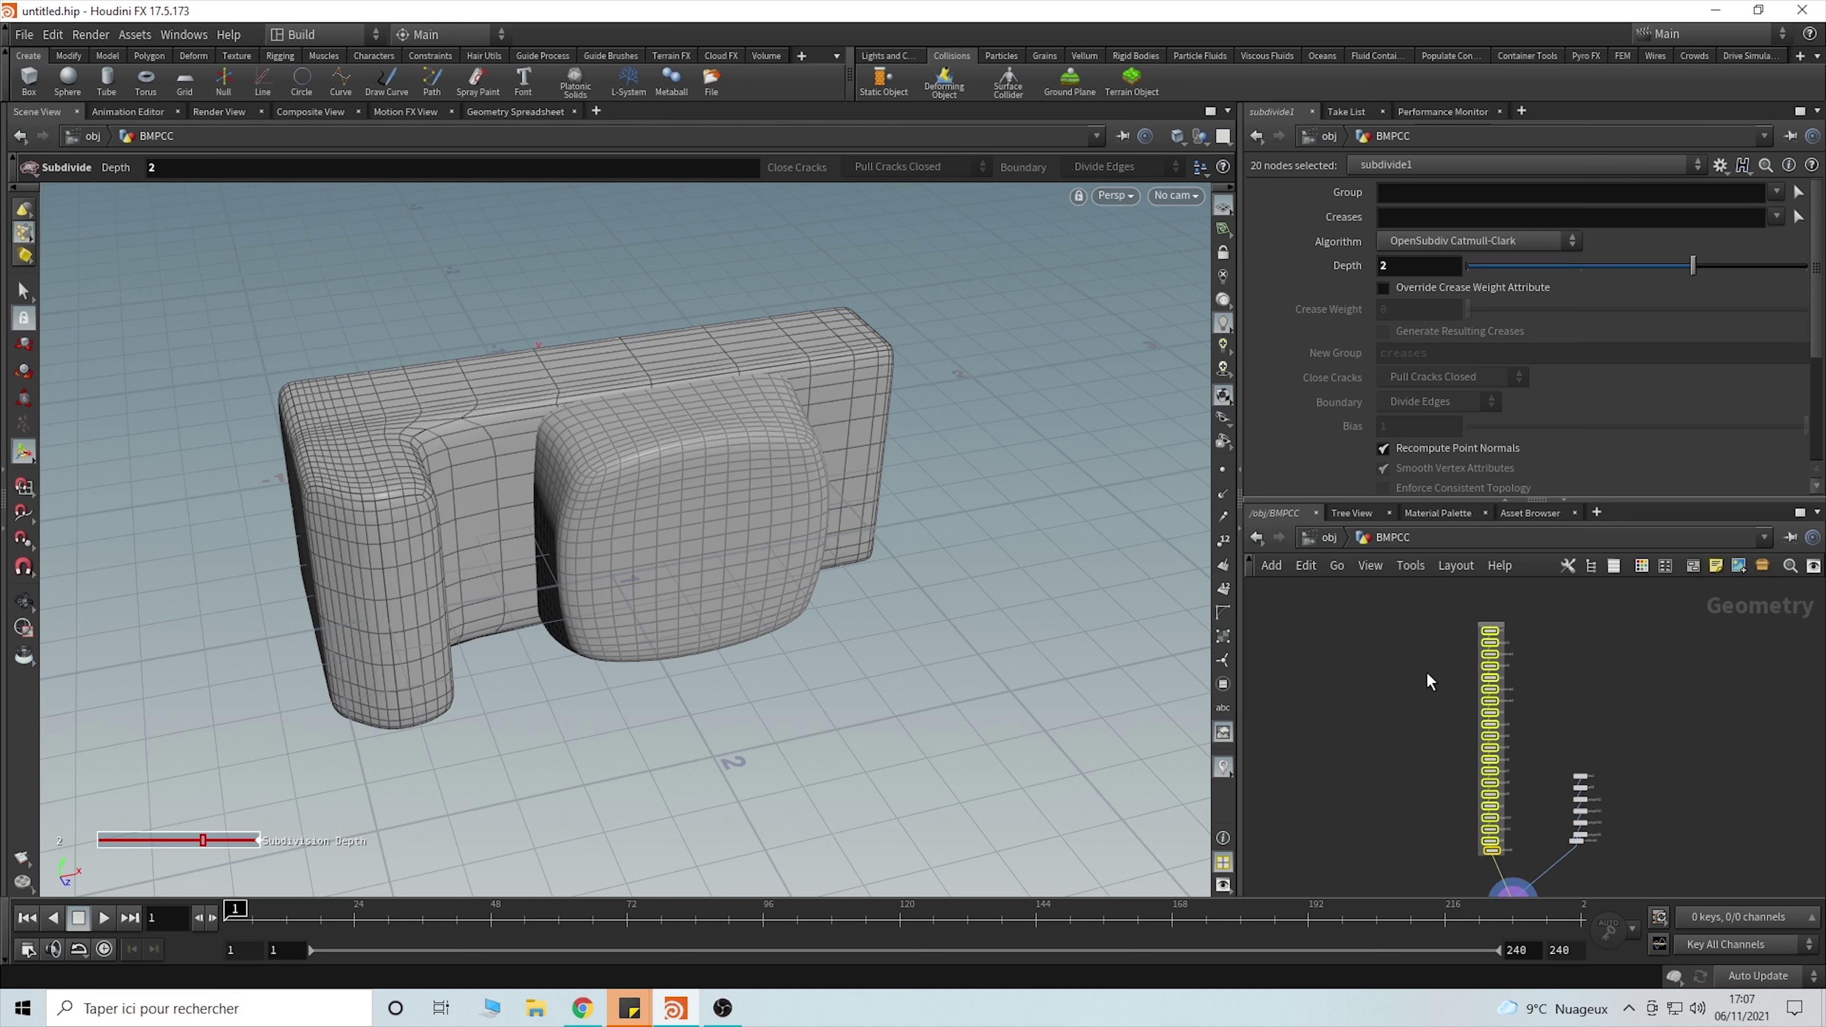
scroll(1473, 633, "up", 5)
double_click(1547, 668)
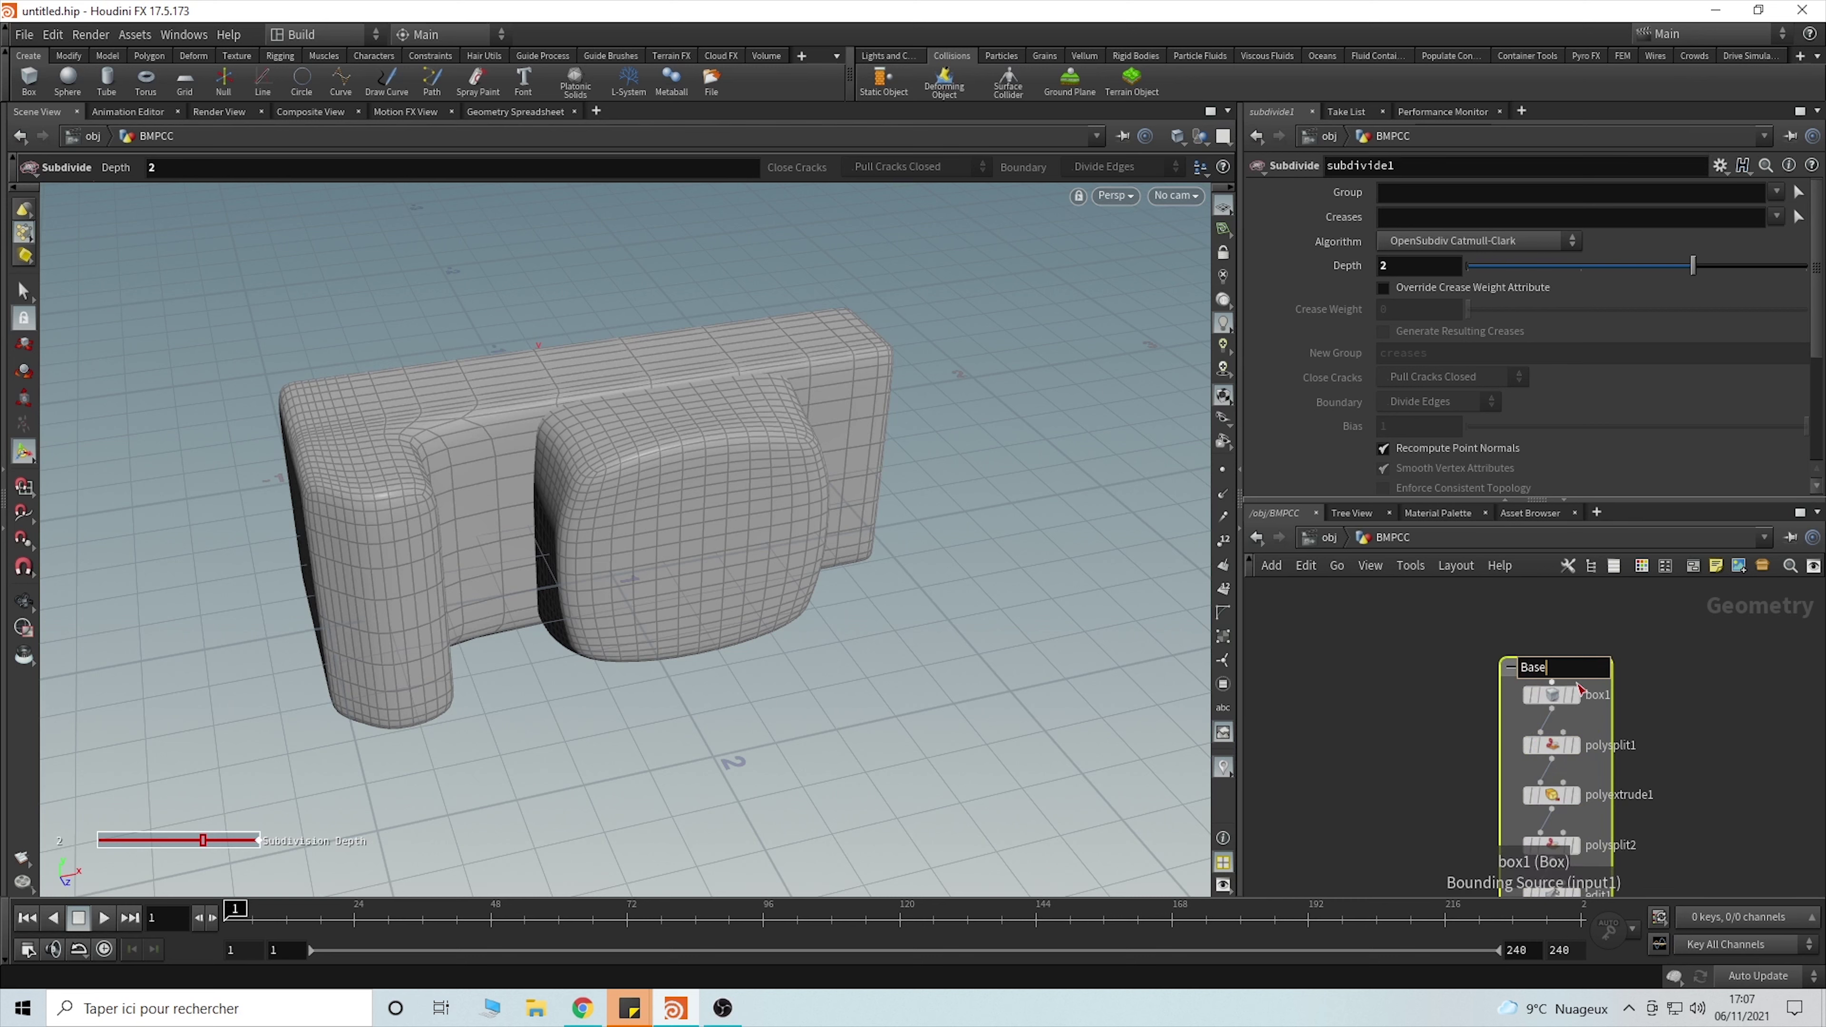
left_click(1510, 666)
scroll(1466, 692, "down", 3)
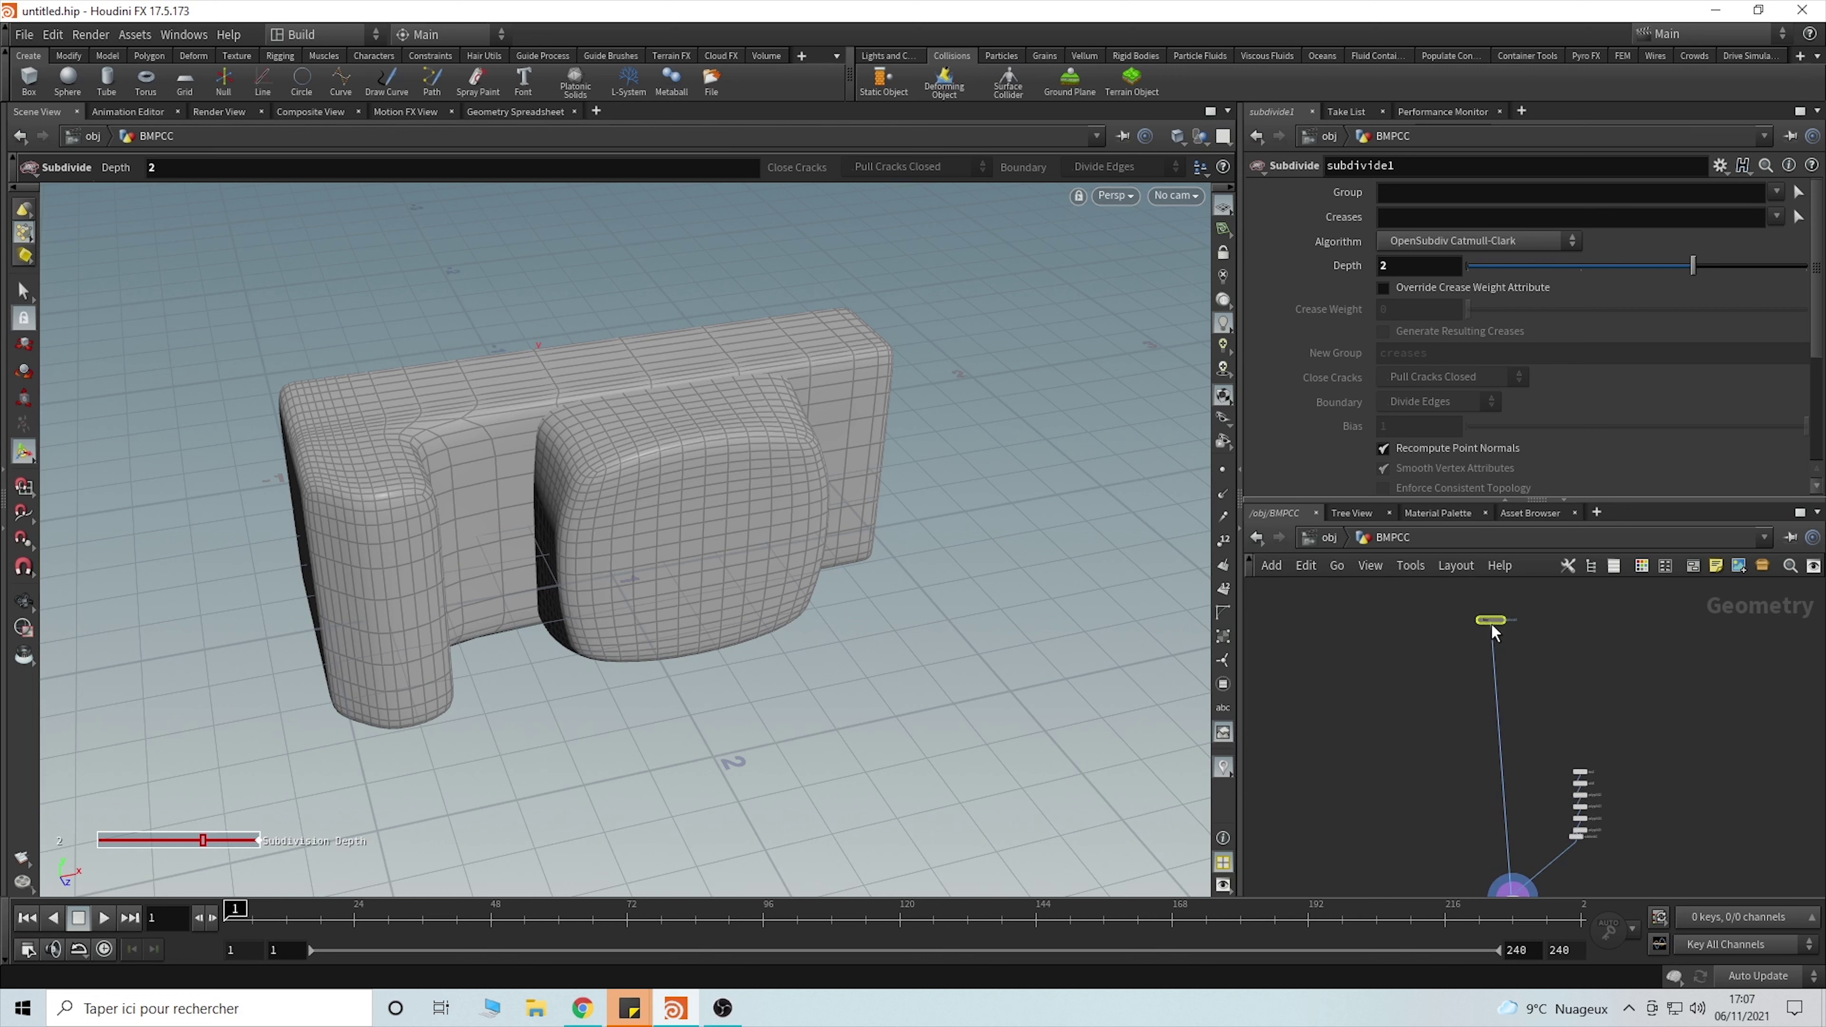
key("l")
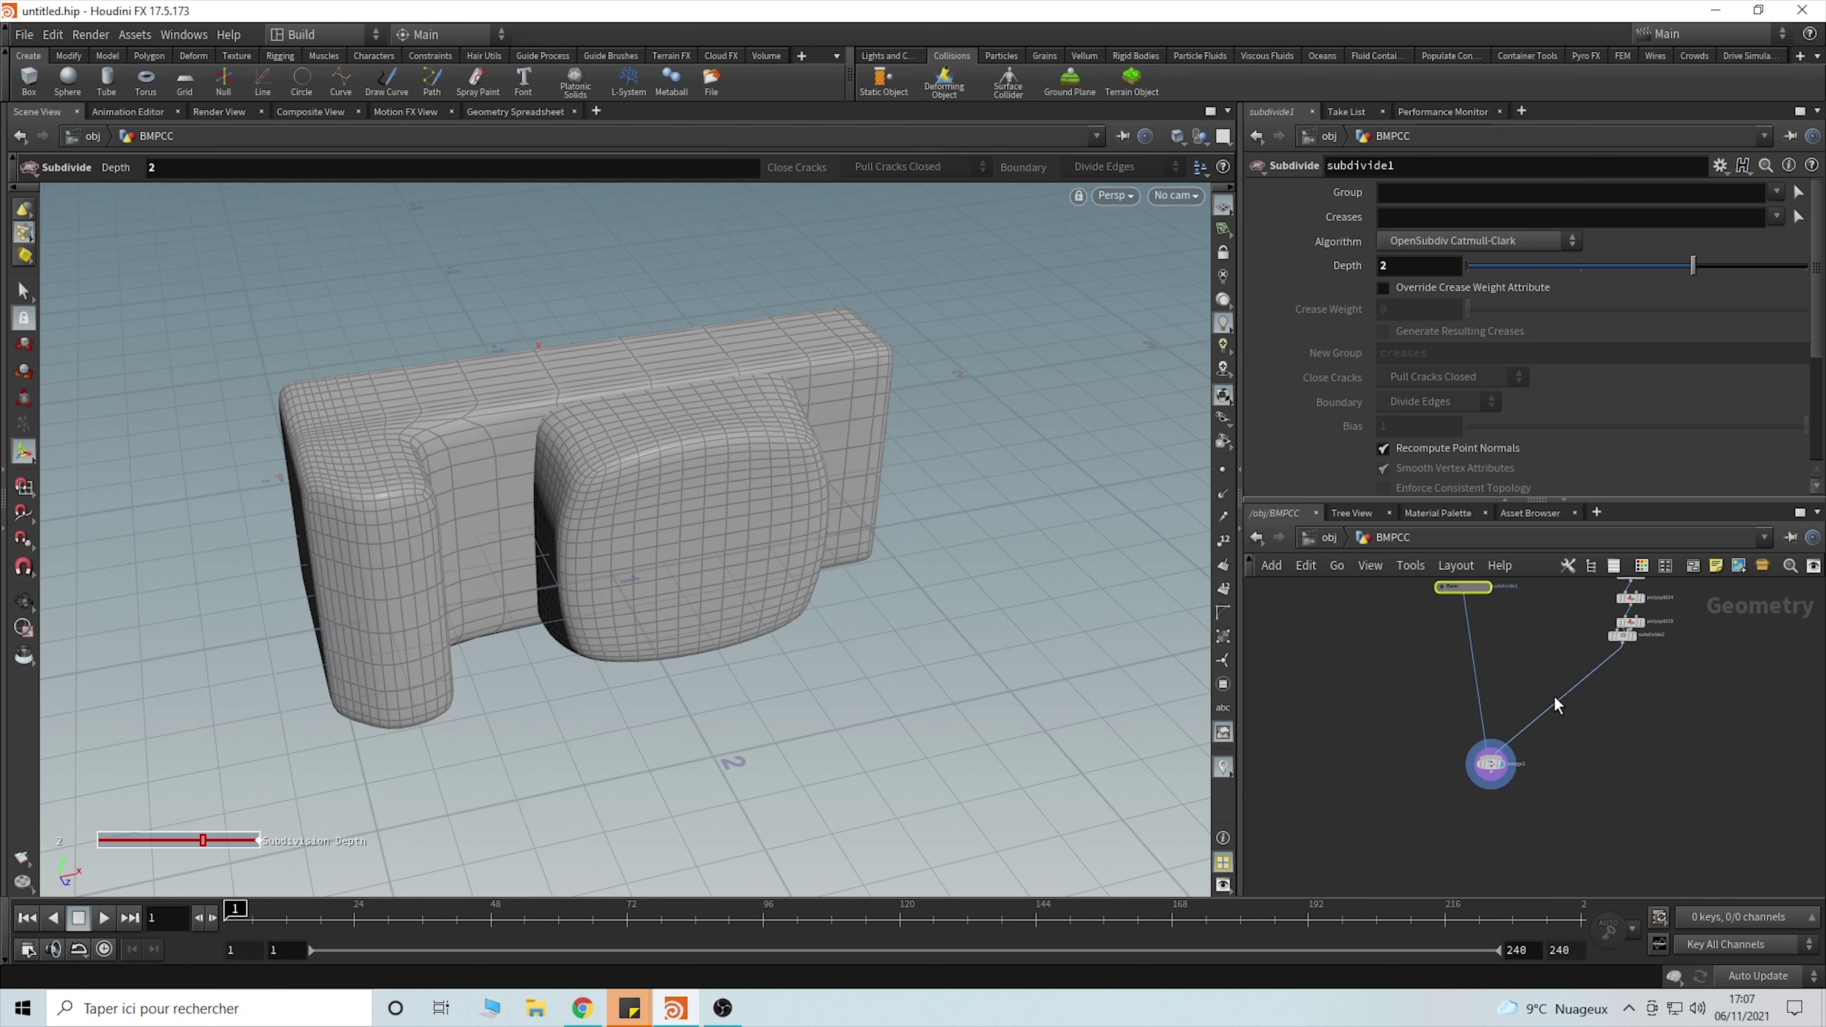
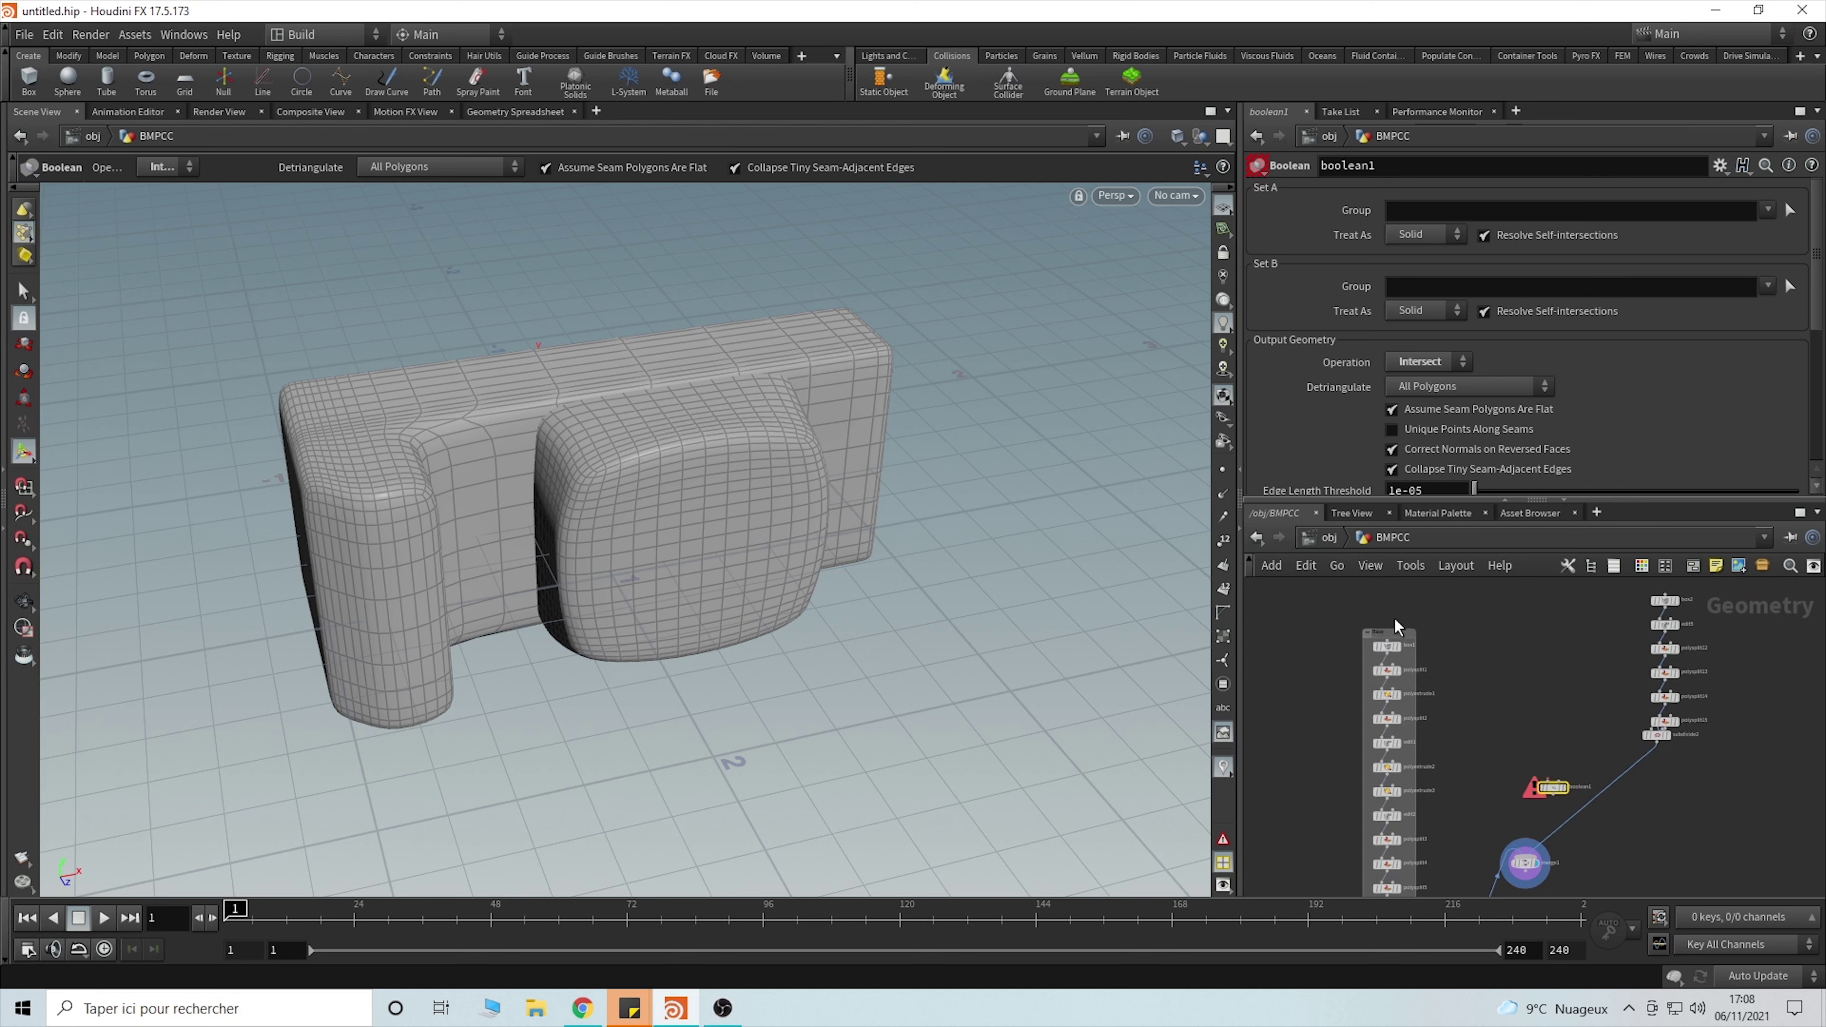
- Move the Base network box up so that it sits above the Boolean and Merge nodes
scroll(1435, 684, "down", 5)
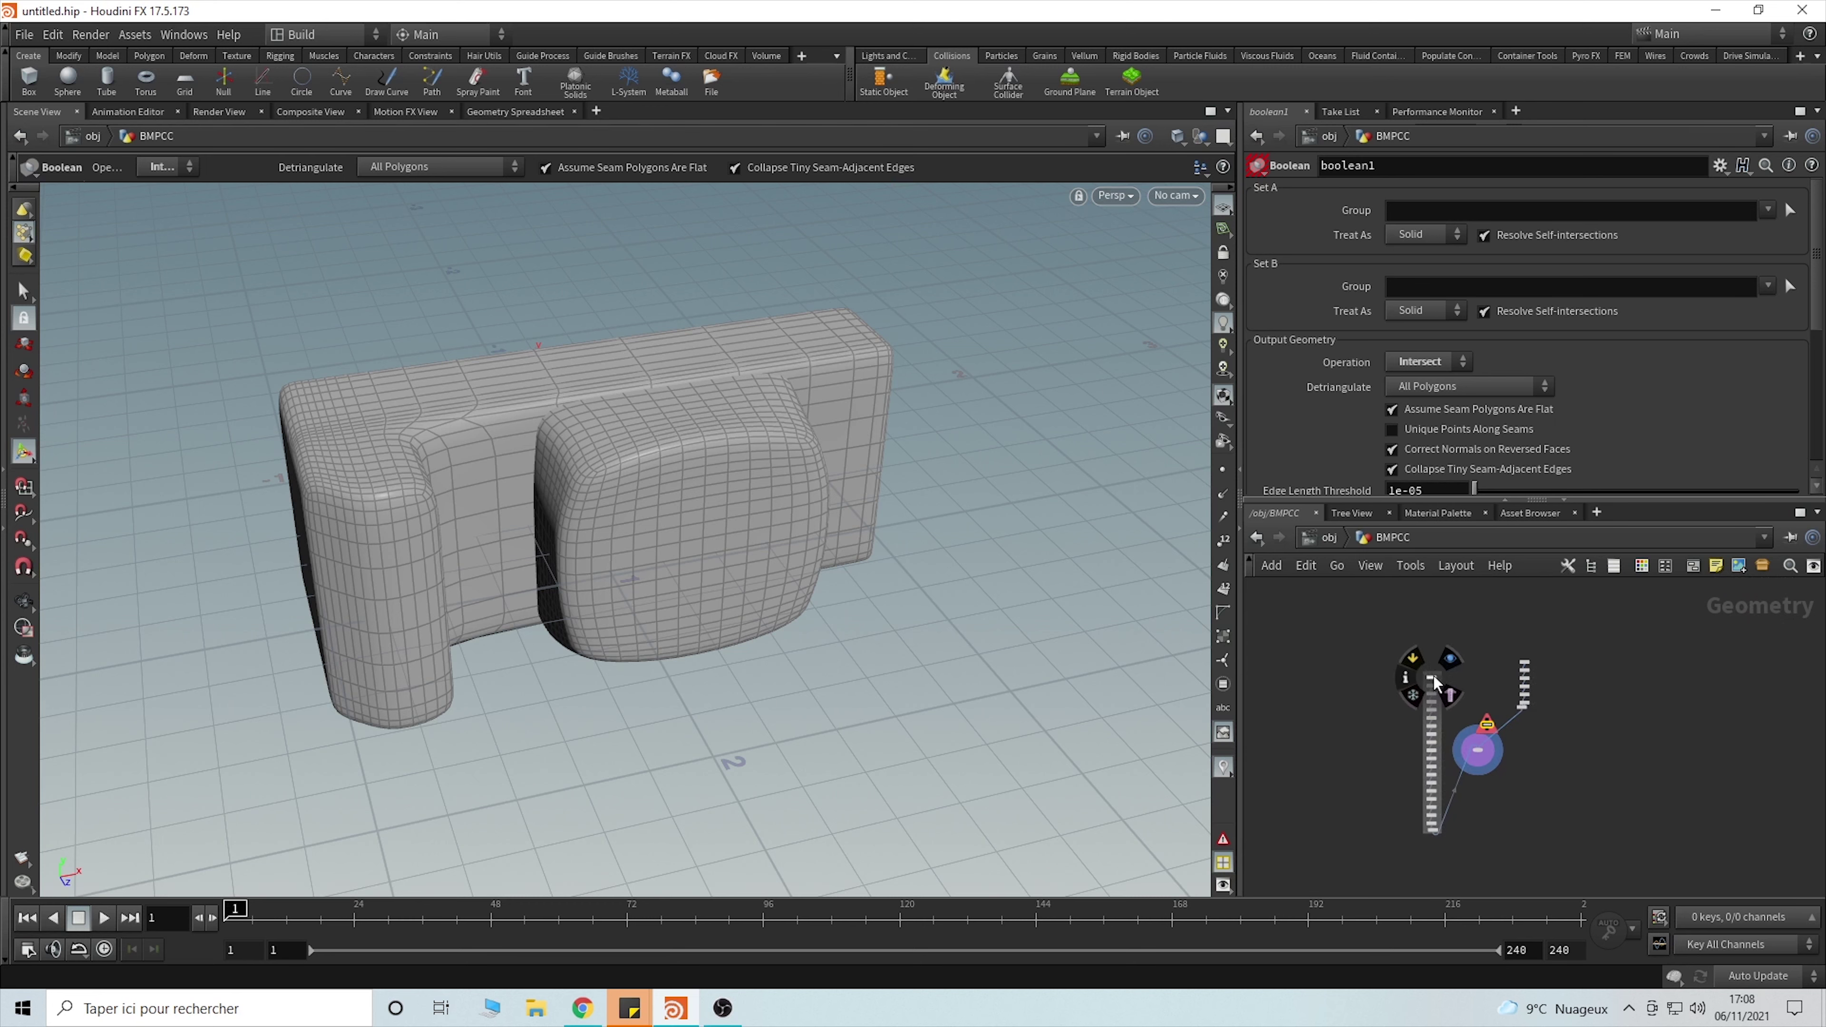
mouse_move(1434, 673)
left_mouse_down()
mouse_move(1427, 603)
mouse_move(1441, 648)
left_mouse_up()
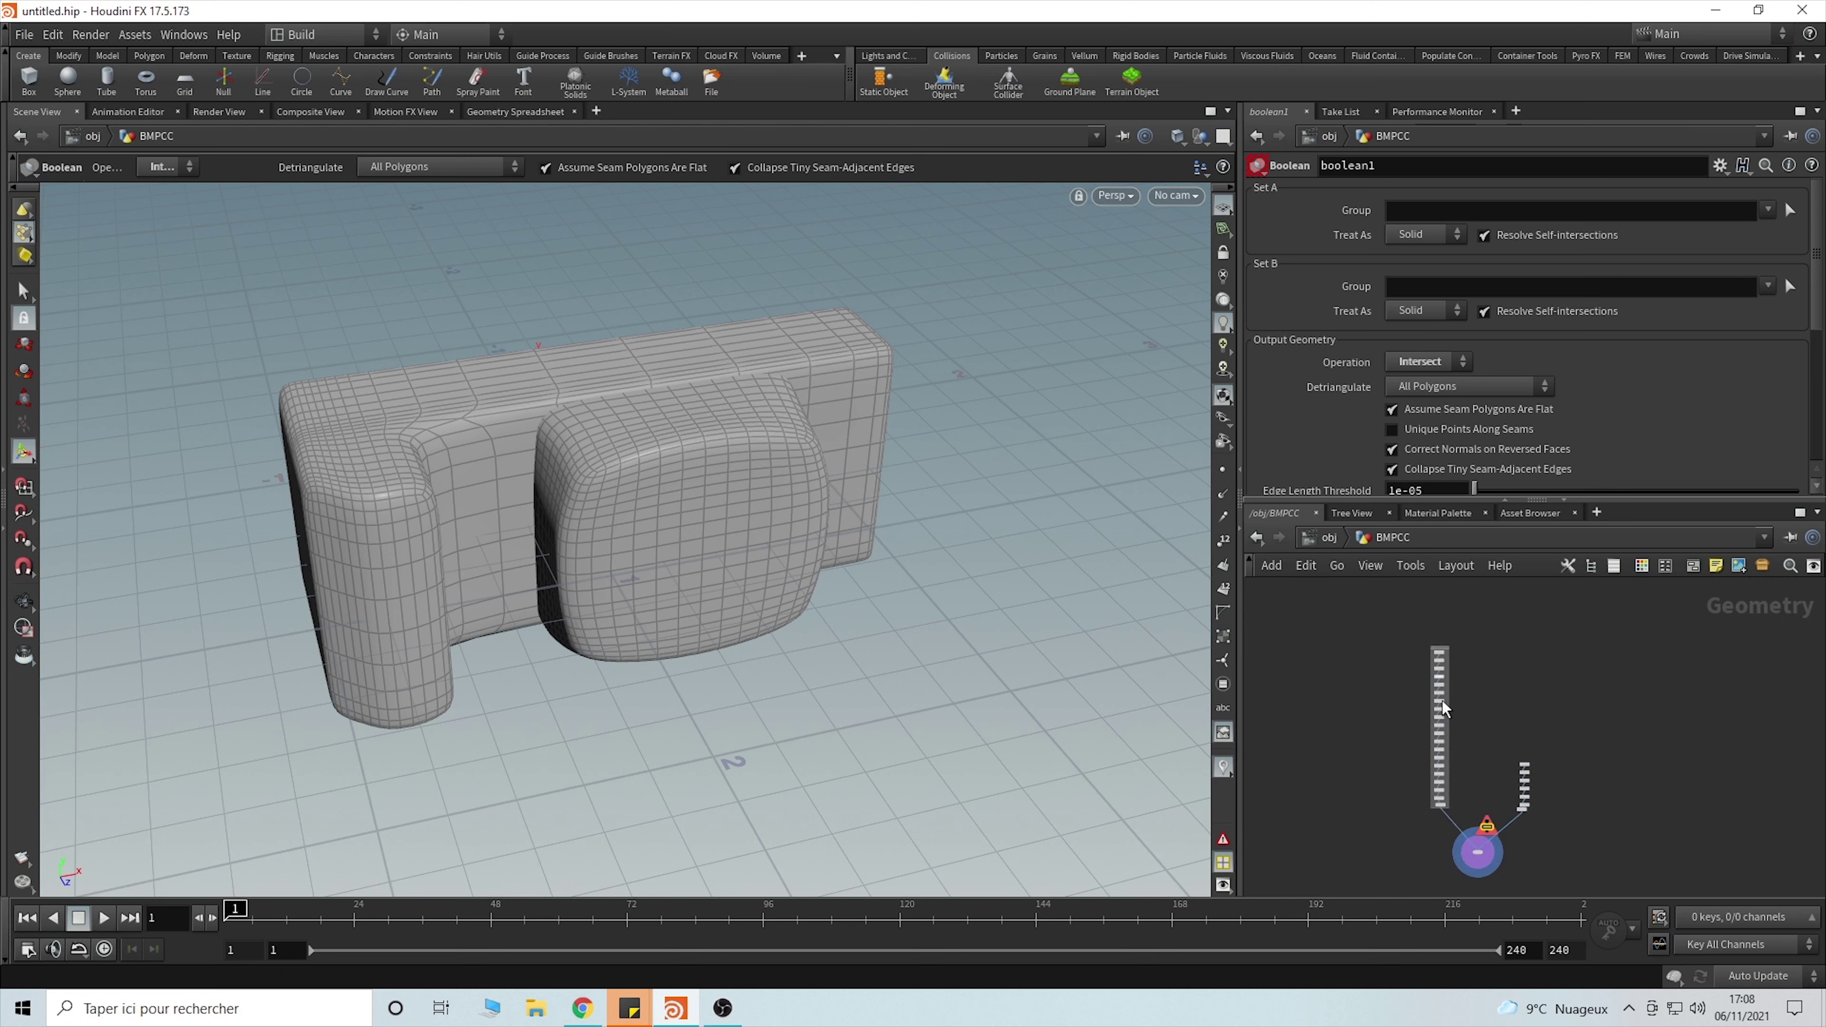
scroll(1459, 676, "up", 5)
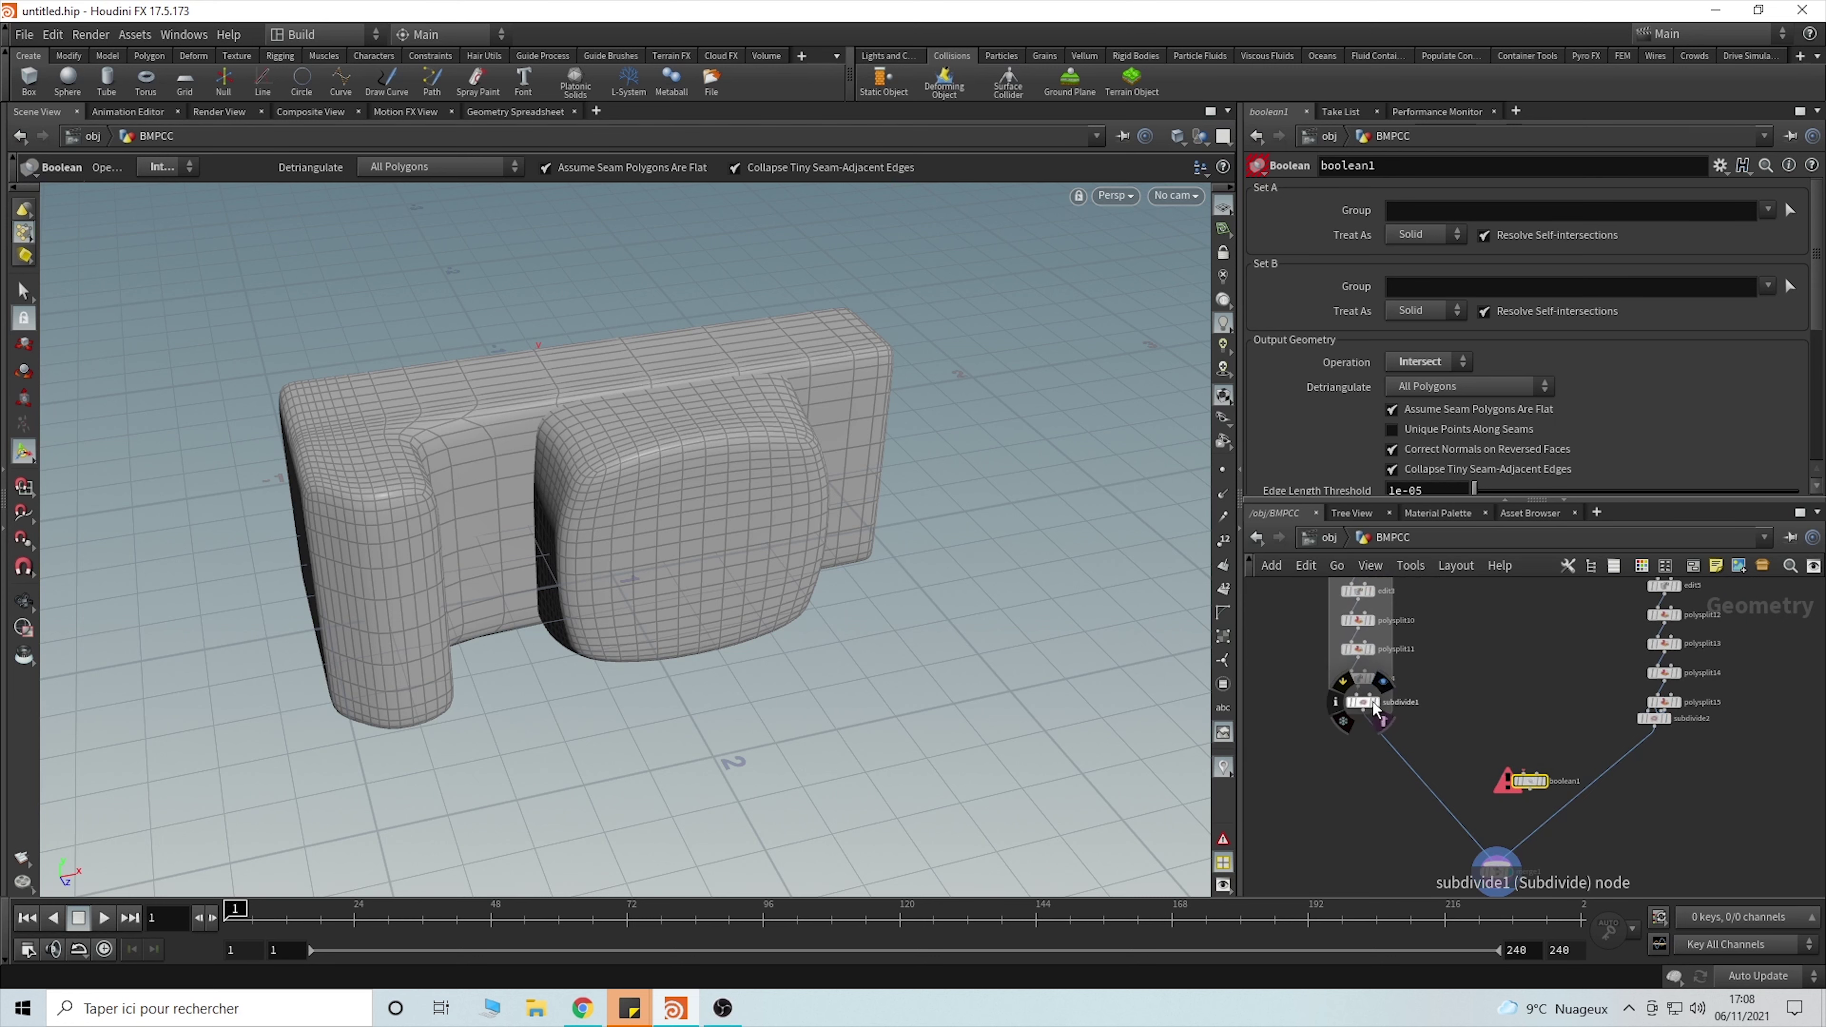
- Connect the body's Subdivide output to the Boolean node's first input and the second box's Subdivide output to its second input
left_click(1372, 702)
left_click_drag(1375, 703, 1529, 773)
scroll(1525, 673, "up", 5)
left_click_drag(1706, 675, 1534, 750)
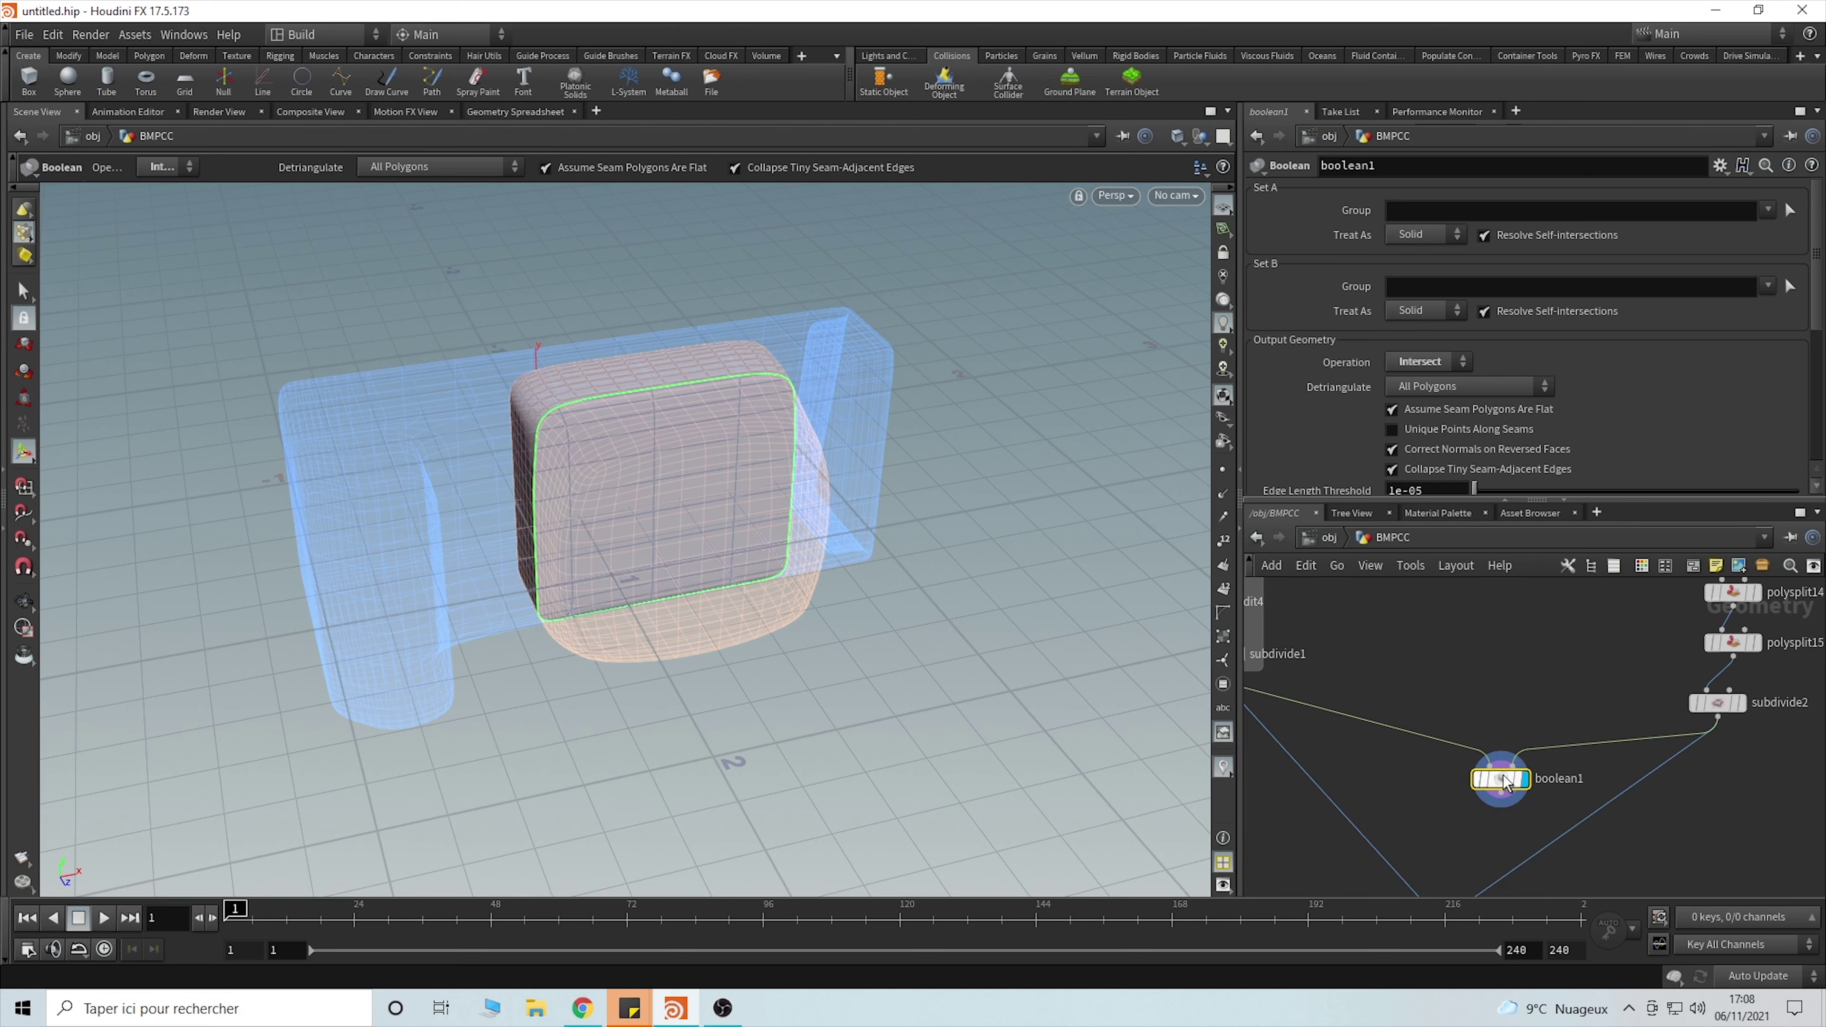
- Set the Boolean operation to Subtract so the second box is cut out of the body
key("Escape")
left_click_drag(866, 616, 799, 559)
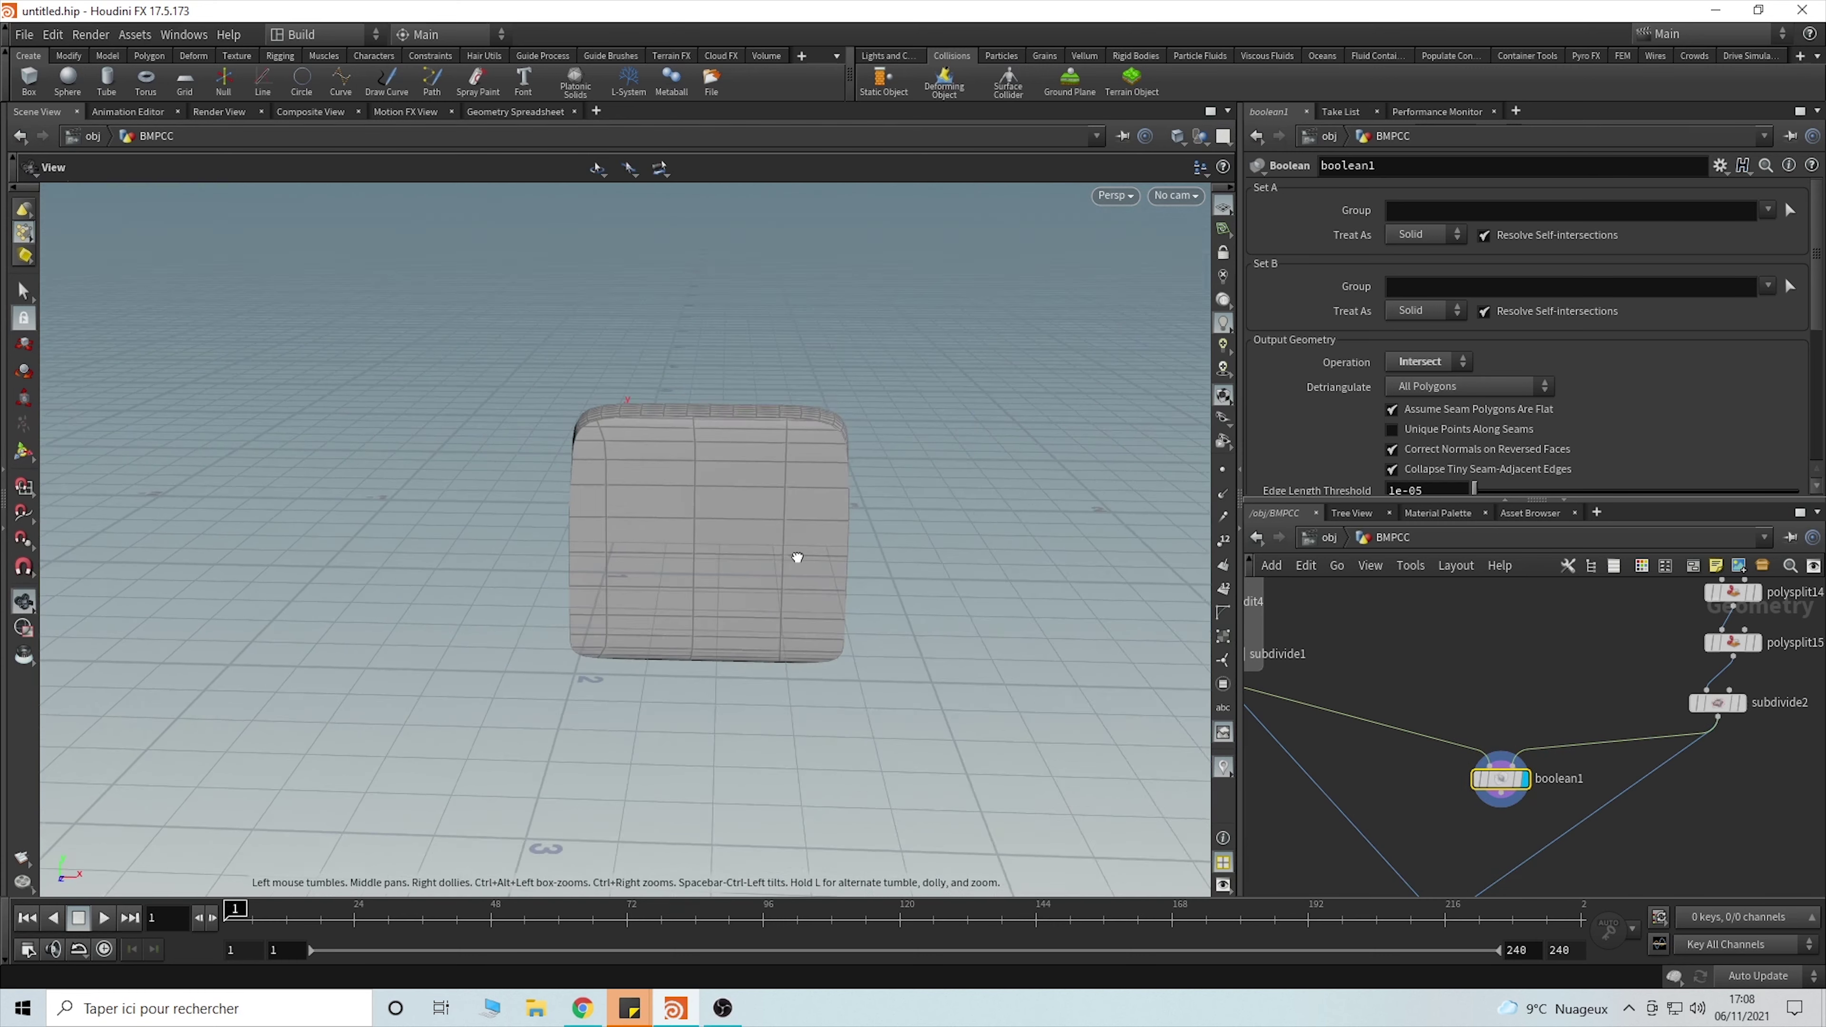
key("Return")
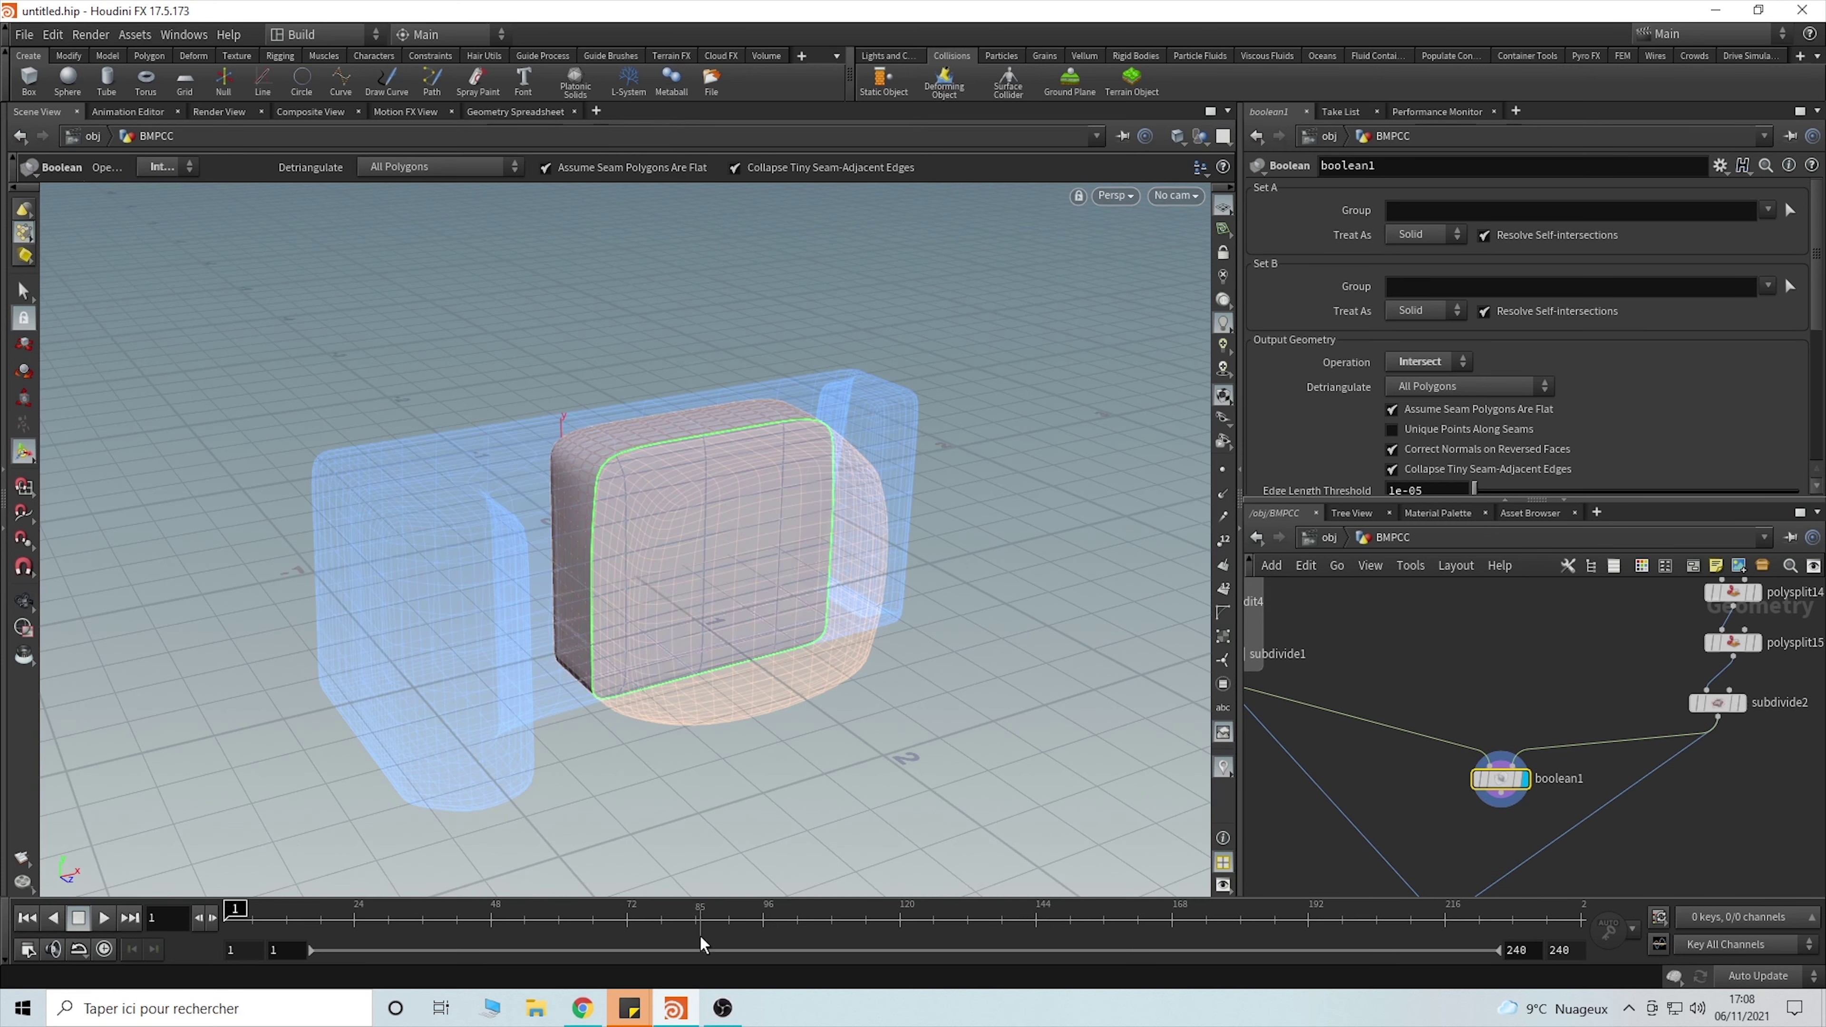
left_click(1422, 360)
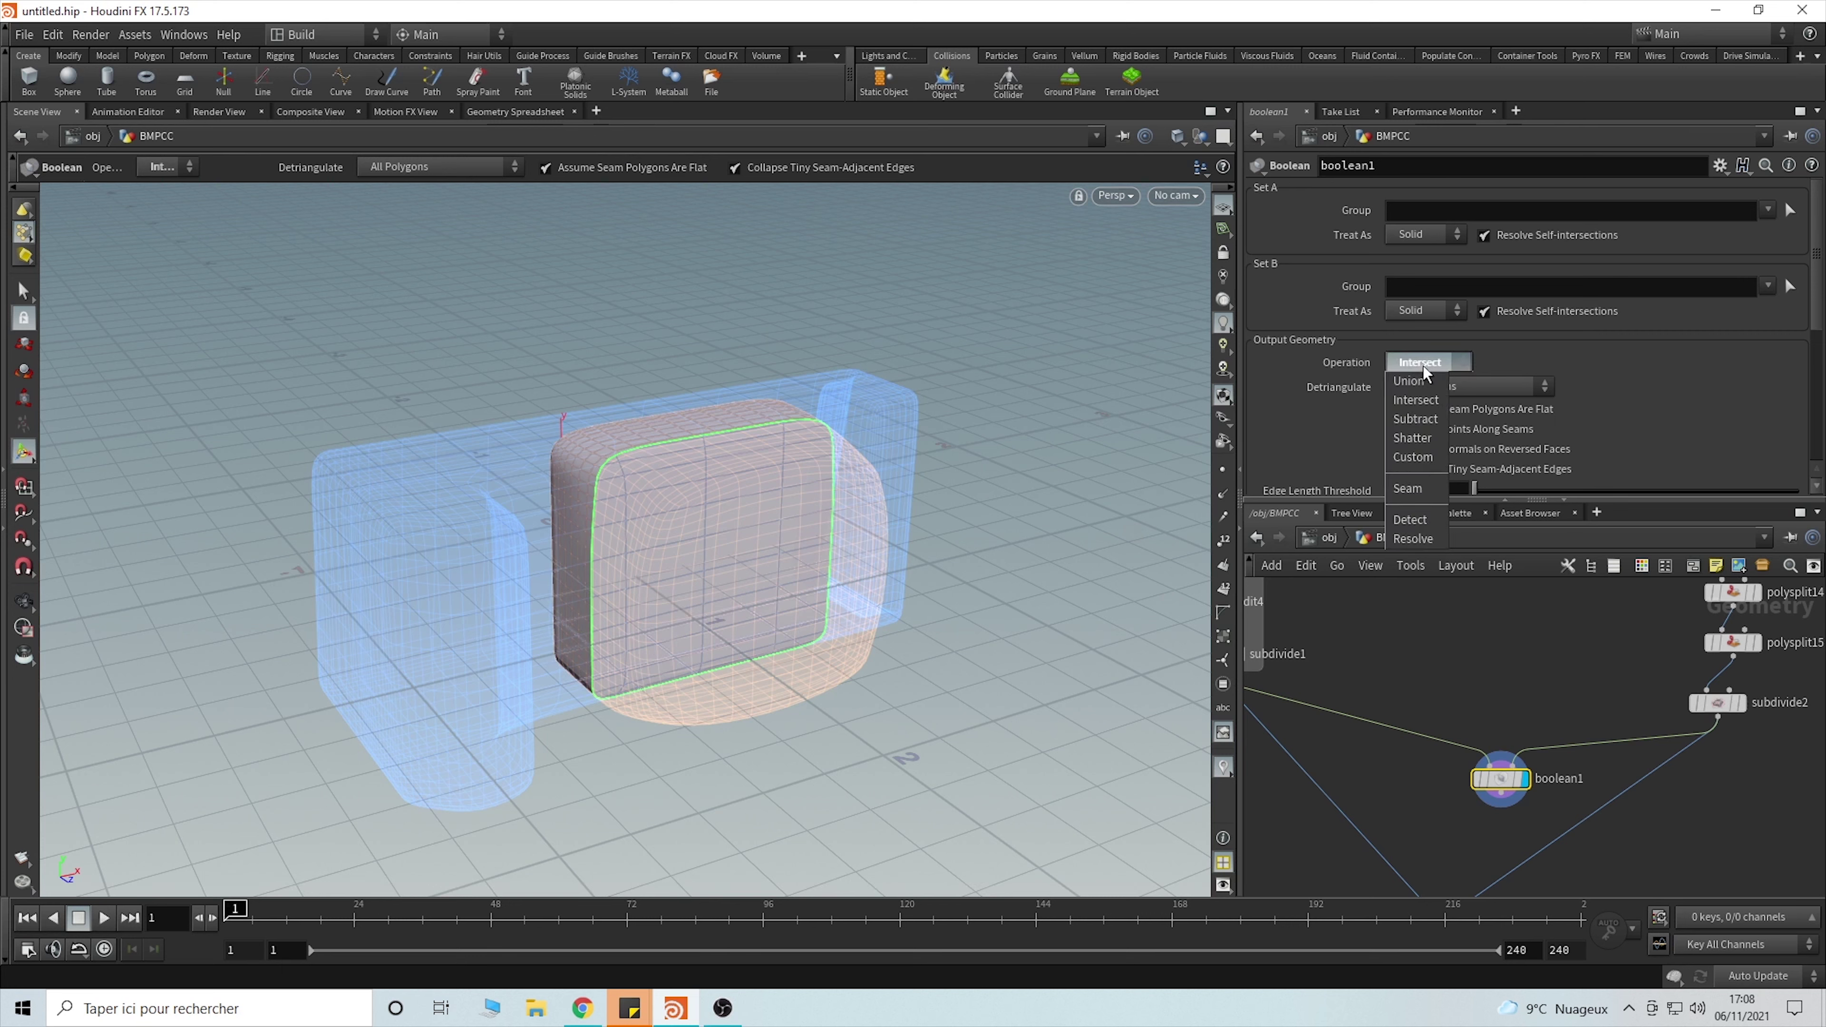
left_click(1423, 418)
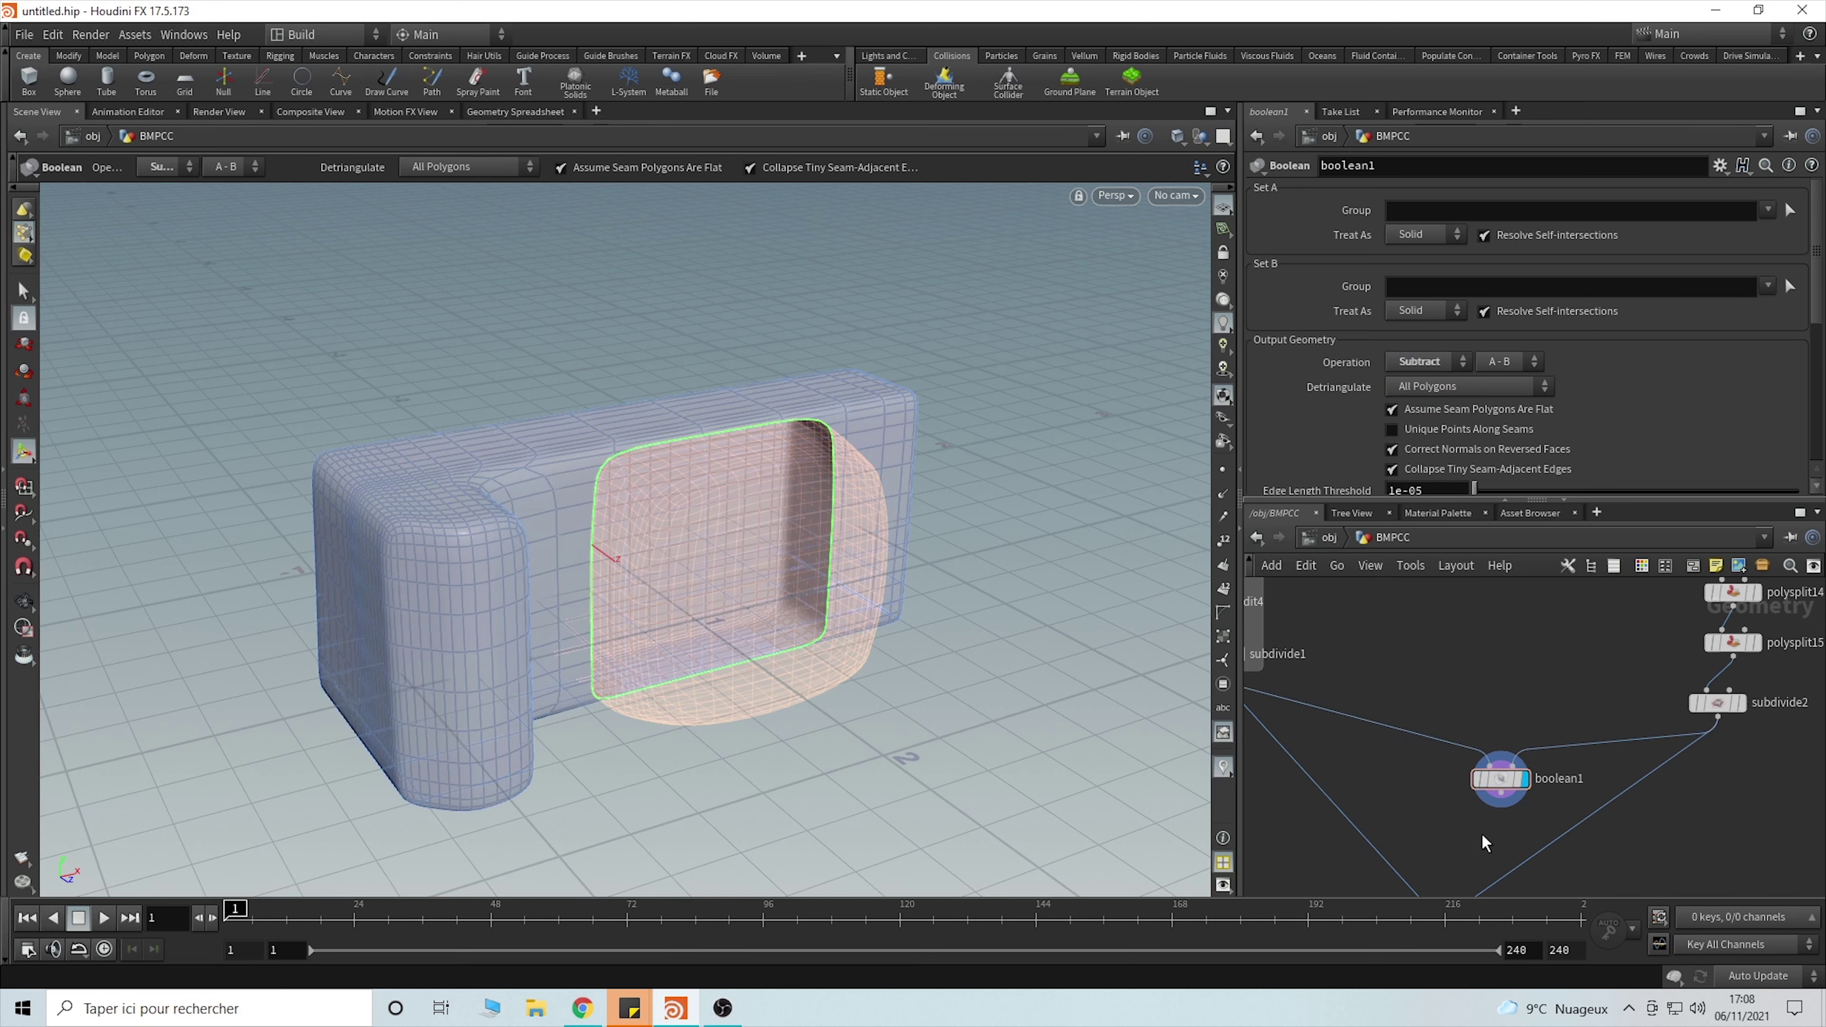
- Move the Boolean node aside and delete the connection between the body's Subdivide node and the Merge node
middle_click_drag(1471, 822, 1487, 639)
left_click_drag(1518, 745, 1424, 683)
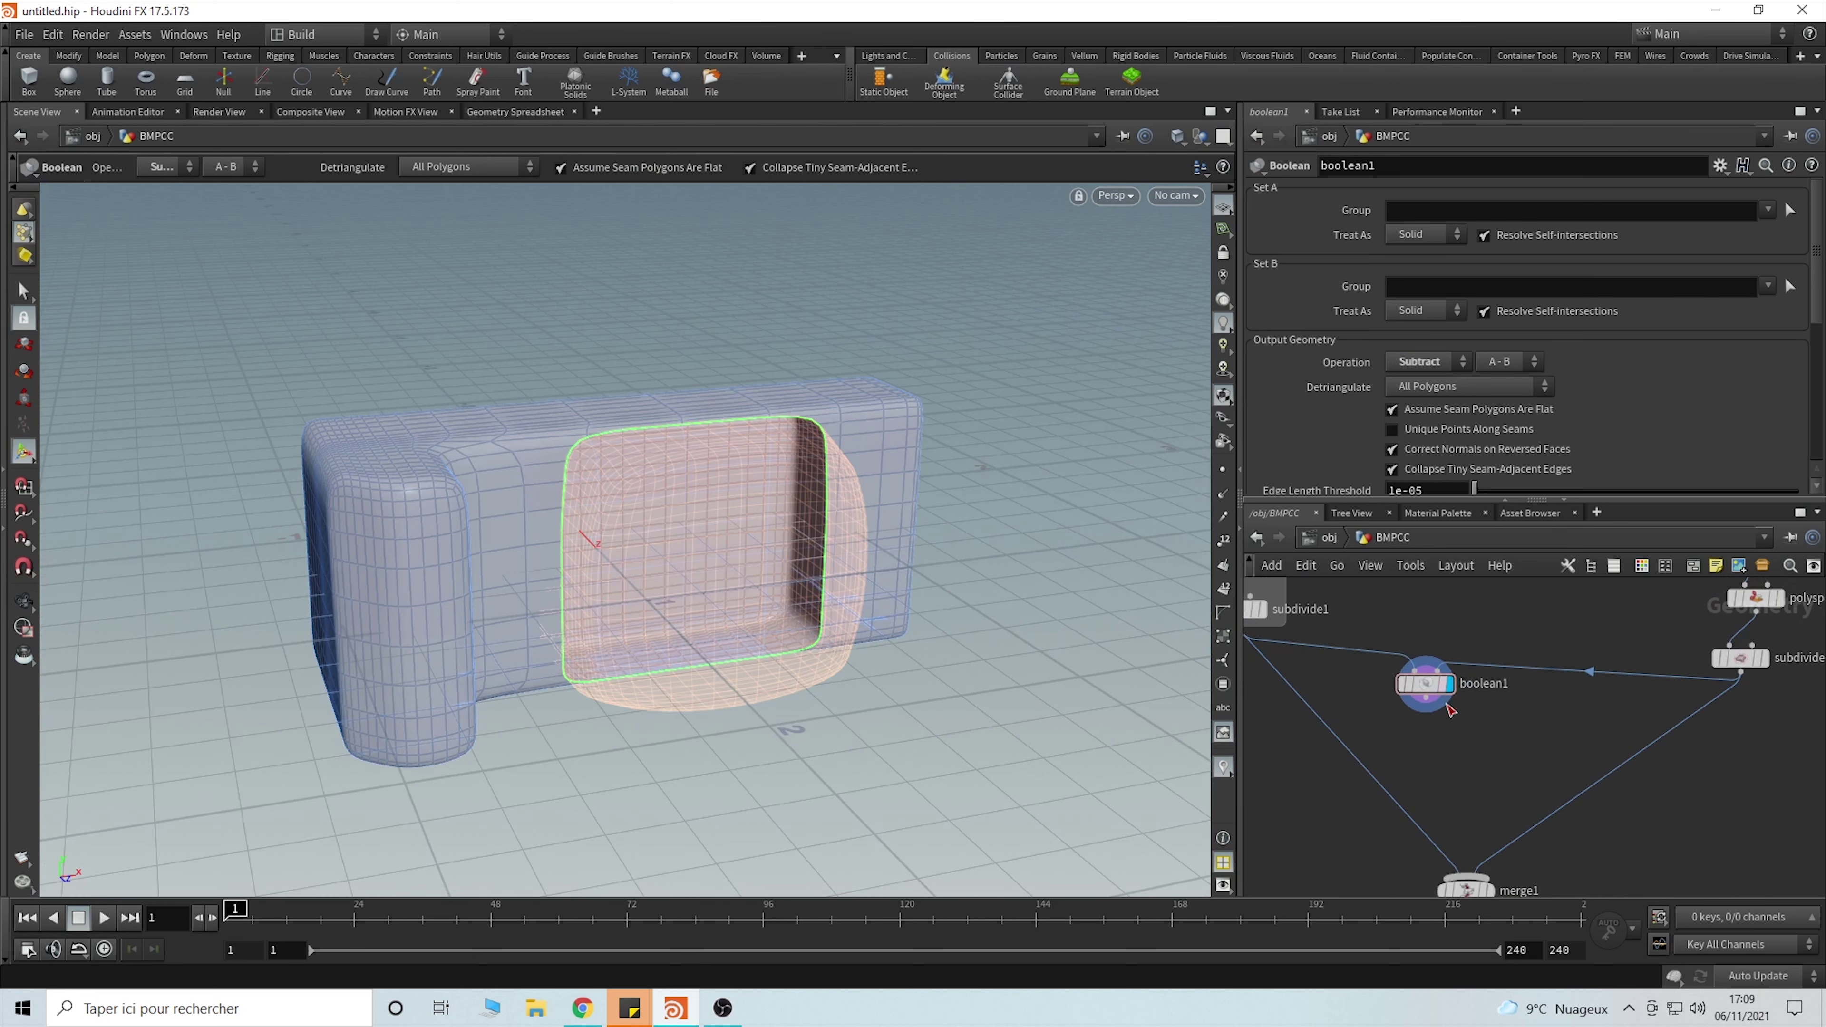
middle_click_drag(1469, 746, 1527, 736)
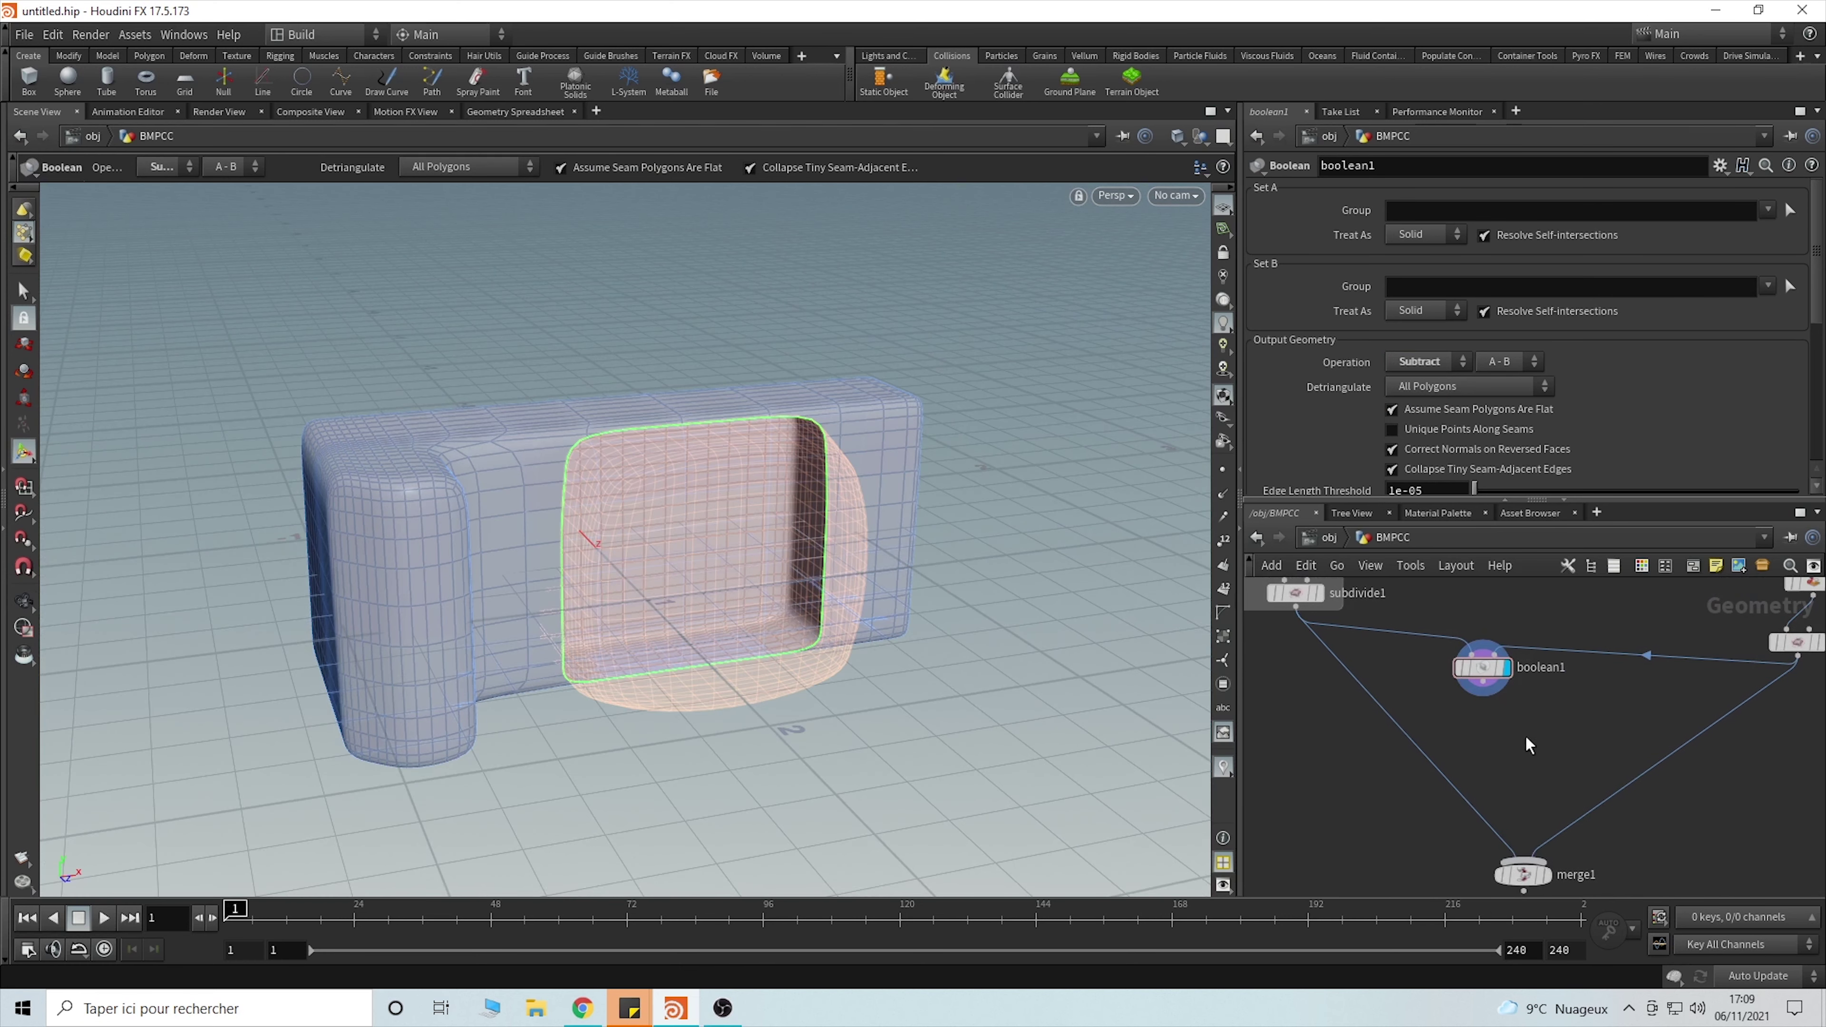
left_click(1470, 805)
key("Delete")
middle_click_drag(1538, 766, 1473, 719)
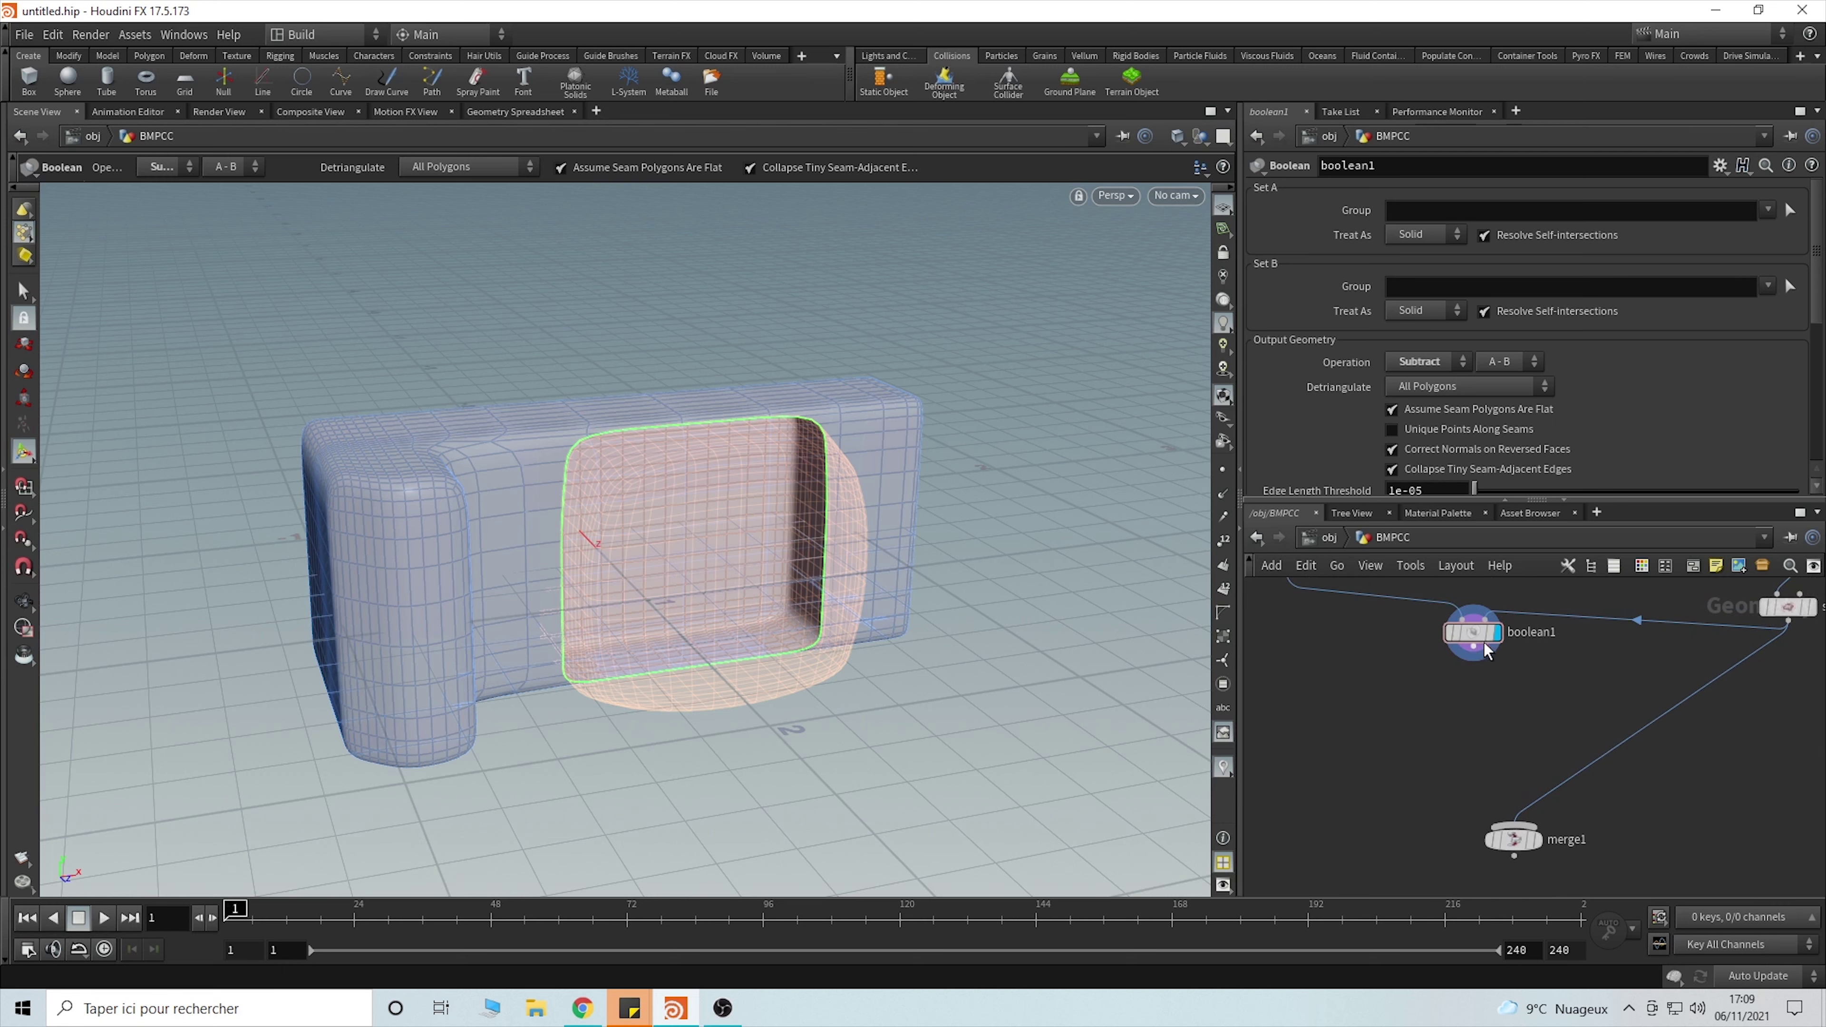
- Connect the Boolean output to the Merge node and display the merged camera geometry
left_click_drag(1455, 656, 1513, 827)
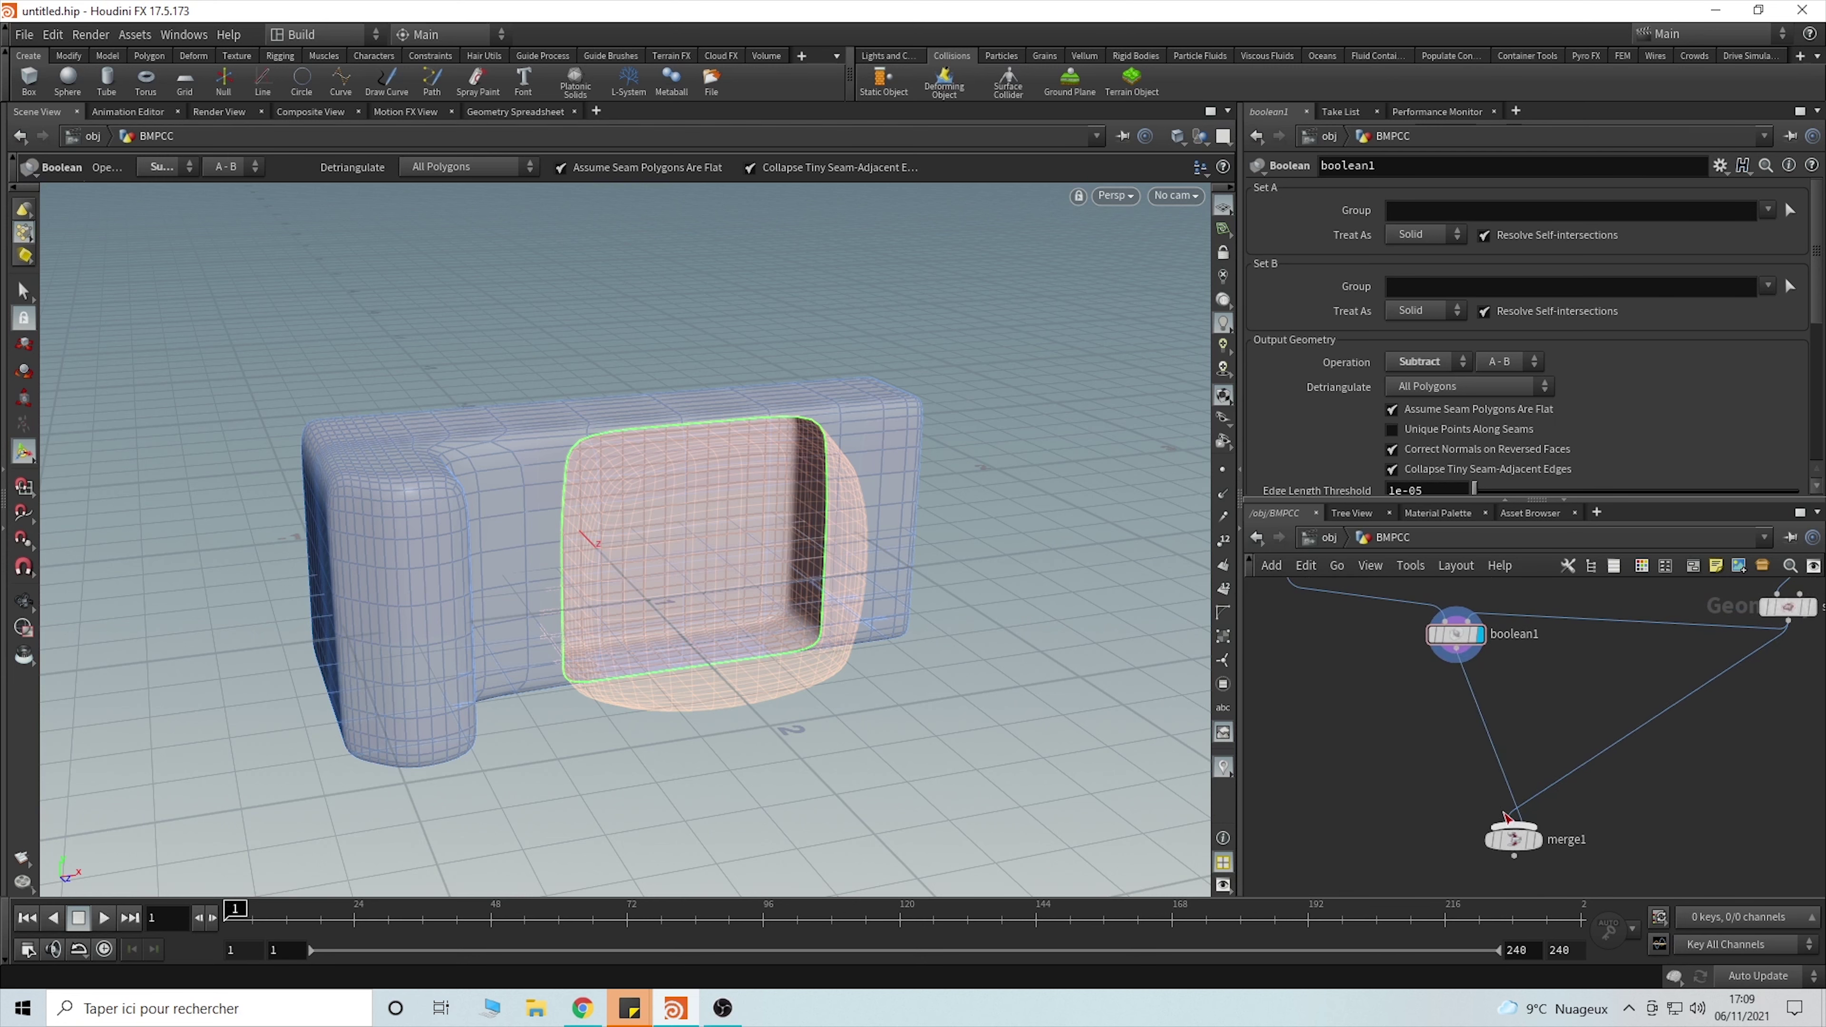
middle_click_drag(1601, 734, 1515, 754)
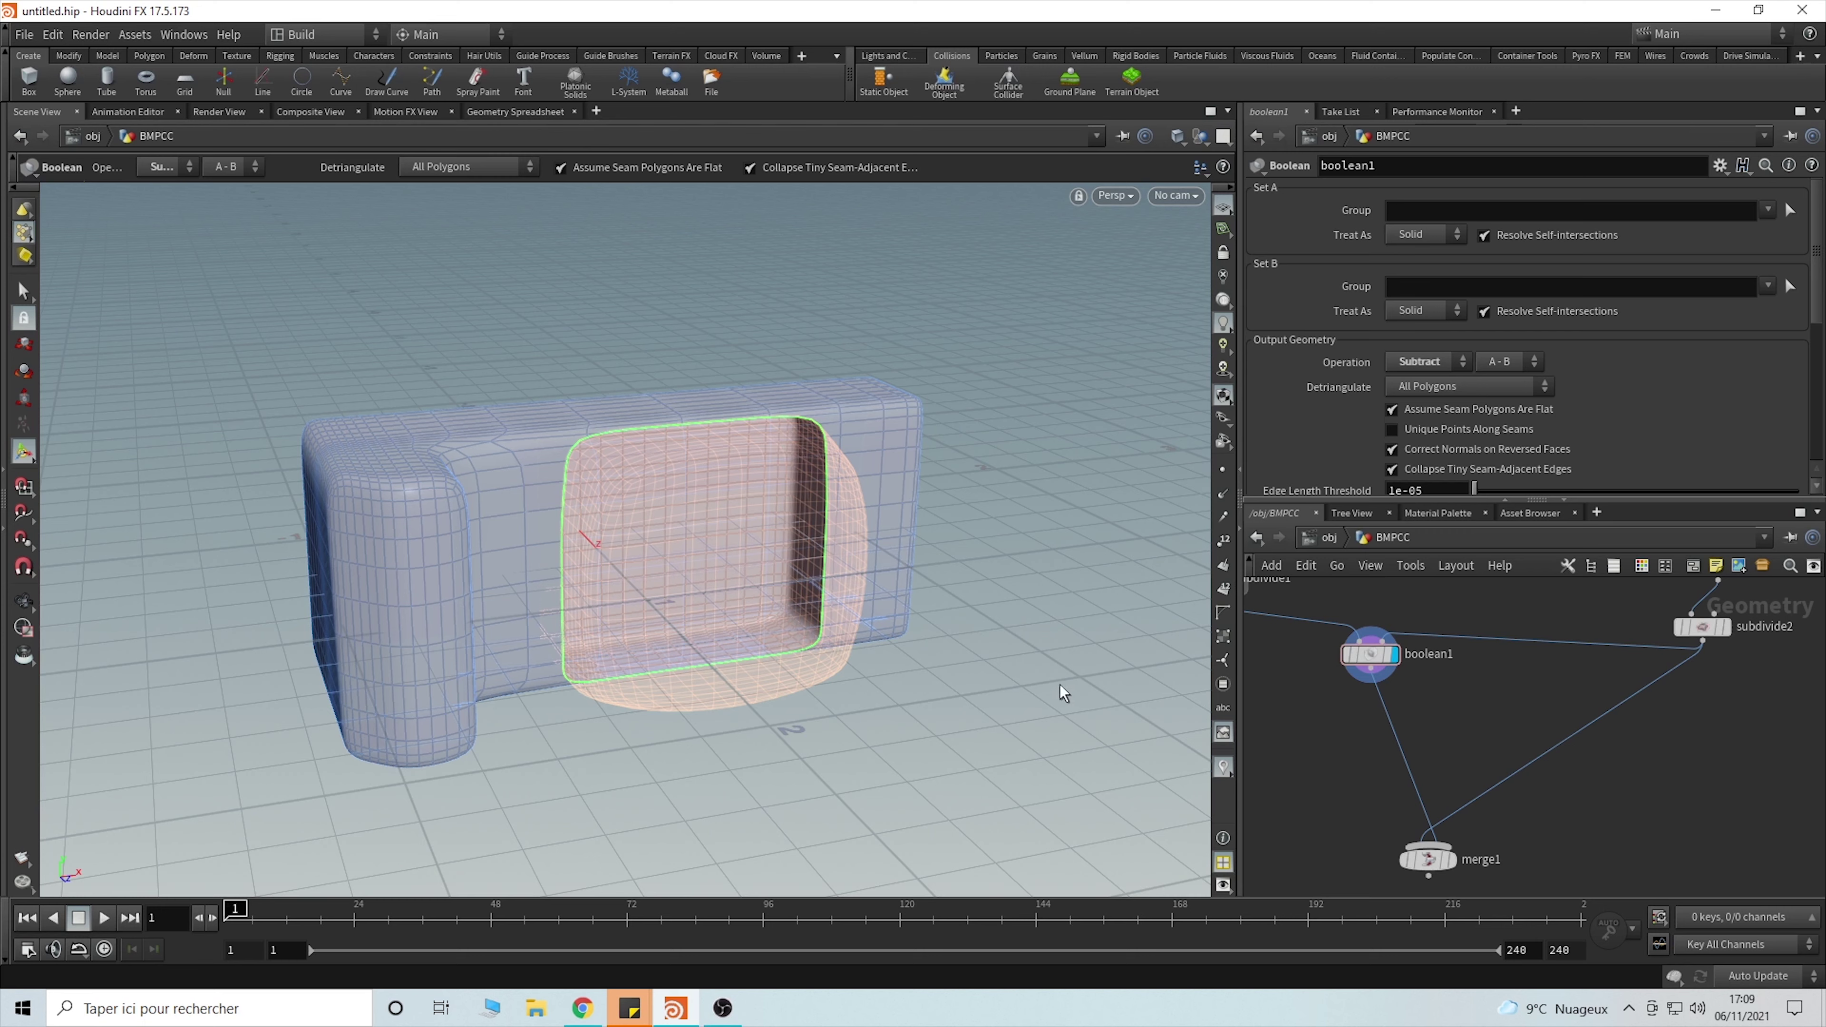
left_click(1457, 858)
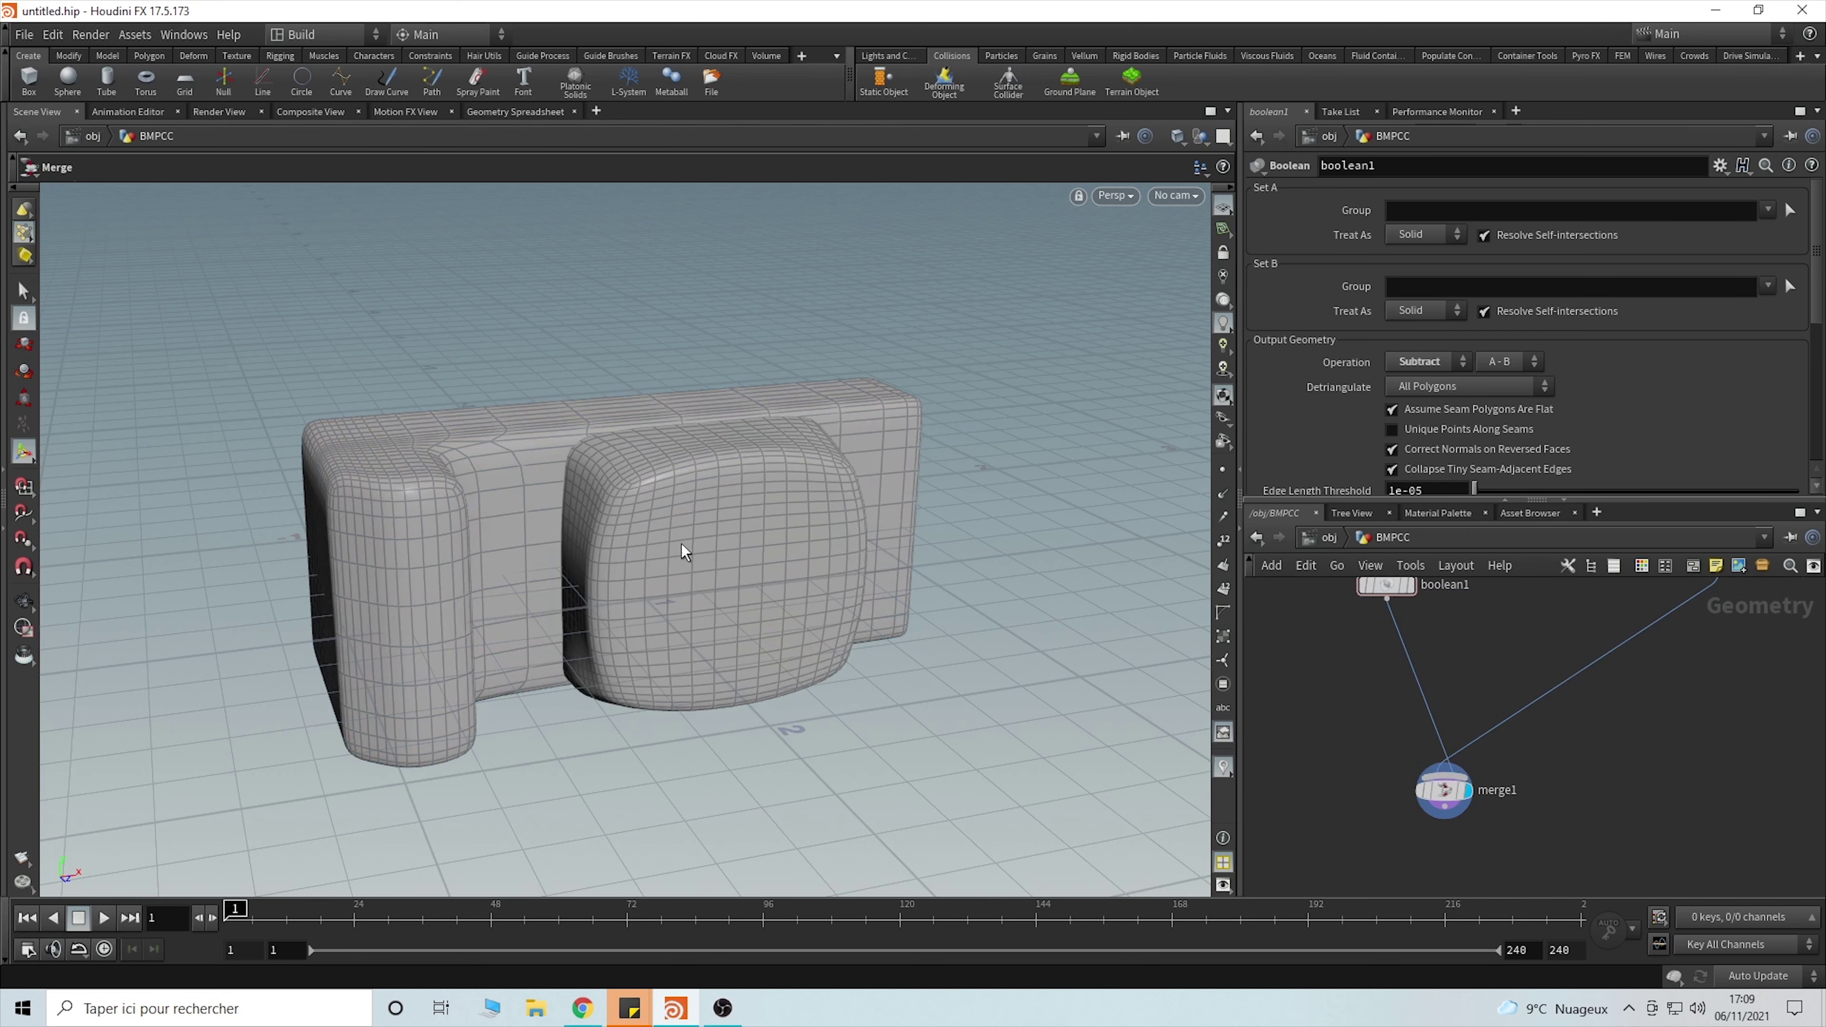
left_click_drag(681, 544, 784, 554, "alt")
left_click_drag(860, 469, 431, 389, "alt")
middle_click_drag(1613, 761, 1603, 802)
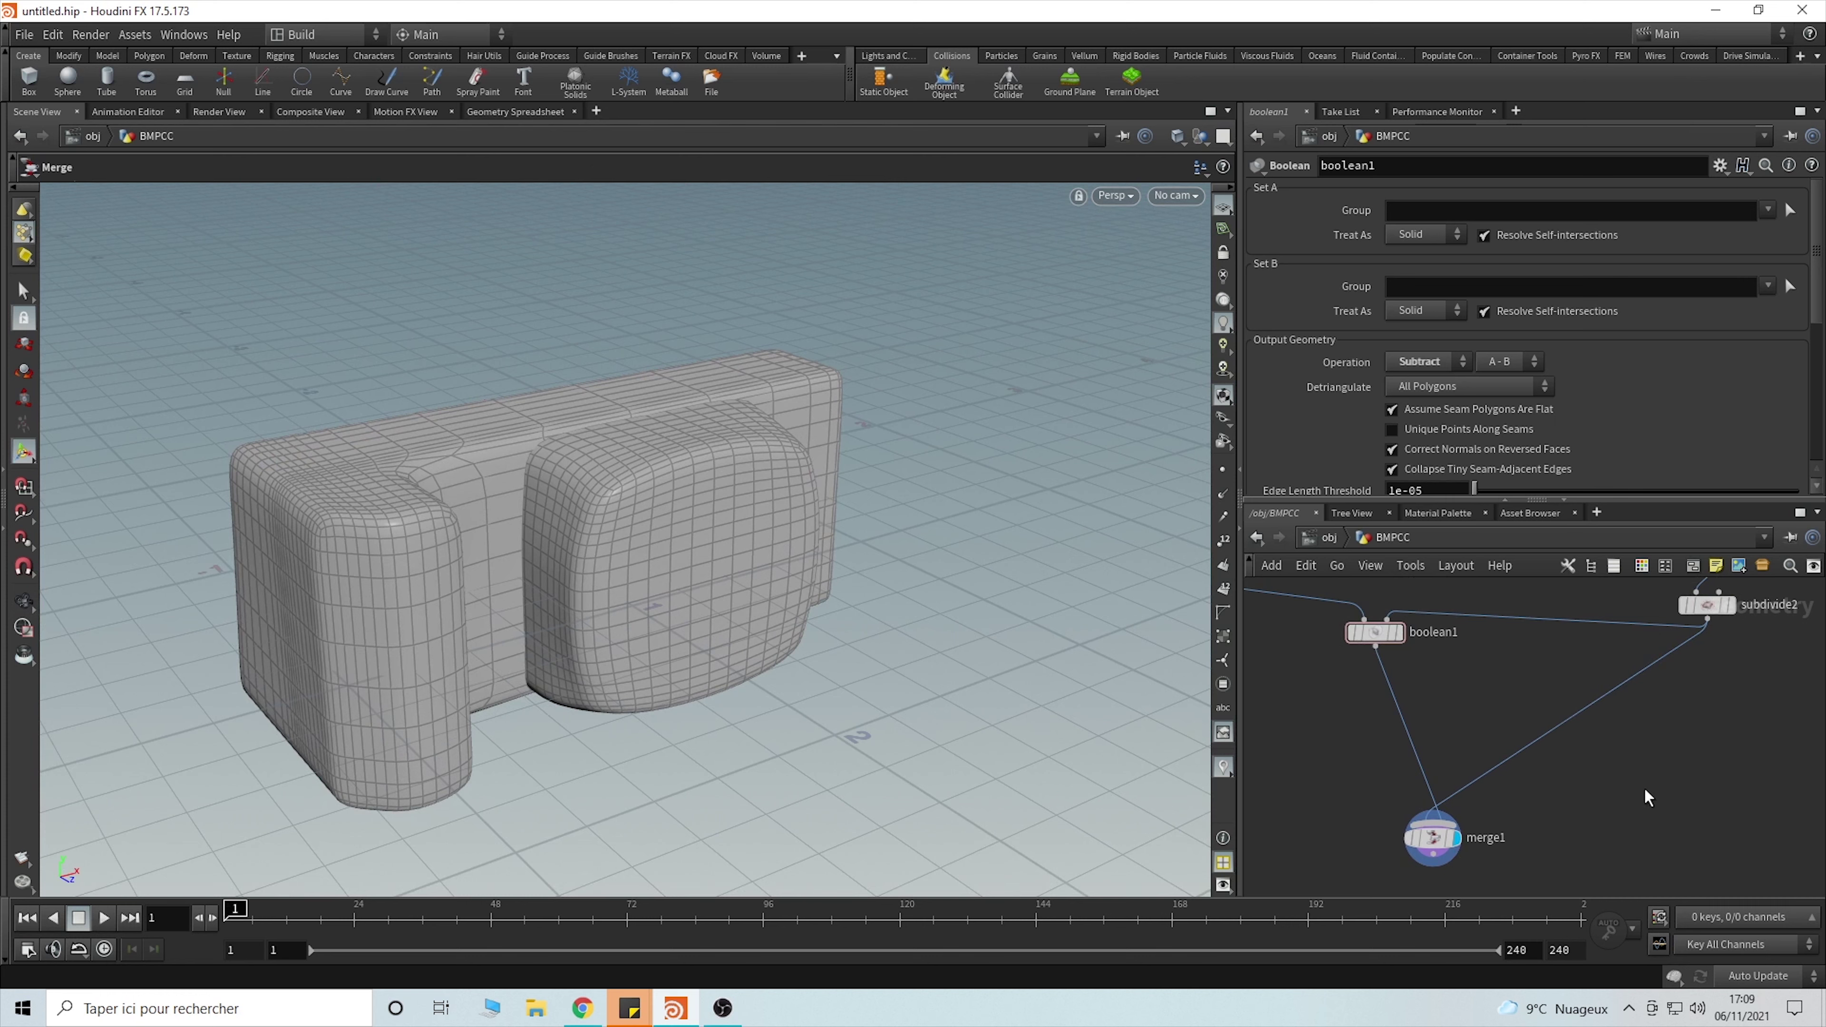
- Add a Transform node between the second box's Subdivide output and the Boolean node's second input
middle_click_drag(1503, 620, 1501, 726)
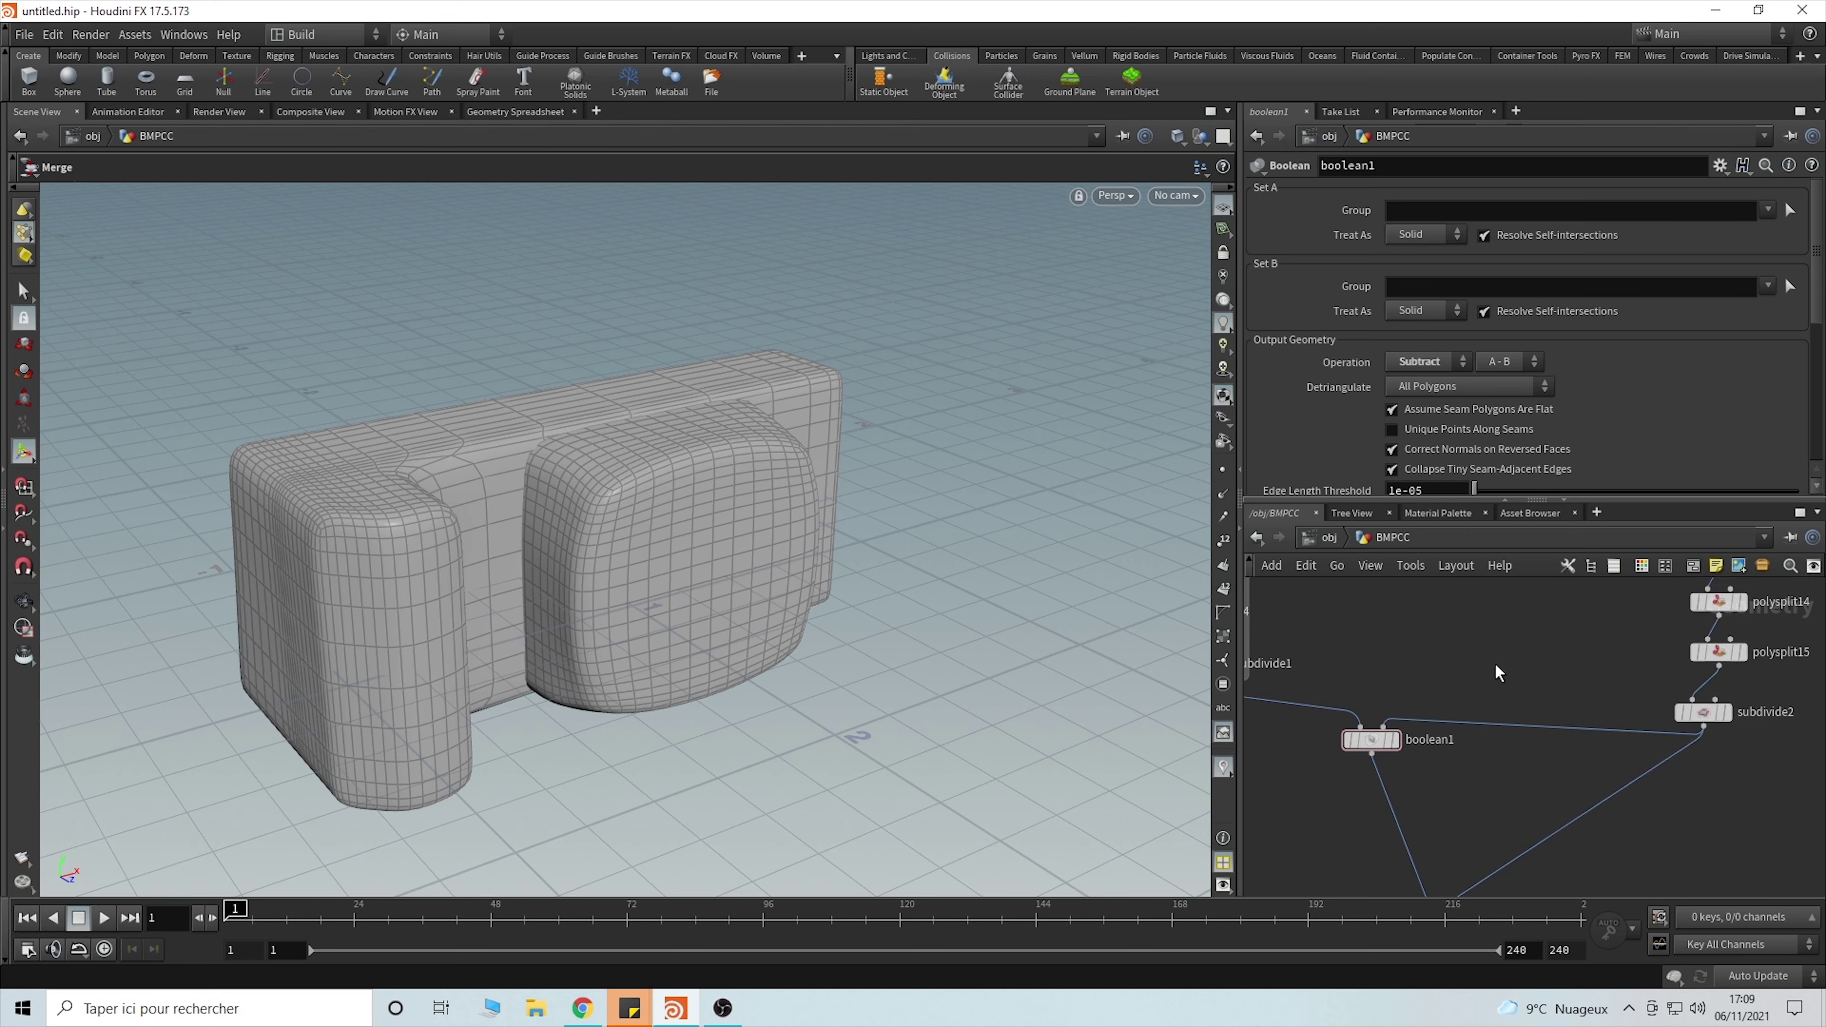
key("Tab")
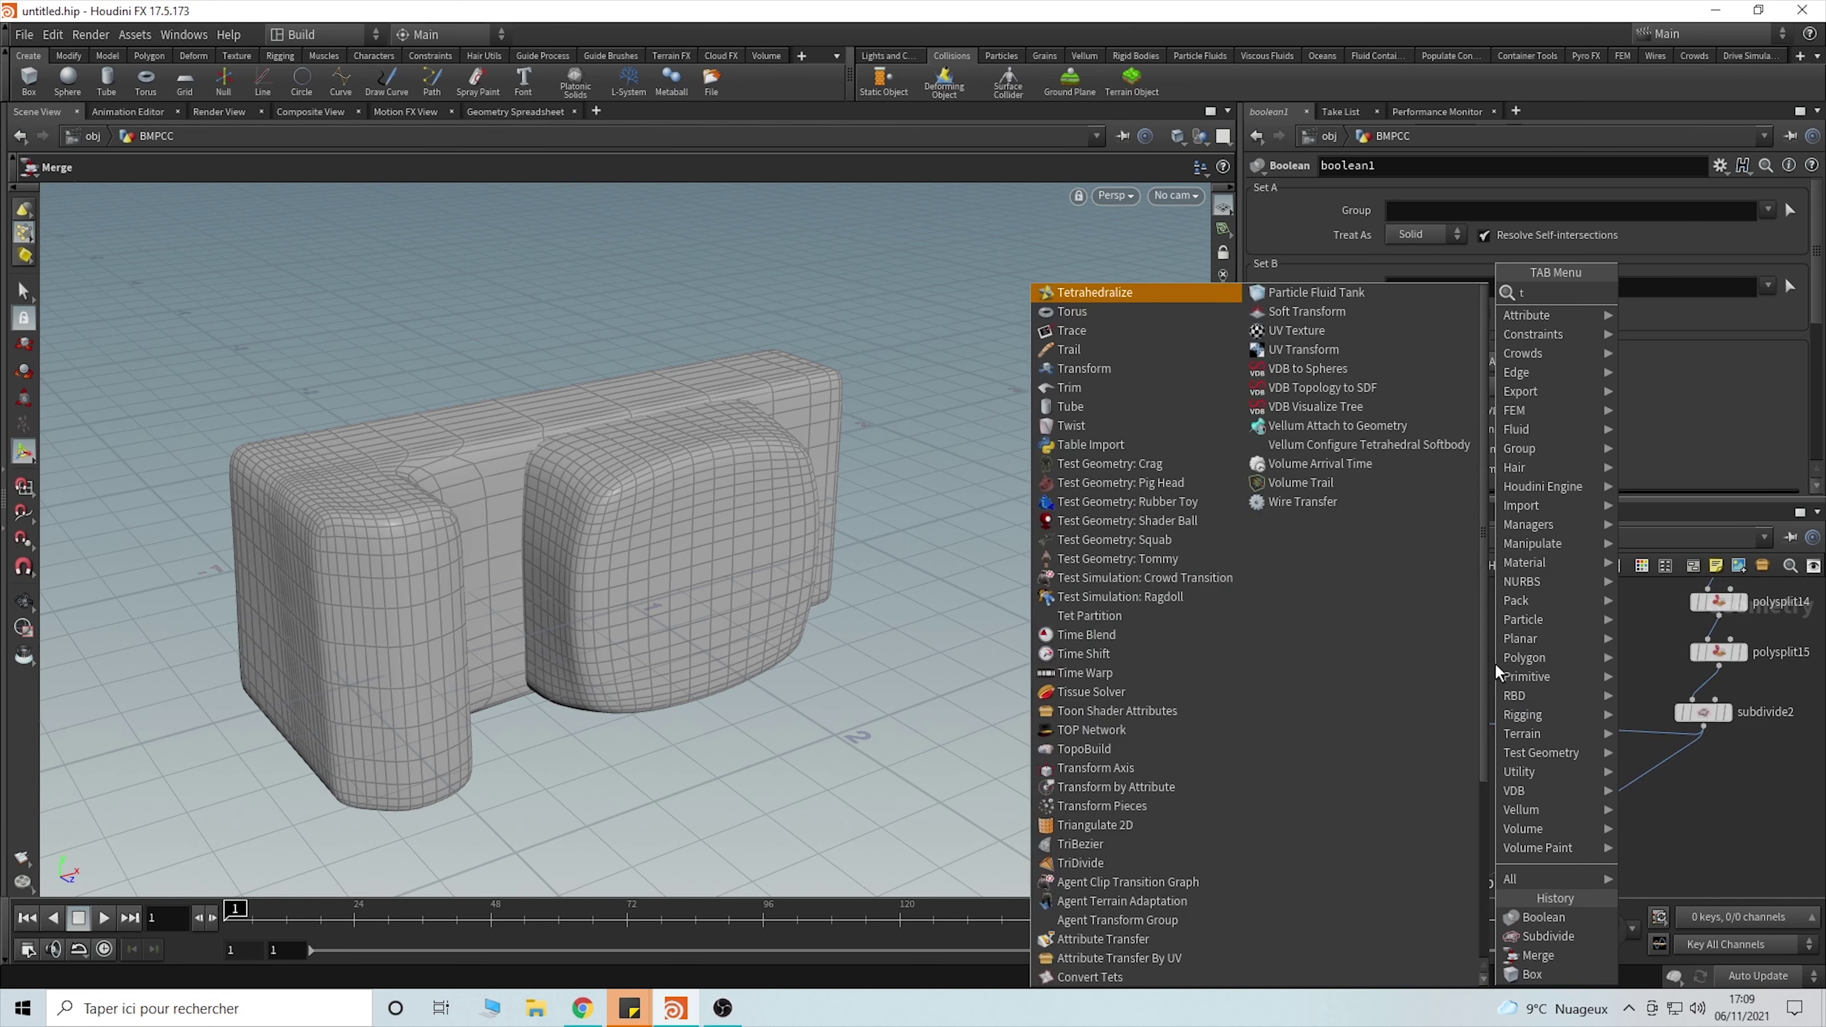
type("trans")
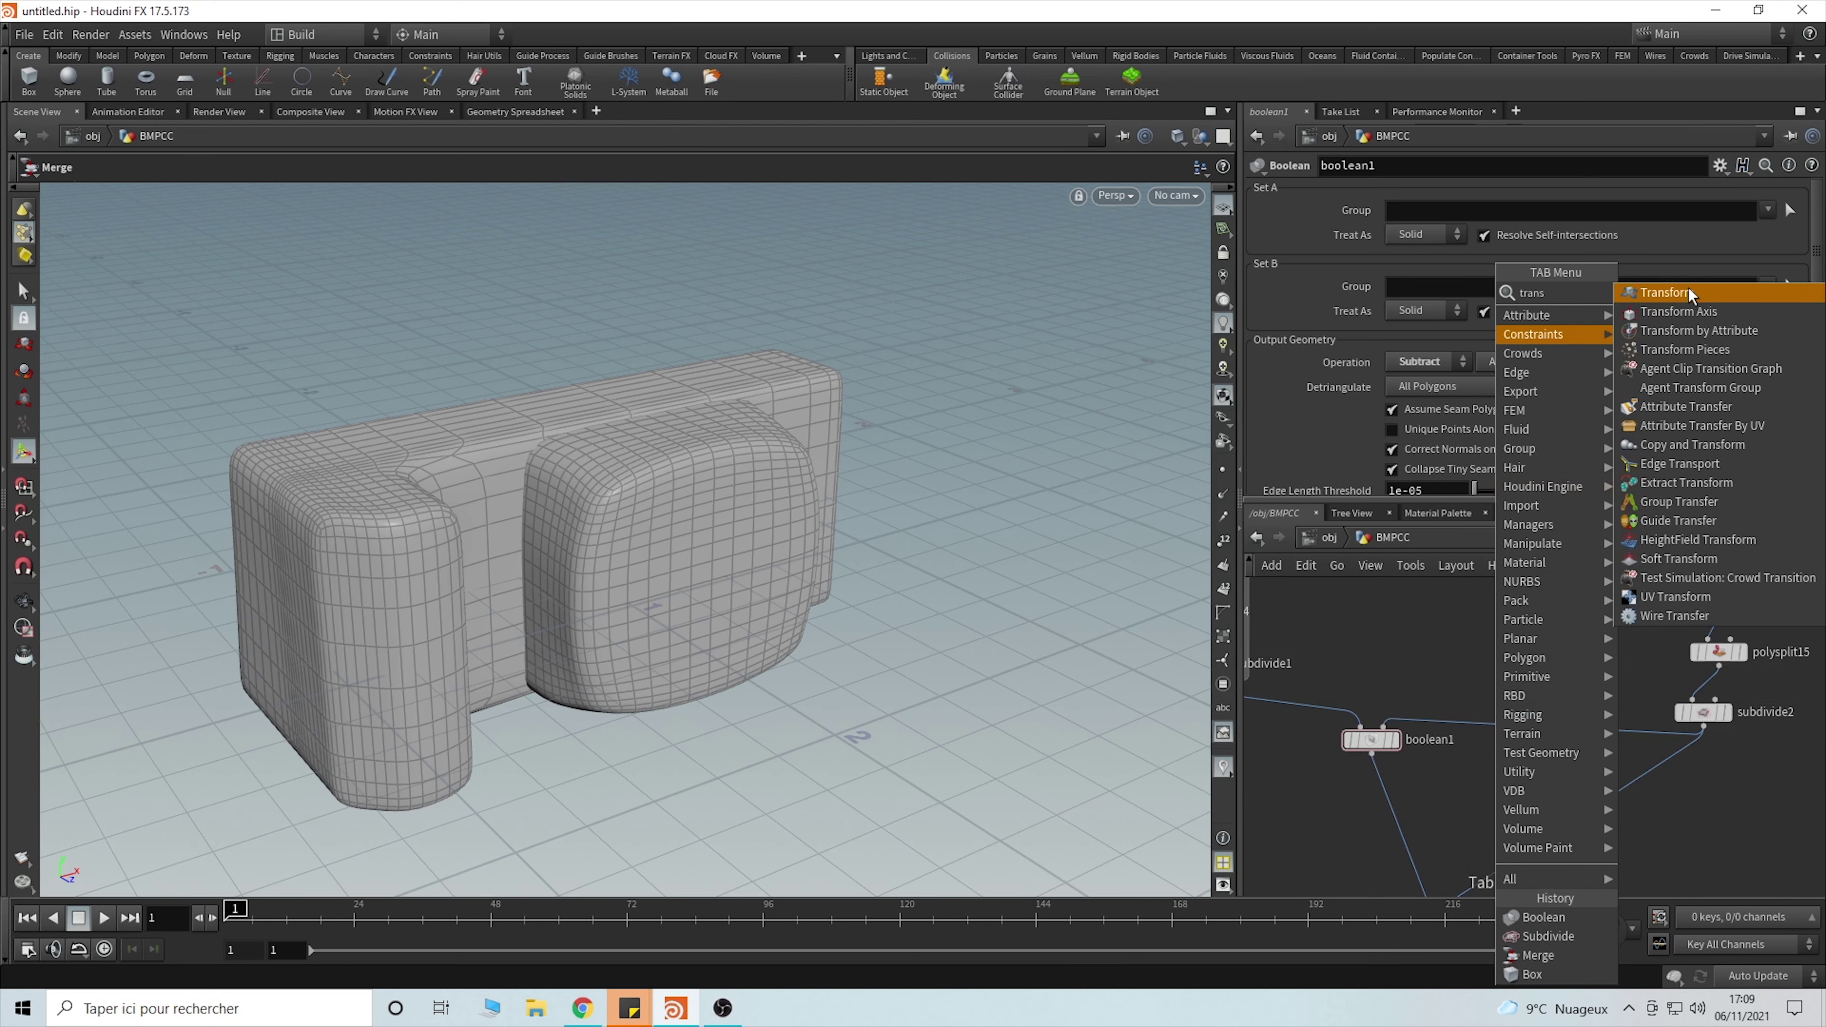
left_click(1688, 292)
left_click(1529, 685)
left_click(1498, 677)
left_click(1703, 724)
left_click_drag(1498, 702, 1383, 723)
- Try a uniform scale of 1.01 on the Transform node and inspect the merged camera around the front box
left_click(1395, 363)
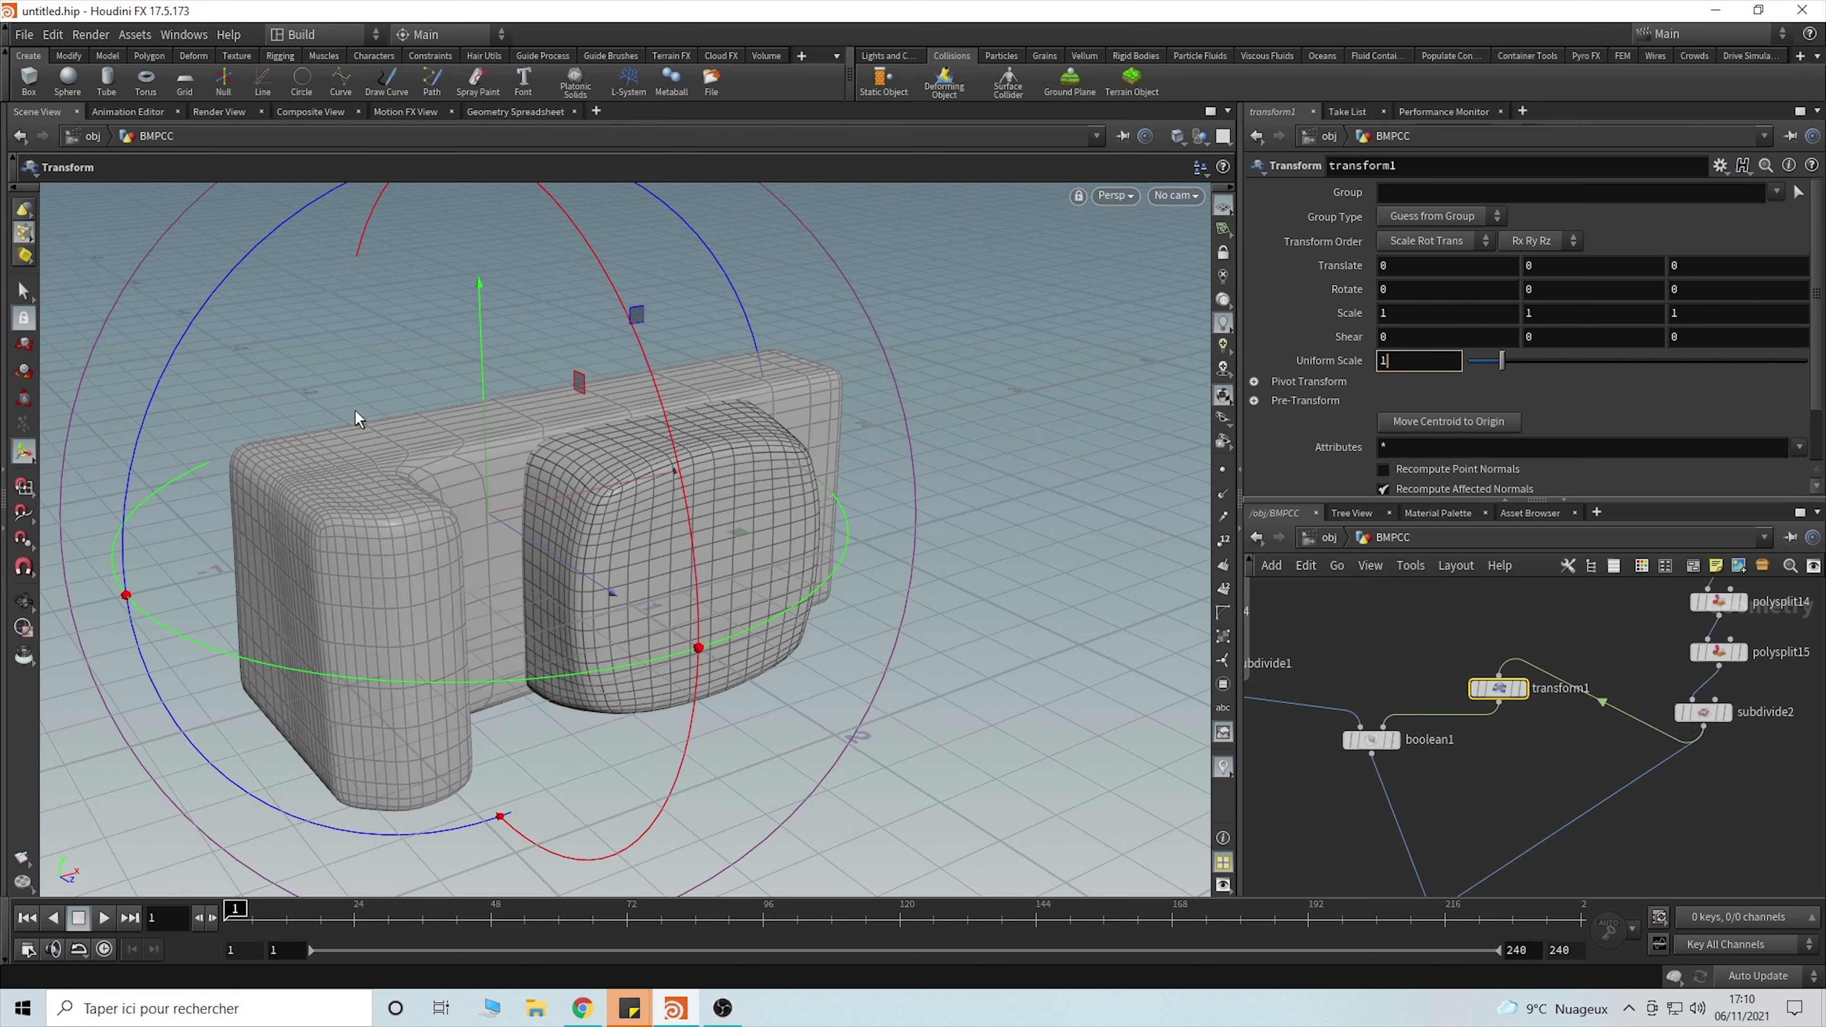
key("Return")
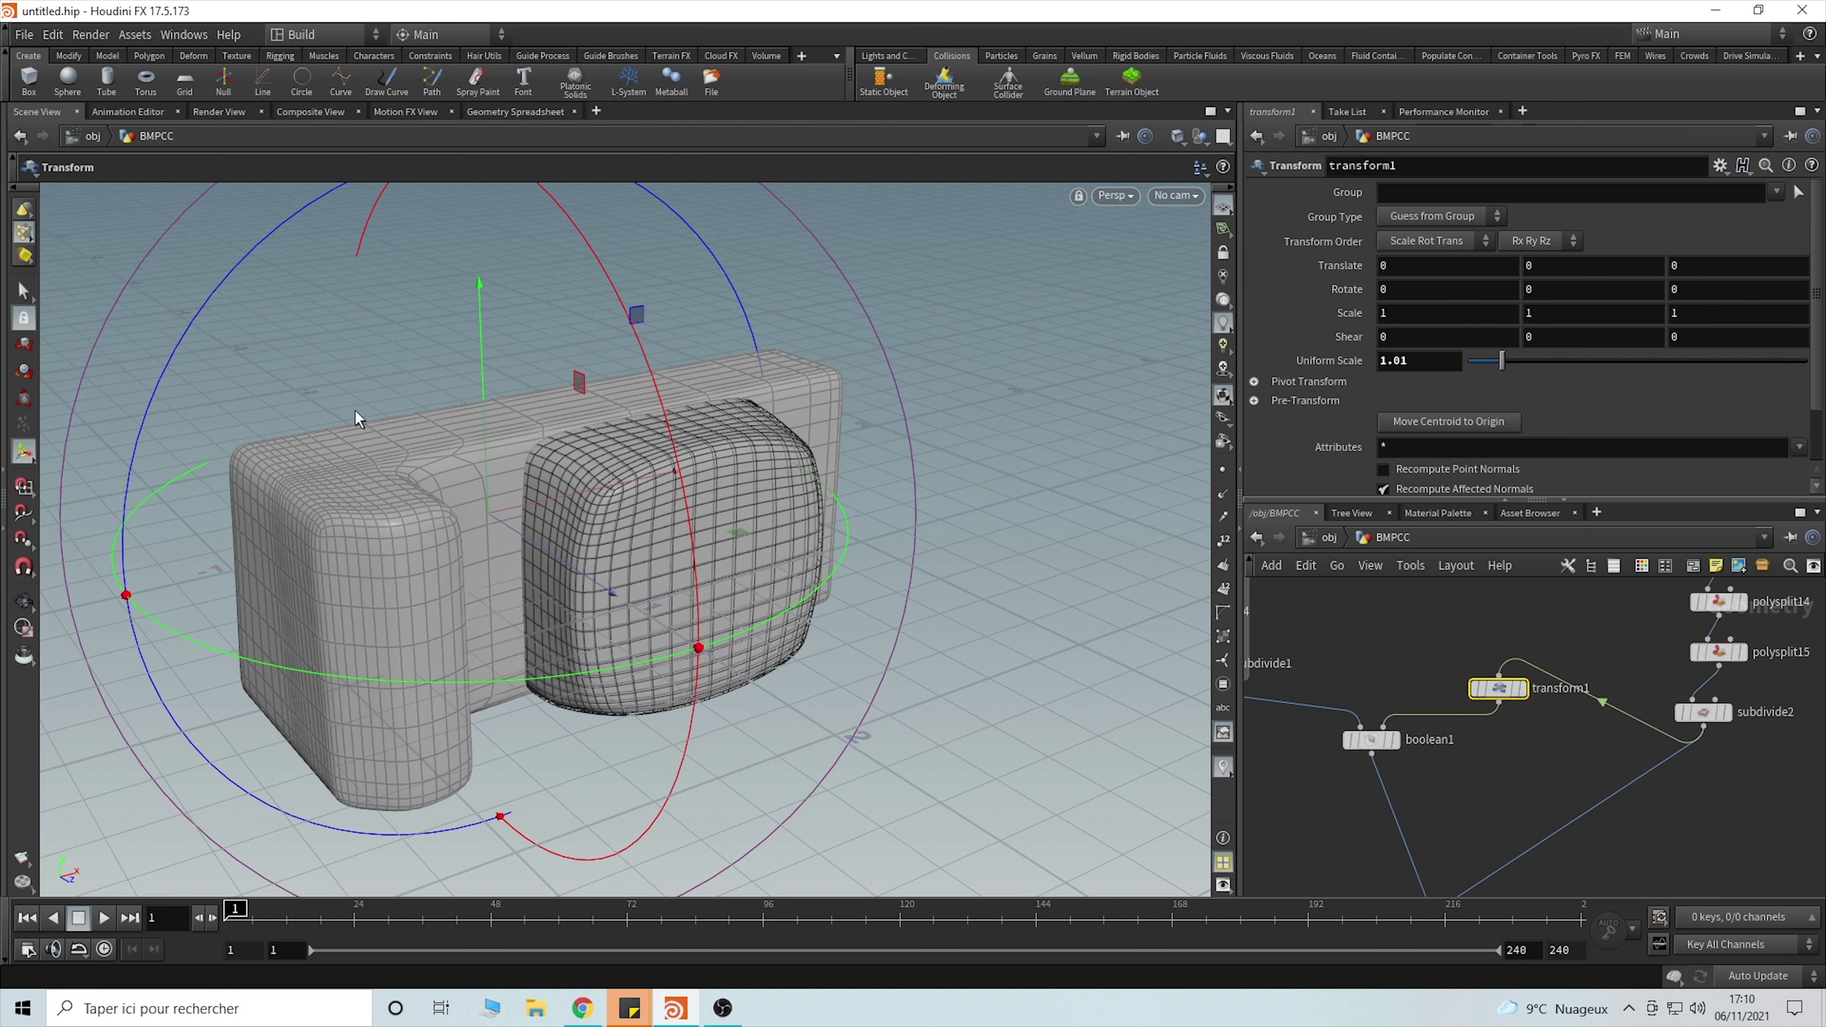
key("Escape")
left_click_drag(360, 620, 506, 563)
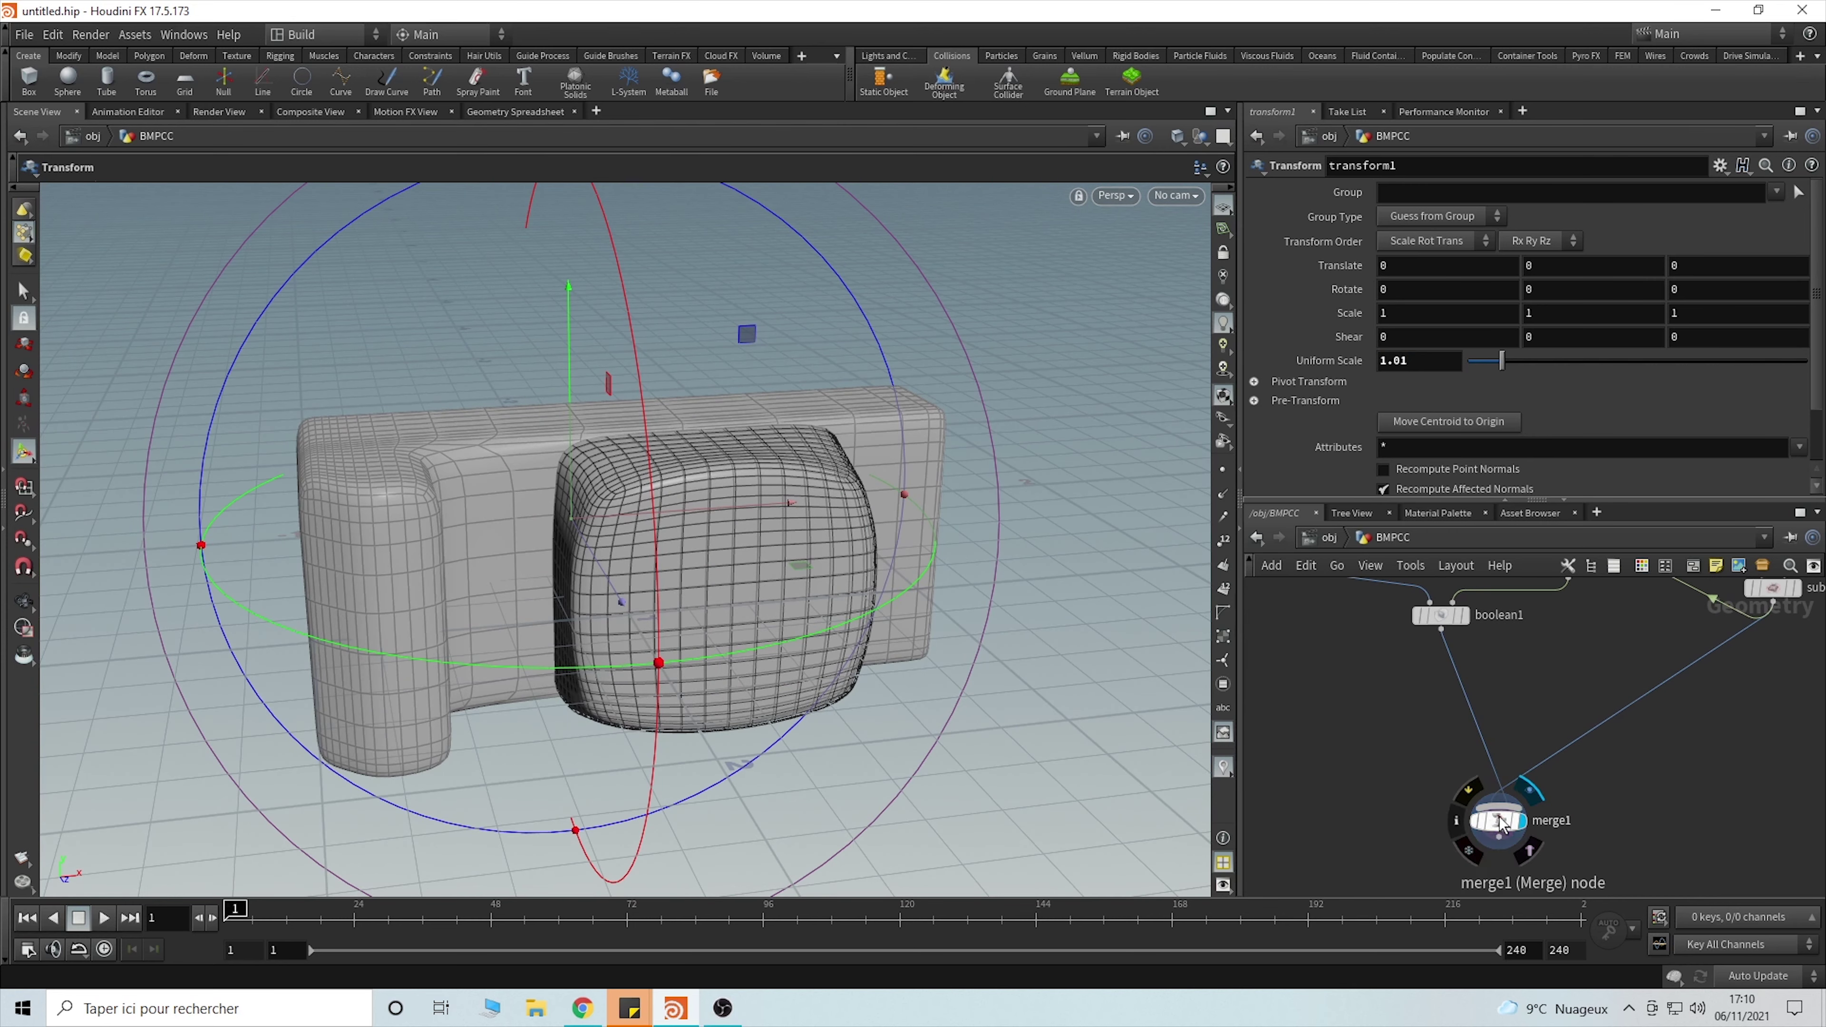
left_click(1497, 818)
key("Escape")
left_click_drag(995, 625, 716, 488)
scroll(904, 590, "up", 5)
left_click_drag(905, 589, 913, 632)
left_click_drag(900, 420, 550, 438)
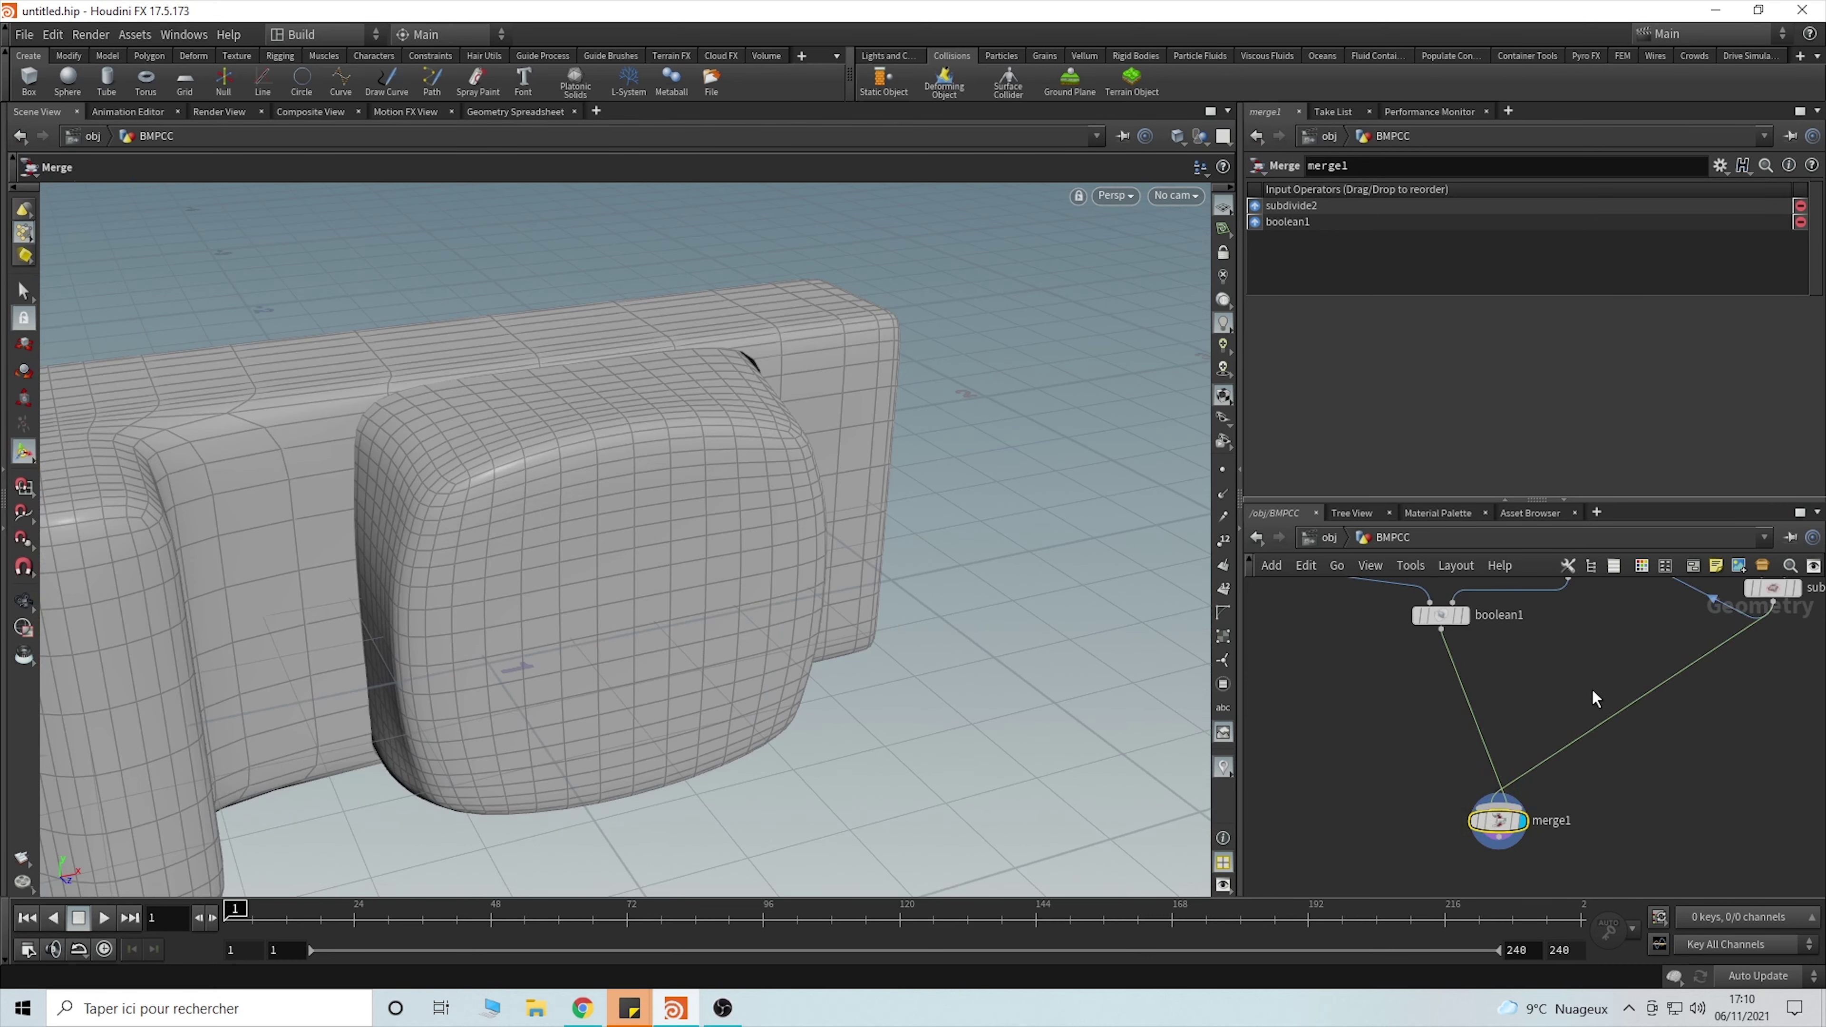
- Set the Transform node's uniform scale to 1.02 and inspect the merged model around the front box
middle_click_drag(1593, 688, 1584, 835)
left_click(1560, 712)
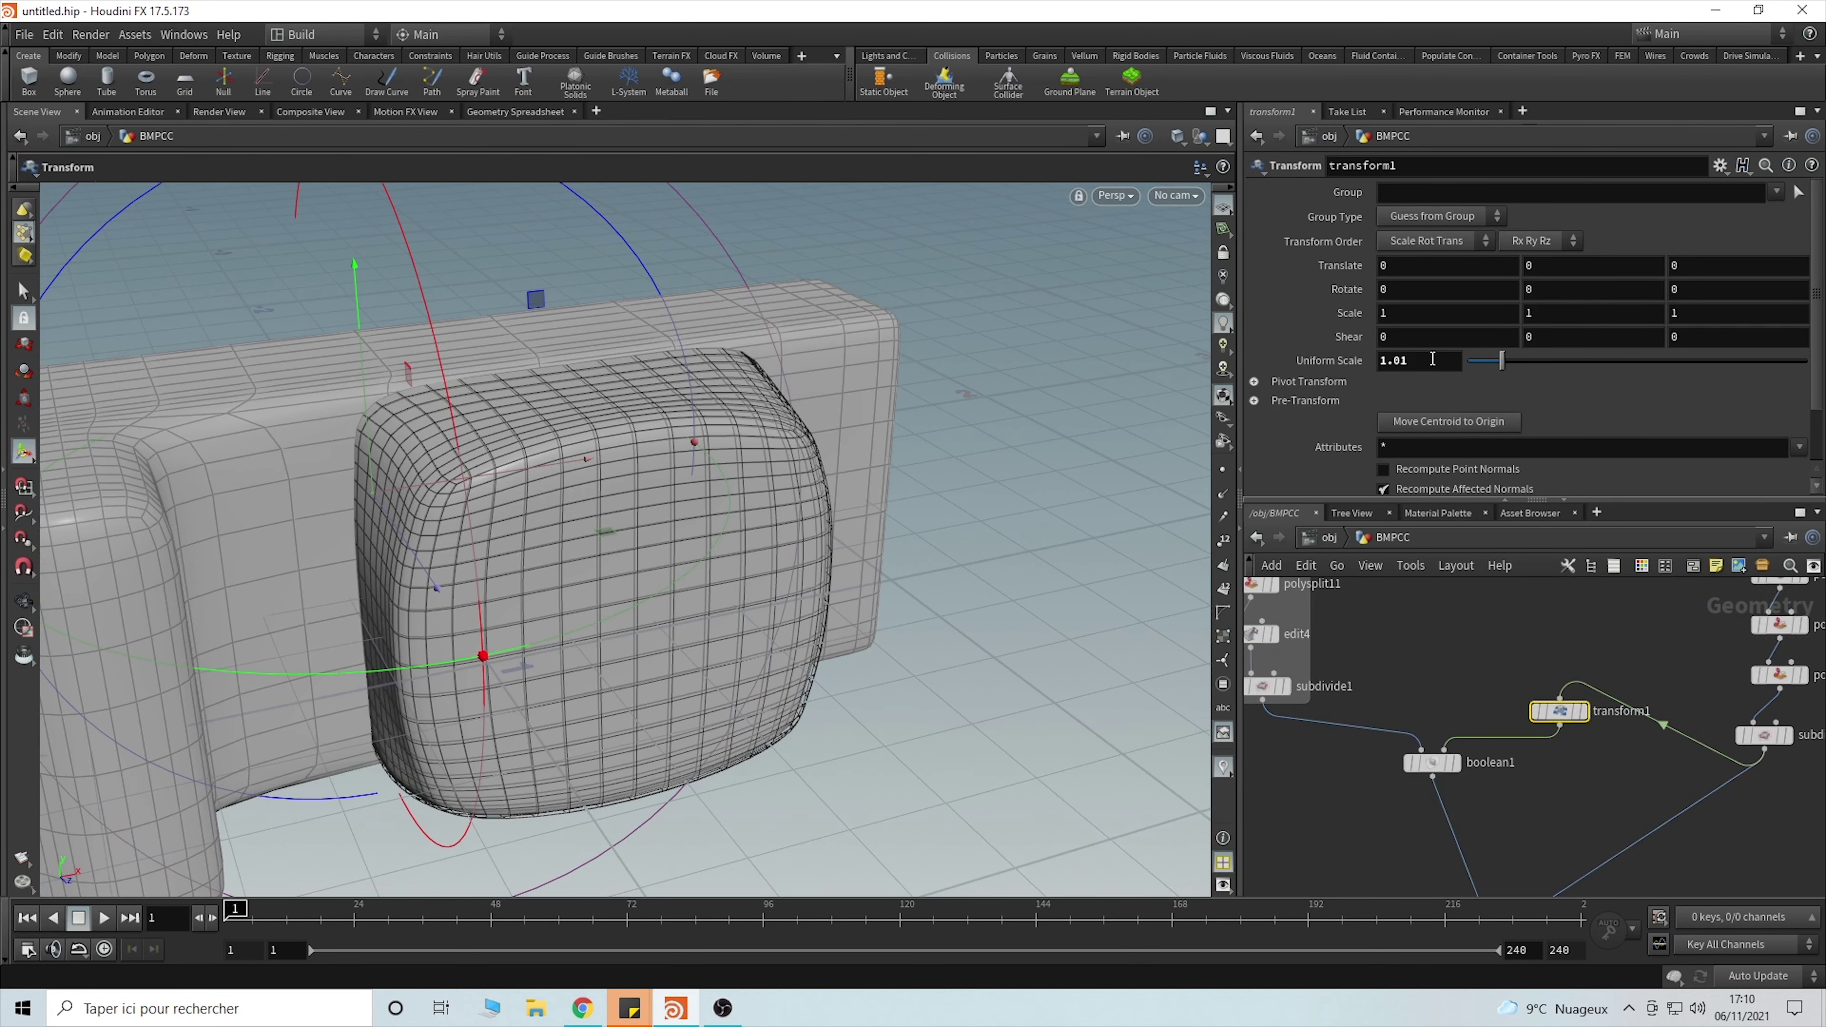
left_click(1399, 357)
key("Return")
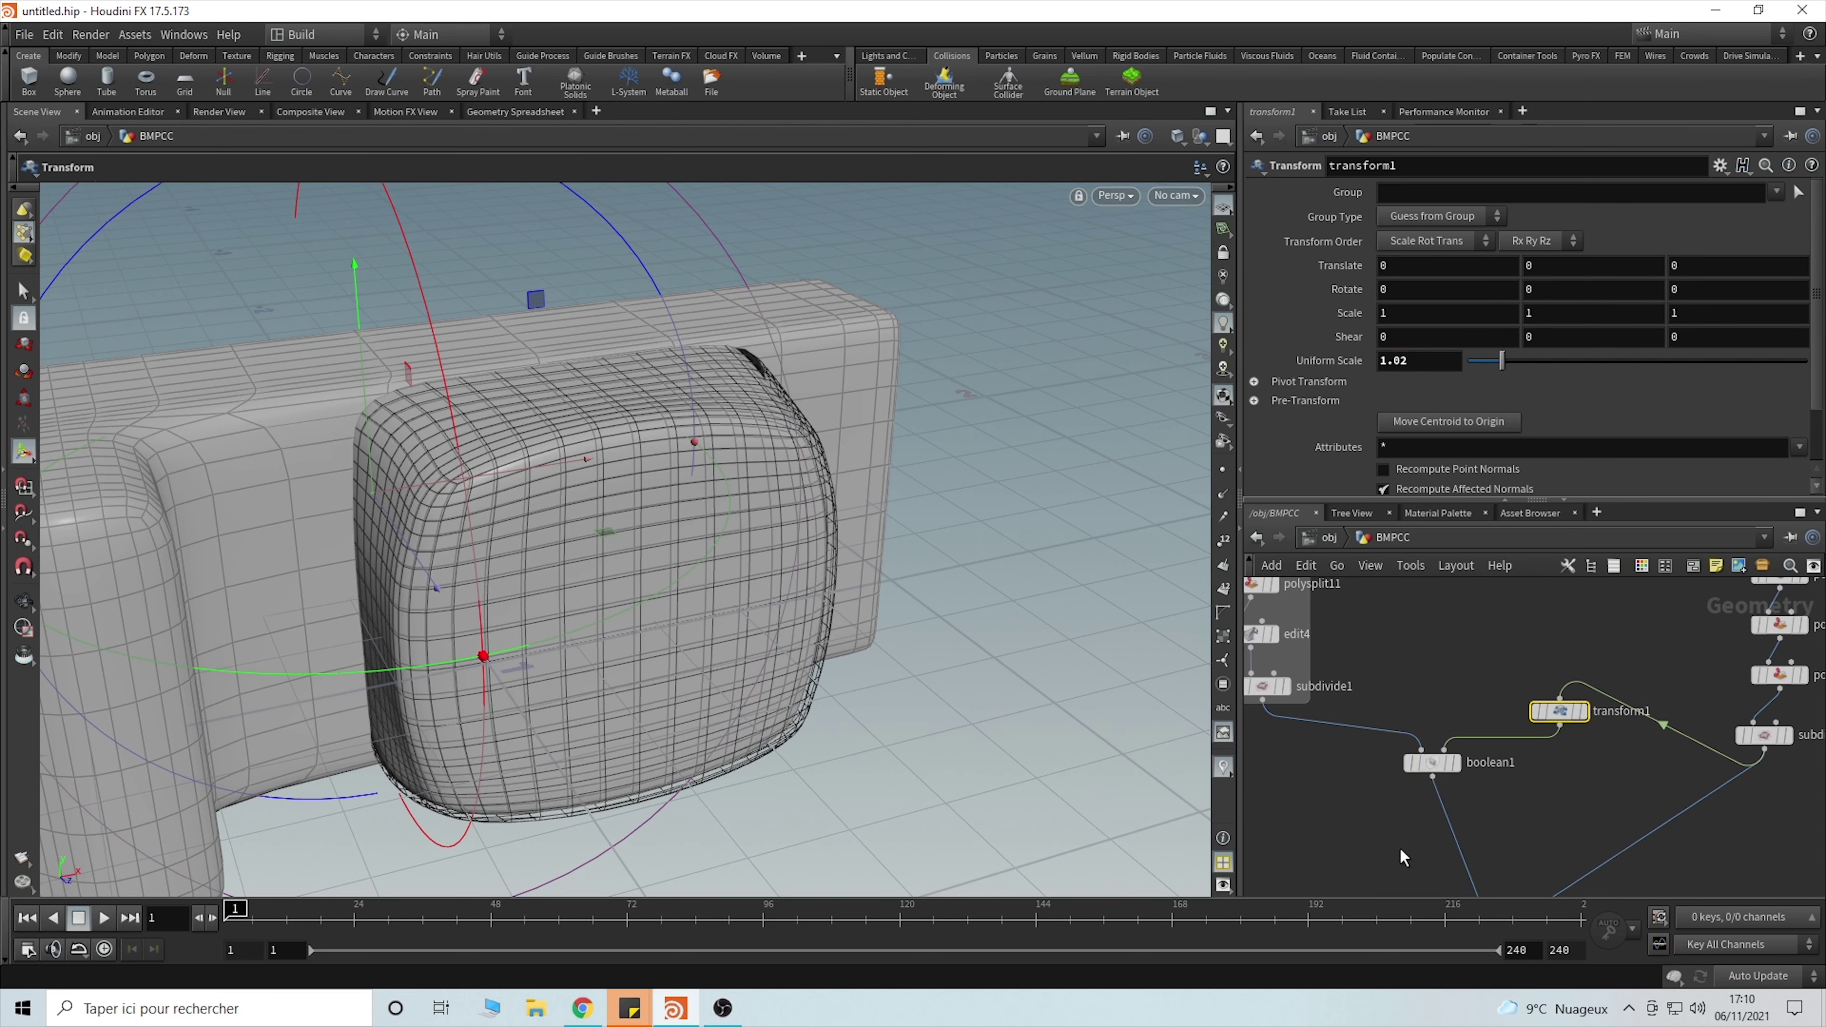
middle_click_drag(1418, 809, 1420, 666)
left_click(1493, 825)
key("Escape")
left_click_drag(863, 496, 868, 408)
key("Return")
left_click_drag(572, 358, 578, 327, "alt")
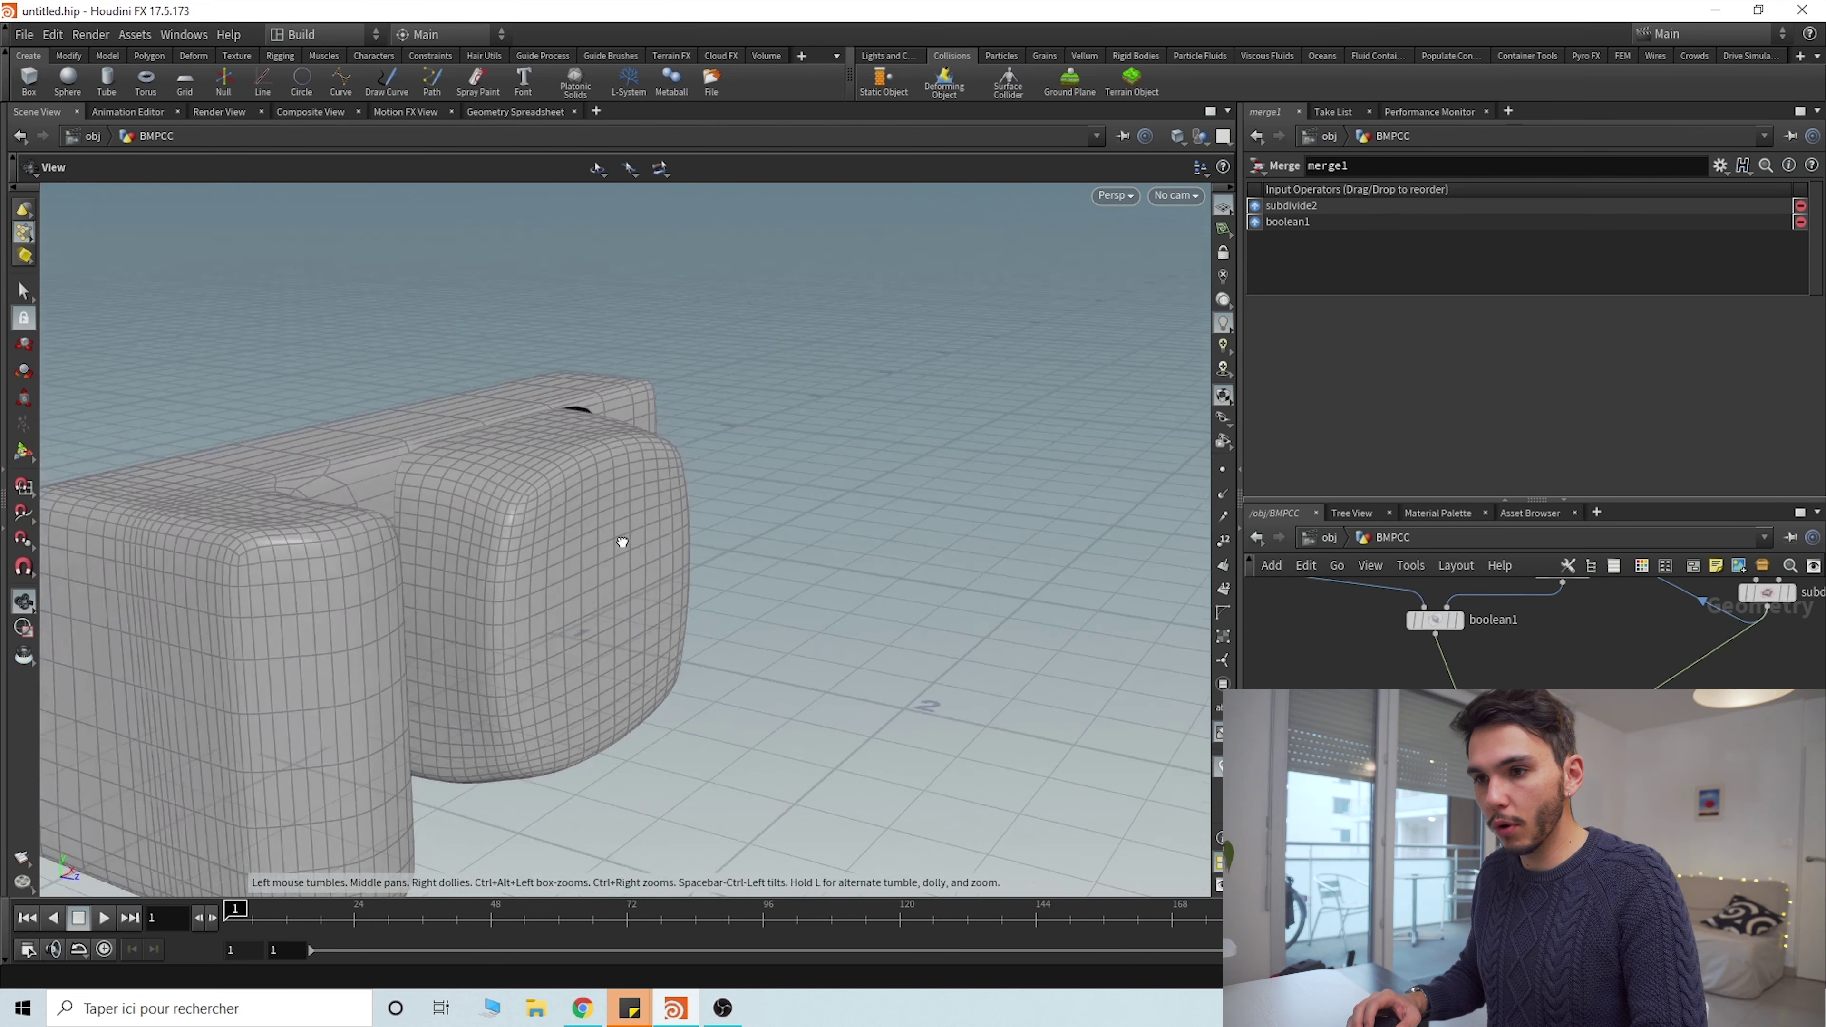
left_click_drag(619, 534, 597, 549, "alt")
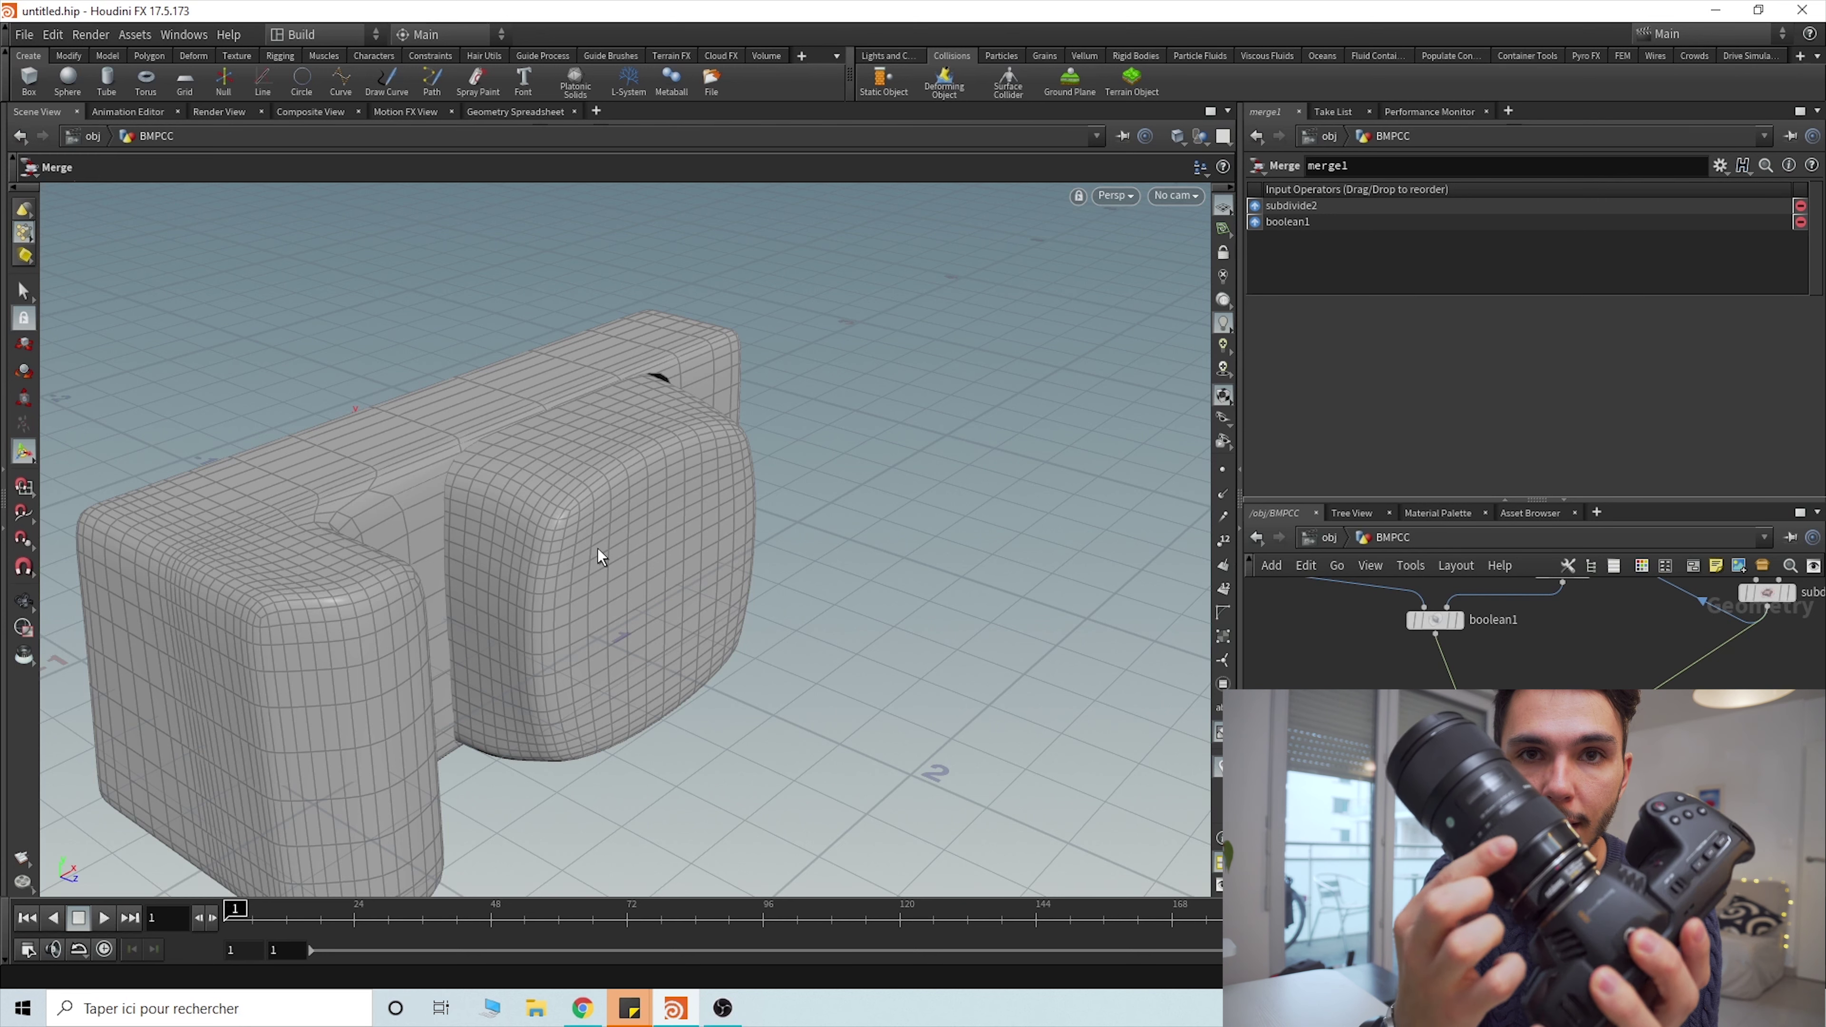
- Return to the object level and create a tube object beside the camera
left_click(1439, 760)
left_click(1331, 536)
left_click(1499, 803)
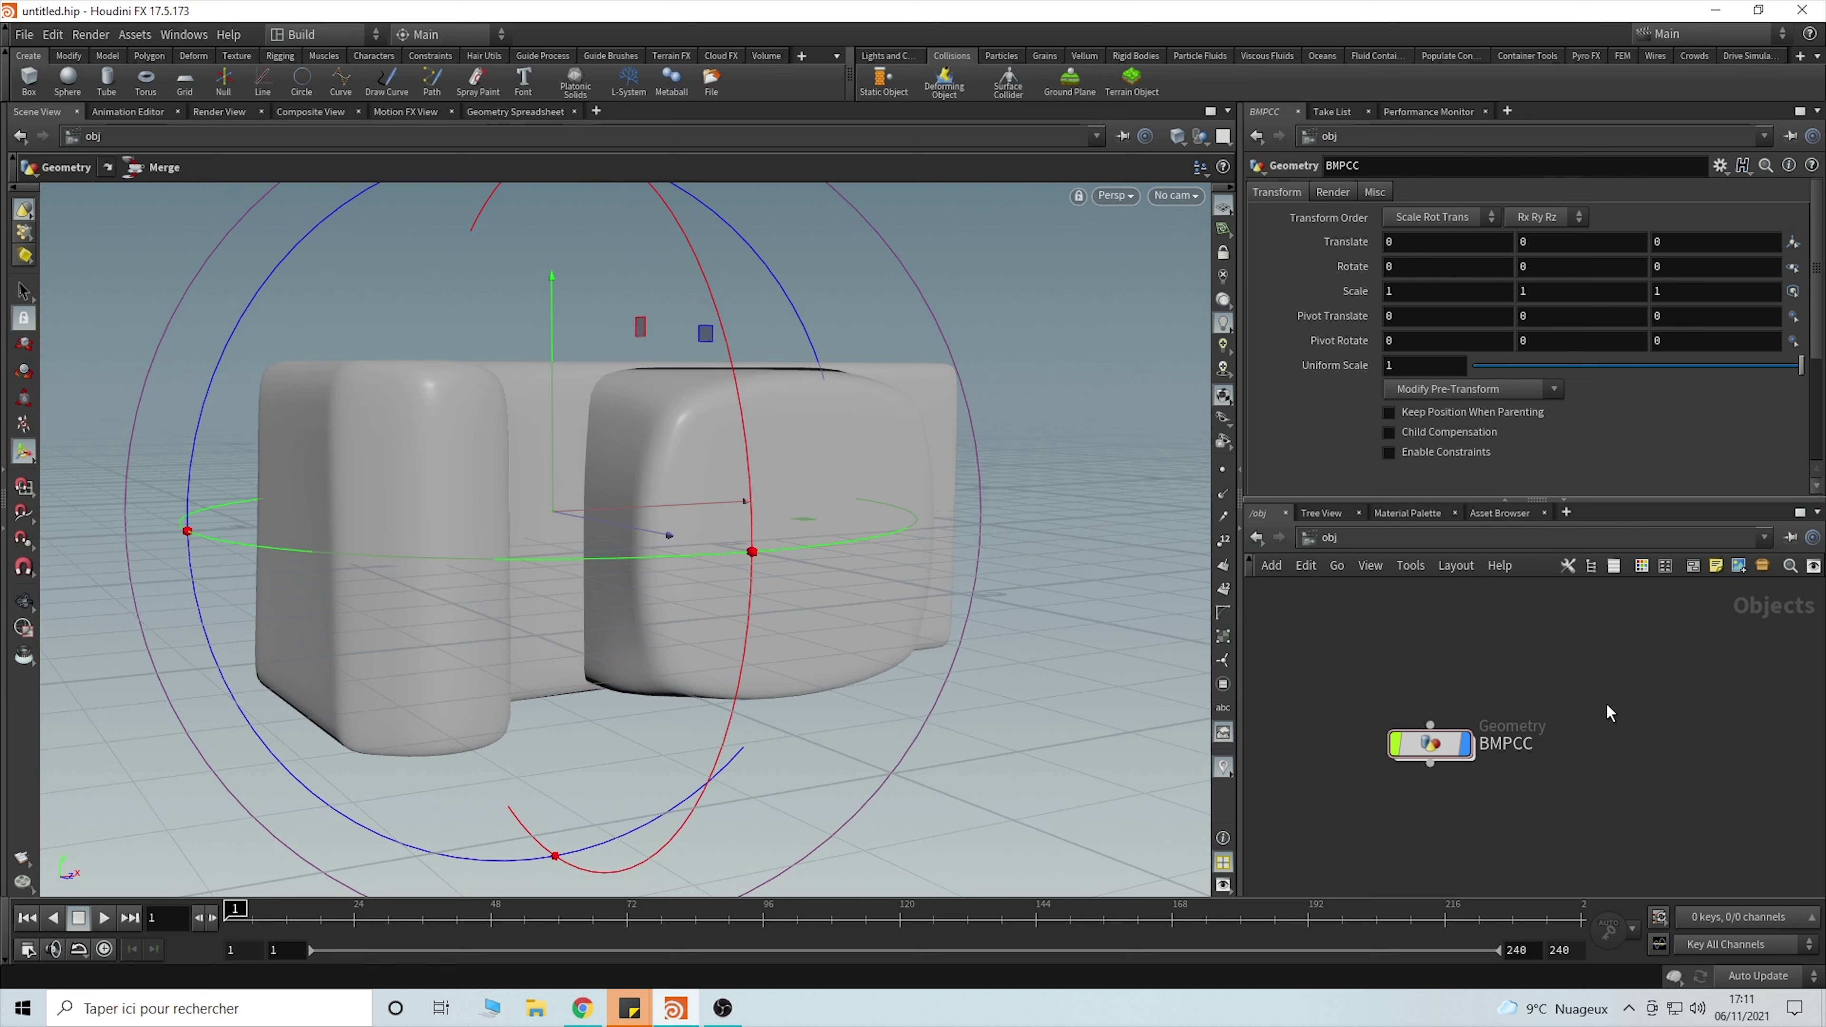
left_click(111, 83)
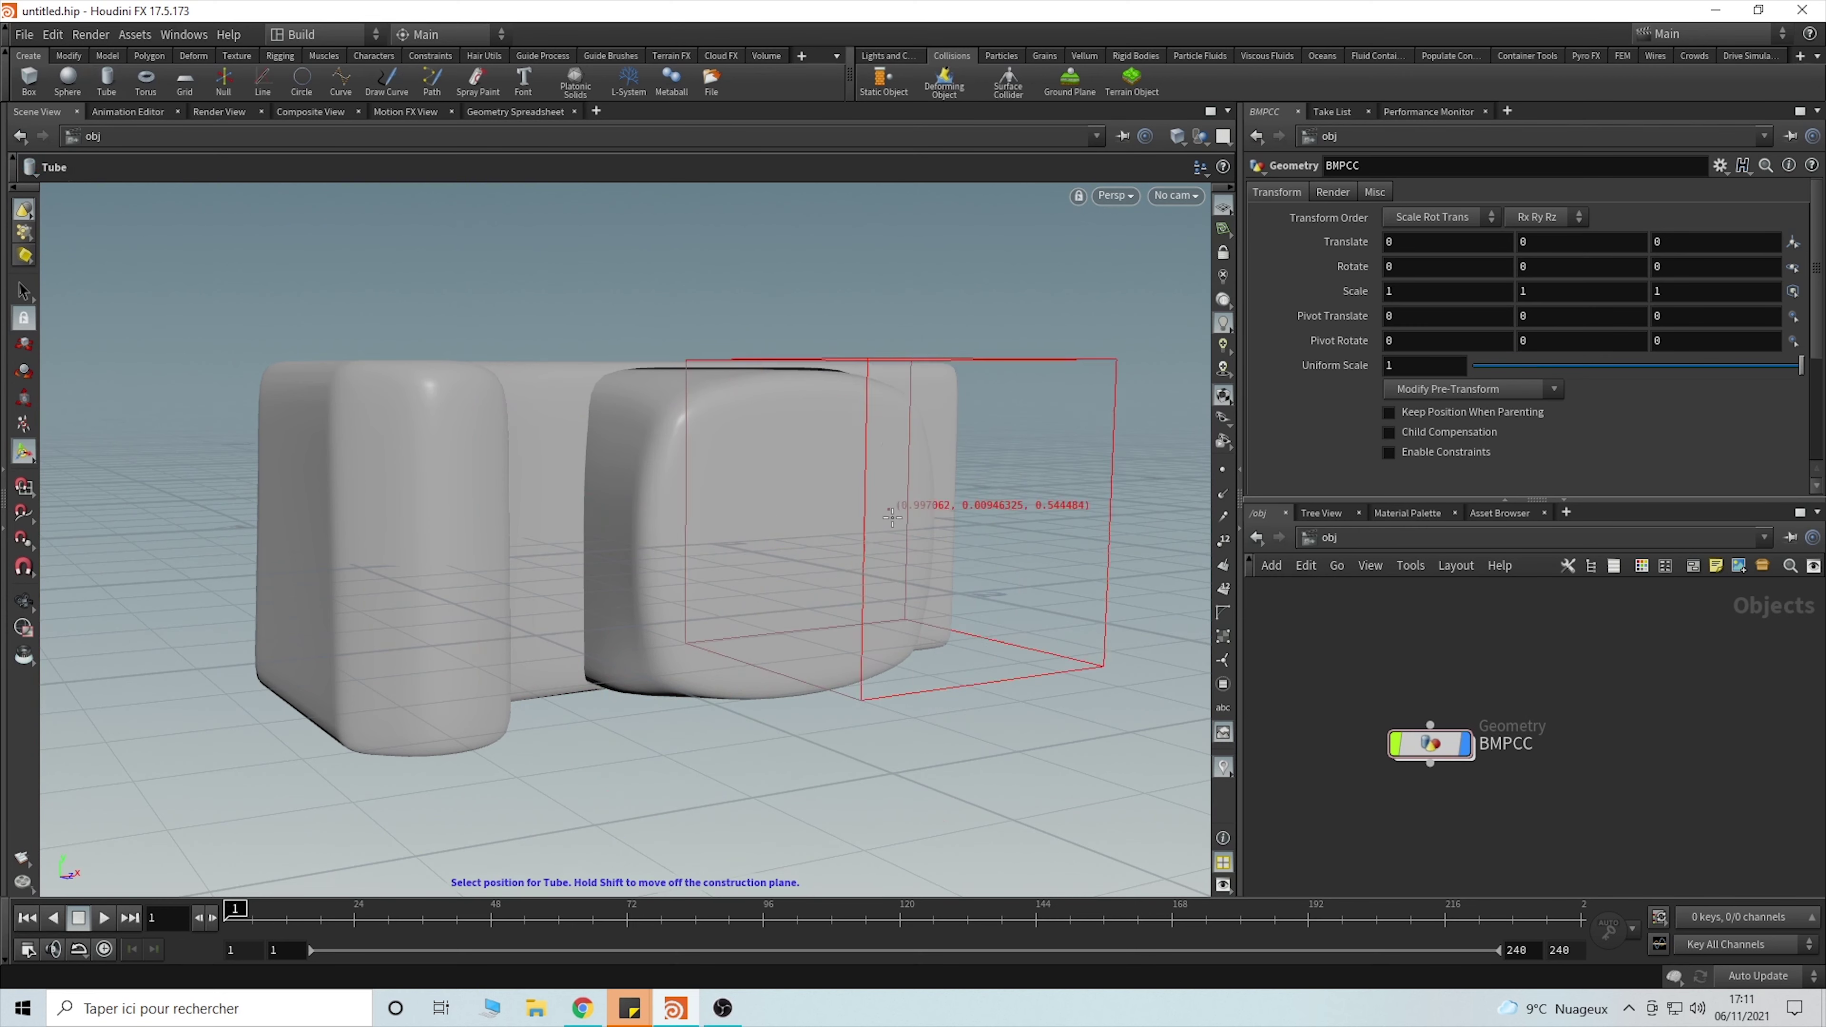
left_click(1016, 569)
key("Escape")
mouse_move(1072, 571)
left_mouse_down()
mouse_move(1072, 597)
mouse_move(1065, 558)
left_mouse_up()
key("Return")
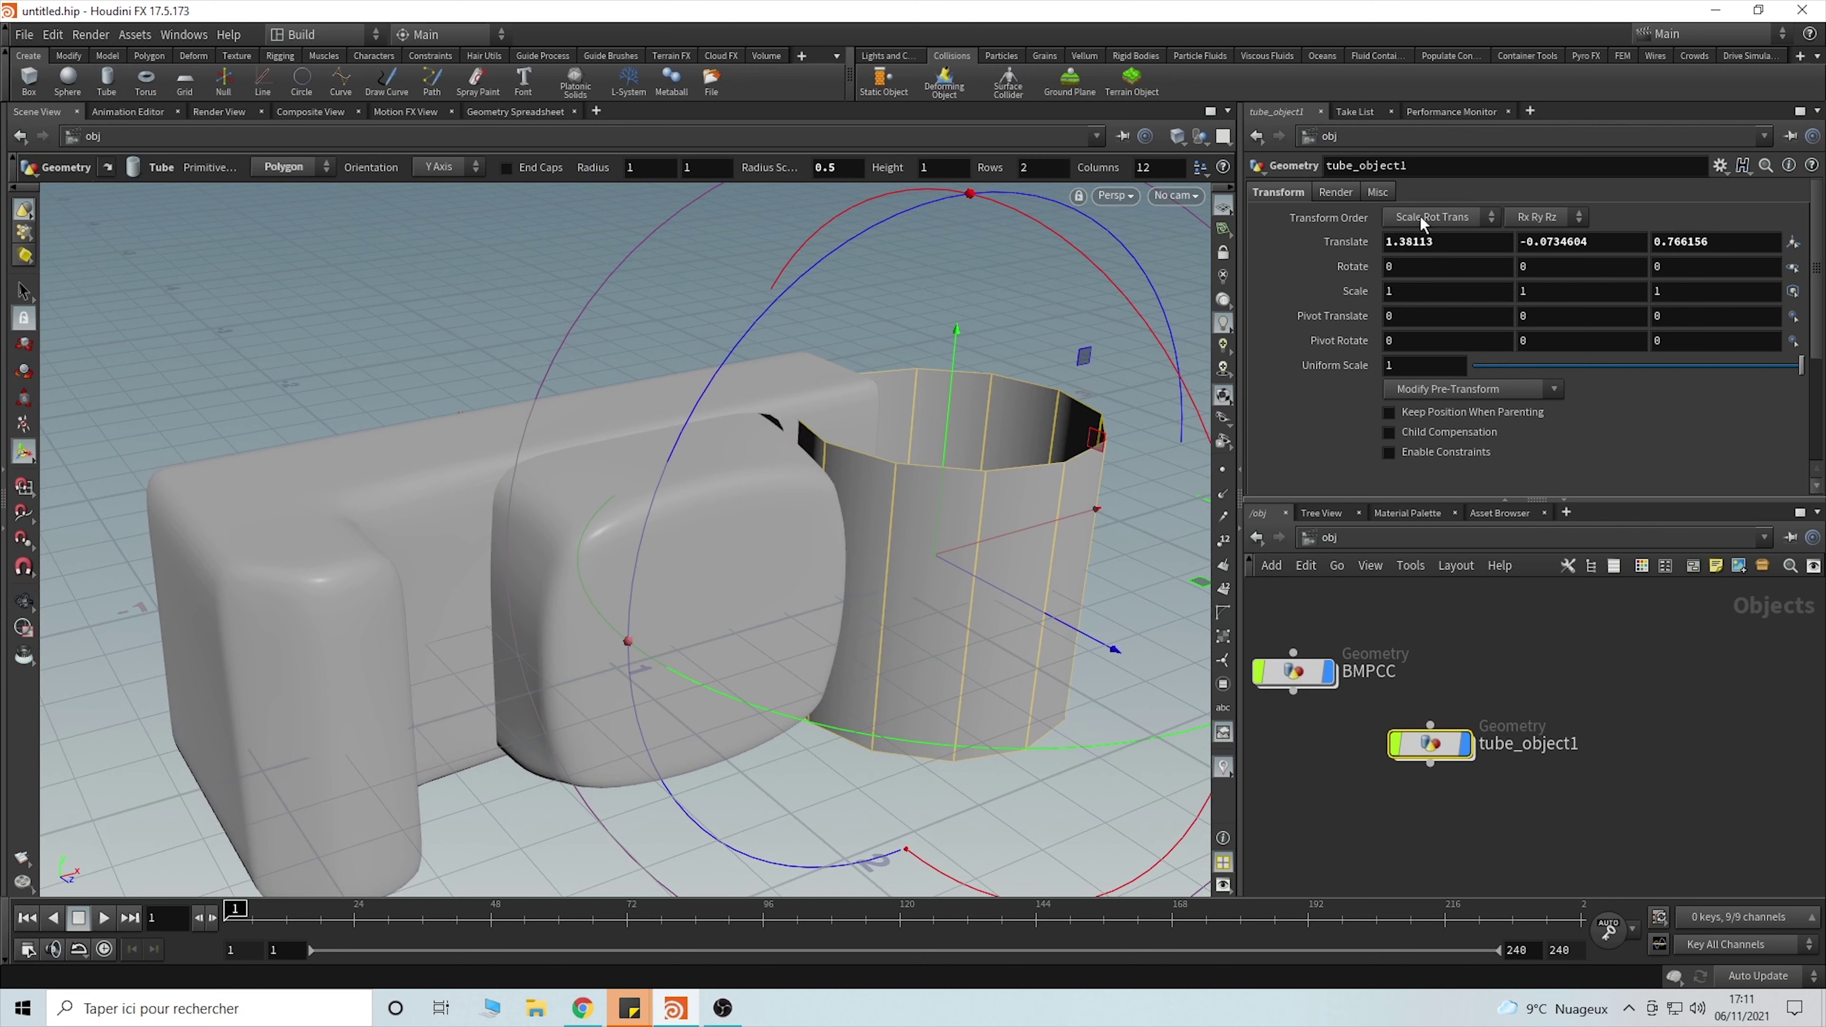
- Set the tube object's translation to 0 on all three axes
double_click(1451, 242)
type("0")
double_click(1581, 241)
type("0")
key("Tab")
type("0")
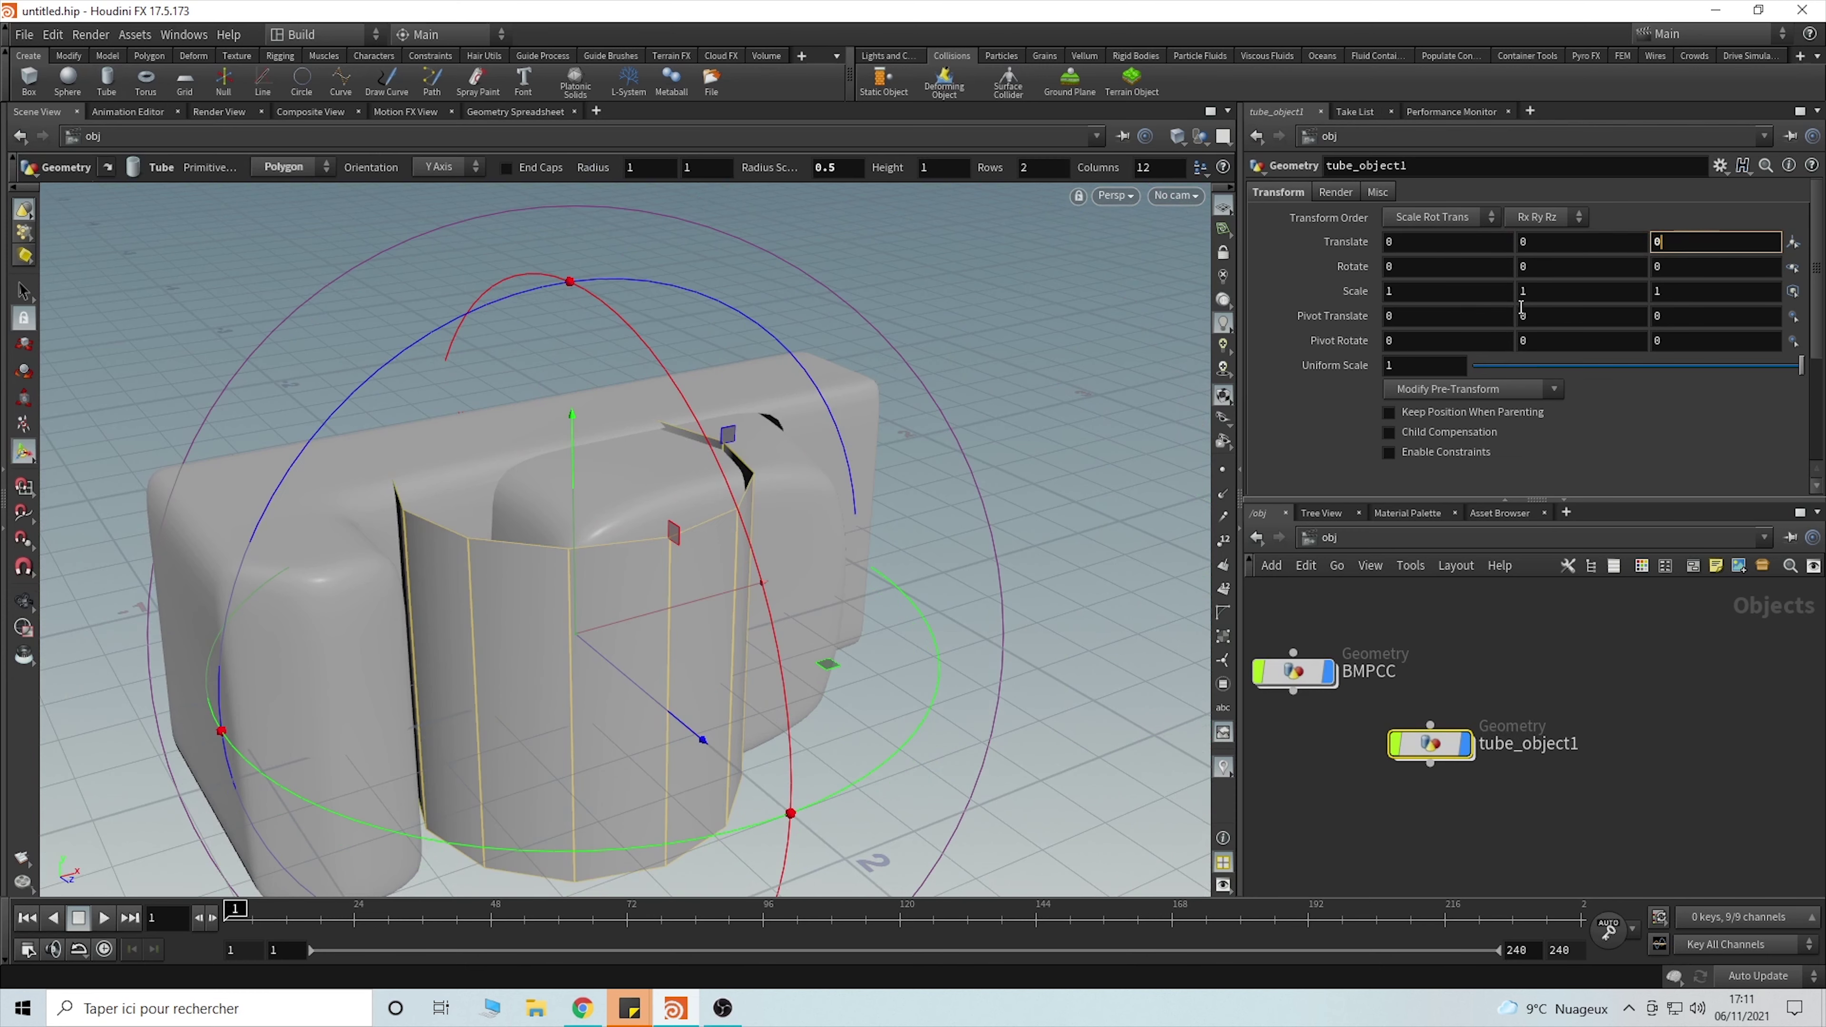
key("Return")
- Rotate the tube object 90 degrees about X and move it against the front box, to about X 0.37 and Z 1.46
left_click_drag(706, 584, 693, 468, "alt")
double_click(1540, 265)
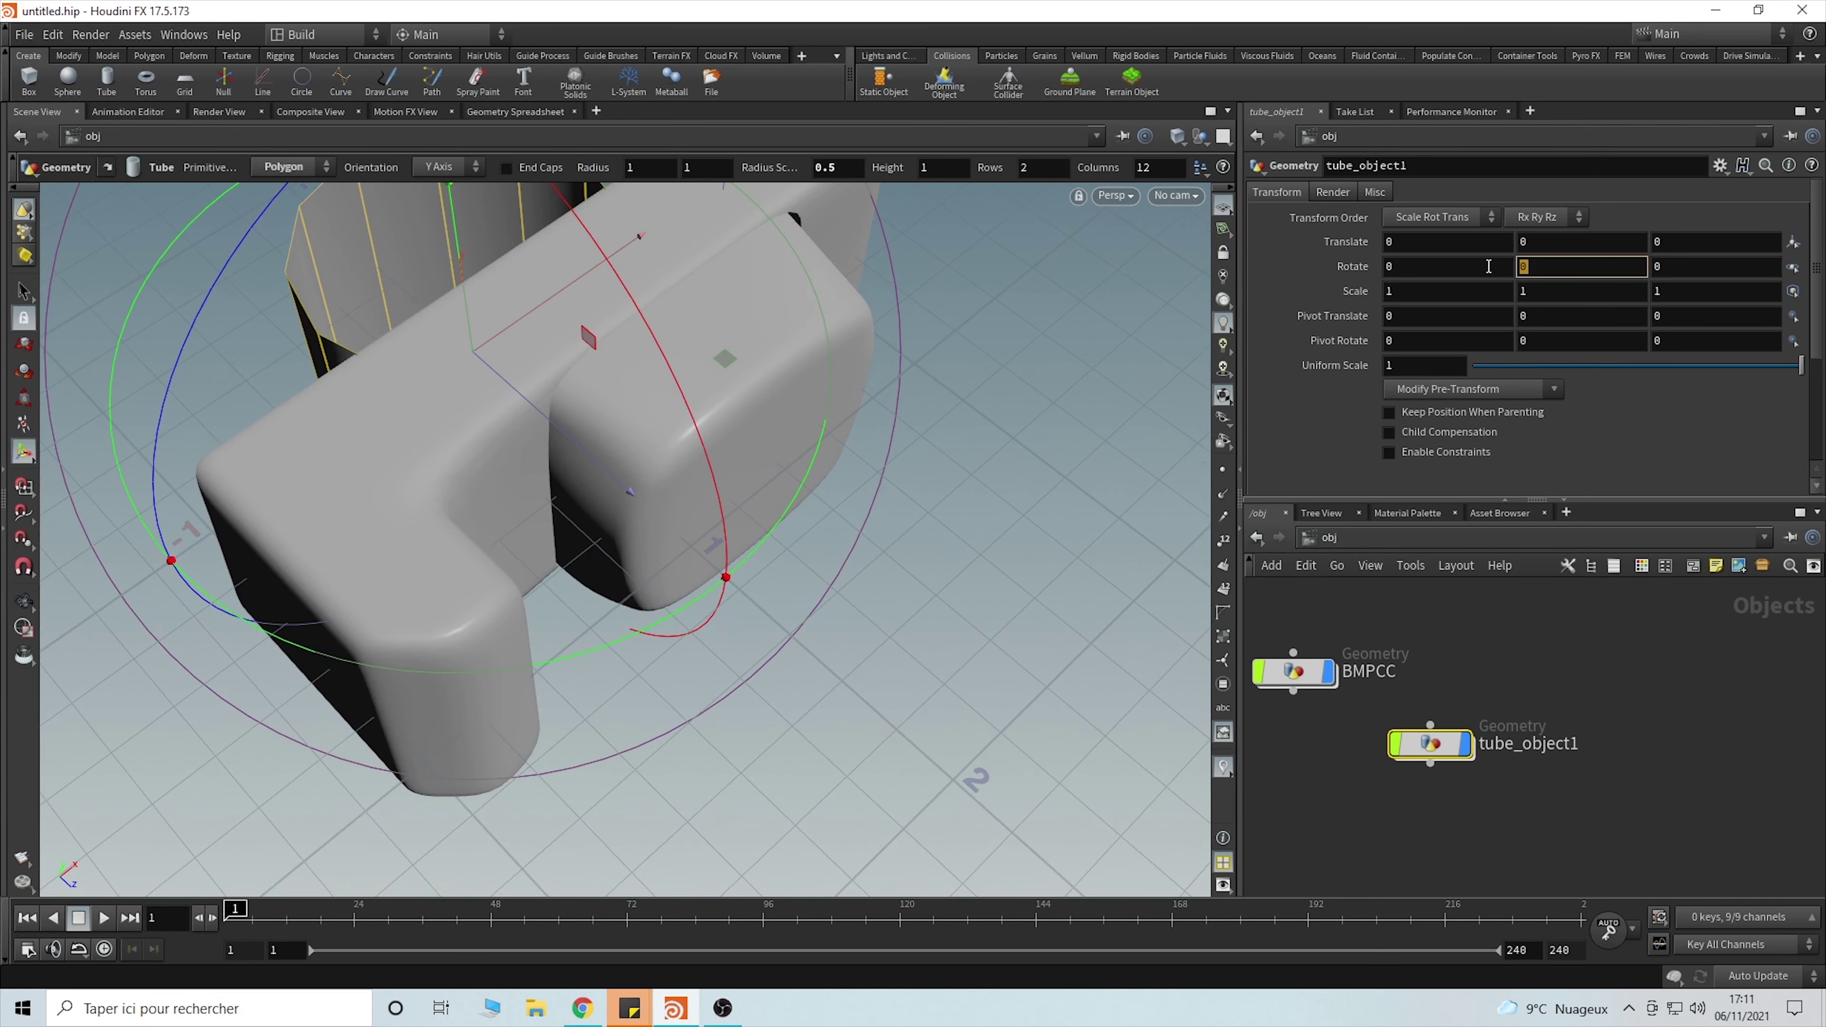
double_click(1487, 266)
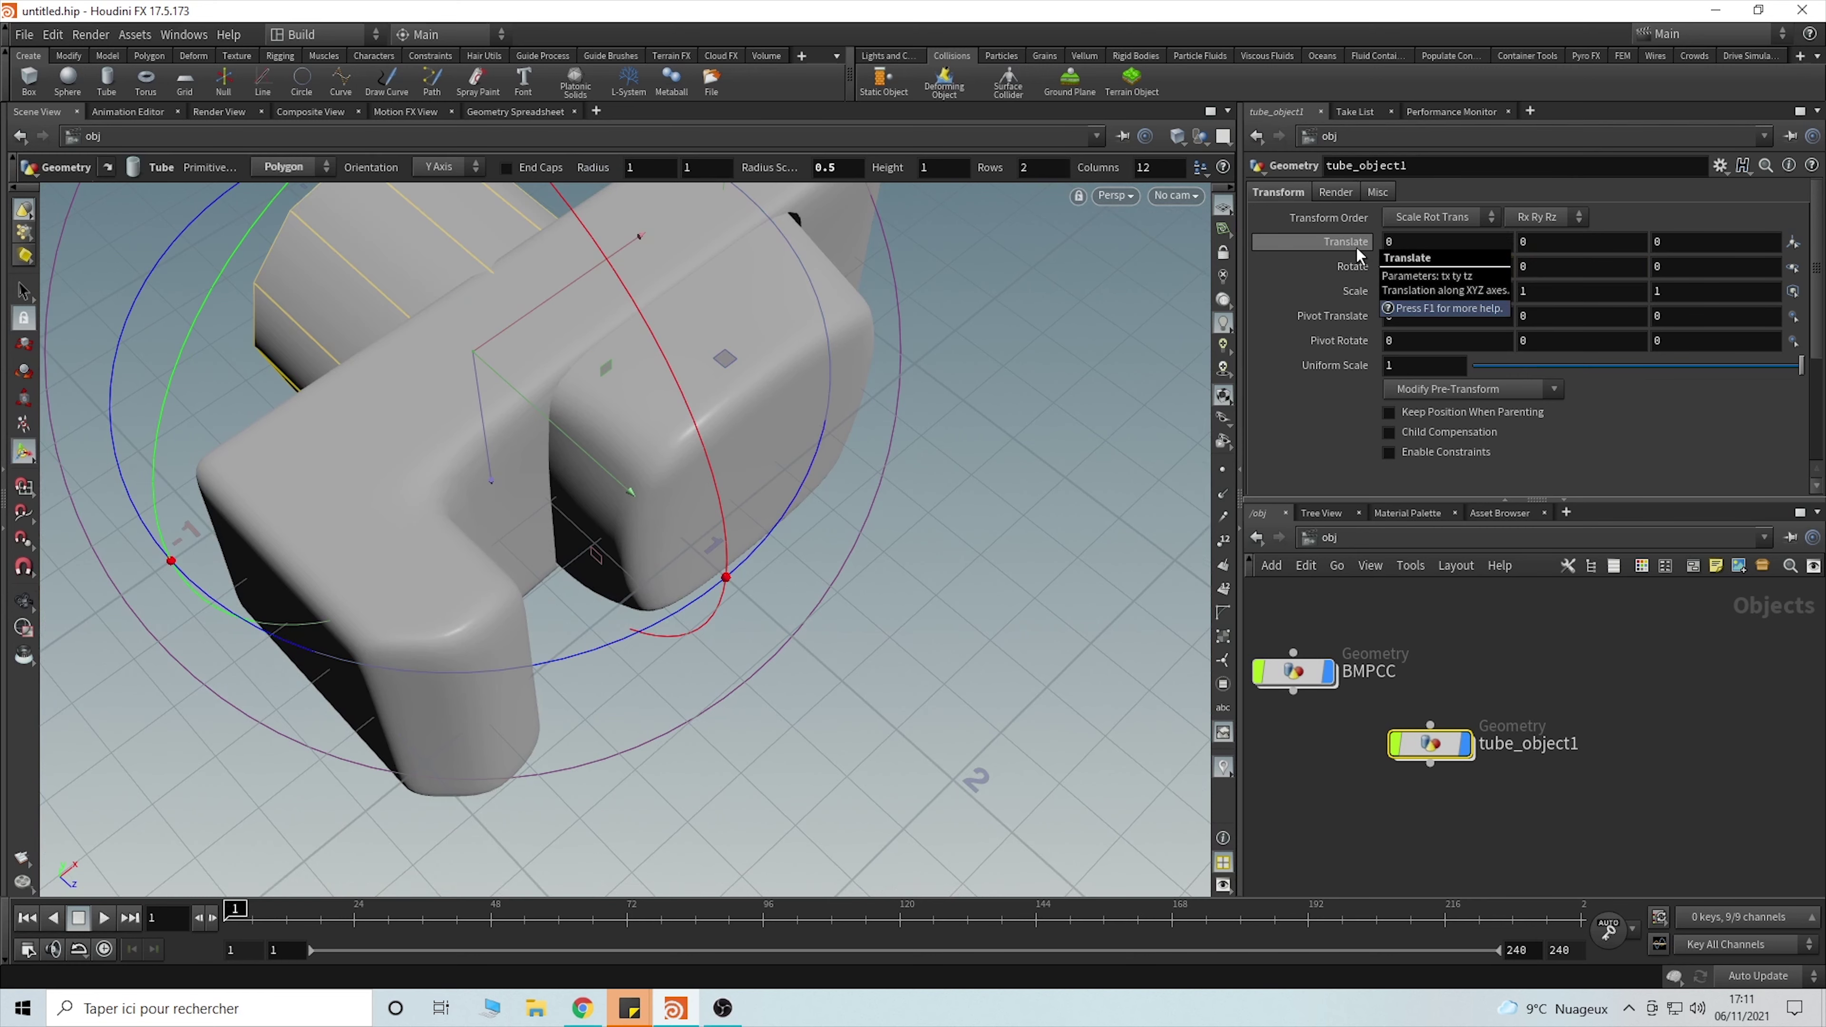
type("90")
key("Return")
left_click_drag(625, 532, 907, 450)
left_click_drag(917, 735, 908, 726)
left_click_drag(888, 460, 860, 290, "alt")
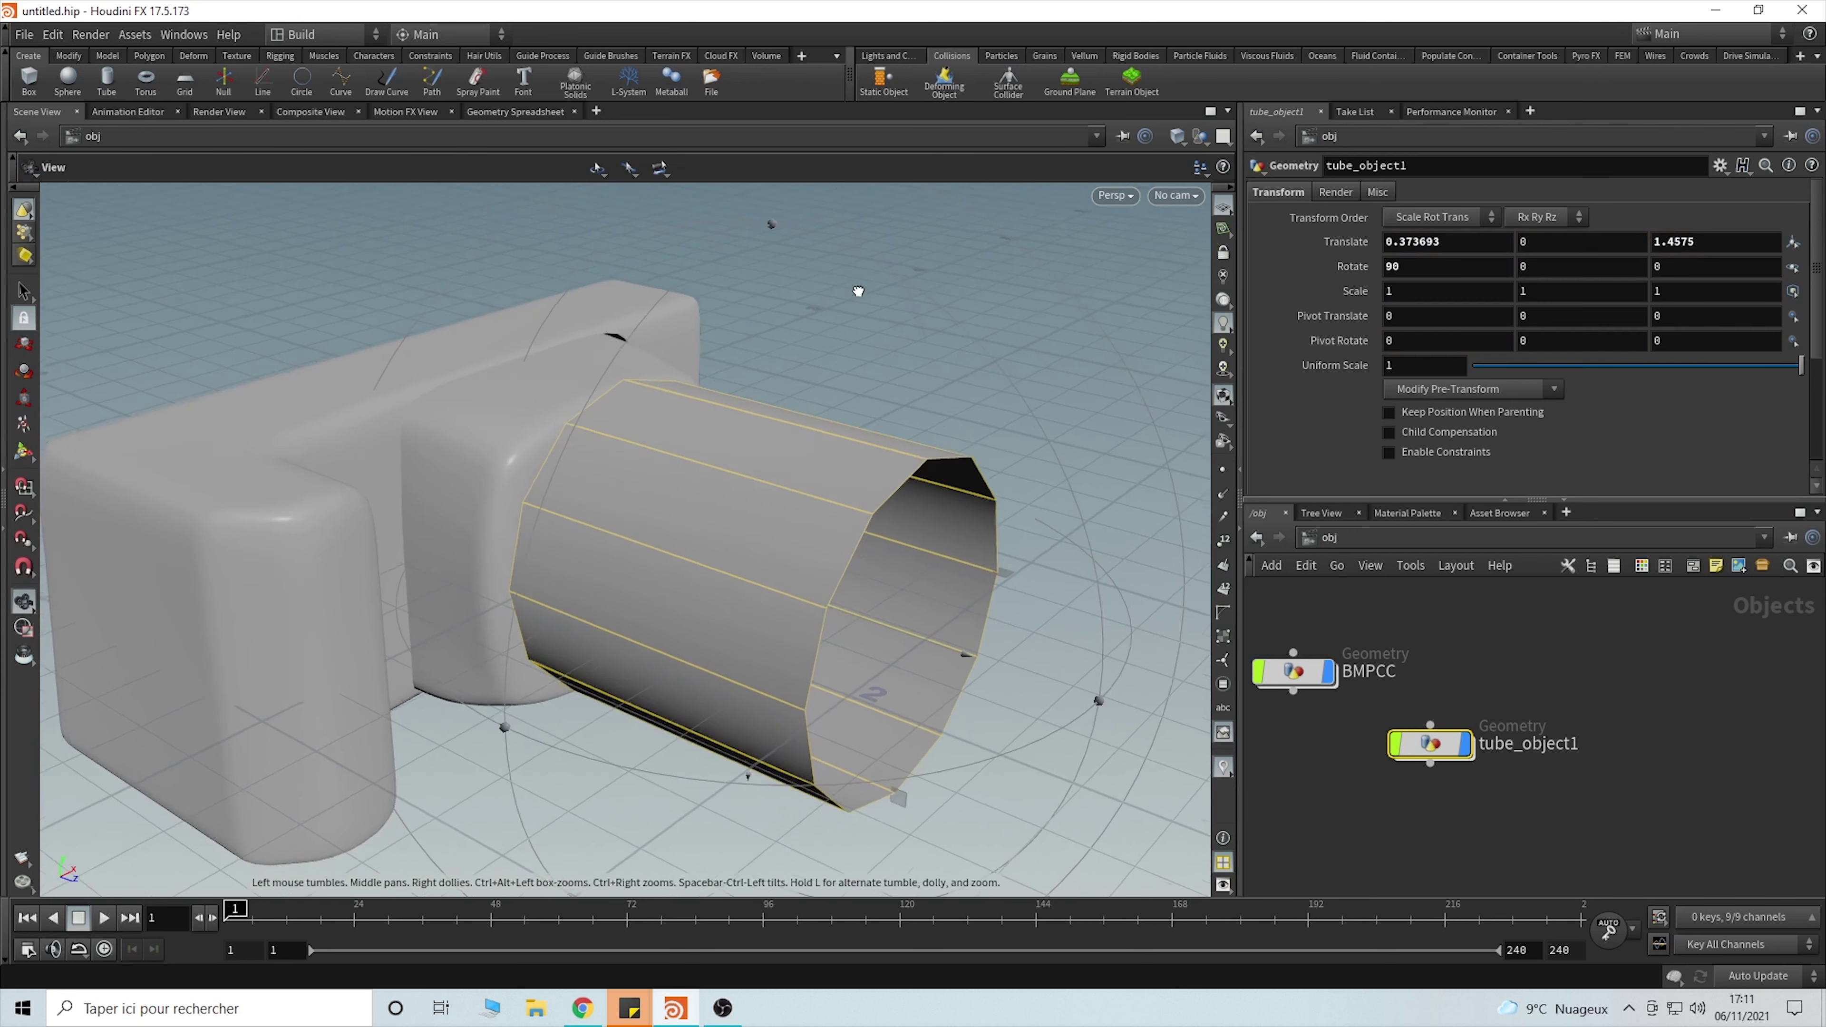
- Enter the tube's geometry, enable end caps, and set its radius scale to 0.368 and height to 1.32, with the centre at about Y 0.155
double_click(1432, 748)
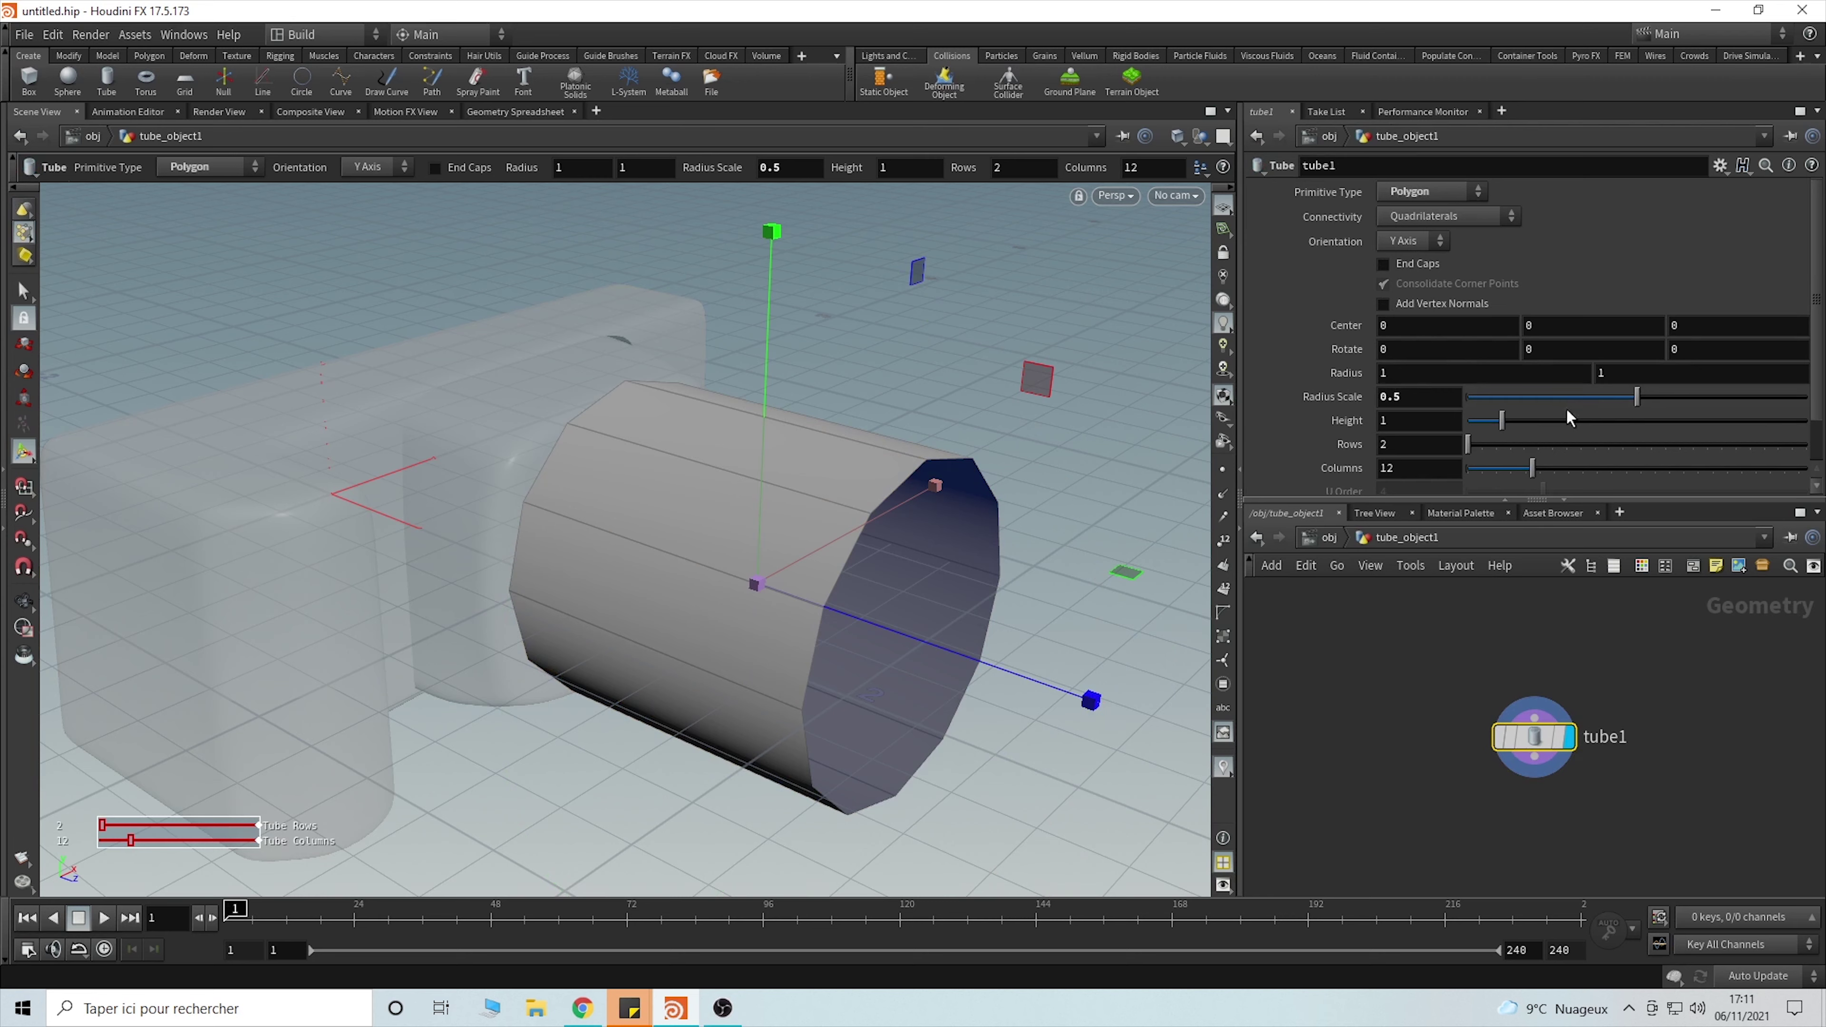
left_click_drag(1628, 402, 1590, 396)
key("Escape")
left_click_drag(718, 547, 679, 515)
left_click(1384, 265)
left_click_drag(650, 611, 770, 543, "alt")
key("Return")
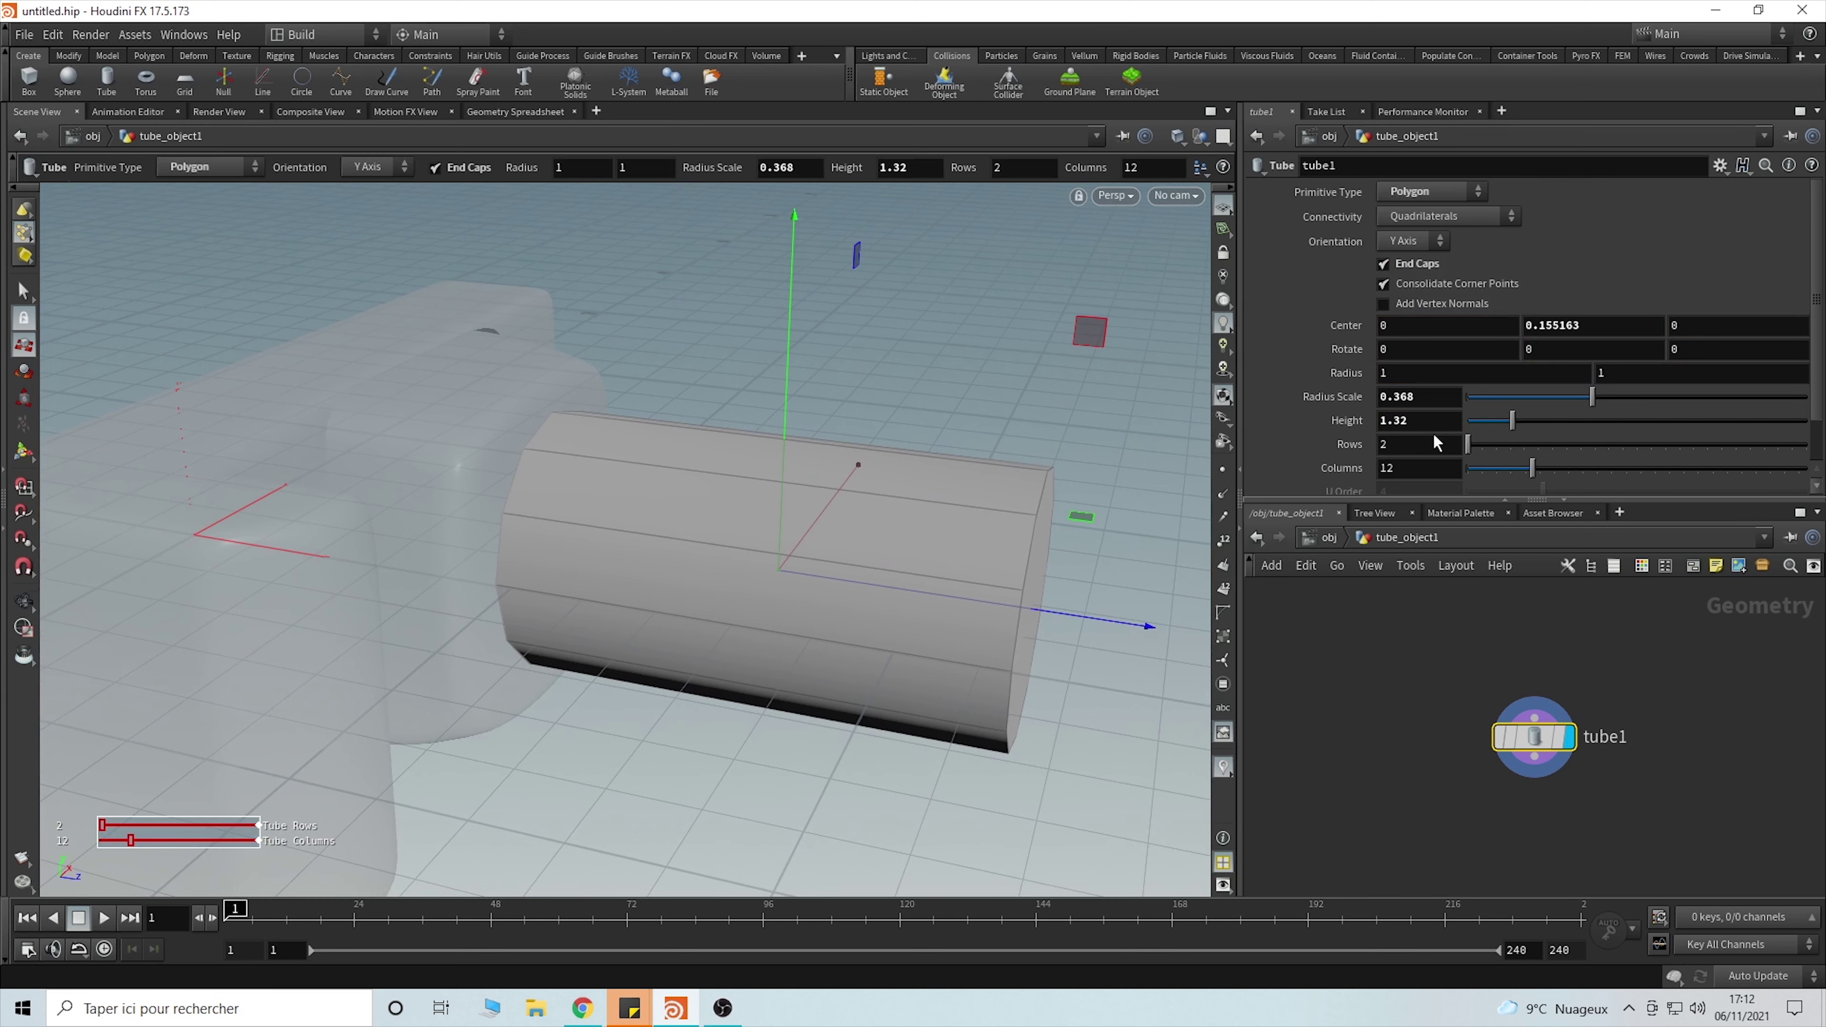
- Set the tube's rows to 6 and its columns to 48
left_click_drag(1467, 443, 1708, 467)
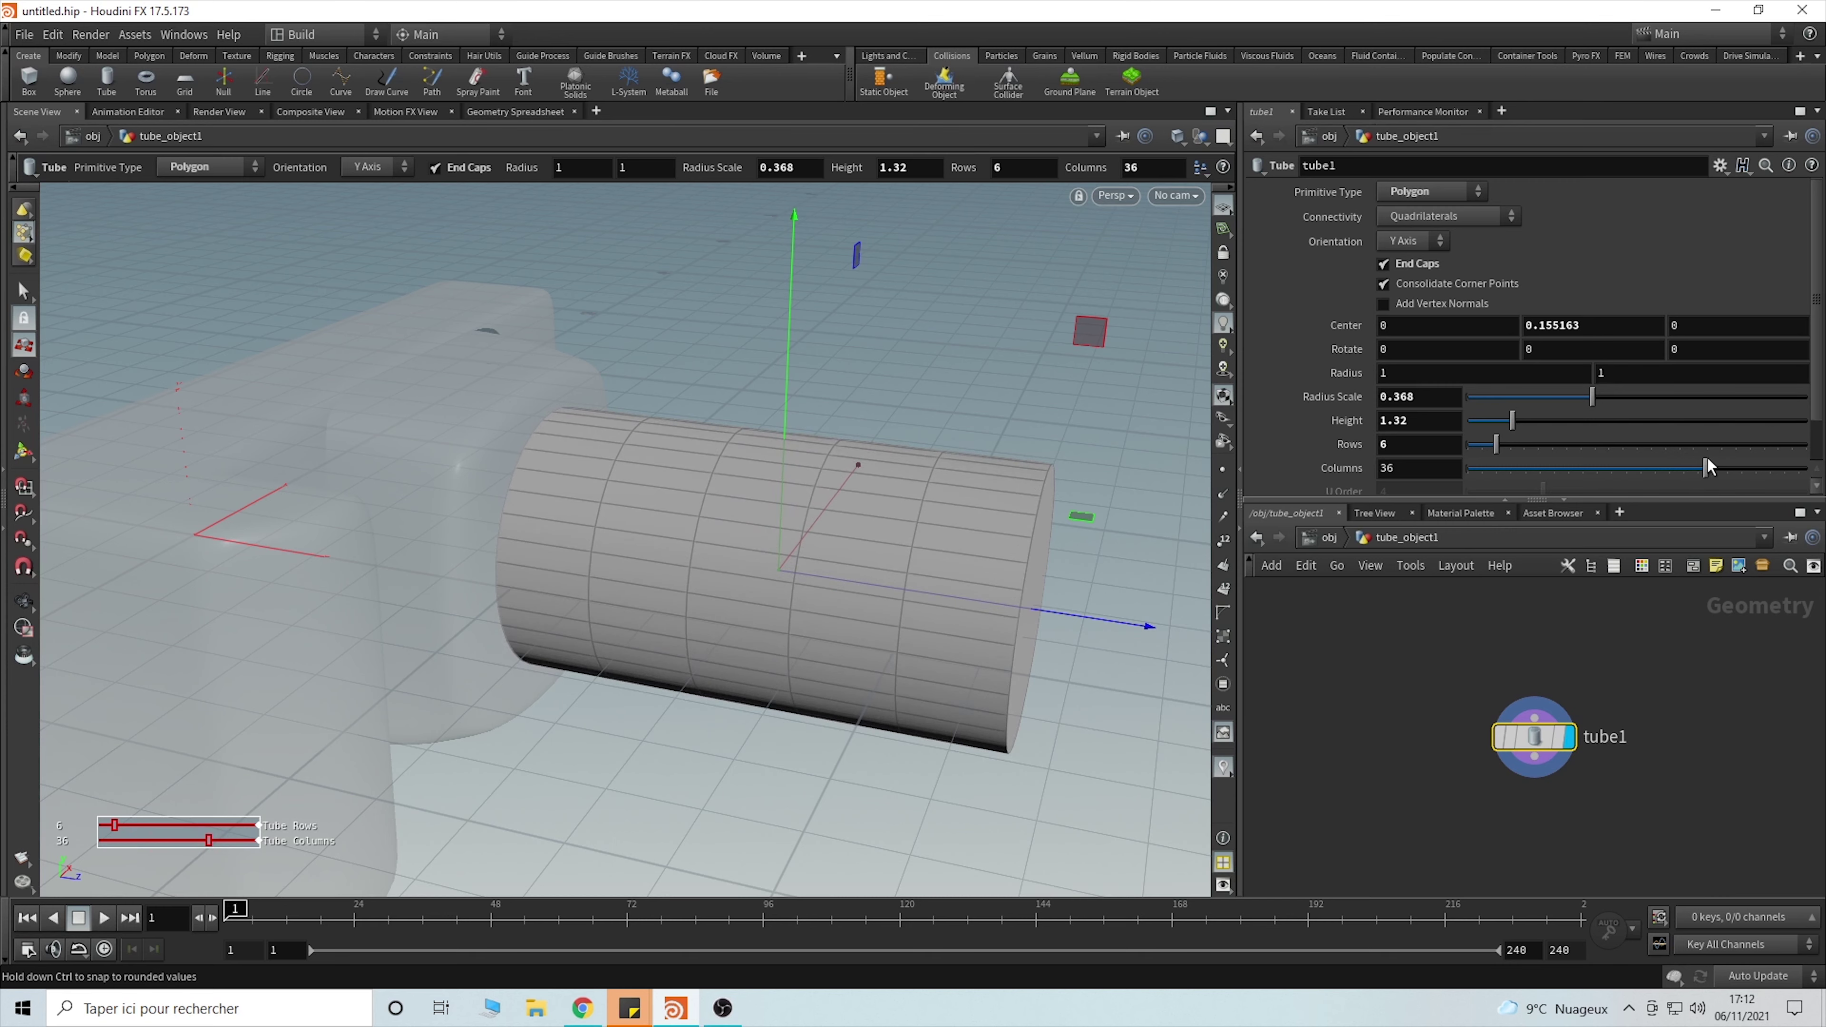
left_click_drag(921, 547, 912, 625, "alt")
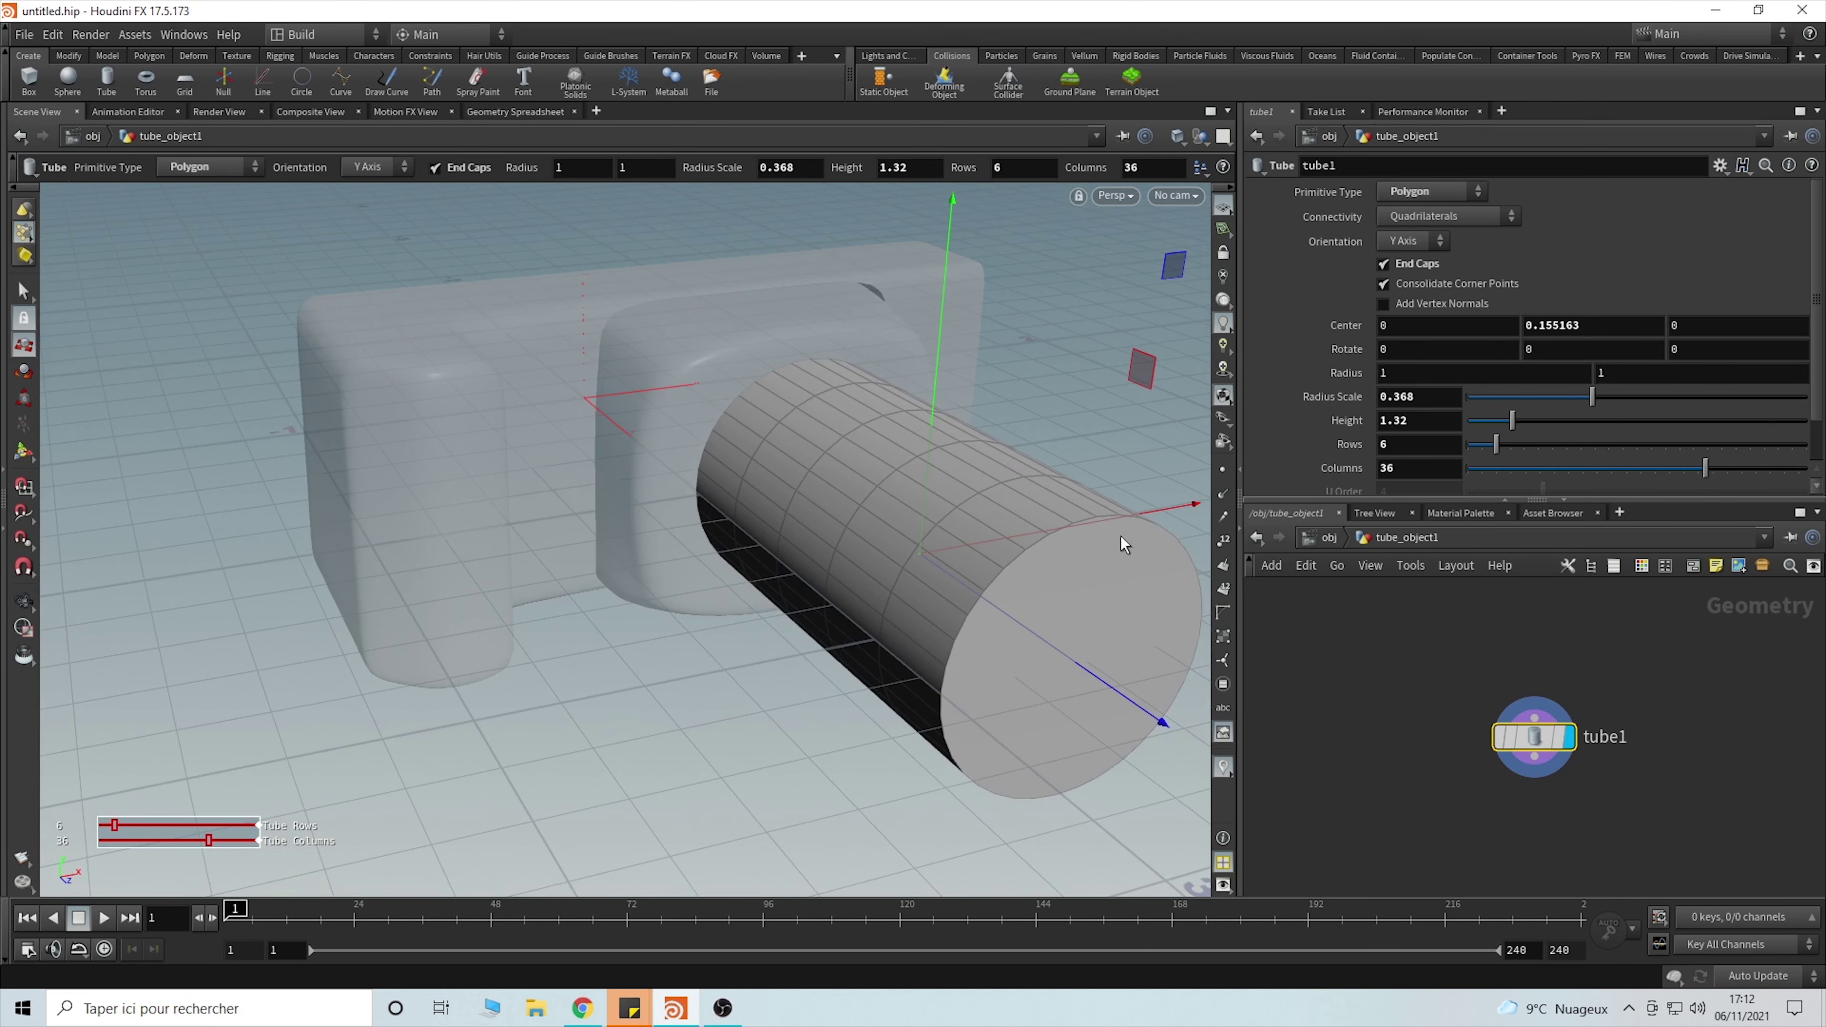
left_click_drag(746, 465, 921, 428, "alt")
scroll(920, 428, "up", 3)
left_click(1441, 475)
type("48")
key("Return")
left_click_drag(911, 570, 689, 481, "alt")
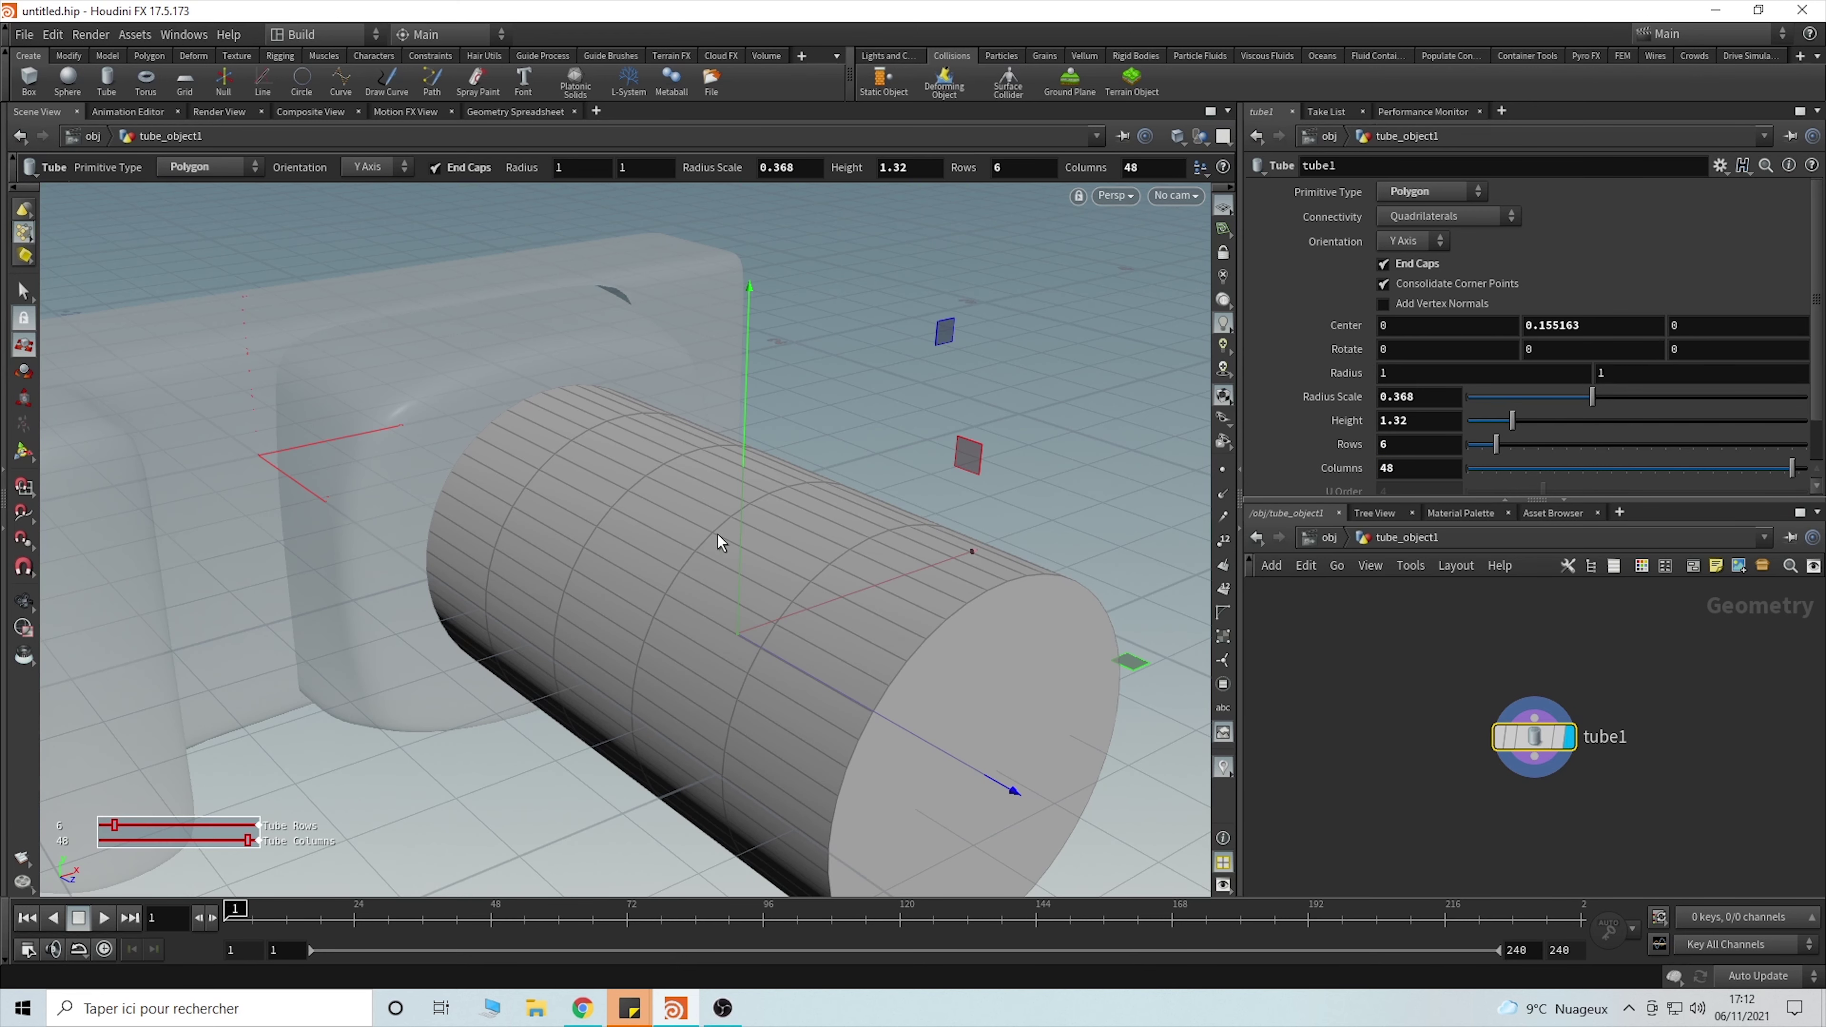
- Select the ring of lengthwise edges around the tube's middle band
key("s")
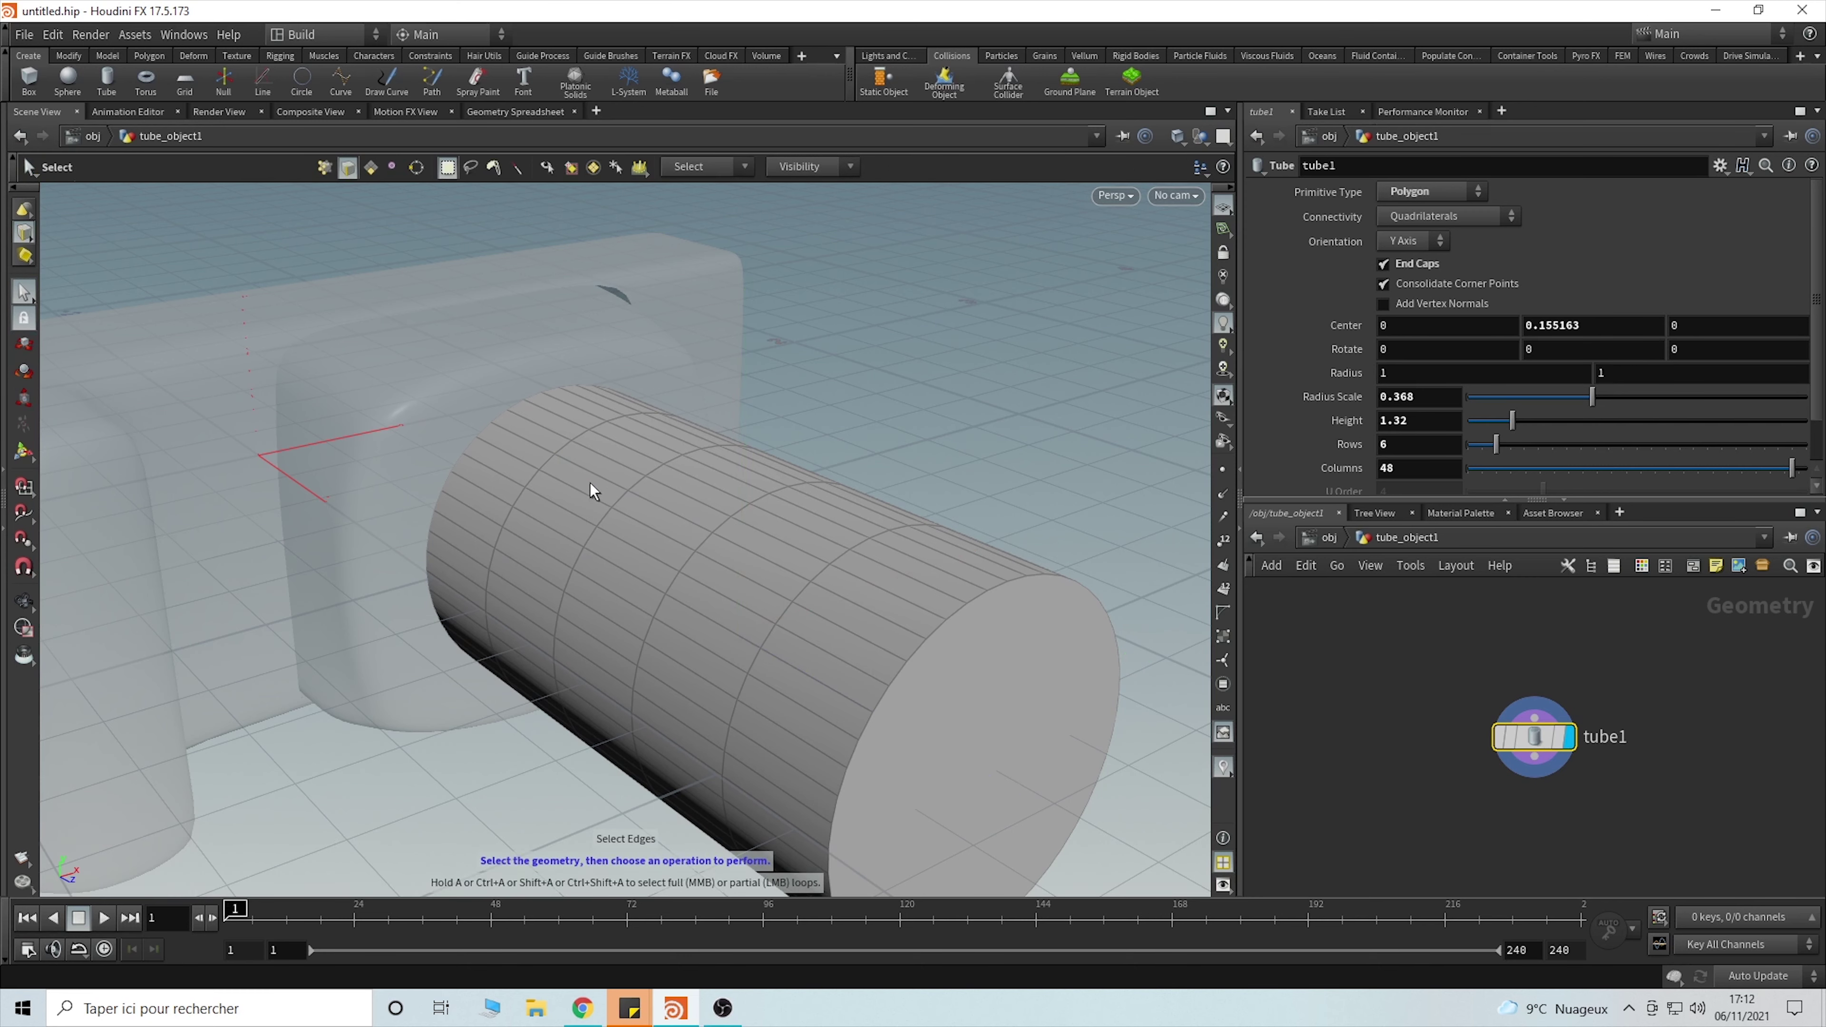
key("space+3")
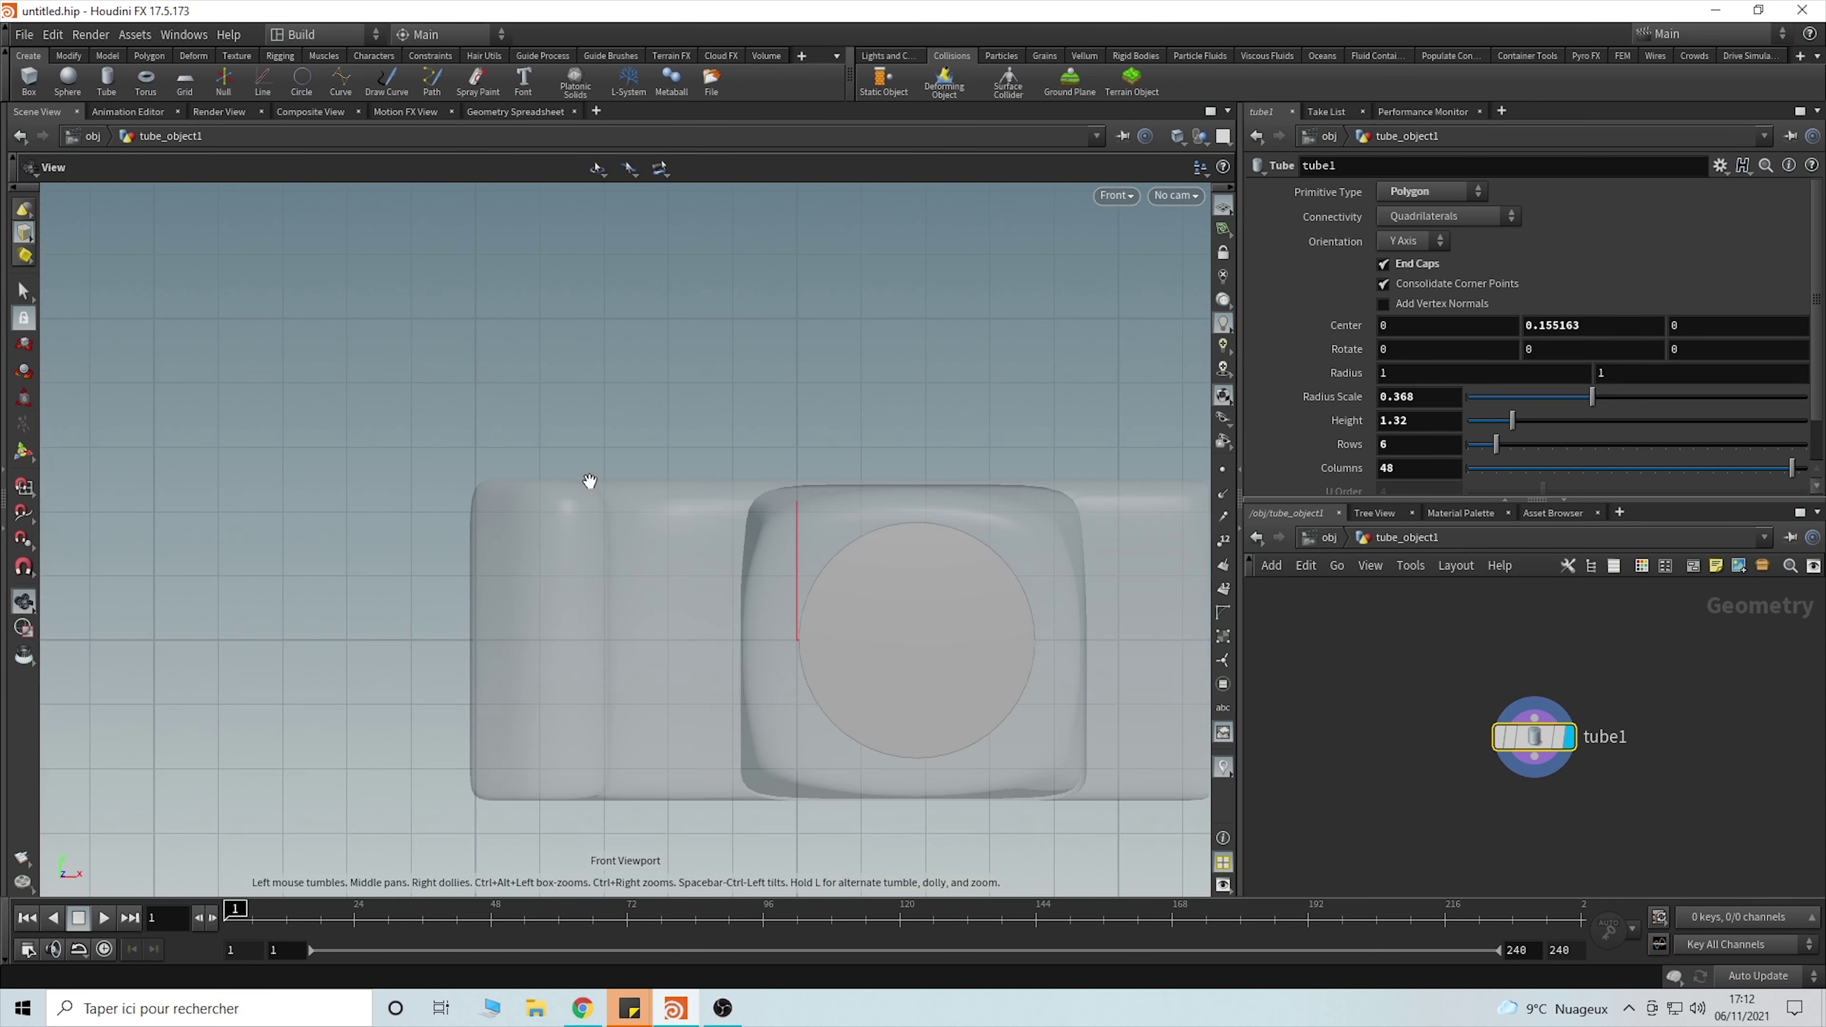
key("space+4")
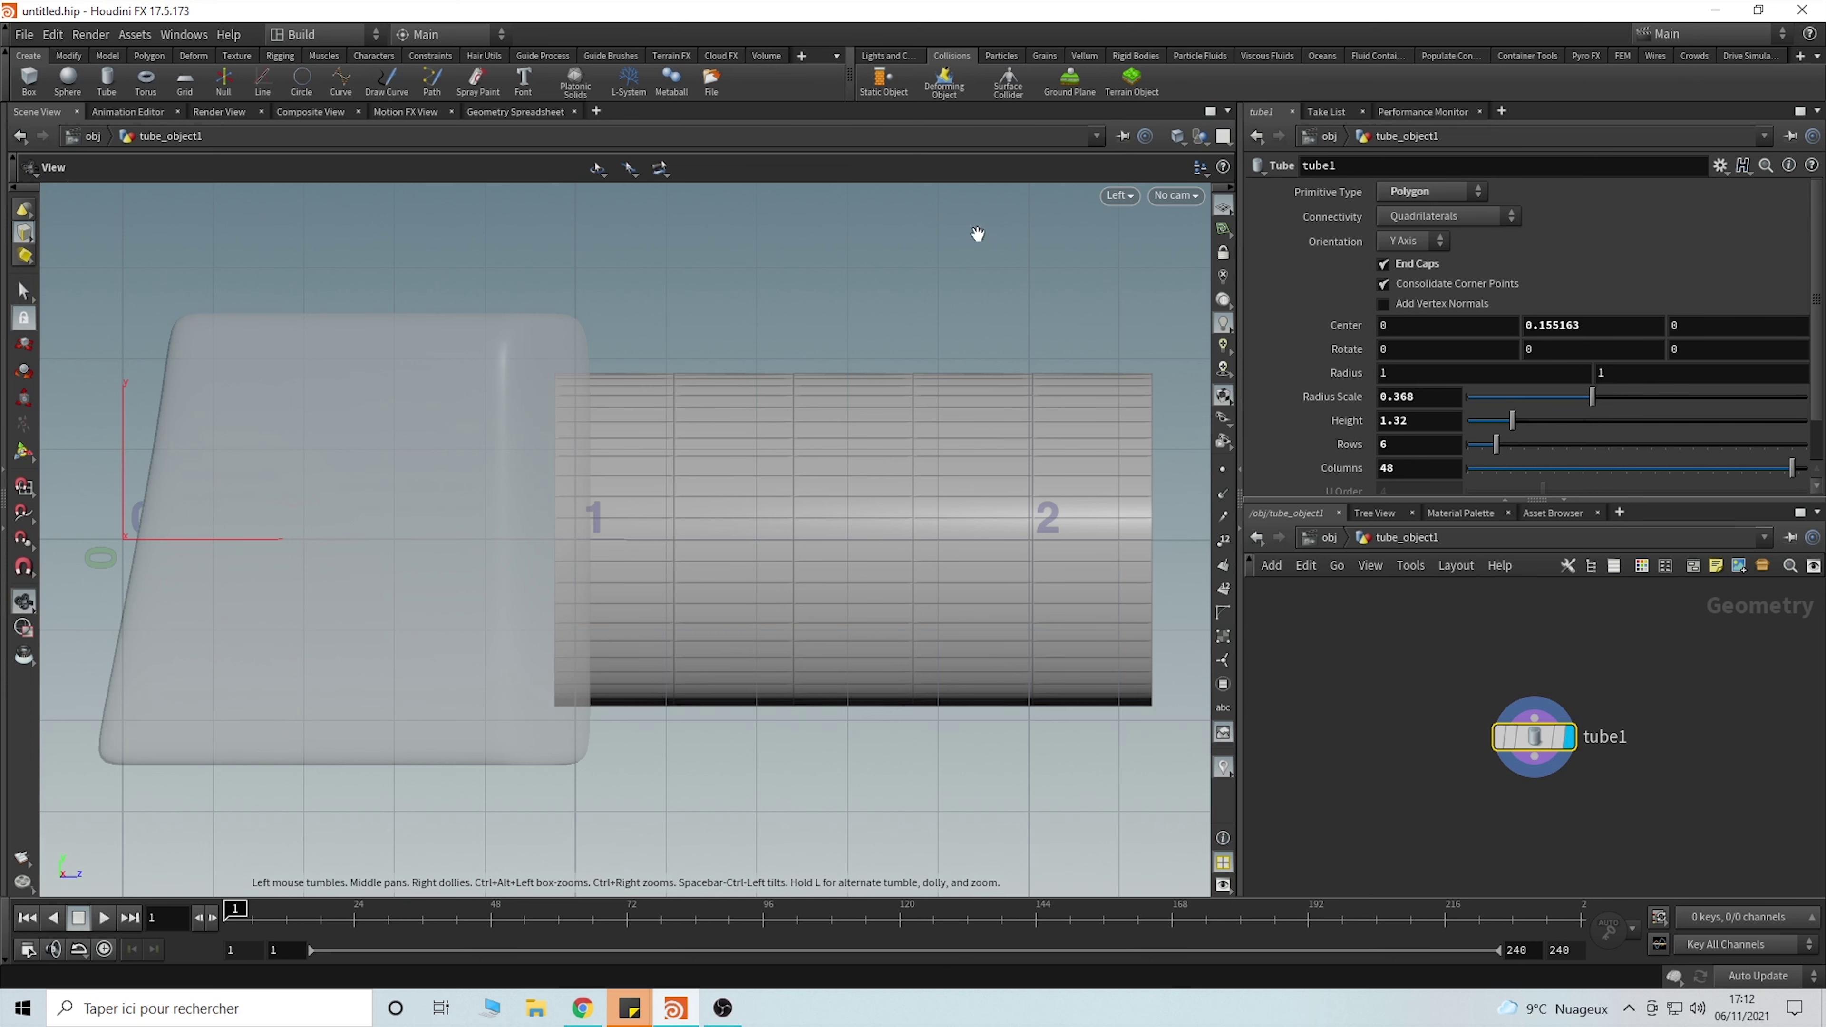
key("s")
left_click(855, 374)
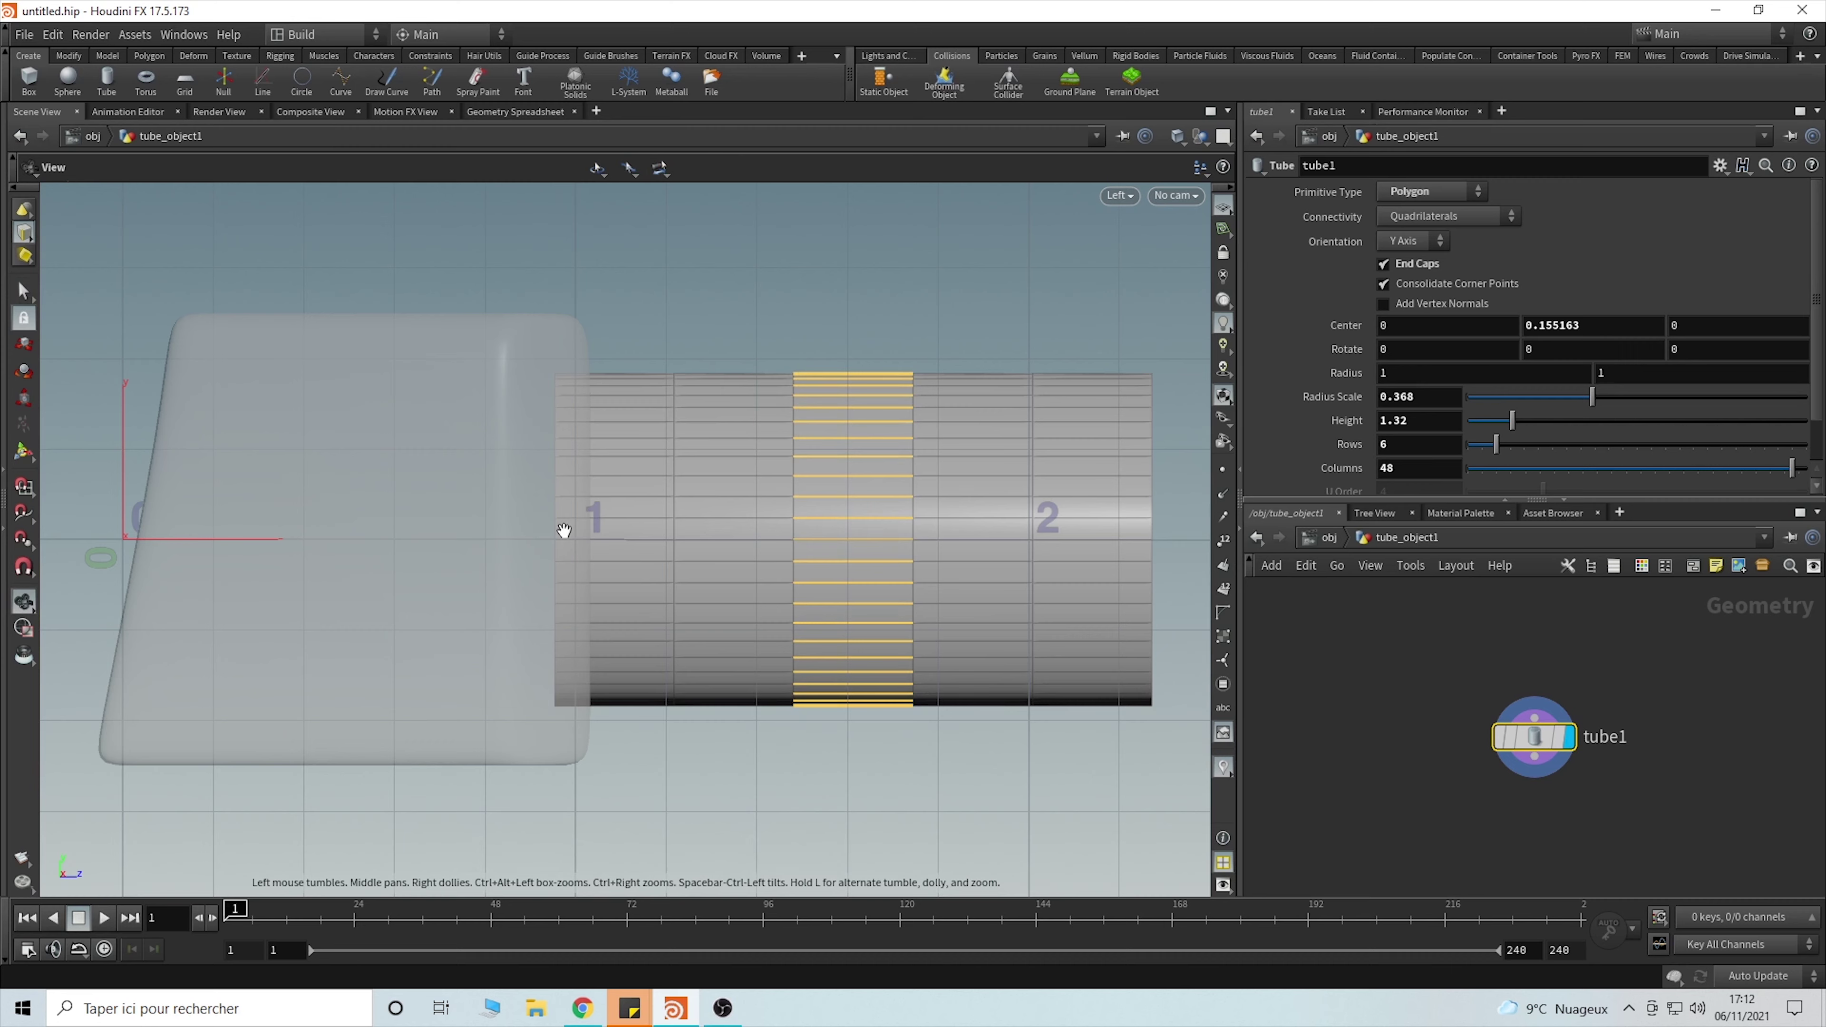
key("space+1")
left_click_drag(564, 532, 629, 567)
left_click_drag(643, 396, 677, 509)
left_click_drag(448, 258, 722, 571)
left_click_drag(644, 416, 538, 555)
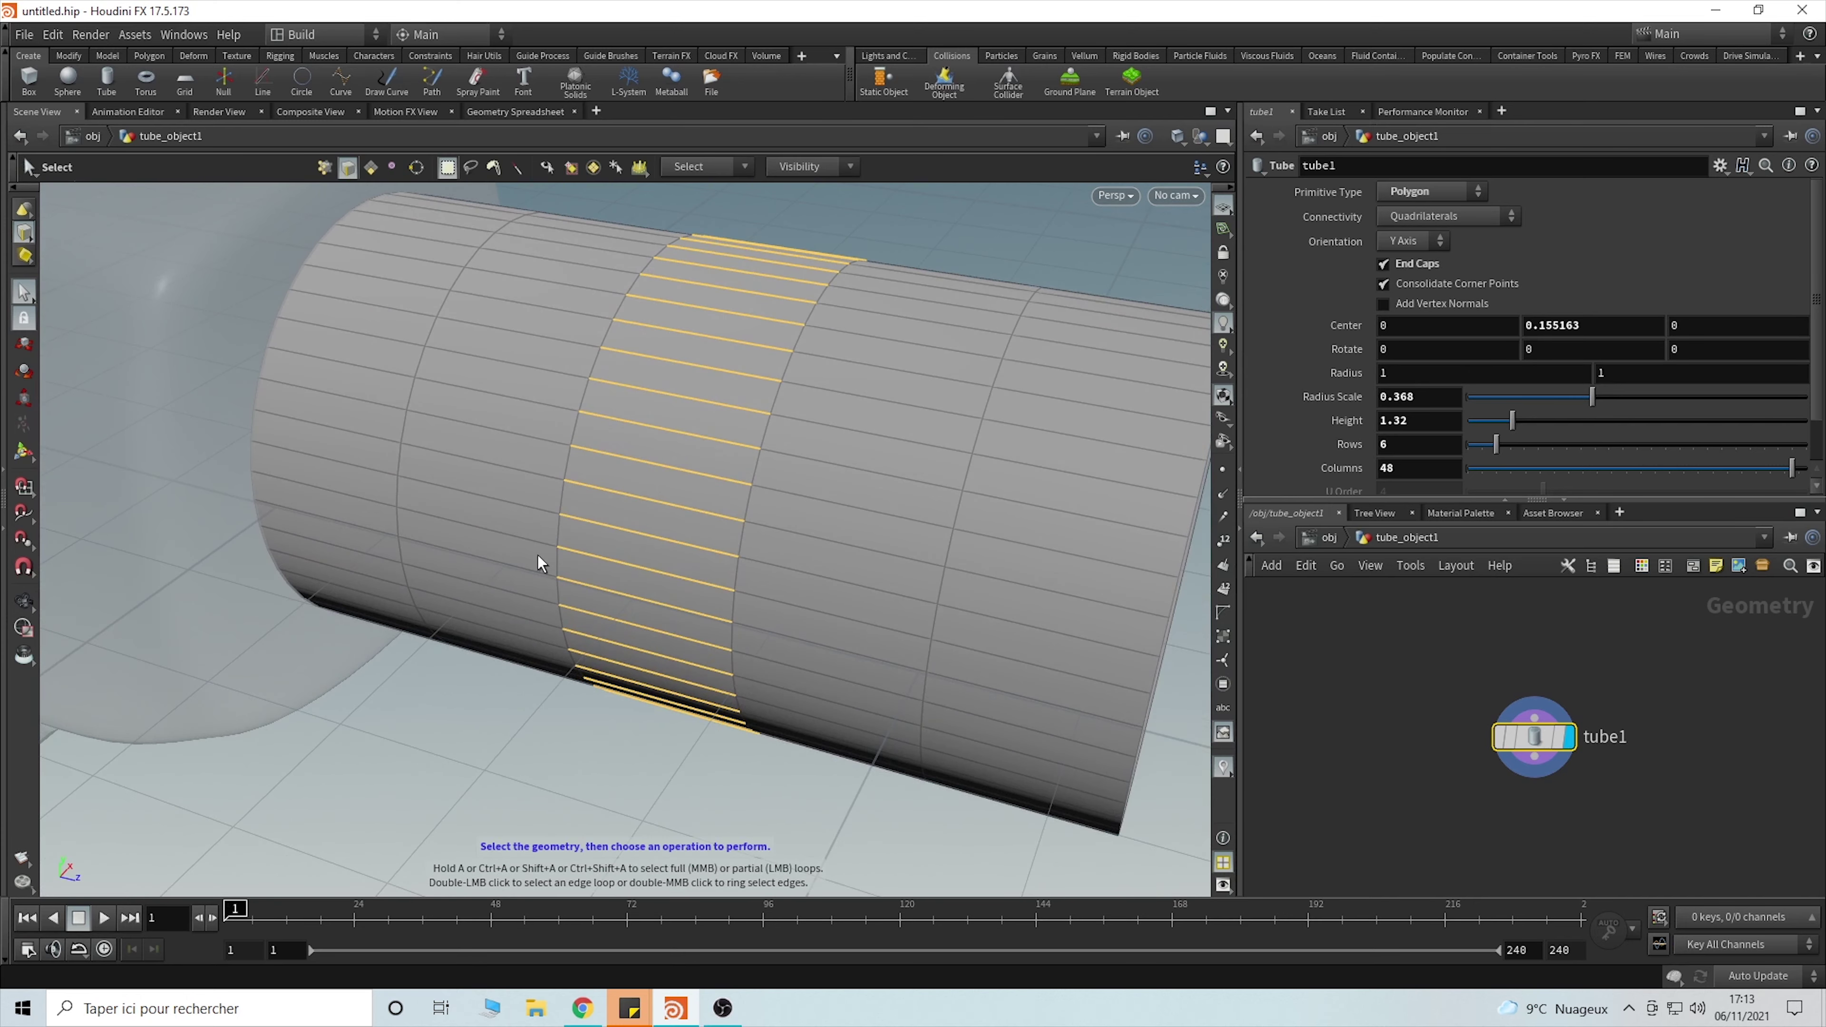
- Apply a PolyBevel to the selected edge ring with a fixed-distance offset of 0.009
key("Tab")
type("polybevel")
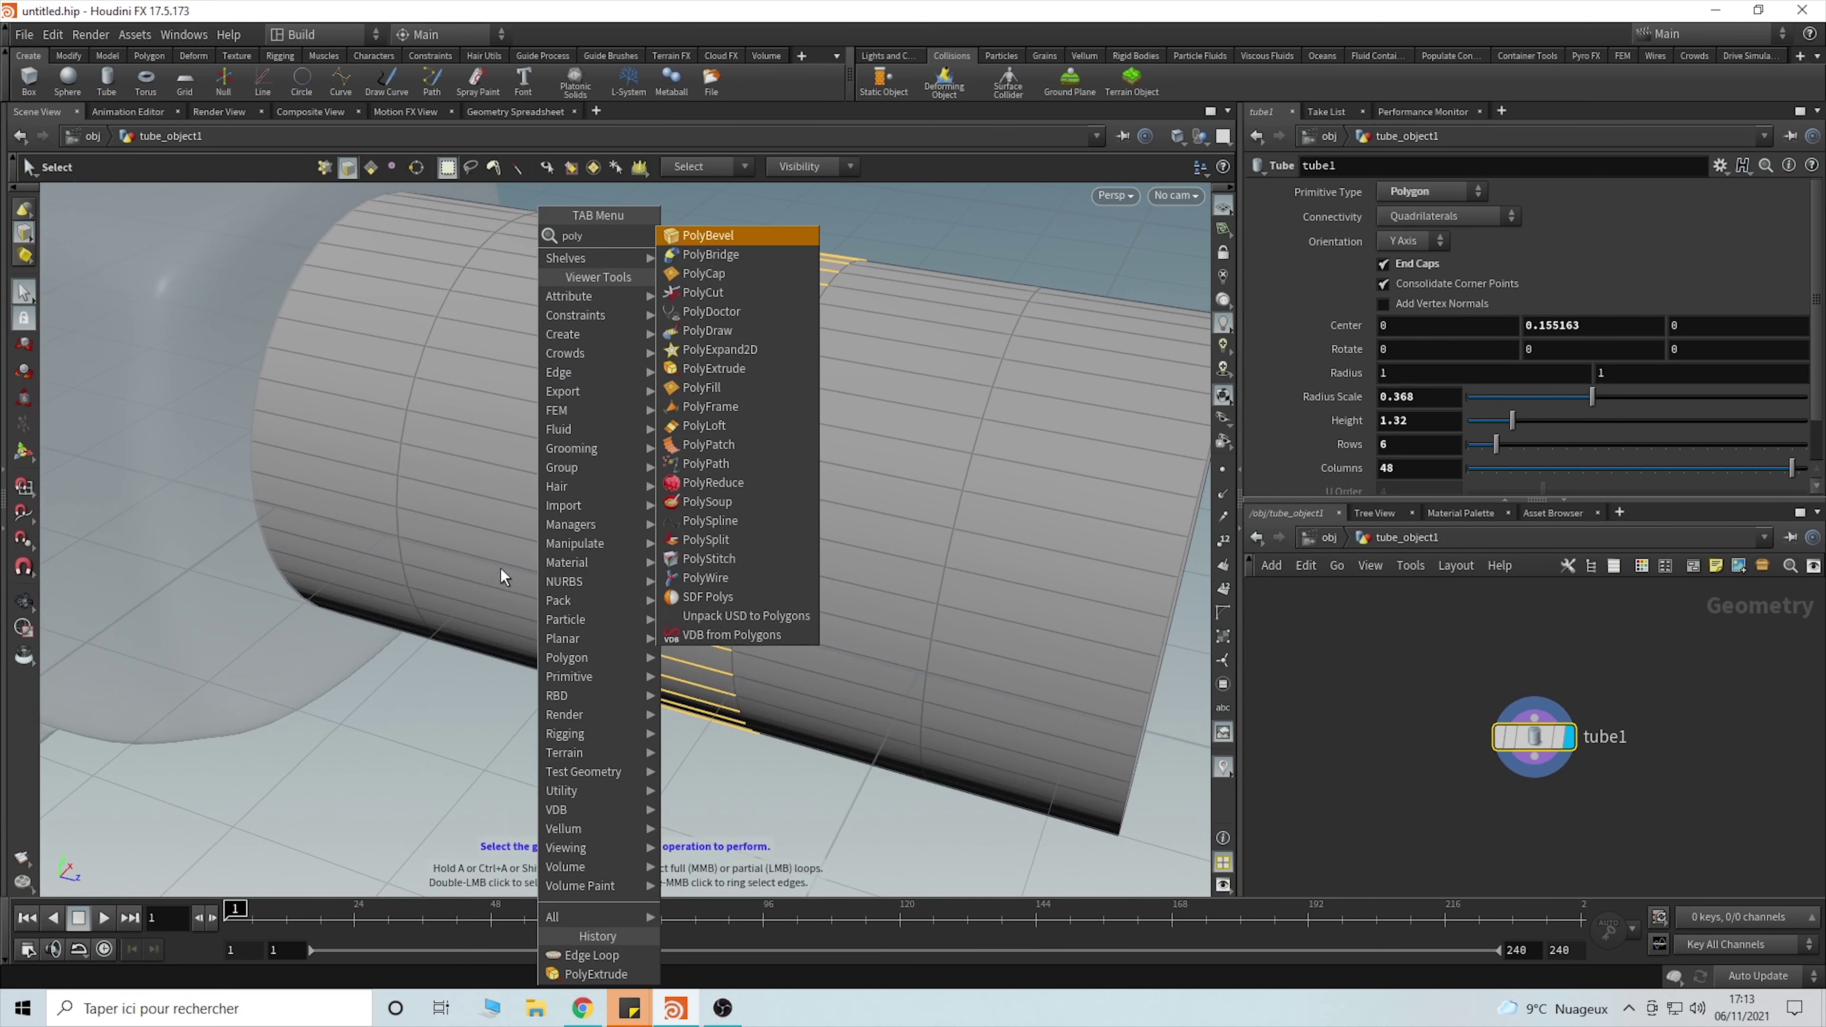
key("Return")
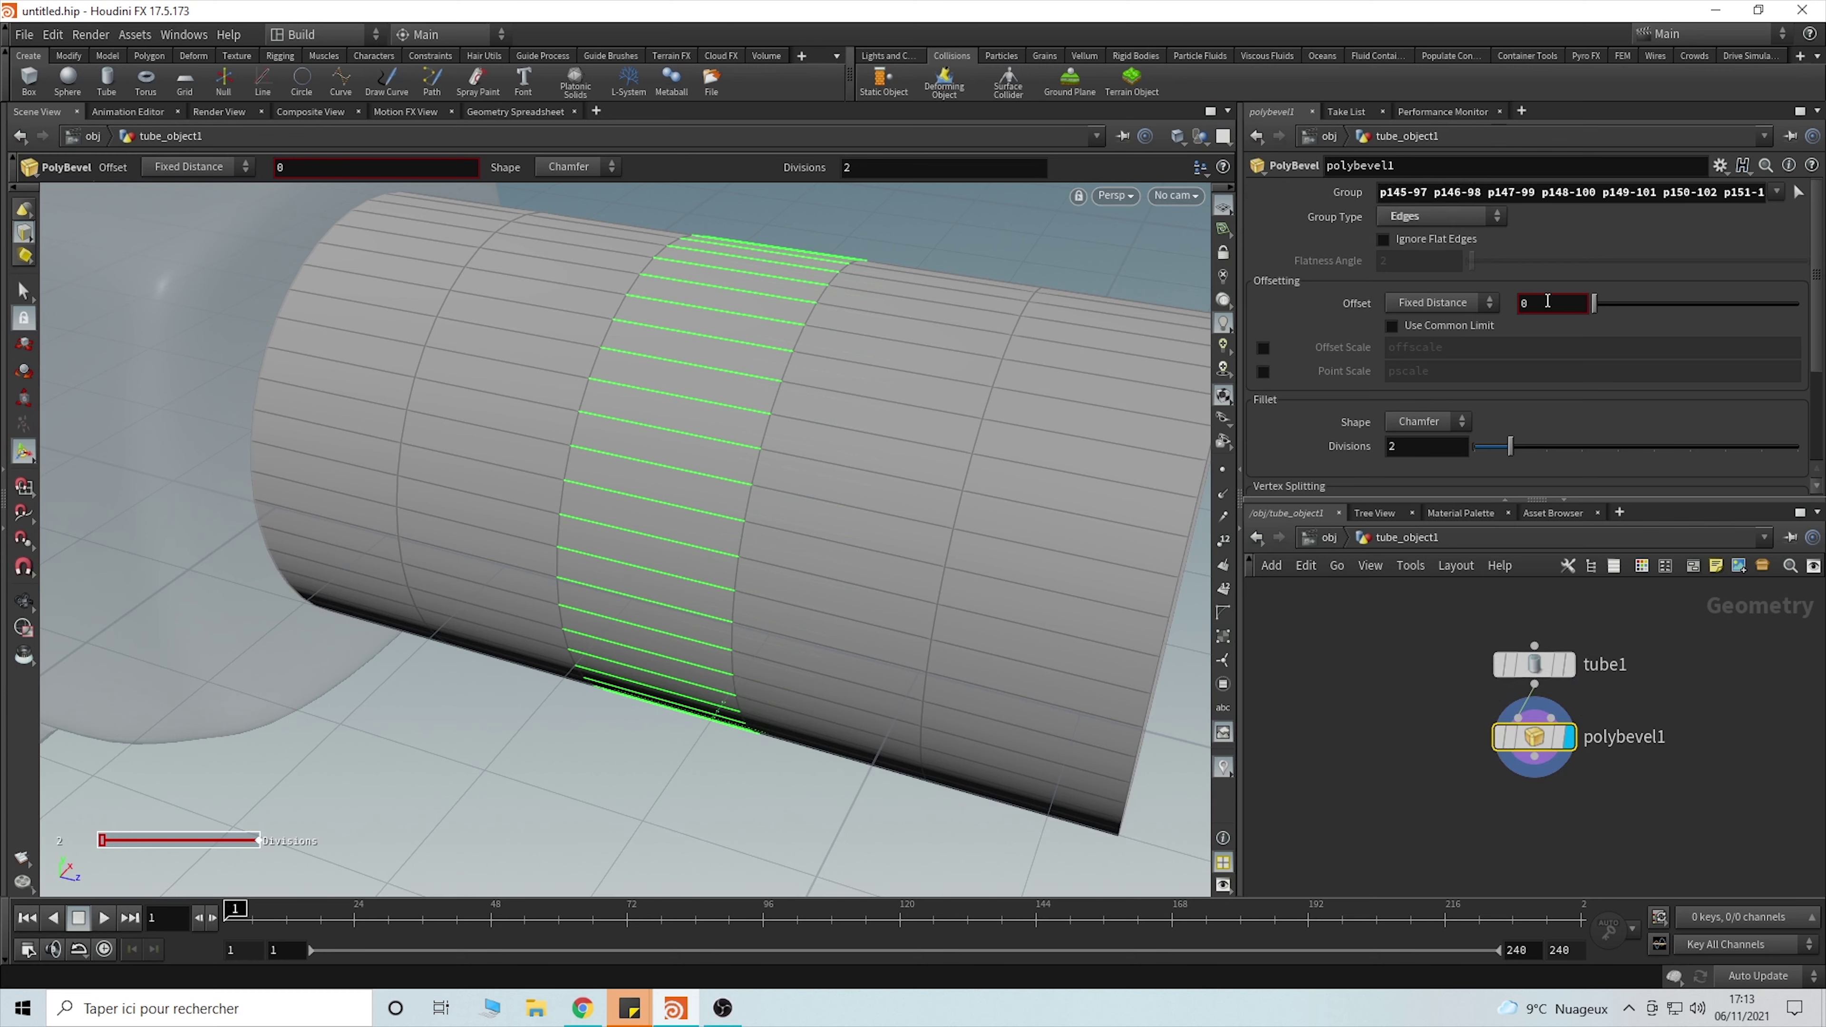
left_click_drag(1597, 305, 1596, 305)
scroll(794, 428, "up", 5)
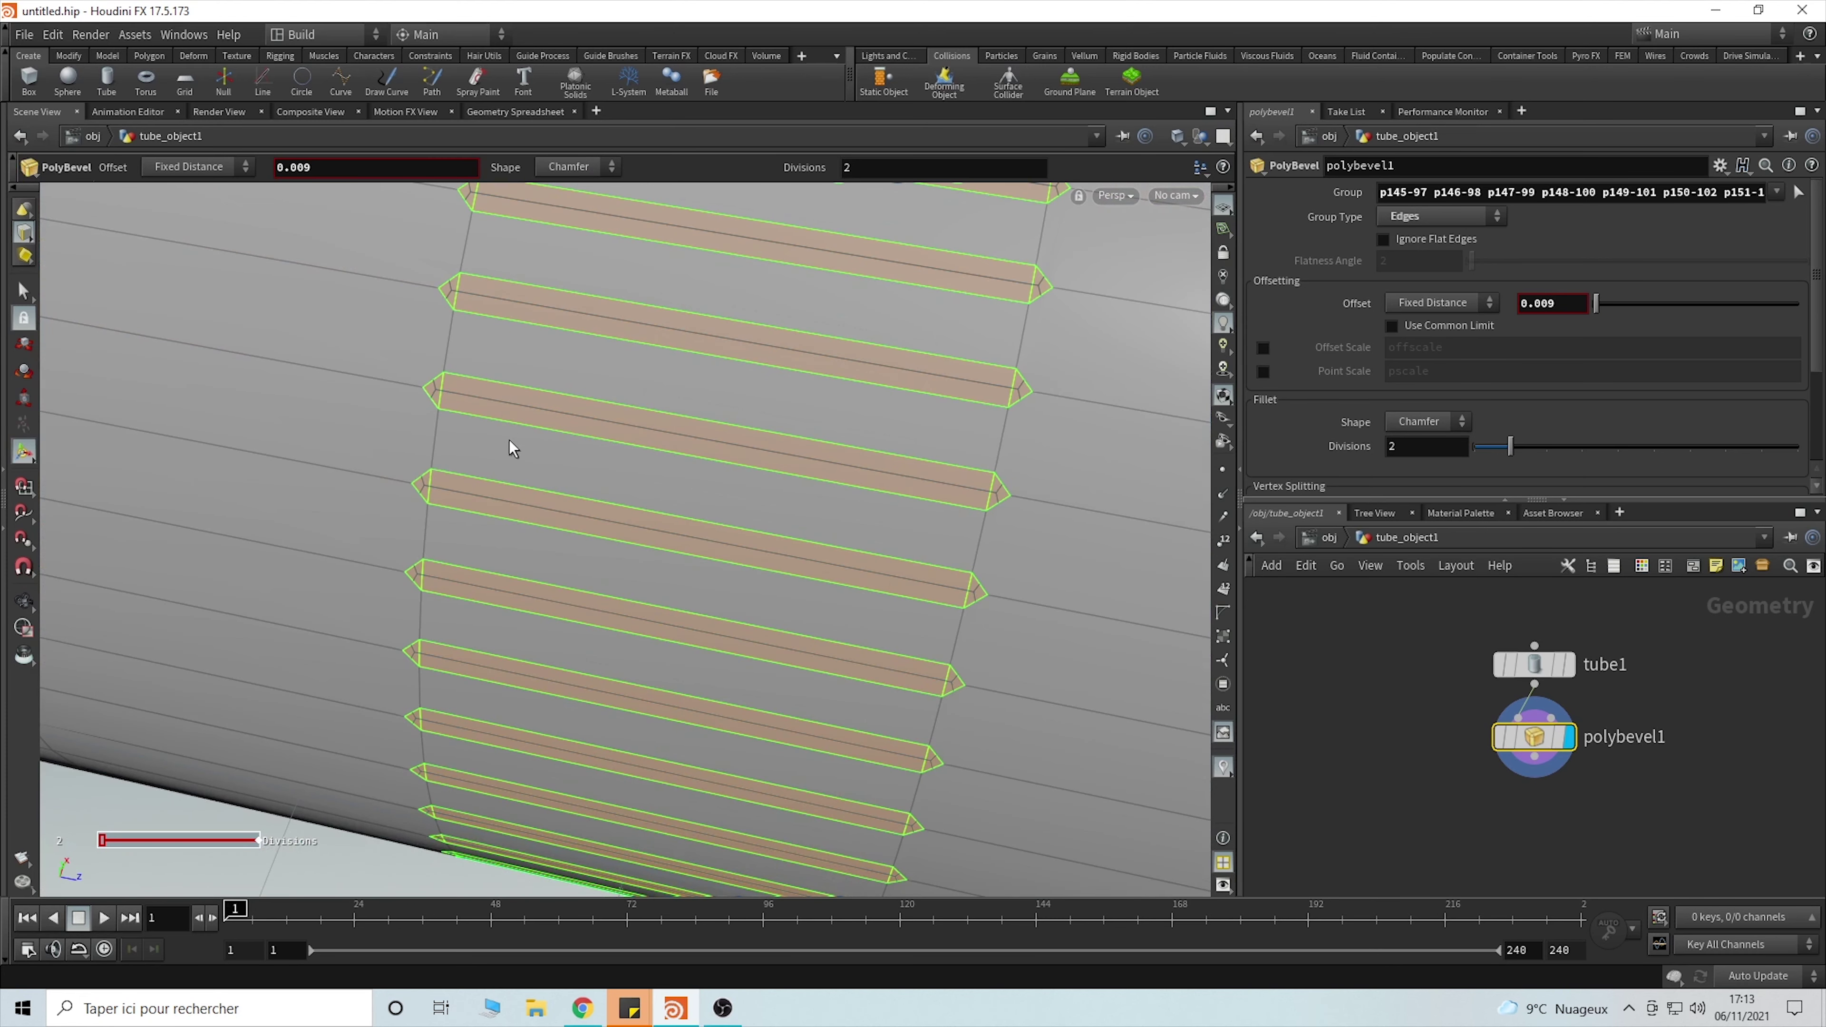
- Set the PolyBevel's divisions to 1
left_click_drag(1509, 446, 1479, 450)
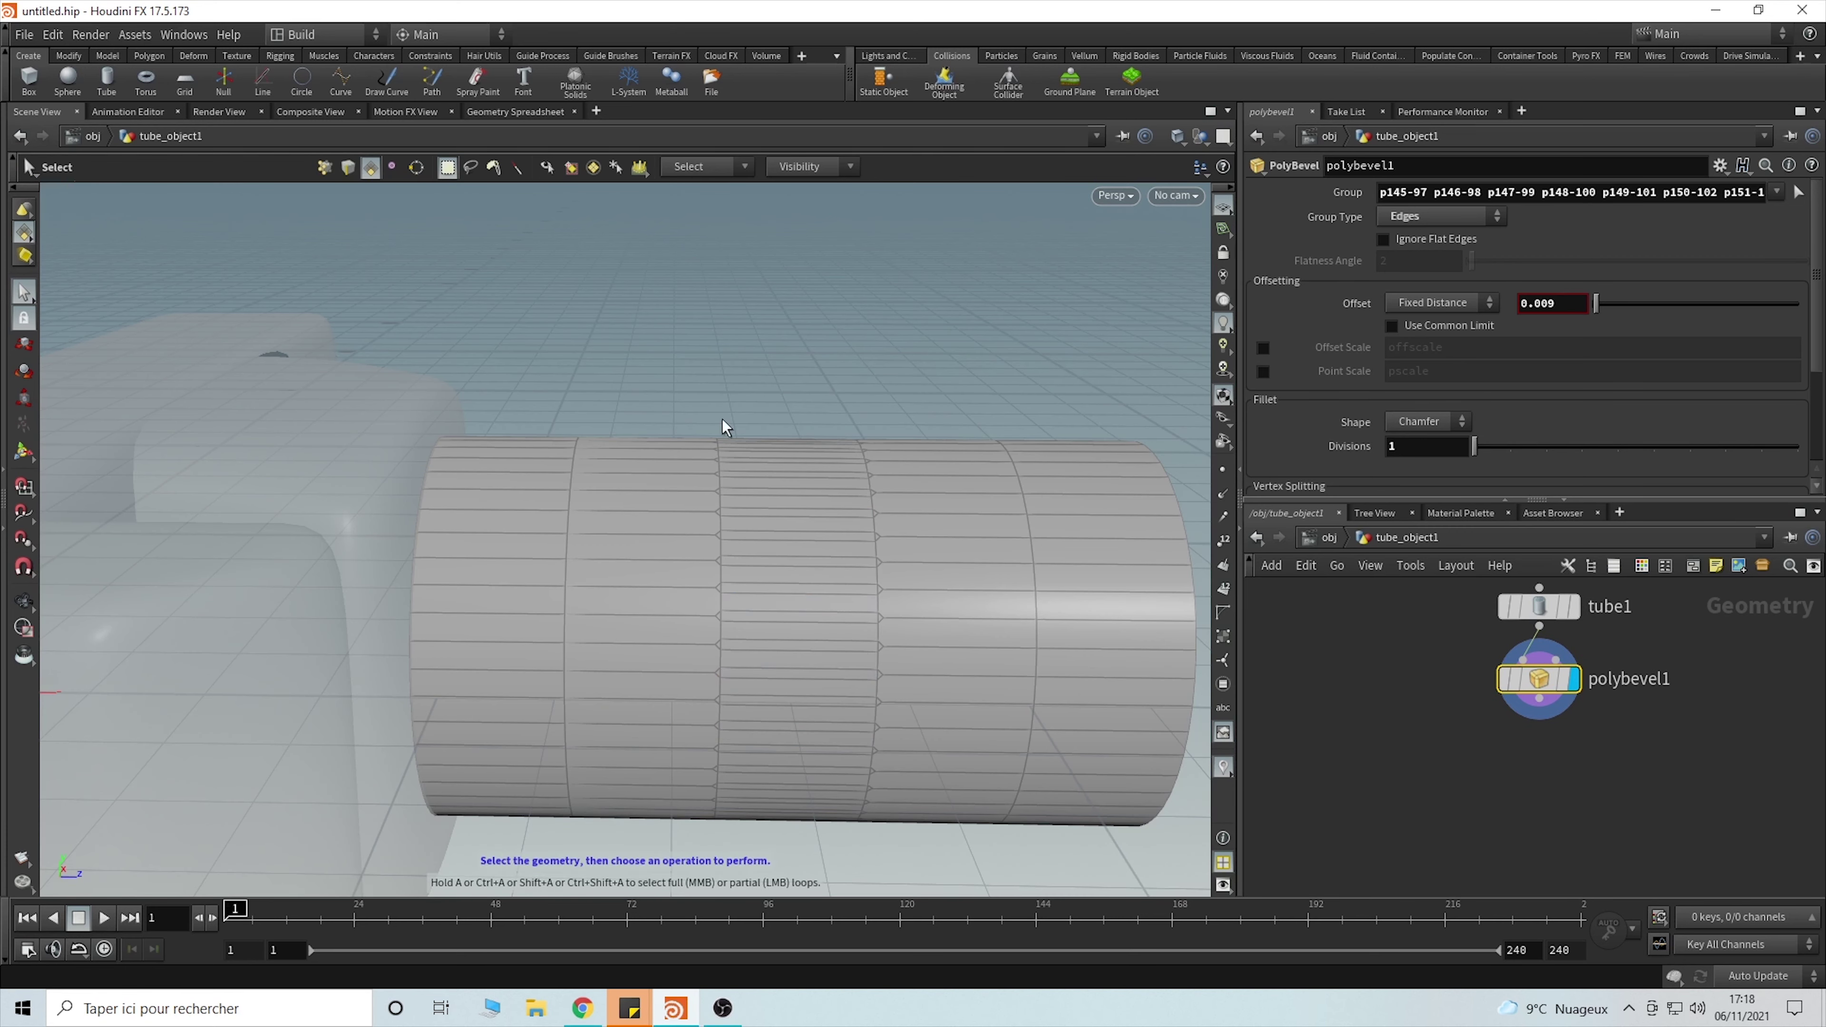
left_click_drag(815, 432, 815, 547, "alt")
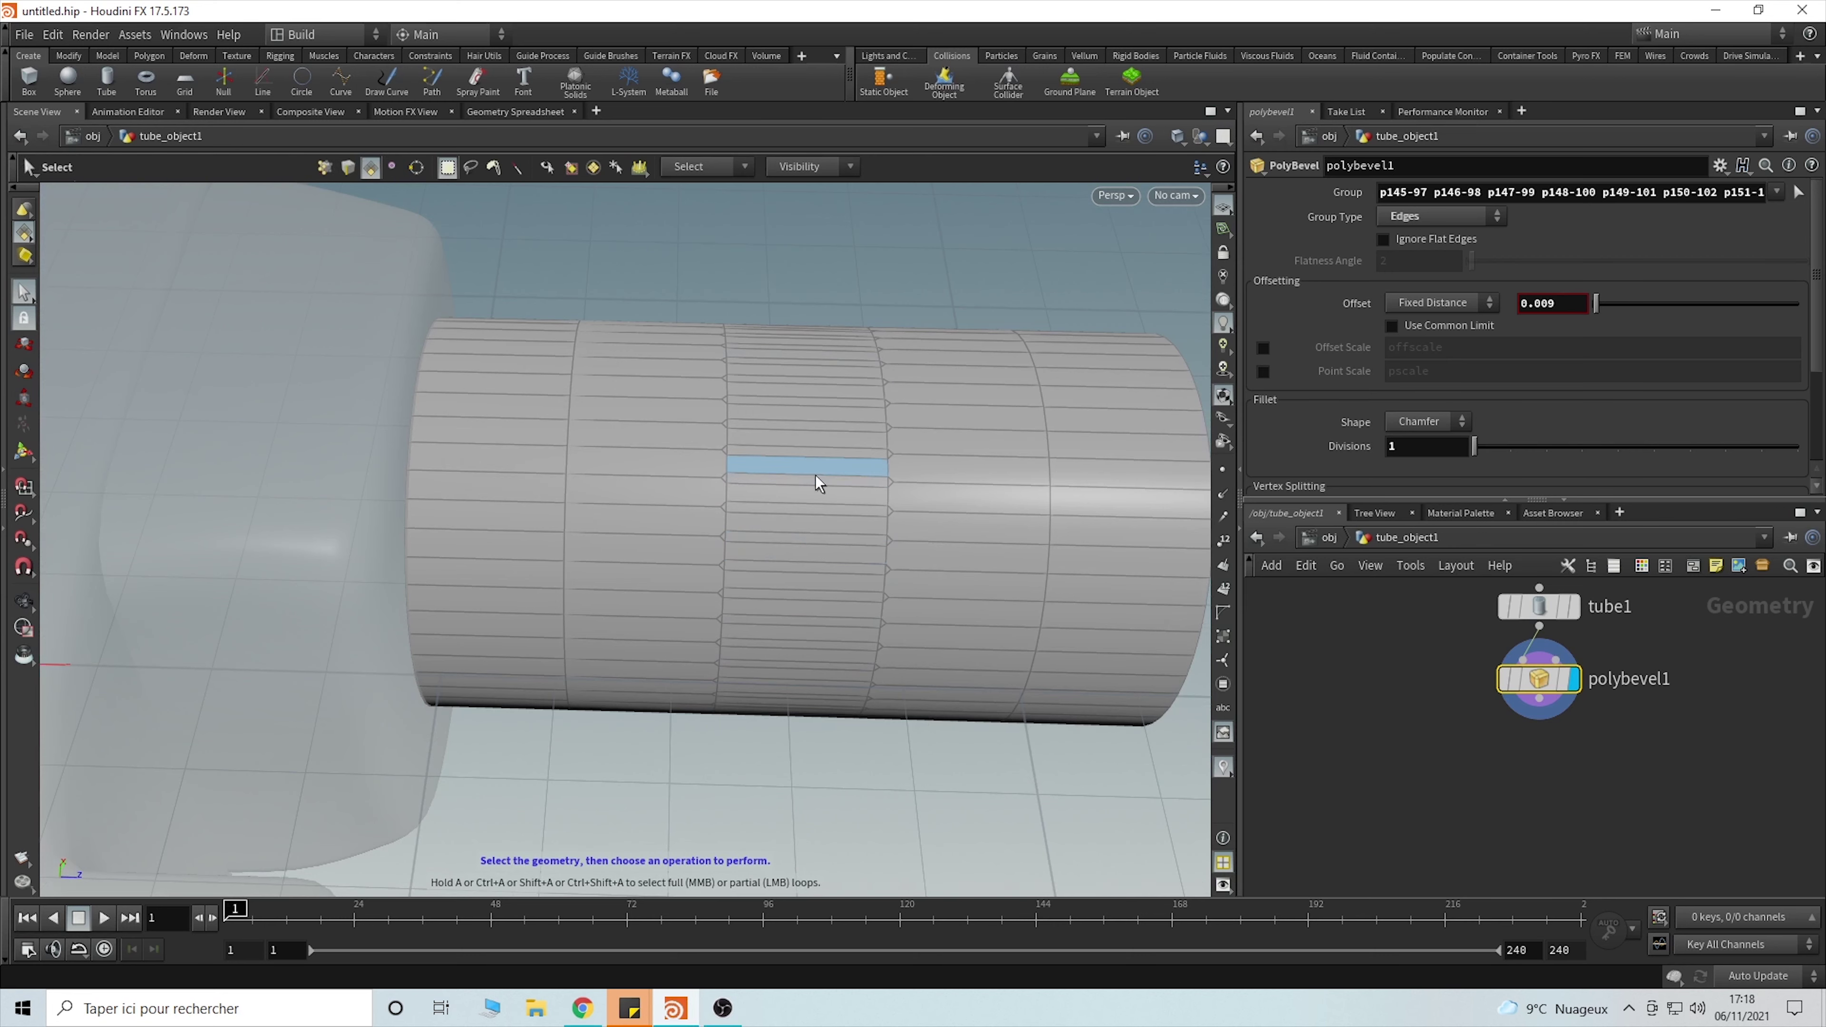
- Select the narrow bevelled faces all around the tube's middle band
key("space+4")
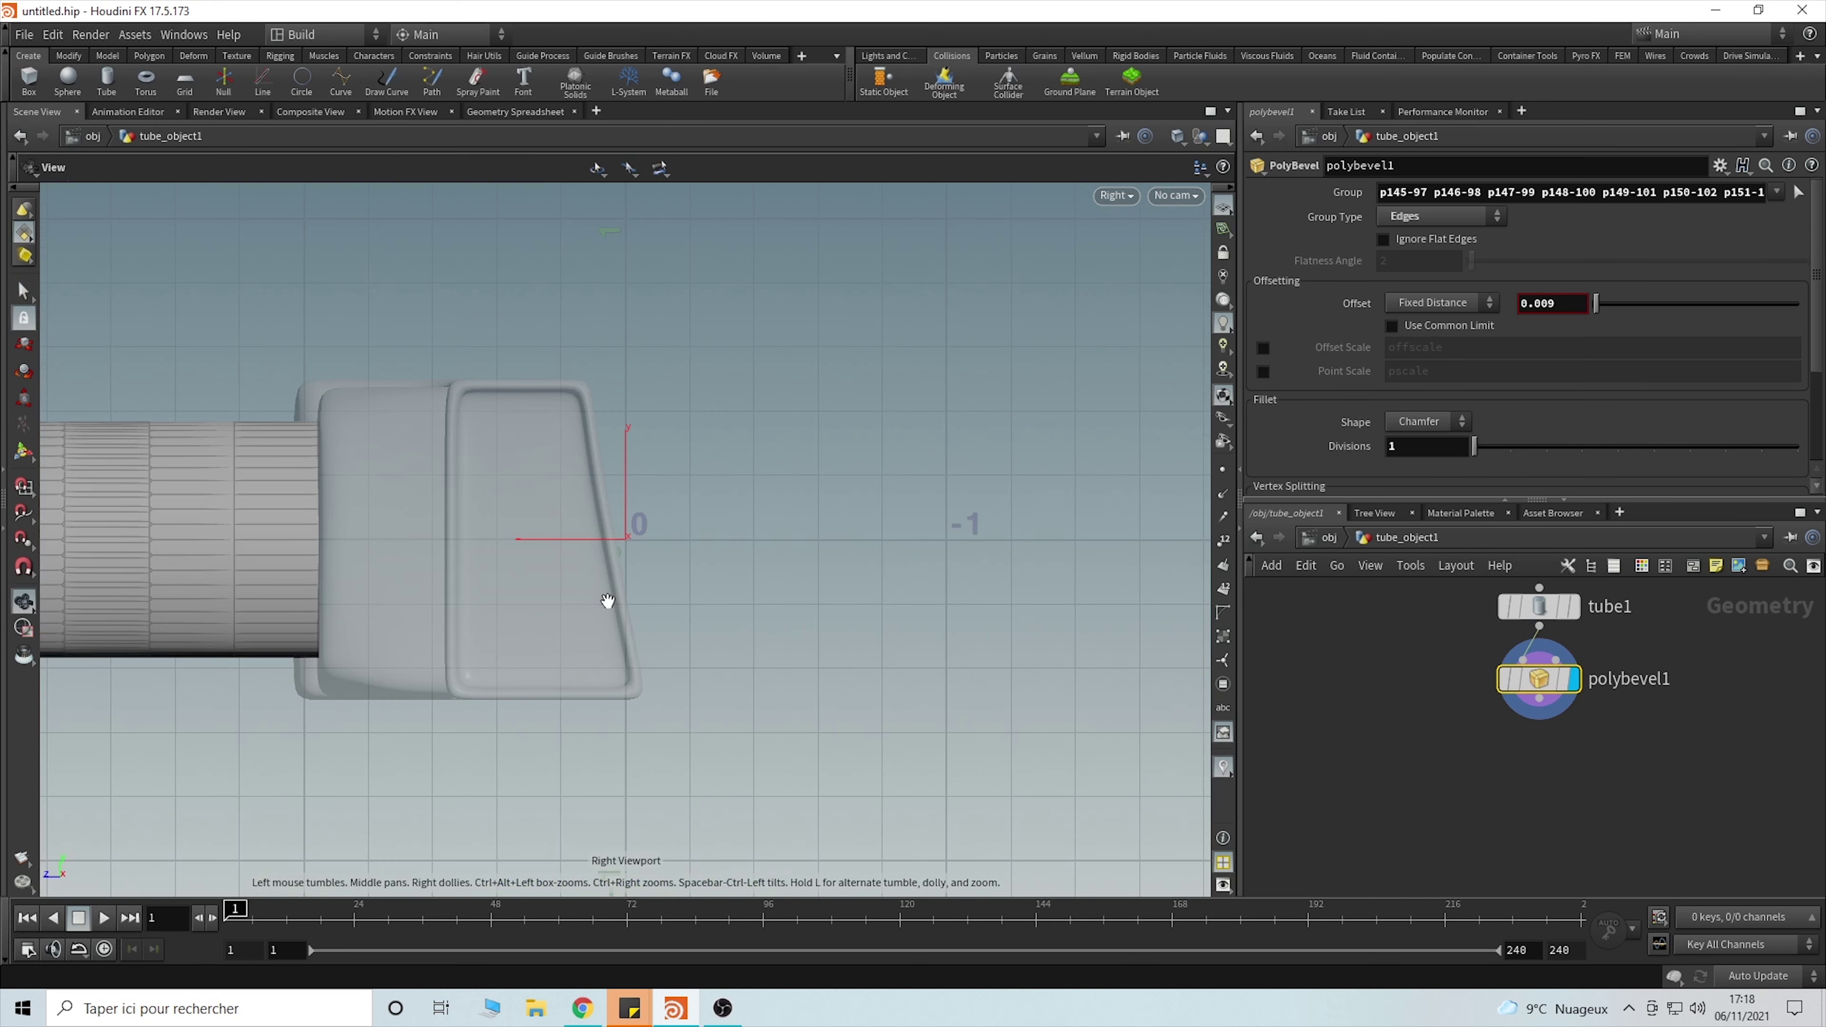
middle_click_drag(204, 395, 701, 405)
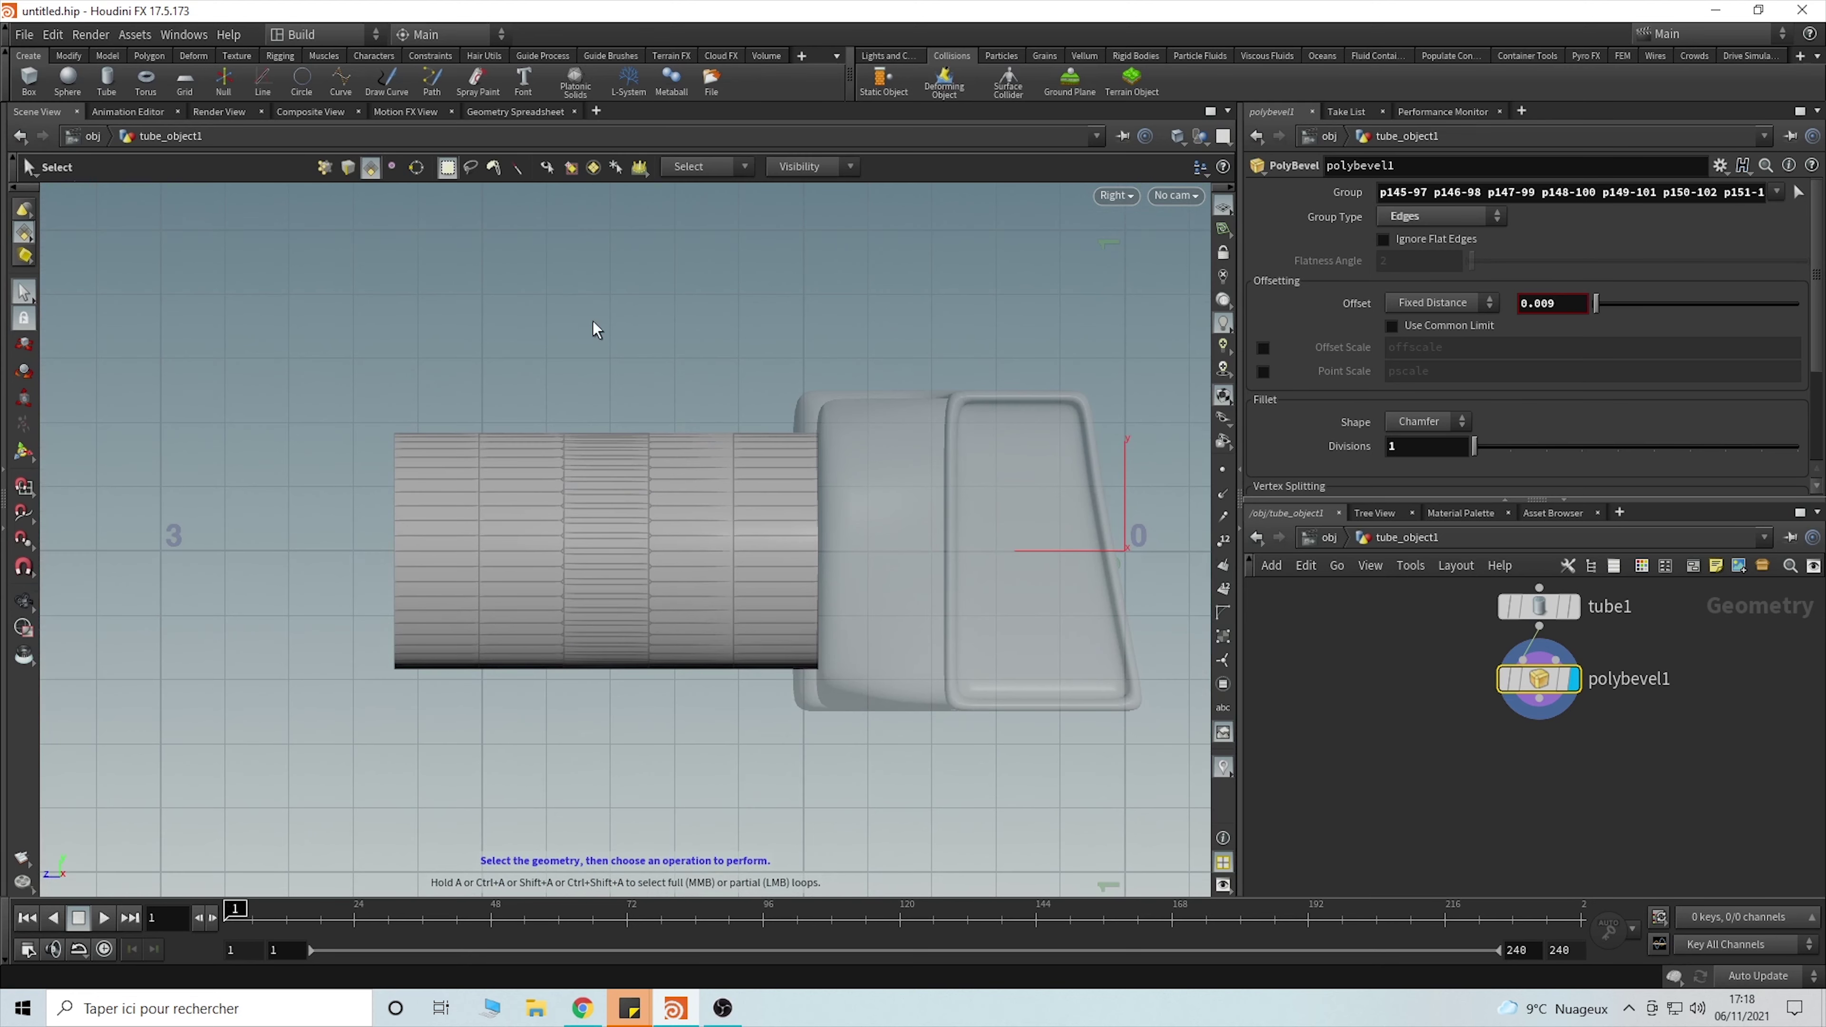
scroll(616, 507, "up", 5)
left_click(611, 481)
left_click(612, 455, "shift")
left_click(612, 432, "shift")
left_click(611, 410, "shift")
left_click(605, 394, "shift")
left_click(602, 381, "shift")
key("ctrl+z")
key("space+1")
left_click(817, 414, "shift")
left_click(823, 437, "shift")
left_click(825, 463, "shift")
left_click_drag(781, 384, 765, 515, "alt")
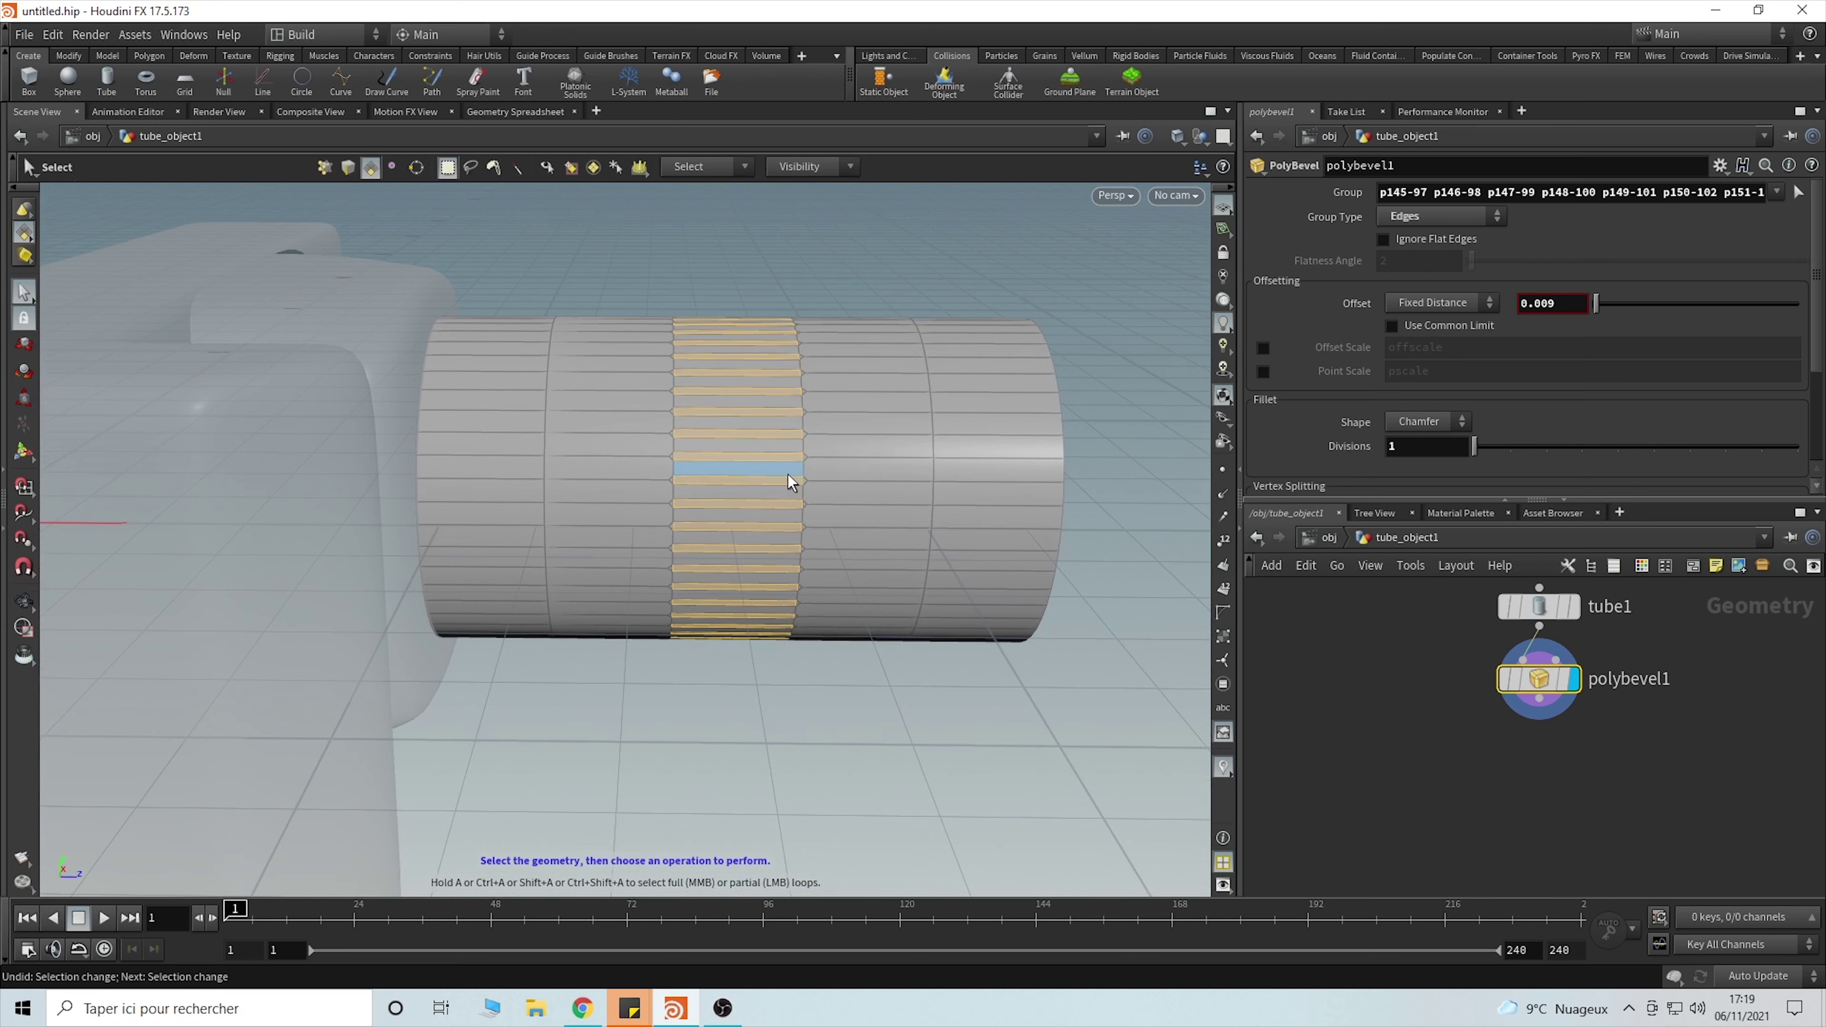
- PolyExtrude the selected bevelled faces with a distance of 0.015 and an inset of 0.011
key("Tab")
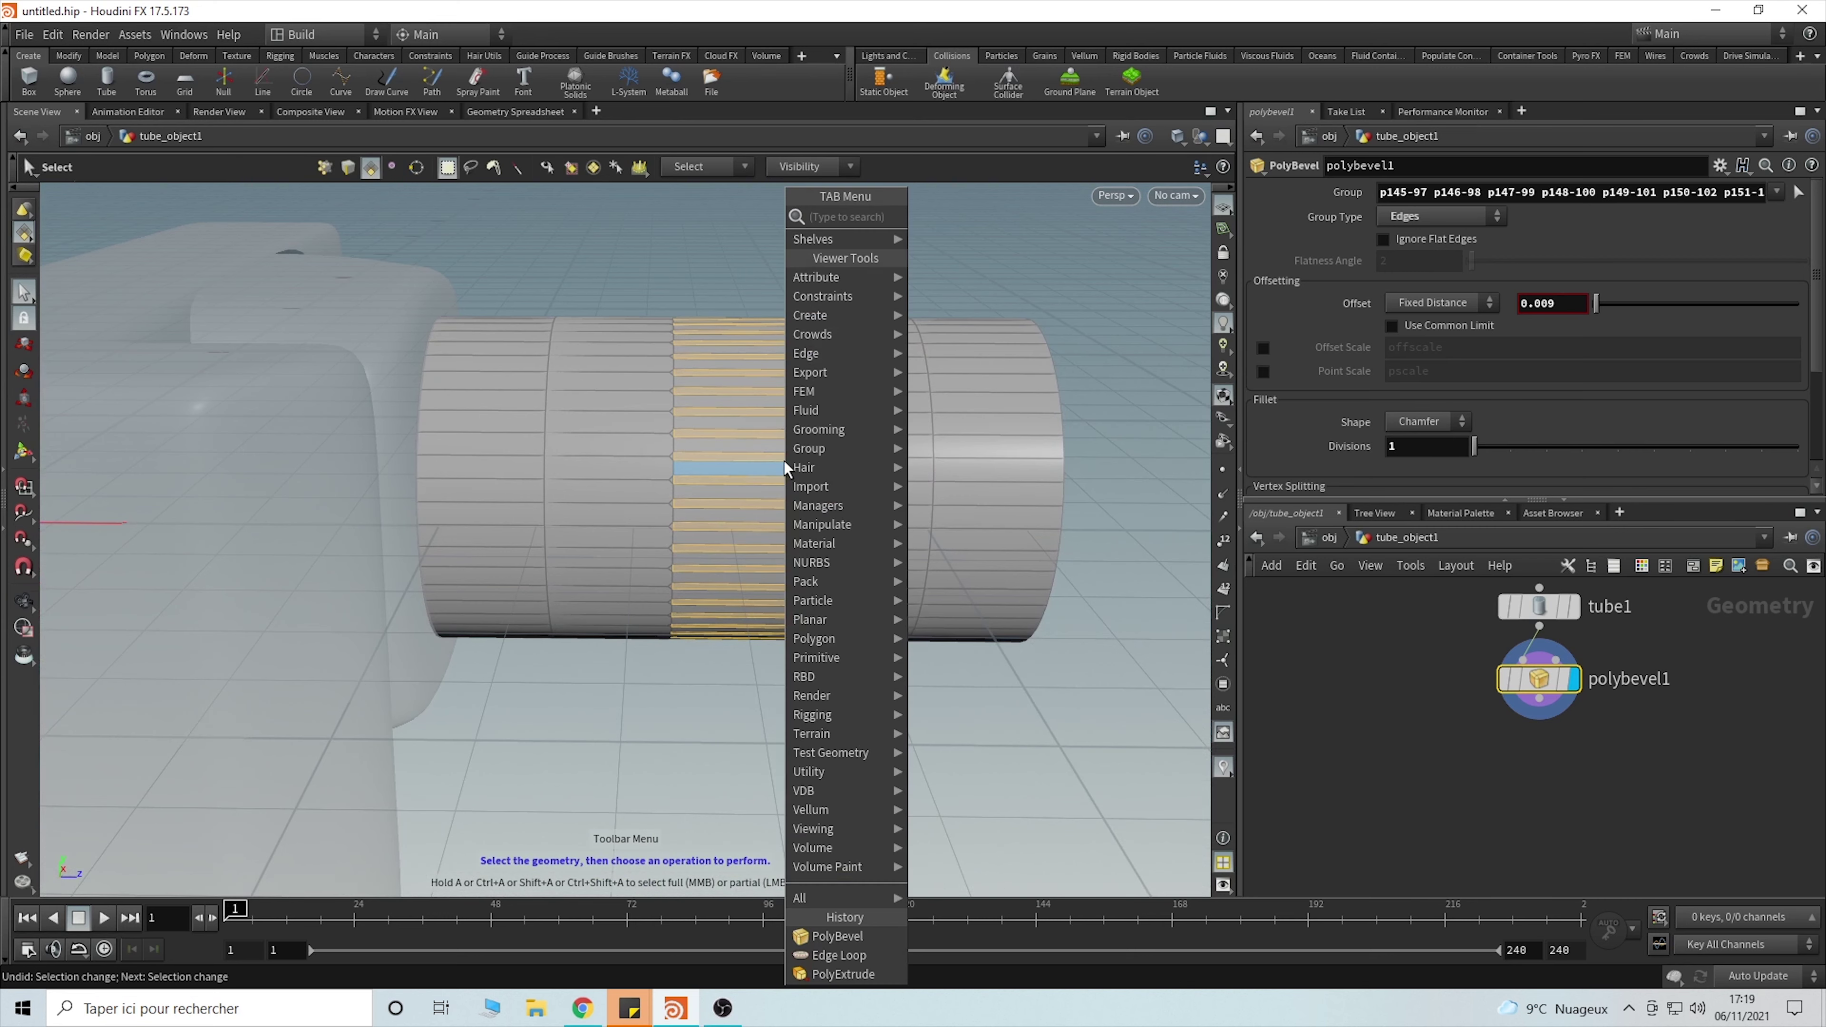
left_click(841, 974)
left_click_drag(930, 534, 563, 383)
key("Return")
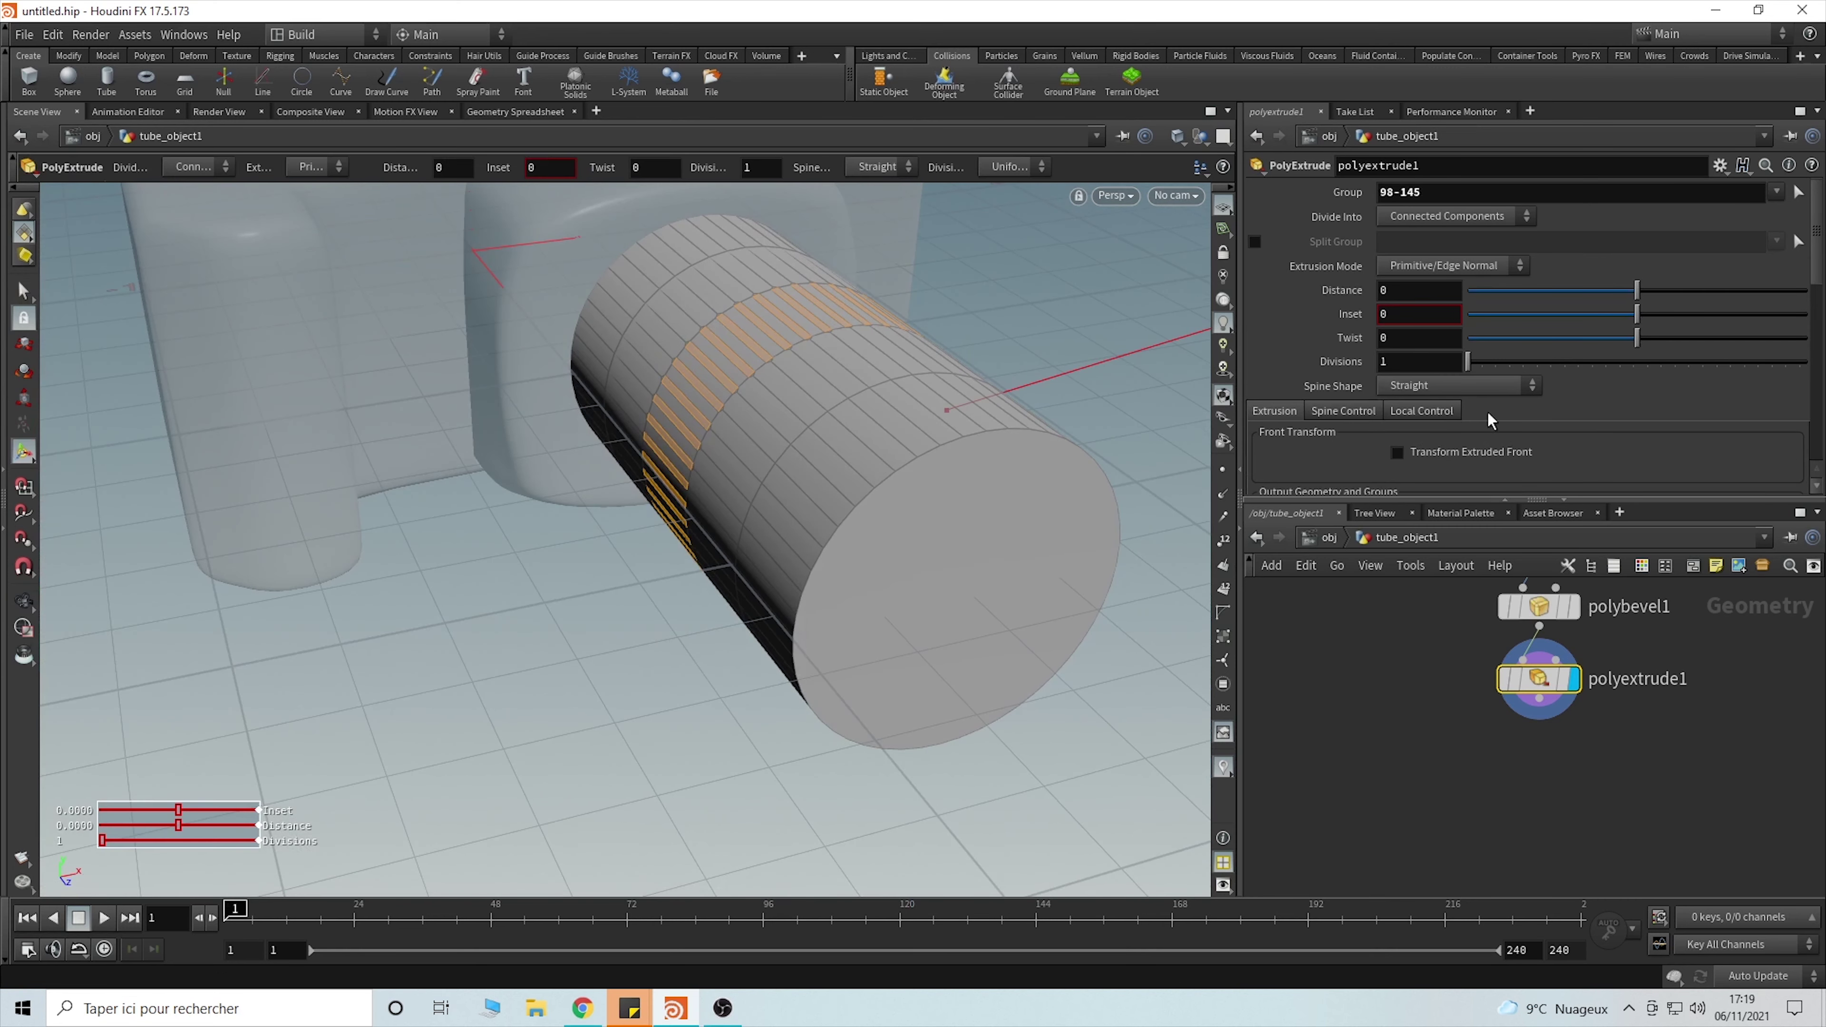
left_click_drag(1636, 291, 1639, 319)
left_click_drag(755, 309, 1179, 460, "alt")
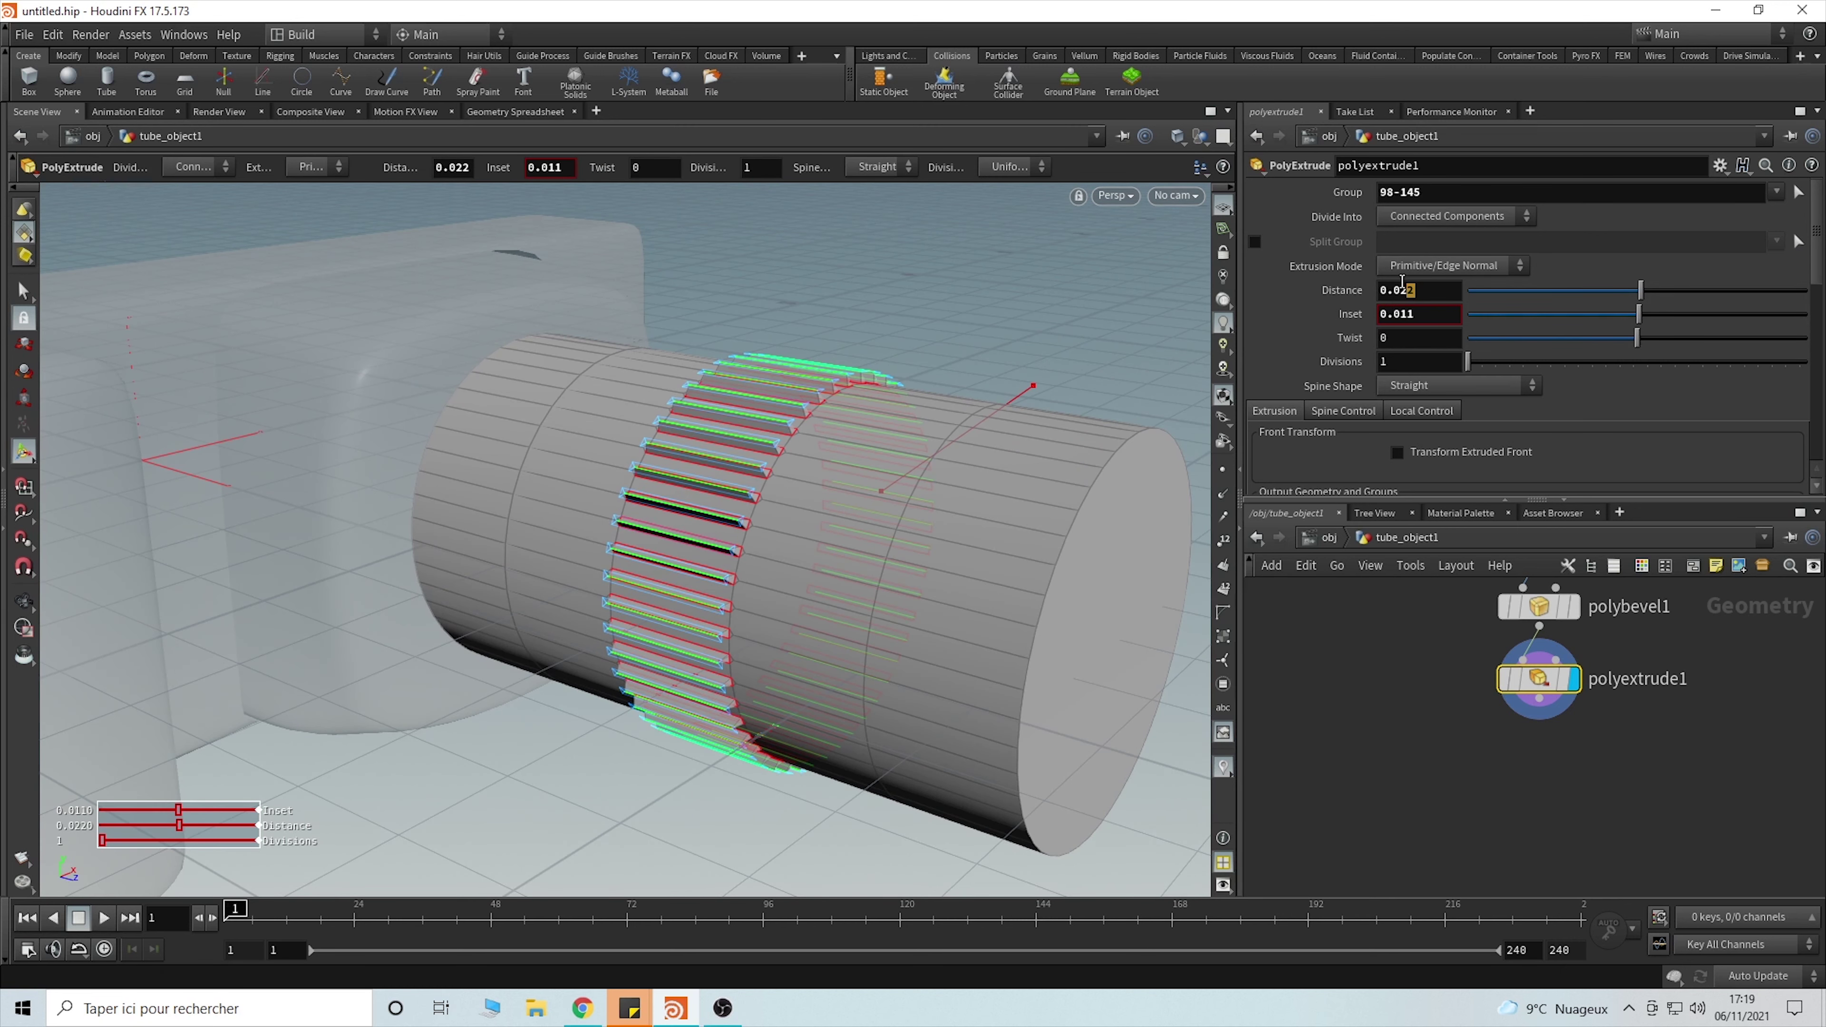
left_click(1399, 287)
type("0.015")
key("Return")
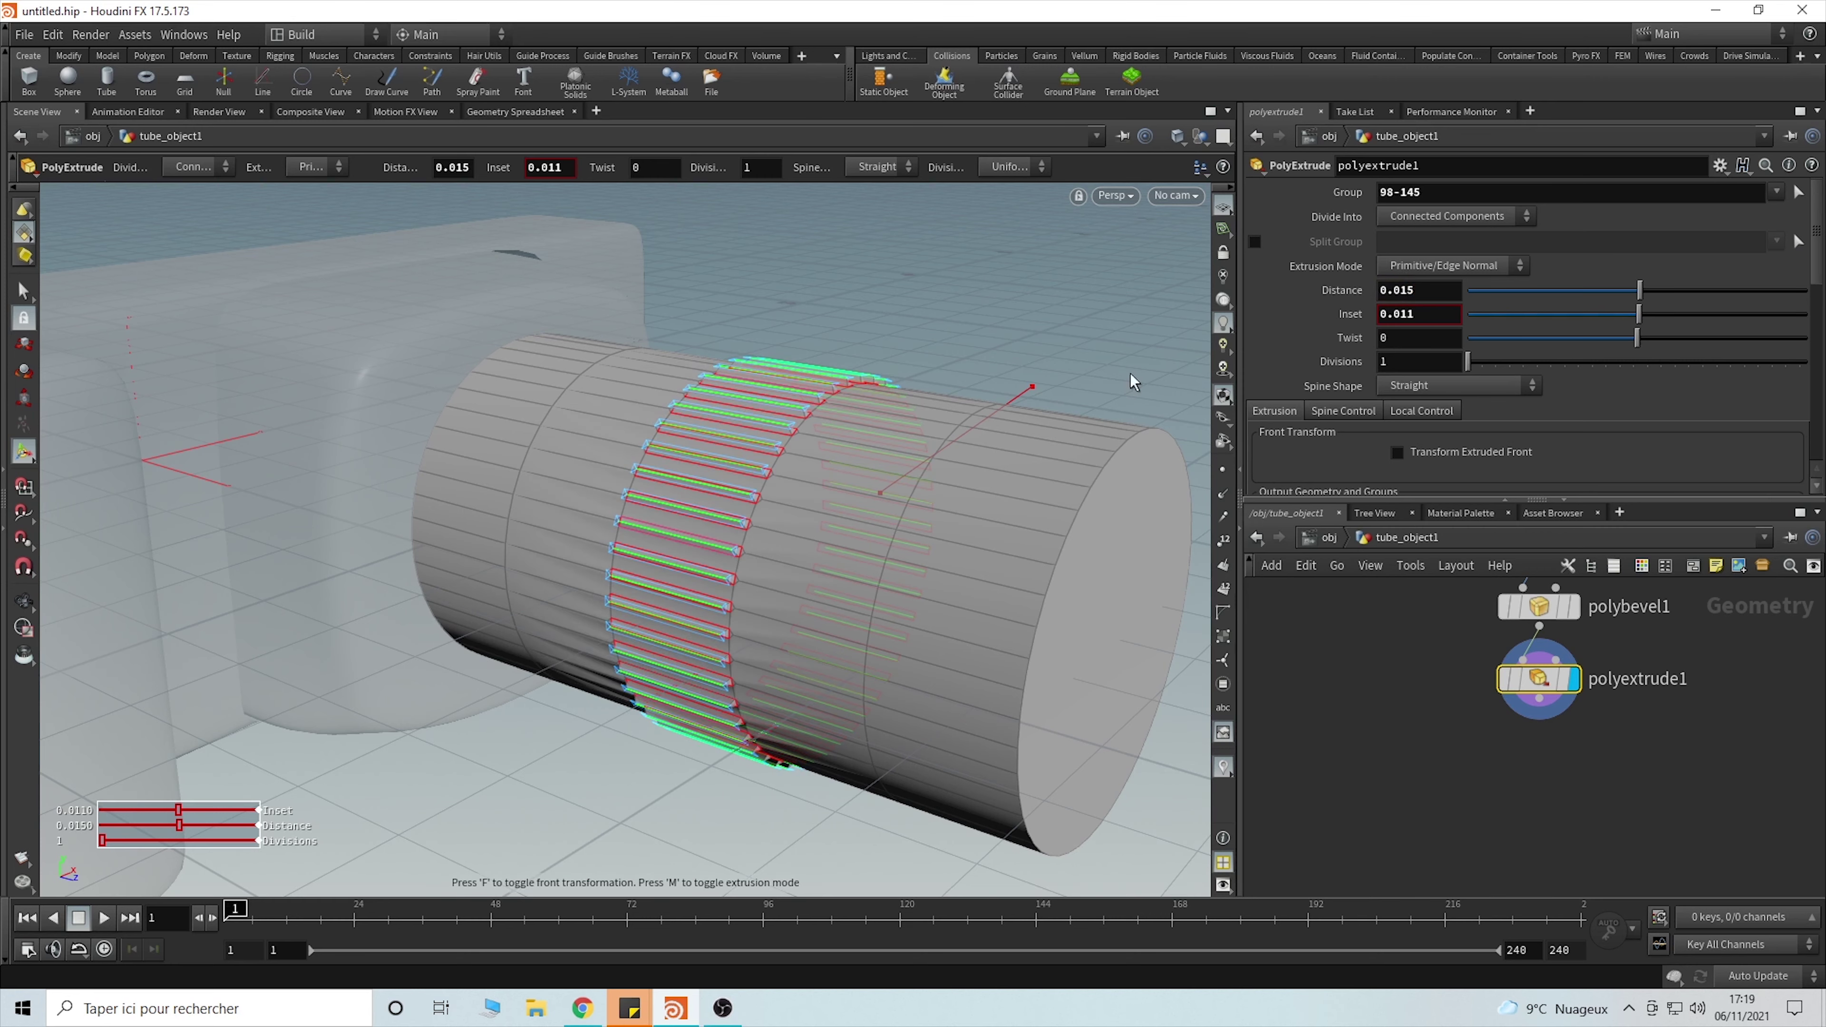
left_click_drag(979, 442, 835, 387, "alt")
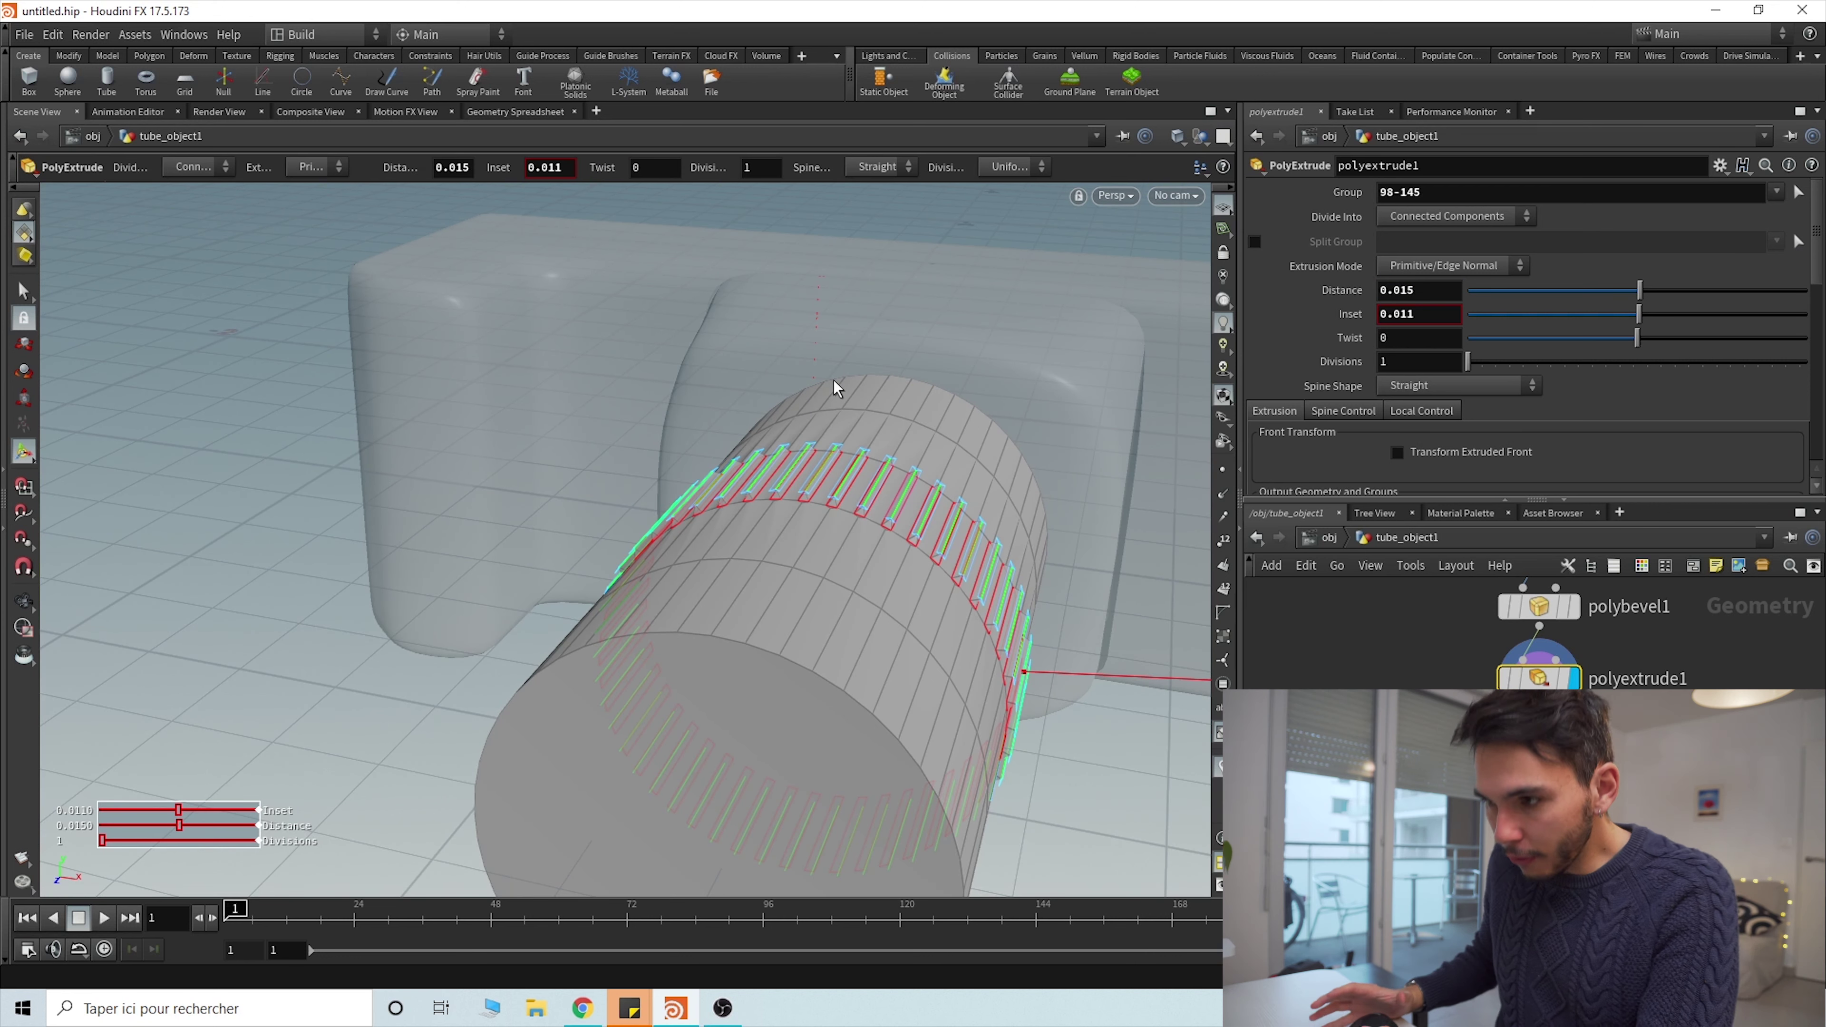
- Open the recent scene Blackmagic_Model_NEW_3.hip and enter its Objectif geometry
left_click(24, 34)
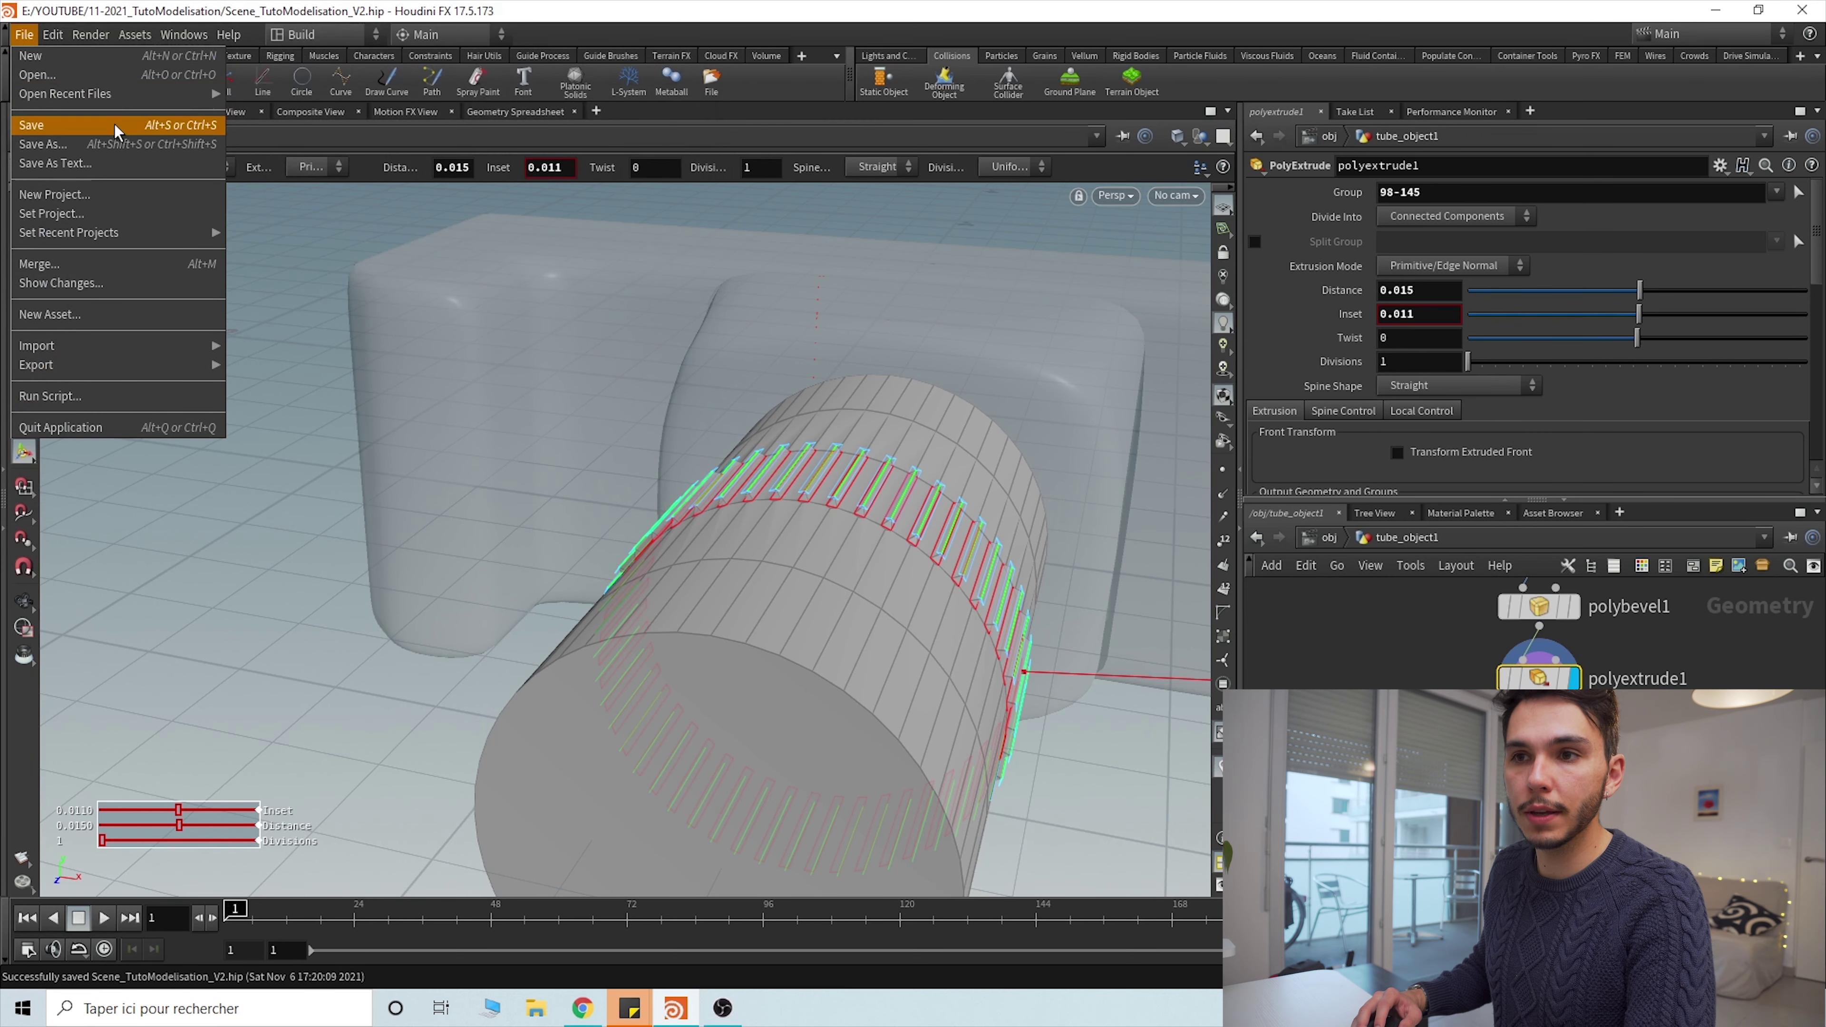
mouse_move(113, 97)
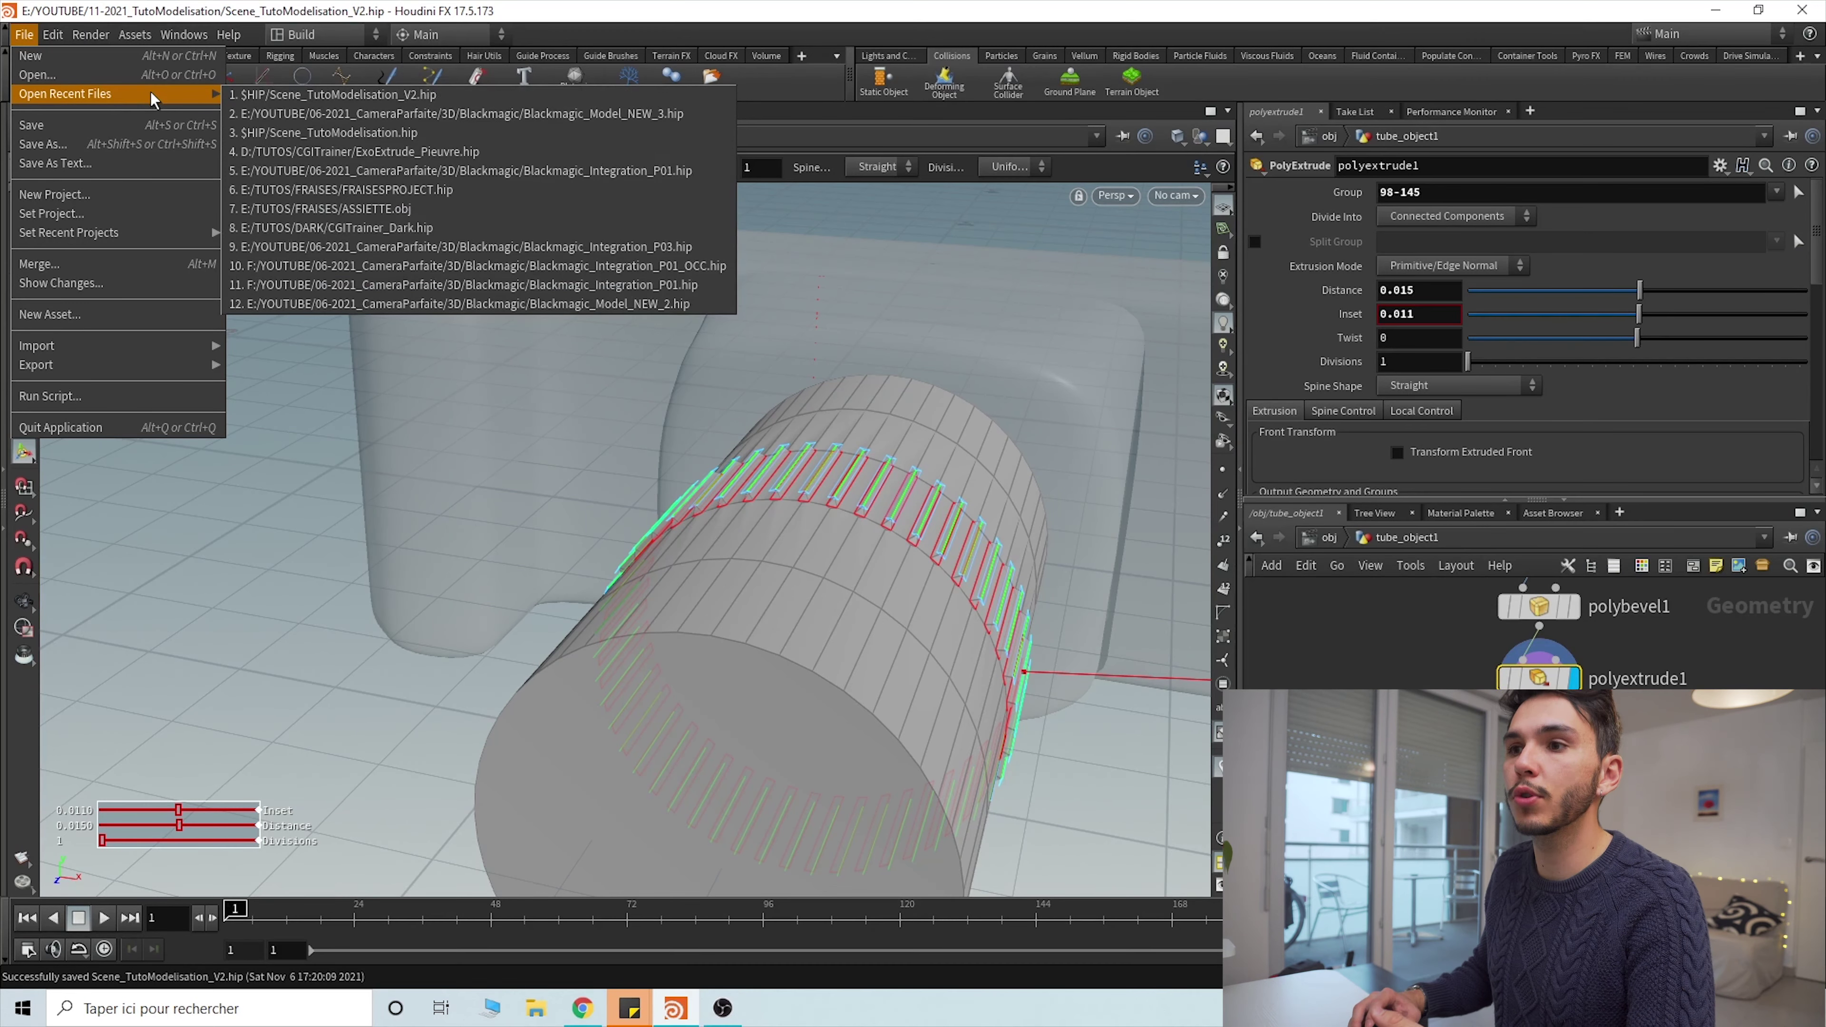
left_click(403, 114)
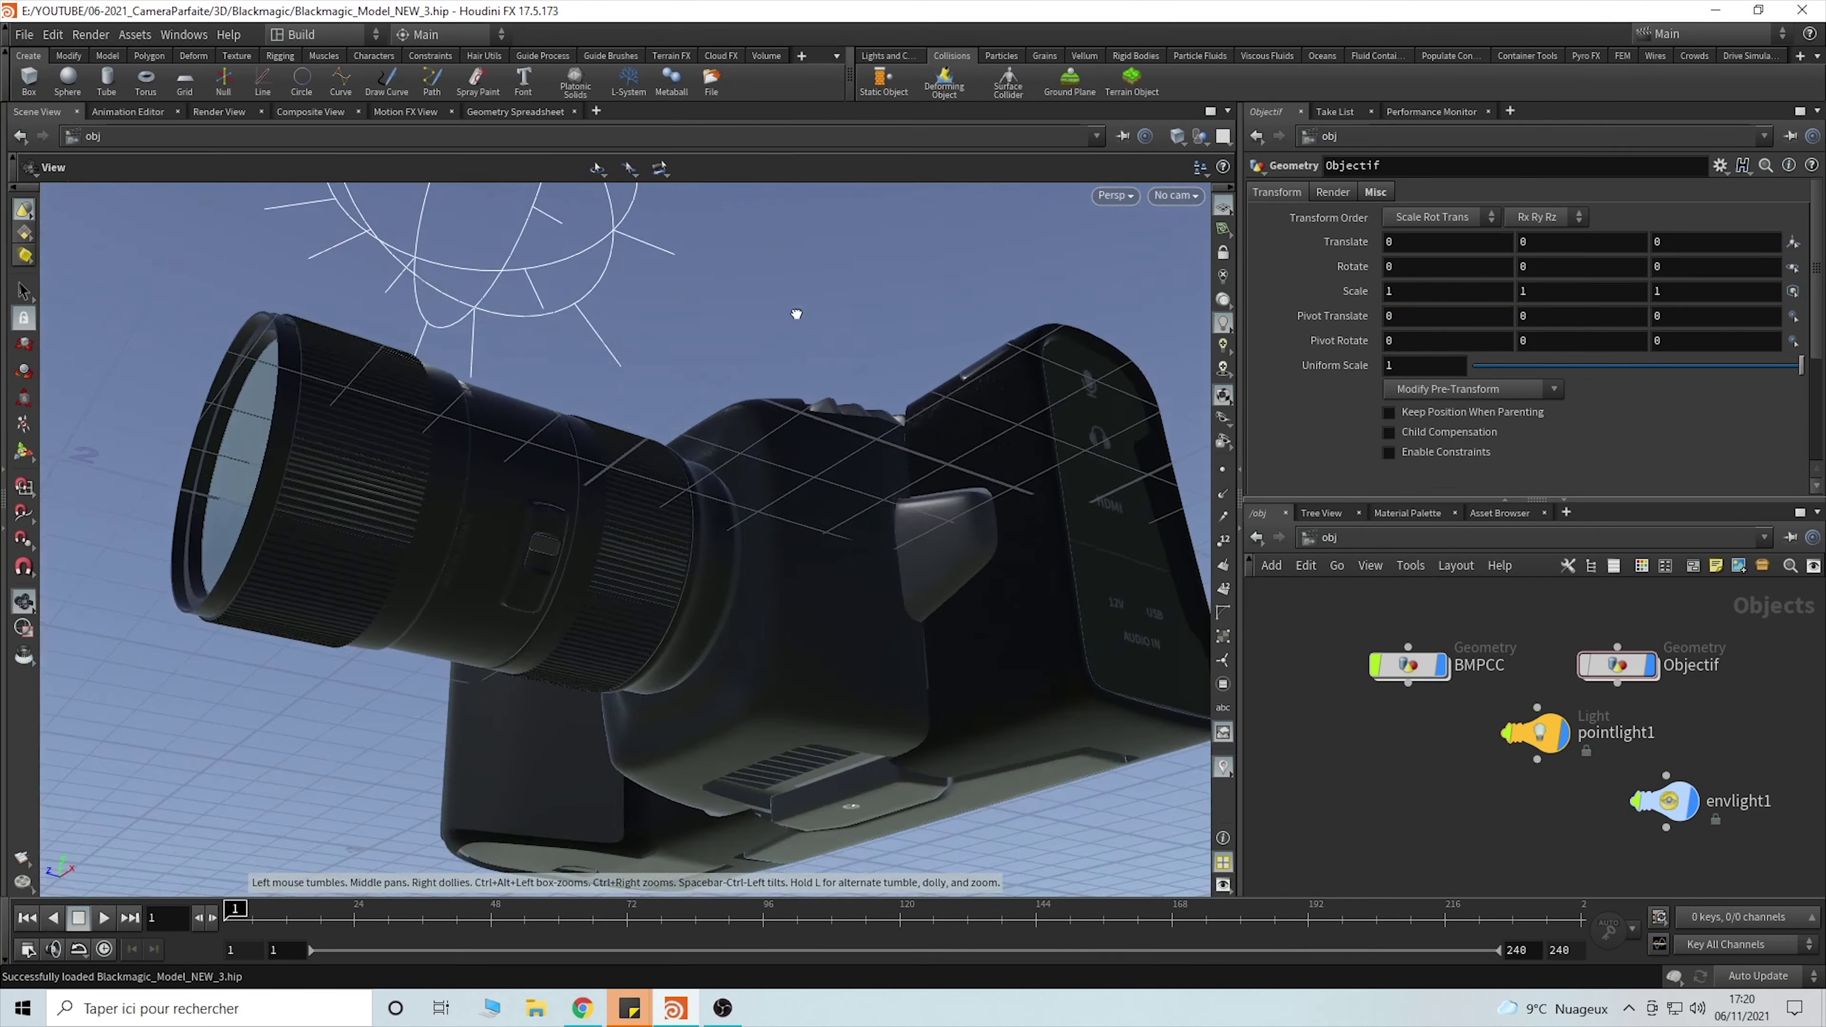
left_click_drag(796, 314, 701, 473)
double_click(1624, 669)
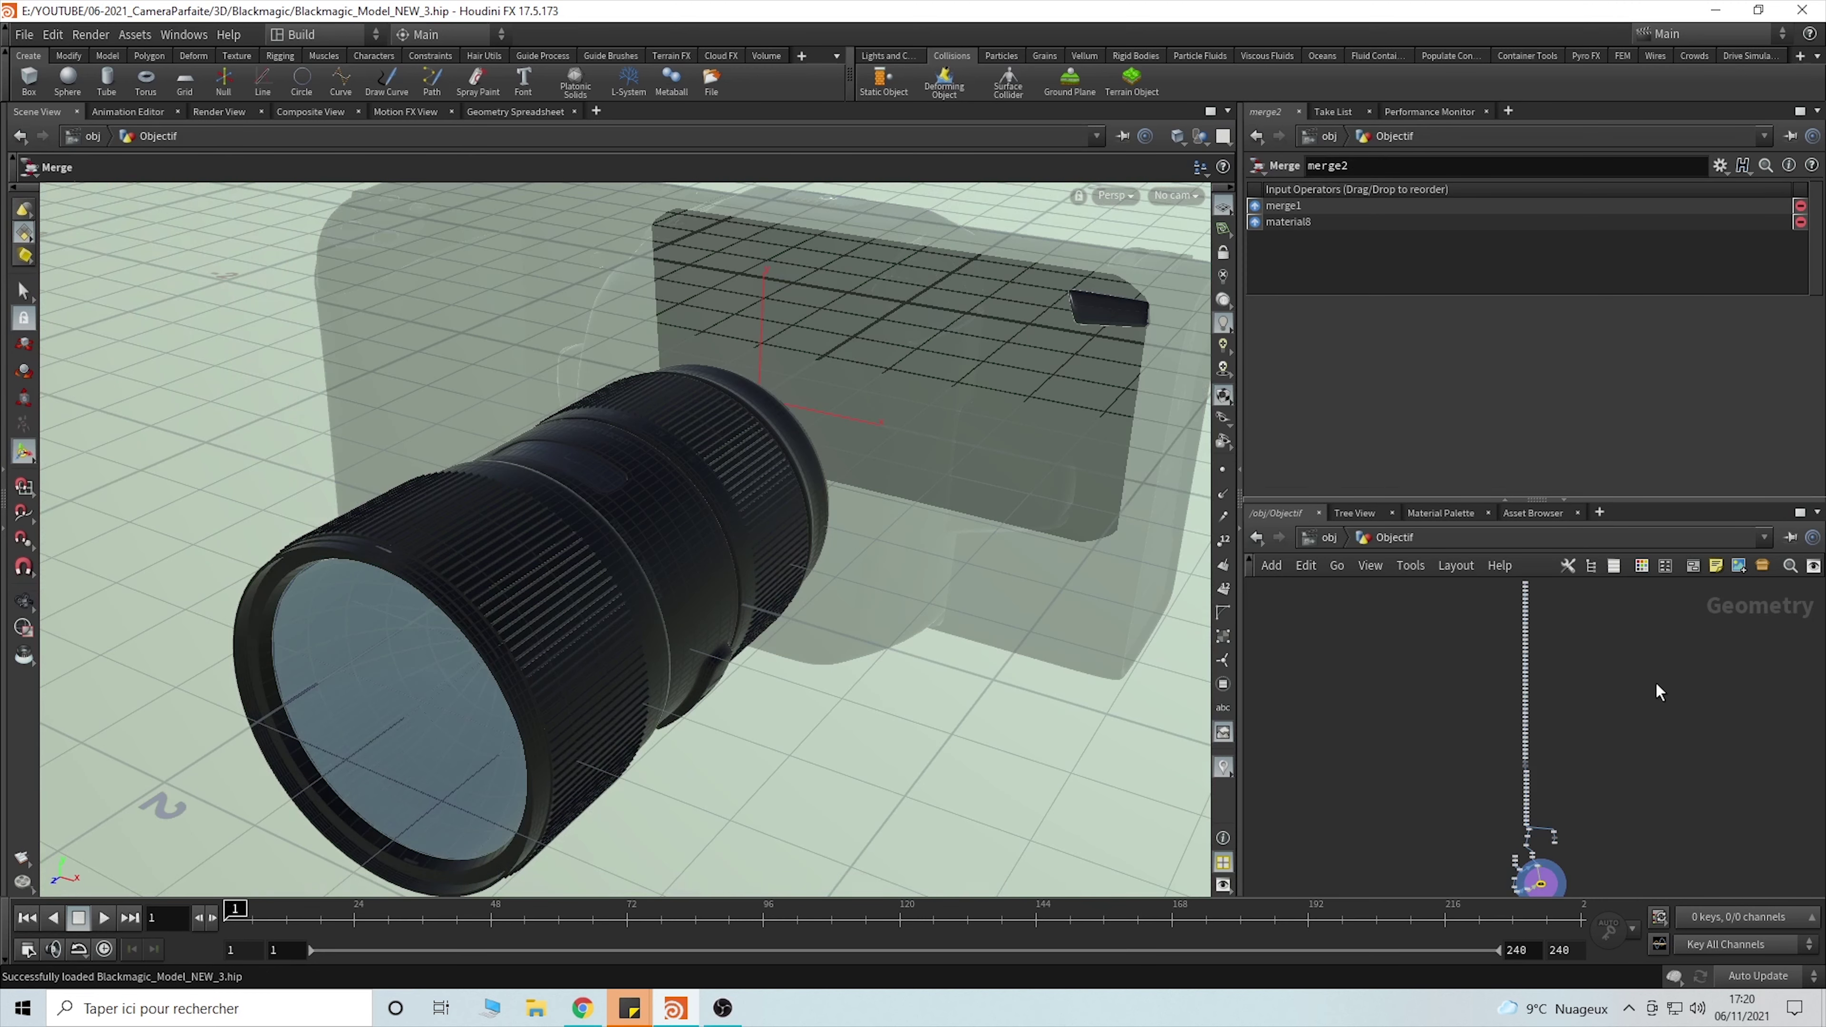
- Examine the finished lens from the side and display its starting tube1 node with its parameters
key("space+2")
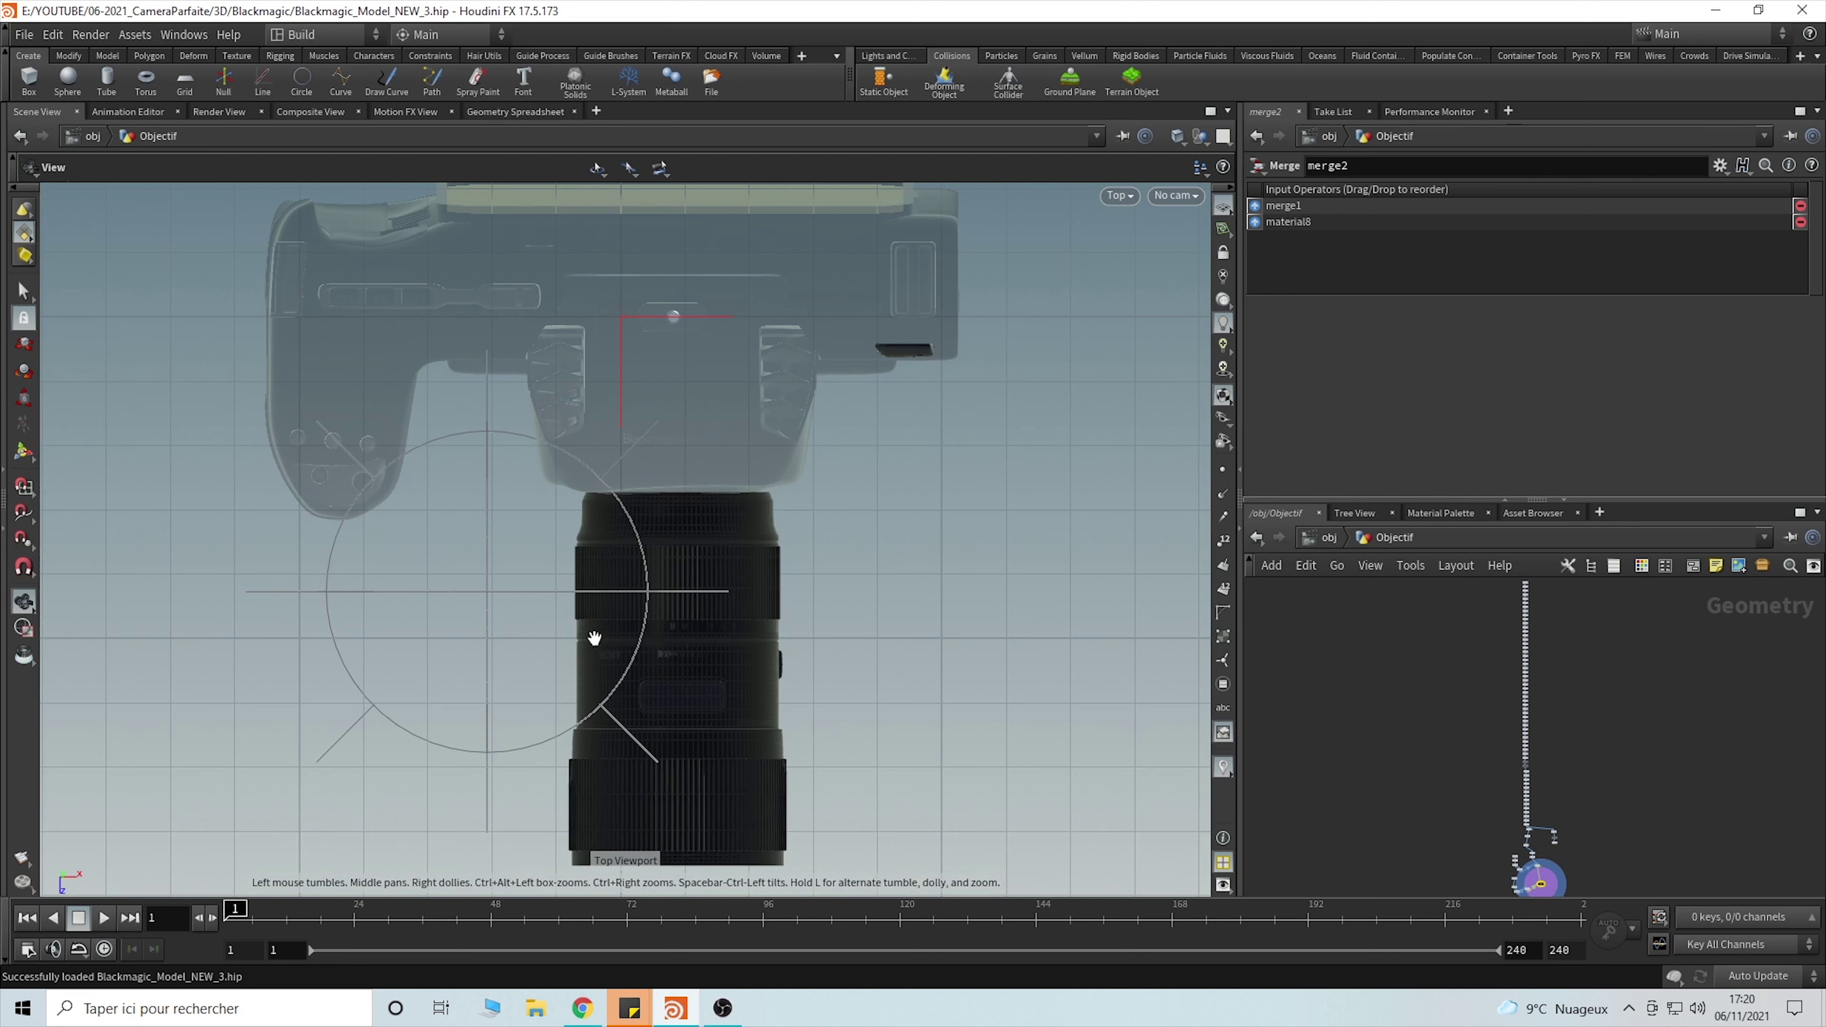
key("space+3")
key("space+4")
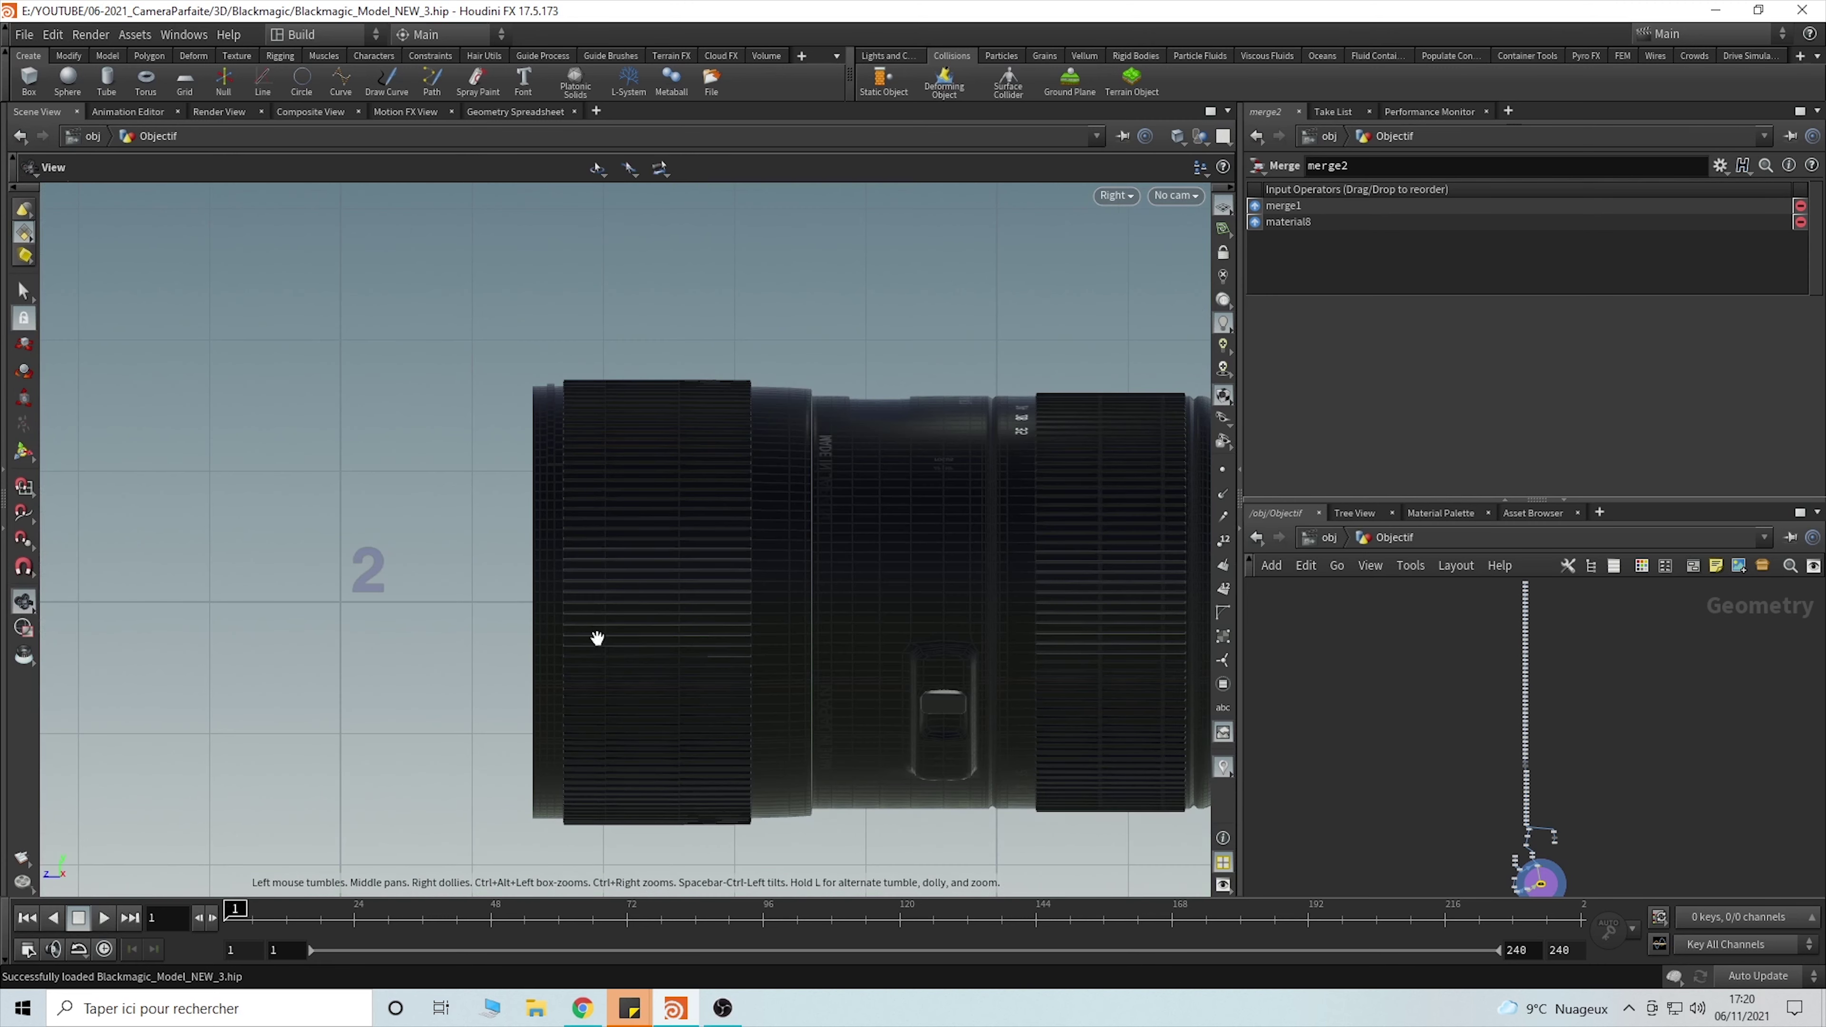
scroll(778, 543, "up", 2)
middle_click_drag(778, 542, 705, 536)
scroll(1576, 675, "up", 5)
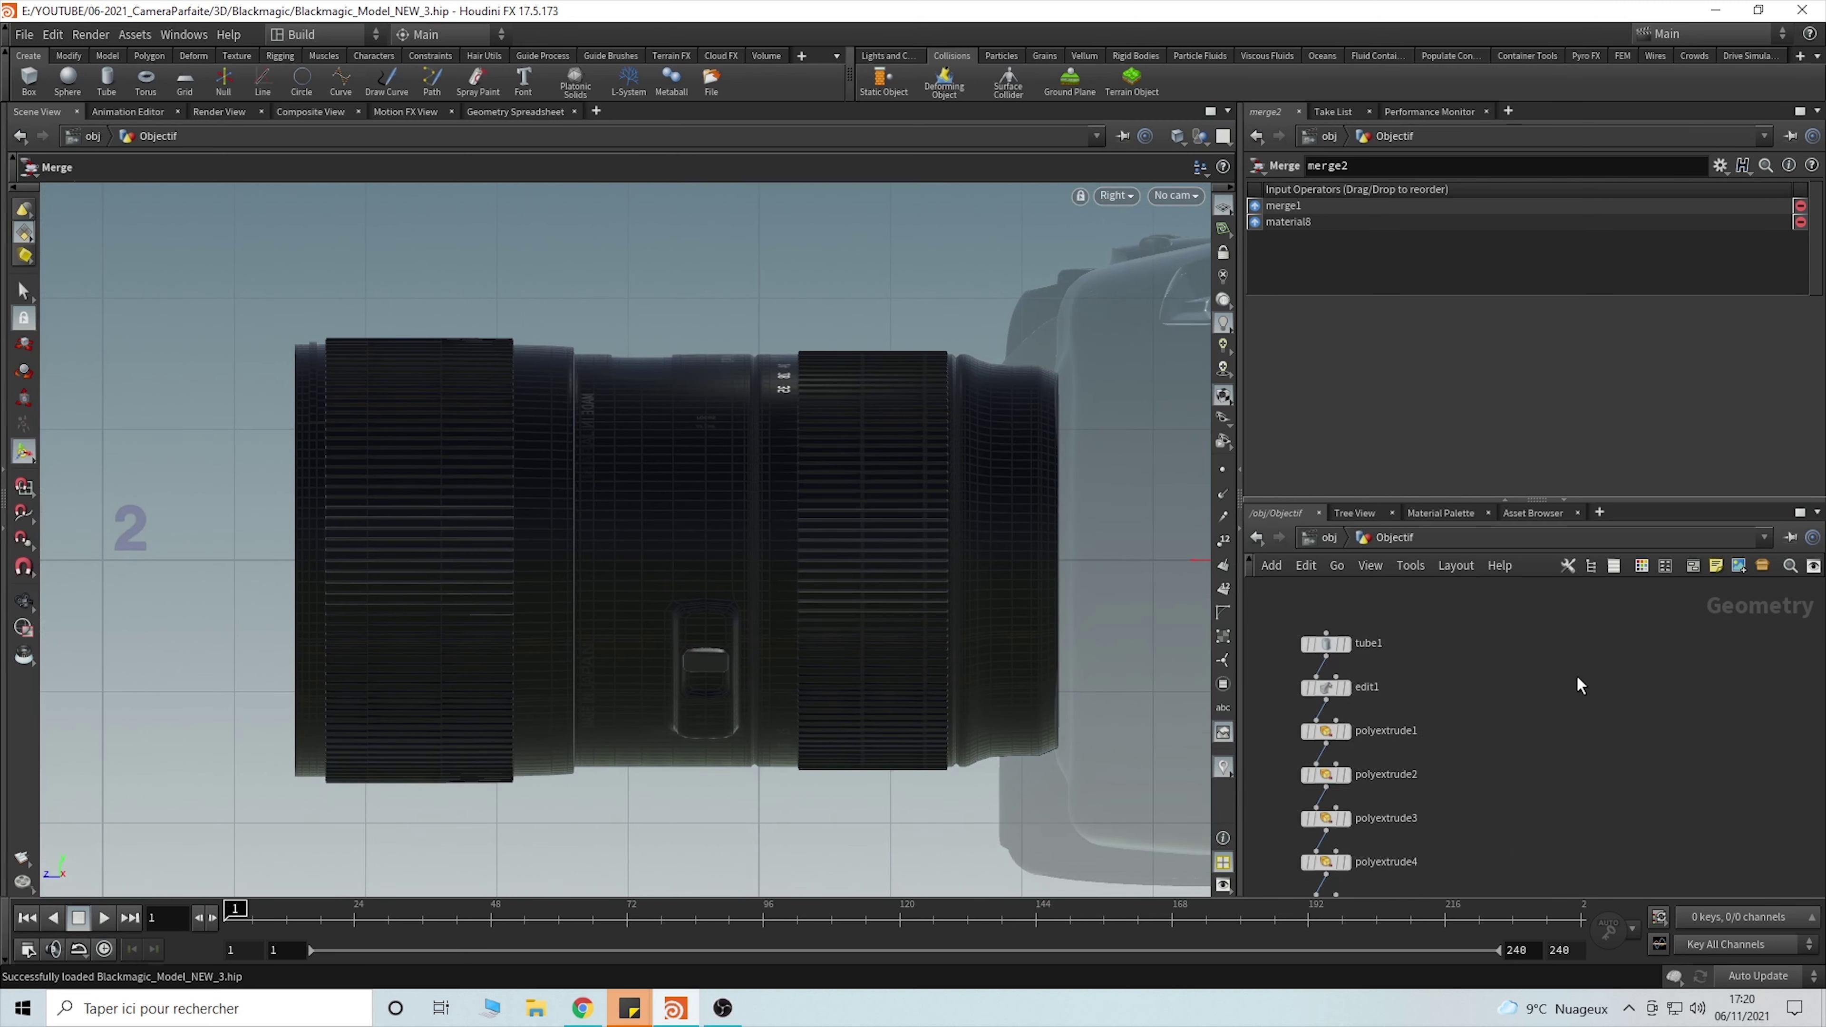
left_click(1414, 636)
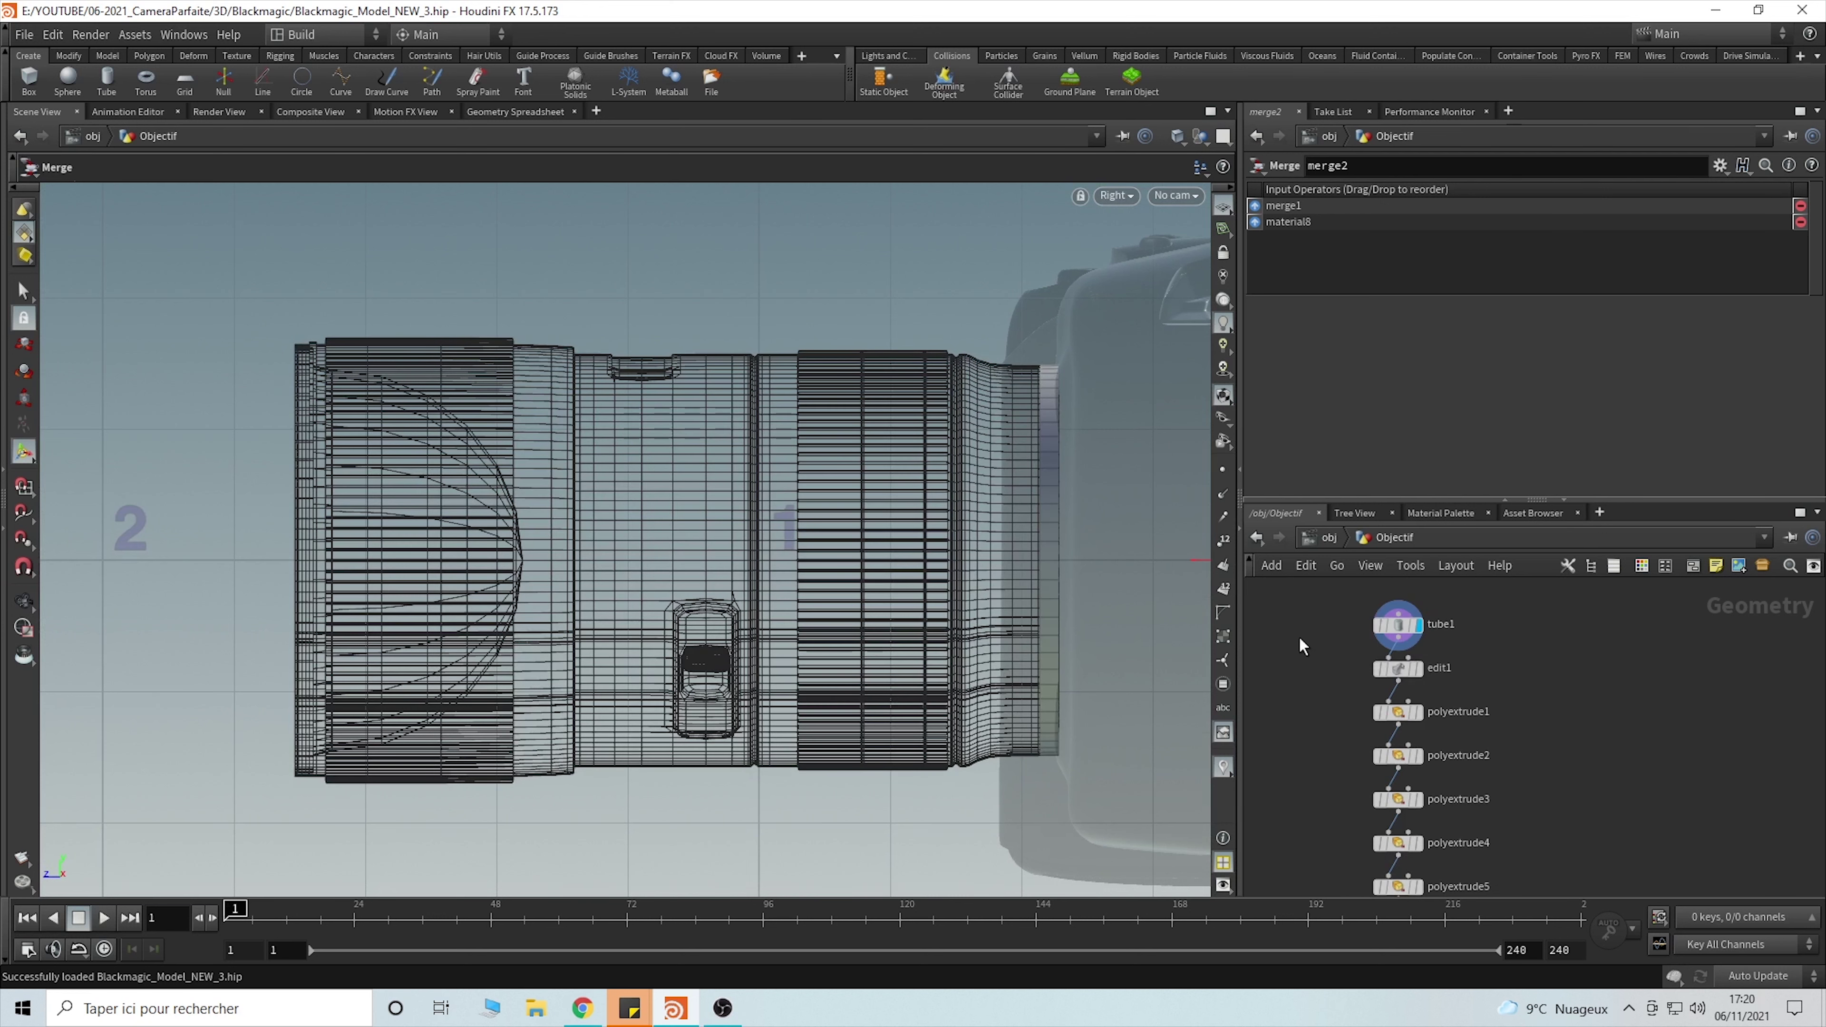
left_click(1399, 633)
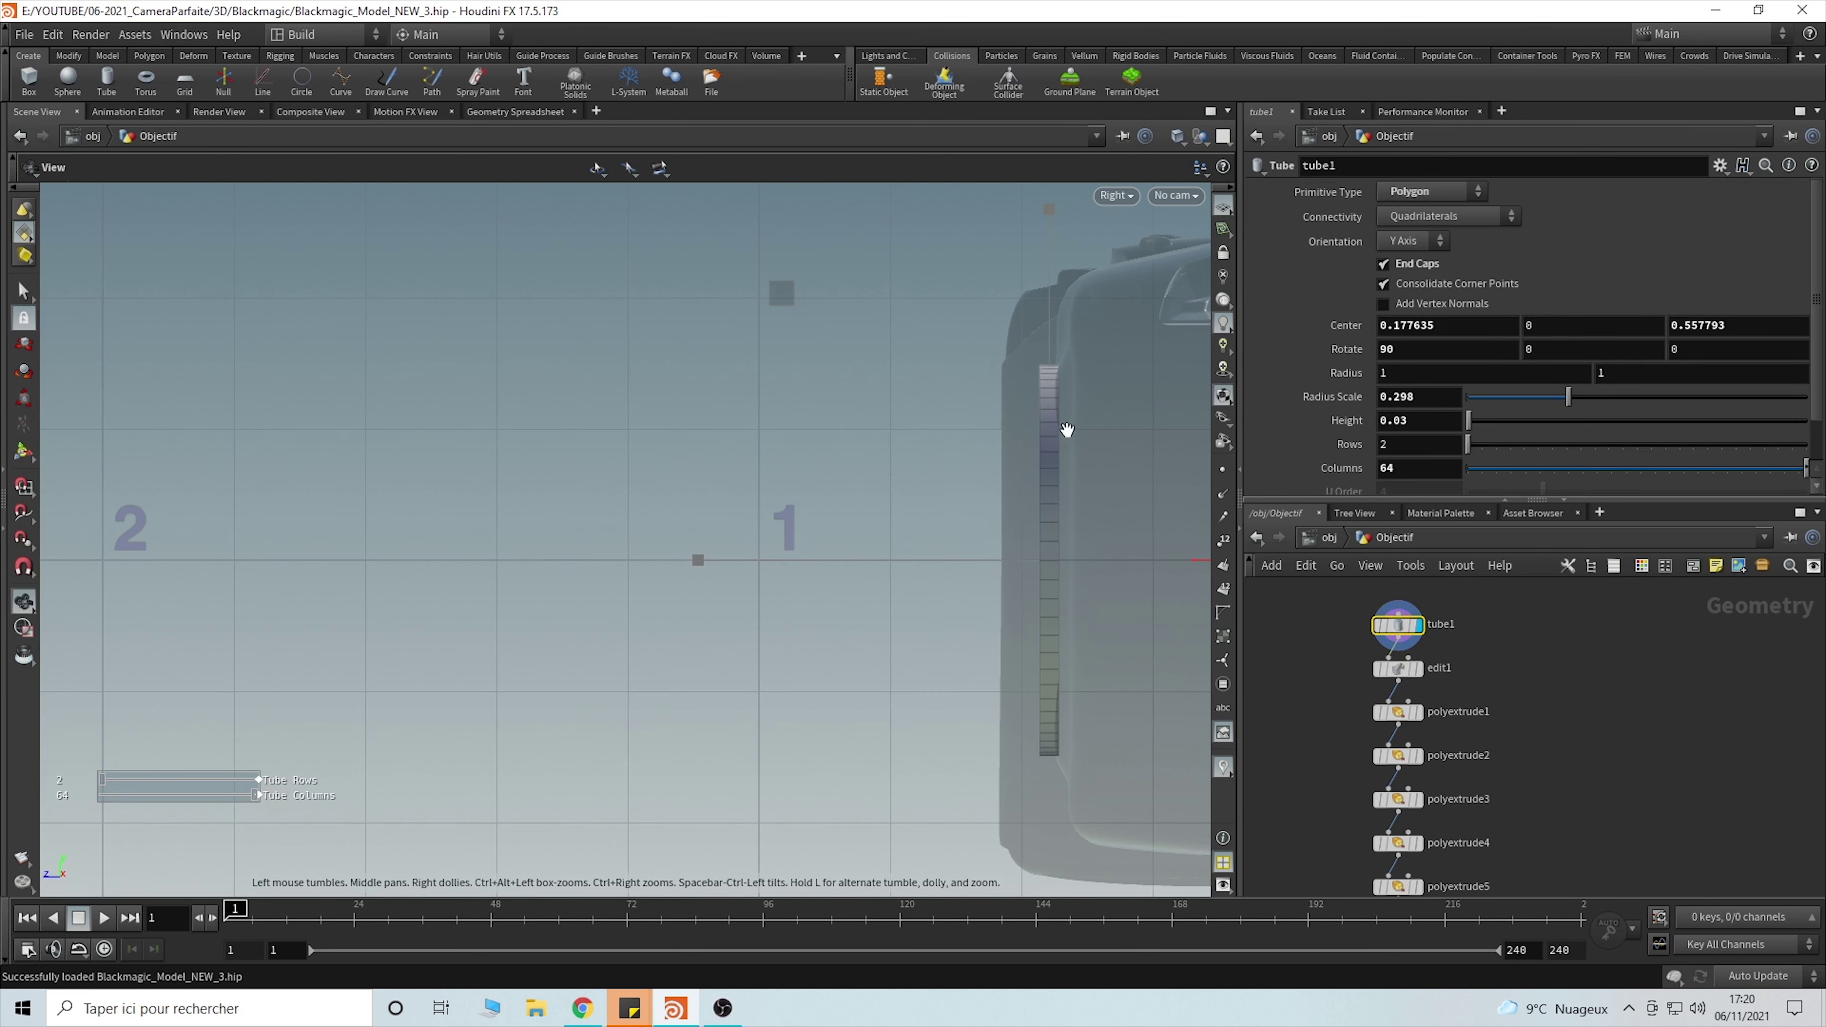
key("Return")
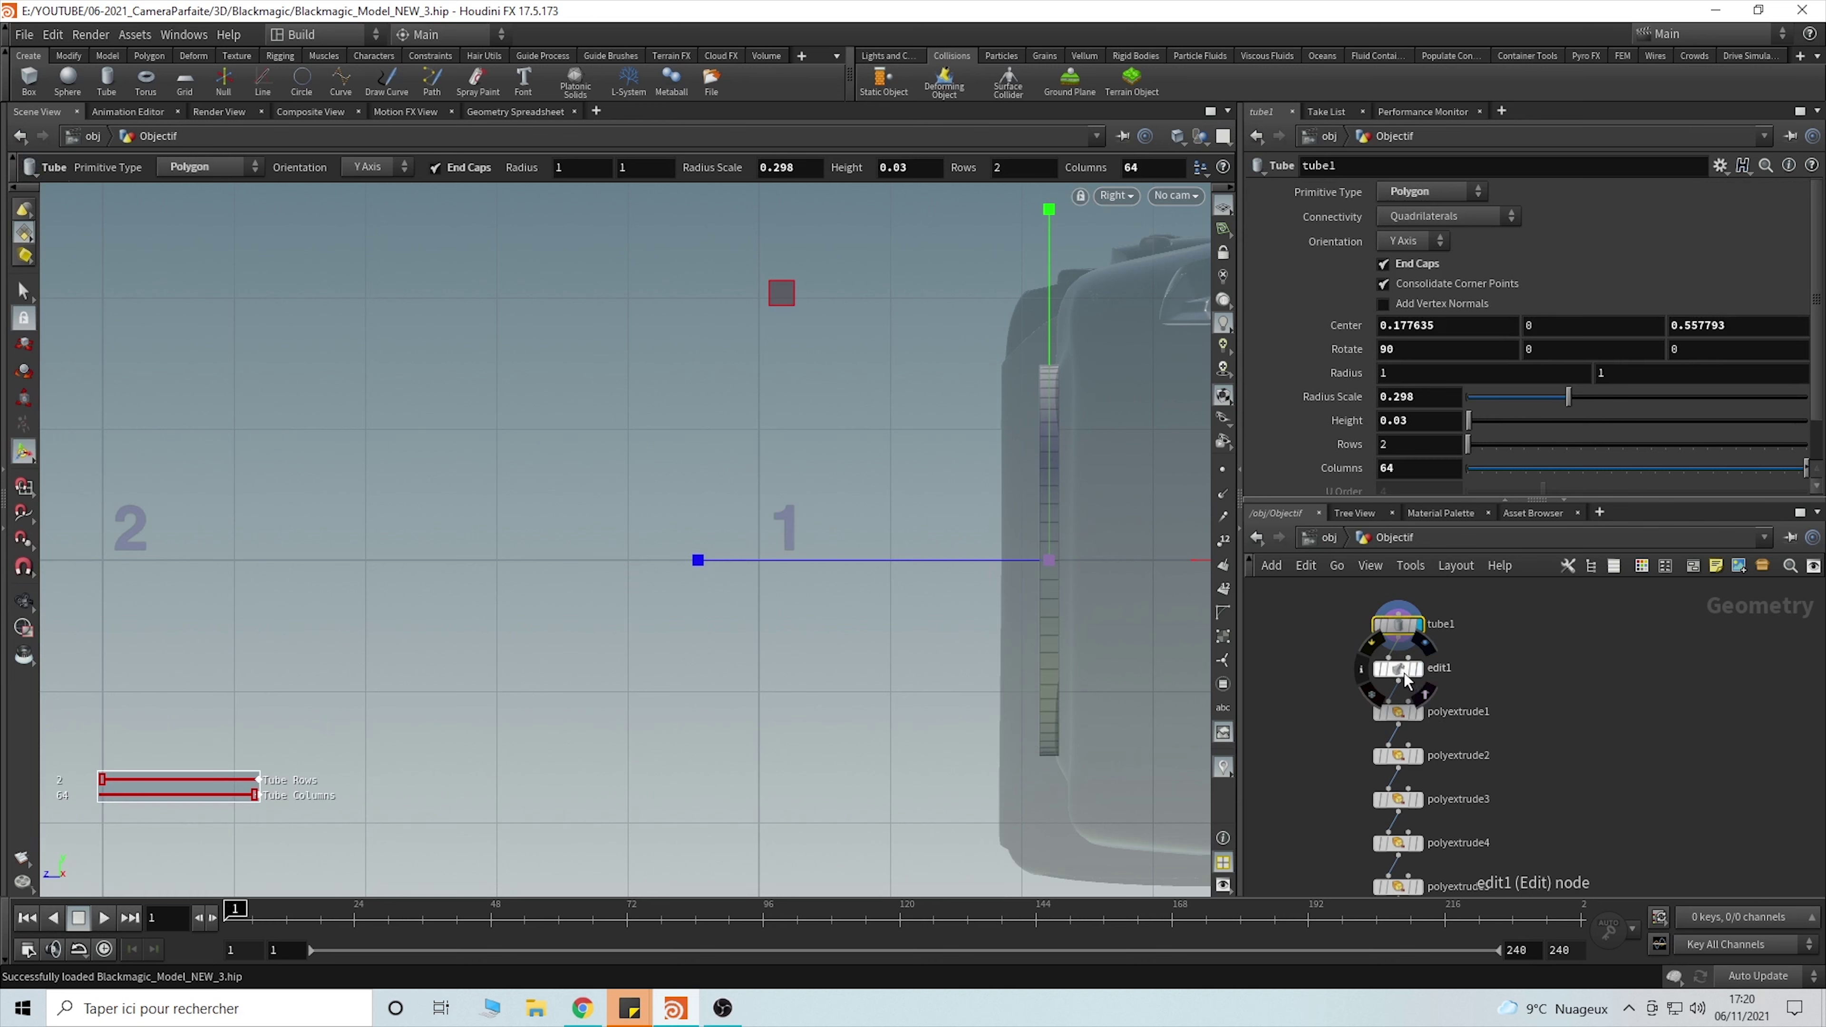
- Display edit1 and the PolyExtrude nodes through polyextrude6 in turn to examine how the lens profile is built up
left_click(1425, 672)
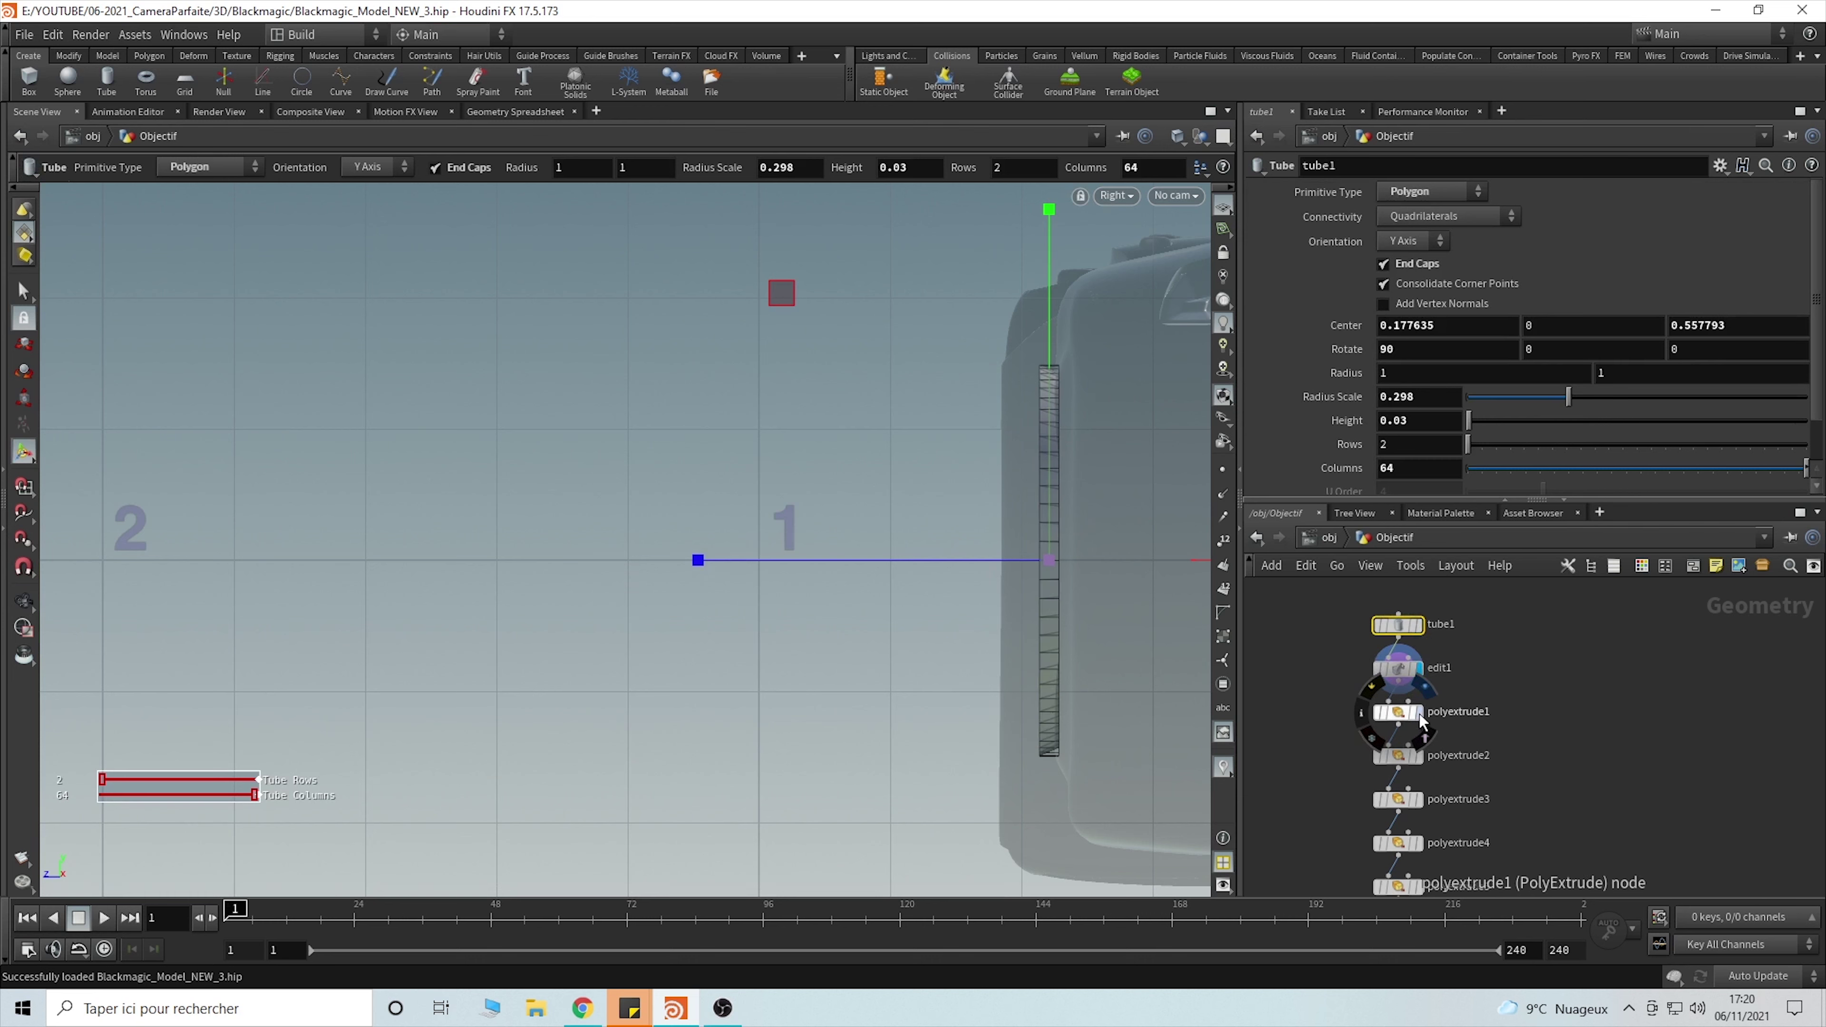
left_click(1420, 714)
left_click(1420, 756)
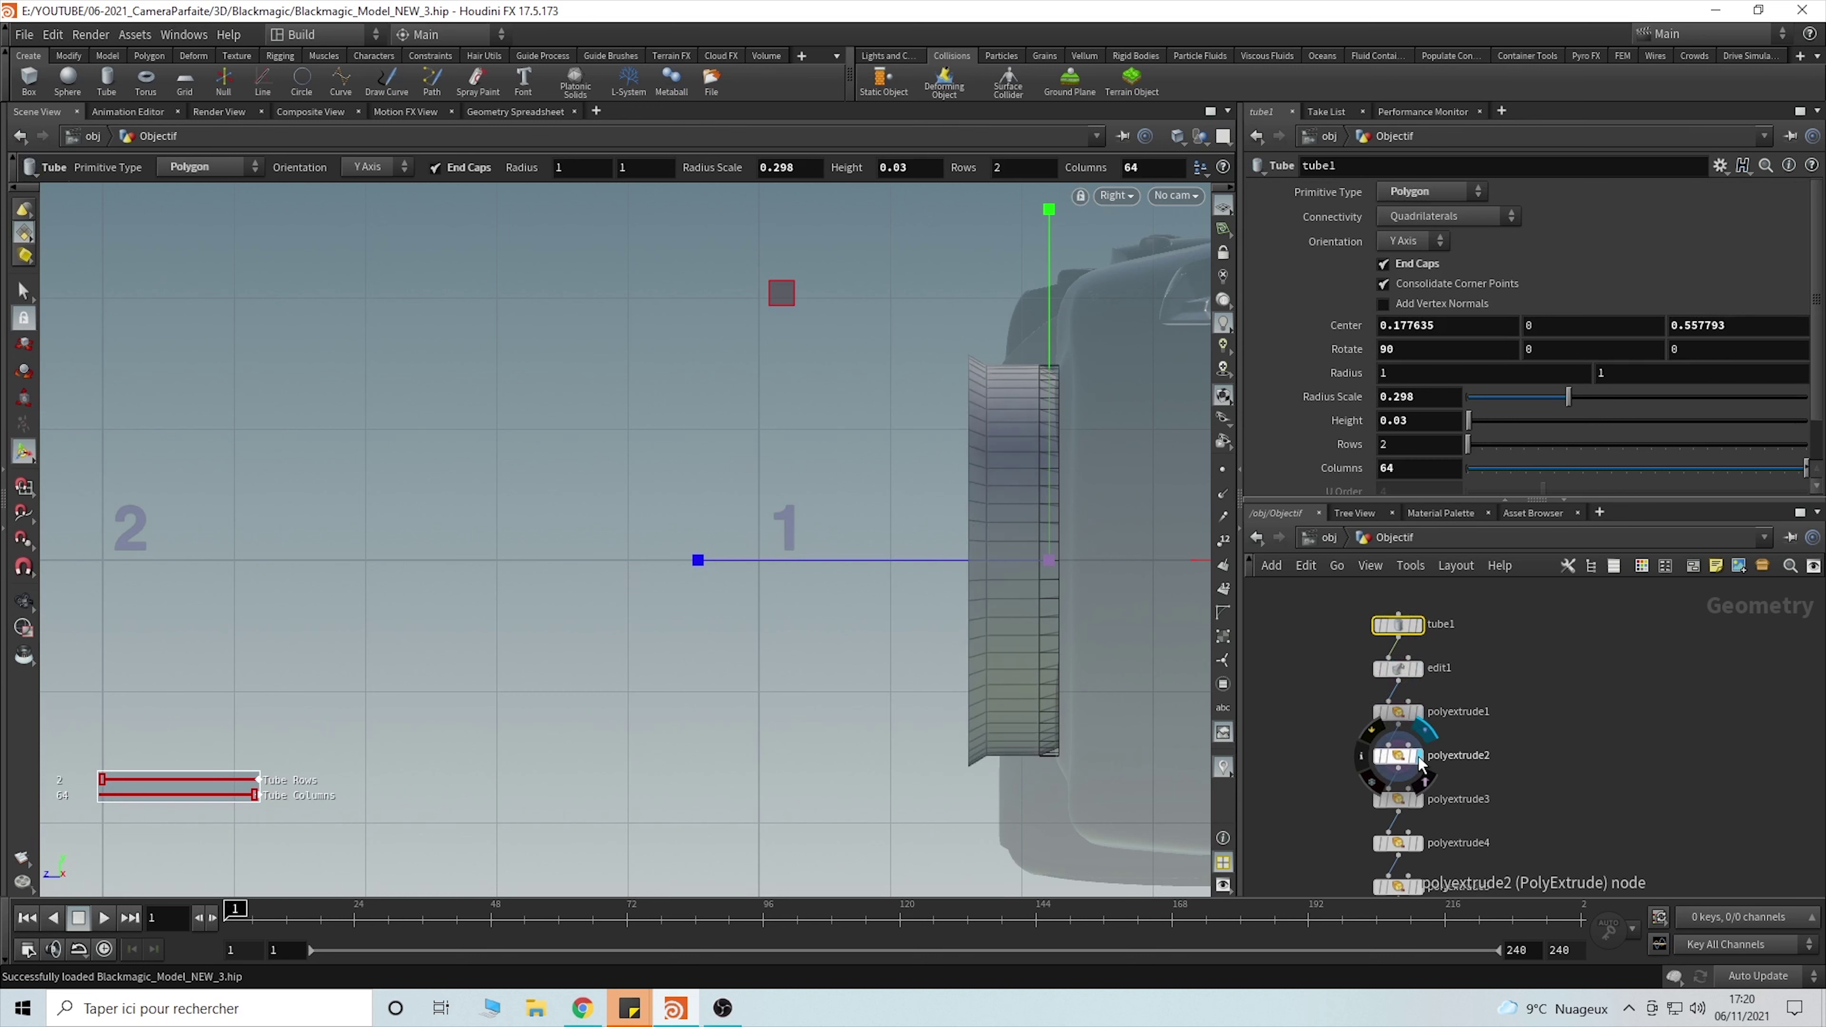
left_click(1420, 800)
middle_click_drag(1518, 794, 1507, 669)
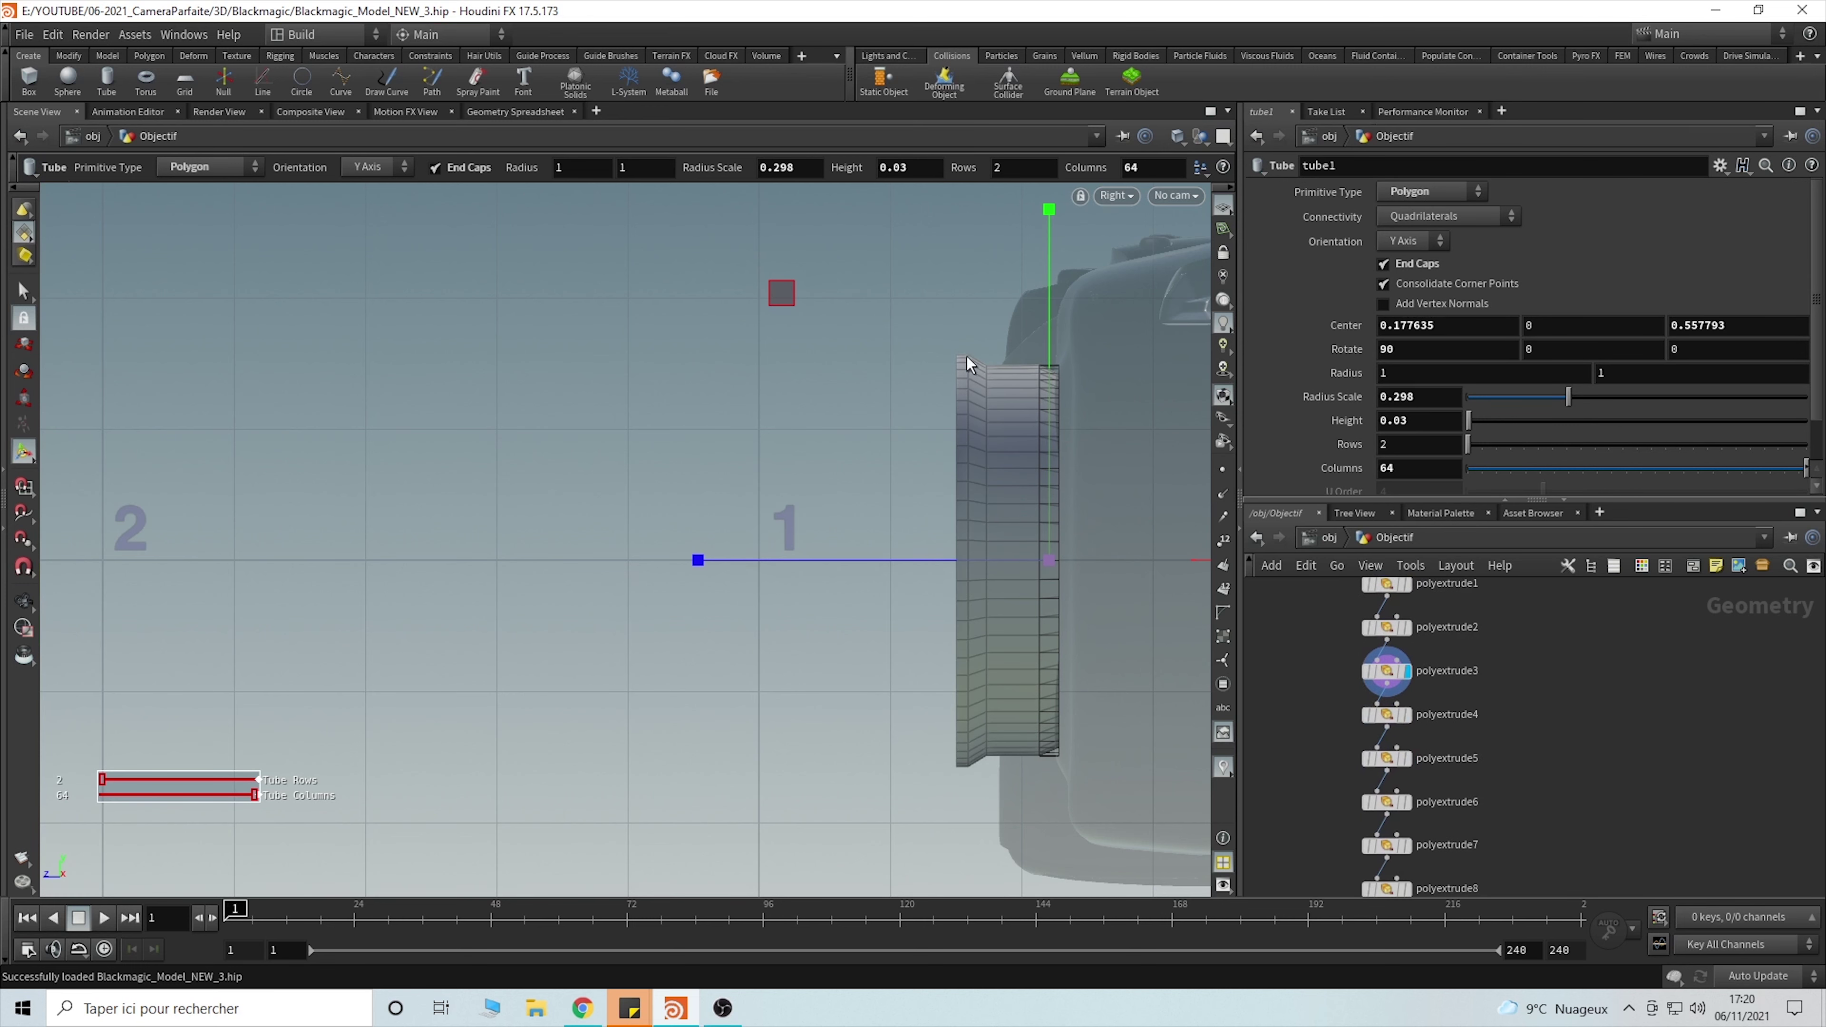
left_click(1409, 714)
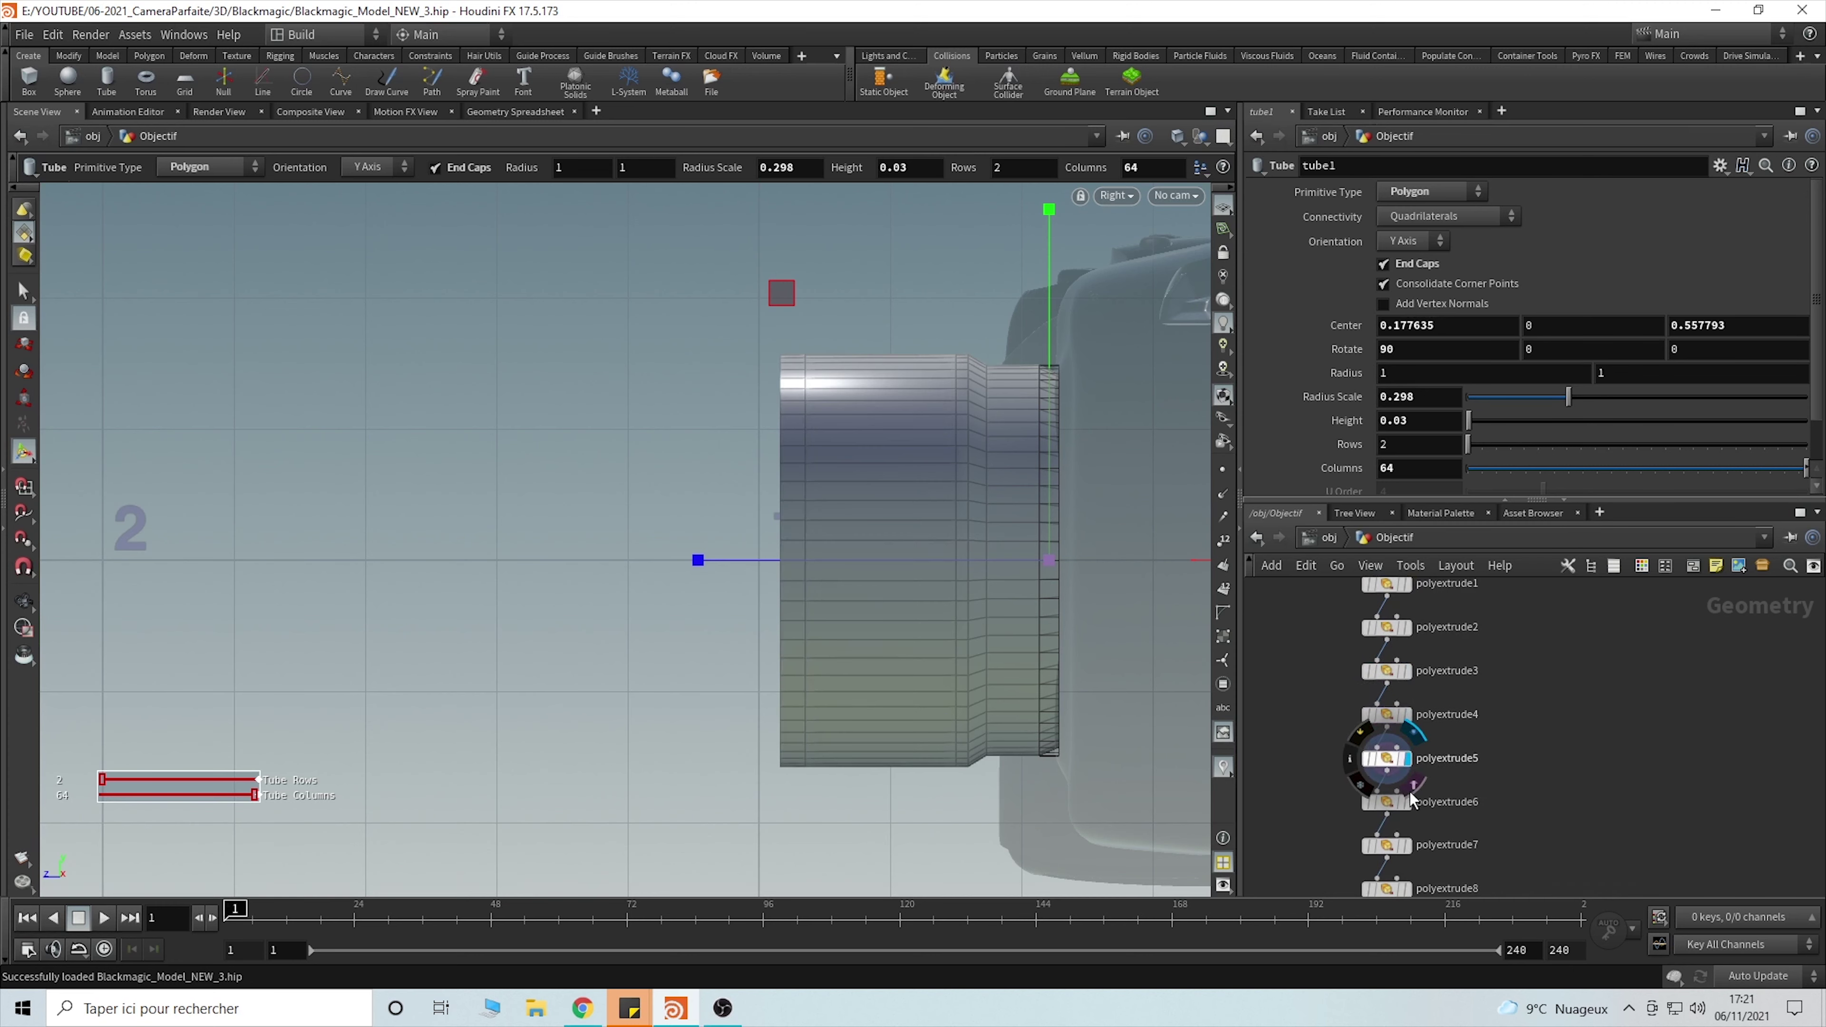
left_click(1410, 811)
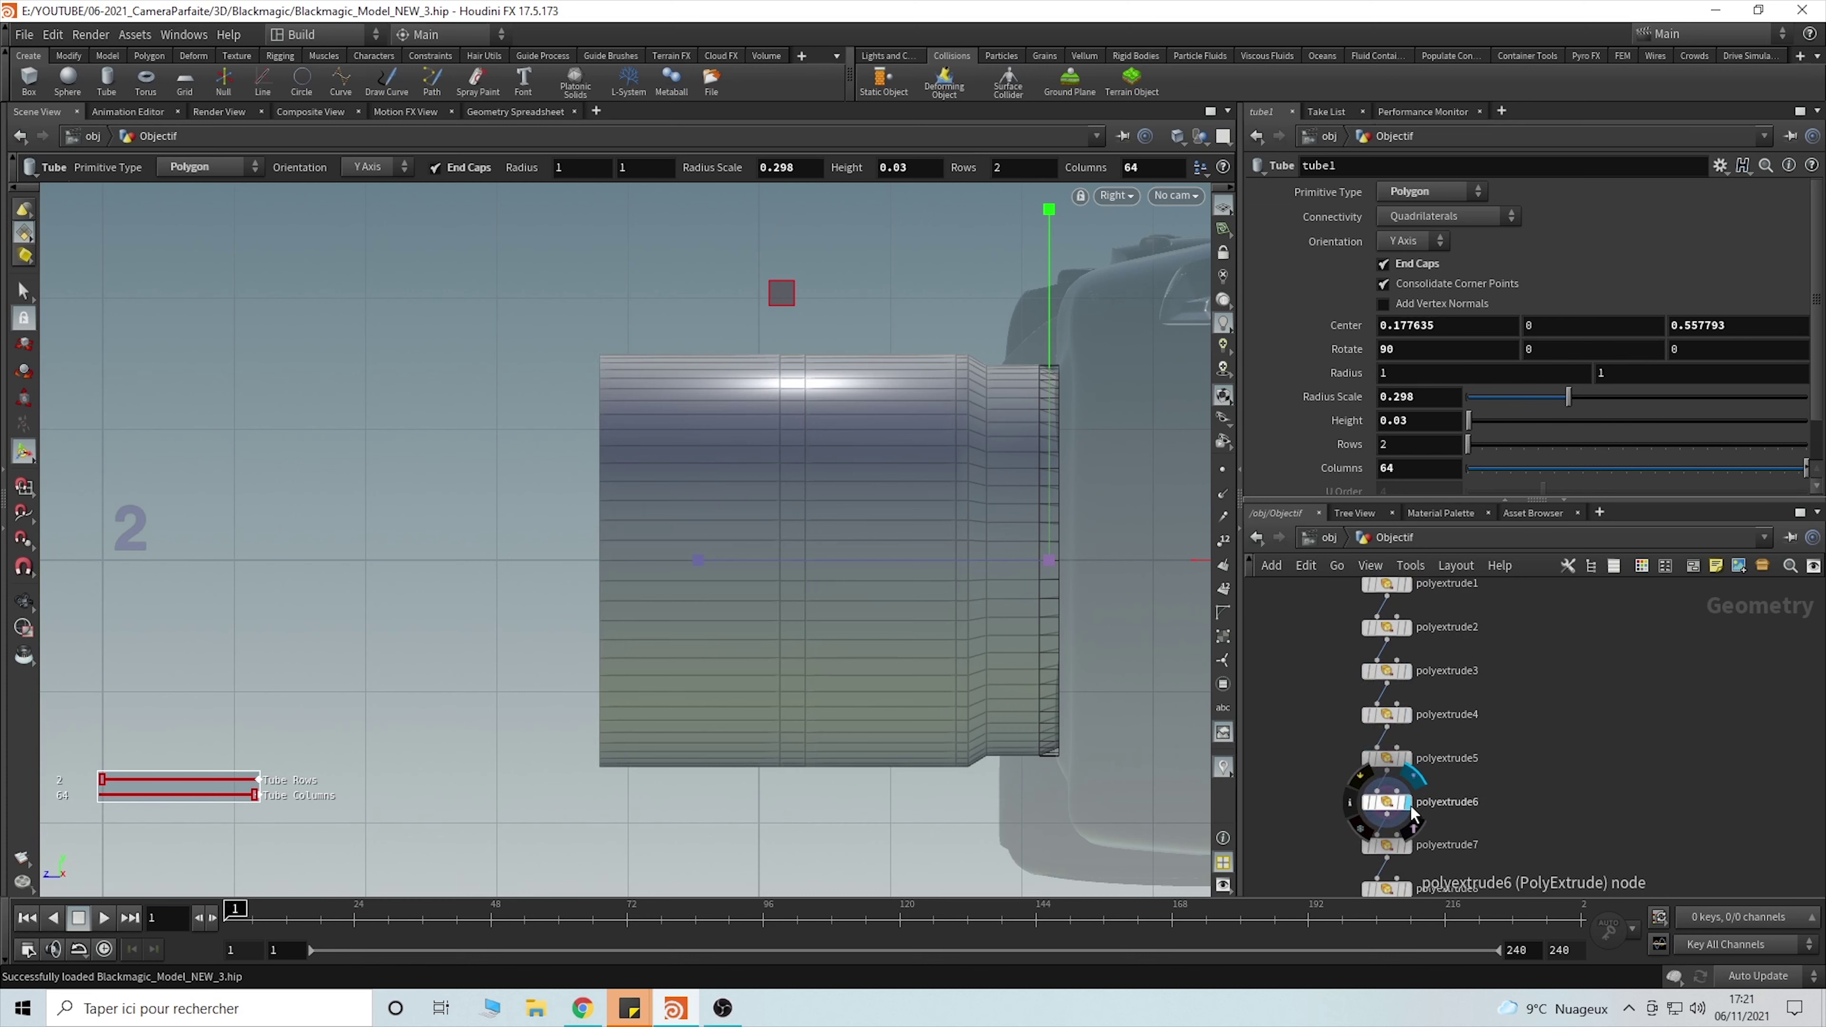